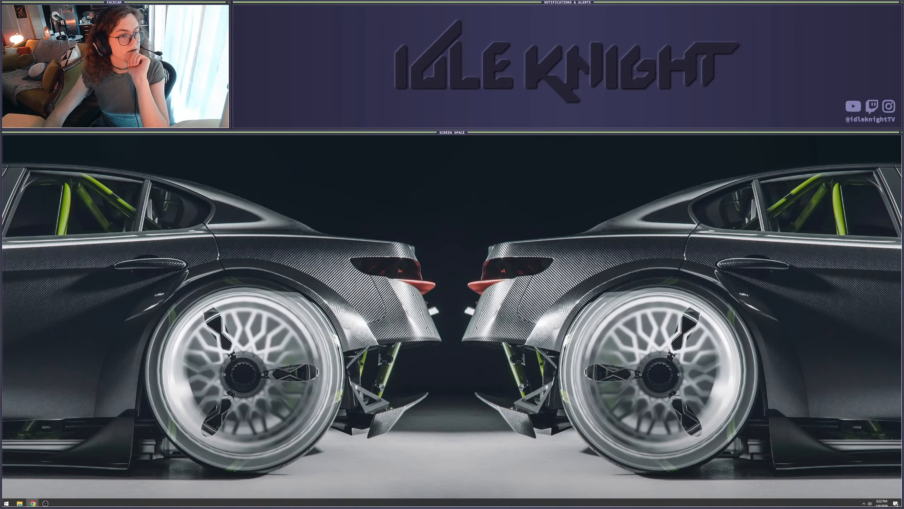
# Launch SOLIDWORKS Design and place a taller browser window showing the saved Instagram wheels in the desktop's upper-right corner
pyautogui.moveTo(2, 271); pyautogui.dragTo(291, 242)
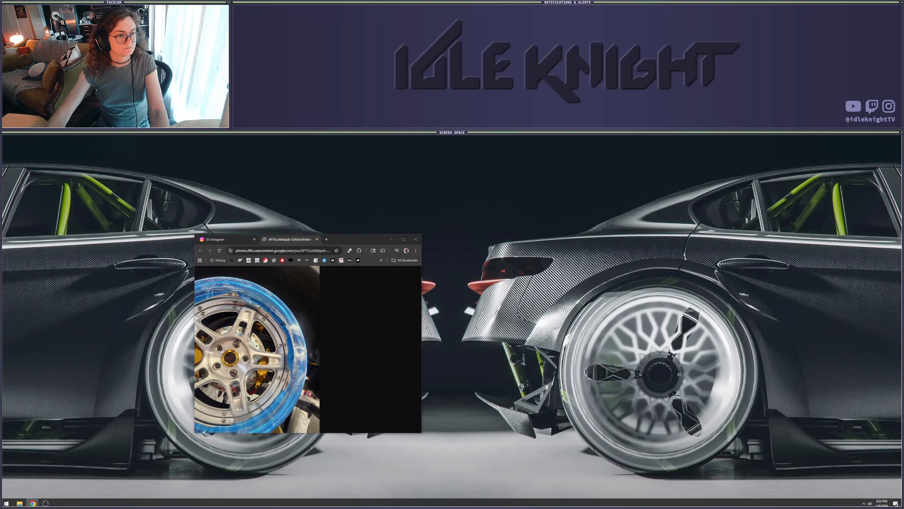
pyautogui.click(6, 503)
pyautogui.click(93, 358)
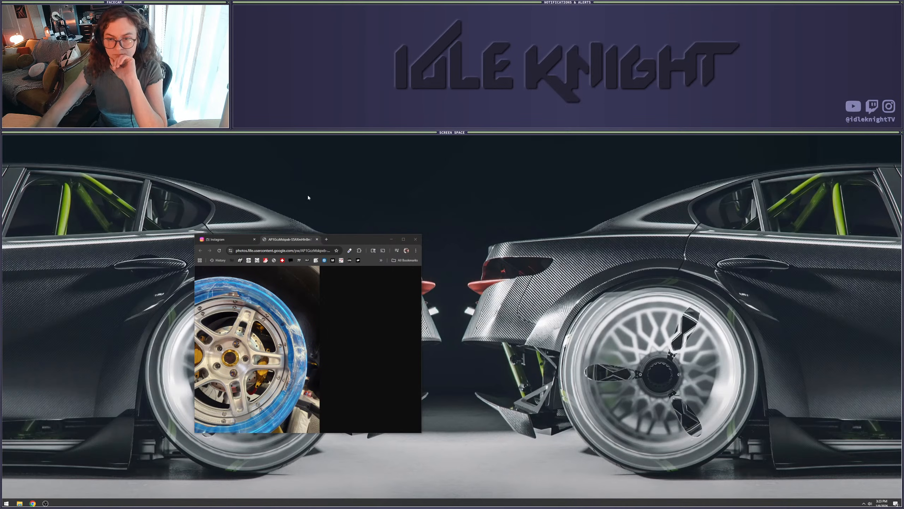
pyautogui.moveTo(350, 243); pyautogui.dragTo(833, 139)
pyautogui.click(638, 220)
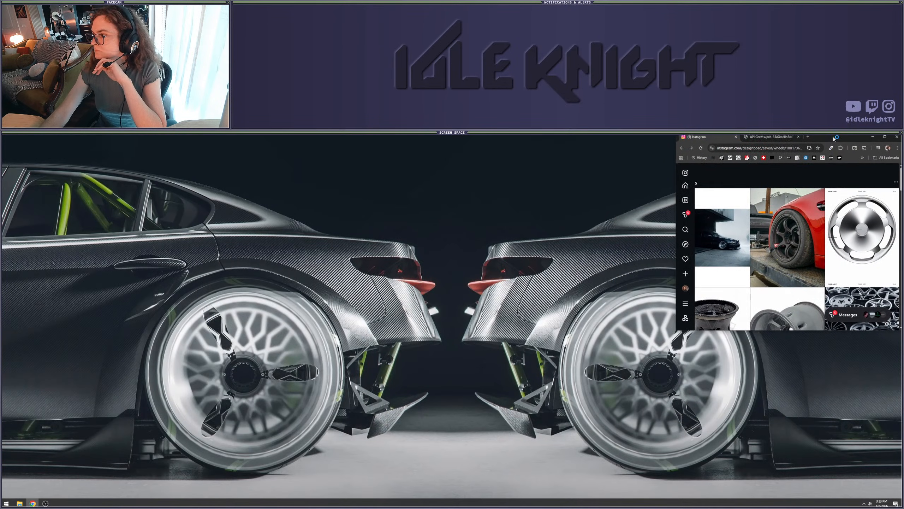
pyautogui.moveTo(805, 330); pyautogui.dragTo(805, 411)
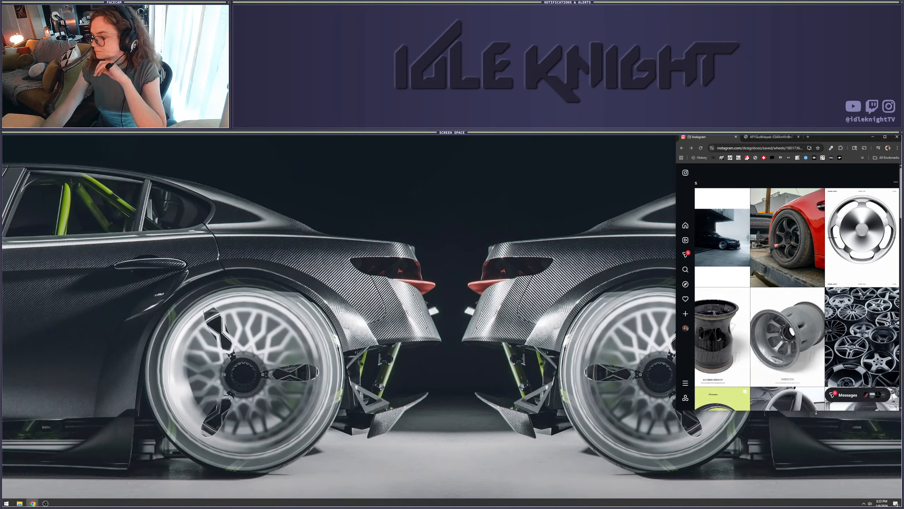
# Open youtube.com in a new browser tab and search for lofi girl
pyautogui.click(808, 137)
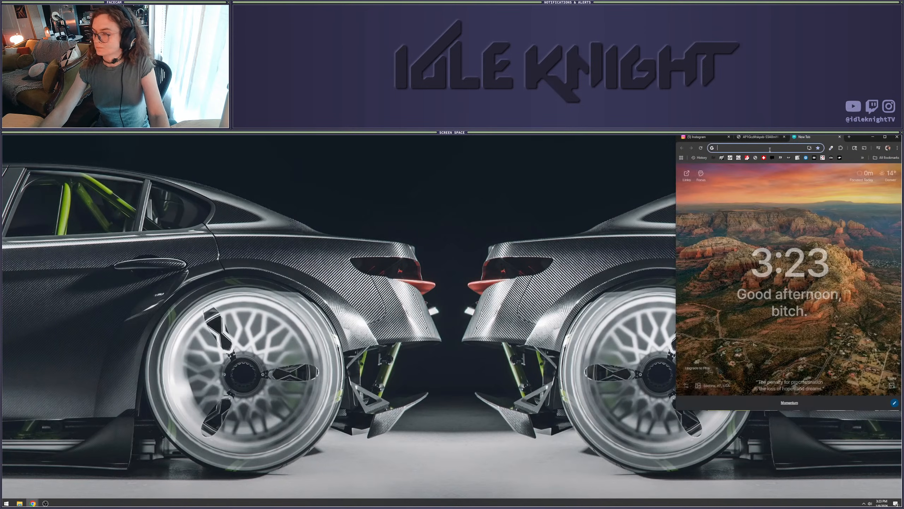
pyautogui.write('youtube.com')
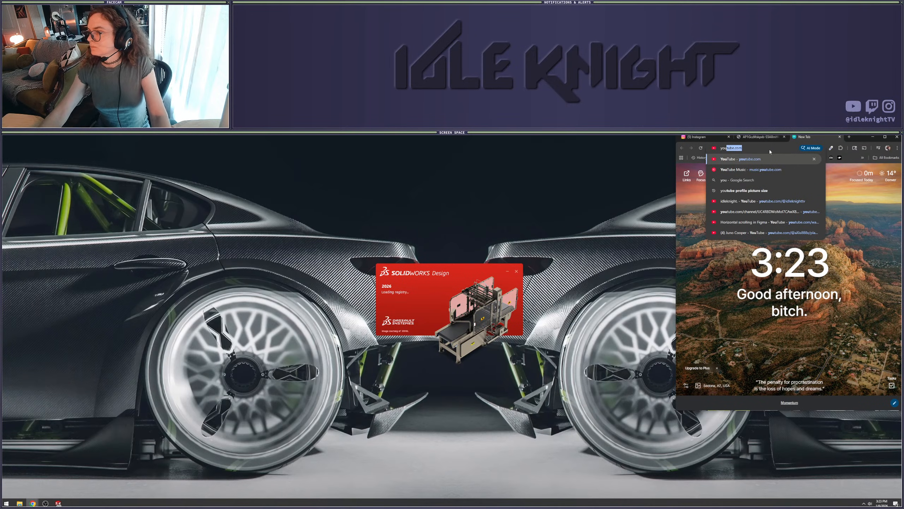
pyautogui.press('Return')
pyautogui.click(763, 169)
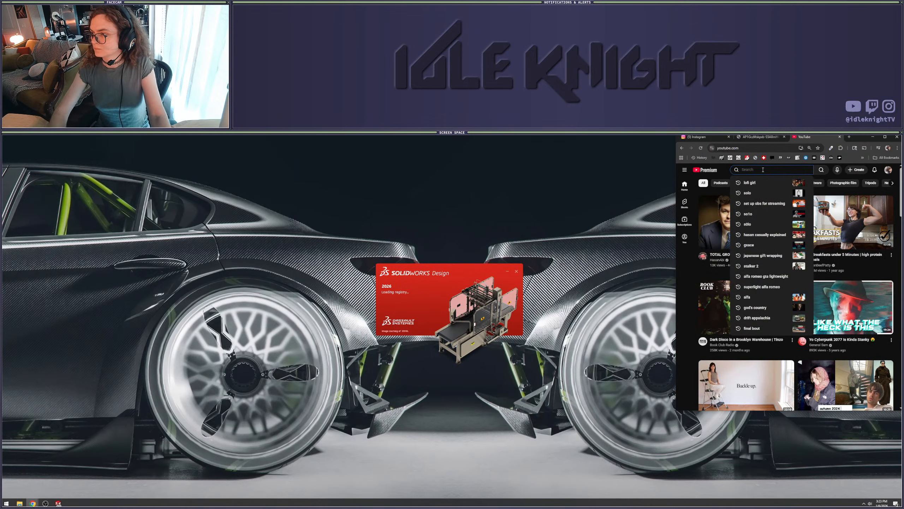
pyautogui.click(750, 182)
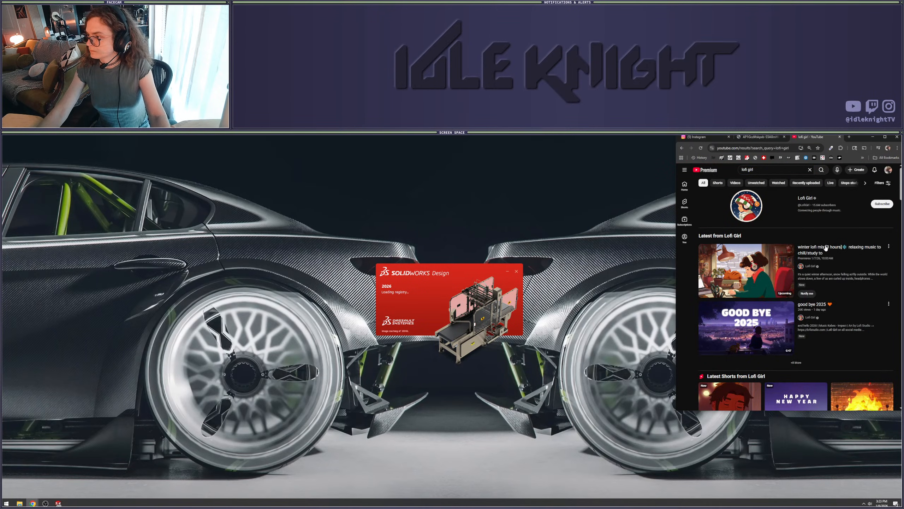
# Play the lofi hip hop radio live stream and split it into its own window below the Instagram one
pyautogui.scroll(-3, 765, 278)
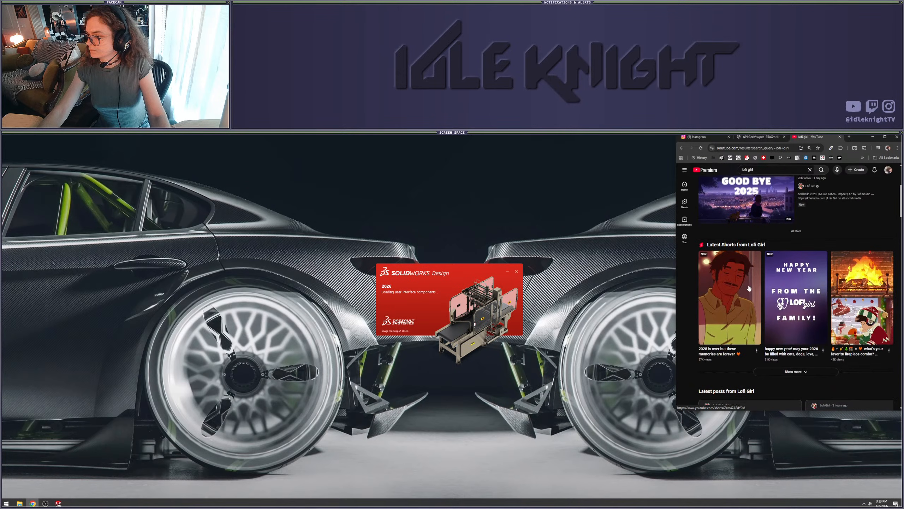
pyautogui.scroll(-5, 750, 288)
pyautogui.click(760, 274)
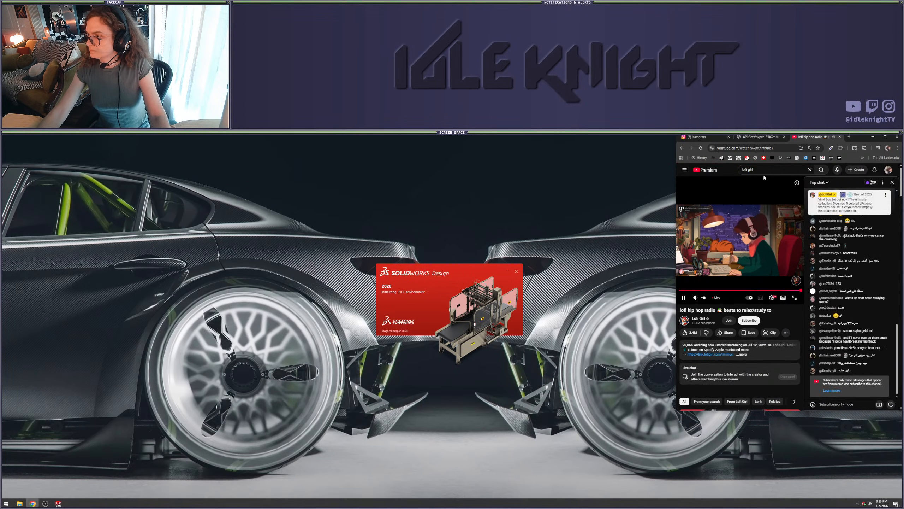
pyautogui.moveTo(808, 136); pyautogui.dragTo(778, 321)
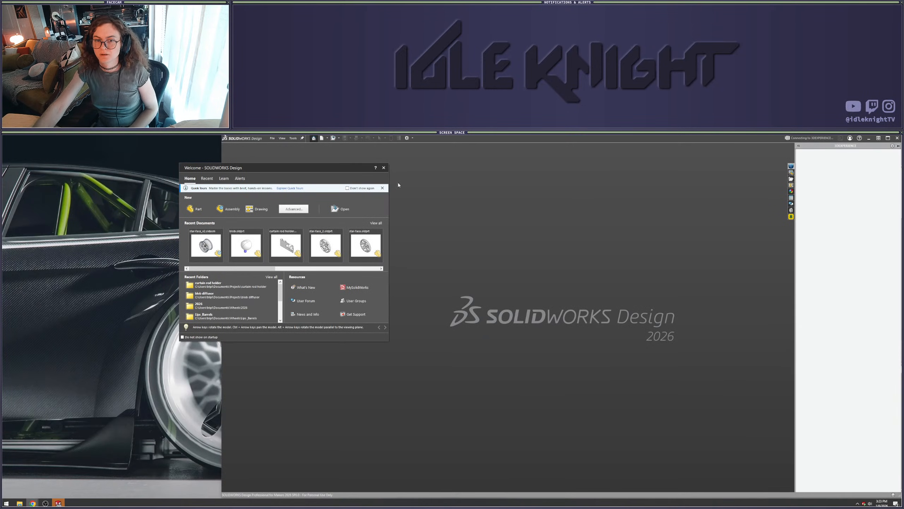
# Open the recent star-face_v2 assembly in SOLIDWORKS and fit its window beside the two browser windows
pyautogui.click(230, 244)
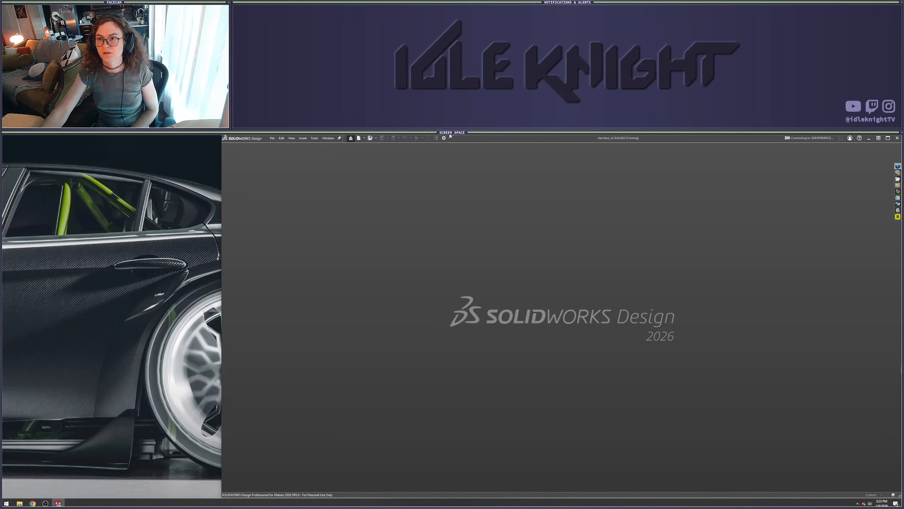
pyautogui.moveTo(470, 138); pyautogui.dragTo(307, 146)
pyautogui.moveTo(211, 134); pyautogui.dragTo(248, 135)
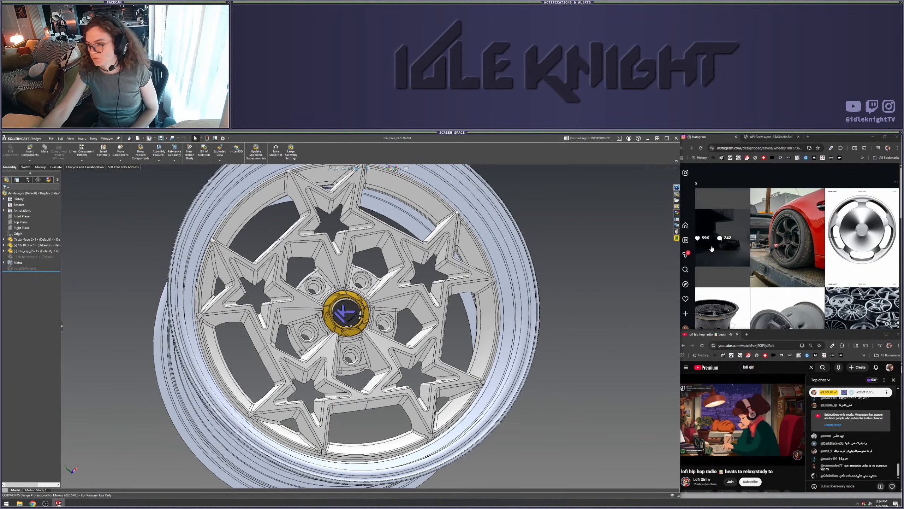
pyautogui.moveTo(681, 282)
pyautogui.mouseDown()
pyautogui.moveTo(662, 281)
pyautogui.moveTo(675, 281)
pyautogui.mouseUp()
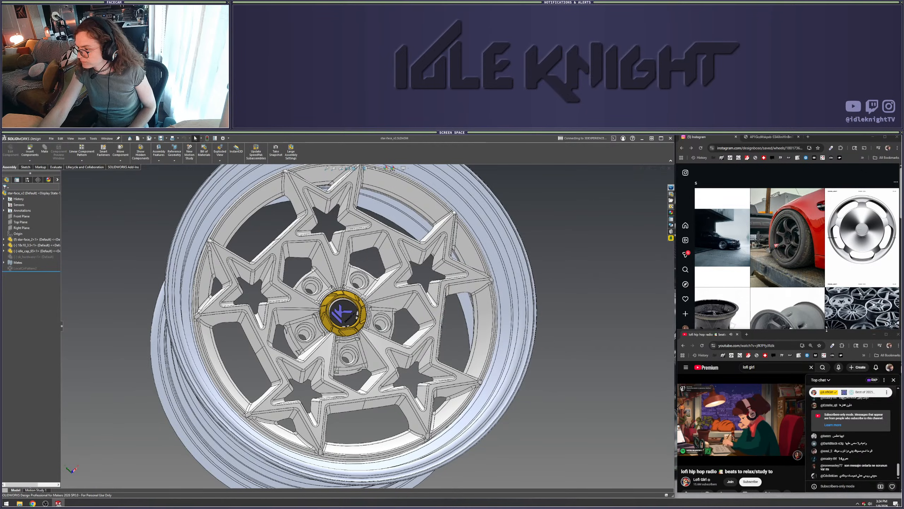
# Hide the stream's live chat and extend the Instagram window downward, leaving only the stream's details uncovered
pyautogui.click(893, 380)
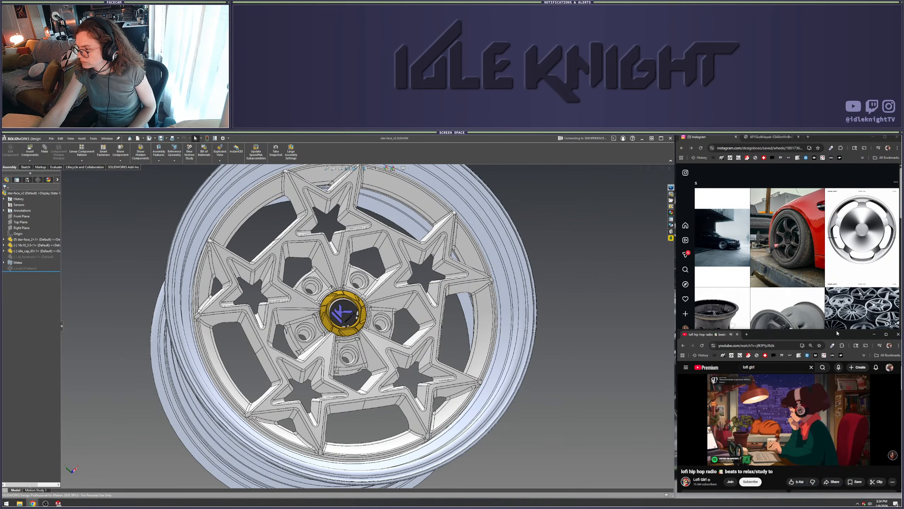
pyautogui.moveTo(839, 330); pyautogui.dragTo(840, 335)
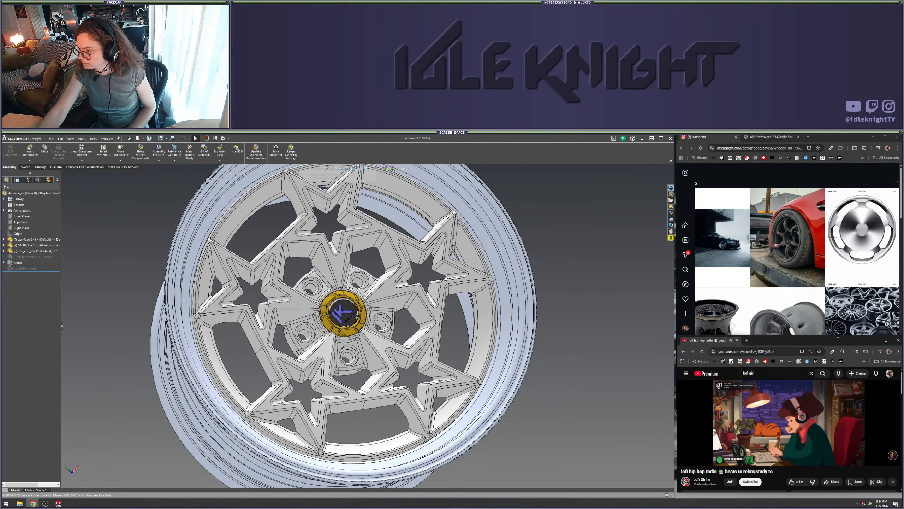
pyautogui.click(844, 232)
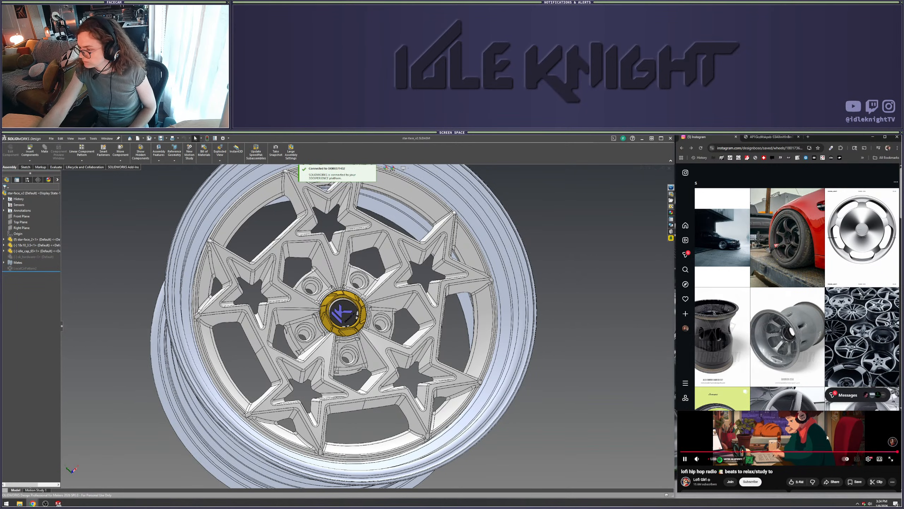
pyautogui.scroll(-1, 818, 435)
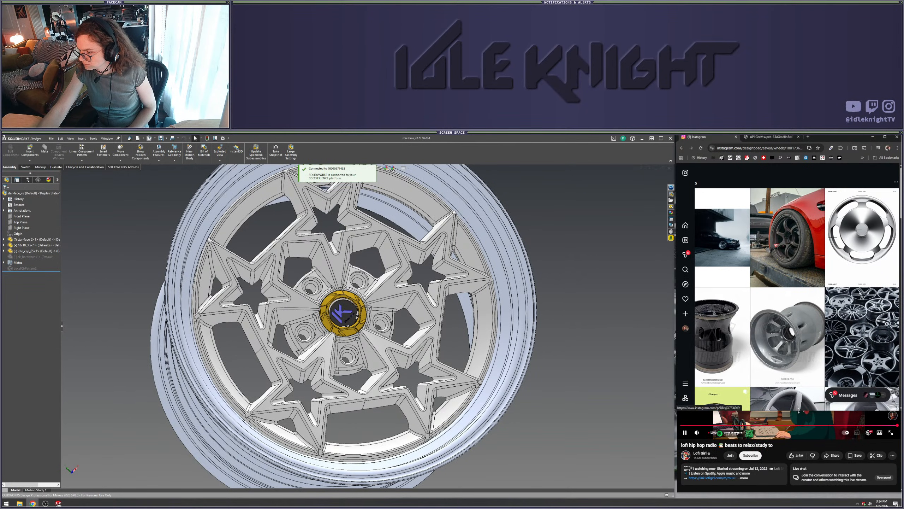
pyautogui.moveTo(799, 412); pyautogui.dragTo(800, 437)
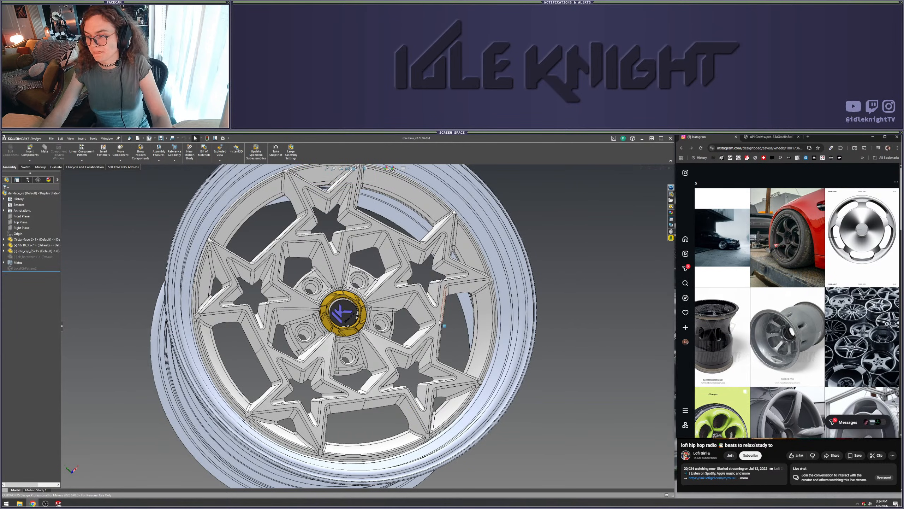
# Examine the star-spoke wheel assembly's face, barrel and center cap from several angles
pyautogui.scroll(3, 348, 325)
pyautogui.moveTo(369, 326); pyautogui.dragTo(383, 289, button='middle')
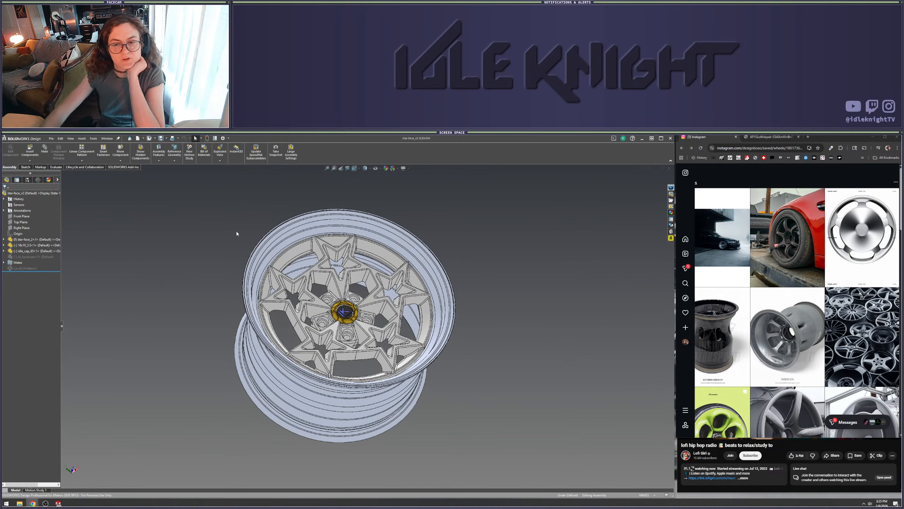
pyautogui.moveTo(507, 329); pyautogui.dragTo(487, 338, button='middle')
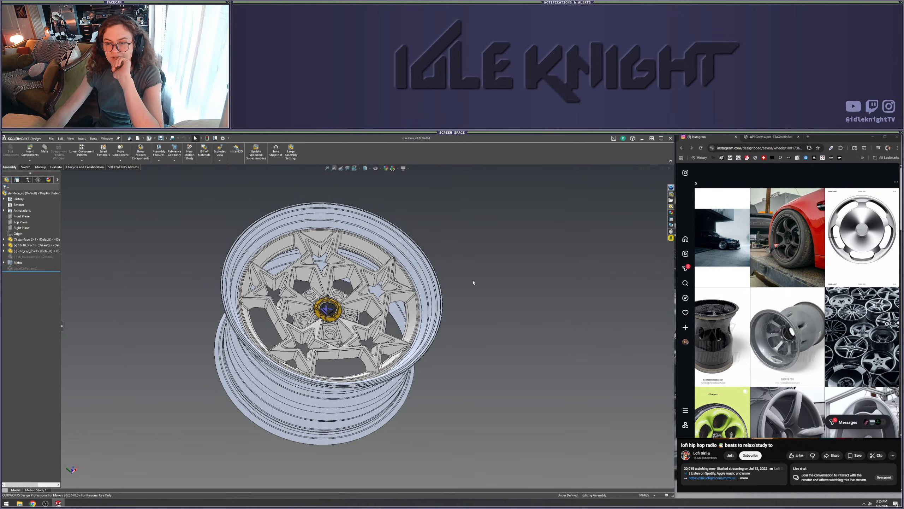
pyautogui.scroll(-2, 478, 262)
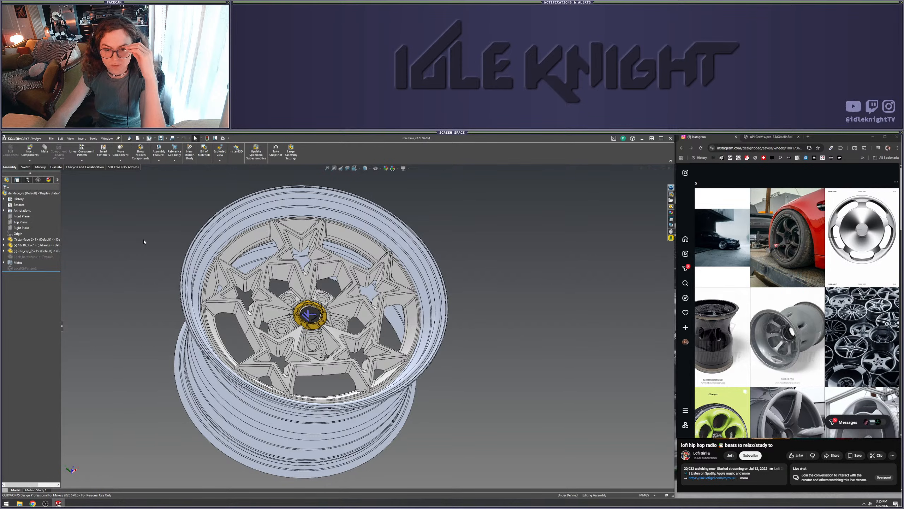
pyautogui.scroll(1, 127, 237)
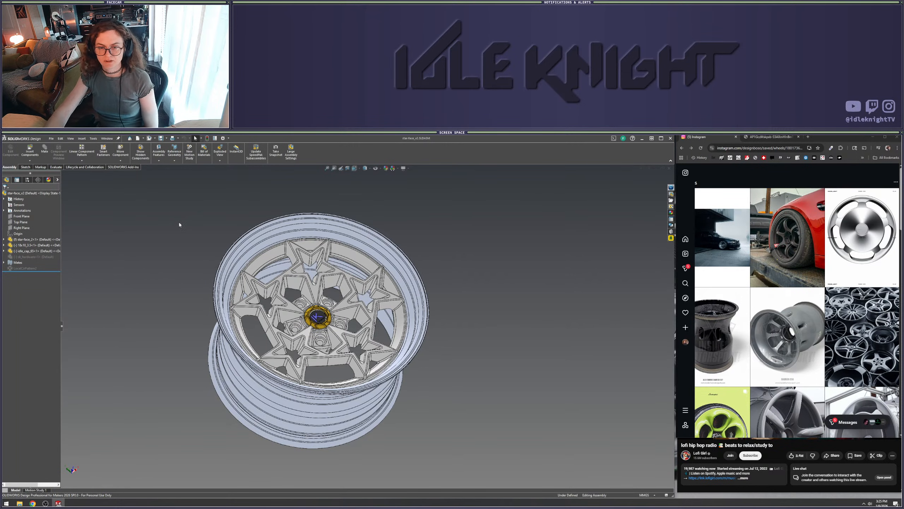
pyautogui.scroll(-2, 171, 222)
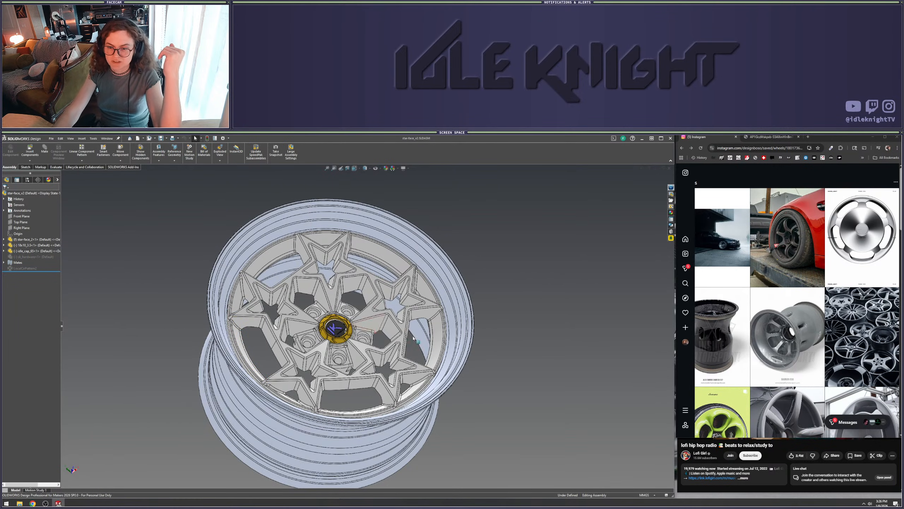
pyautogui.click(367, 341)
pyautogui.moveTo(366, 341); pyautogui.dragTo(348, 424, button='middle')
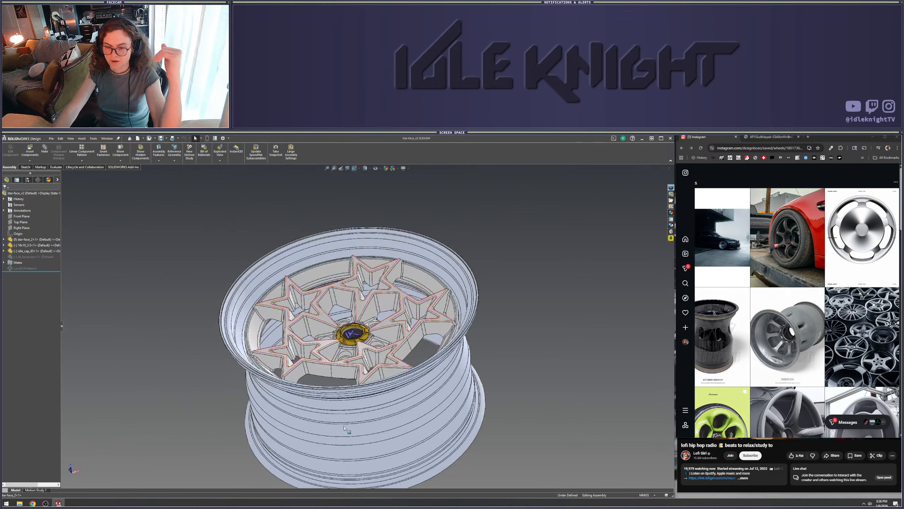
pyautogui.click(567, 368)
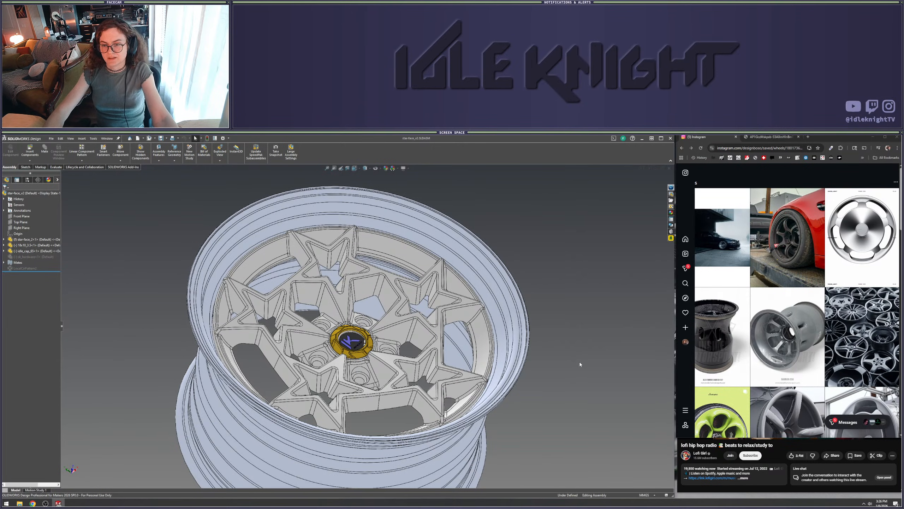
# Open the star-shaped wheel face component from the assembly as its own part
pyautogui.rightClick(396, 331)
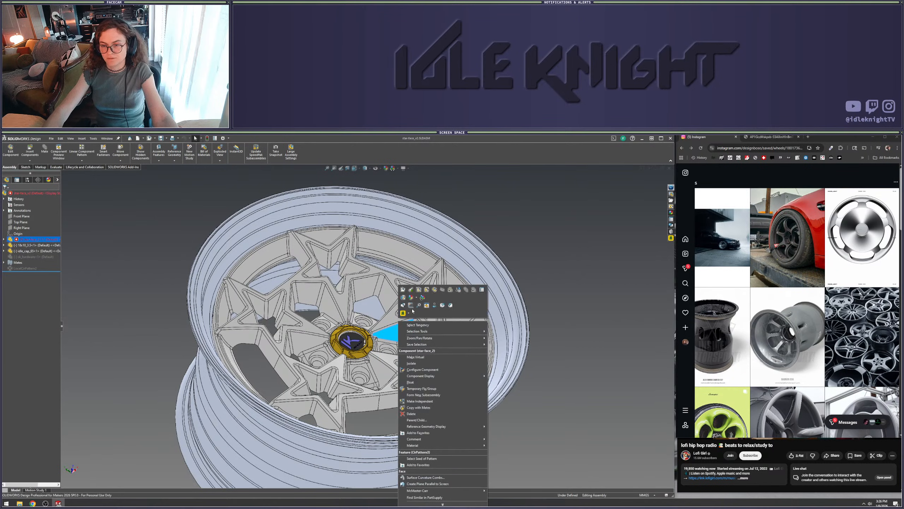
pyautogui.click(550, 311)
pyautogui.moveTo(555, 384)
pyautogui.mouseDown(button='middle')
pyautogui.moveTo(544, 404)
pyautogui.moveTo(553, 366)
pyautogui.moveTo(537, 388)
pyautogui.moveTo(541, 409)
pyautogui.moveTo(515, 404)
pyautogui.mouseUp(button='middle')
pyautogui.click(505, 344)
pyautogui.click(485, 372)
pyautogui.click(541, 408)
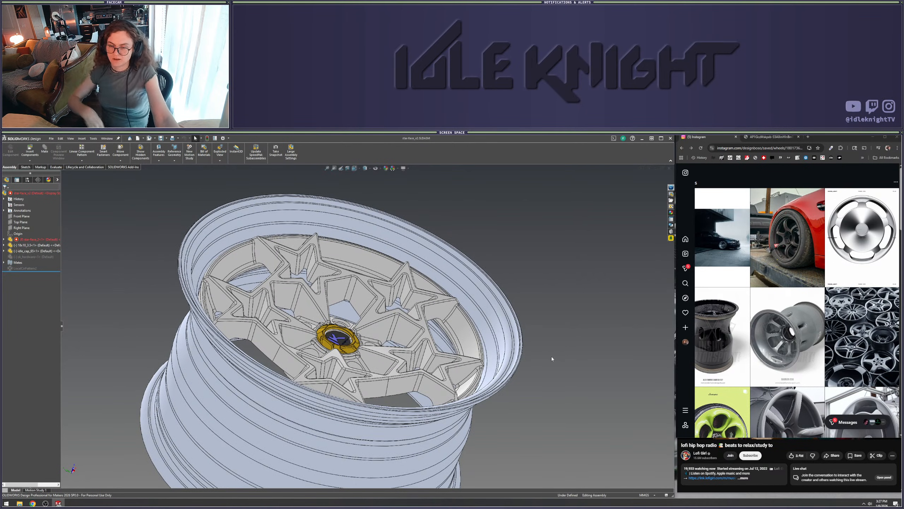
pyautogui.rightClick(361, 304)
pyautogui.click(368, 270)
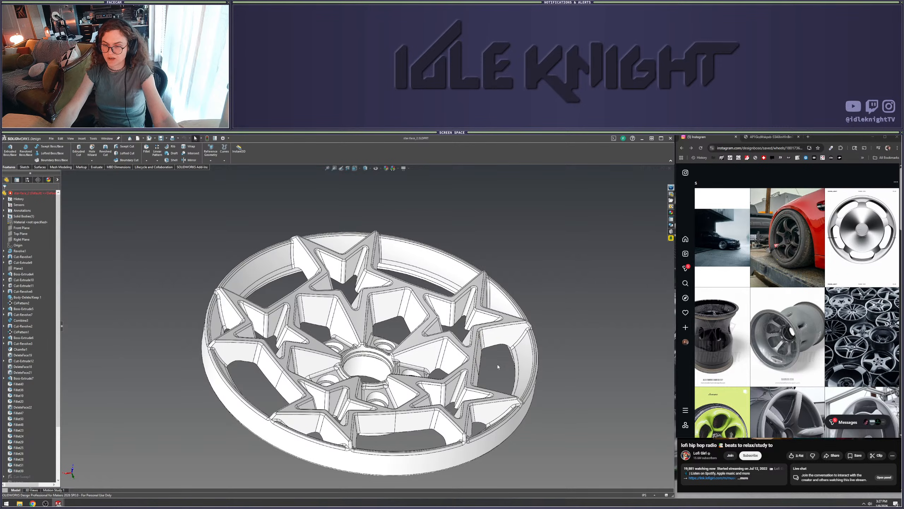
# Examine the wheel face part's side profile, star spokes and center bore from several angles
pyautogui.moveTo(497, 367); pyautogui.dragTo(479, 327, button='middle')
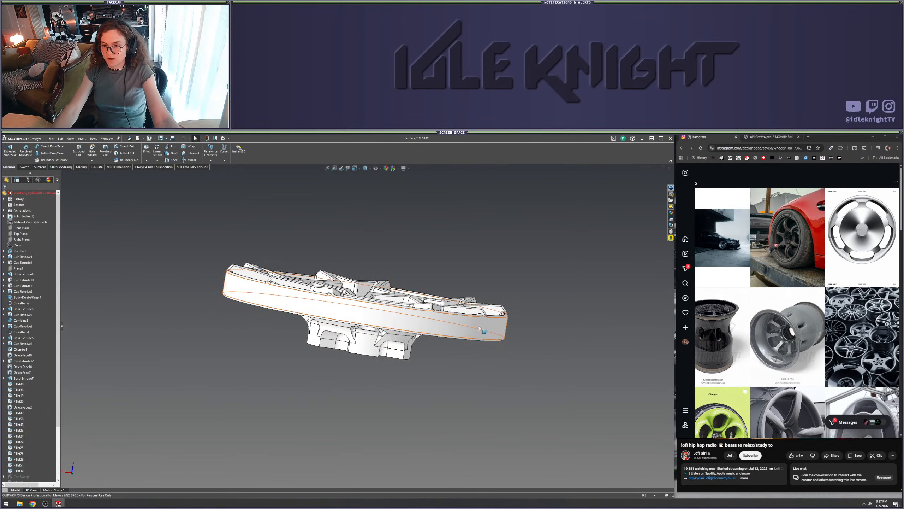
pyautogui.click(480, 328)
pyautogui.click(531, 351)
pyautogui.moveTo(531, 351); pyautogui.dragTo(564, 346, button='middle')
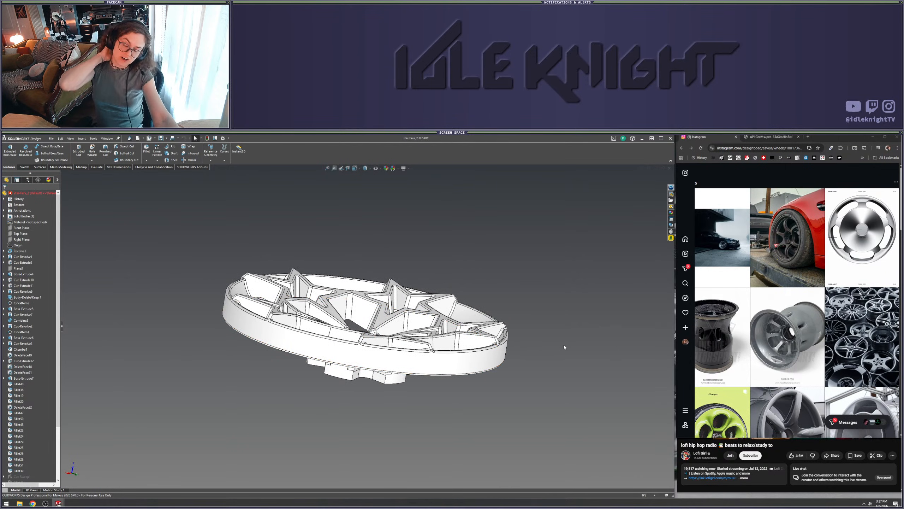
pyautogui.moveTo(564, 347); pyautogui.dragTo(459, 337, button='middle')
pyautogui.scroll(-3, 445, 336)
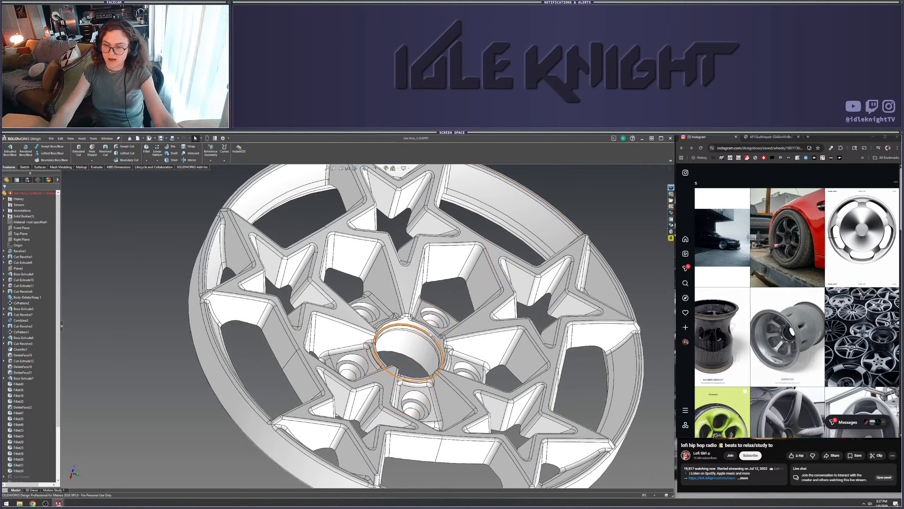
pyautogui.click(427, 339)
pyautogui.press('Escape')
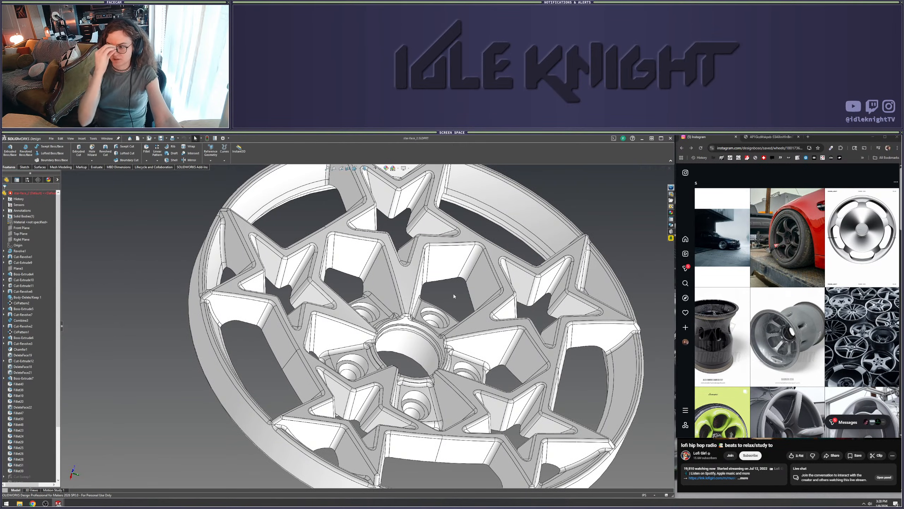
pyautogui.moveTo(454, 294); pyautogui.dragTo(405, 342, button='middle')
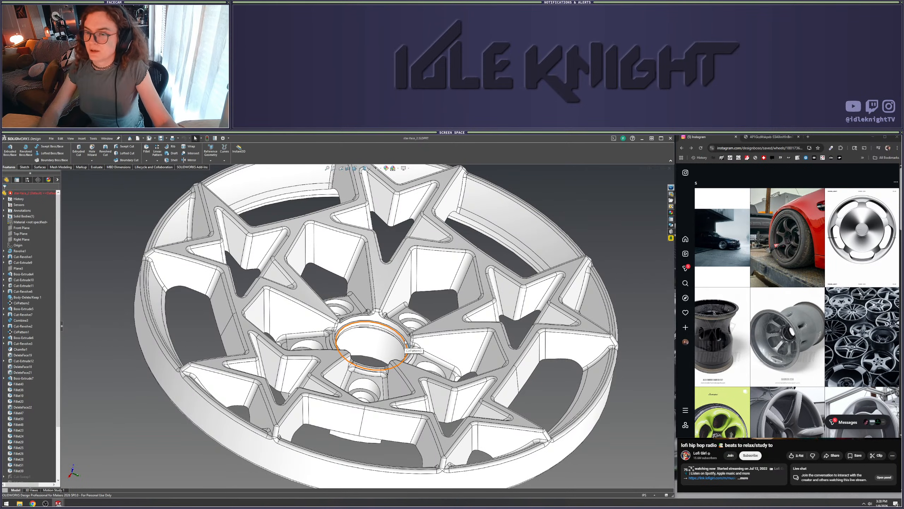
pyautogui.moveTo(404, 342); pyautogui.dragTo(379, 239, button='middle')
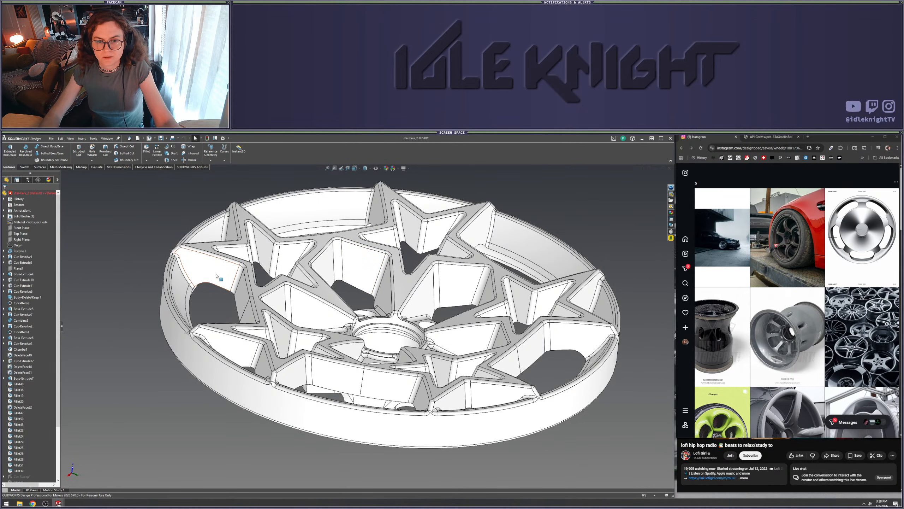
# Examine the wheel face's star spokes, pockets and outer rim up close
pyautogui.moveTo(213, 273); pyautogui.dragTo(190, 344, button='middle')
pyautogui.scroll(-2, 210, 305)
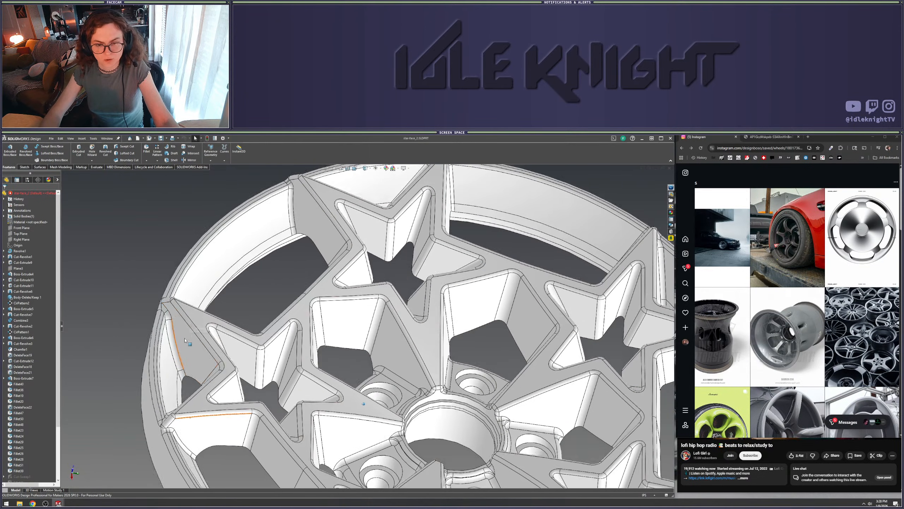
pyautogui.click(208, 278)
pyautogui.click(272, 290)
pyautogui.moveTo(314, 285); pyautogui.dragTo(210, 326, button='middle')
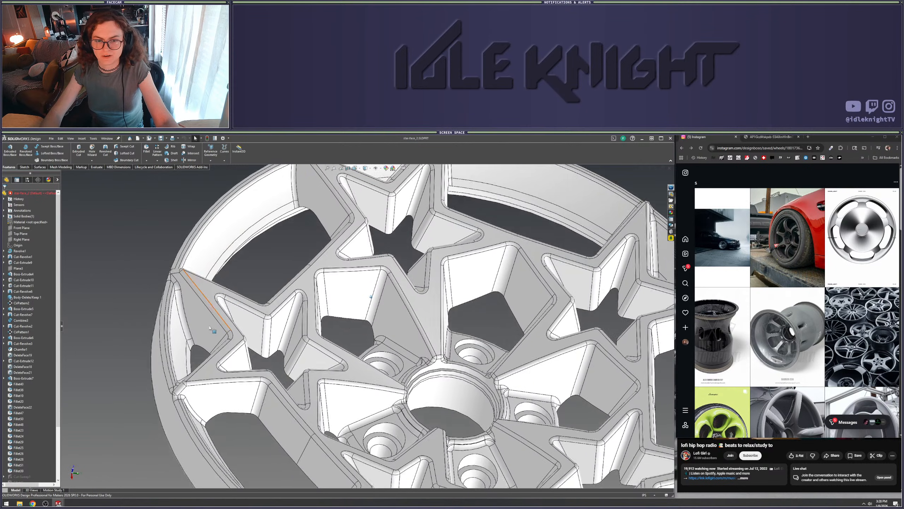
# Arrange the wheel assembly and the wheel face part windows side by side
pyautogui.click(649, 168)
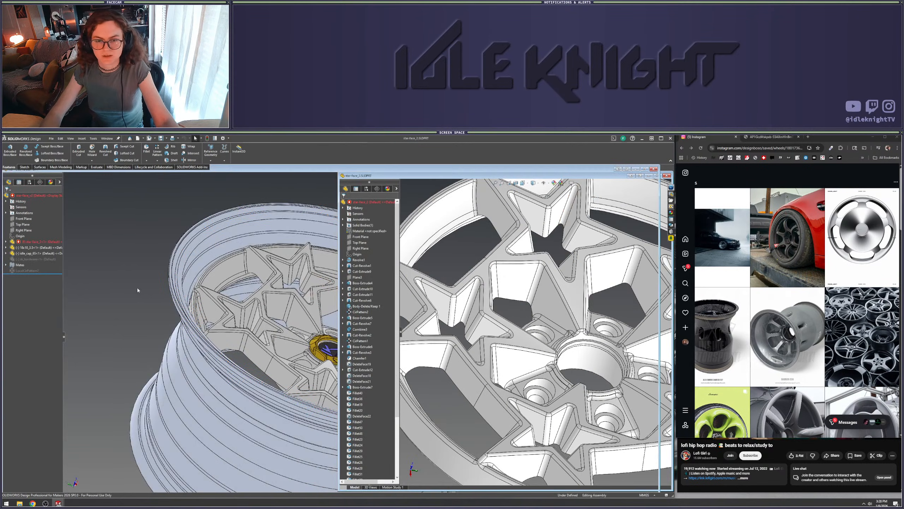
pyautogui.click(289, 182)
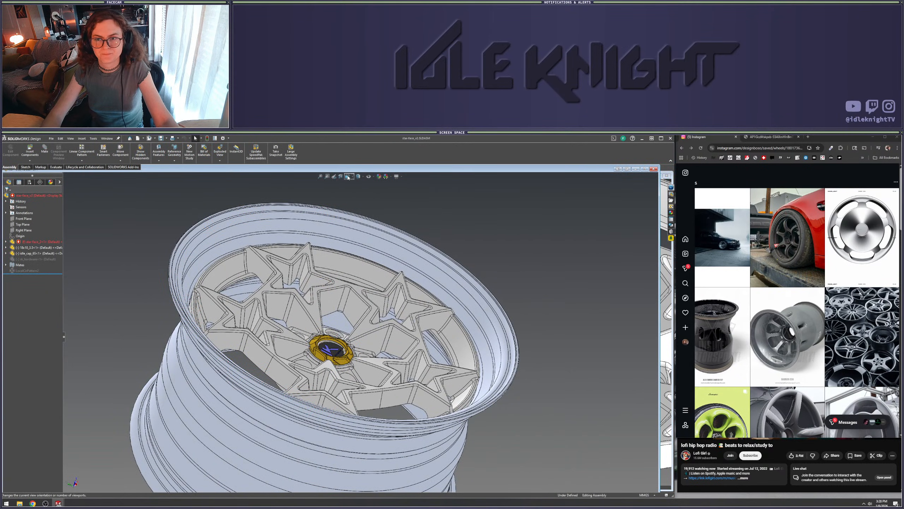
pyautogui.click(618, 169)
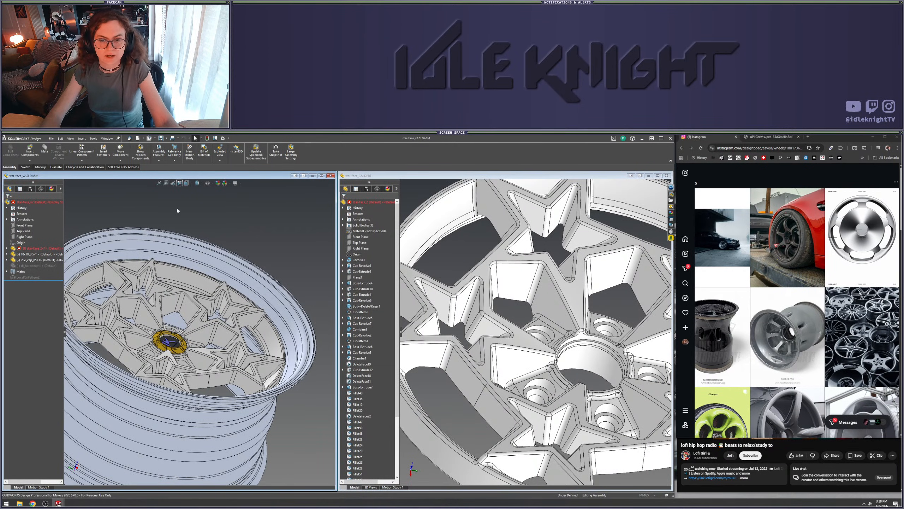
# Cut the wheel assembly open with a planar section view on the Right Plane
pyautogui.click(179, 183)
pyautogui.click(31, 298)
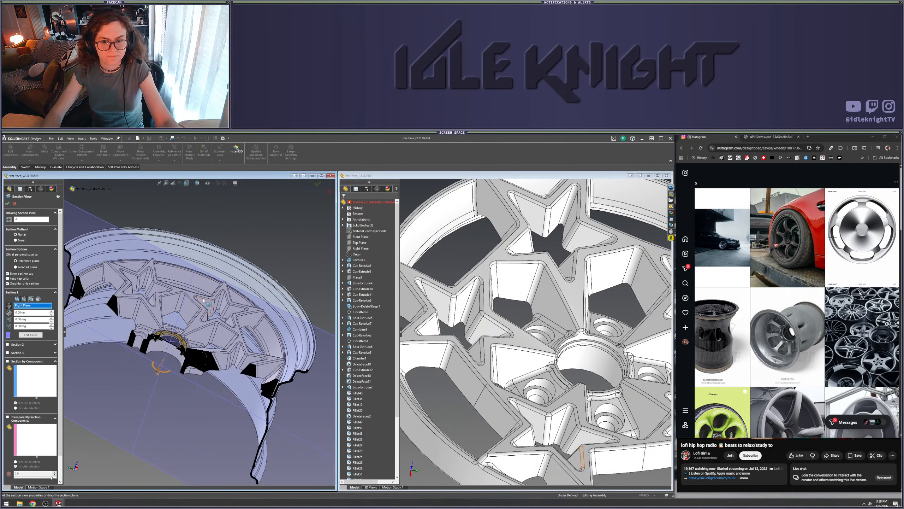
pyautogui.press('Return')
pyautogui.scroll(4, 208, 305)
pyautogui.moveTo(234, 301); pyautogui.dragTo(222, 270, button='middle')
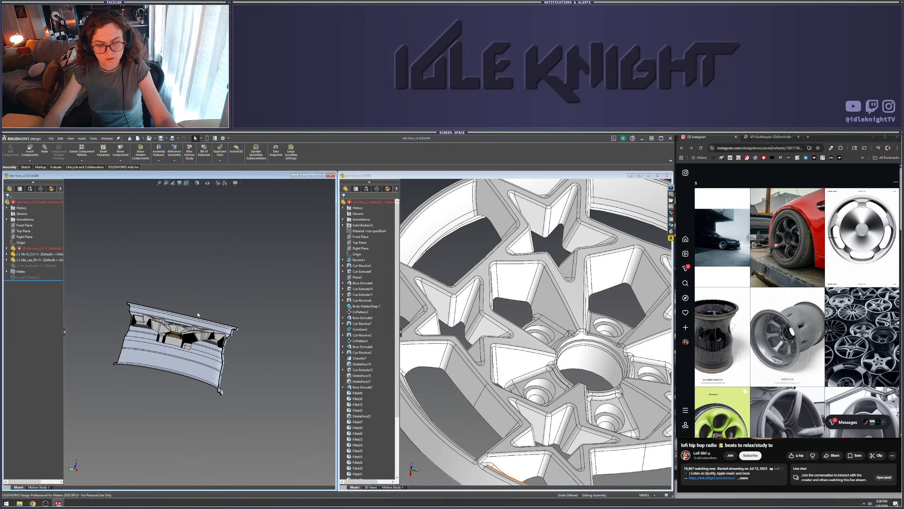
pyautogui.press('v')
pyautogui.press('v')
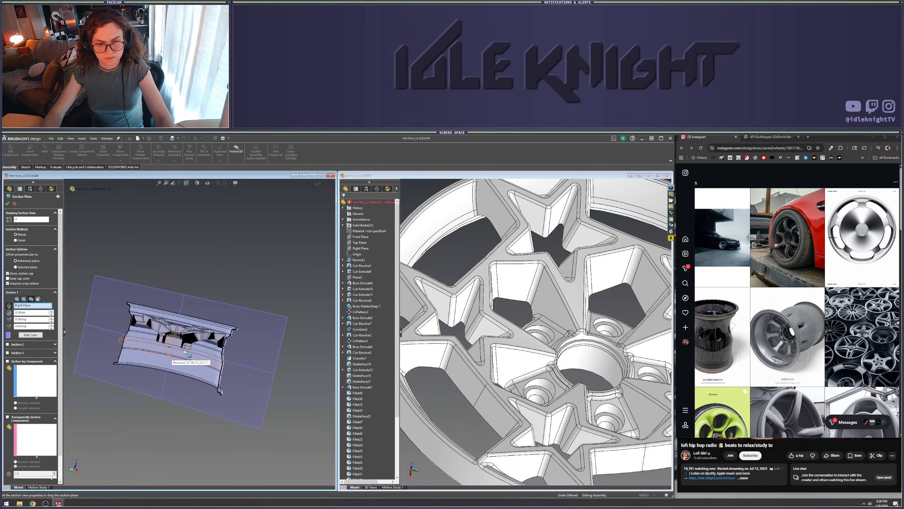
pyautogui.press('Return')
# Examine the sectioned assembly from the side, checking where the star face meets the barrel
pyautogui.press('space')
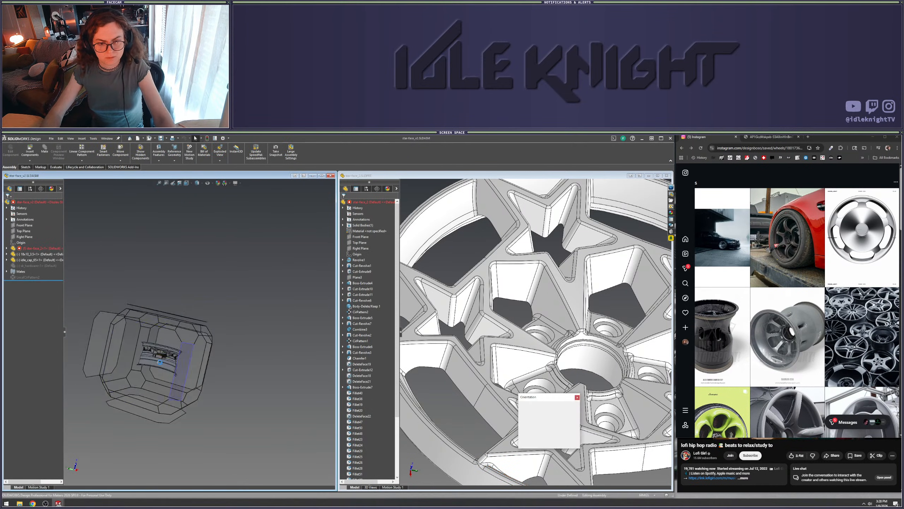
pyautogui.click(181, 355)
pyautogui.scroll(-4, 211, 330)
pyautogui.scroll(-2, 278, 291)
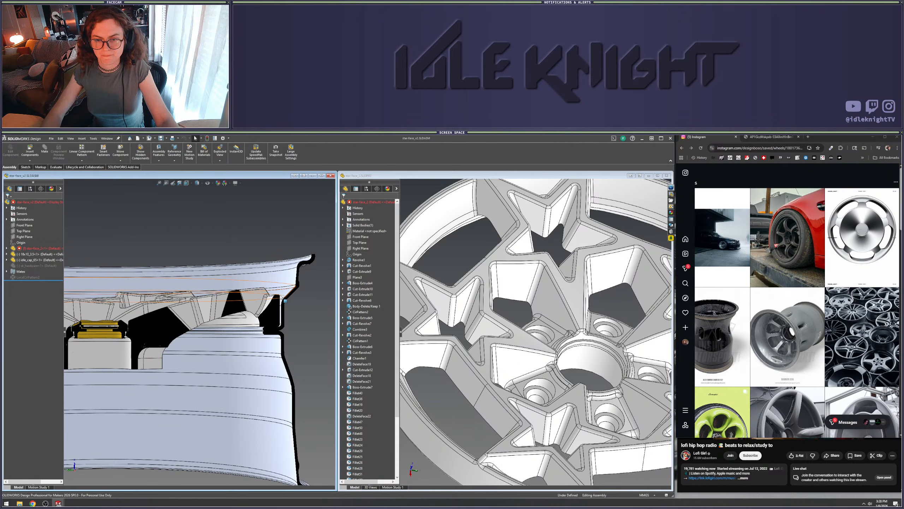
pyautogui.click(291, 308)
pyautogui.moveTo(291, 307); pyautogui.dragTo(289, 285, button='middle')
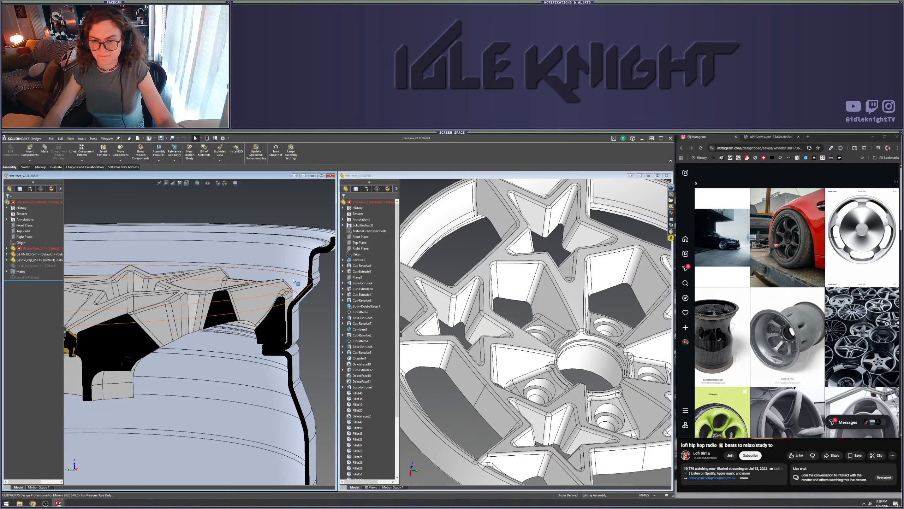
pyautogui.moveTo(294, 293); pyautogui.dragTo(300, 310, button='middle')
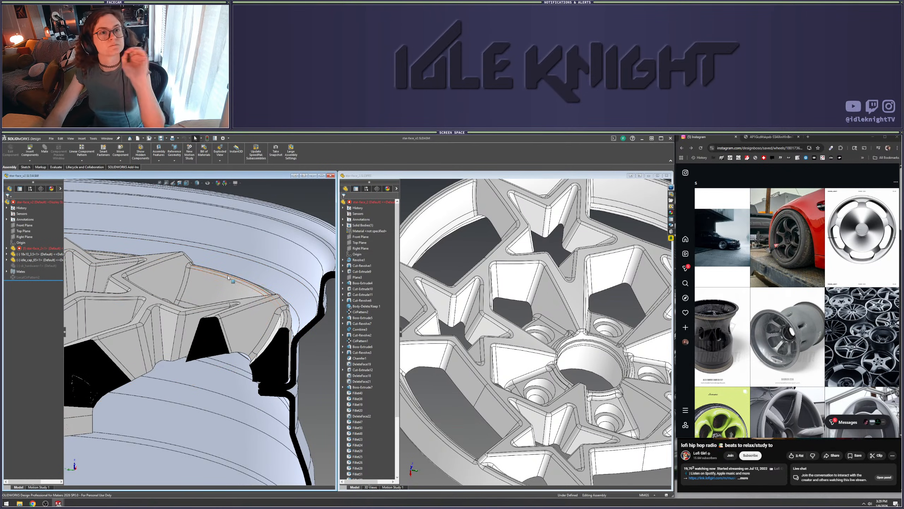
pyautogui.scroll(2, 253, 293)
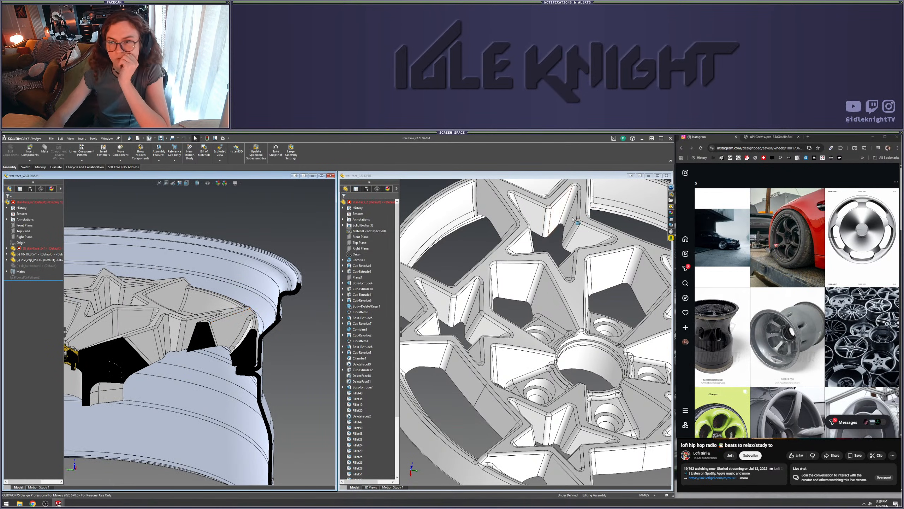
# Return to the wheel face part at full window size and examine its star spokes, pockets and lug holes
pyautogui.click(658, 175)
pyautogui.scroll(4, 466, 301)
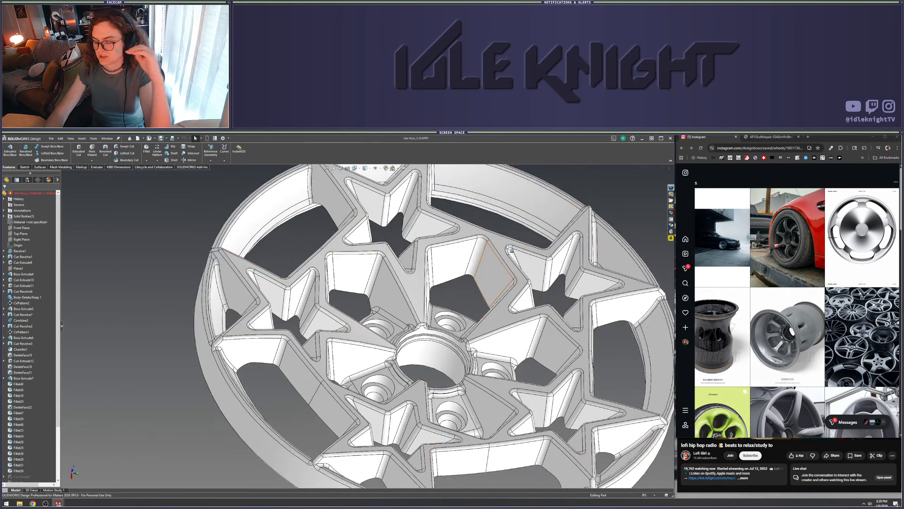
pyautogui.moveTo(466, 301); pyautogui.dragTo(313, 321, button='middle')
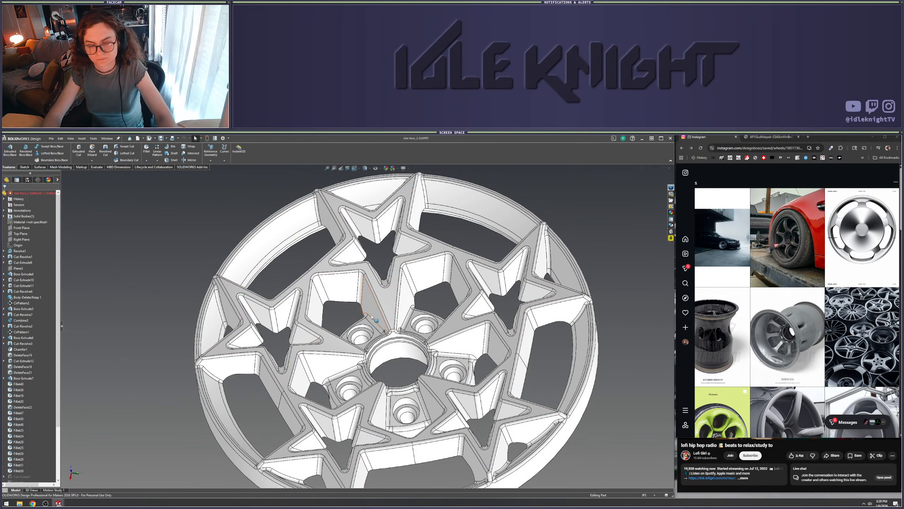
pyautogui.moveTo(345, 306); pyautogui.dragTo(438, 335, button='middle')
pyautogui.moveTo(516, 364); pyautogui.dragTo(496, 360, button='middle')
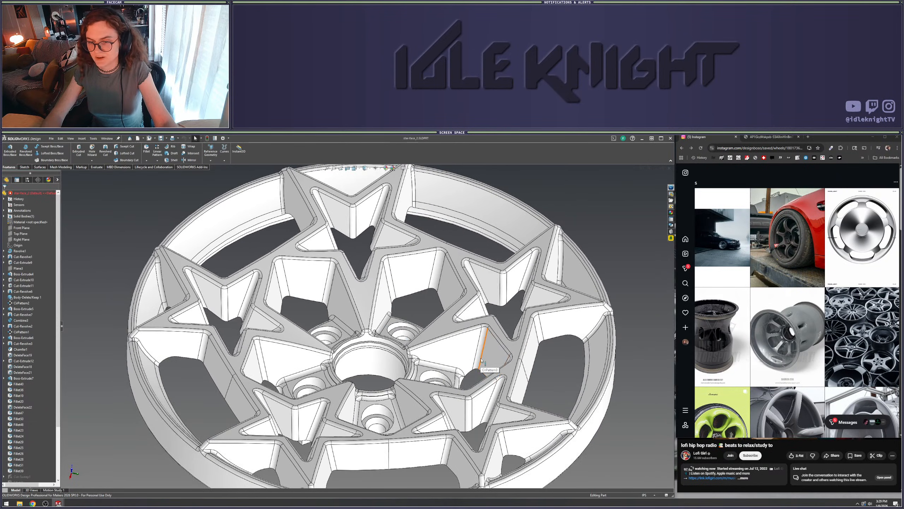
pyautogui.click(529, 362)
pyautogui.click(550, 375)
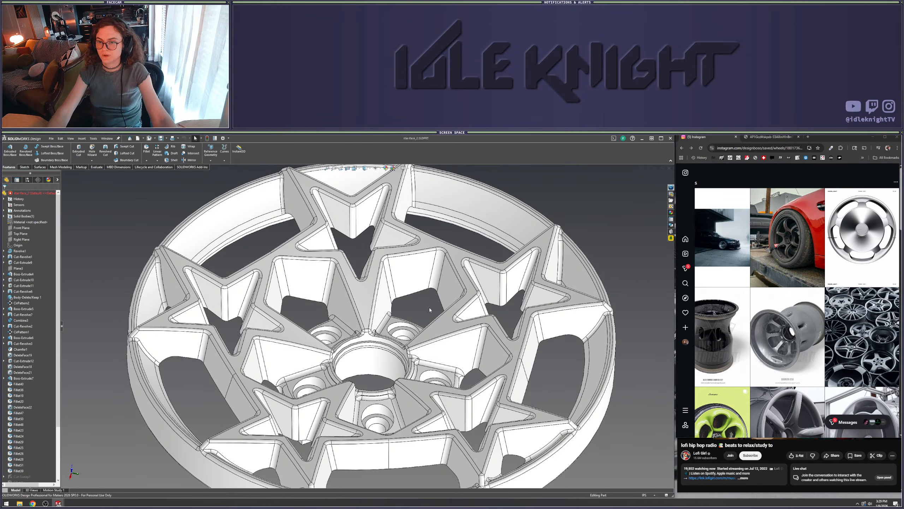
pyautogui.moveTo(429, 307); pyautogui.dragTo(322, 233, button='middle')
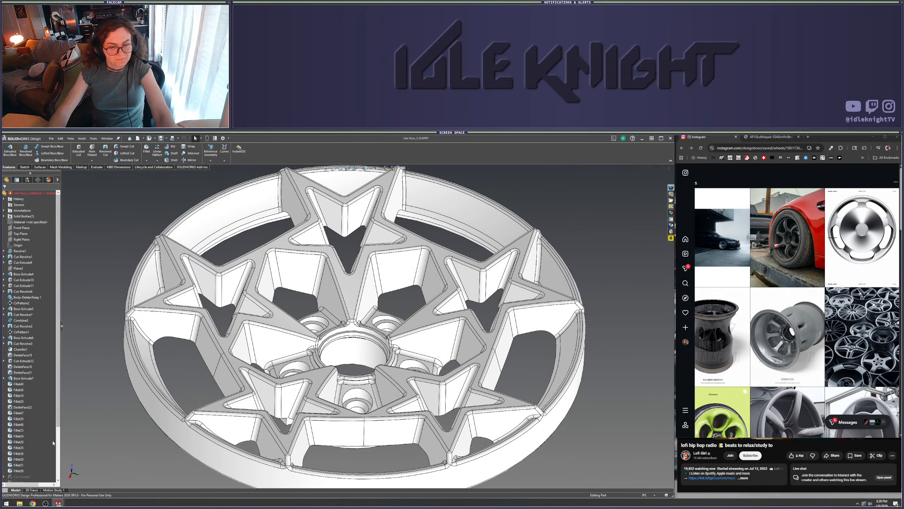
# Delete the adjacent suppressed fillet and suppressed cut-extrude near the end of the wheel face's feature tree
pyautogui.scroll(-5, 39, 447)
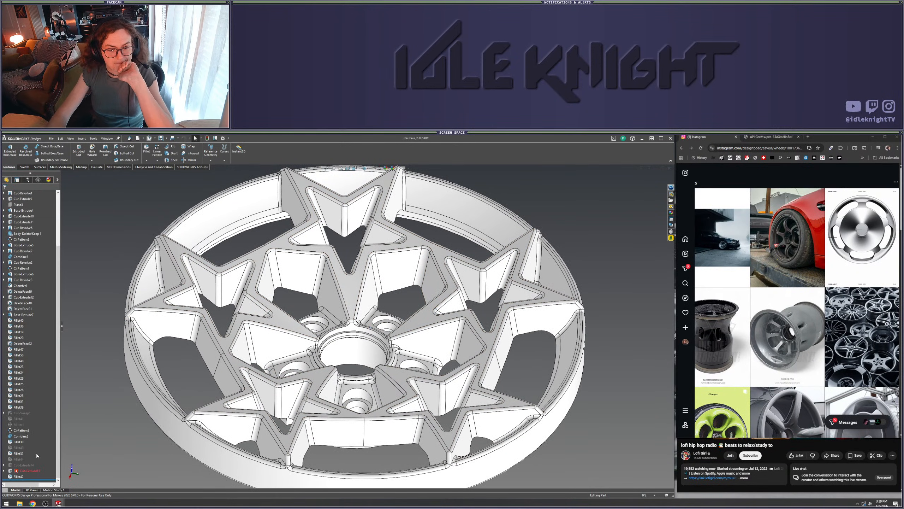
pyautogui.click(18, 459)
pyautogui.keyDown('shift'); pyautogui.click(22, 465); pyautogui.keyUp('shift')
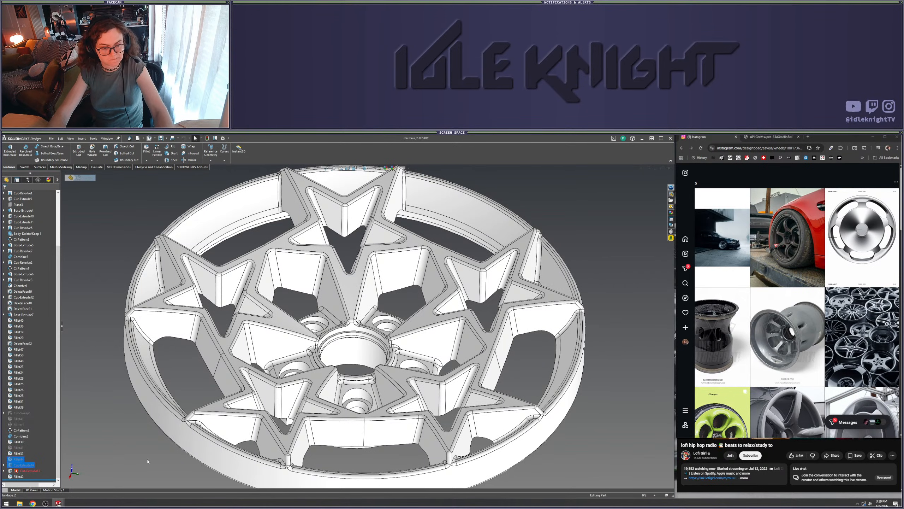
pyautogui.press('Delete')
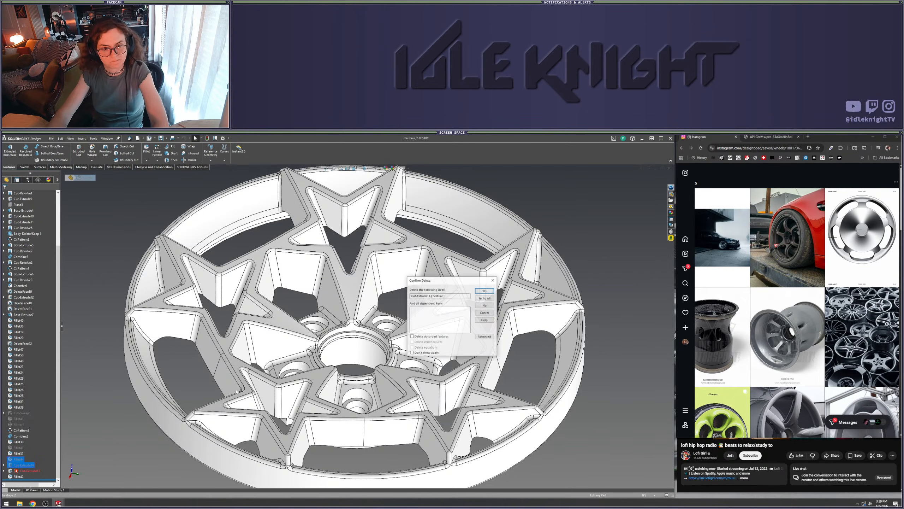
pyautogui.click(484, 298)
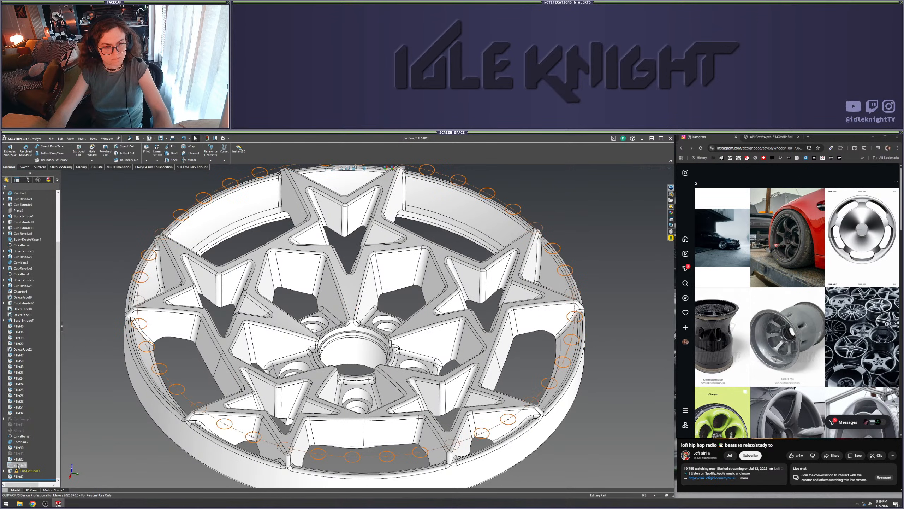
# Move the leftover sketch with the ring of small rim circles to the end of the feature tree
pyautogui.click(18, 465)
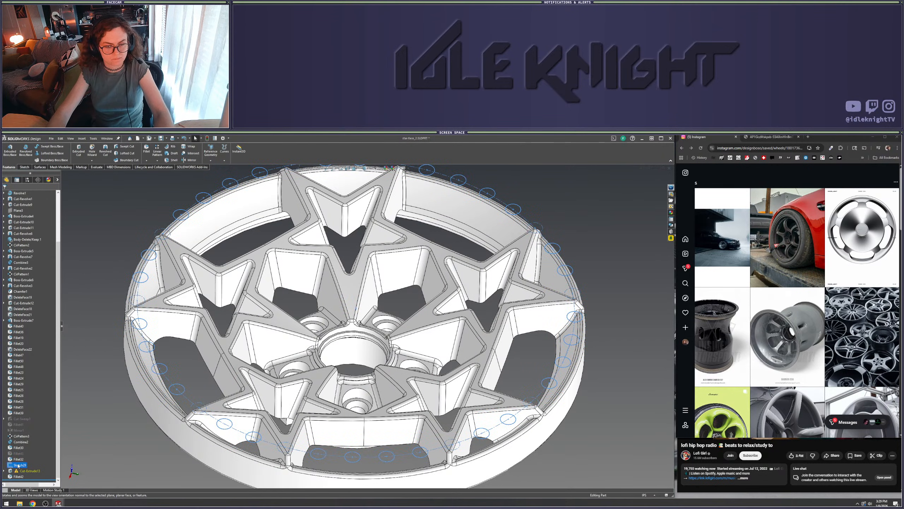
pyautogui.scroll(4, 130, 452)
pyautogui.moveTo(130, 451); pyautogui.dragTo(202, 487, button='middle')
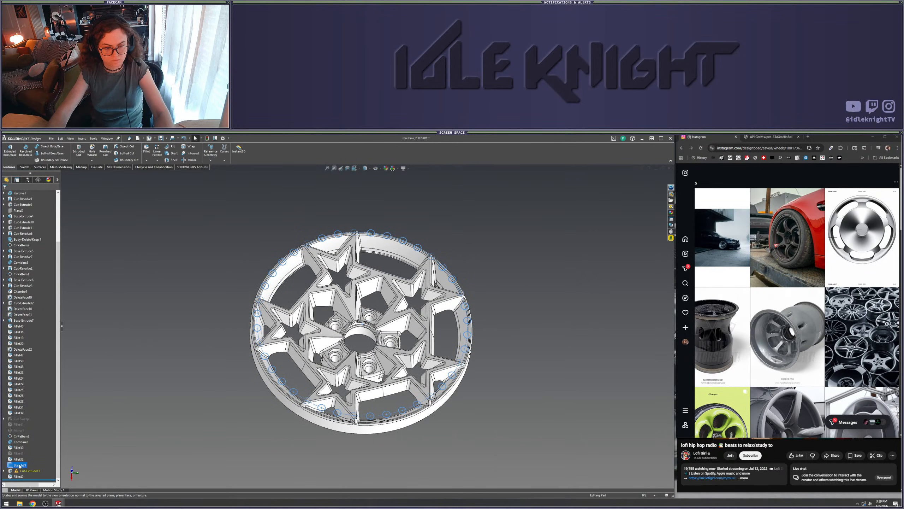
pyautogui.moveTo(35, 464); pyautogui.dragTo(38, 475)
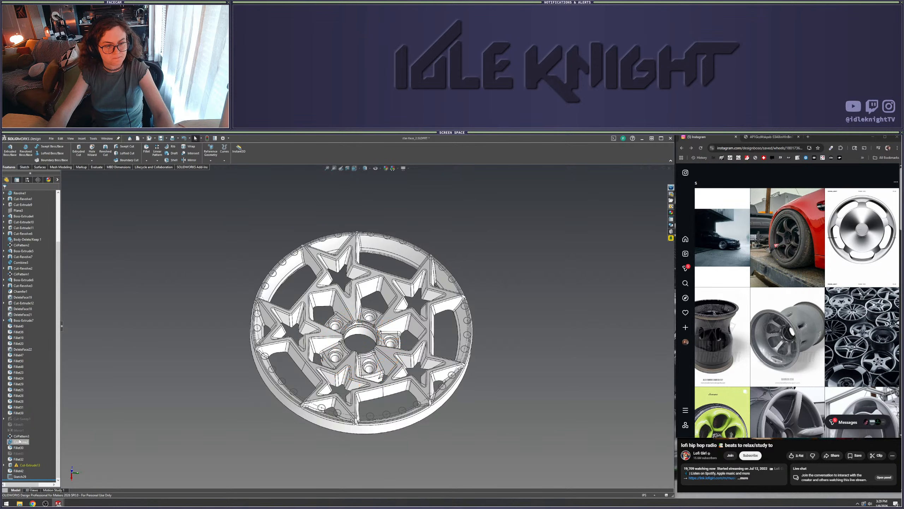
# Delete the three suppressed features directly above the last circular pattern, continuing the rebuild despite the fillet warning
pyautogui.click(12, 430)
pyautogui.keyDown('shift'); pyautogui.click(11, 418); pyautogui.keyUp('shift')
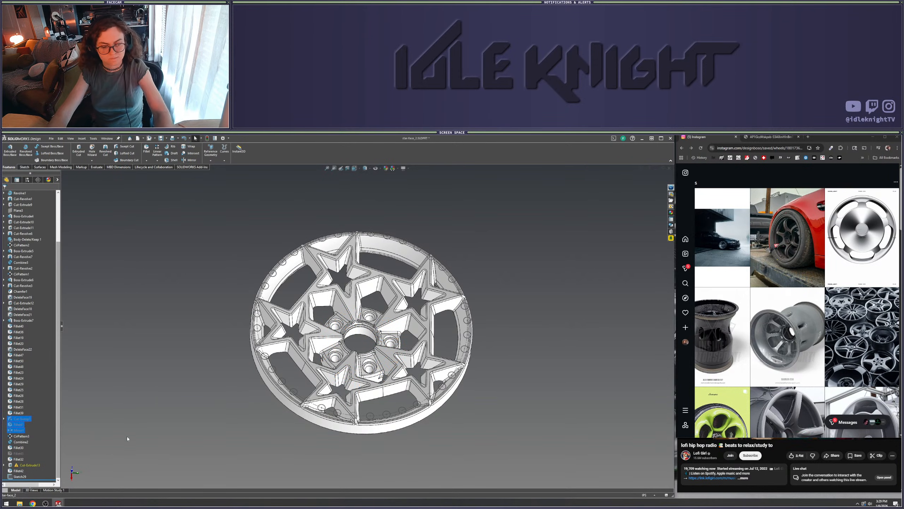
pyautogui.press('Delete')
pyautogui.click(487, 298)
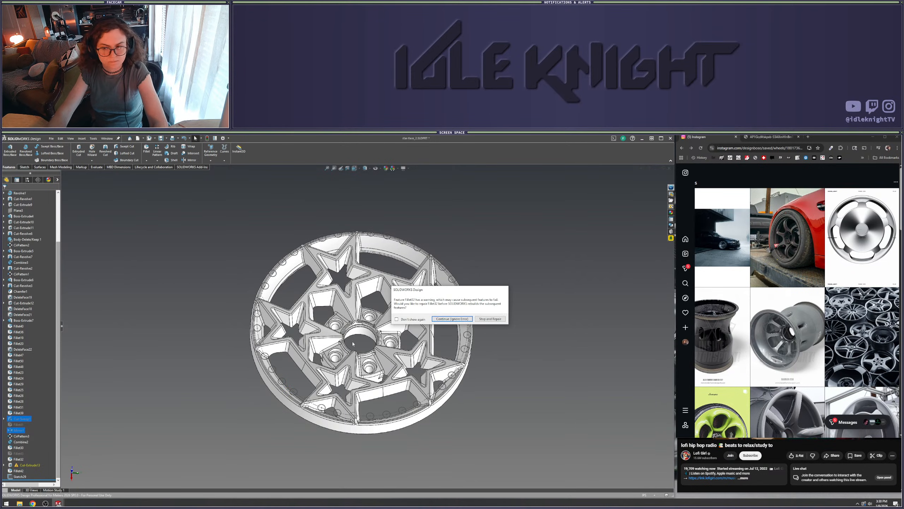
pyautogui.click(453, 319)
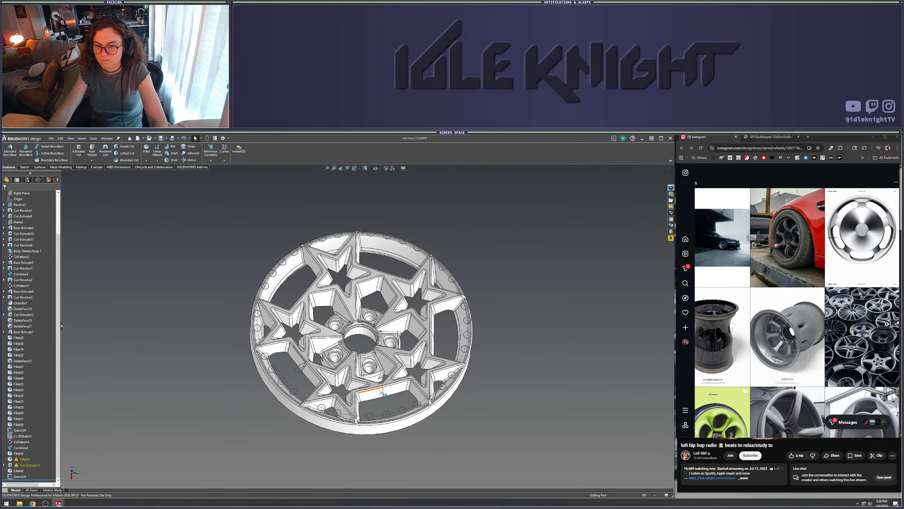
# Edit Fillet32 on the star faces and accept it to clear its missing face reference
pyautogui.moveTo(381, 391); pyautogui.dragTo(336, 345, button='middle')
pyautogui.scroll(-3, 336, 345)
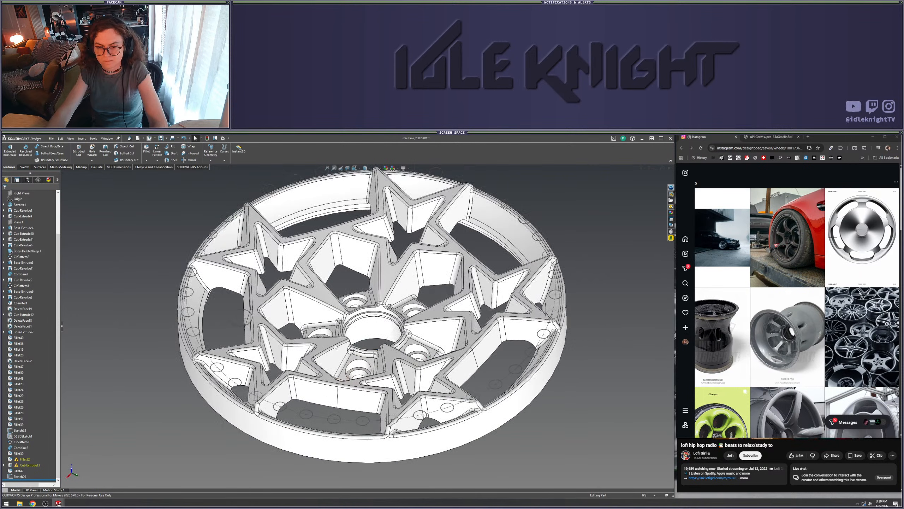
pyautogui.click(20, 460)
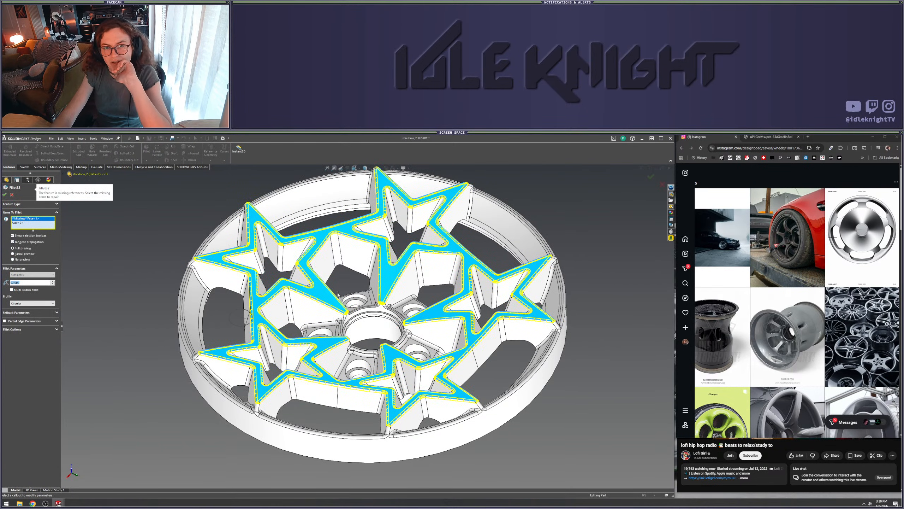
pyautogui.moveTo(348, 302); pyautogui.dragTo(378, 340, button='middle')
pyautogui.scroll(2, 355, 338)
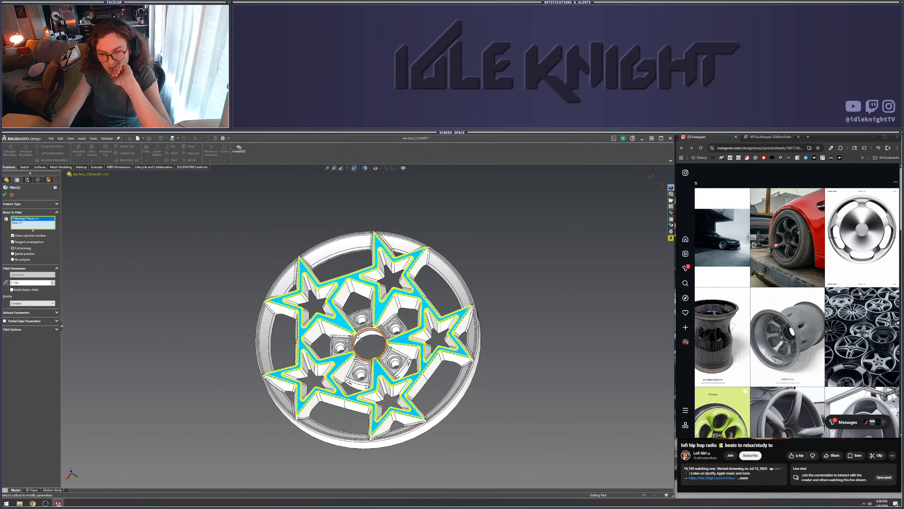
pyautogui.scroll(-3, 379, 341)
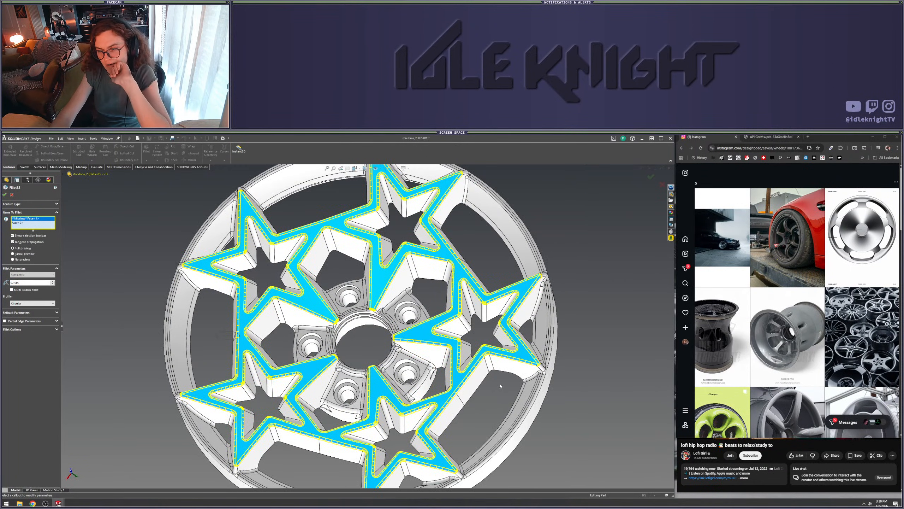
pyautogui.scroll(3, 500, 385)
pyautogui.moveTo(500, 386)
pyautogui.mouseDown(button='middle')
pyautogui.moveTo(568, 253)
pyautogui.moveTo(516, 381)
pyautogui.mouseUp(button='middle')
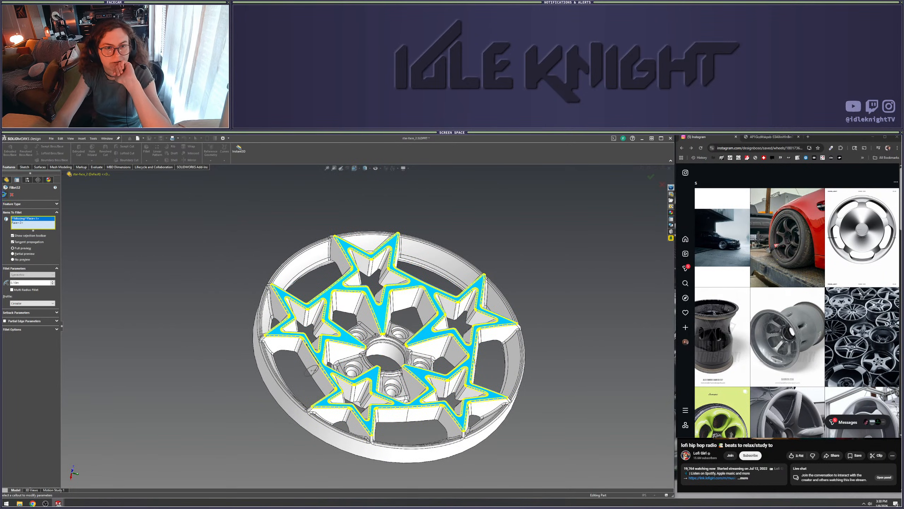
pyautogui.click(463, 323)
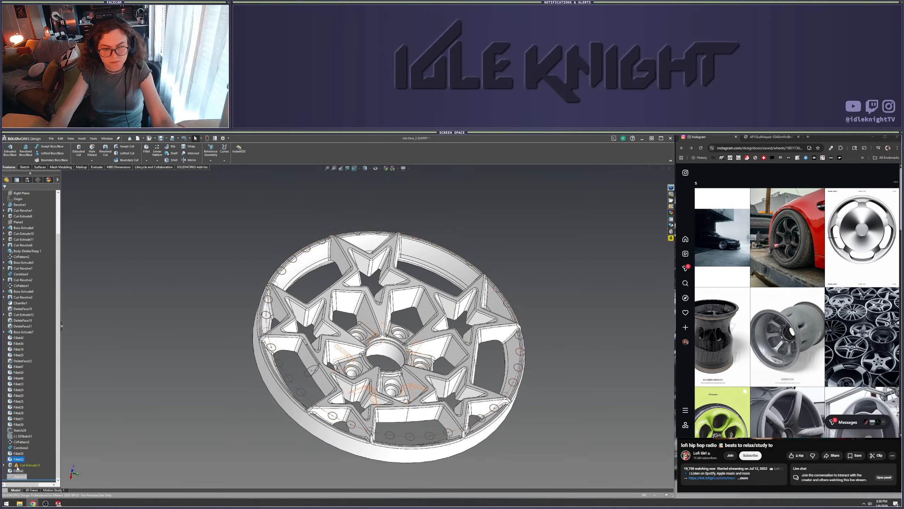
# Delete the leftover 3DSketch1 from the wheel face's feature tree
pyautogui.click(25, 435)
pyautogui.press('Delete')
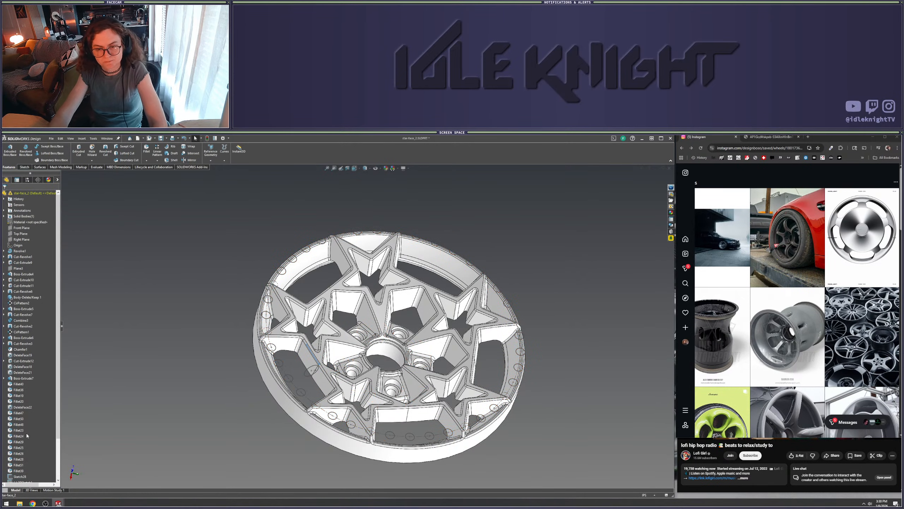
# Delete the two leftover sketches directly above CirPattern3, the 2D sketch and the 3DSketch, from the feature tree
pyautogui.click(485, 306)
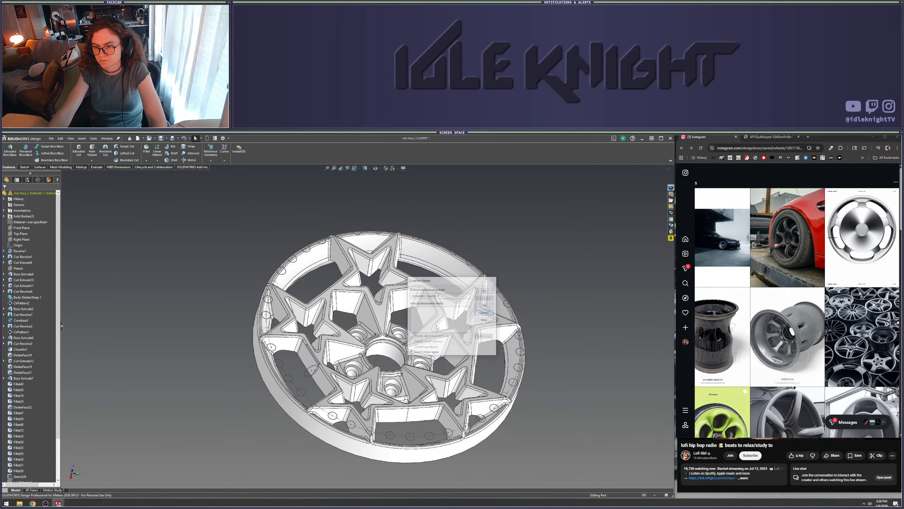
pyautogui.click(21, 430)
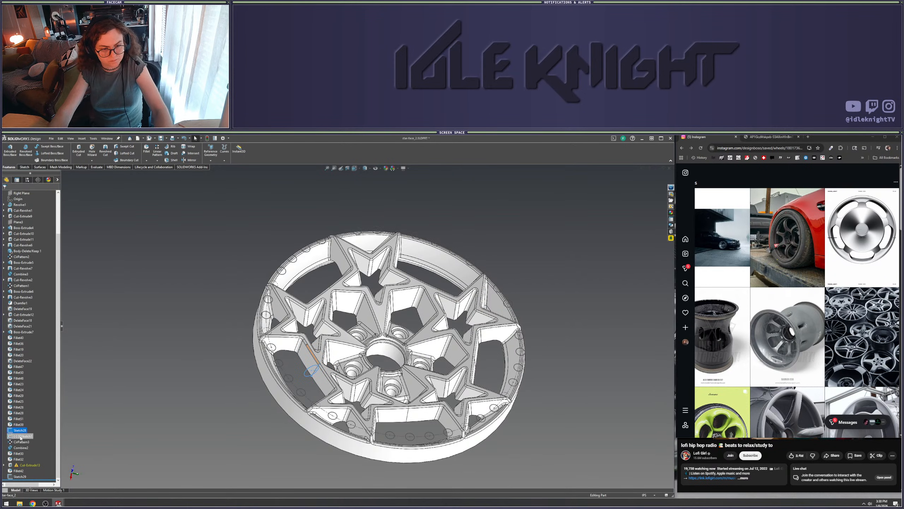
pyautogui.keyDown('ctrl'); pyautogui.click(20, 436); pyautogui.keyUp('ctrl')
pyautogui.press('Delete')
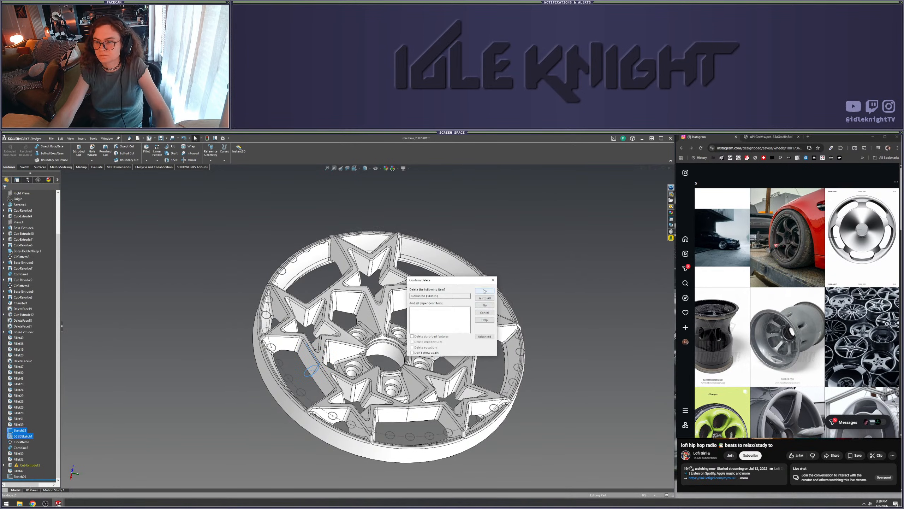
pyautogui.click(484, 291)
pyautogui.click(484, 291)
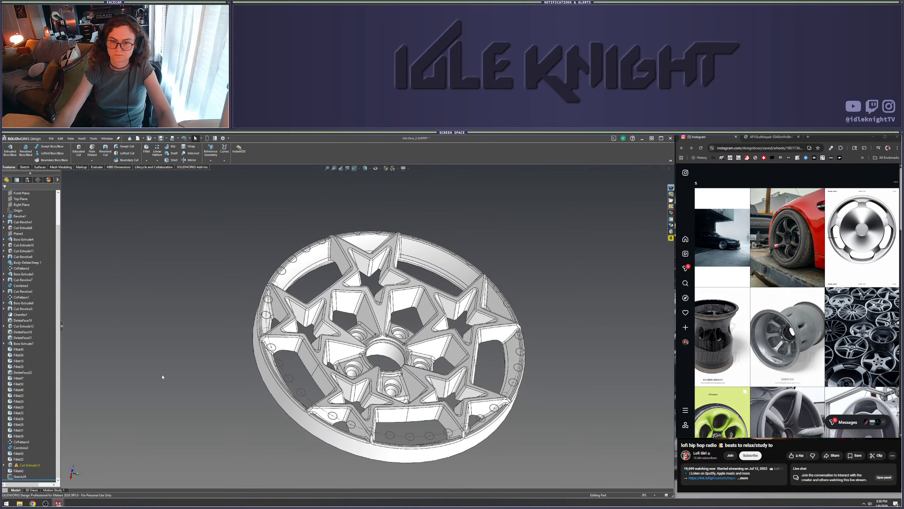
# Open the sketch of Cut-Extrude13 and examine its triangular hub pocket profiles from the back of the wheel, leaving without edits
pyautogui.rightClick(25, 467)
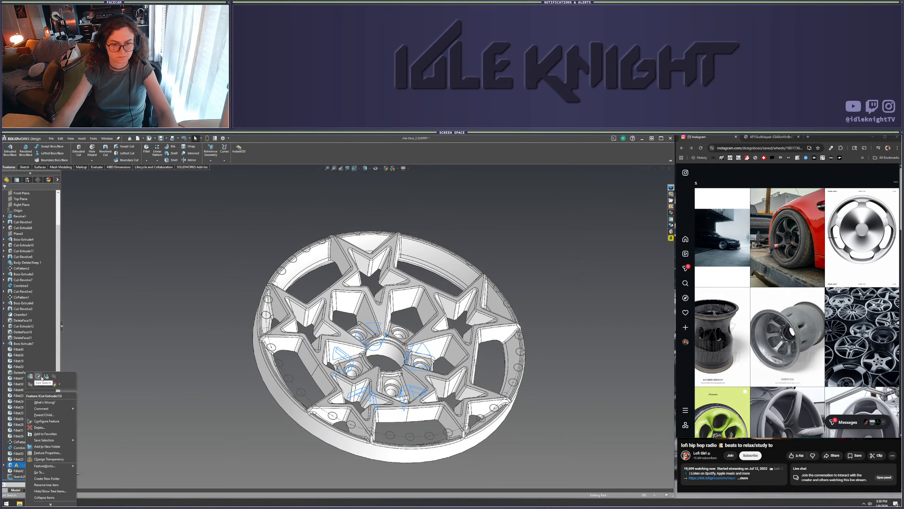
pyautogui.click(35, 379)
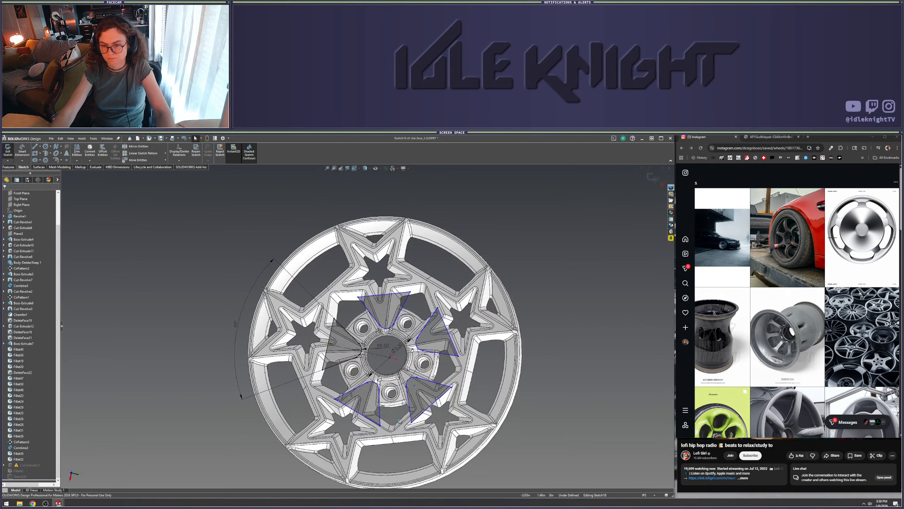
pyautogui.moveTo(399, 412); pyautogui.dragTo(397, 204, button='middle')
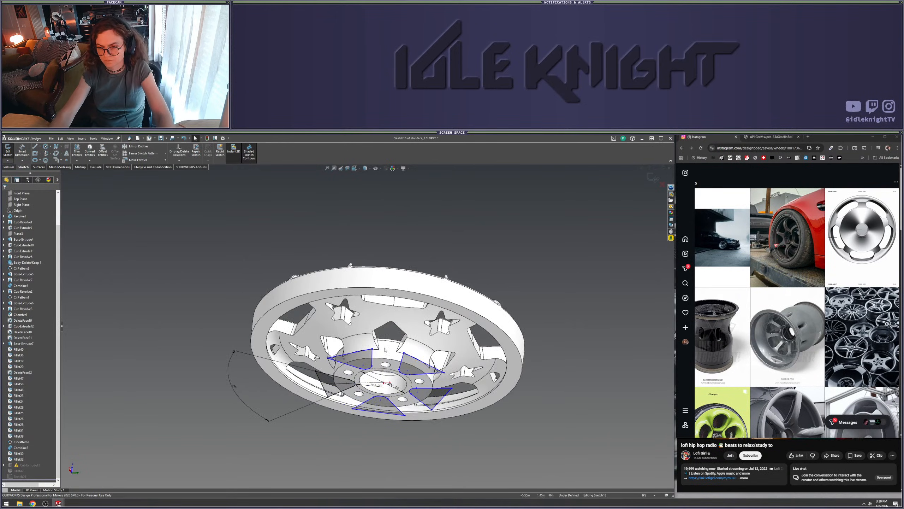
pyautogui.scroll(-2, 380, 376)
pyautogui.moveTo(231, 293)
pyautogui.mouseDown()
pyautogui.moveTo(454, 401)
pyautogui.moveTo(523, 447)
pyautogui.mouseUp()
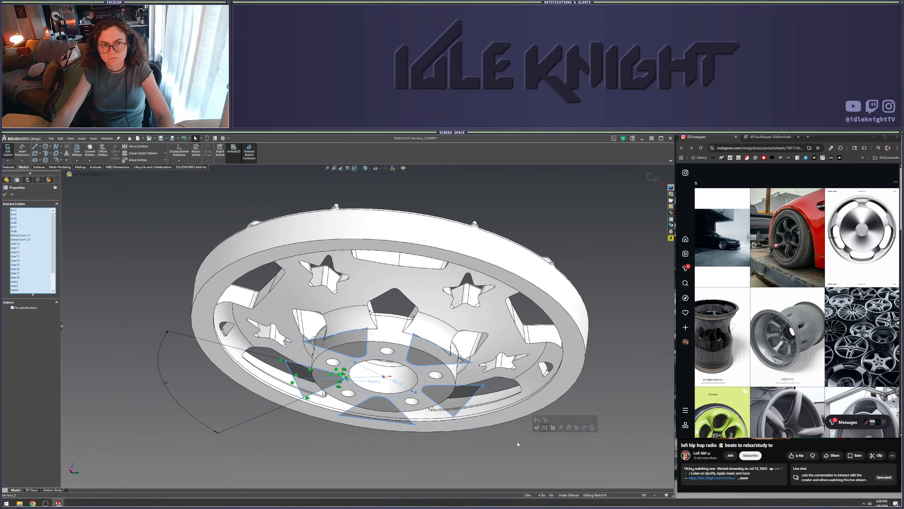
pyautogui.scroll(-2, 383, 376)
pyautogui.moveTo(383, 375); pyautogui.dragTo(424, 327, button='middle')
pyautogui.press('Escape')
pyautogui.scroll(2, 477, 306)
pyautogui.moveTo(490, 279); pyautogui.dragTo(441, 324, button='middle')
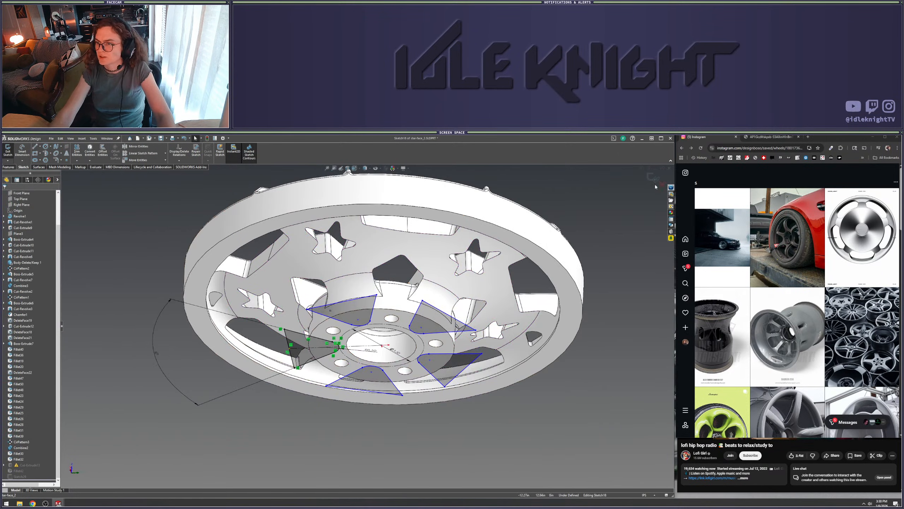
pyautogui.press('Escape')
pyautogui.click(451, 319)
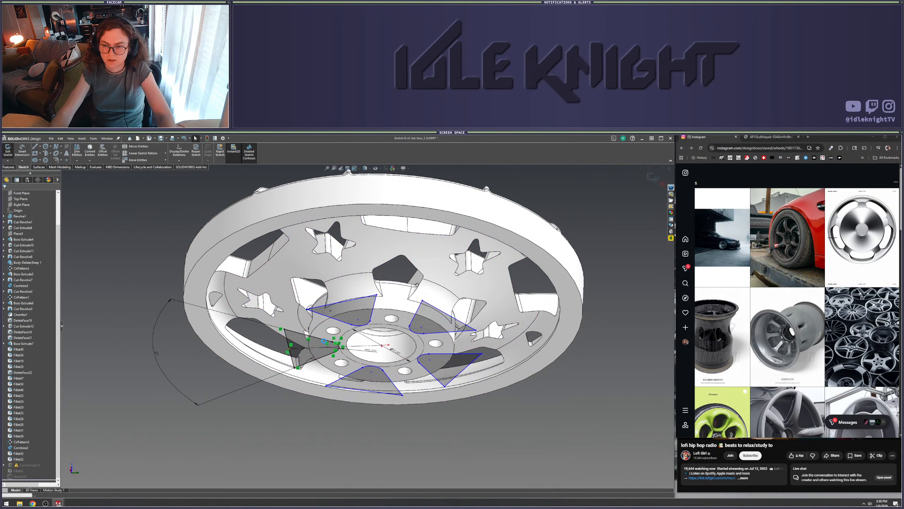
# Edit the sketch plane of Sketch18 under Cut-Extrude13 and accept the flat hub mounting face as its plane
pyautogui.click(4, 464)
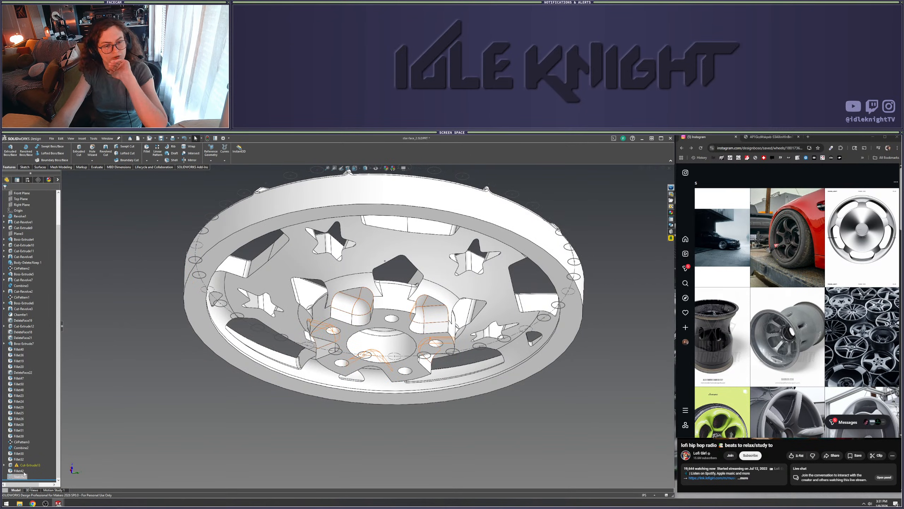
pyautogui.rightClick(30, 471)
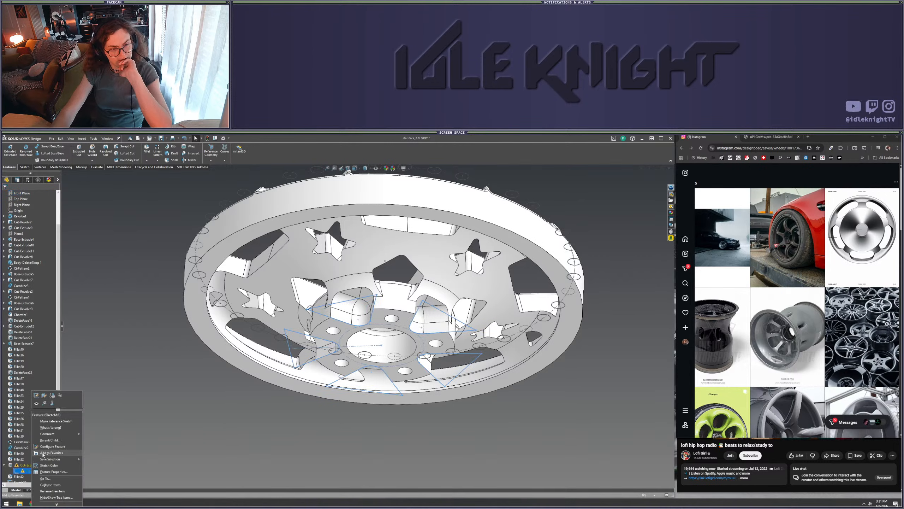
pyautogui.click(45, 400)
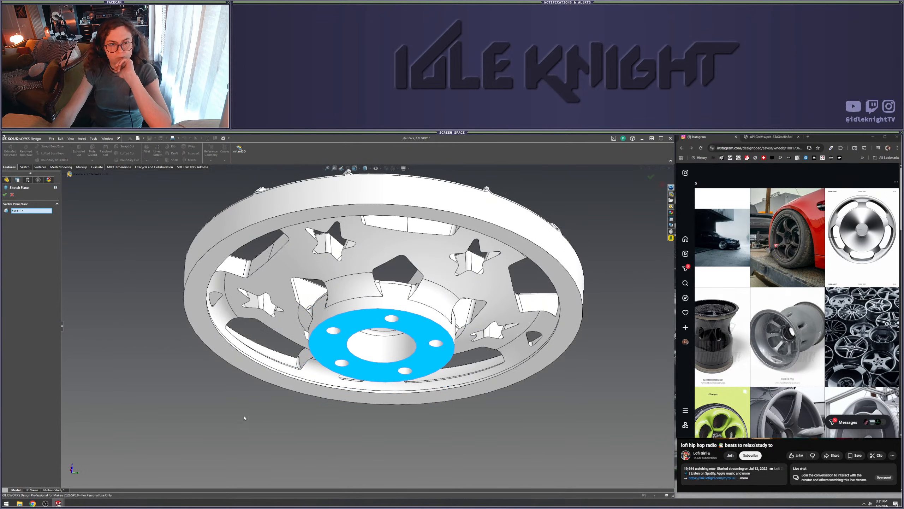
pyautogui.press('Return')
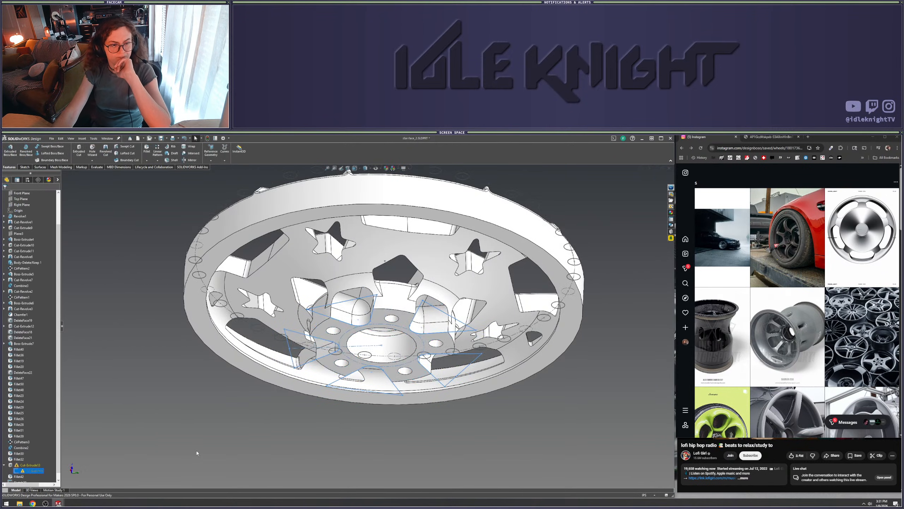
pyautogui.click(293, 461)
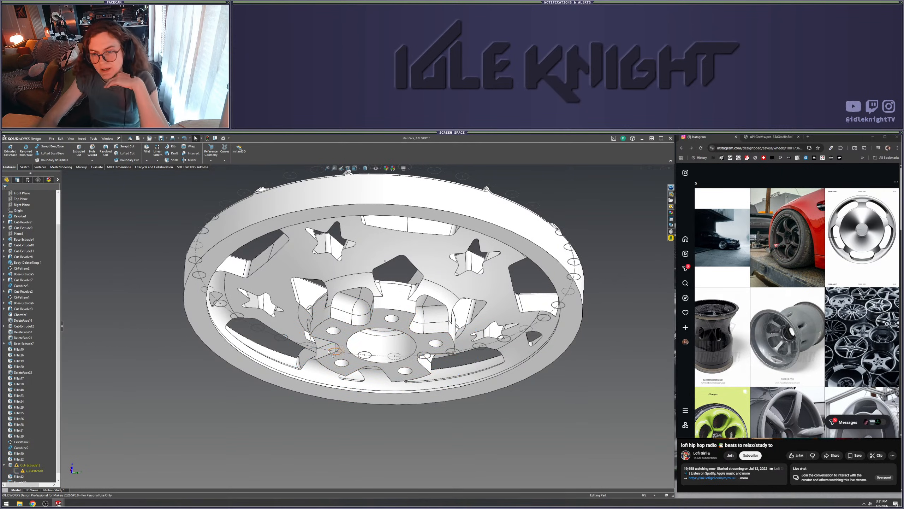
# Open the definition of Cut-Extrude13 and accept its blind cut with the existing settings
pyautogui.click(30, 465)
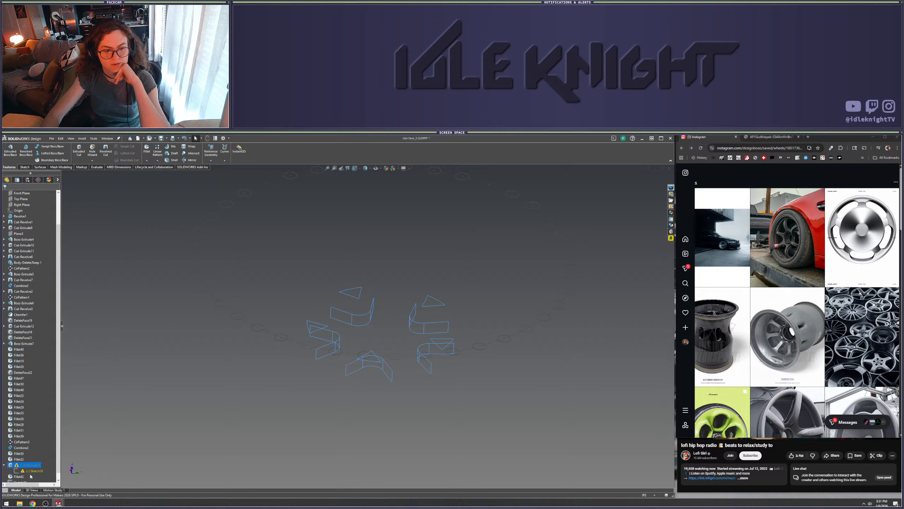
pyautogui.rightClick(28, 465)
pyautogui.click(28, 376)
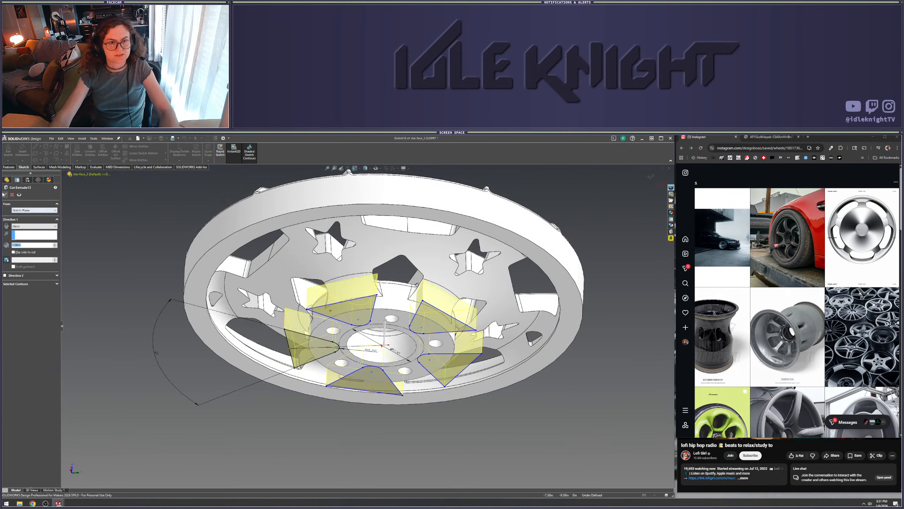
pyautogui.click(4, 194)
# Edit Sketch18, pull the outer edge of the dimensioned triangular profile outward by its midpoint, and exit the sketch
pyautogui.moveTo(378, 336); pyautogui.dragTo(377, 300, button='middle')
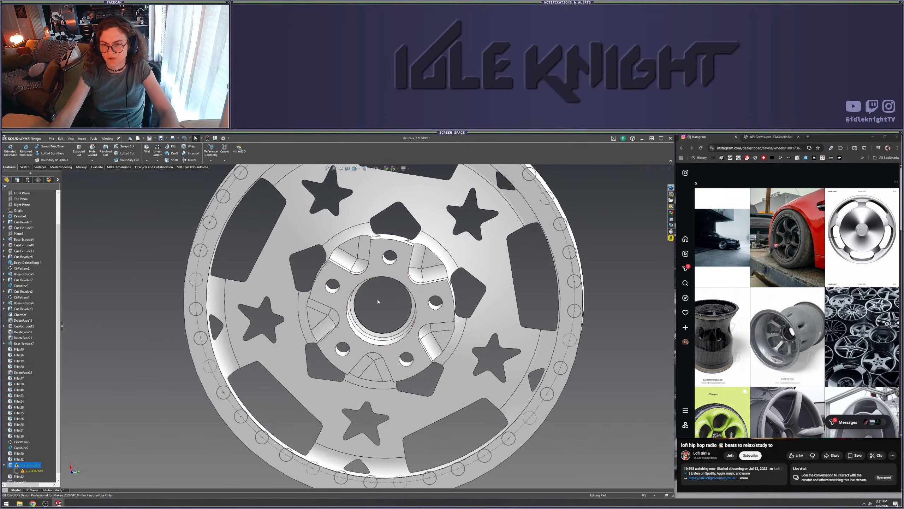
pyautogui.click(32, 470)
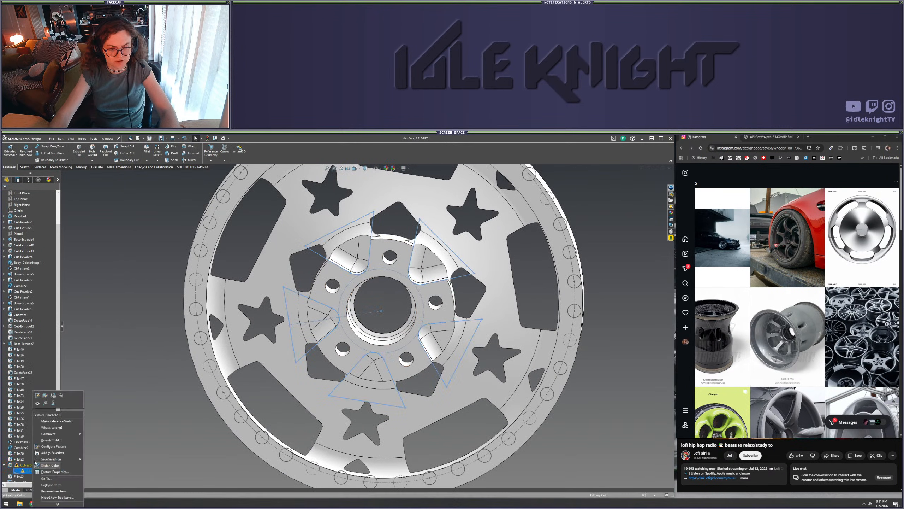
pyautogui.click(45, 395)
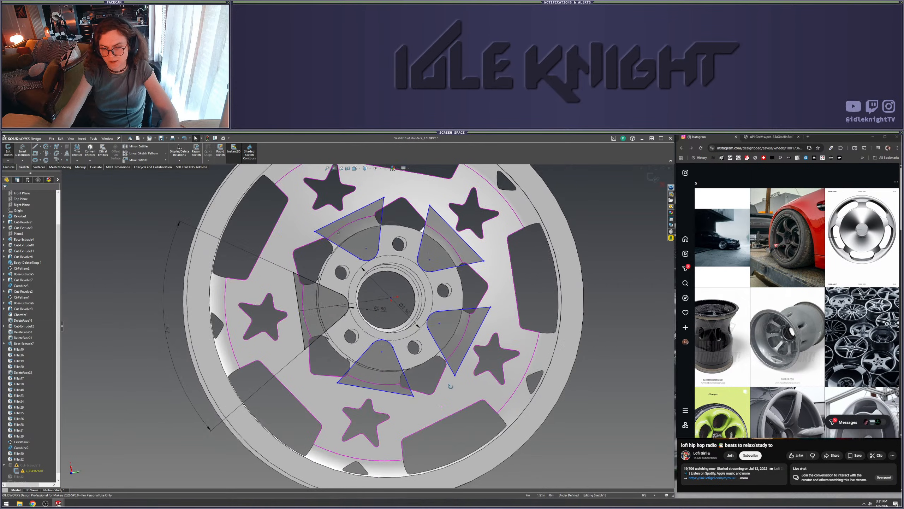
pyautogui.click(301, 310)
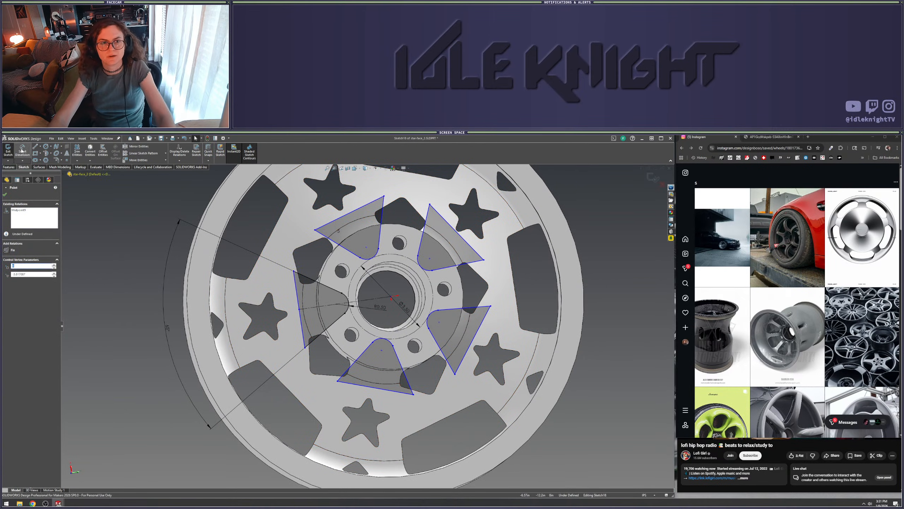
pyautogui.press('Escape')
pyautogui.moveTo(300, 309); pyautogui.dragTo(273, 313)
pyautogui.click(652, 178)
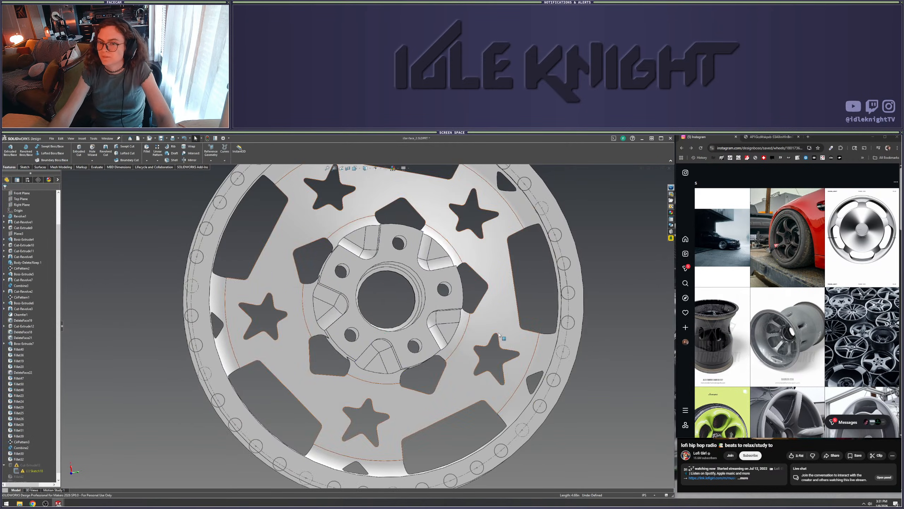
# Hide the sketch with the ring of small rim circles at the end of the feature tree
pyautogui.scroll(4, 366, 332)
pyautogui.moveTo(370, 328)
pyautogui.mouseDown(button='middle')
pyautogui.moveTo(422, 395)
pyautogui.moveTo(400, 313)
pyautogui.mouseUp(button='middle')
pyautogui.scroll(-3, 400, 312)
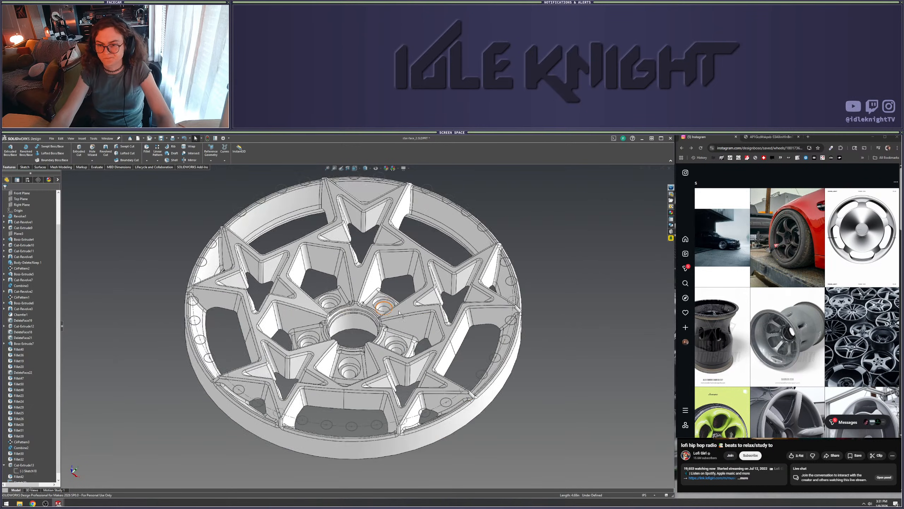
pyautogui.click(17, 482)
pyautogui.rightClick(18, 477)
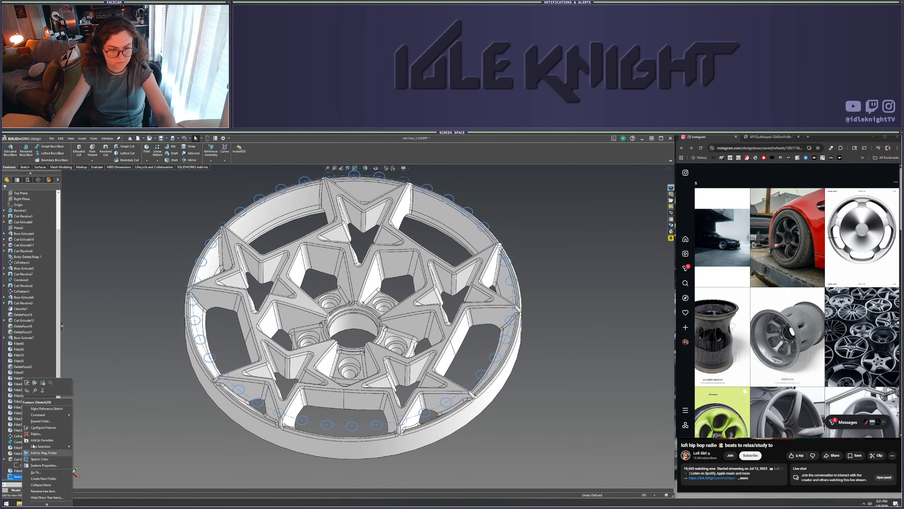
pyautogui.click(35, 390)
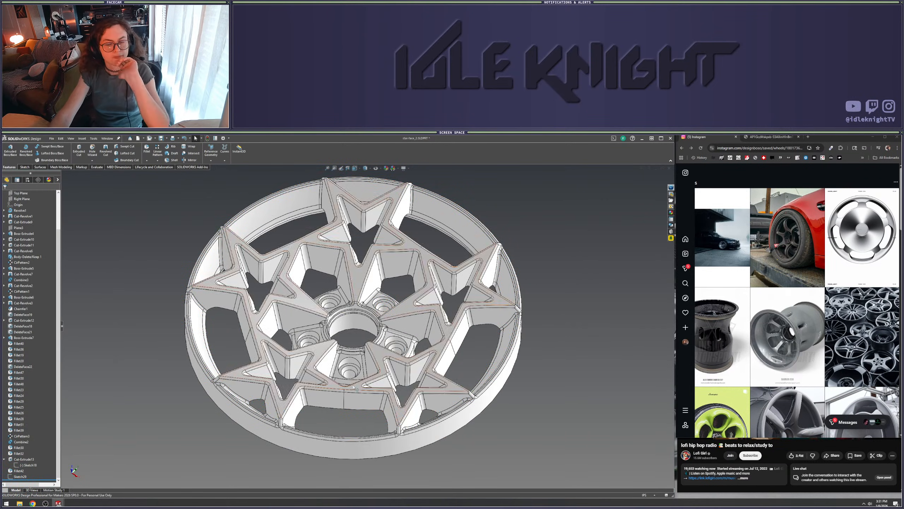
# Examine the wheel face's orientation relative to the Front, Top and Right planes and review the part from several angles
pyautogui.scroll(1, 405, 367)
pyautogui.moveTo(405, 367); pyautogui.dragTo(365, 298, button='middle')
pyautogui.scroll(3, 31, 383)
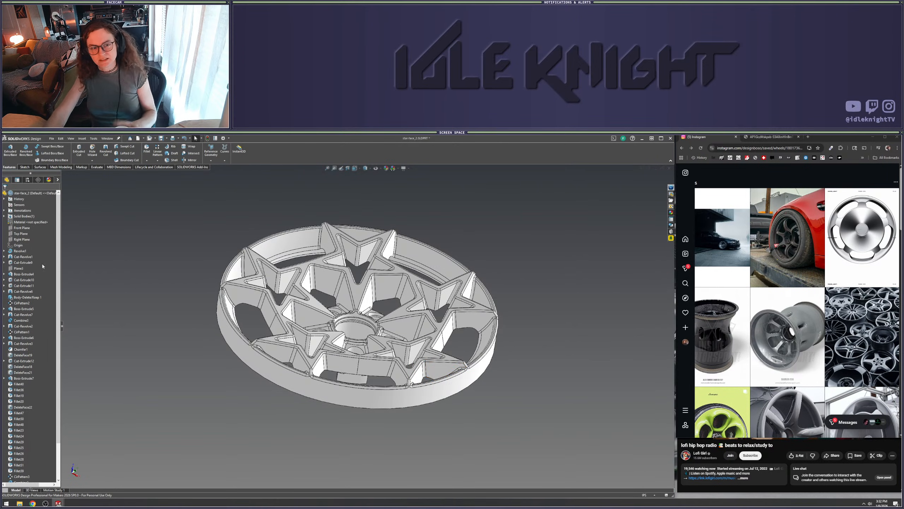
pyautogui.press('z')
pyautogui.press('z')
pyautogui.hotkey('shift', 'z')
pyautogui.hotkey('shift', 'z')
pyautogui.hotkey('shift', 'z')
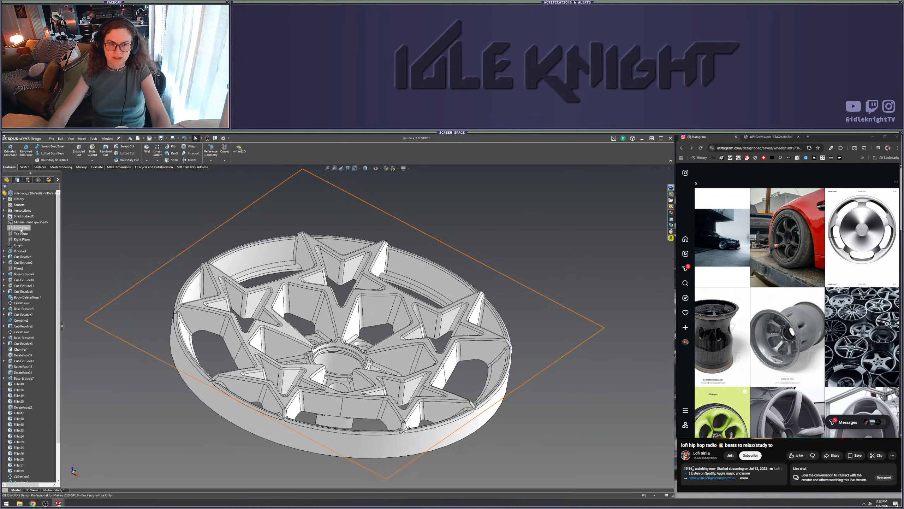
pyautogui.click(20, 230)
pyautogui.press('z')
pyautogui.press('z')
pyautogui.moveTo(347, 262); pyautogui.dragTo(400, 205, button='middle')
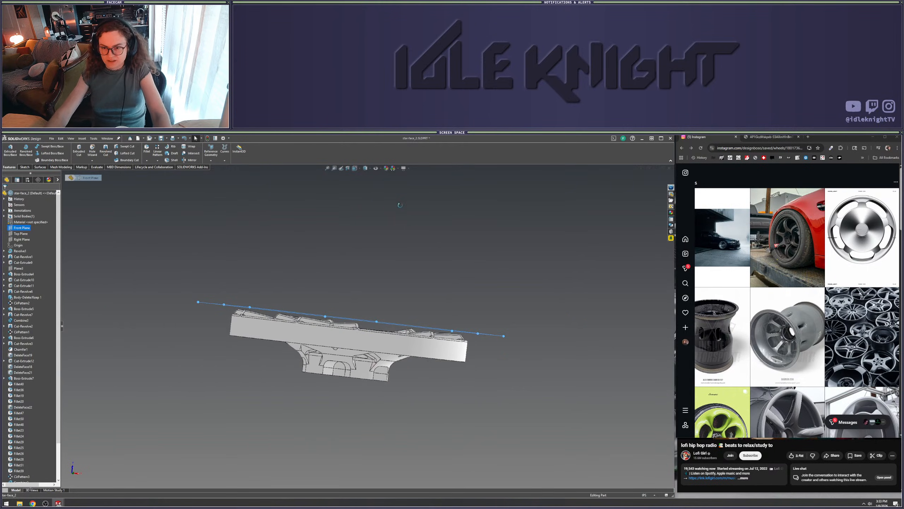
pyautogui.click(21, 234)
pyautogui.hotkey('ctrl', '8')
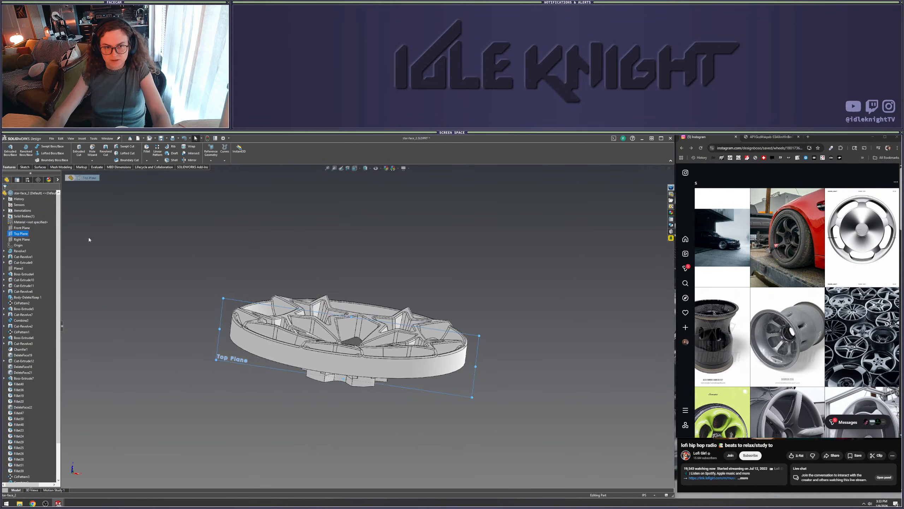
pyautogui.click(21, 227)
pyautogui.hotkey('ctrl', '8')
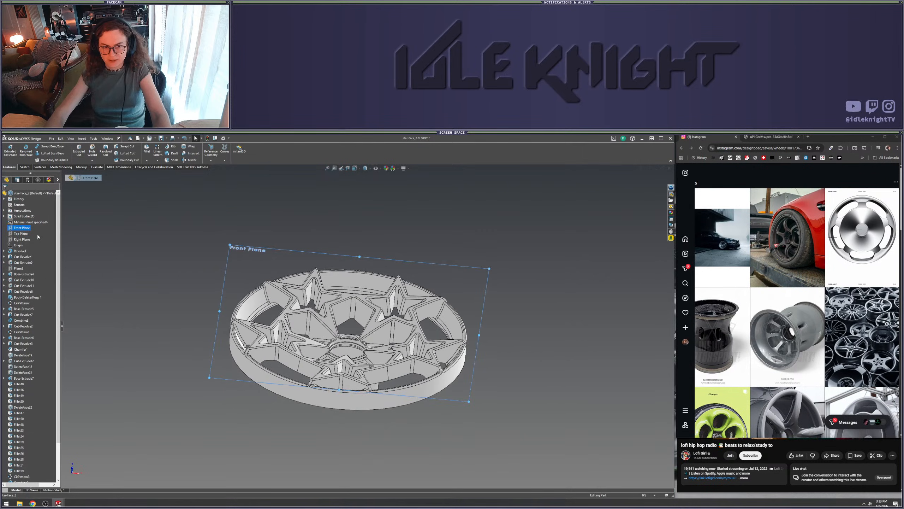
pyautogui.click(22, 234)
pyautogui.hotkey('ctrl', '8')
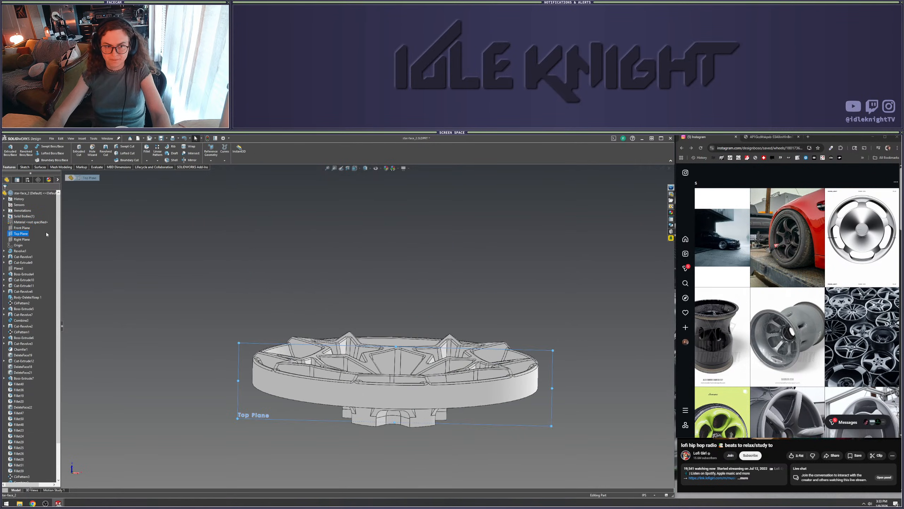
pyautogui.click(21, 239)
pyautogui.hotkey('ctrl', '8')
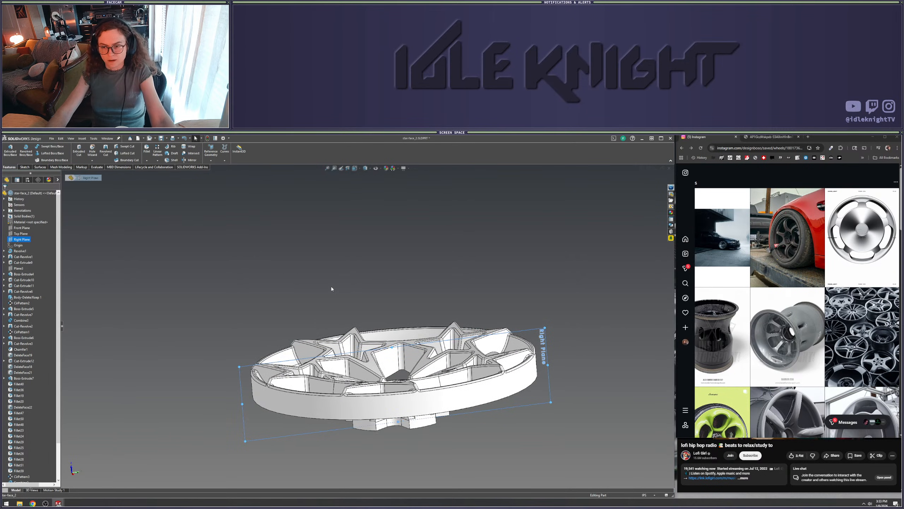
pyautogui.click(330, 286)
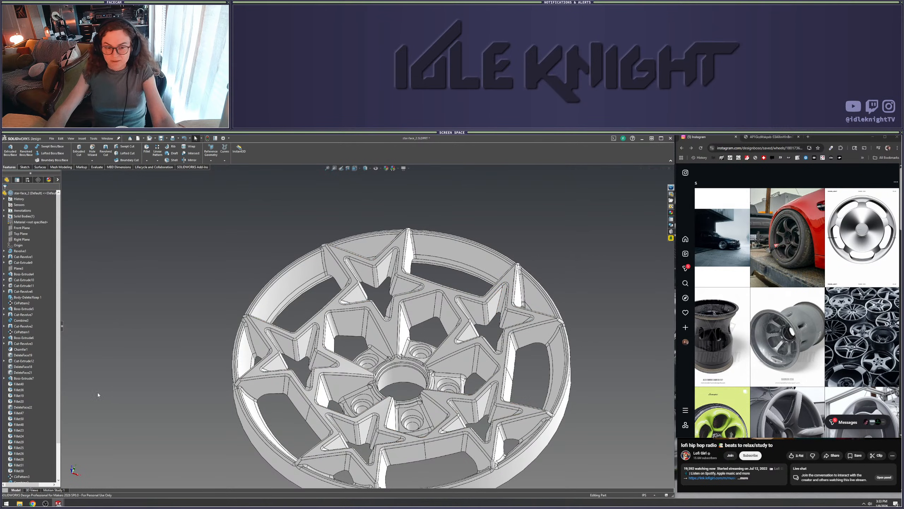
pyautogui.scroll(-2, 40, 473)
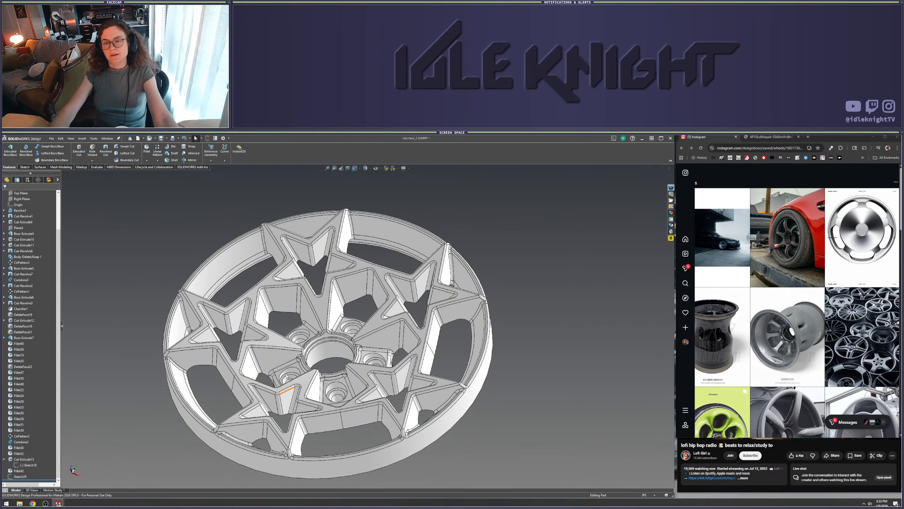
pyautogui.moveTo(207, 228); pyautogui.dragTo(208, 226, button='middle')
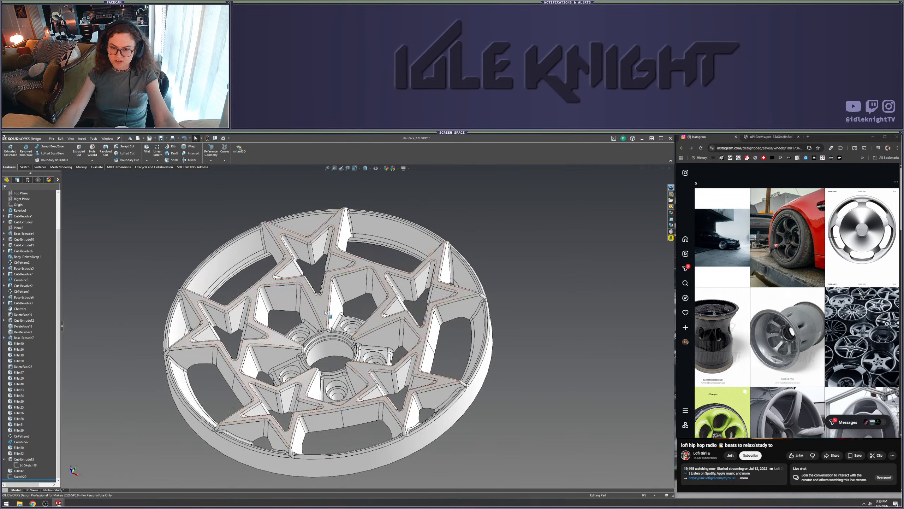
# Examine the star spokes, pockets, hub bore and outer rim of the wheel face up close and from oblique angles
pyautogui.moveTo(375, 325); pyautogui.dragTo(456, 326, button='middle')
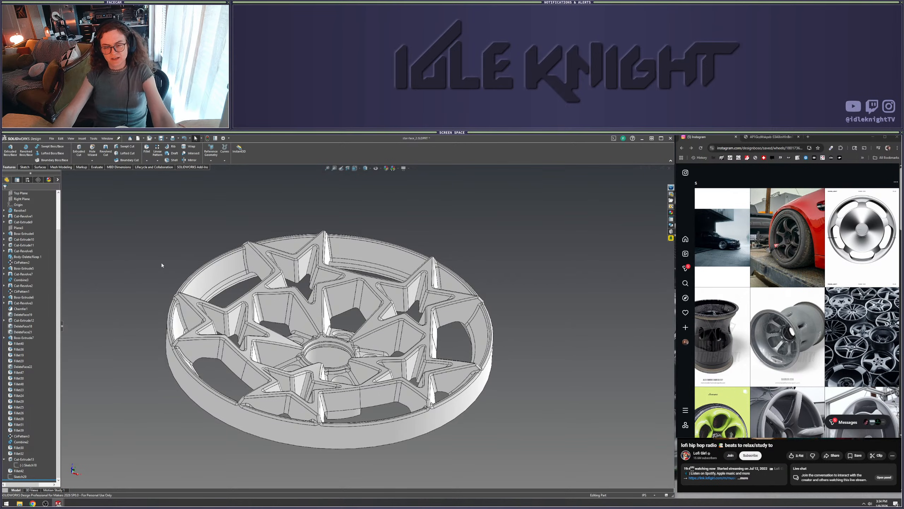
pyautogui.scroll(-5, 317, 317)
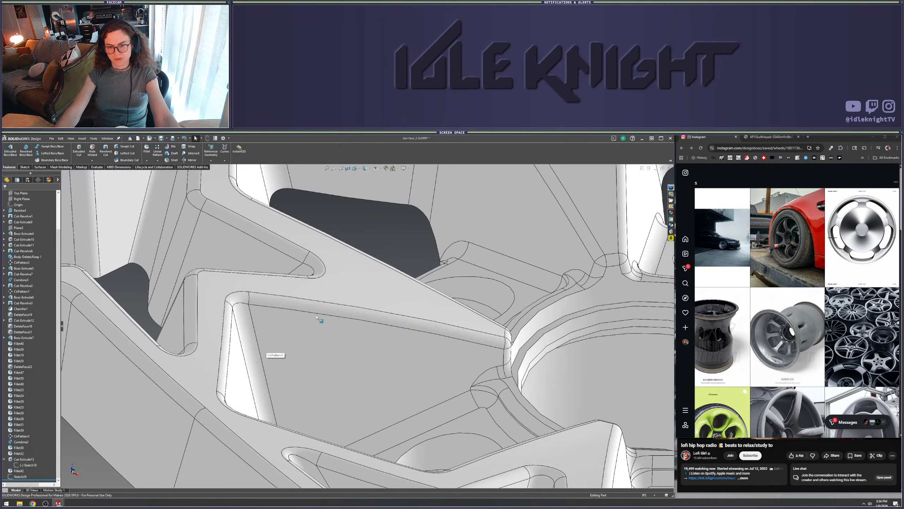
pyautogui.scroll(3, 380, 348)
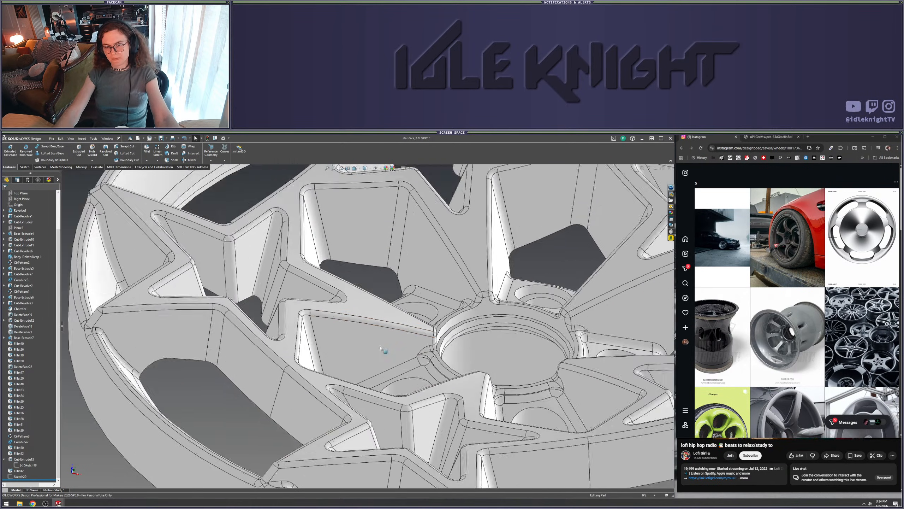
pyautogui.scroll(2, 381, 348)
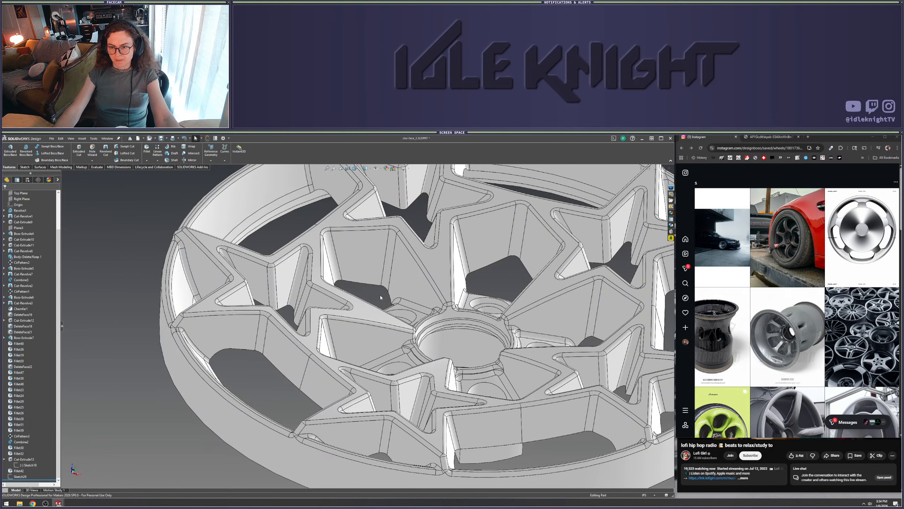
pyautogui.moveTo(381, 295); pyautogui.dragTo(380, 295, button='middle')
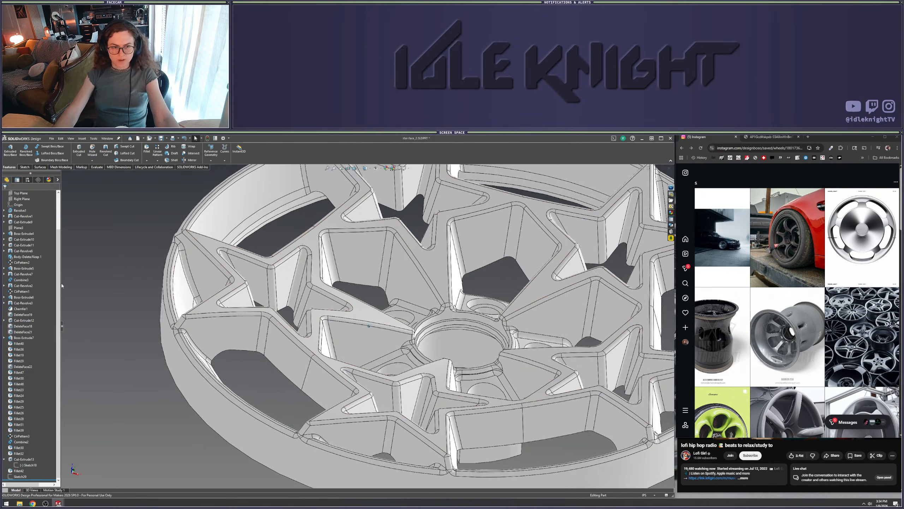
pyautogui.moveTo(240, 370); pyautogui.dragTo(404, 311, button='middle')
pyautogui.scroll(1, 307, 348)
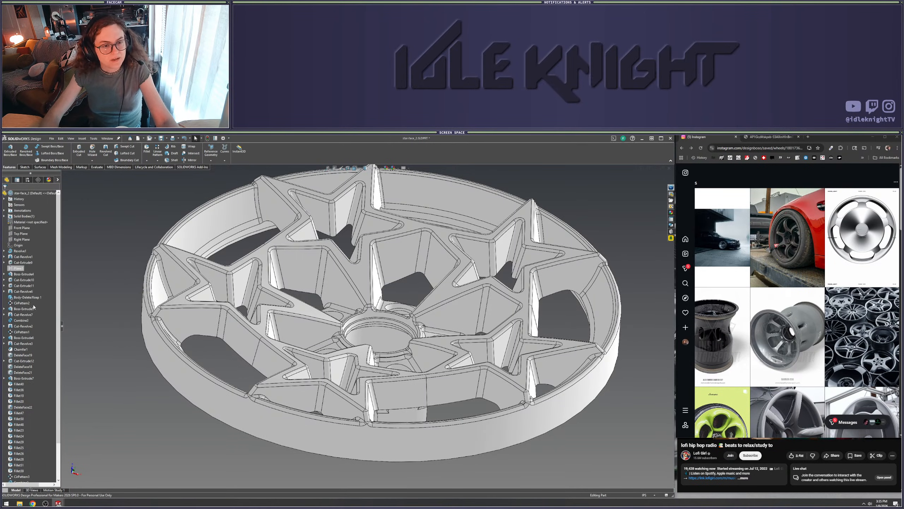
# Roll the feature tree back to just after Revolve1 and inspect the plain revolved blank from the side
pyautogui.moveTo(48, 479); pyautogui.dragTo(30, 253)
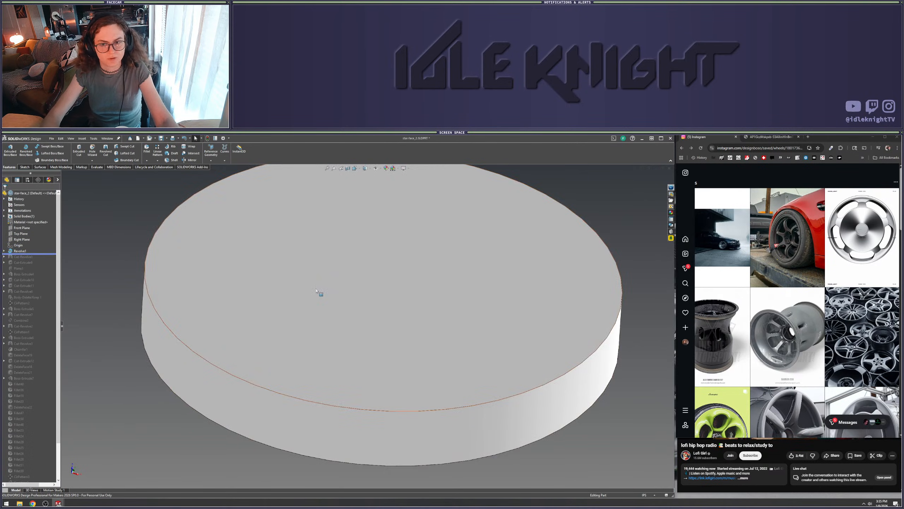
pyautogui.scroll(4, 364, 307)
pyautogui.moveTo(410, 338)
pyautogui.mouseDown(button='middle')
pyautogui.moveTo(407, 316)
pyautogui.moveTo(459, 307)
pyautogui.moveTo(504, 349)
pyautogui.moveTo(490, 318)
pyautogui.moveTo(547, 323)
pyautogui.moveTo(403, 356)
pyautogui.moveTo(442, 369)
pyautogui.moveTo(549, 344)
pyautogui.moveTo(492, 349)
pyautogui.moveTo(558, 356)
pyautogui.mouseUp(button='middle')
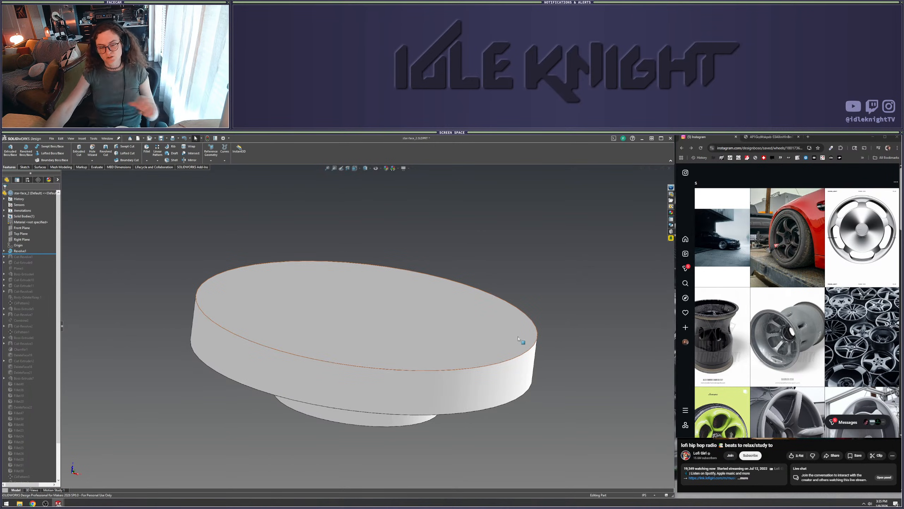
pyautogui.moveTo(522, 347); pyautogui.dragTo(516, 339, button='middle')
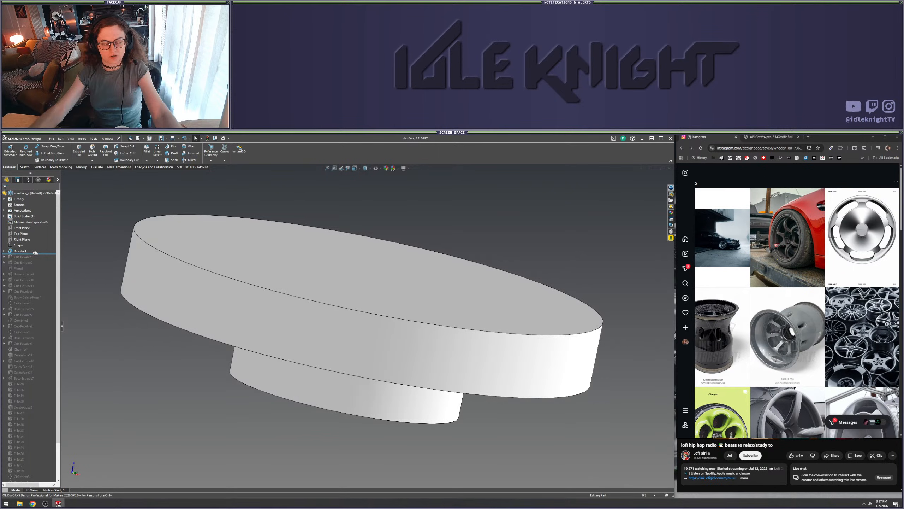
pyautogui.moveTo(272, 208)
pyautogui.mouseDown(button='middle')
pyautogui.moveTo(339, 249)
pyautogui.moveTo(489, 257)
pyautogui.moveTo(466, 261)
pyautogui.mouseUp(button='middle')
# Open Sketch1 under Revolve1 for editing and view its profile straight on, fitted to the window
pyautogui.click(4, 251)
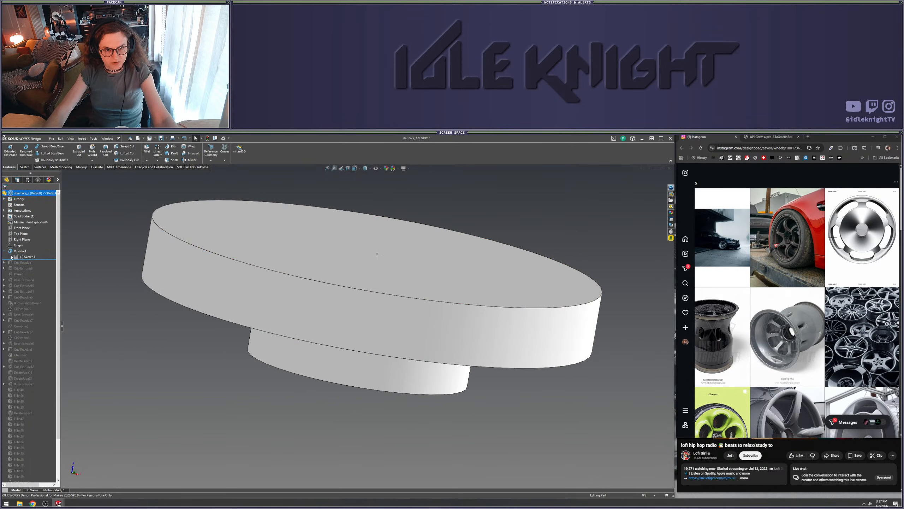
pyautogui.click(22, 256)
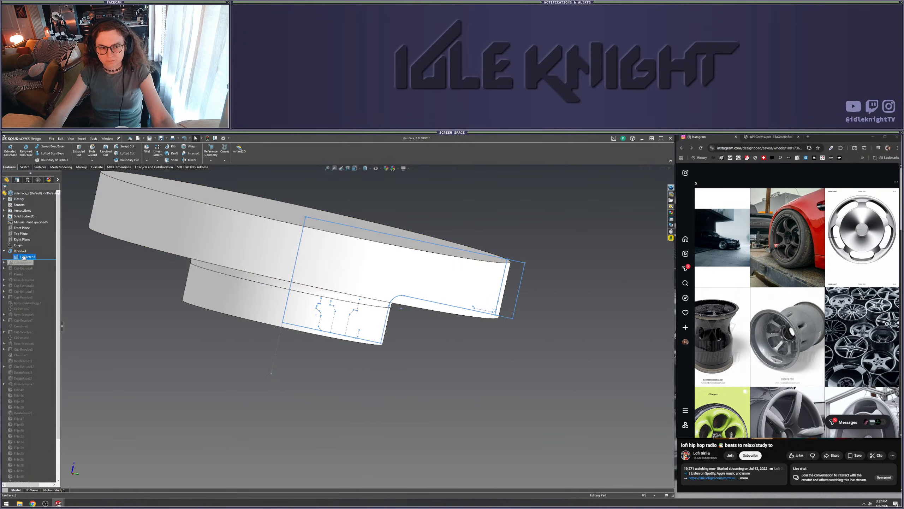
pyautogui.rightClick(24, 257)
pyautogui.click(31, 240)
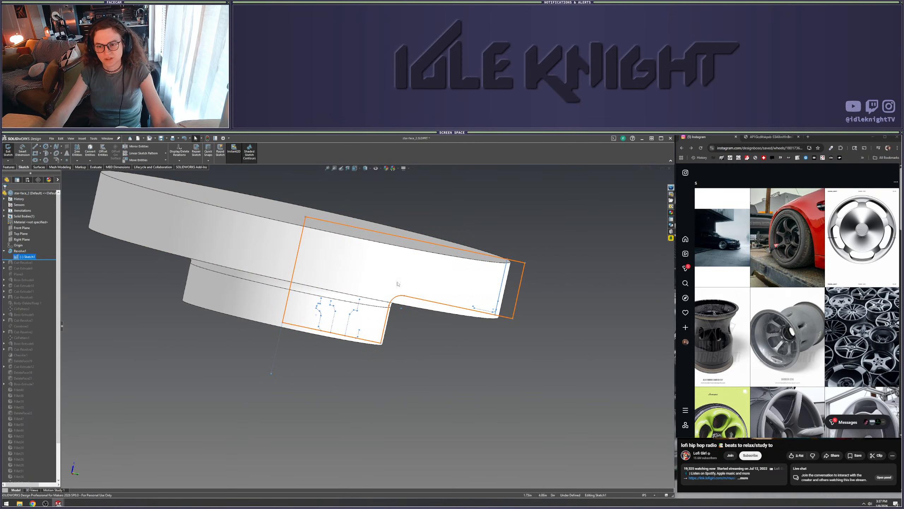
pyautogui.press('space')
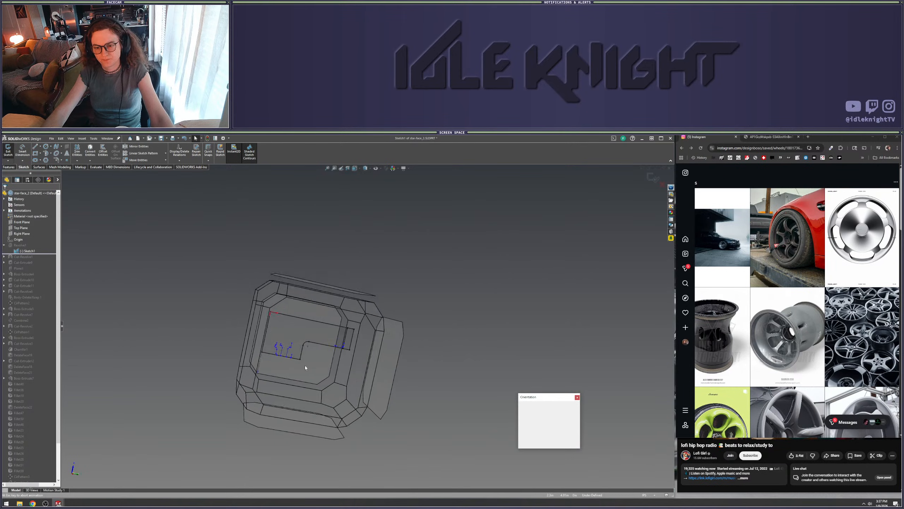
pyautogui.click(306, 366)
pyautogui.press('z')
pyautogui.press('z')
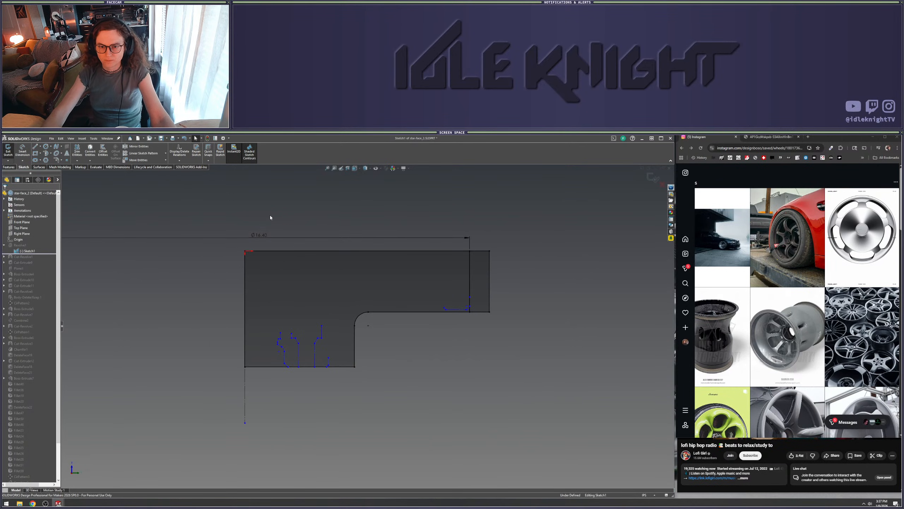
# Check the axis line, upper edge, outer edges and inner vertical line of the revolve profile in Sketch1 without changing them
pyautogui.keyDown('ctrl'); pyautogui.moveTo(251, 267); pyautogui.dragTo(279, 282, button='middle'); pyautogui.keyUp('ctrl')
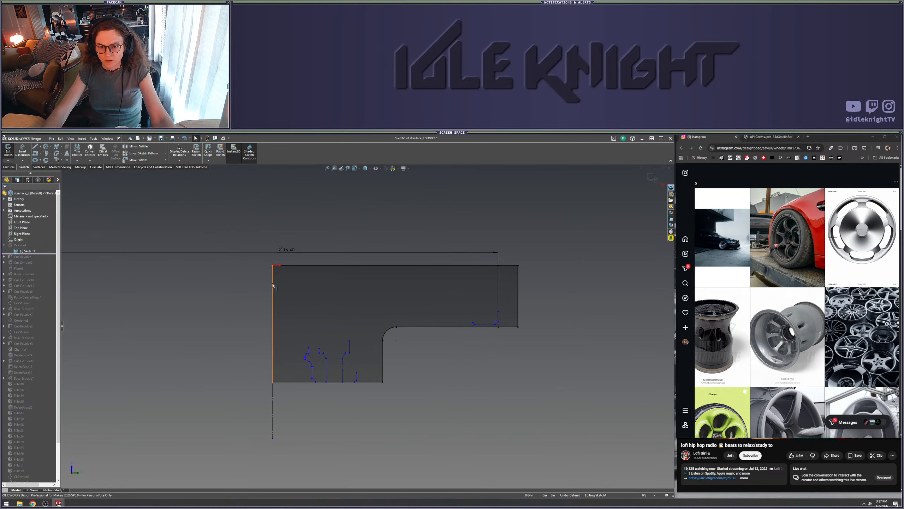
pyautogui.click(272, 282)
pyautogui.click(405, 266)
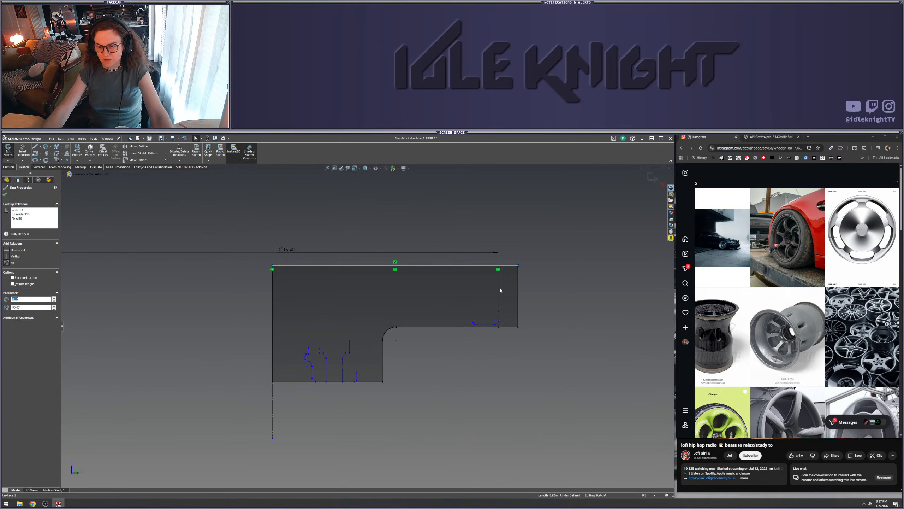
pyautogui.click(519, 293)
pyautogui.click(550, 314)
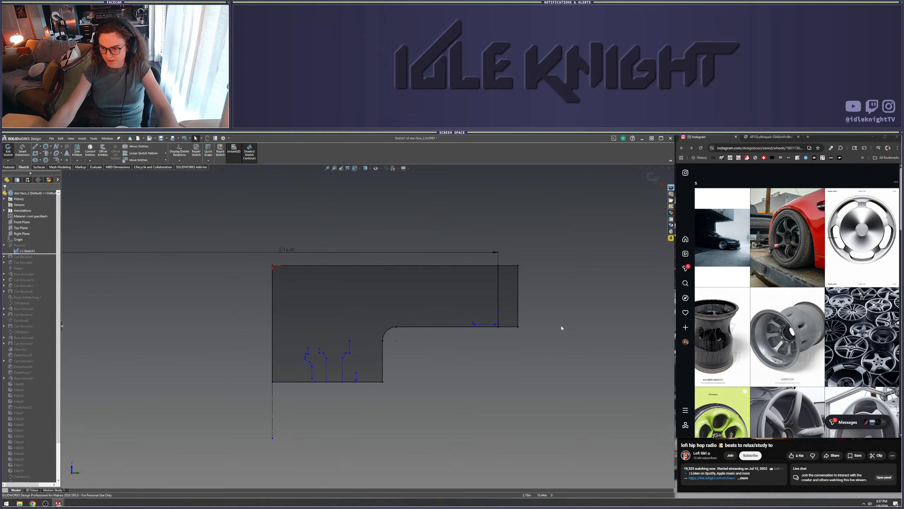
pyautogui.click(392, 317)
pyautogui.click(455, 367)
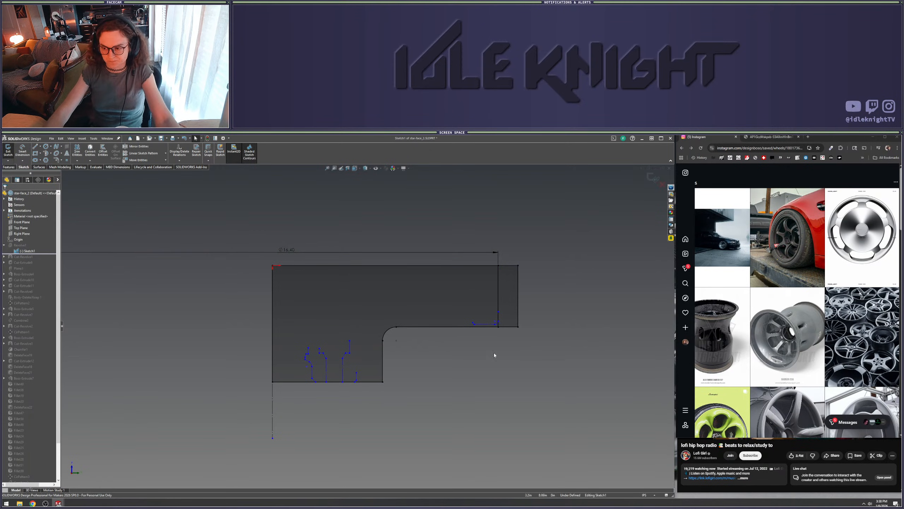
pyautogui.click(498, 285)
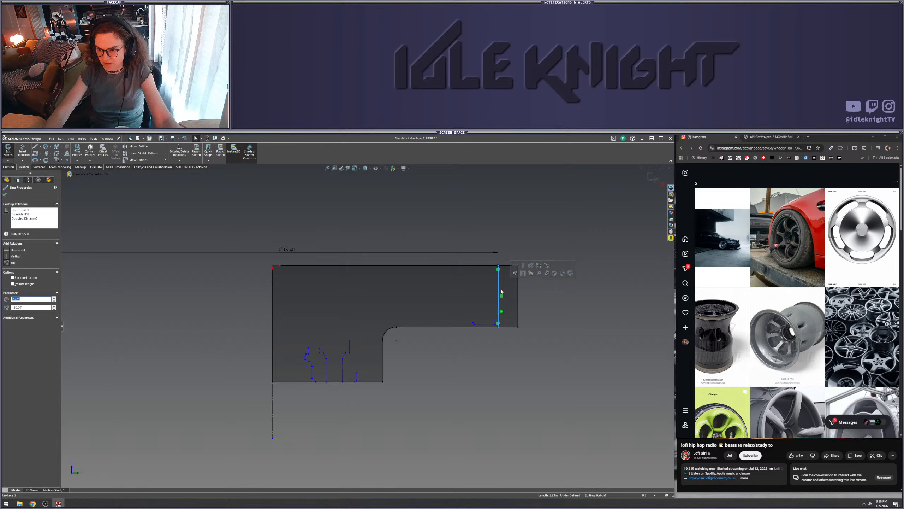
pyautogui.click(539, 367)
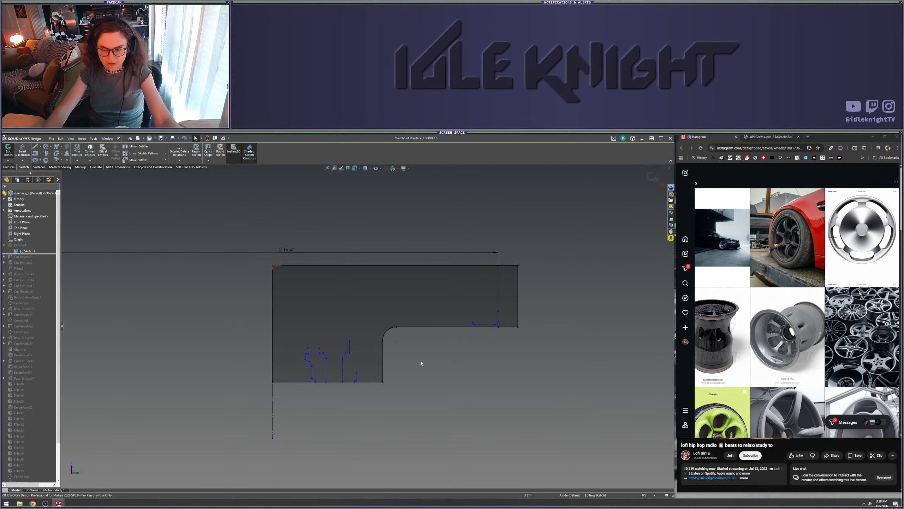
pyautogui.click(424, 304)
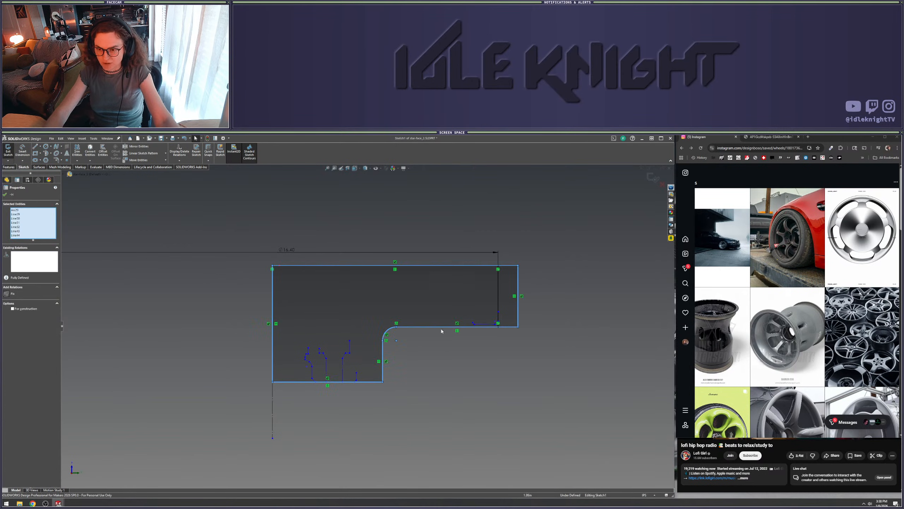
pyautogui.click(441, 330)
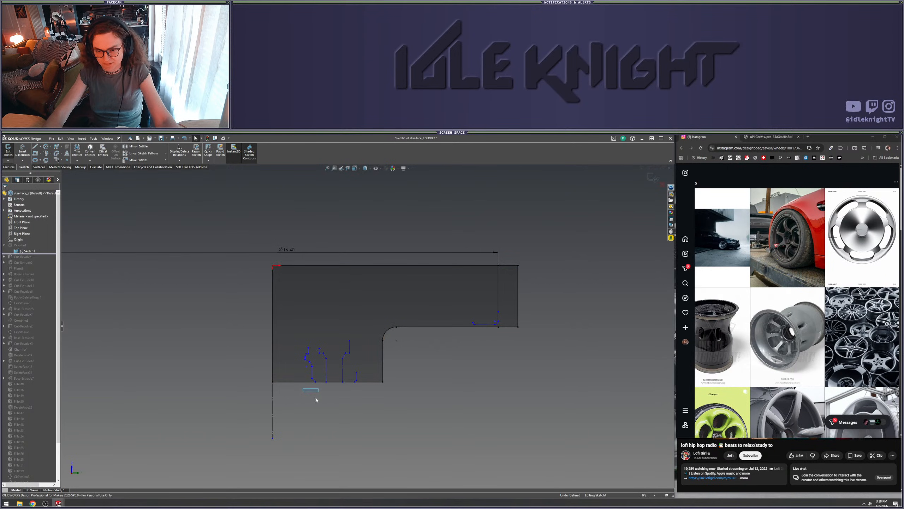
pyautogui.moveTo(293, 401)
pyautogui.mouseDown()
pyautogui.moveTo(365, 338)
pyautogui.moveTo(331, 418)
pyautogui.mouseUp()
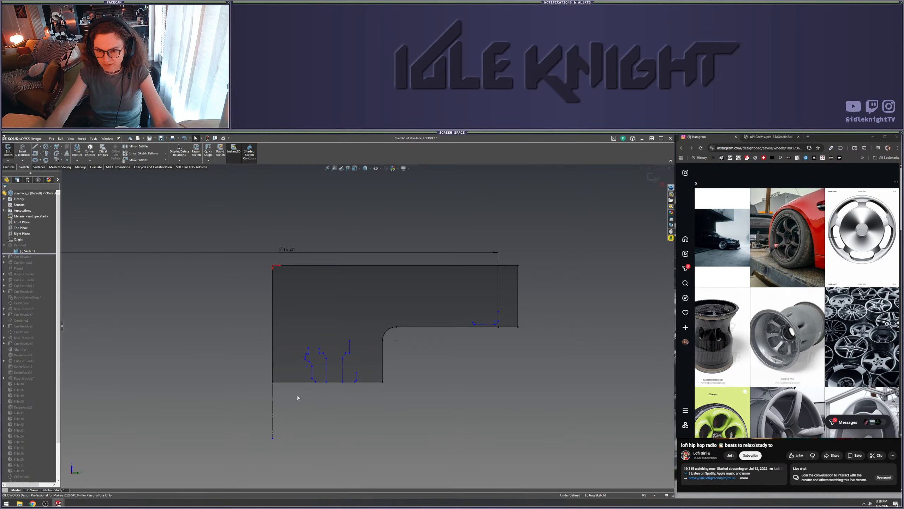
# Inspect the loose bore lines near the hub base of Sketch1, exit the sketch, and review the revolved blank
pyautogui.scroll(-5, 313, 355)
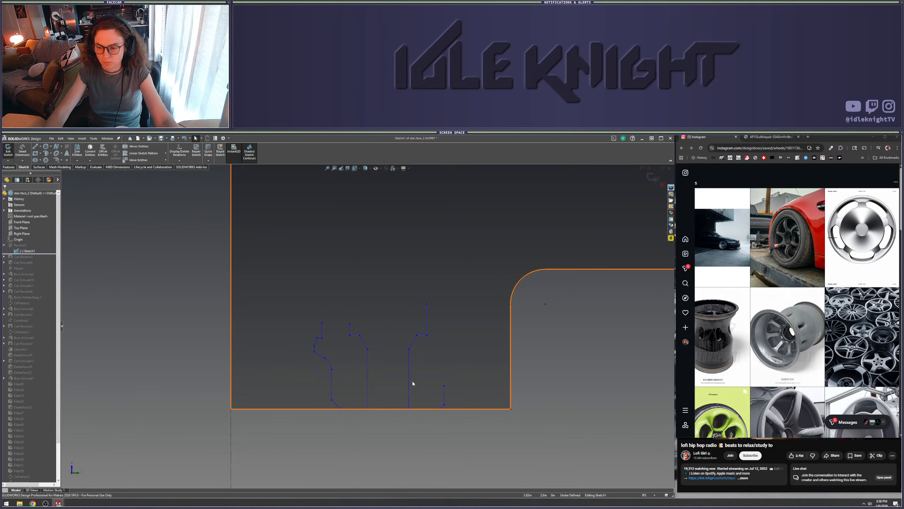
pyautogui.scroll(5, 413, 384)
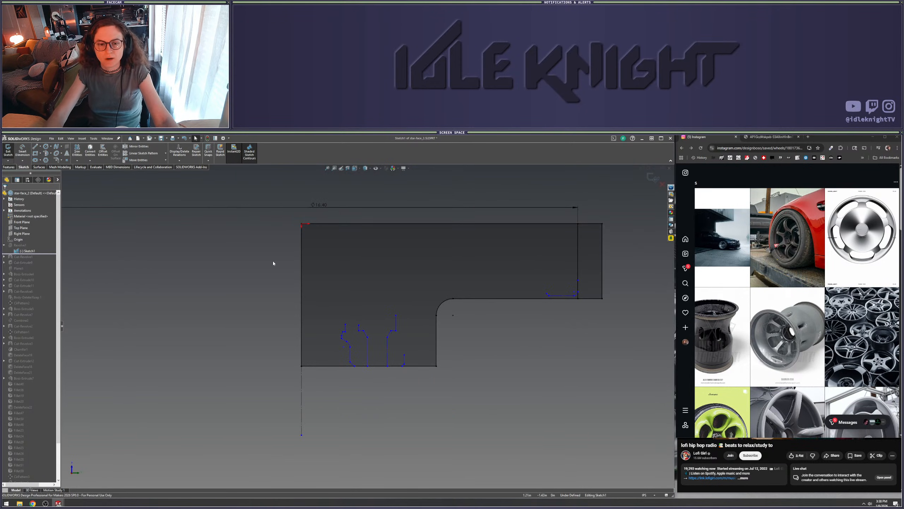
pyautogui.scroll(1, 273, 264)
pyautogui.click(652, 178)
pyautogui.moveTo(501, 297); pyautogui.dragTo(459, 292, button='middle')
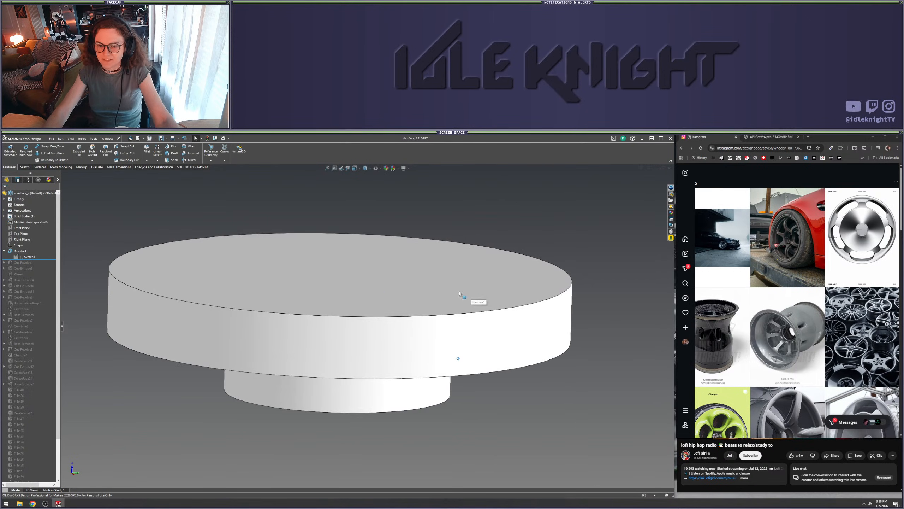
pyautogui.moveTo(337, 304); pyautogui.dragTo(182, 310, button='middle')
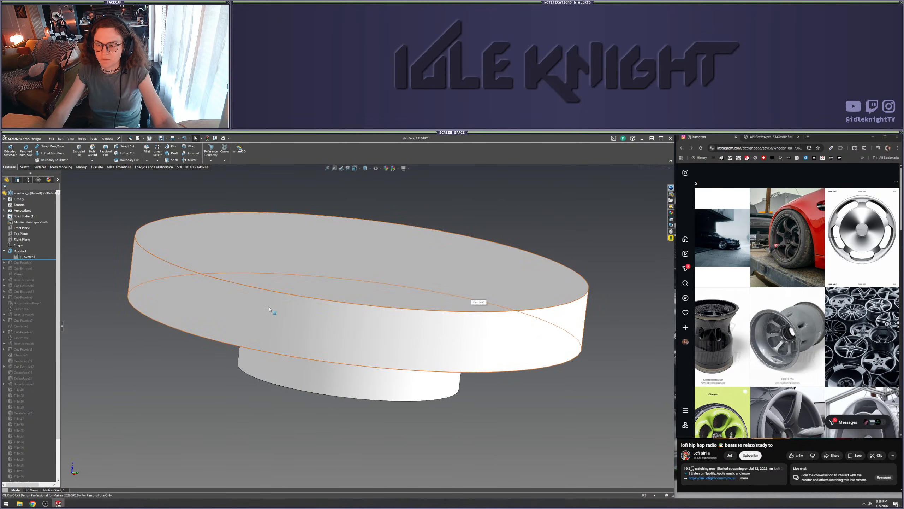
pyautogui.scroll(1, 339, 342)
pyautogui.scroll(-1, 421, 265)
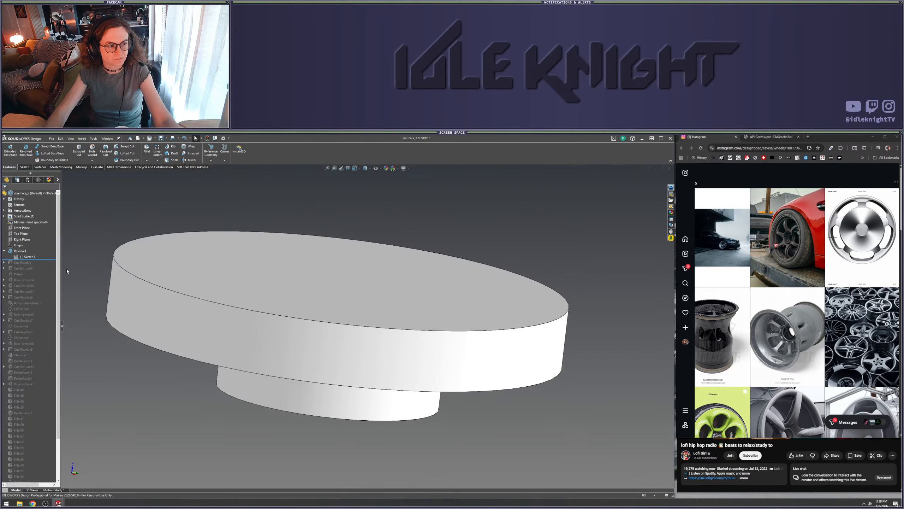
# Roll the feature tree forward past Cut-Revolve1 and temporarily view the dished blank in cross section
pyautogui.moveTo(45, 258); pyautogui.dragTo(45, 265)
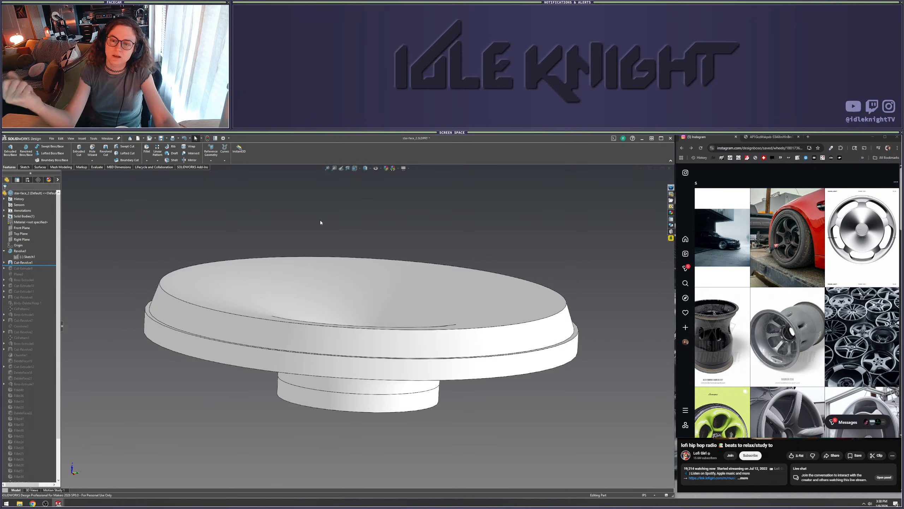
pyautogui.click(348, 169)
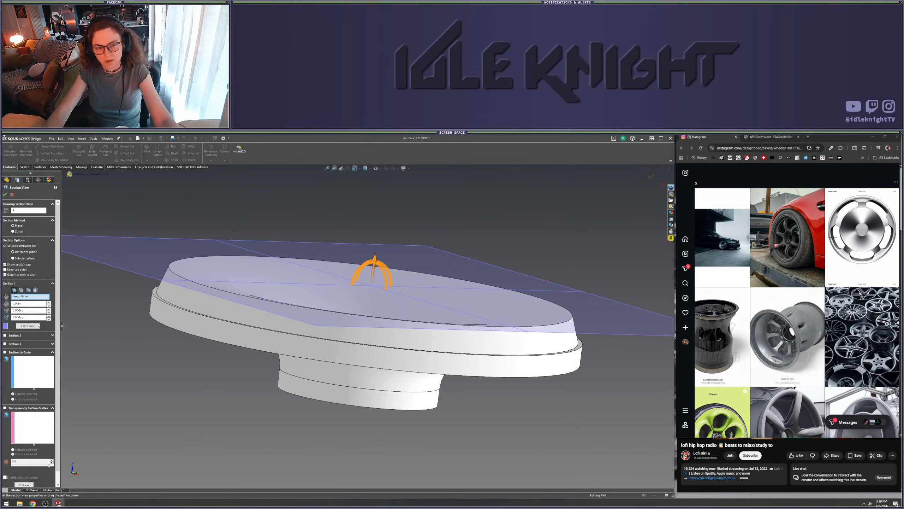
pyautogui.click(28, 290)
pyautogui.press('Return')
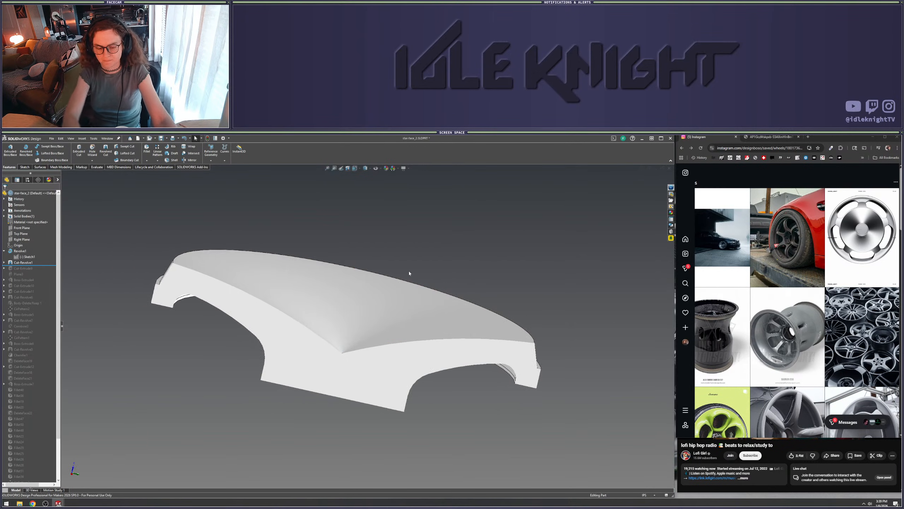
pyautogui.press('v')
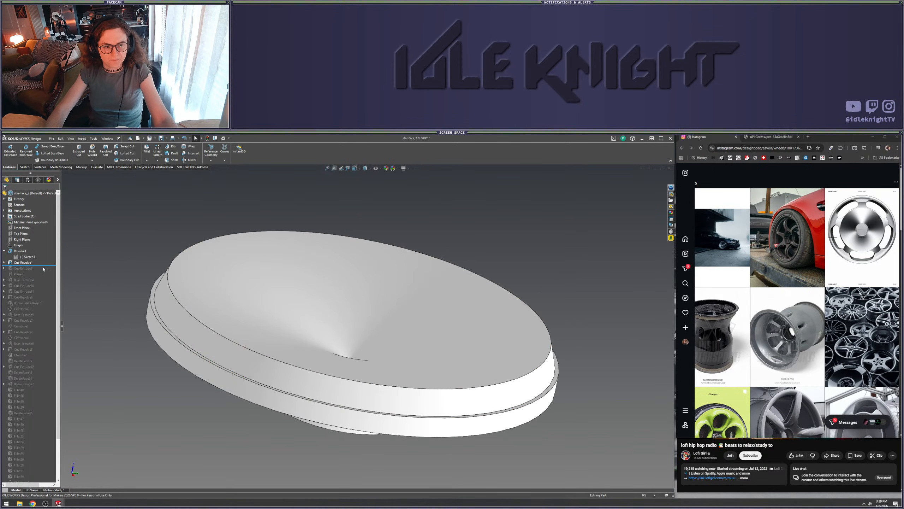
# Roll the feature tree forward past the window cut following Cut-Revolve1 and open that cut's star-shaped sketch for editing
pyautogui.moveTo(42, 266); pyautogui.dragTo(42, 271)
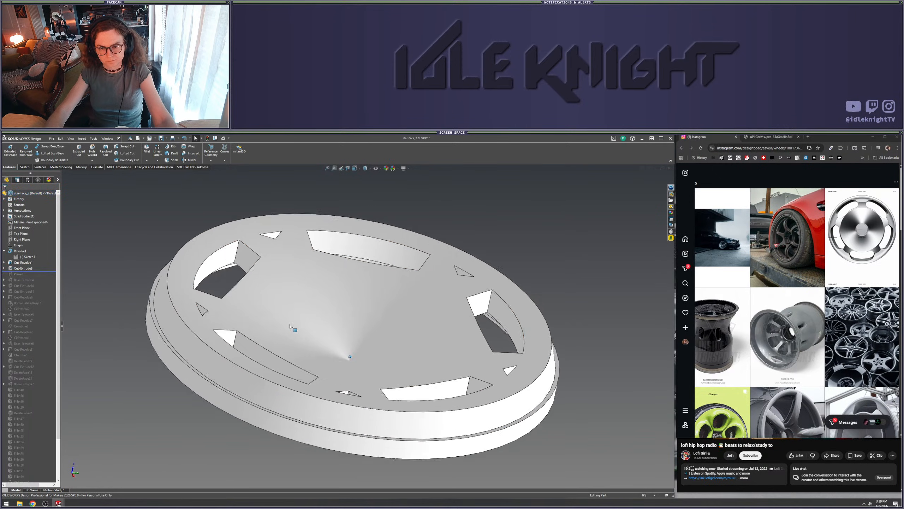
pyautogui.click(5, 268)
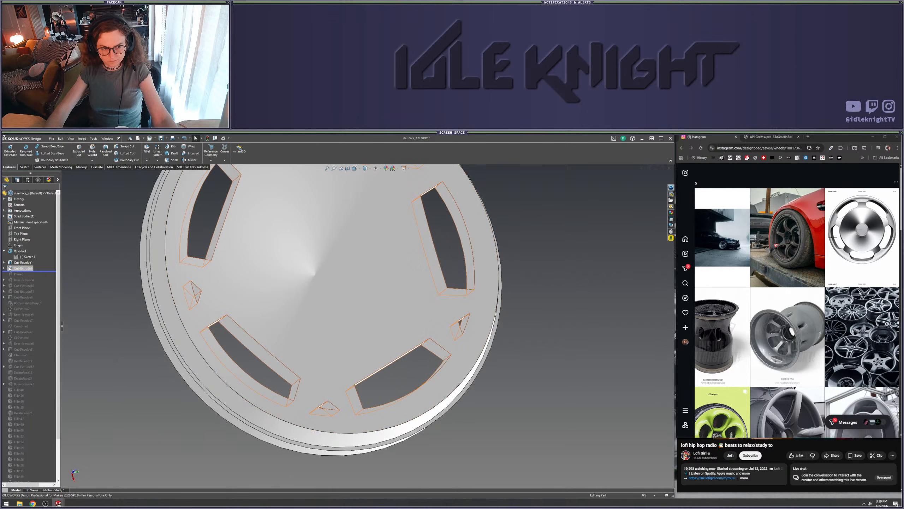
pyautogui.click(22, 273)
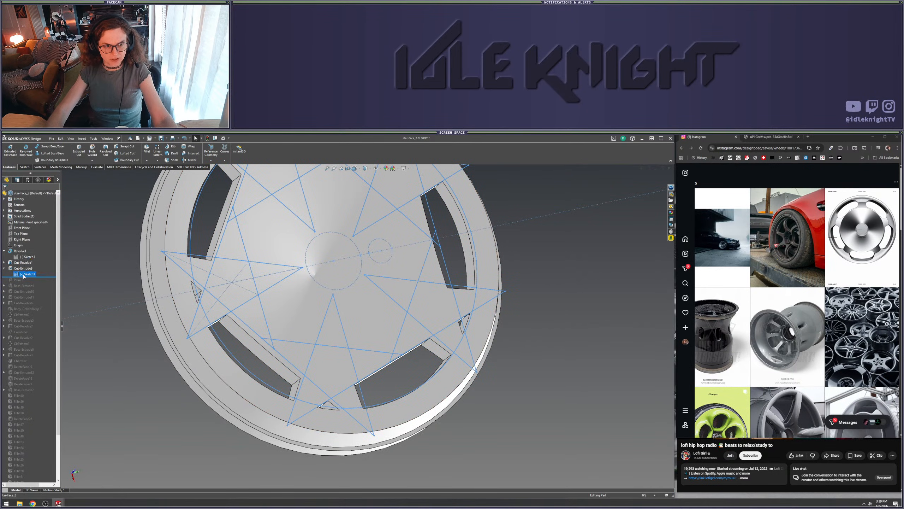
pyautogui.rightClick(25, 274)
pyautogui.click(30, 259)
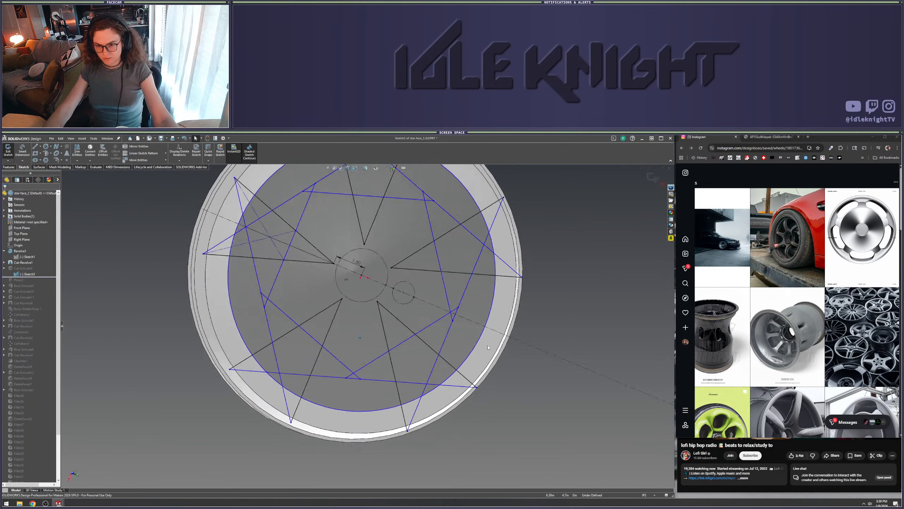
# Bring up the five-spoke wheel photo in the browser, examine the star layout sketch alongside it, and exit the sketch
pyautogui.moveTo(488, 347); pyautogui.dragTo(522, 336, button='middle')
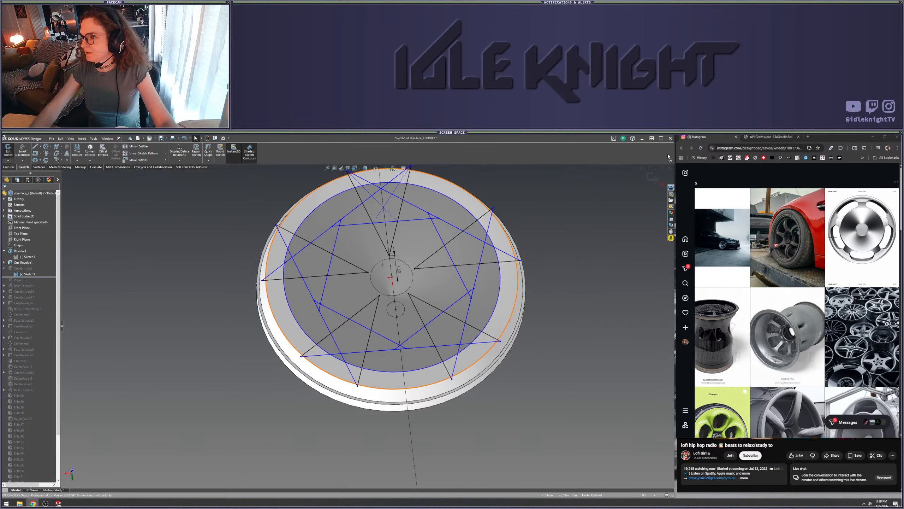
pyautogui.click(766, 137)
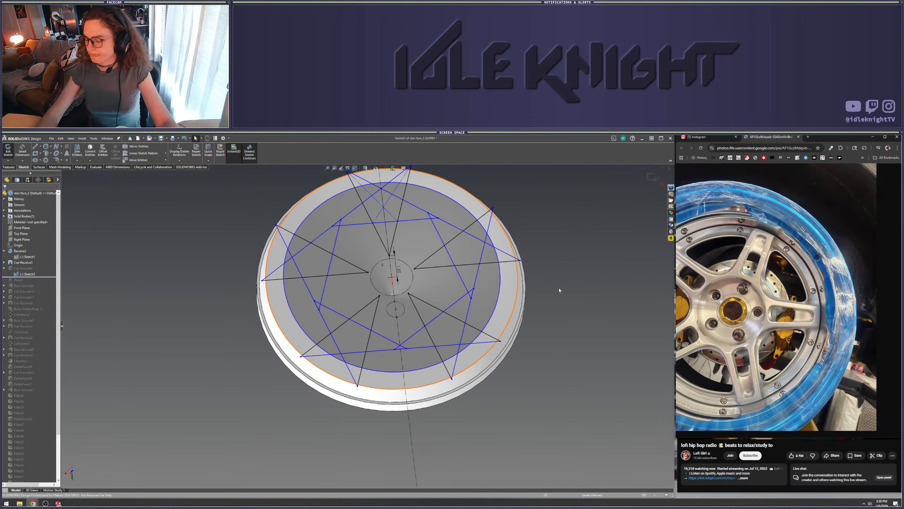
pyautogui.moveTo(526, 280); pyautogui.dragTo(416, 293, button='middle')
pyautogui.scroll(-1, 416, 293)
pyautogui.scroll(1, 417, 294)
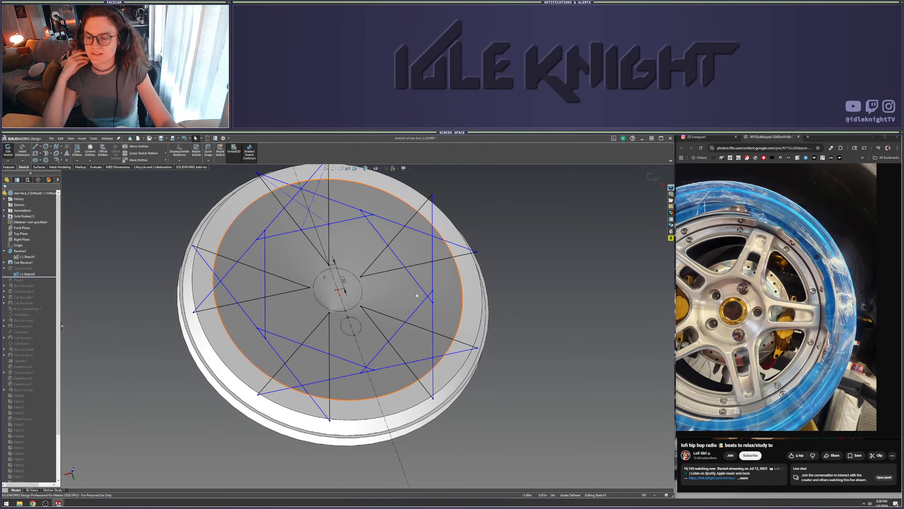
pyautogui.moveTo(416, 293); pyautogui.dragTo(481, 291, button='middle')
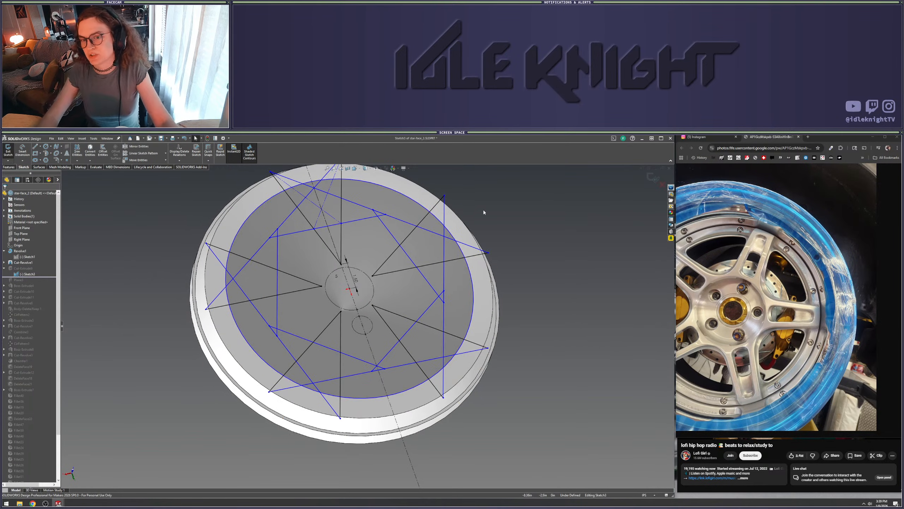
pyautogui.click(652, 177)
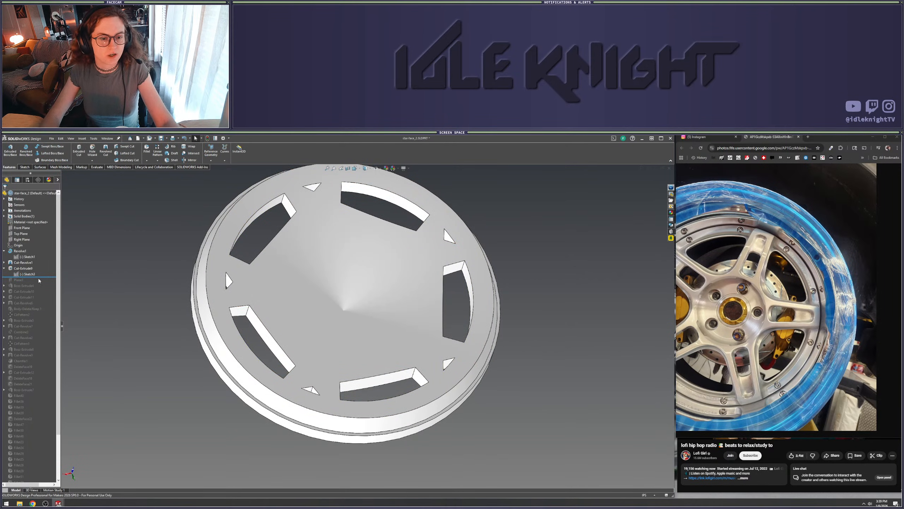
# Roll the feature tree forward past the new plane and Boss-Extrude4, and inspect the extruded star on the wheel disc
pyautogui.moveTo(42, 276); pyautogui.dragTo(45, 287)
pyautogui.moveTo(103, 295); pyautogui.dragTo(259, 312, button='middle')
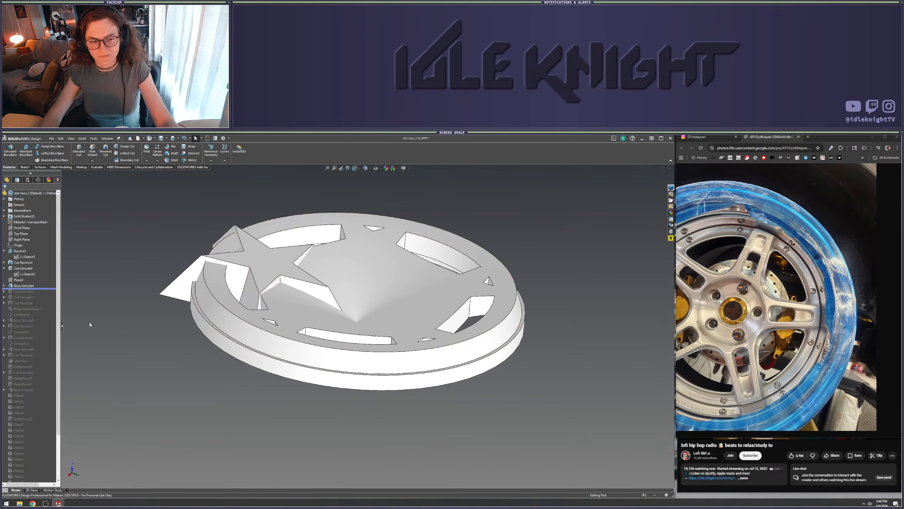
pyautogui.scroll(-3, 51, 287)
pyautogui.scroll(2, 271, 318)
pyautogui.moveTo(322, 302); pyautogui.dragTo(323, 347, button='middle')
pyautogui.scroll(3, 36, 235)
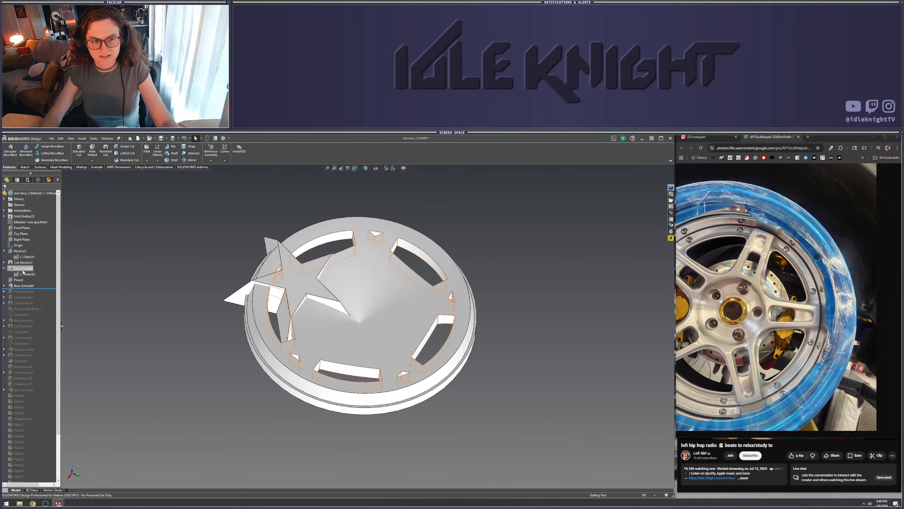
pyautogui.moveTo(345, 290)
pyautogui.mouseDown(button='middle')
pyautogui.moveTo(347, 370)
pyautogui.moveTo(331, 286)
pyautogui.mouseUp(button='middle')
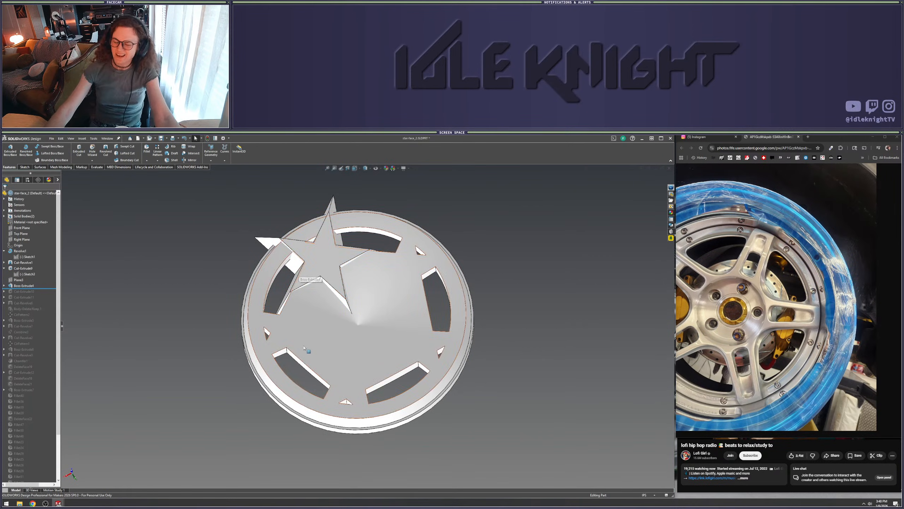
pyautogui.click(317, 258)
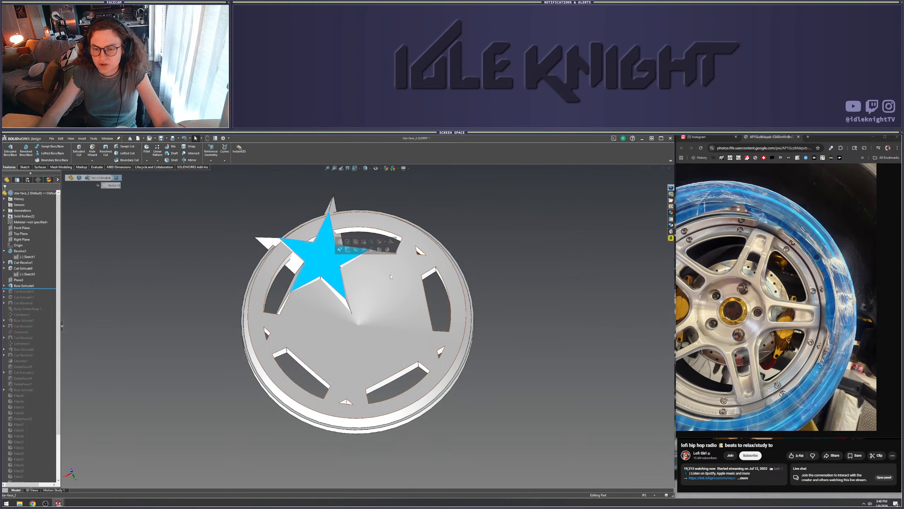
pyautogui.press('Escape')
pyautogui.moveTo(414, 293); pyautogui.dragTo(365, 254, button='middle')
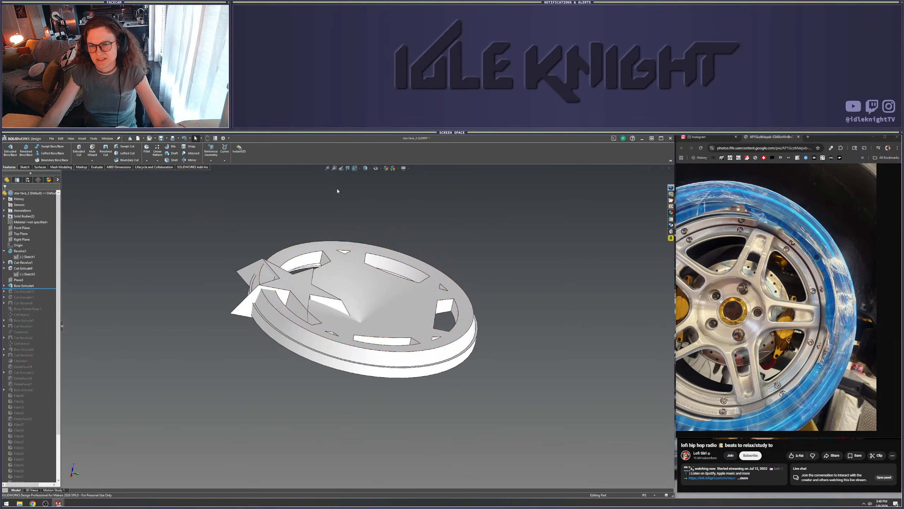
# Expand the solid bodies list and temporarily hide the Boss-Extrude4 star body to view the wheel disc alone
pyautogui.click(5, 216)
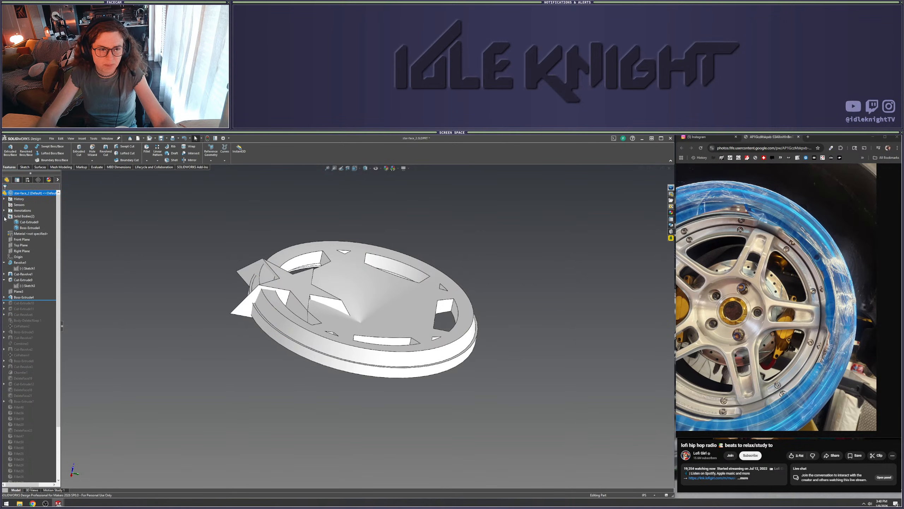
pyautogui.rightClick(31, 228)
pyautogui.click(39, 223)
pyautogui.moveTo(187, 240); pyautogui.dragTo(177, 271, button='middle')
pyautogui.rightClick(30, 228)
pyautogui.click(40, 220)
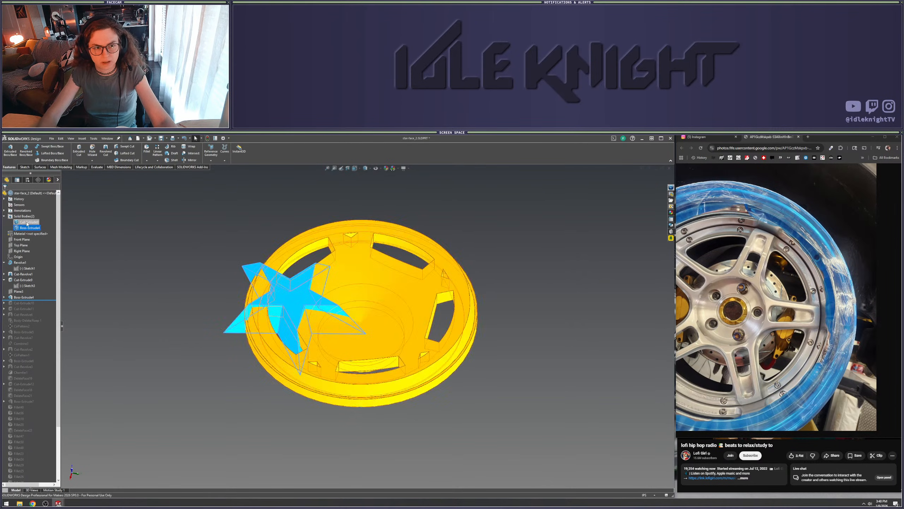
# Hide the wheel disc body, examine the tapered star body by itself from several angles, and show the disc again
pyautogui.rightClick(26, 224)
pyautogui.click(35, 216)
pyautogui.moveTo(168, 234); pyautogui.dragTo(173, 299, button='middle')
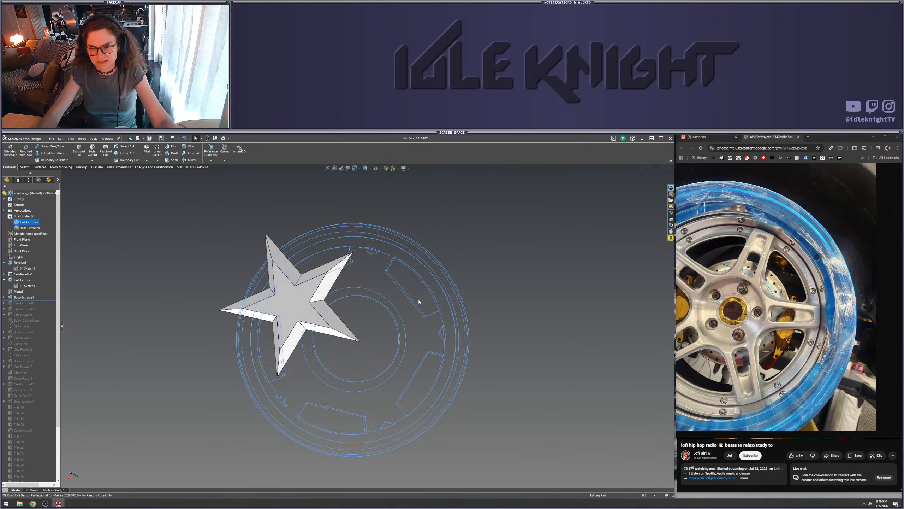
pyautogui.click(418, 299)
pyautogui.scroll(-2, 479, 295)
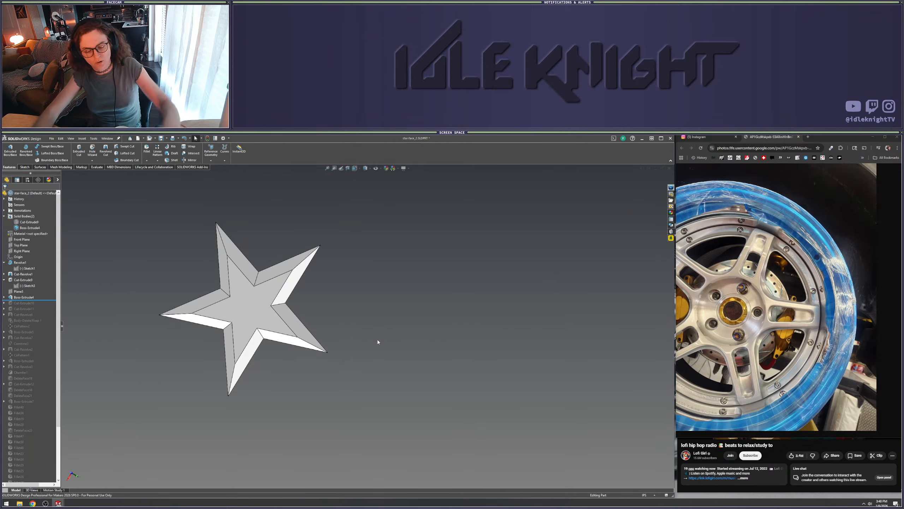
pyautogui.moveTo(374, 342)
pyautogui.mouseDown(button='middle')
pyautogui.moveTo(368, 307)
pyautogui.moveTo(356, 311)
pyautogui.moveTo(406, 334)
pyautogui.mouseUp(button='middle')
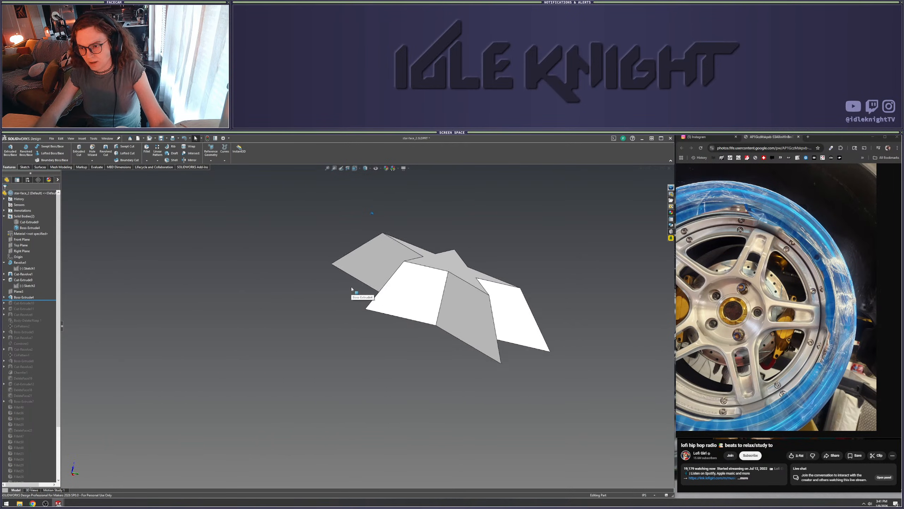
pyautogui.click(30, 222)
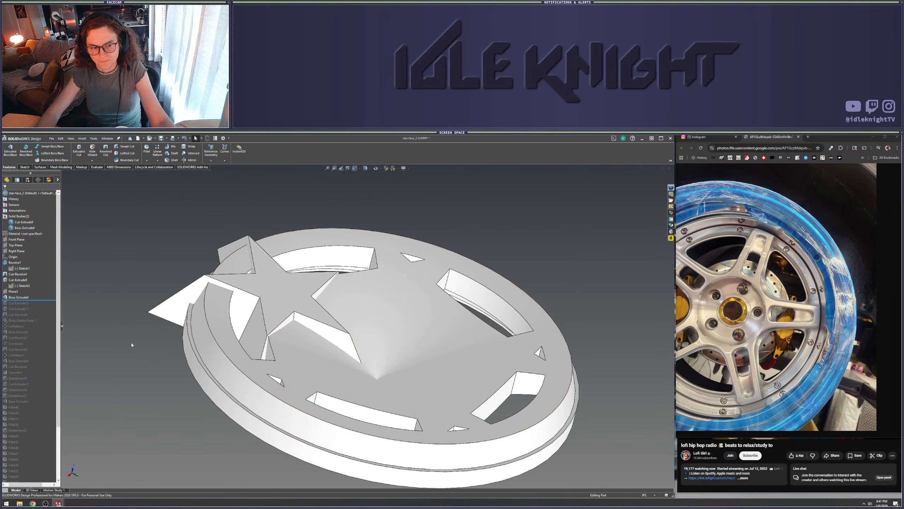
# Roll the feature tree forward past Cut-Extrude10 and inspect the star-shaped pocket in the top of the star
pyautogui.moveTo(39, 302); pyautogui.dragTo(40, 304)
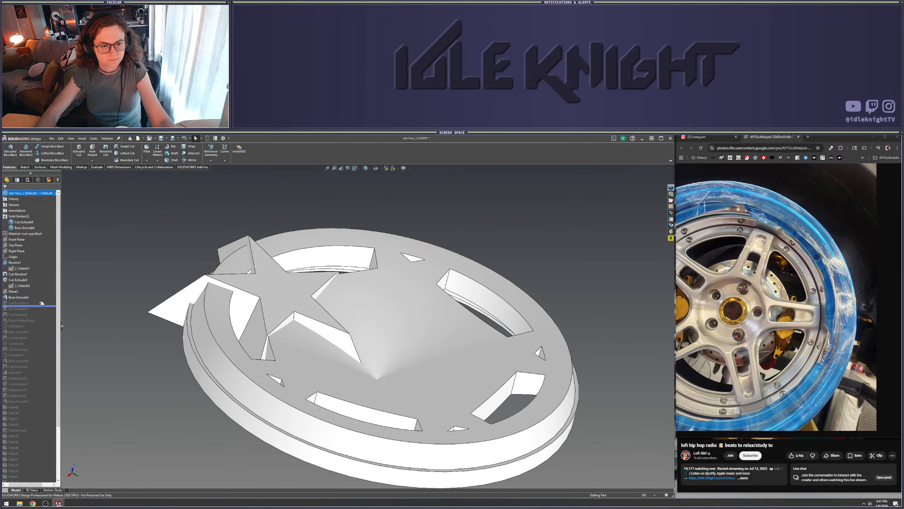
pyautogui.middleClick(351, 283)
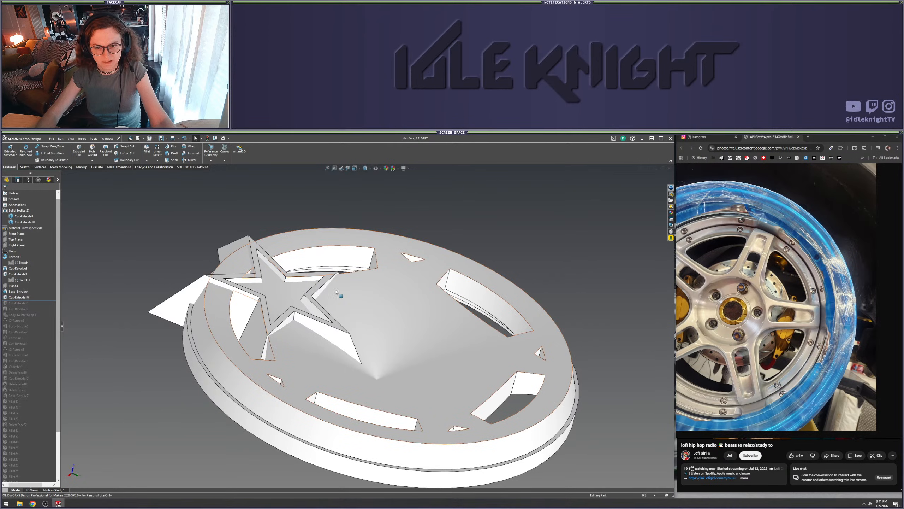
pyautogui.moveTo(341, 295); pyautogui.dragTo(320, 305, button='middle')
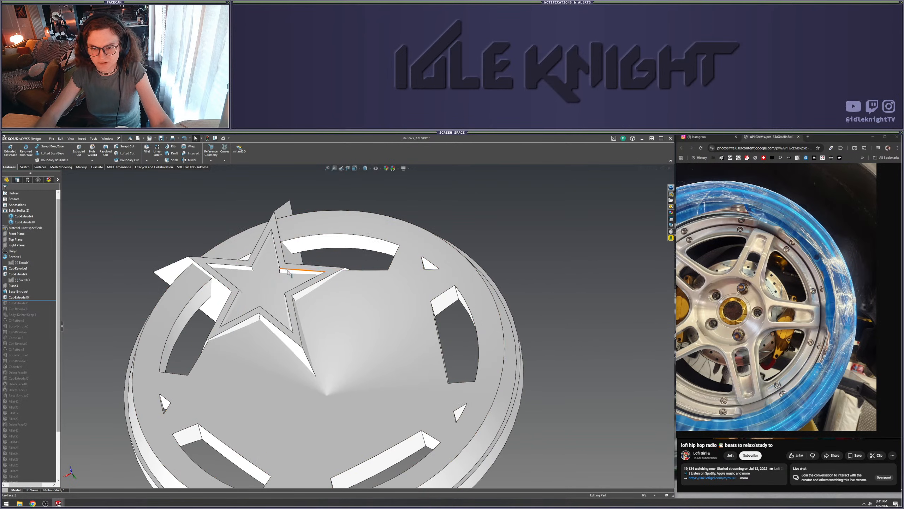
pyautogui.keyDown('ctrl'); pyautogui.moveTo(237, 312); pyautogui.dragTo(290, 306, button='middle'); pyautogui.keyUp('ctrl')
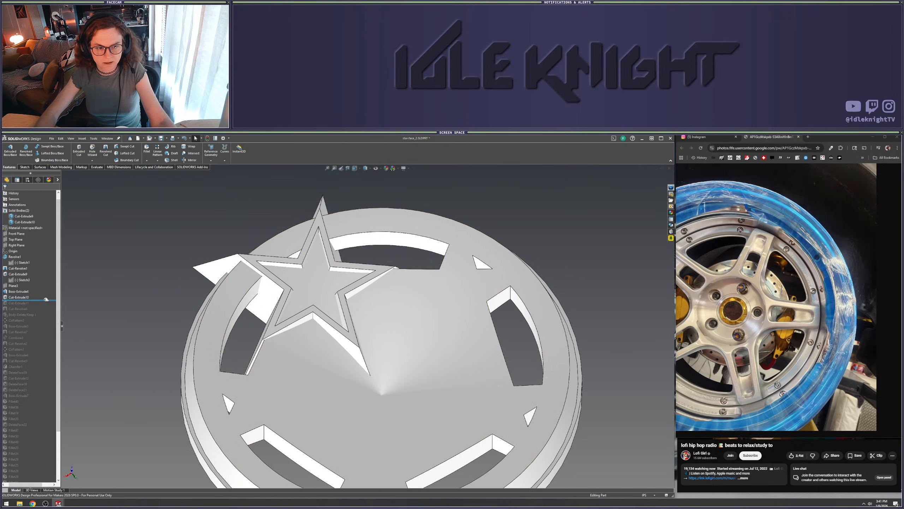
# Roll the feature tree forward past Cut-Extrude11 and inspect its cut through the star and disc
pyautogui.moveTo(39, 301); pyautogui.dragTo(40, 305)
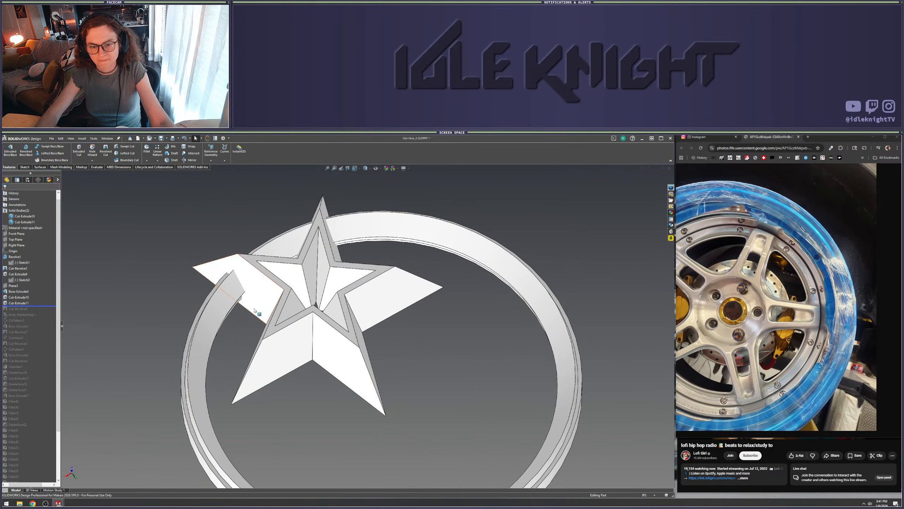
pyautogui.scroll(3, 353, 323)
pyautogui.moveTo(353, 324); pyautogui.dragTo(386, 265, button='middle')
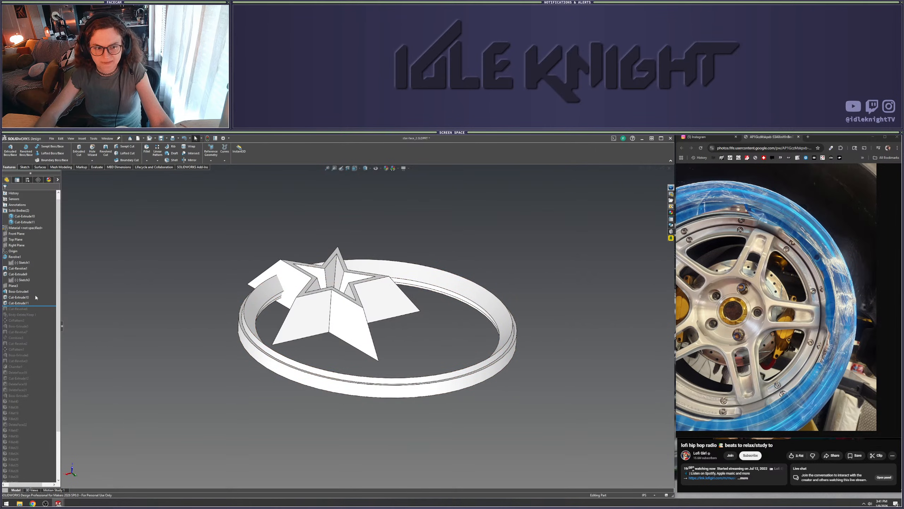
# Roll back before Cut-Extrude11 and forward again to compare its effect, viewing the star and rim from the side and above
pyautogui.moveTo(40, 305); pyautogui.dragTo(40, 302)
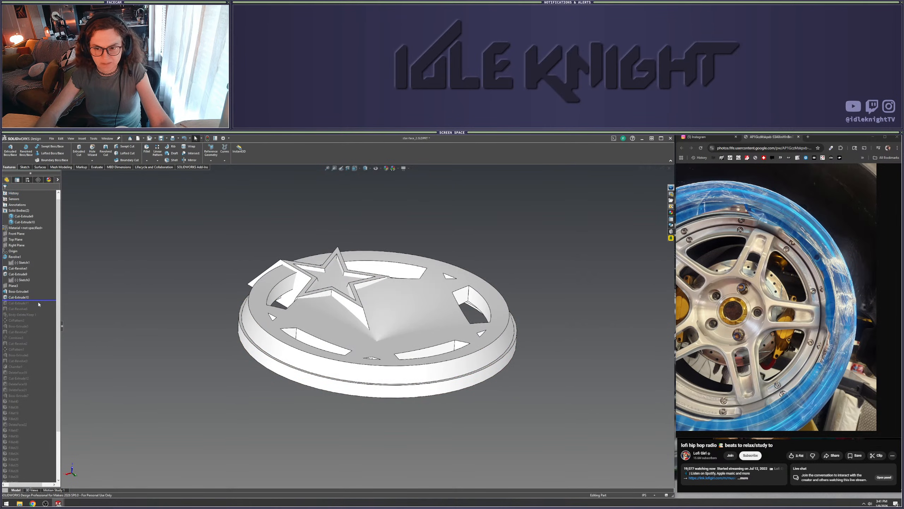
pyautogui.moveTo(42, 300); pyautogui.dragTo(46, 306)
pyautogui.moveTo(281, 342); pyautogui.dragTo(295, 308, button='middle')
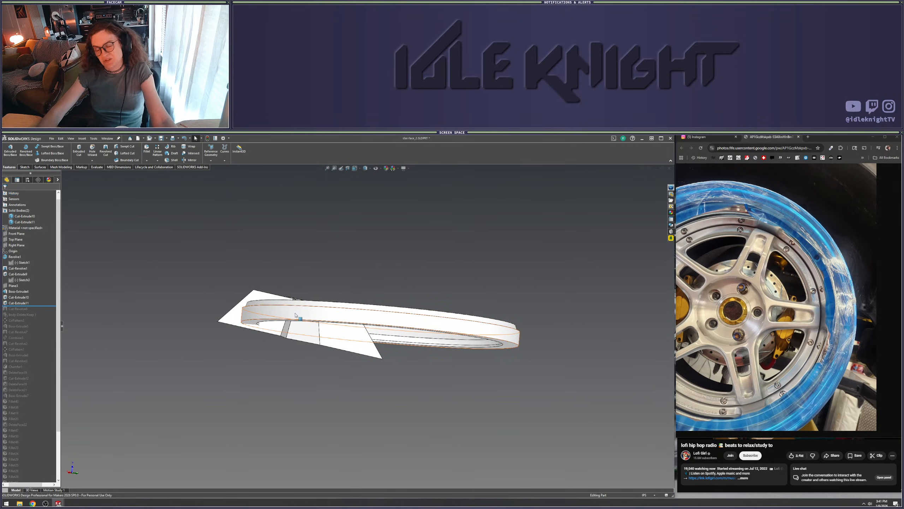
pyautogui.moveTo(344, 283); pyautogui.dragTo(305, 295, button='middle')
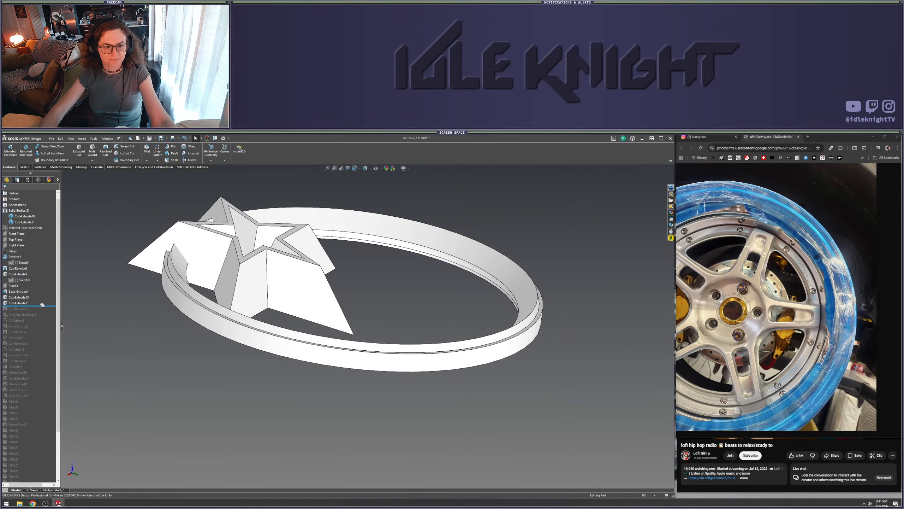
# Roll the feature tree forward past the next revolved cut and inspect the trimmed top face of the star
pyautogui.moveTo(42, 305); pyautogui.dragTo(40, 309)
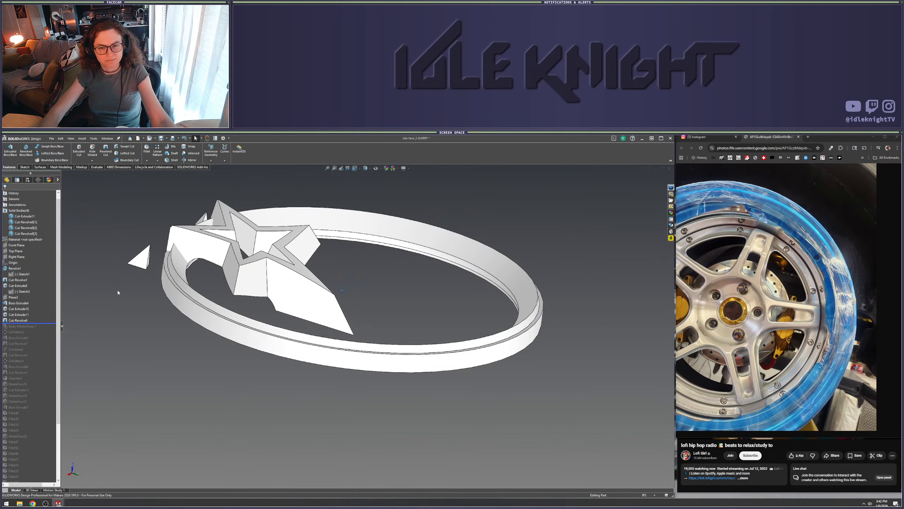
pyautogui.moveTo(117, 290); pyautogui.dragTo(221, 316, button='middle')
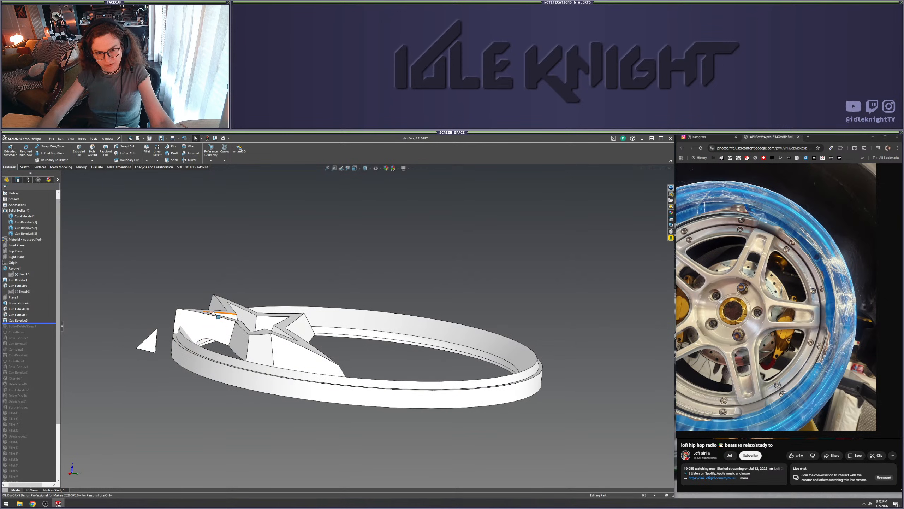
pyautogui.click(293, 316)
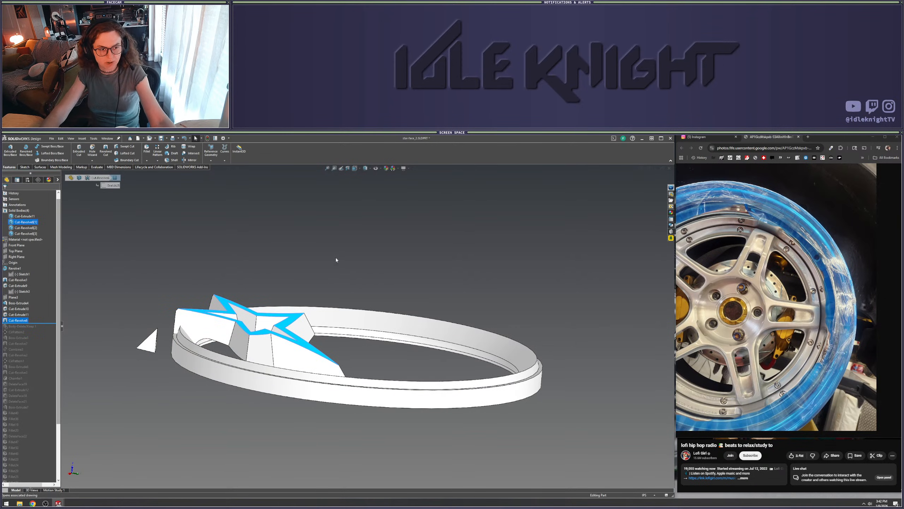
pyautogui.click(329, 267)
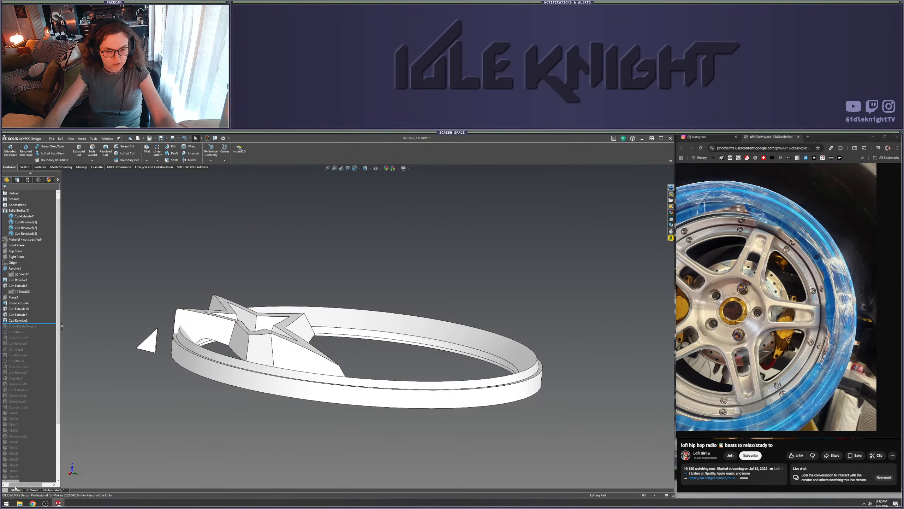
# Expand the revolved cut that trims the star and select its sketch to examine the cutting profile from the side
pyautogui.click(21, 321)
pyautogui.click(5, 321)
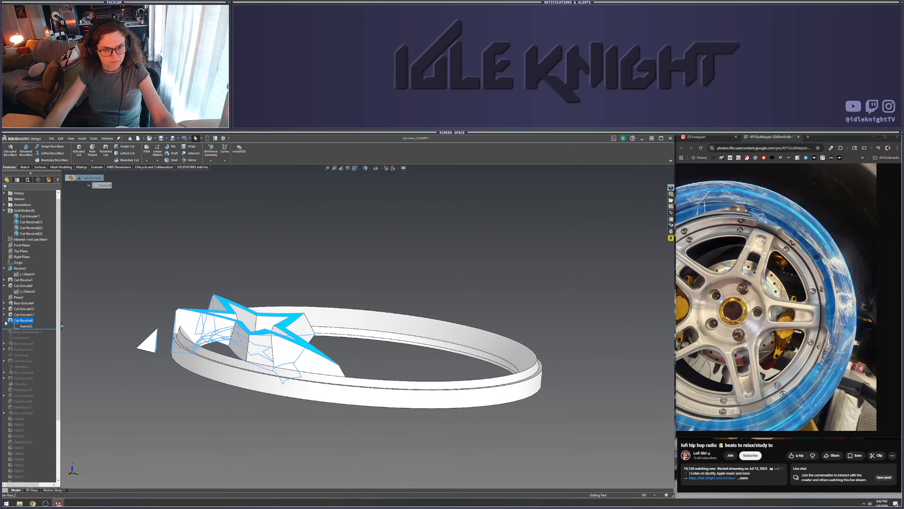
pyautogui.click(26, 326)
pyautogui.moveTo(392, 382); pyautogui.dragTo(405, 364, button='middle')
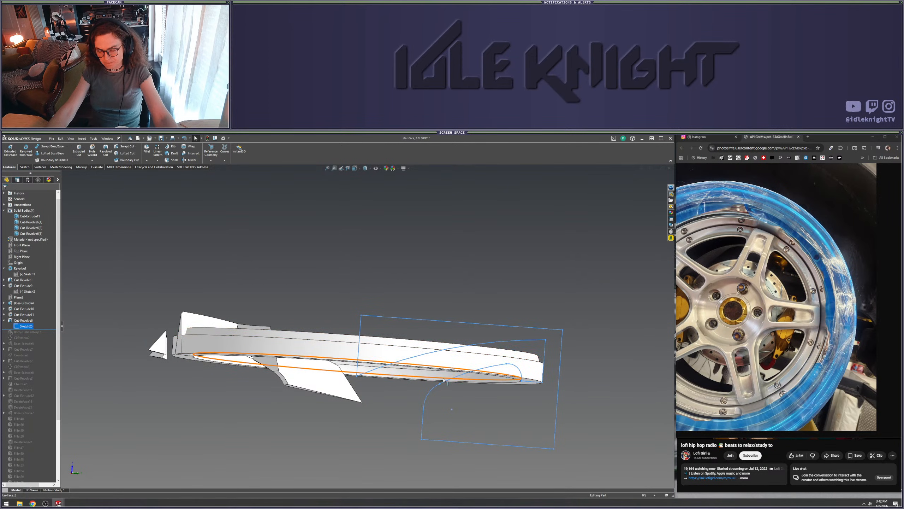
# Roll the feature tree forward past Body-Delete/Keep 1 and inspect the remaining star and rim
pyautogui.moveTo(454, 360); pyautogui.dragTo(67, 341, button='middle')
pyautogui.moveTo(46, 328); pyautogui.dragTo(45, 335)
pyautogui.moveTo(97, 315); pyautogui.dragTo(253, 350, button='middle')
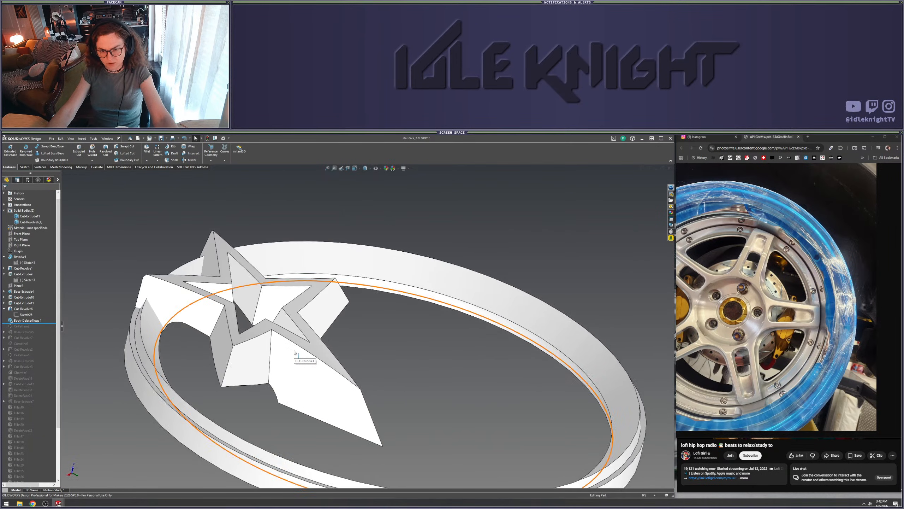
# Roll the feature tree forward past the circular pattern of the star and examine the whole wheel face
pyautogui.moveTo(51, 322); pyautogui.dragTo(52, 329)
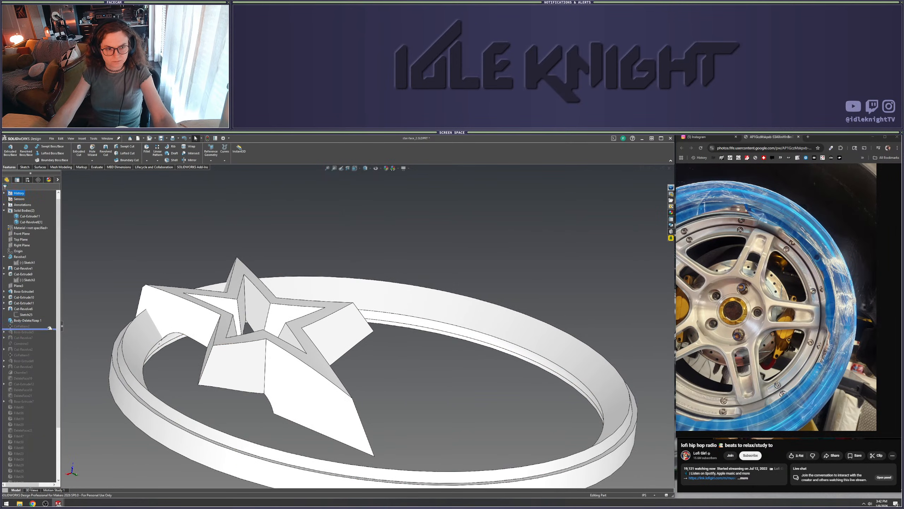
pyautogui.scroll(-5, 379, 351)
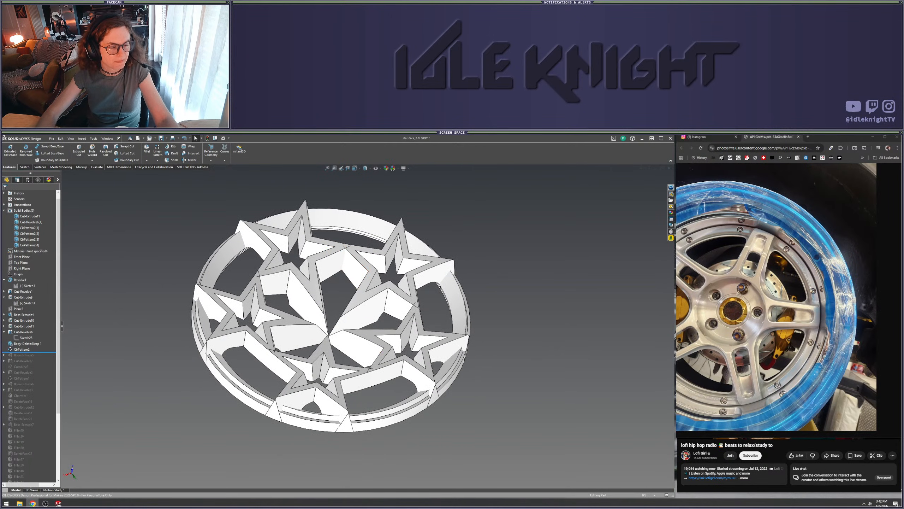
pyautogui.click(149, 256)
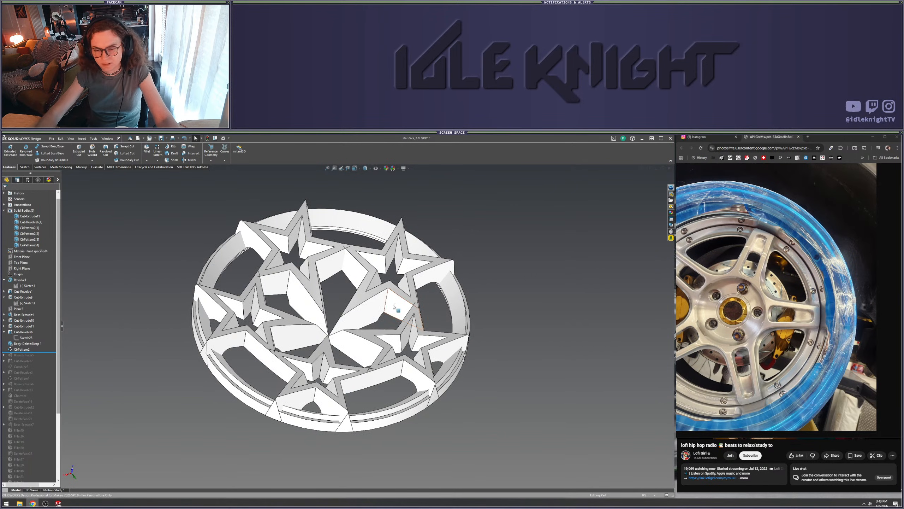
# Roll the feature tree forward one feature at a time through the hub extrusion, its revolved cut and the Combine, inspecting the hub
pyautogui.moveTo(40, 352); pyautogui.dragTo(42, 357)
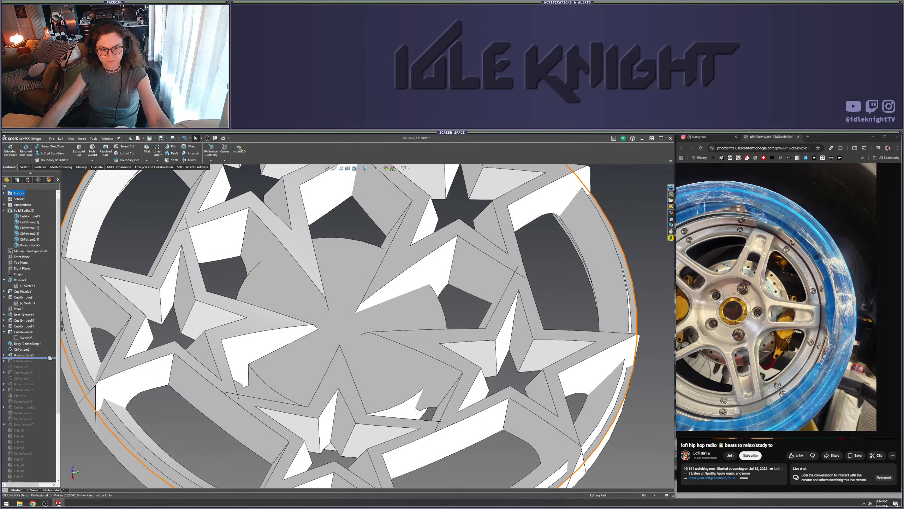
pyautogui.moveTo(48, 359); pyautogui.dragTo(47, 364)
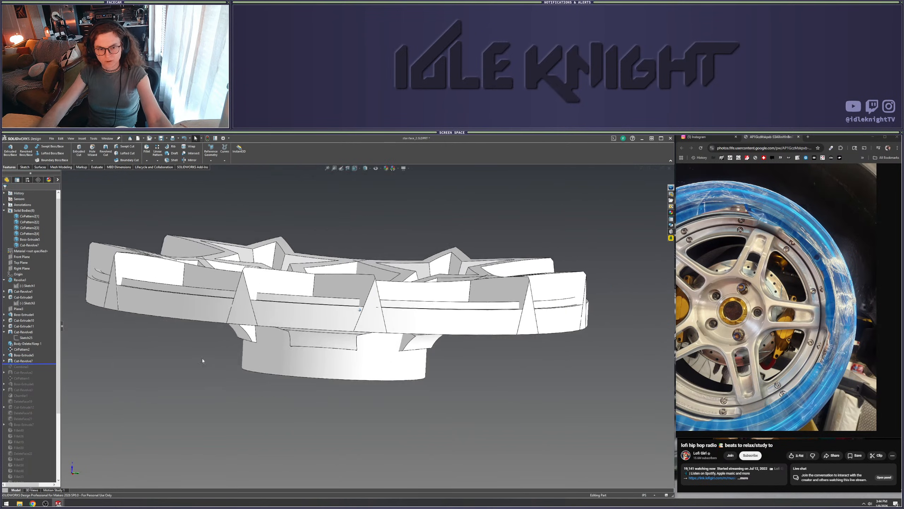
pyautogui.scroll(-1, 42, 367)
pyautogui.moveTo(44, 352); pyautogui.dragTo(44, 358)
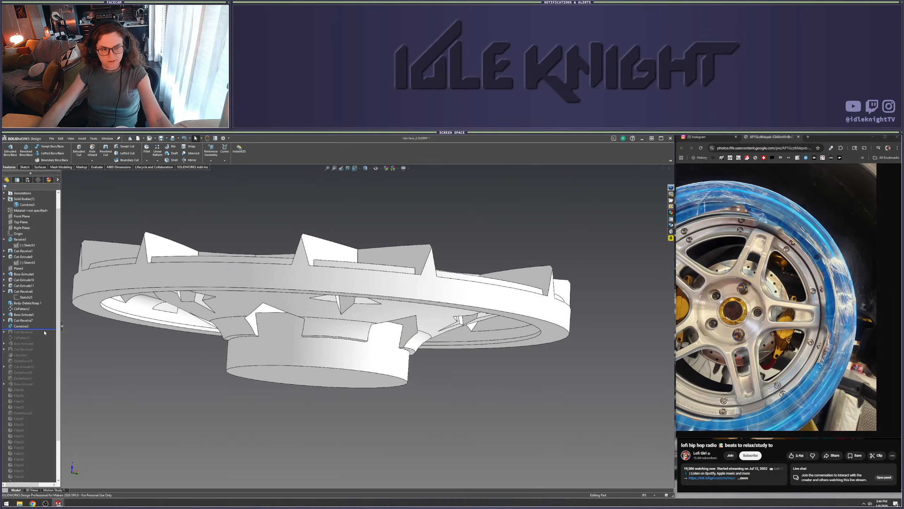
# Roll the feature tree forward past the lug hole's revolved cut and select its seat face to examine the stepped hole
pyautogui.moveTo(45, 332); pyautogui.dragTo(44, 335)
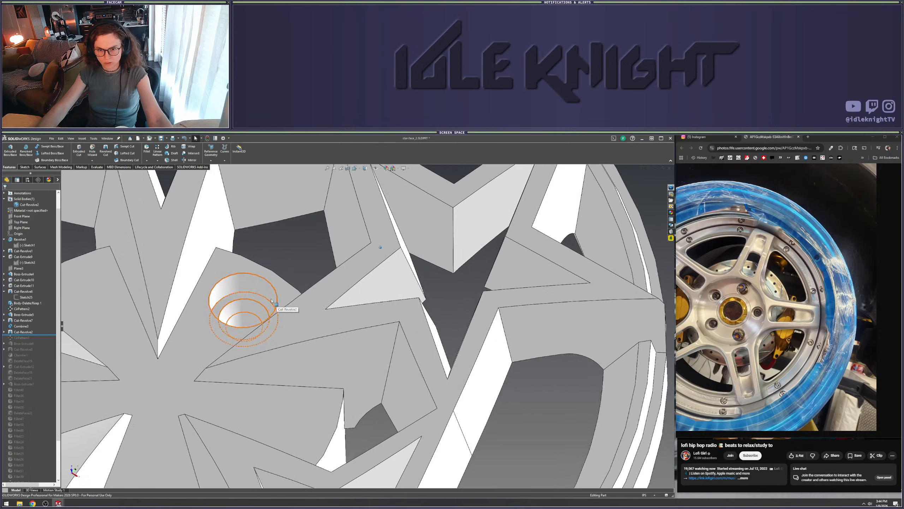
pyautogui.click(238, 305)
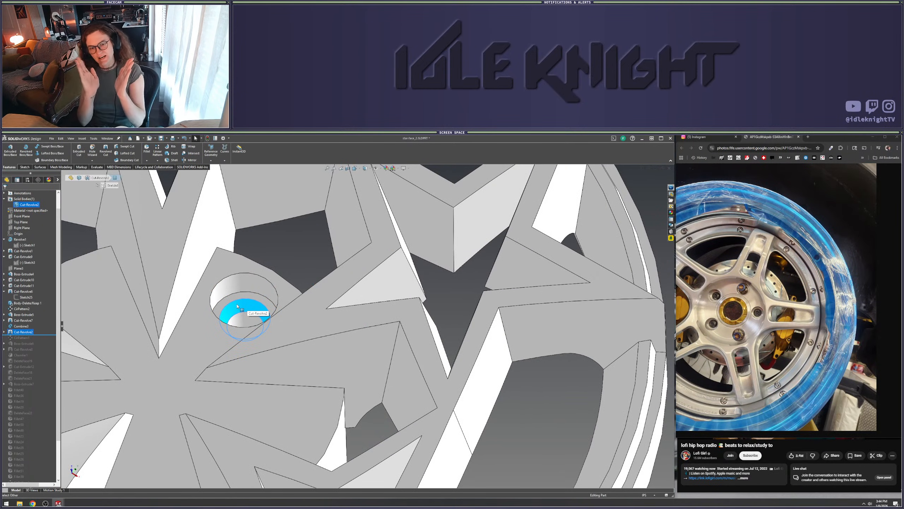
pyautogui.click(282, 258)
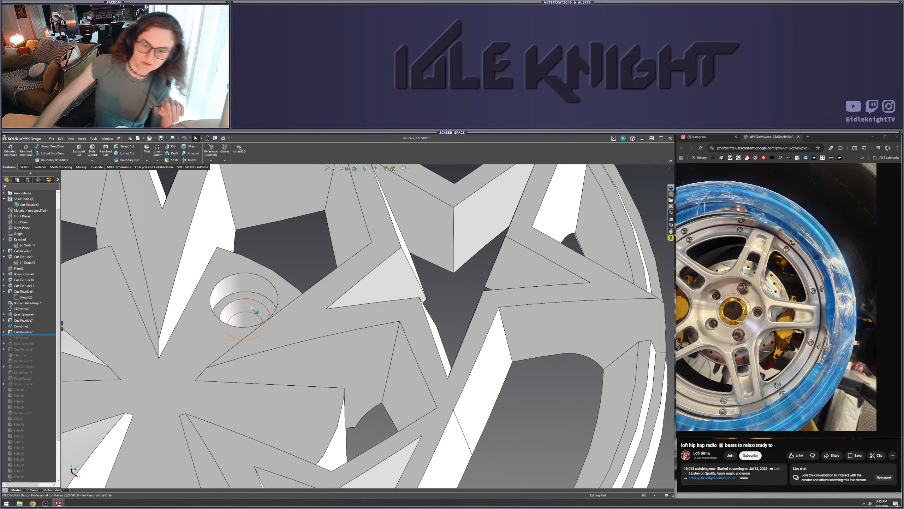
pyautogui.click(252, 306)
pyautogui.click(290, 267)
pyautogui.click(251, 307)
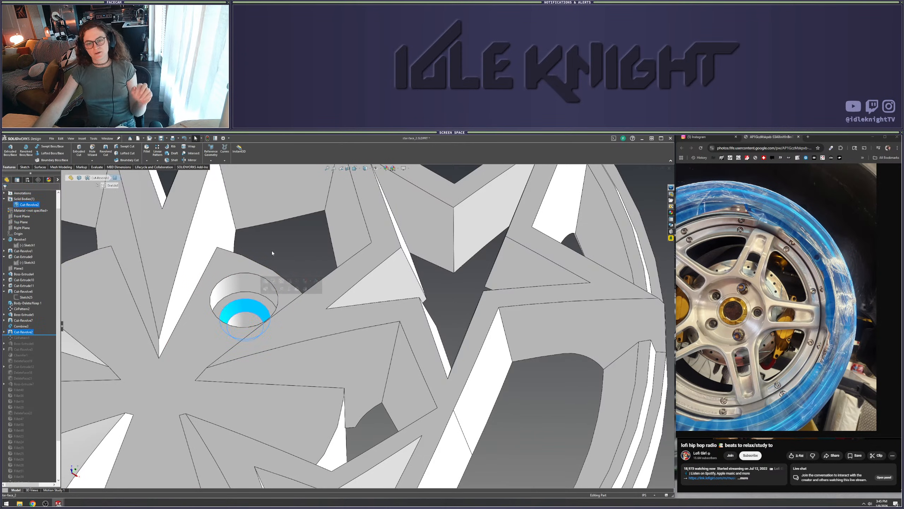
pyautogui.click(271, 250)
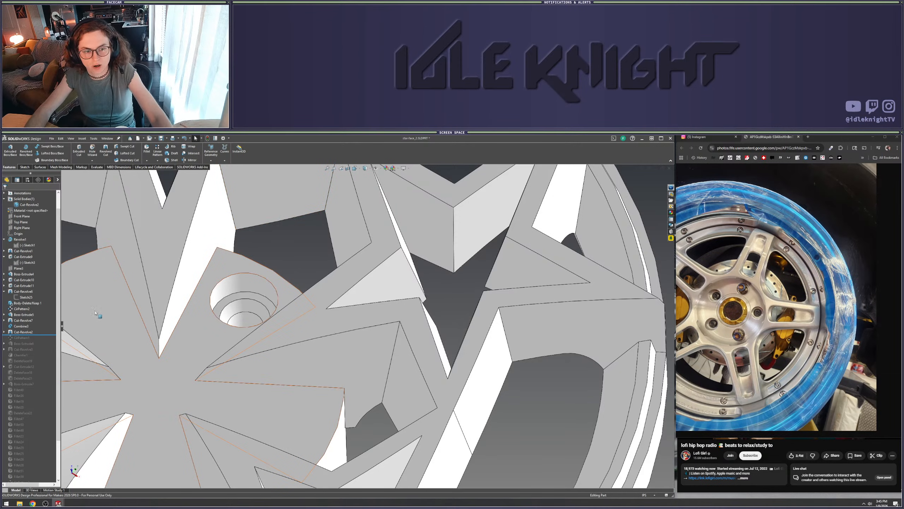
# Roll the feature tree forward past the lug hole pattern and the central boss extrusion, inspecting the hub area
pyautogui.scroll(2, 224, 331)
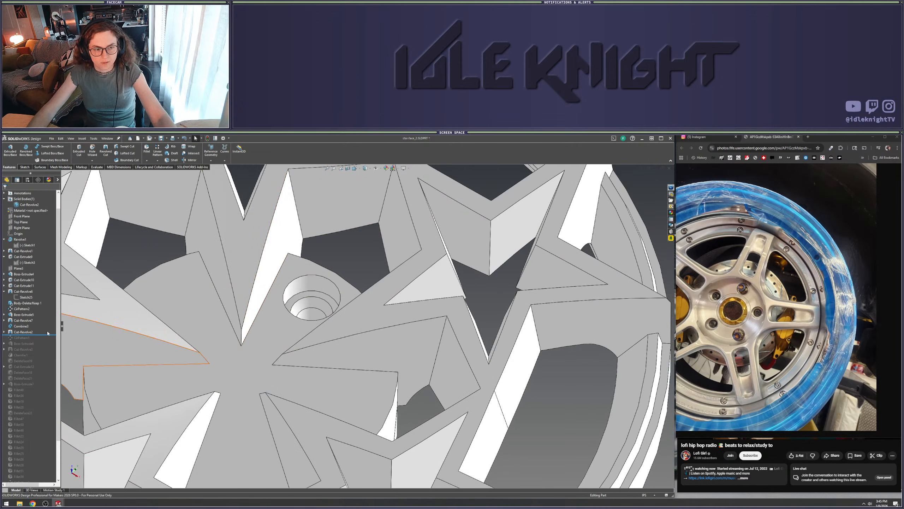
pyautogui.moveTo(48, 334); pyautogui.dragTo(52, 345)
pyautogui.scroll(1, 124, 373)
pyautogui.moveTo(255, 353); pyautogui.dragTo(256, 332, button='middle')
pyautogui.moveTo(313, 311); pyautogui.dragTo(146, 365, button='middle')
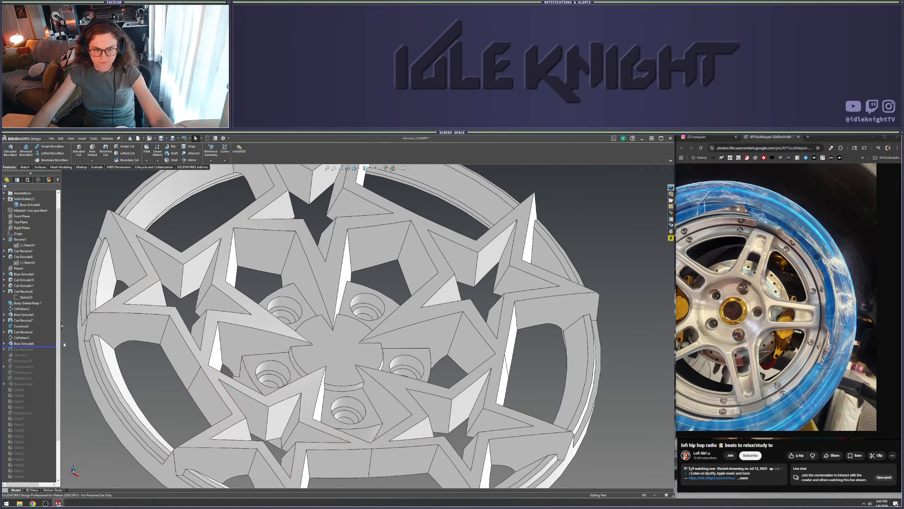
# Roll the feature tree forward past the center bore's revolved cut and apply a section view through the hub
pyautogui.moveTo(43, 346); pyautogui.dragTo(44, 352)
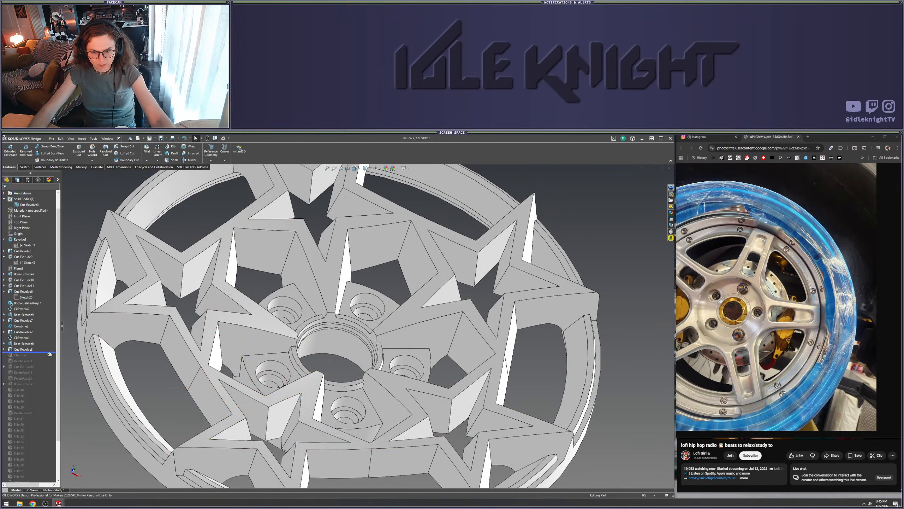
pyautogui.moveTo(65, 354); pyautogui.dragTo(259, 350, button='middle')
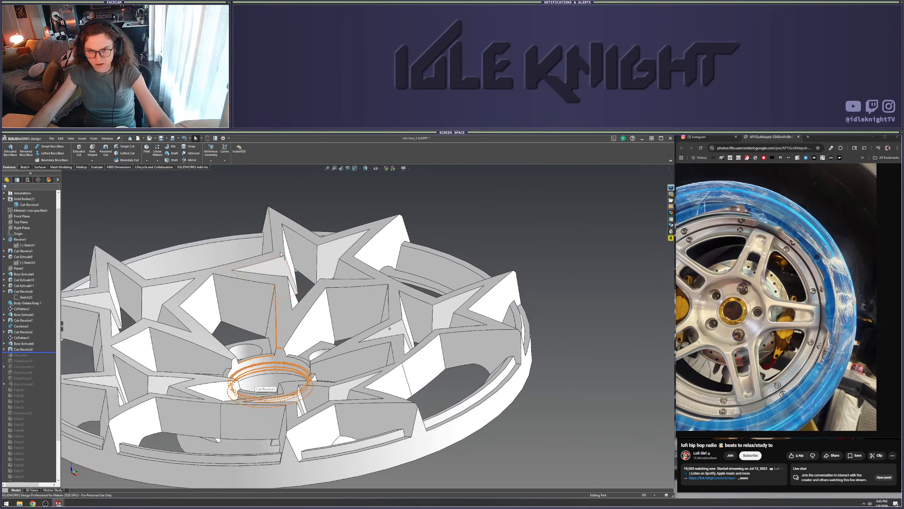
pyautogui.click(348, 168)
pyautogui.moveTo(315, 349); pyautogui.dragTo(353, 383, button='middle')
pyautogui.press('Return')
pyautogui.scroll(-2, 317, 357)
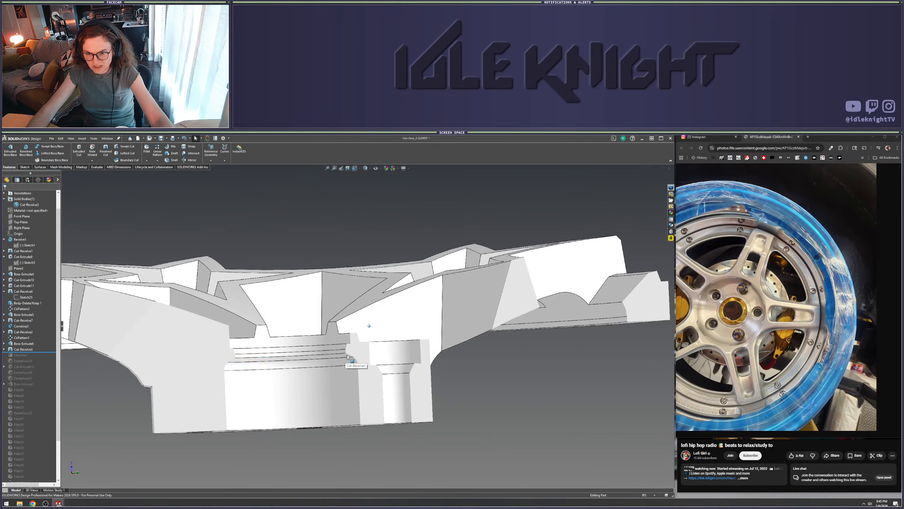
# View the hub section straight from the side and select the center bore's groove faces to examine their profile
pyautogui.moveTo(369, 326); pyautogui.dragTo(355, 360, button='middle')
pyautogui.press('space')
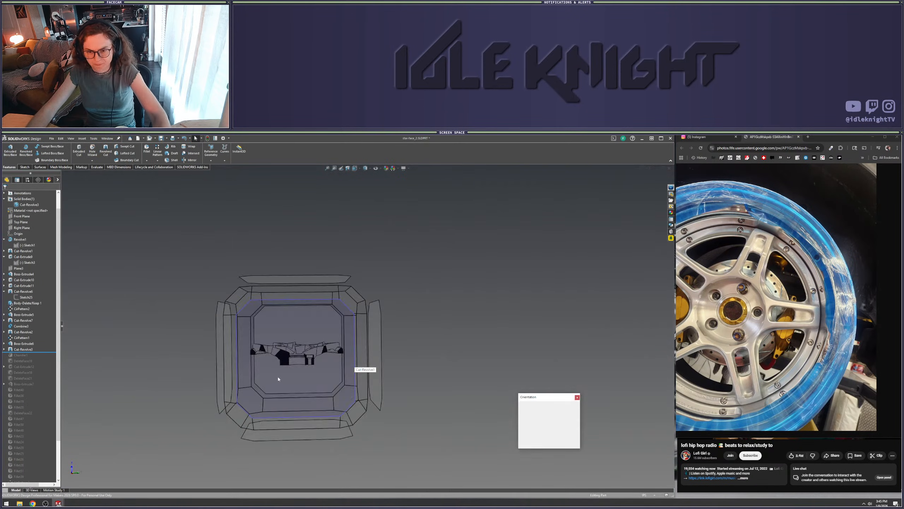
pyautogui.click(277, 376)
pyautogui.scroll(-5, 425, 322)
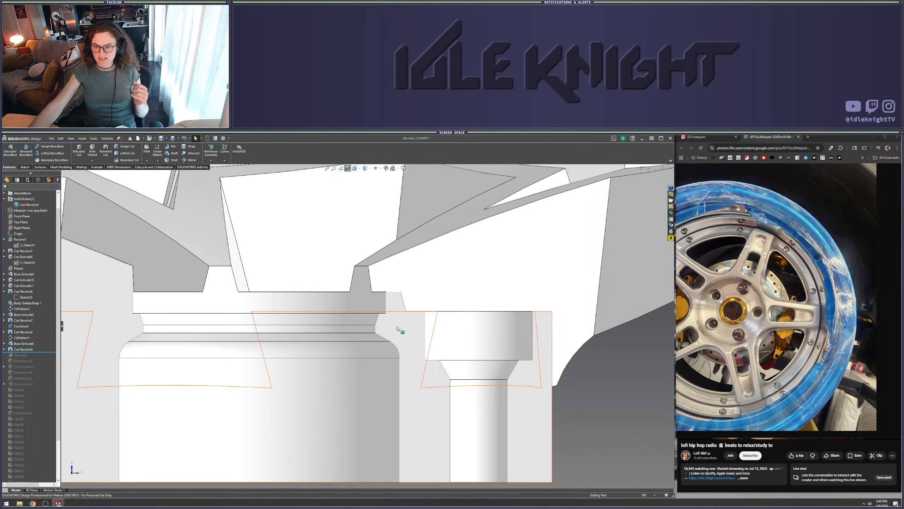
pyautogui.click(376, 336)
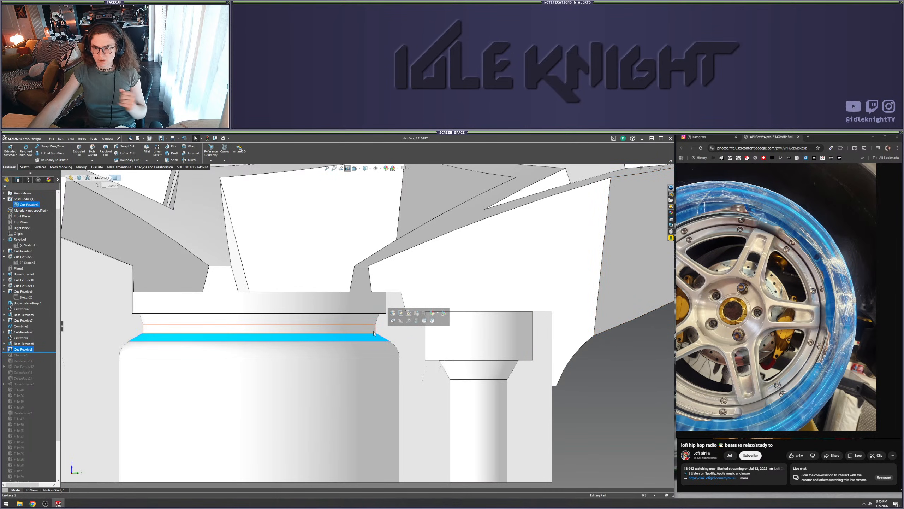
pyautogui.keyDown('ctrl'); pyautogui.click(374, 332); pyautogui.keyUp('ctrl')
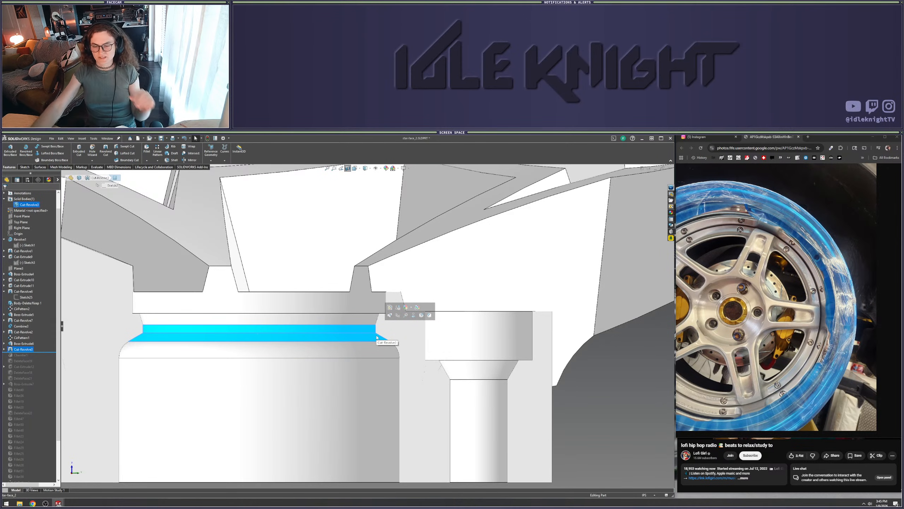
pyautogui.press('Escape')
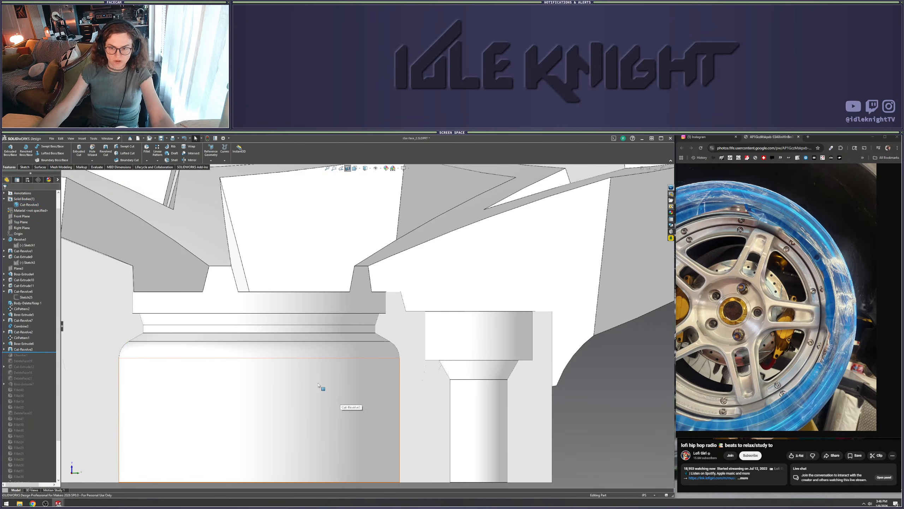
# Tilt the sectioned hub and select the center bore's groove faces again to inspect them at an angle
pyautogui.moveTo(243, 362)
pyautogui.mouseDown(button='middle')
pyautogui.moveTo(333, 418)
pyautogui.moveTo(526, 387)
pyautogui.moveTo(525, 376)
pyautogui.mouseUp(button='middle')
pyautogui.scroll(1, 525, 376)
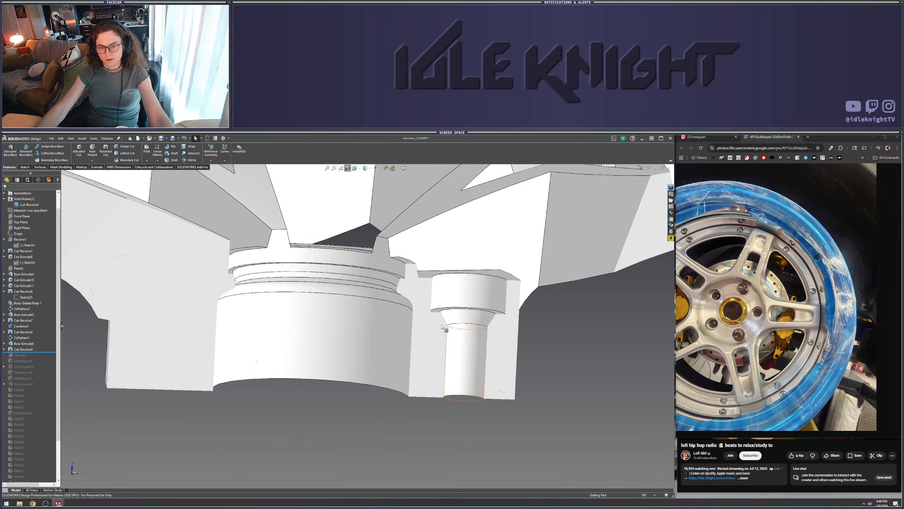
pyautogui.click(396, 284)
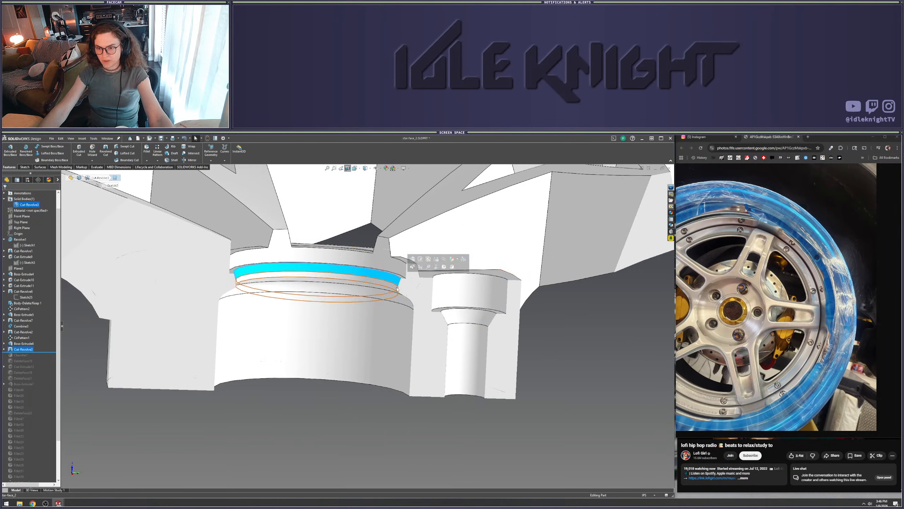
pyautogui.click(394, 288)
pyautogui.click(76, 369)
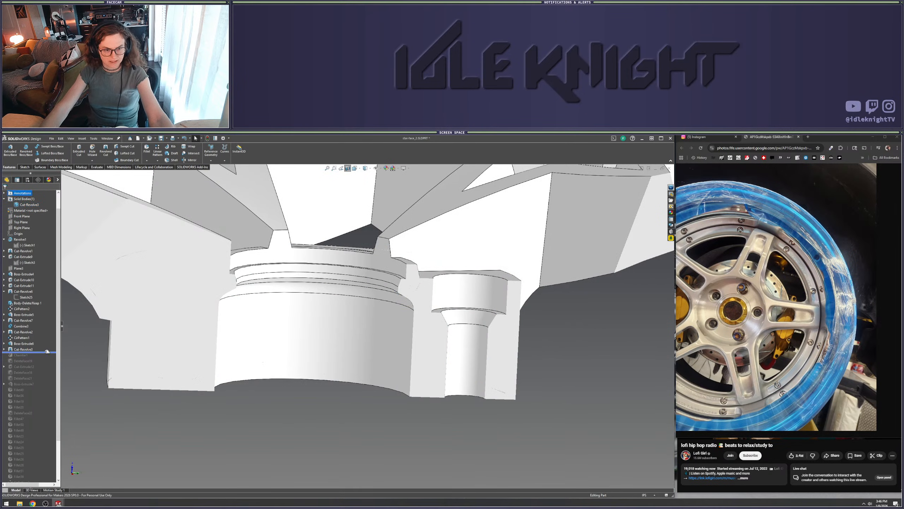
# Roll the feature tree forward past Chamfer1 and back again to compare its effect around the lug hole in section
pyautogui.moveTo(45, 352); pyautogui.dragTo(45, 356)
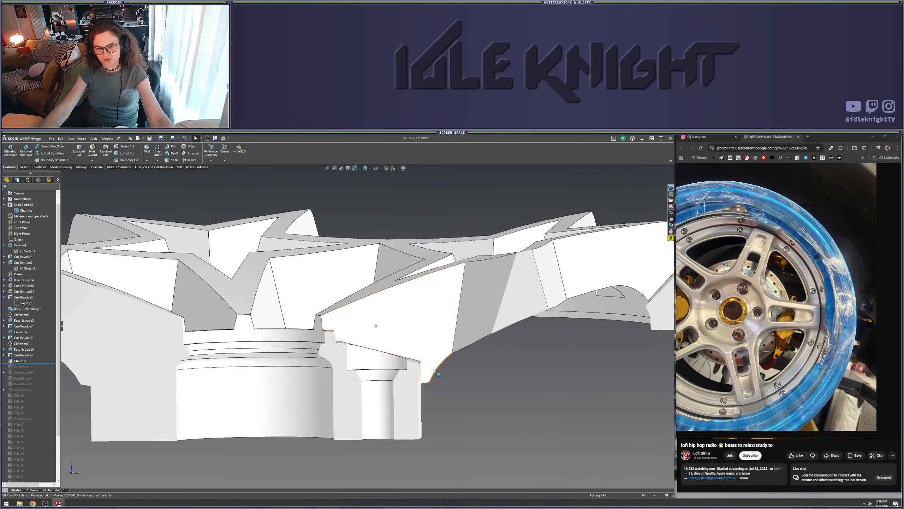
pyautogui.scroll(2, 41, 364)
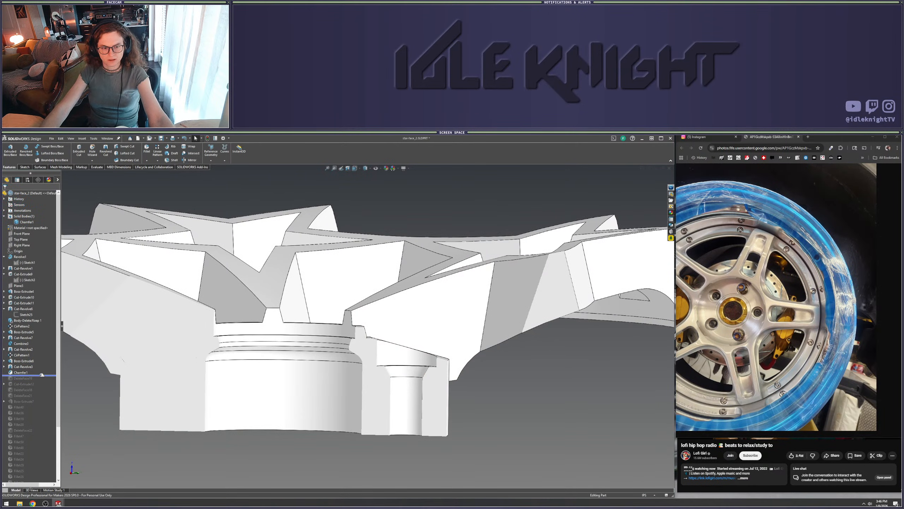
pyautogui.moveTo(42, 375); pyautogui.dragTo(41, 370)
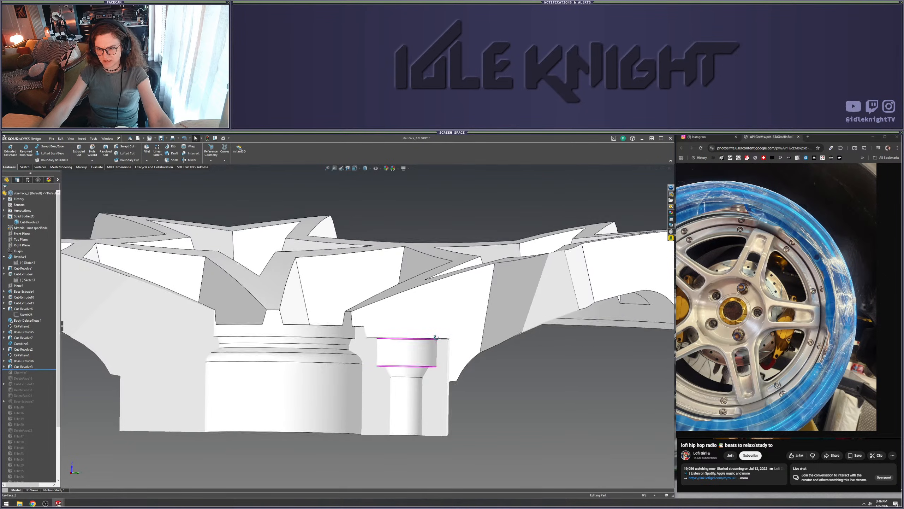
pyautogui.moveTo(436, 337); pyautogui.dragTo(438, 335, button='middle')
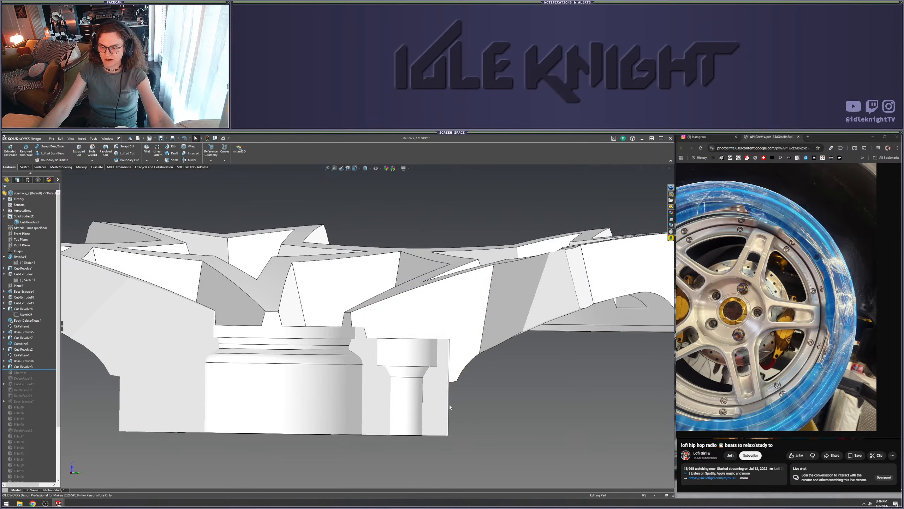
pyautogui.moveTo(450, 408); pyautogui.dragTo(493, 317, button='middle')
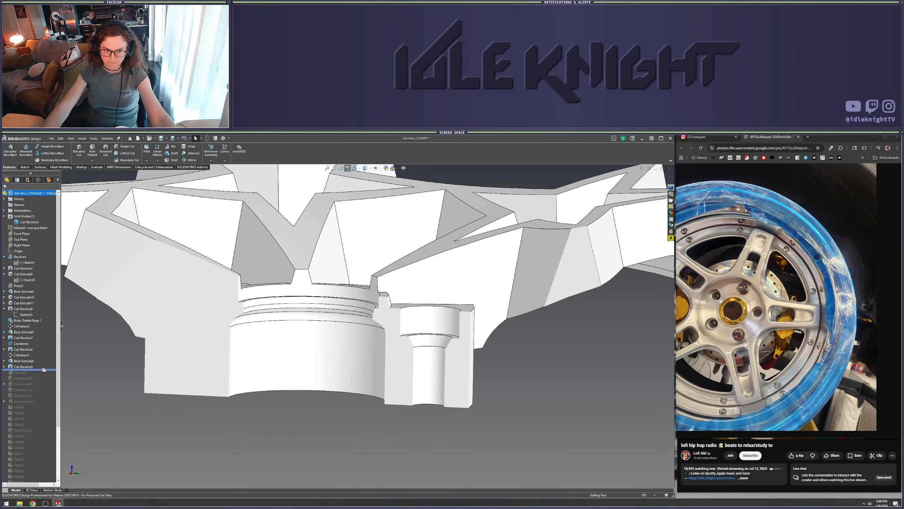
# Roll the feature tree forward past Chamfer1 and the face deletion after it, inspecting the sectioned lug hole area
pyautogui.moveTo(44, 370); pyautogui.dragTo(43, 381)
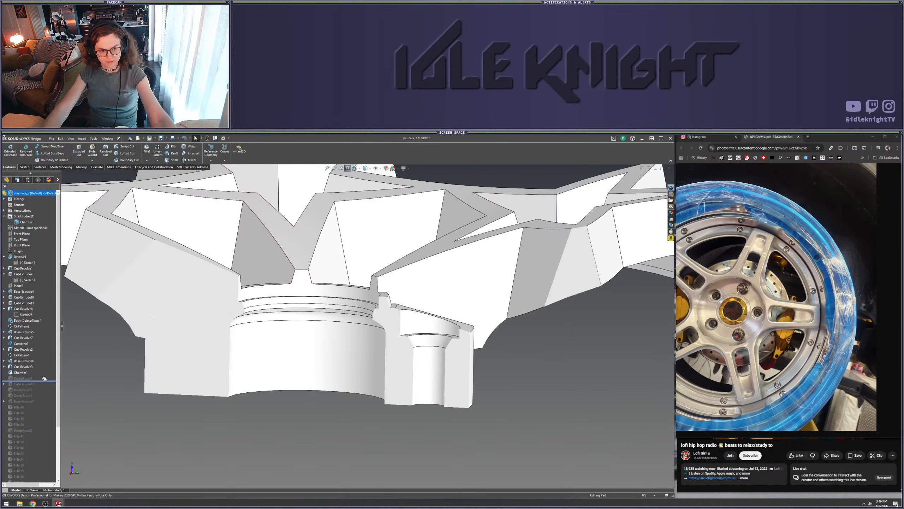
pyautogui.moveTo(450, 353); pyautogui.dragTo(425, 354, button='middle')
pyautogui.scroll(1, 296, 411)
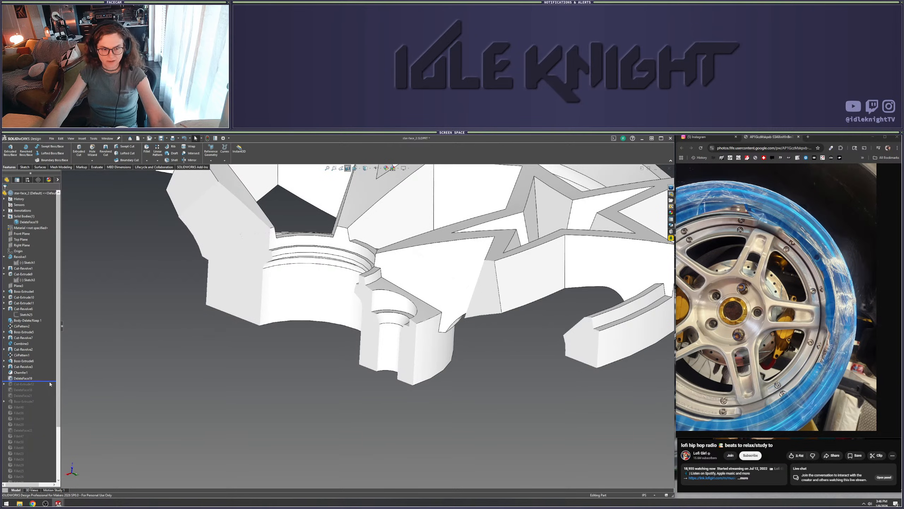
# Roll the feature tree forward past Cut-Extrude12 and turn off the section view to inspect the single-star wheel segment
pyautogui.moveTo(50, 381); pyautogui.dragTo(47, 384)
pyautogui.moveTo(196, 365); pyautogui.dragTo(235, 396, button='middle')
pyautogui.scroll(1, 320, 250)
pyautogui.click(348, 167)
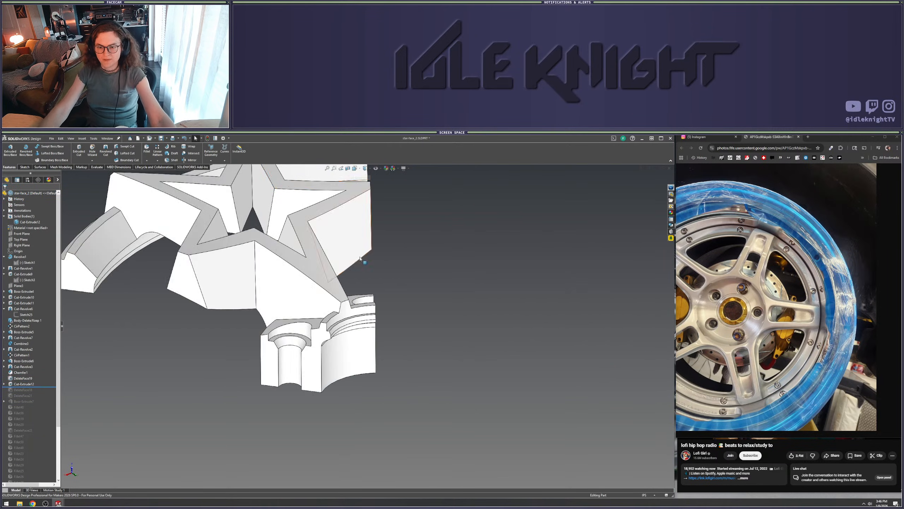
# Roll the feature tree back before Cut-Extrude12 and examine the full wheel face from above
pyautogui.moveTo(361, 263); pyautogui.dragTo(50, 391, button='middle')
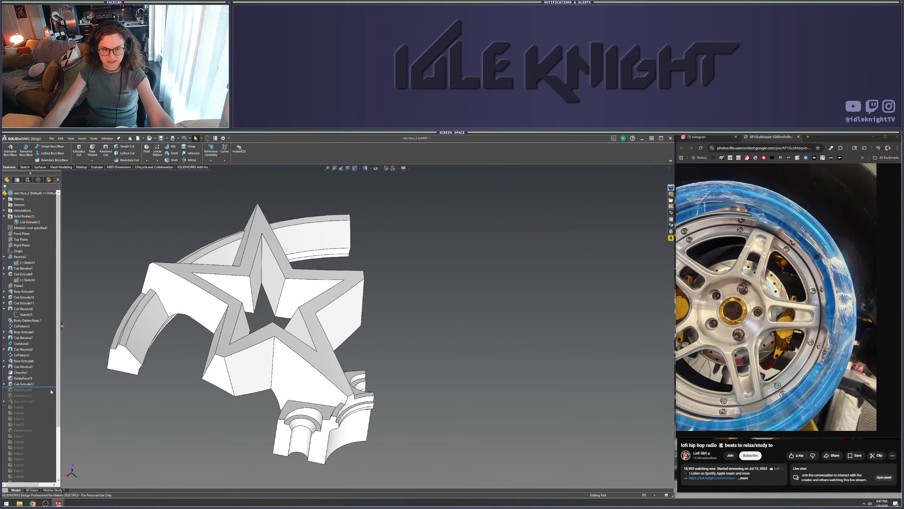
pyautogui.moveTo(53, 387); pyautogui.dragTo(54, 381)
pyautogui.moveTo(95, 378); pyautogui.dragTo(448, 370, button='middle')
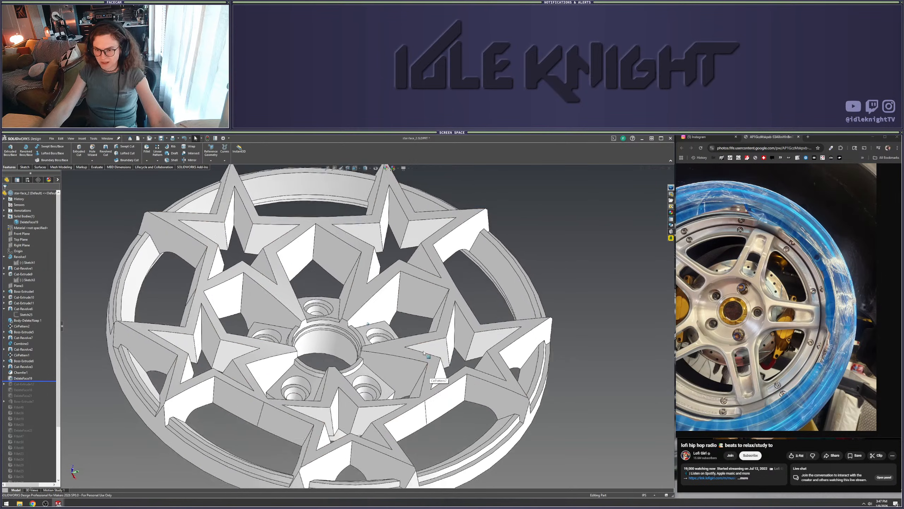
# Examine the sharp edges and side walls of the star spokes around the hub, selecting individual edges and clearing the selection
pyautogui.click(378, 292)
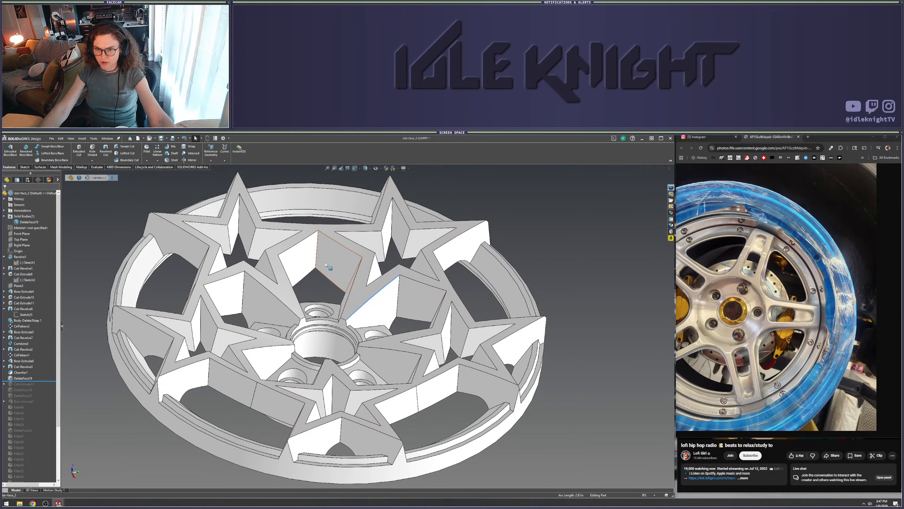
pyautogui.click(163, 279)
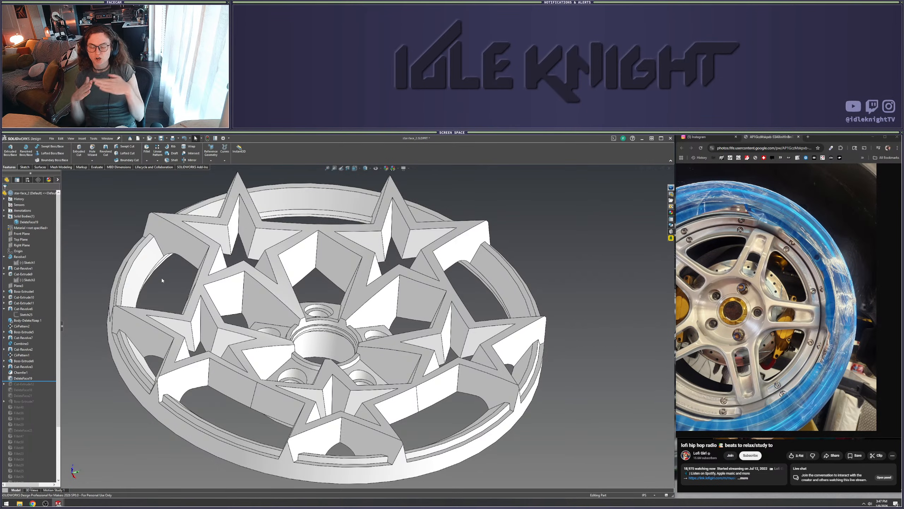
pyautogui.click(278, 299)
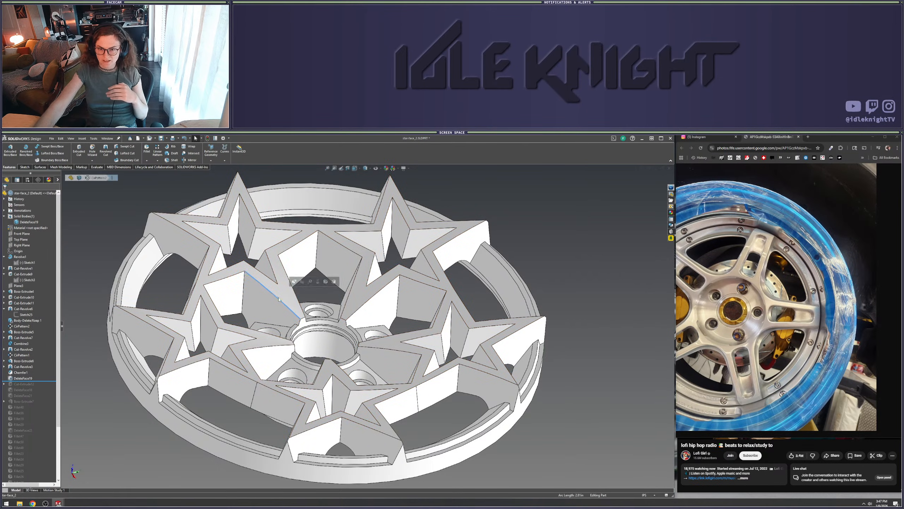
pyautogui.press('Escape')
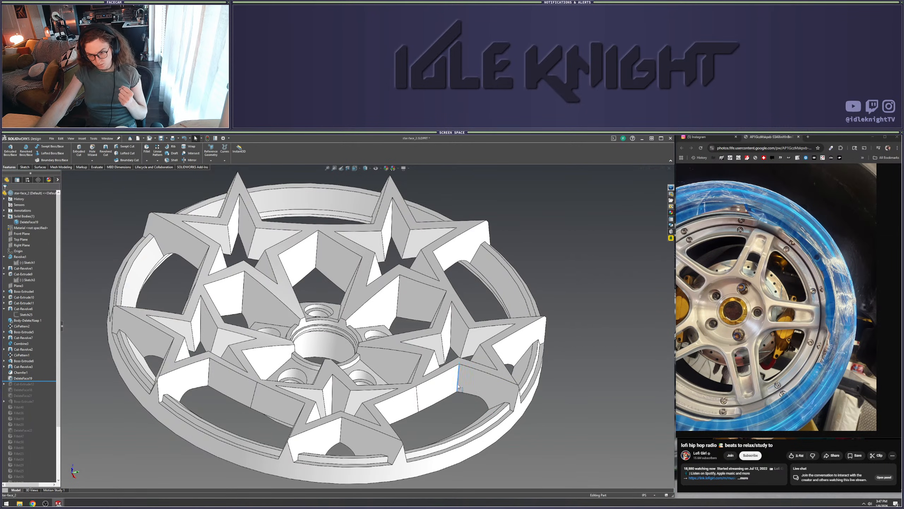
pyautogui.click(209, 384)
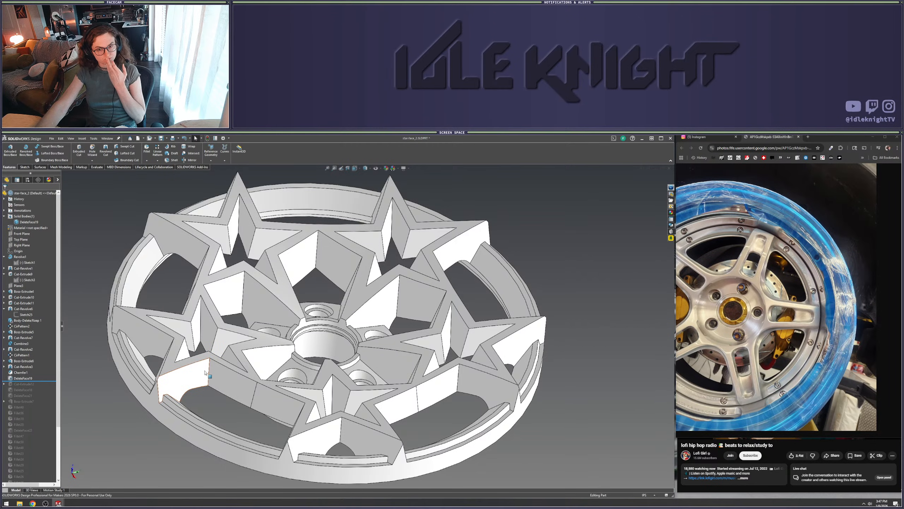
pyautogui.click(183, 323)
pyautogui.click(168, 294)
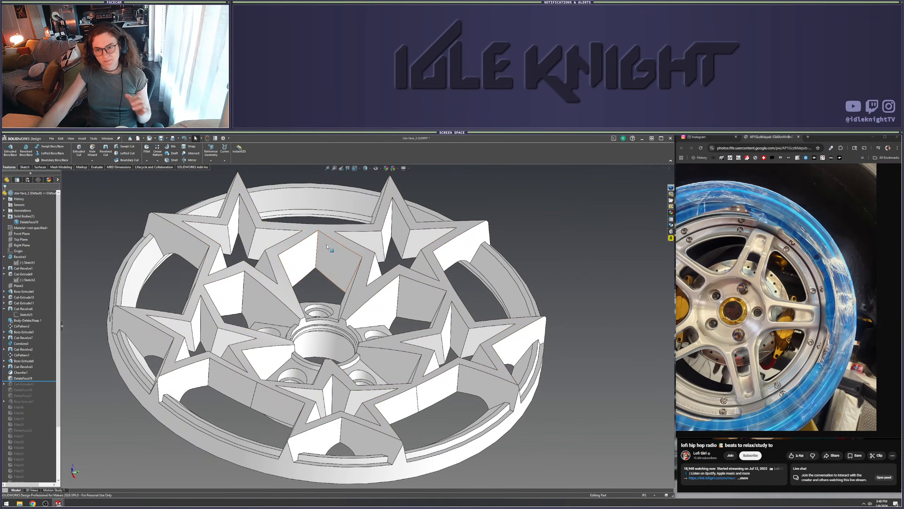
# Inspect the full wheel face from the front and at an angle, focusing on the lug holes, hub and star openings
pyautogui.moveTo(293, 378); pyautogui.dragTo(264, 410, button='middle')
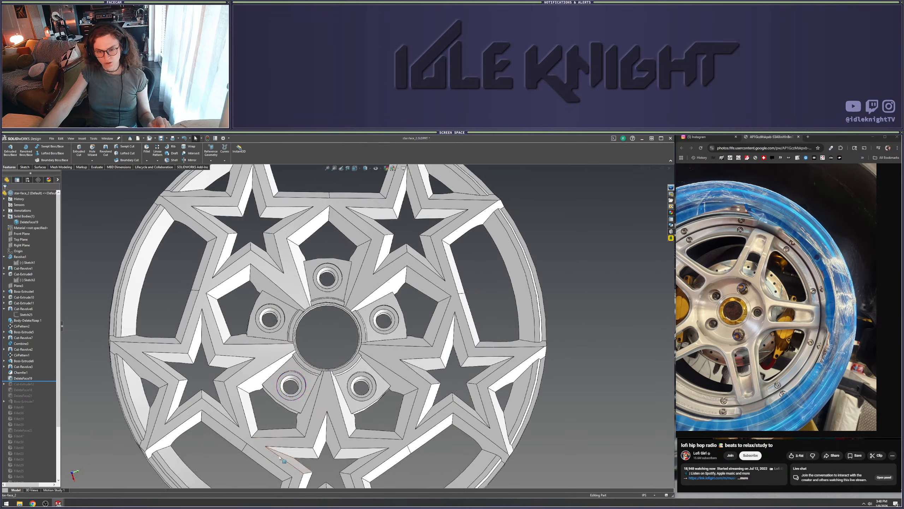
pyautogui.scroll(-3, 264, 410)
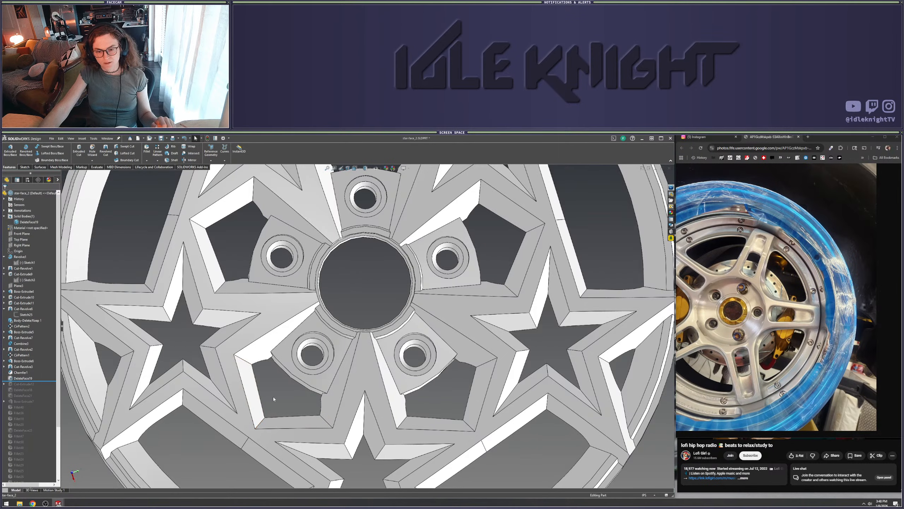
pyautogui.moveTo(272, 401); pyautogui.dragTo(302, 368, button='middle')
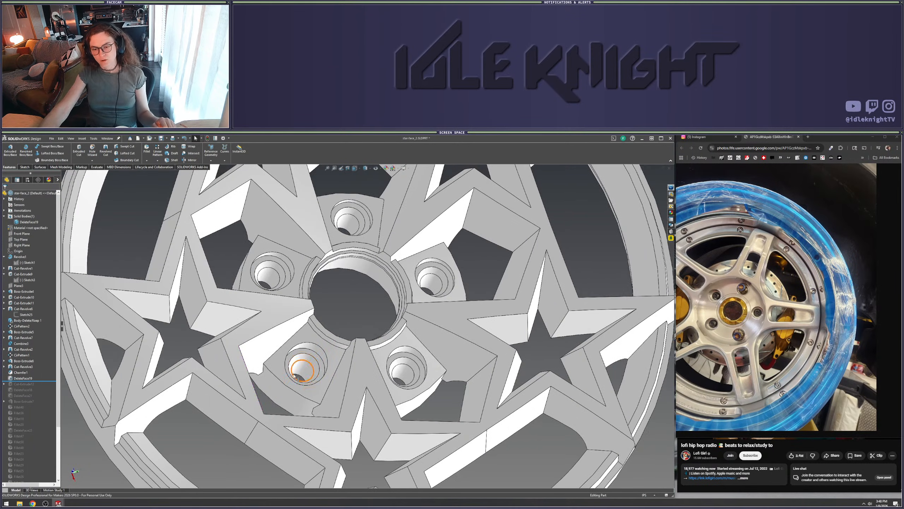
pyautogui.scroll(2, 302, 367)
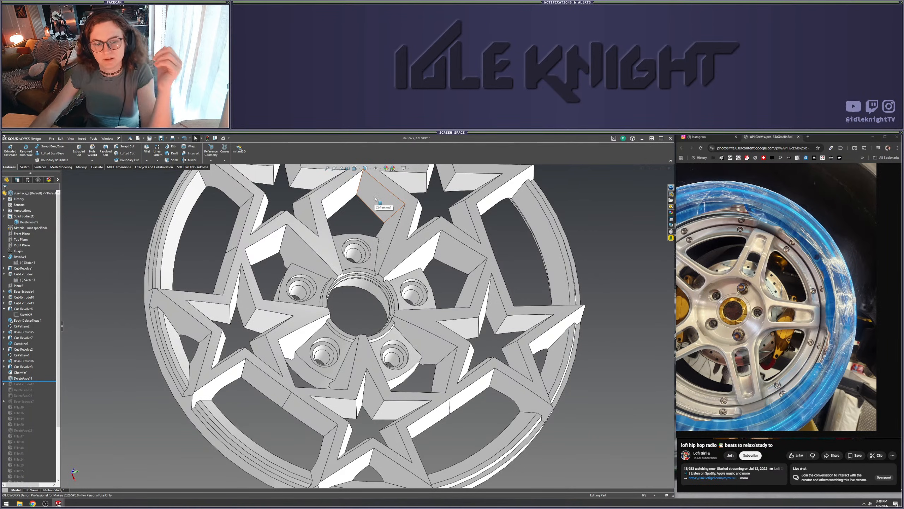
pyautogui.scroll(2, 361, 275)
pyautogui.moveTo(362, 275); pyautogui.dragTo(366, 251, button='middle')
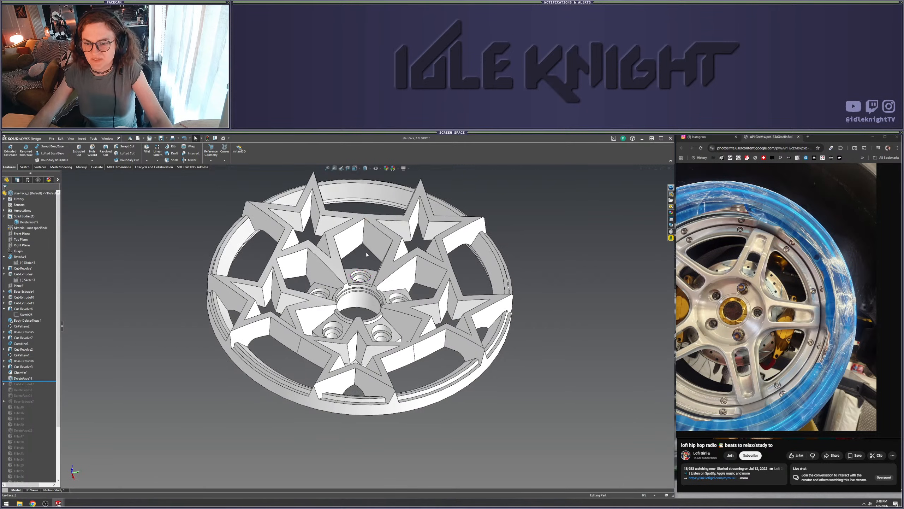
pyautogui.scroll(-3, 366, 252)
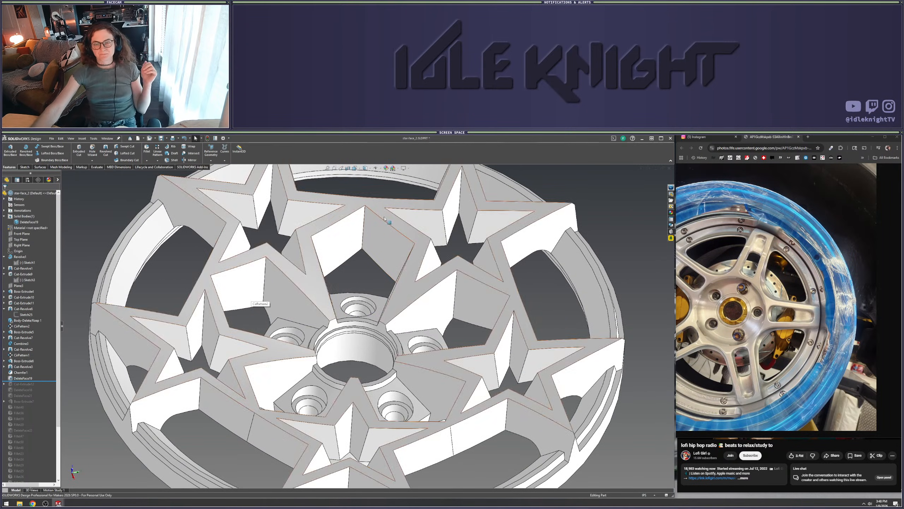
pyautogui.click(363, 231)
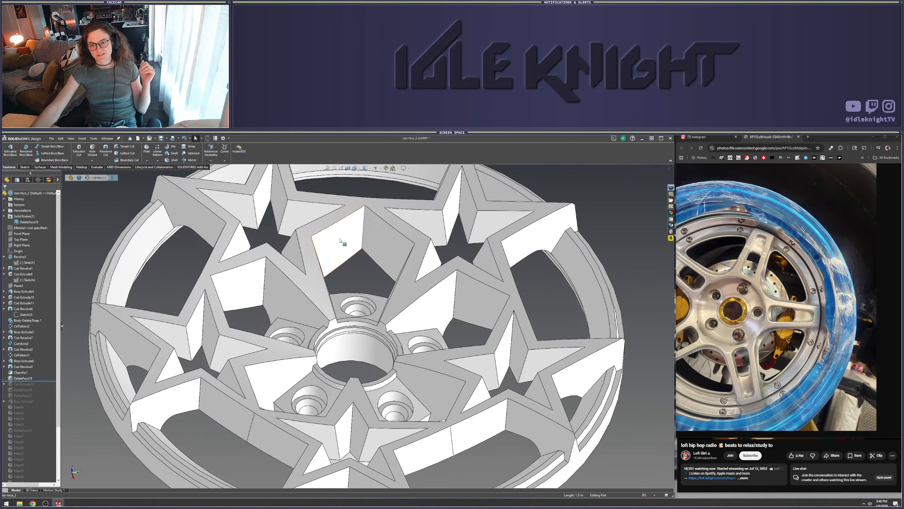
pyautogui.click(267, 236)
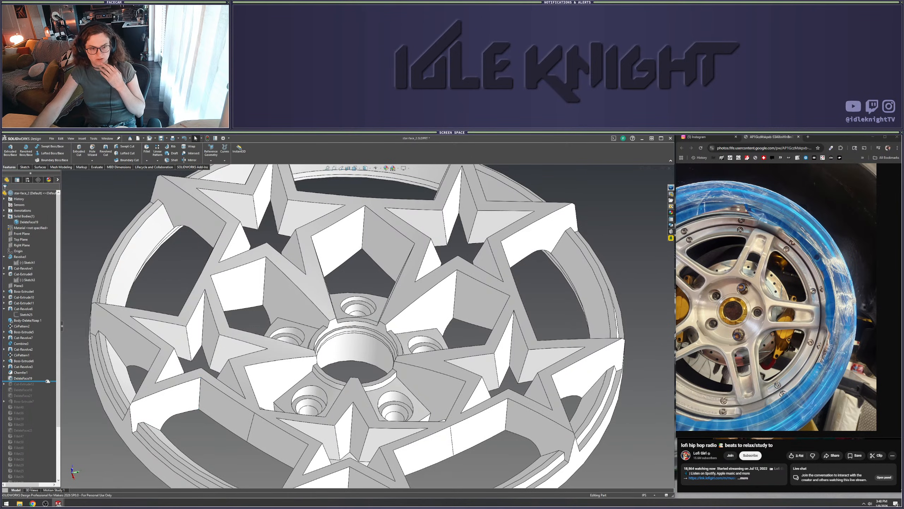
# Roll the feature tree forward past Cut-Extrude12 and inspect the single-star segment from several angles
pyautogui.moveTo(47, 381); pyautogui.dragTo(47, 386)
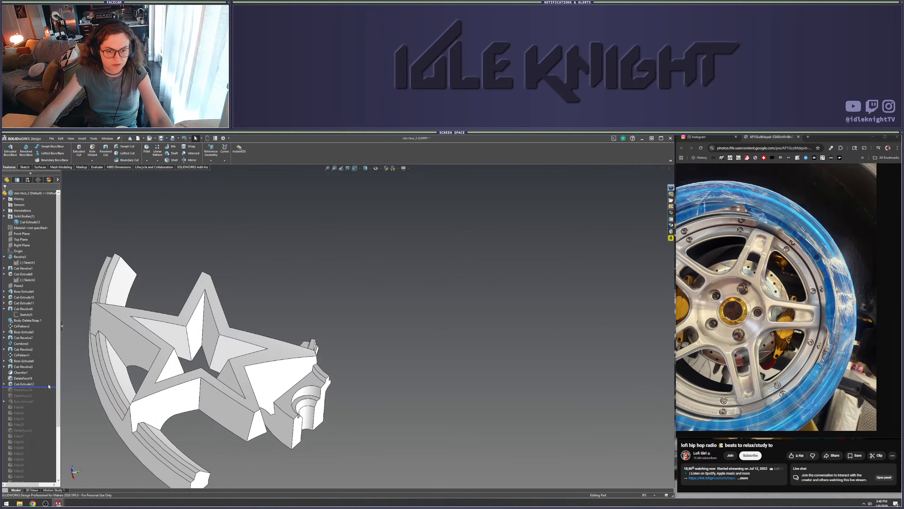
pyautogui.scroll(3, 356, 323)
pyautogui.moveTo(370, 331); pyautogui.dragTo(185, 307, button='middle')
pyautogui.scroll(-5, 409, 387)
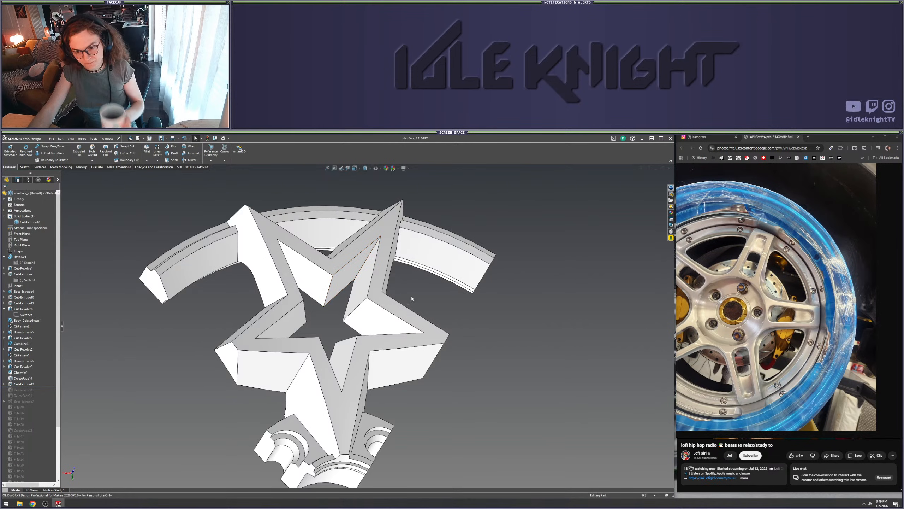
pyautogui.moveTo(411, 298); pyautogui.dragTo(433, 311, button='middle')
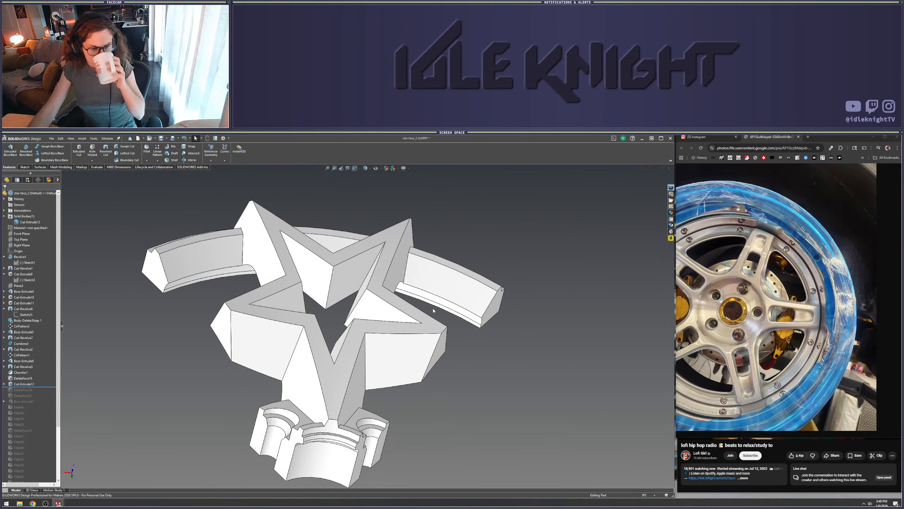
pyautogui.moveTo(490, 351); pyautogui.dragTo(456, 369, button='middle')
pyautogui.scroll(2, 376, 342)
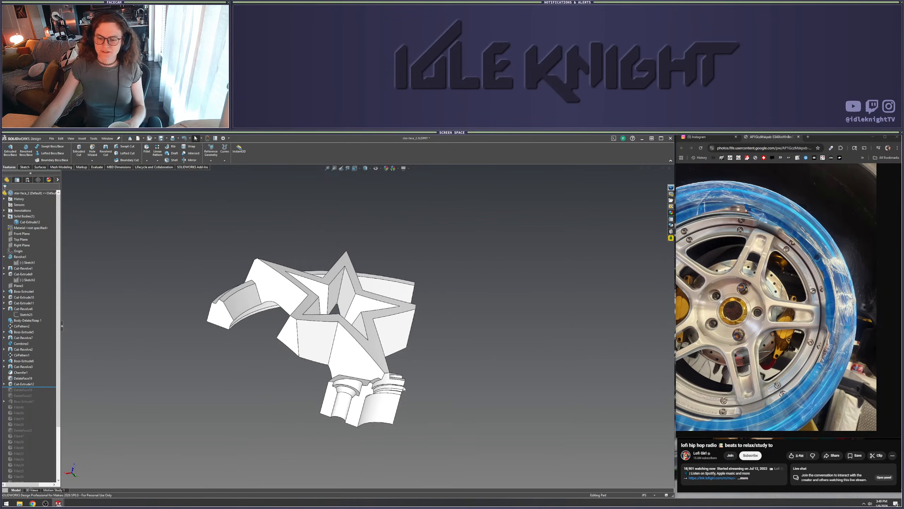
pyautogui.scroll(-4, 376, 362)
pyautogui.scroll(5, 376, 361)
pyautogui.scroll(-3, 320, 321)
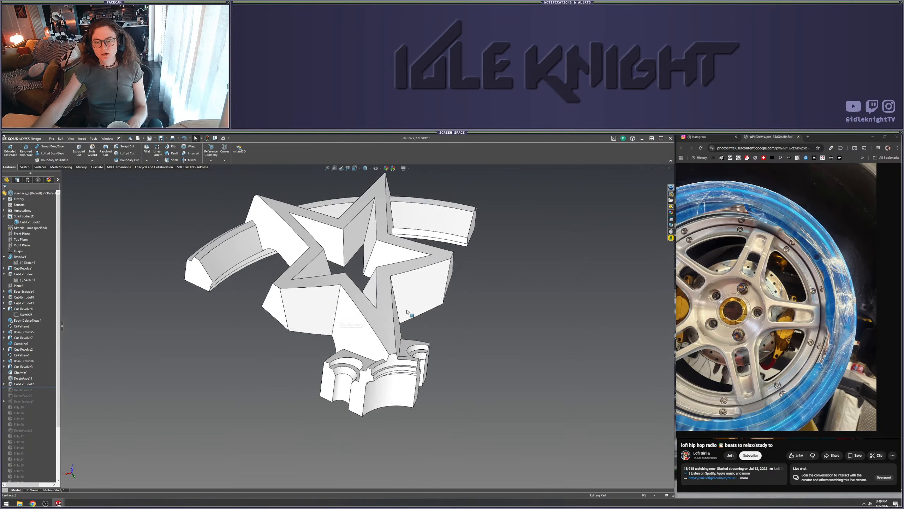
# Roll the feature tree forward past the two face deletions after Cut-Extrude12 and past Boss-Extrude7, inspecting the segment's side
pyautogui.moveTo(45, 387); pyautogui.dragTo(43, 392)
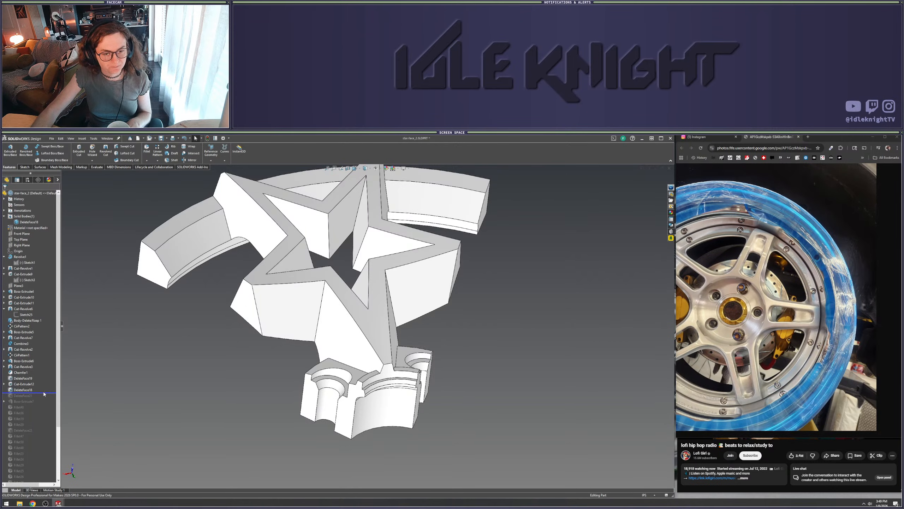
pyautogui.moveTo(43, 394); pyautogui.dragTo(45, 399)
pyautogui.moveTo(200, 398); pyautogui.dragTo(100, 411, button='middle')
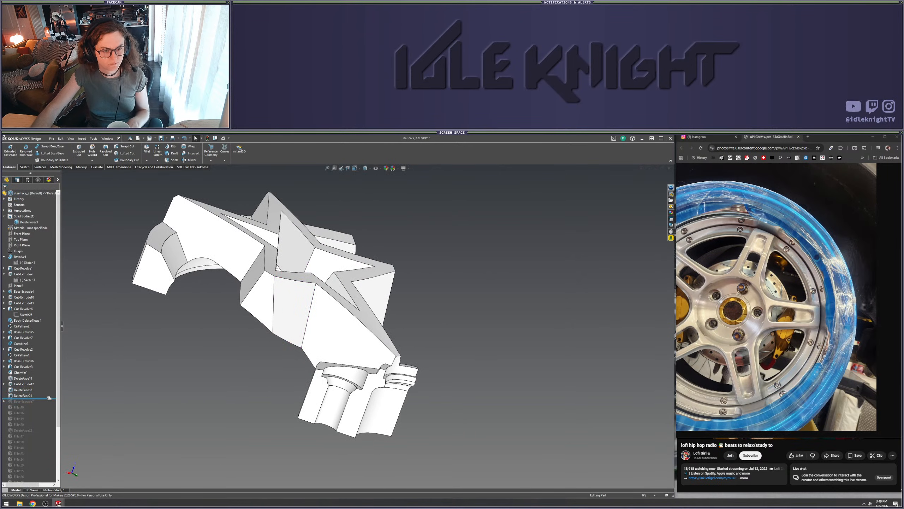
pyautogui.moveTo(49, 397); pyautogui.dragTo(48, 403)
pyautogui.moveTo(242, 378); pyautogui.dragTo(200, 356, button='middle')
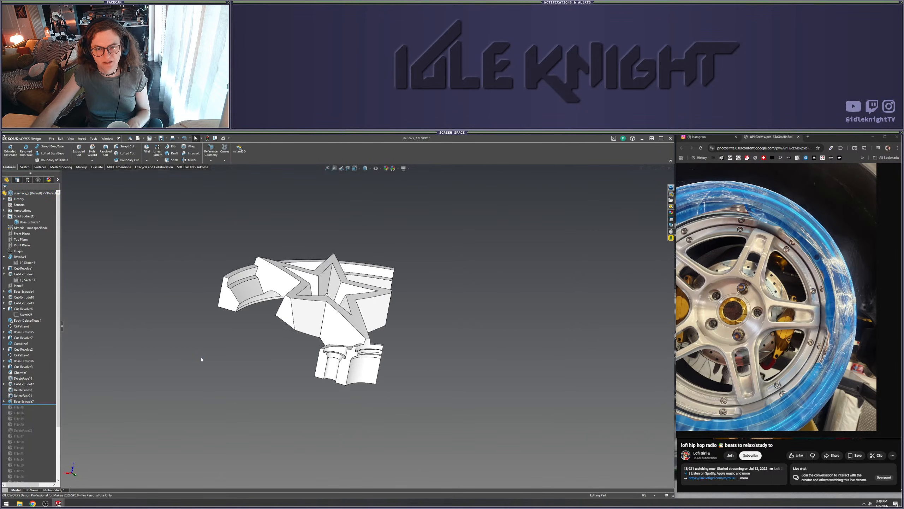
# Roll the feature tree forward past the first two fillets after Boss-Extrude7 and inspect the star and rim section
pyautogui.moveTo(38, 404); pyautogui.dragTo(38, 415)
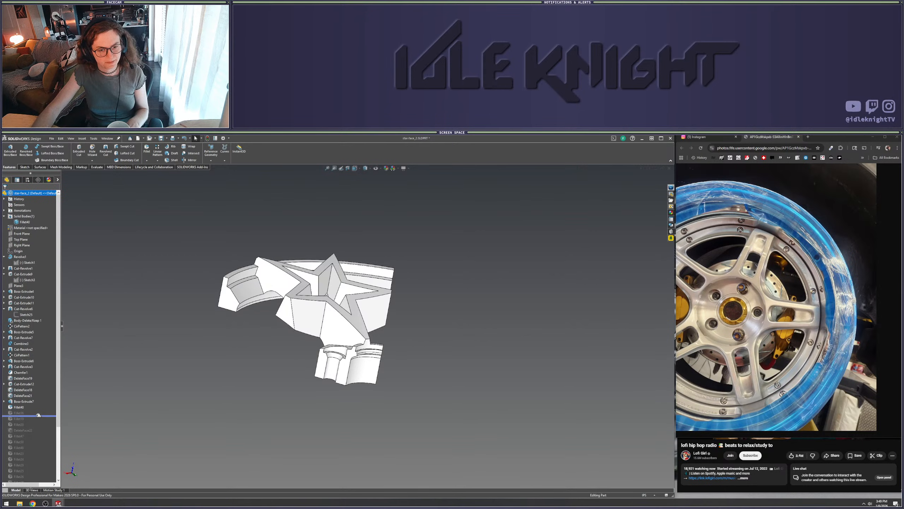
pyautogui.moveTo(171, 292); pyautogui.dragTo(250, 333, button='middle')
pyautogui.scroll(-6, 263, 317)
pyautogui.scroll(4, 348, 343)
pyautogui.moveTo(348, 342); pyautogui.dragTo(260, 457, button='middle')
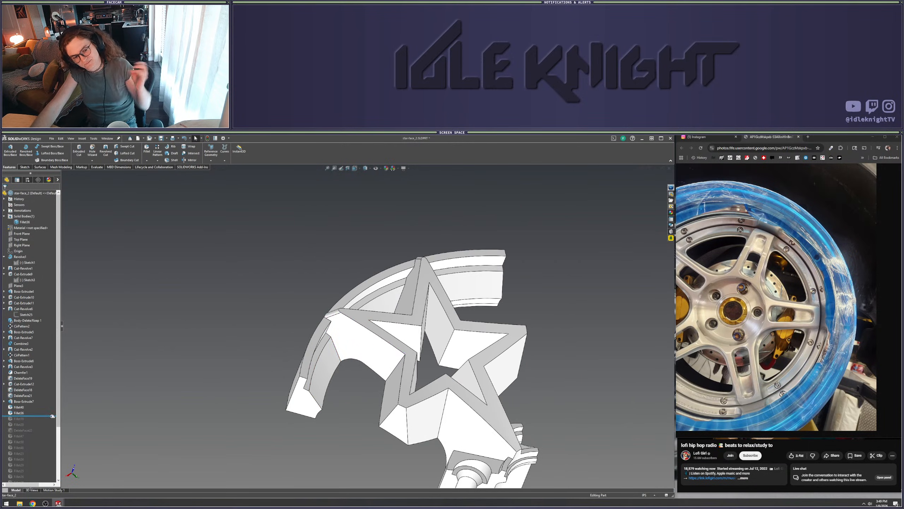
# Roll the feature tree forward past the third and fourth fillets one at a time and inspect the star's inner pocket
pyautogui.moveTo(47, 416); pyautogui.dragTo(45, 421)
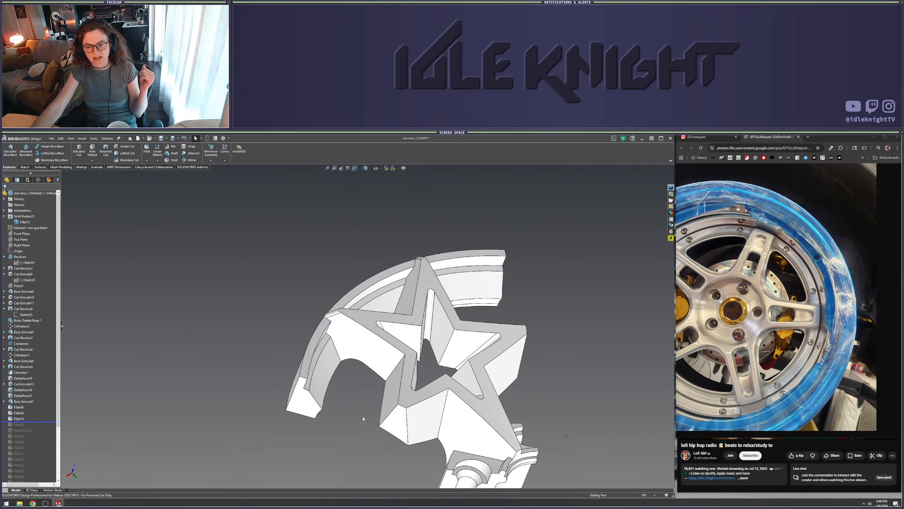
pyautogui.scroll(1, 367, 386)
pyautogui.moveTo(43, 421); pyautogui.dragTo(43, 424)
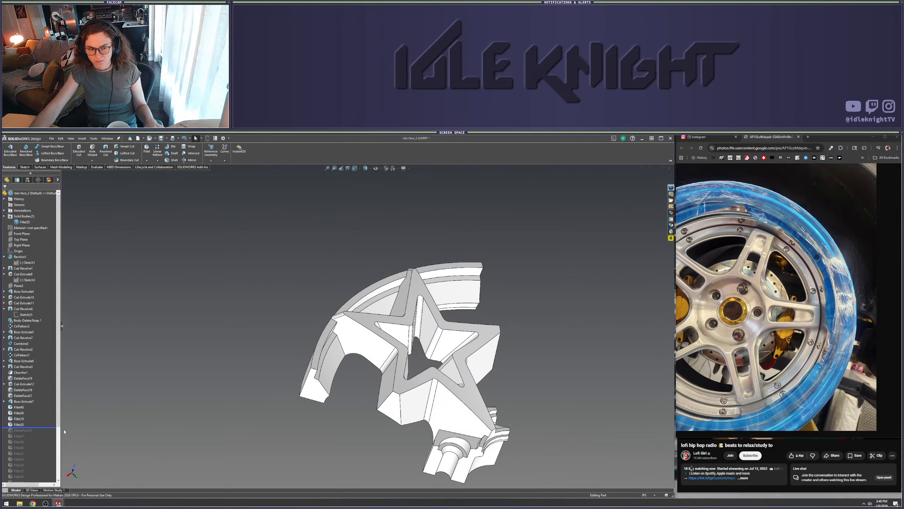
pyautogui.moveTo(395, 381)
pyautogui.mouseDown(button='middle')
pyautogui.moveTo(395, 356)
pyautogui.moveTo(406, 392)
pyautogui.mouseUp(button='middle')
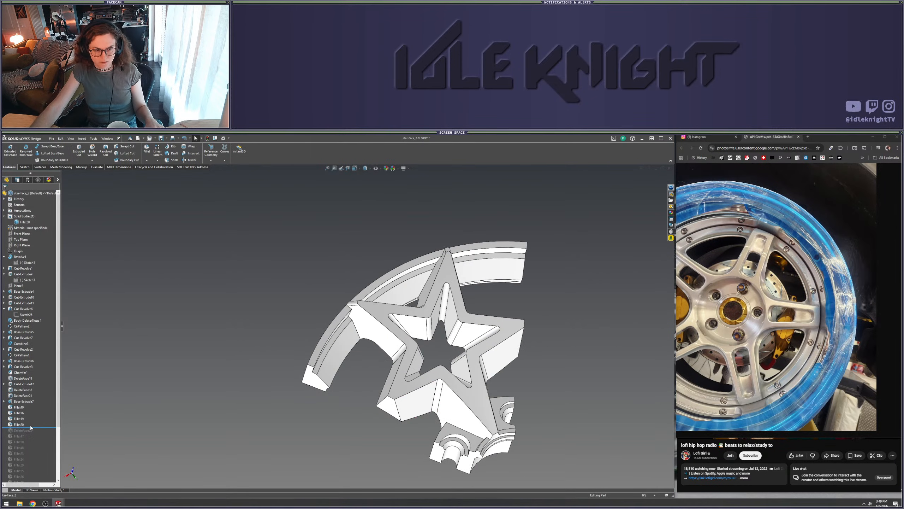
# Roll the feature tree back to just after the first fillet and examine its curved face on the underside near the hub
pyautogui.moveTo(34, 425); pyautogui.dragTo(41, 409)
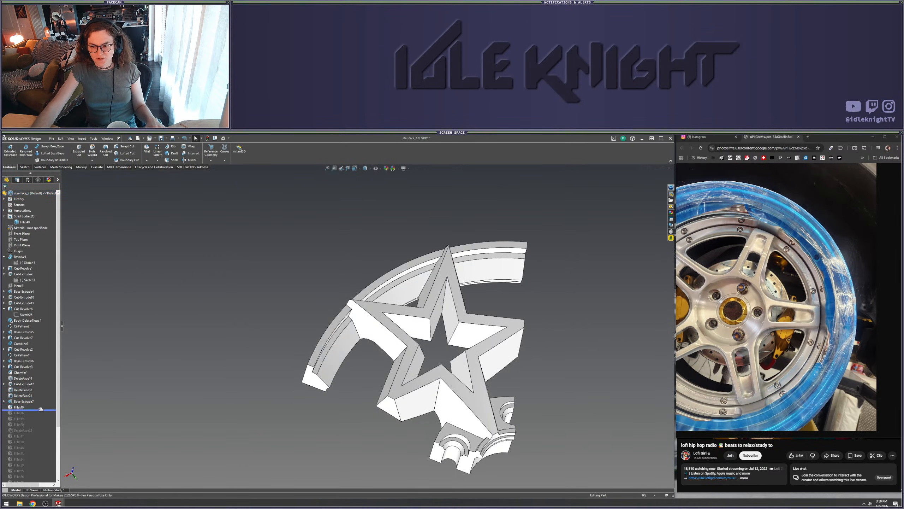
pyautogui.moveTo(399, 423); pyautogui.dragTo(402, 410, button='middle')
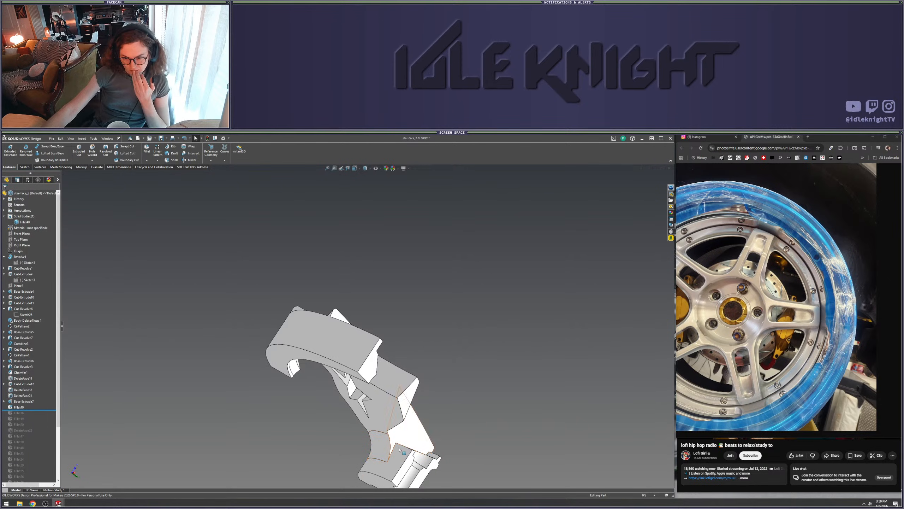
pyautogui.scroll(2, 409, 452)
pyautogui.scroll(-3, 410, 451)
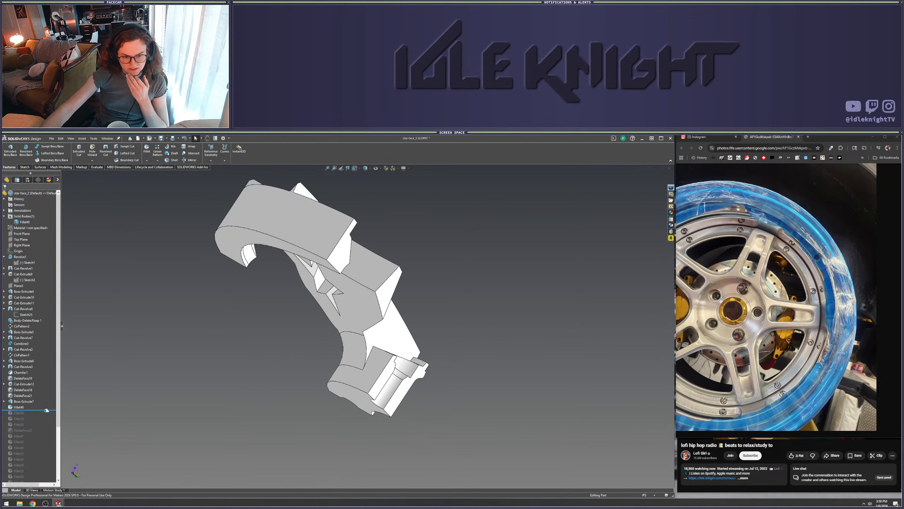
pyautogui.moveTo(47, 409); pyautogui.dragTo(44, 409)
pyautogui.moveTo(271, 395); pyautogui.dragTo(367, 356, button='middle')
pyautogui.click(368, 339)
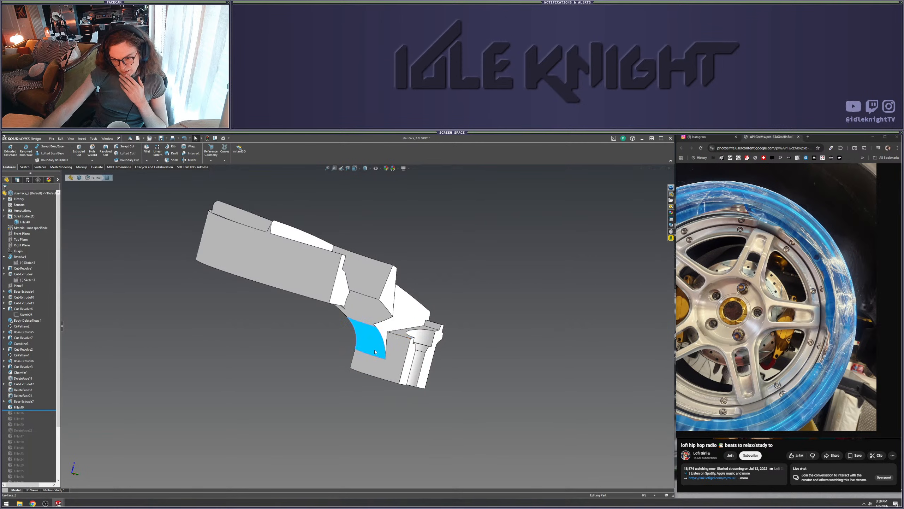
pyautogui.click(459, 426)
pyautogui.moveTo(459, 425); pyautogui.dragTo(363, 344, button='middle')
# Roll the feature tree back before the first fillet and forward past it again to compare the spoke-to-hub transition
pyautogui.moveTo(38, 410); pyautogui.dragTo(38, 404)
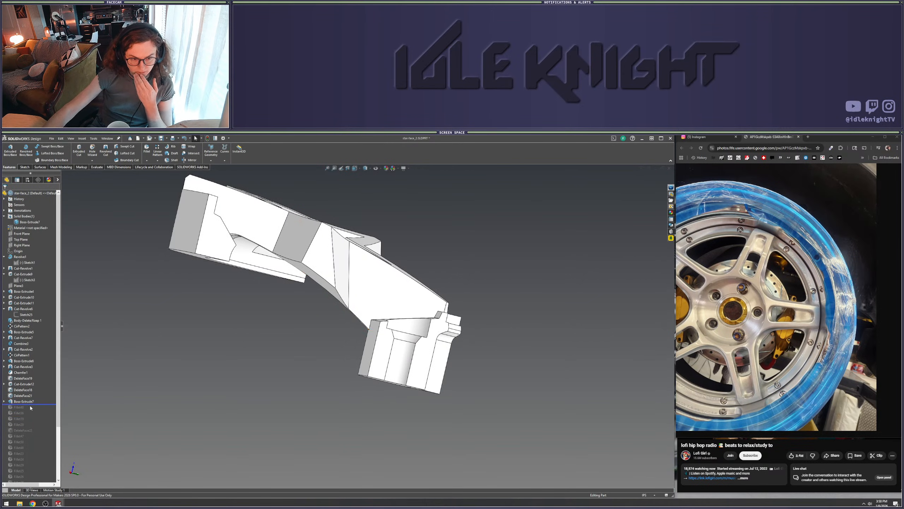
pyautogui.moveTo(32, 404); pyautogui.dragTo(34, 410)
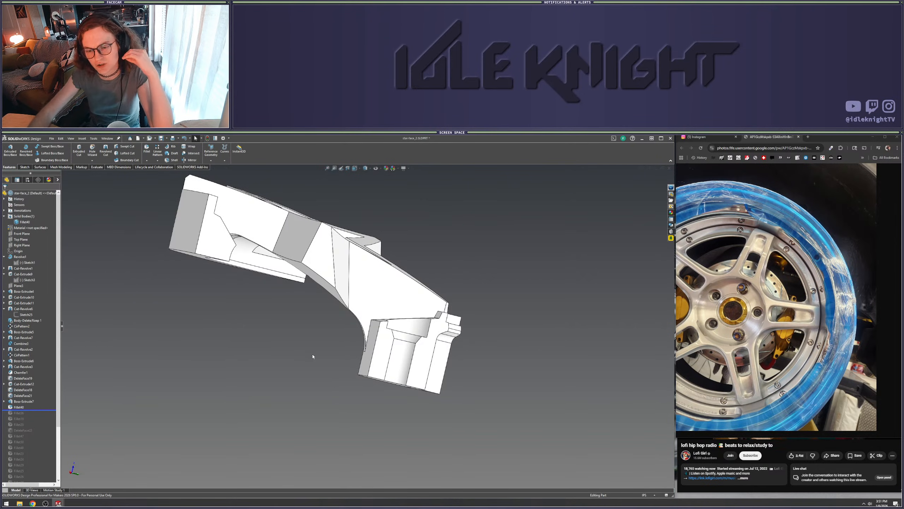
pyautogui.moveTo(337, 346); pyautogui.dragTo(324, 394, button='middle')
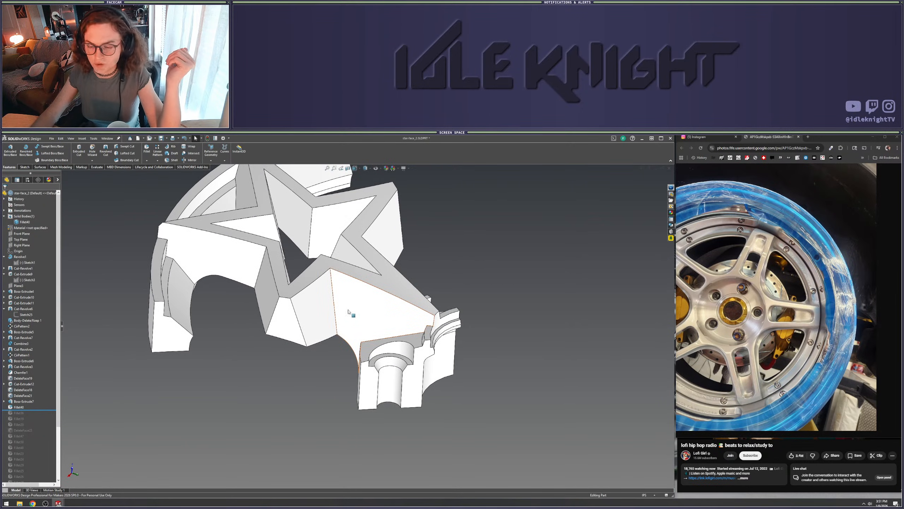
pyautogui.moveTo(344, 345); pyautogui.dragTo(247, 293, button='middle')
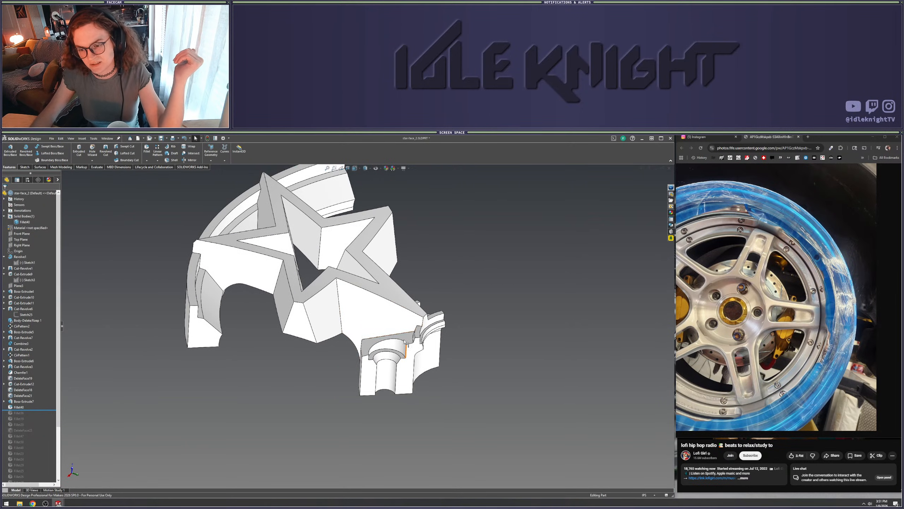
# Examine the star section from the front and side, and roll the feature tree forward past the second fillet after Boss-Extrude7
pyautogui.moveTo(253, 396); pyautogui.dragTo(220, 392, button='middle')
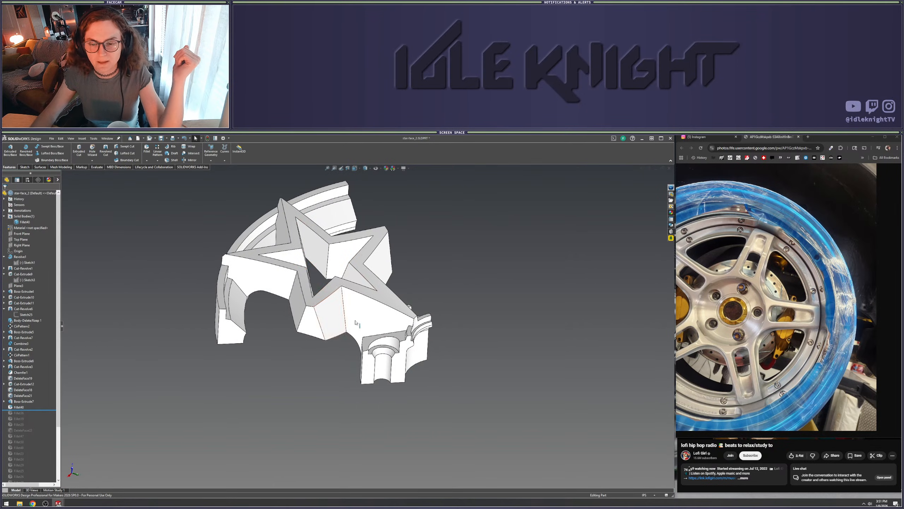
pyautogui.moveTo(430, 345); pyautogui.dragTo(440, 314, button='middle')
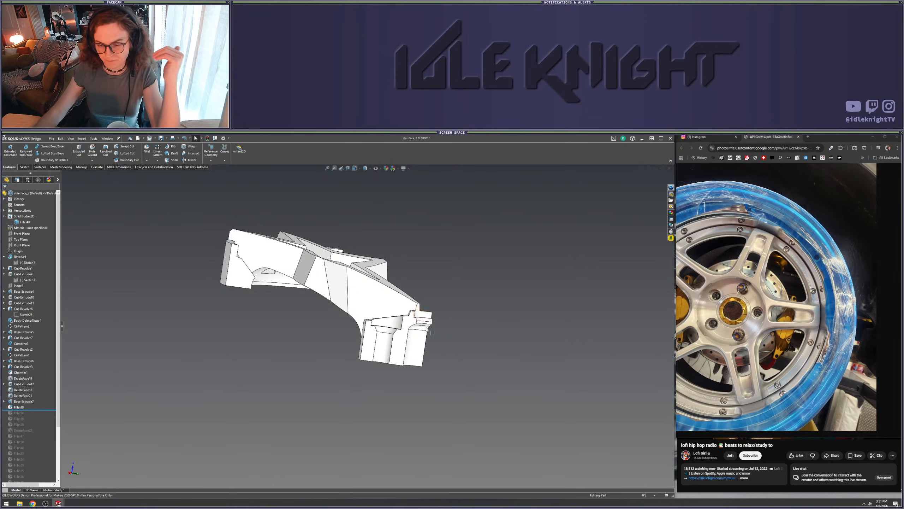
pyautogui.moveTo(351, 356); pyautogui.dragTo(326, 425, button='middle')
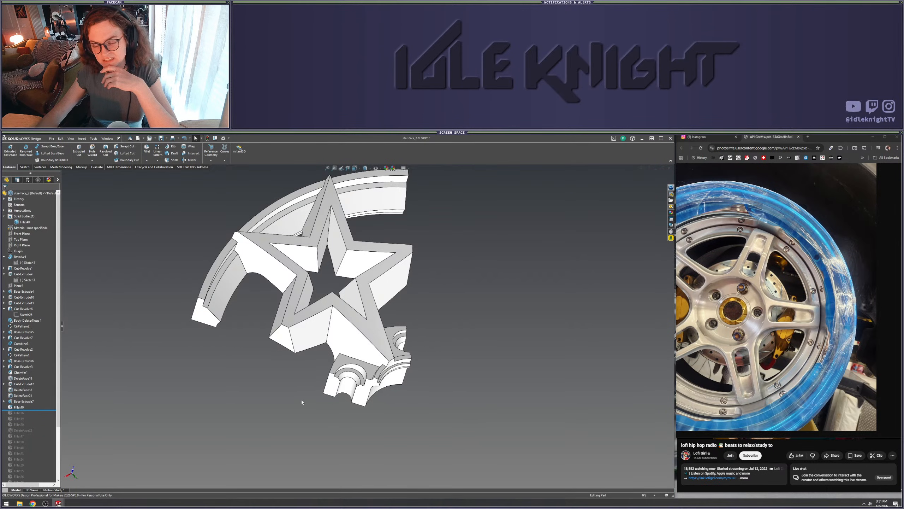
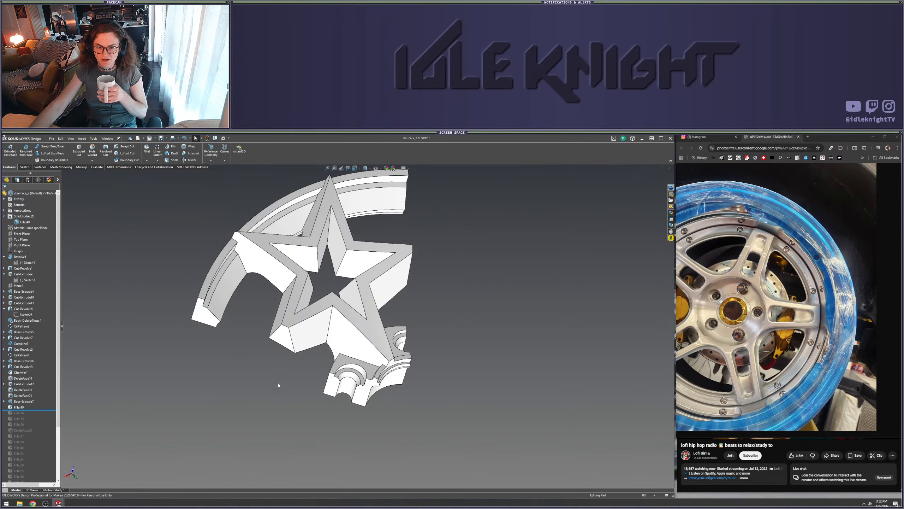
pyautogui.moveTo(41, 410); pyautogui.dragTo(42, 415)
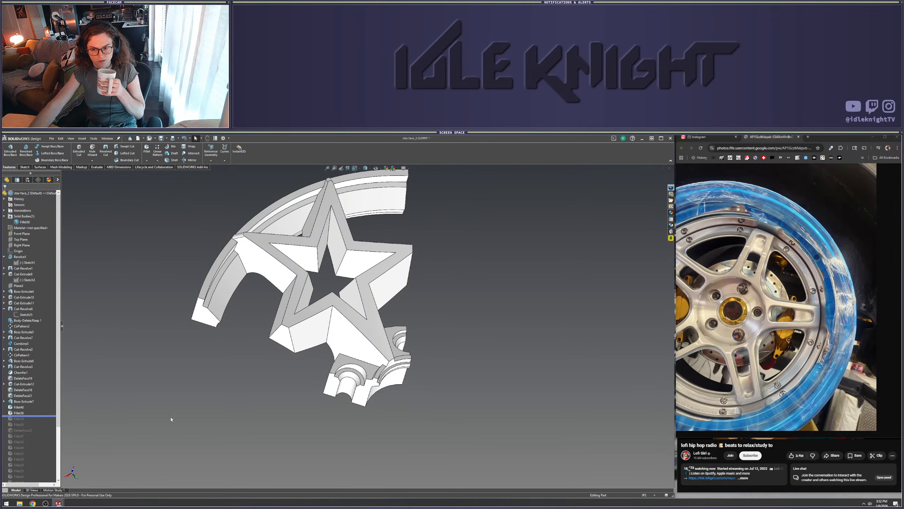
pyautogui.scroll(2, 343, 257)
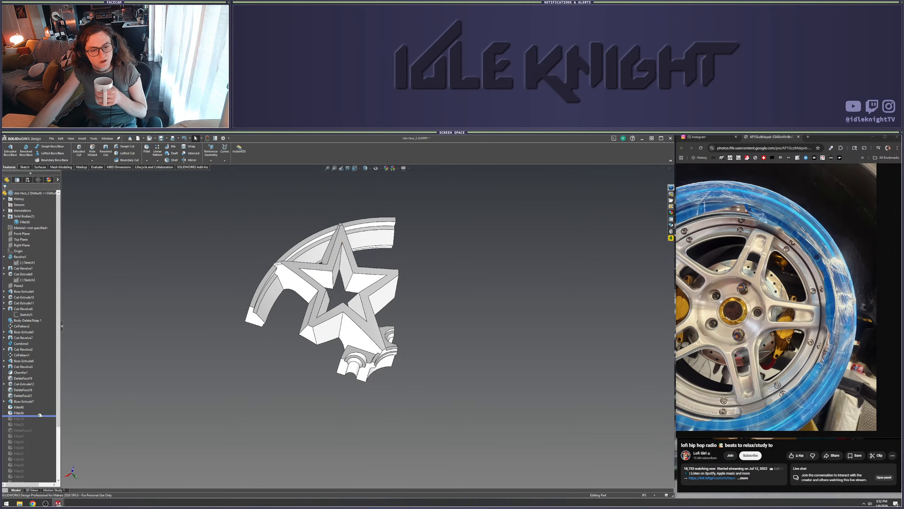
# Roll the feature tree forward past the third fillet and inspect the rounded tips of the star's inner pocket
pyautogui.moveTo(36, 416); pyautogui.dragTo(35, 422)
pyautogui.scroll(-4, 341, 348)
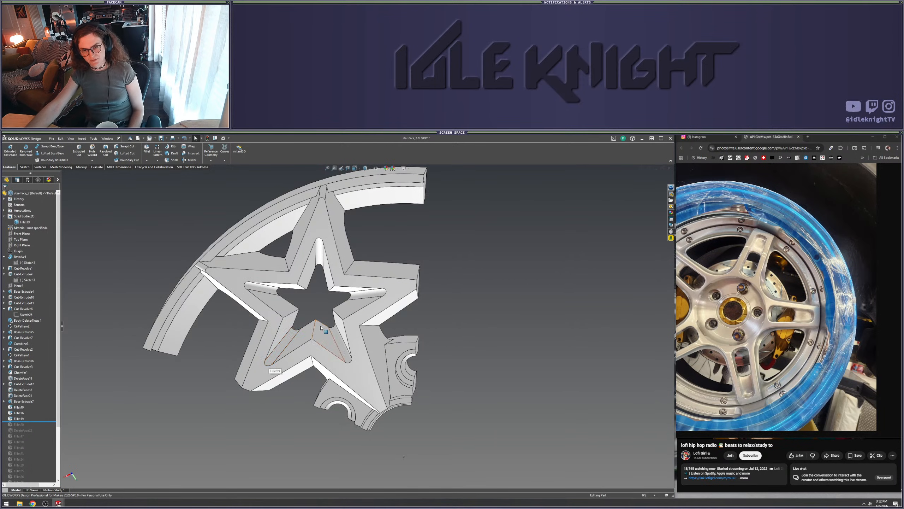
pyautogui.moveTo(322, 309); pyautogui.dragTo(332, 286, button='middle')
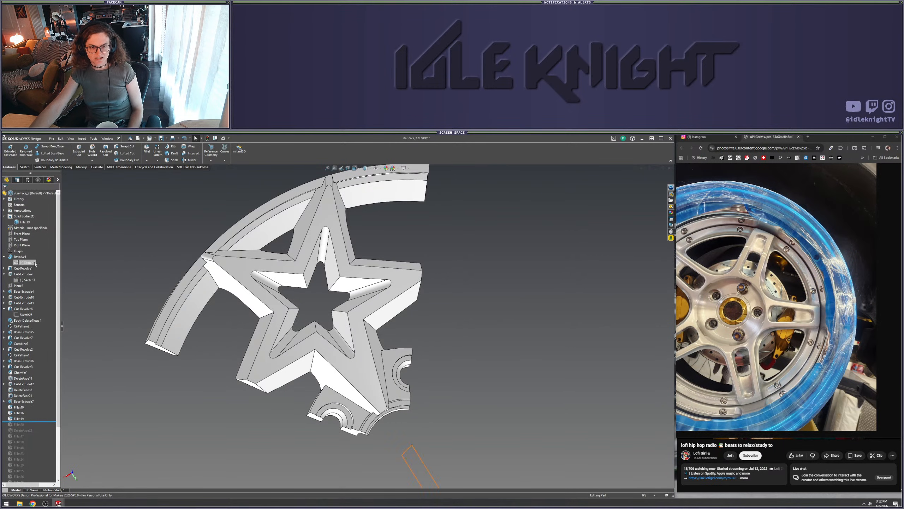
pyautogui.click(25, 221)
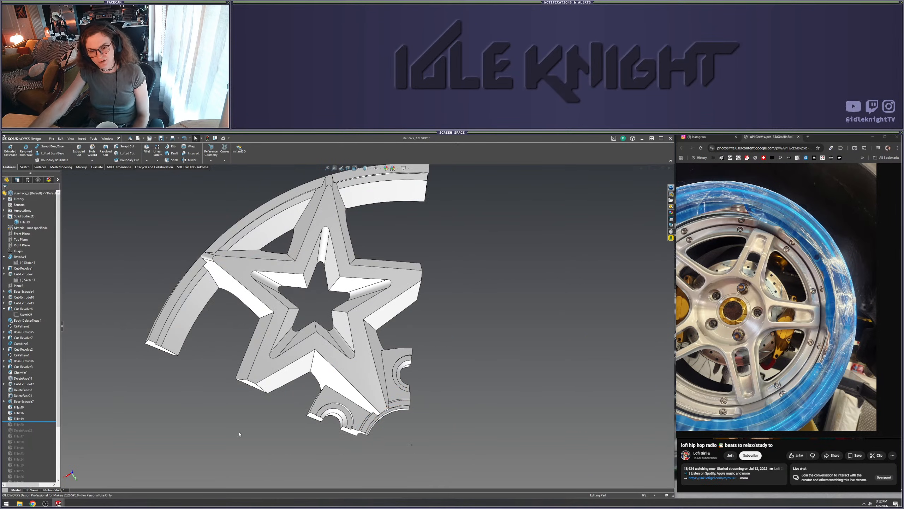
pyautogui.moveTo(409, 307); pyautogui.dragTo(417, 235, button='middle')
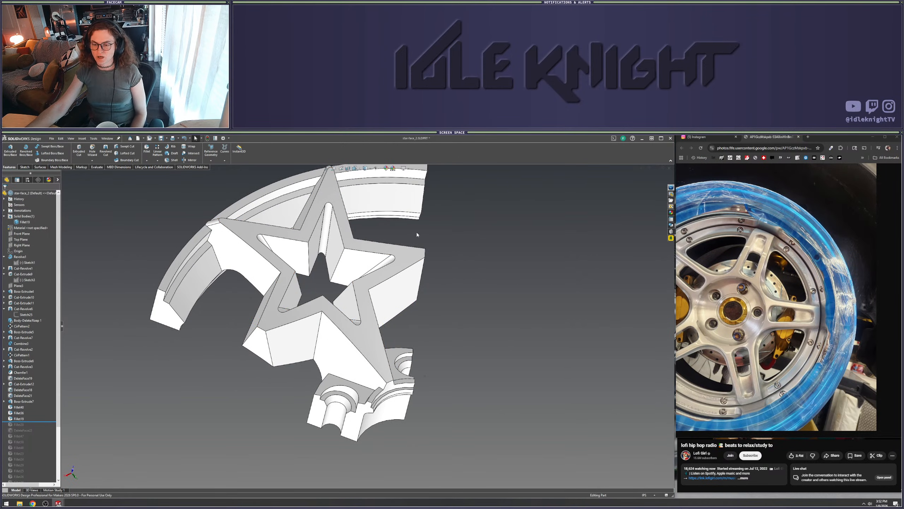
pyautogui.click(313, 335)
pyautogui.click(493, 355)
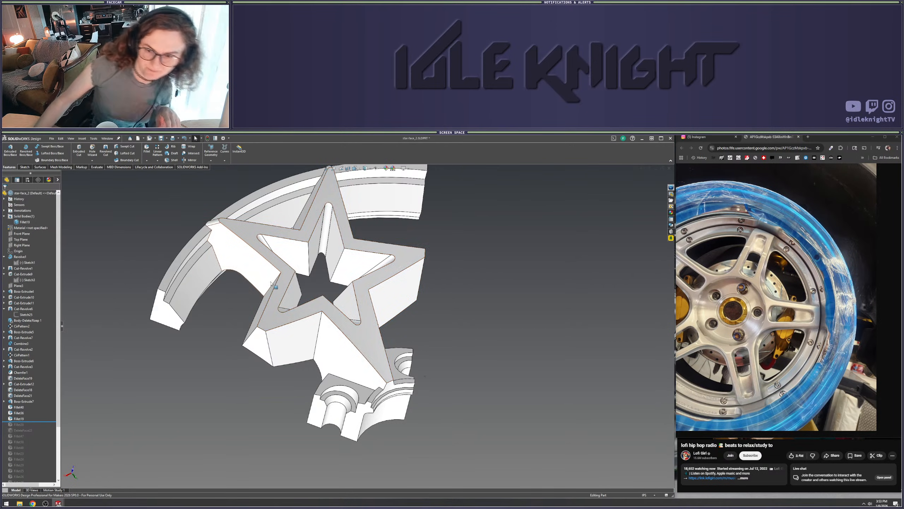
# Select the curved fillet face on the underside near the hub to identify its feature, and inspect the star and rim again
pyautogui.moveTo(349, 335); pyautogui.dragTo(317, 377, button='middle')
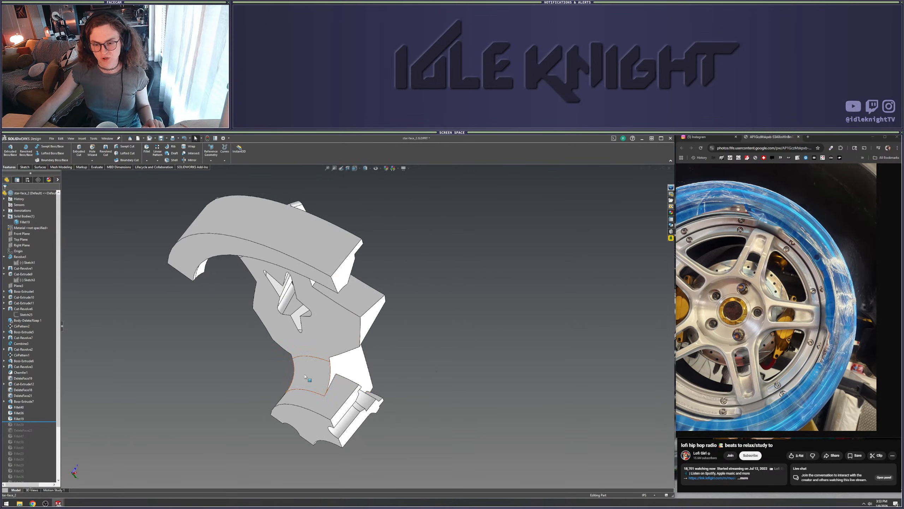
pyautogui.click(317, 377)
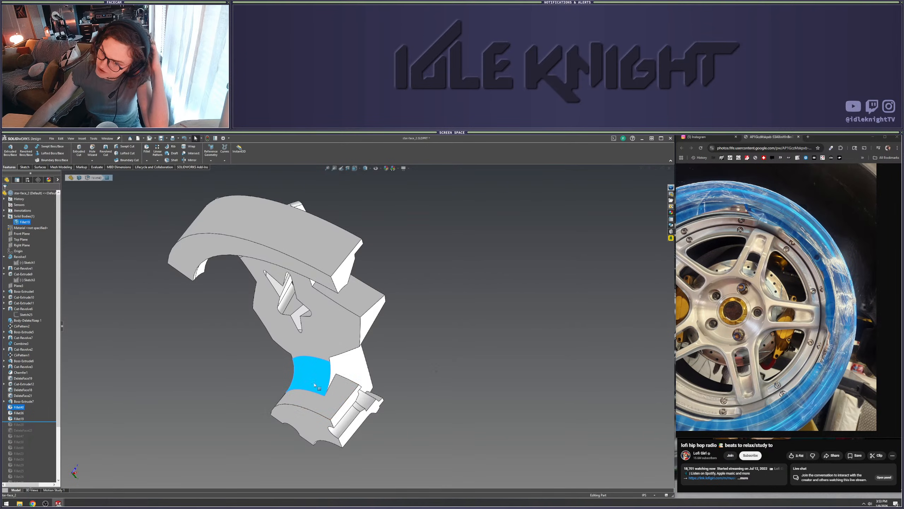
pyautogui.moveTo(318, 387); pyautogui.dragTo(380, 375, button='middle')
pyautogui.click(270, 292)
pyautogui.moveTo(458, 308); pyautogui.dragTo(435, 363, button='middle')
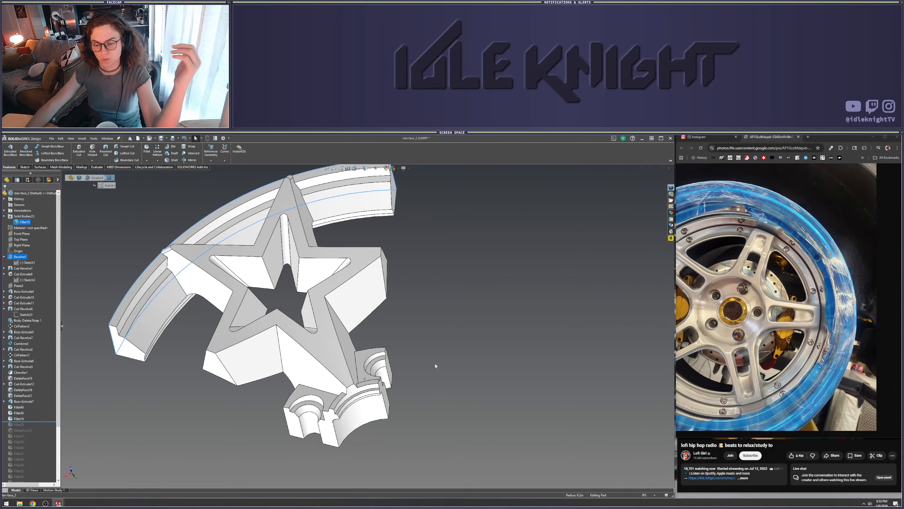
pyautogui.click(436, 364)
pyautogui.click(387, 377)
pyautogui.click(472, 300)
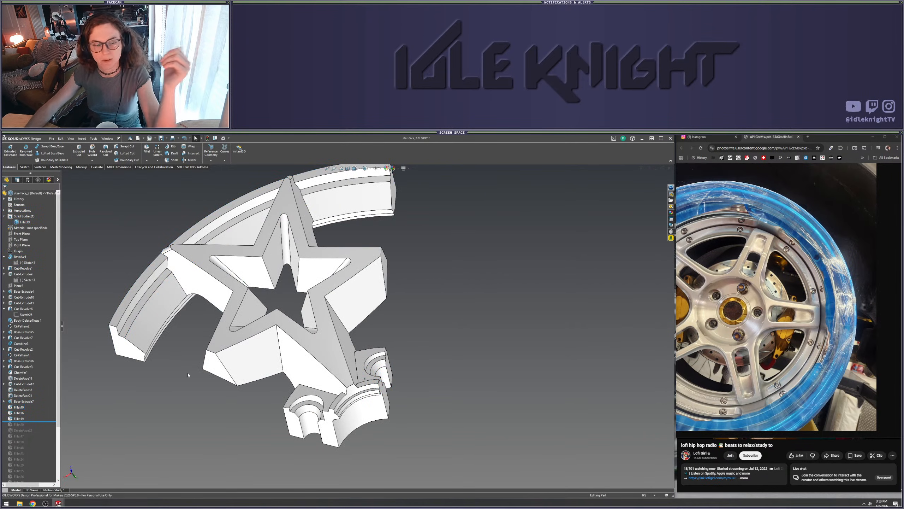
pyautogui.click(161, 386)
pyautogui.moveTo(243, 415); pyautogui.dragTo(251, 408, button='middle')
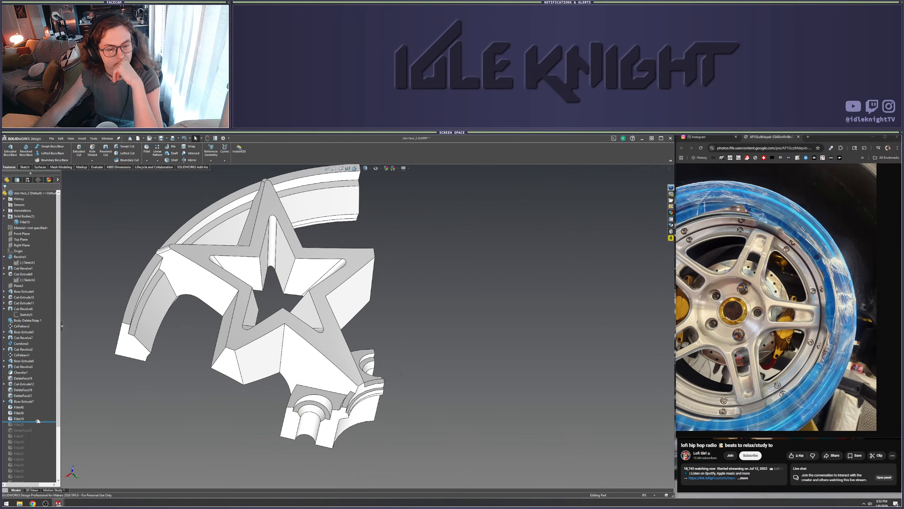
# Roll the feature tree forward past the fourth fillet and inspect the star's rounded inner and outer corners up close
pyautogui.moveTo(38, 421); pyautogui.dragTo(38, 427)
pyautogui.moveTo(222, 424); pyautogui.dragTo(315, 386, button='middle')
pyautogui.scroll(-5, 335, 348)
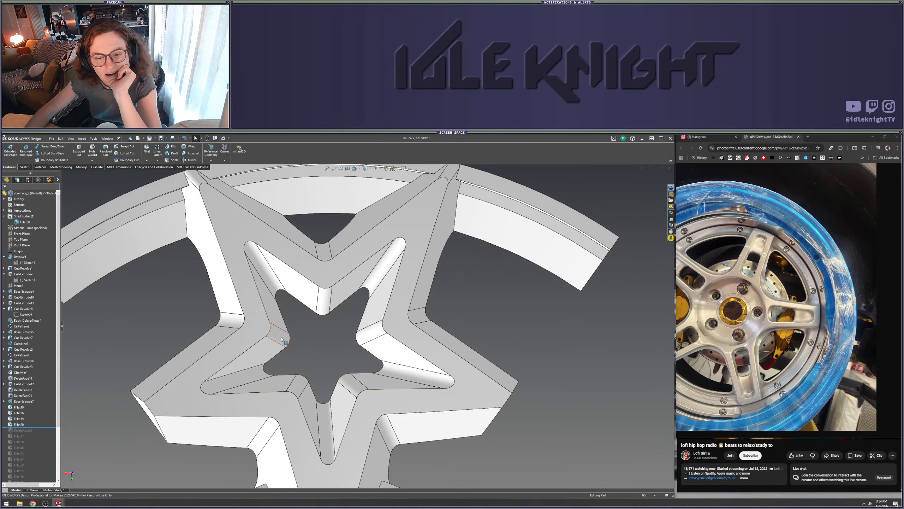
# Open the fourth fillet's definition to review its edges and radius, and close it without changes
pyautogui.click(38, 424)
pyautogui.rightClick(28, 430)
pyautogui.rightClick(18, 424)
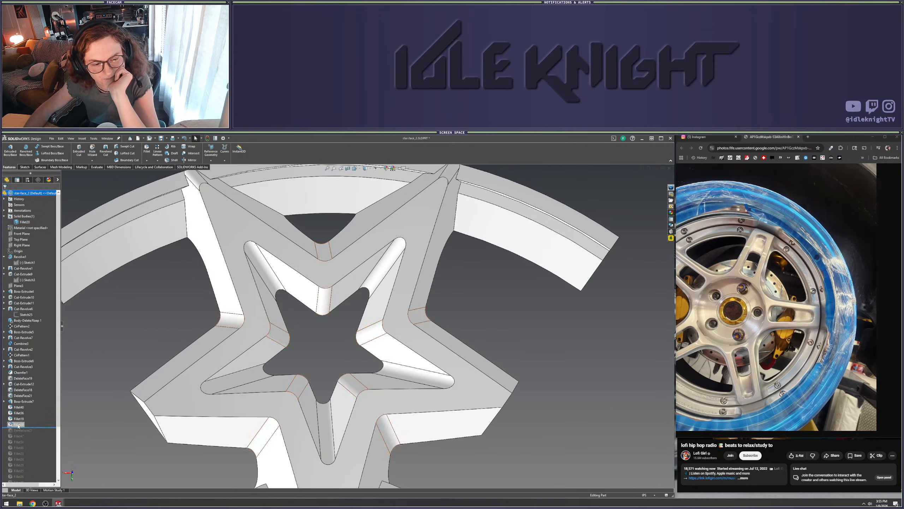
pyautogui.moveTo(299, 352); pyautogui.dragTo(305, 353)
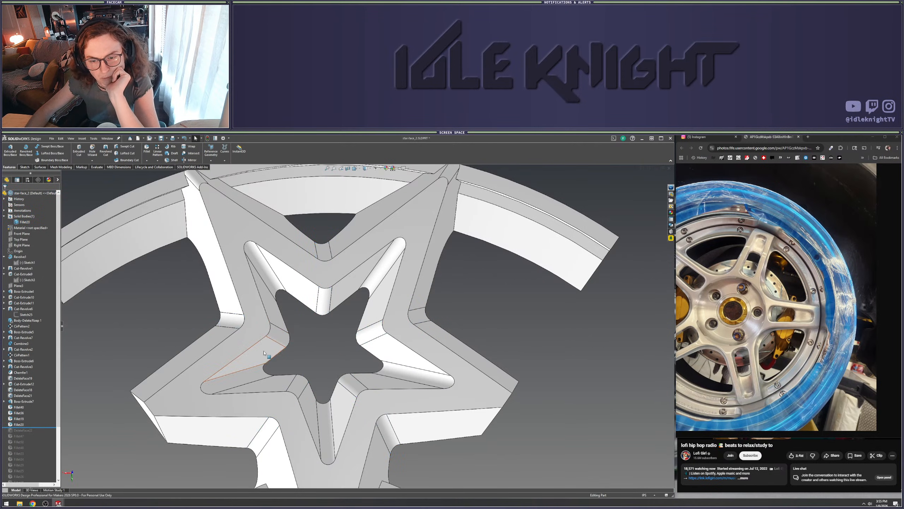
pyautogui.rightClick(16, 427)
pyautogui.click(23, 364)
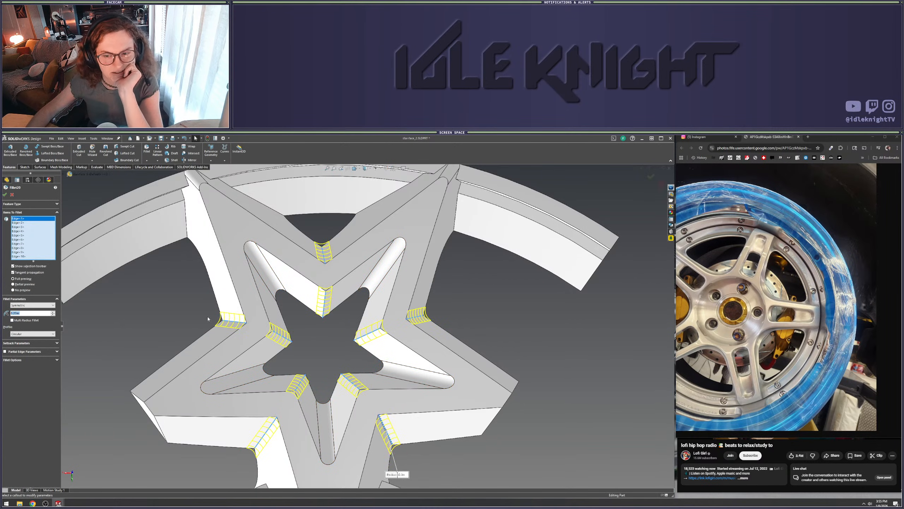
pyautogui.click(12, 195)
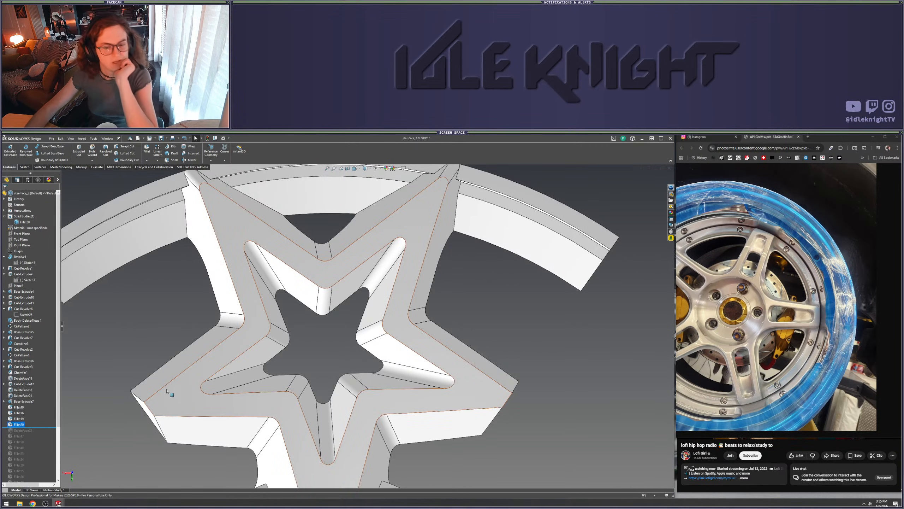
# Roll the feature tree forward past the delete-face feature and the next four fillets, inspecting where the star meets the rim
pyautogui.moveTo(48, 426); pyautogui.dragTo(48, 433)
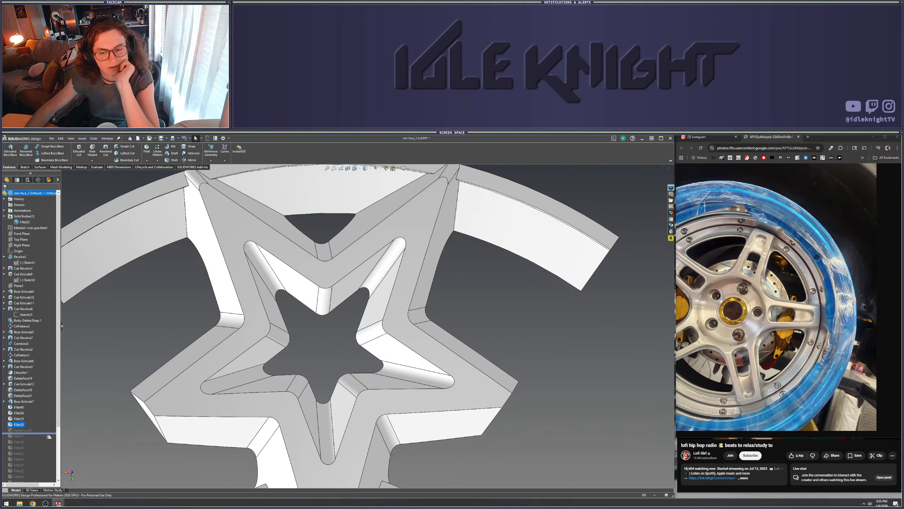
pyautogui.scroll(3, 361, 351)
pyautogui.moveTo(362, 351); pyautogui.dragTo(287, 290, button='middle')
pyautogui.scroll(-4, 287, 290)
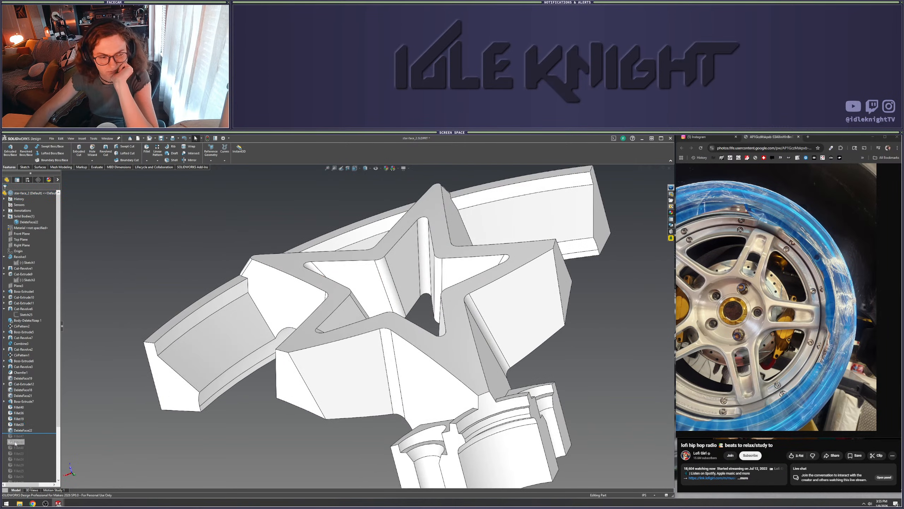
pyautogui.moveTo(38, 433); pyautogui.dragTo(38, 458)
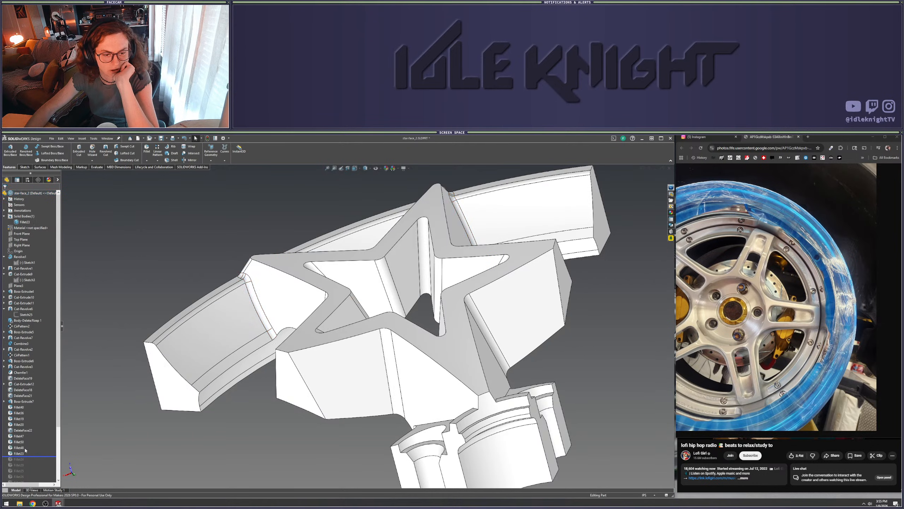
pyautogui.scroll(-4, 10, 384)
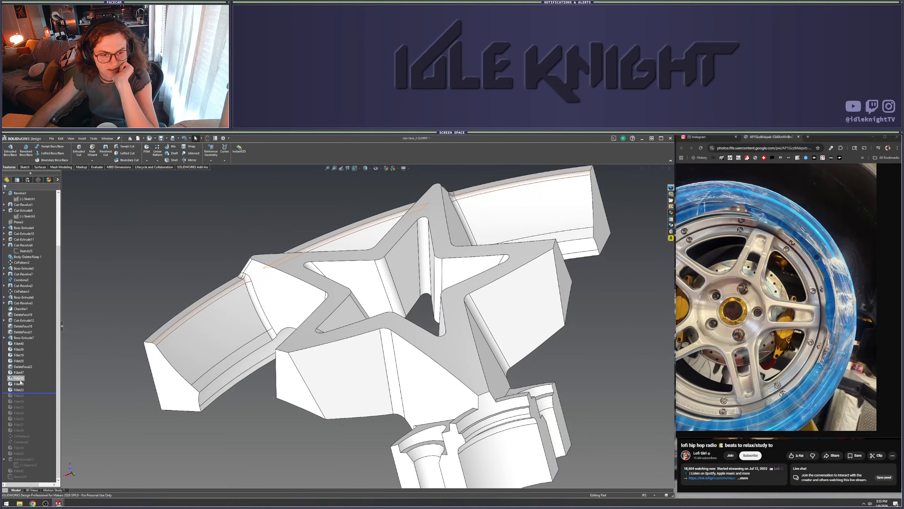
# Roll the feature tree forward to just before the final circular pattern and inspect the filleted star, rim and hub section
pyautogui.moveTo(29, 393); pyautogui.dragTo(30, 433)
pyautogui.scroll(4, 339, 352)
pyautogui.moveTo(338, 351); pyautogui.dragTo(345, 324, button='middle')
pyautogui.scroll(-4, 311, 345)
pyautogui.moveTo(315, 366); pyautogui.dragTo(365, 441, button='middle')
pyautogui.scroll(4, 416, 317)
pyautogui.scroll(-3, 406, 427)
pyautogui.scroll(-4, 347, 459)
pyautogui.scroll(3, 314, 410)
pyautogui.moveTo(314, 407); pyautogui.dragTo(377, 378, button='middle')
pyautogui.scroll(2, 417, 345)
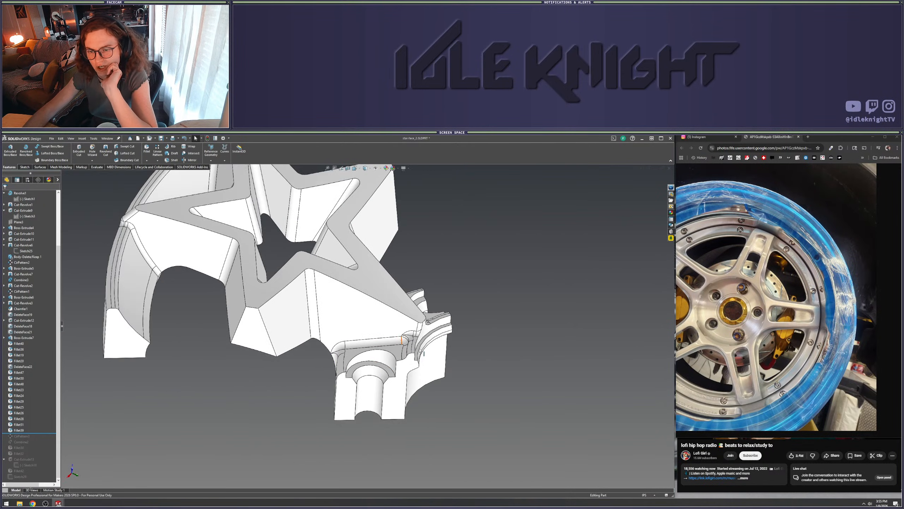
pyautogui.scroll(2, 410, 351)
pyautogui.scroll(-1, 233, 269)
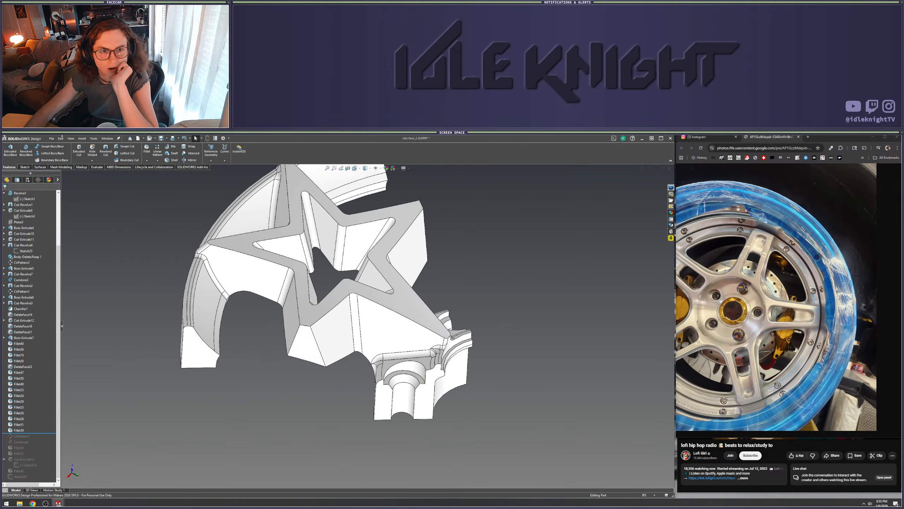
# Set the display style to Shaded without edges and examine the filleted wheel section from several angles
pyautogui.click(71, 138)
pyautogui.moveTo(91, 162)
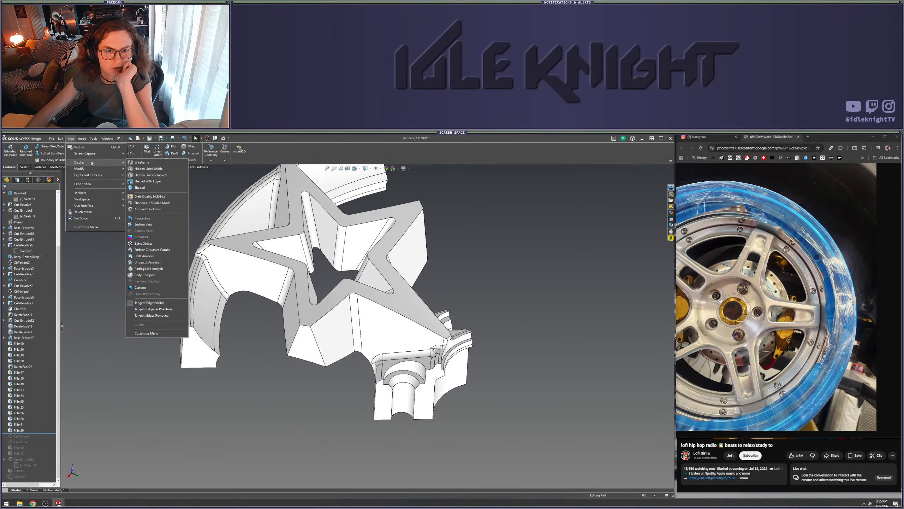
pyautogui.click(140, 187)
pyautogui.scroll(2, 352, 250)
pyautogui.moveTo(352, 250); pyautogui.dragTo(374, 314, button='middle')
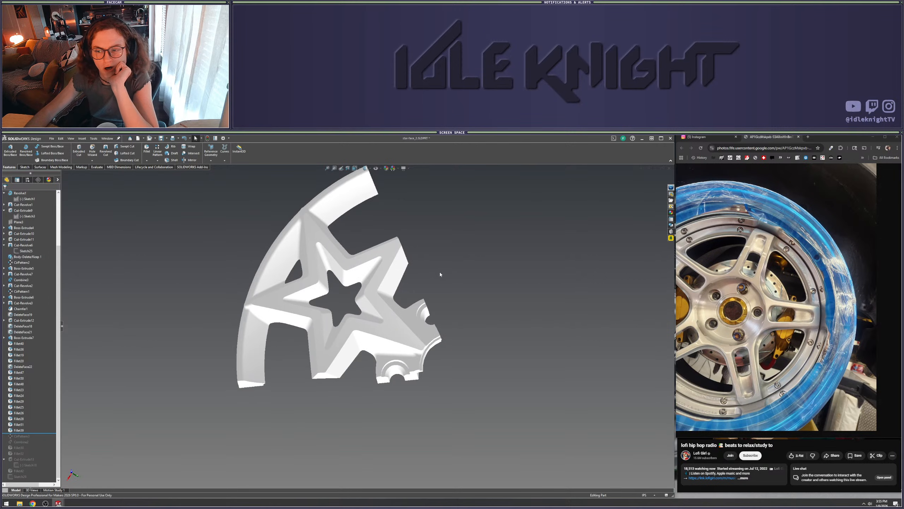
pyautogui.scroll(1, 428, 303)
pyautogui.moveTo(427, 303); pyautogui.dragTo(423, 255, button='middle')
pyautogui.moveTo(289, 290); pyautogui.dragTo(322, 402, button='middle')
pyautogui.scroll(-5, 210, 237)
pyautogui.scroll(5, 363, 328)
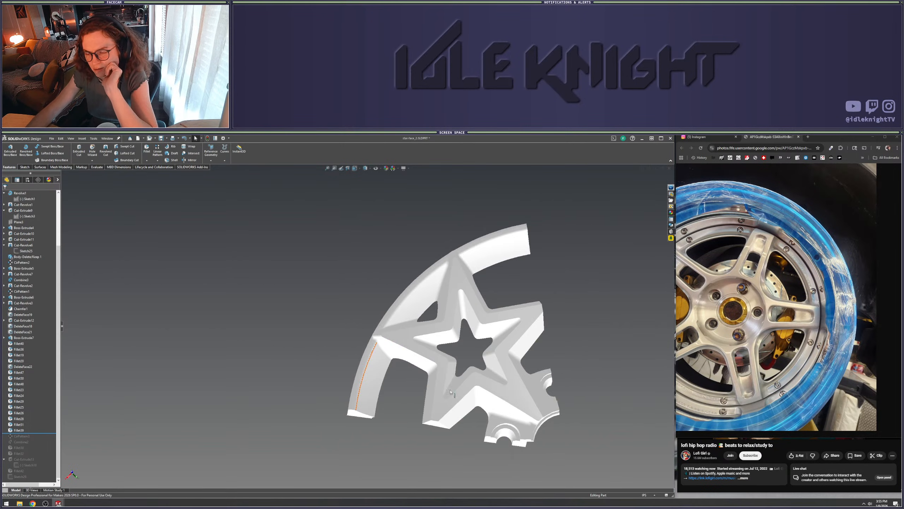
pyautogui.keyDown('ctrl'); pyautogui.moveTo(553, 419); pyautogui.dragTo(401, 372, button='middle'); pyautogui.keyUp('ctrl')
pyautogui.scroll(-1, 402, 372)
pyautogui.moveTo(304, 405); pyautogui.dragTo(363, 332, button='middle')
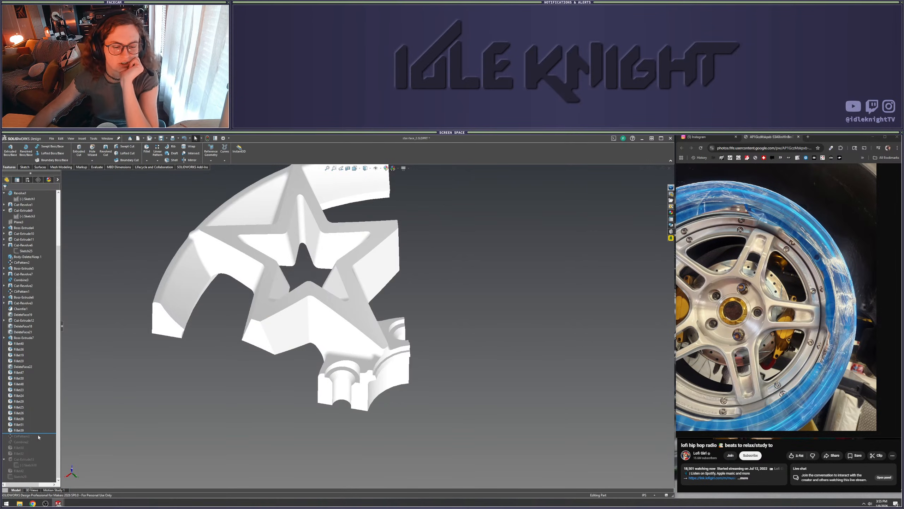
# Restore the Shaded With Edges display and roll the feature tree forward past the circular pattern and Combine features
pyautogui.click(71, 138)
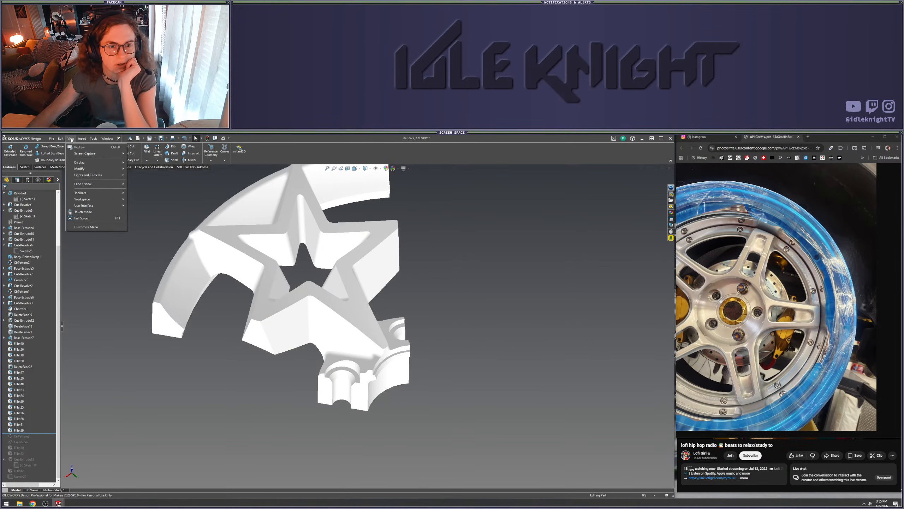
pyautogui.moveTo(91, 162)
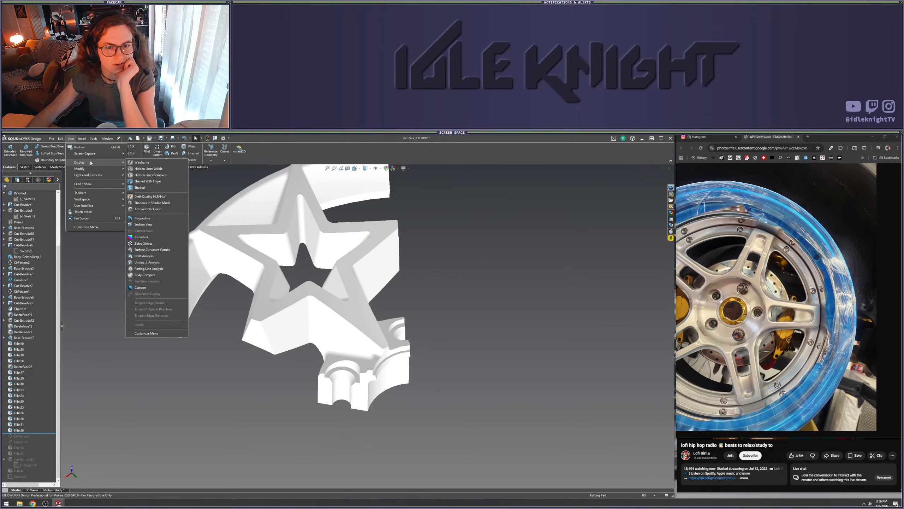
pyautogui.click(135, 182)
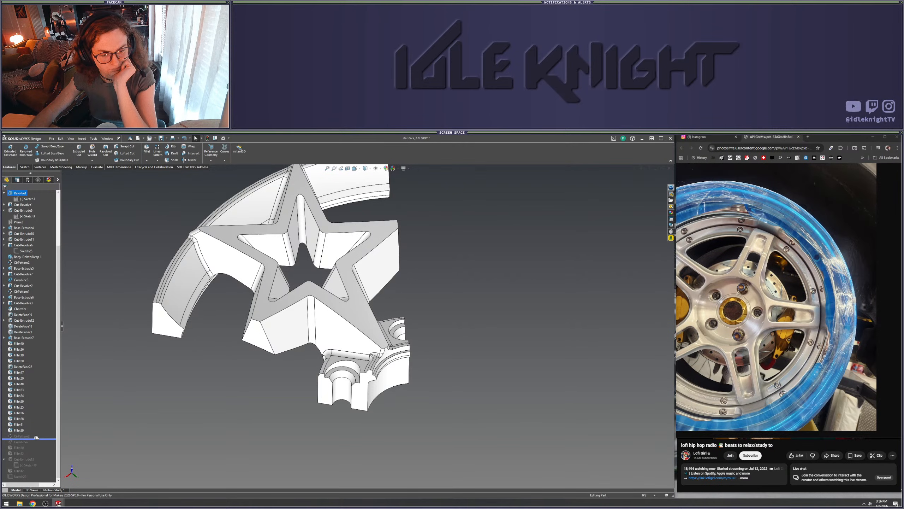
pyautogui.moveTo(36, 437); pyautogui.dragTo(36, 444)
pyautogui.scroll(5, 320, 409)
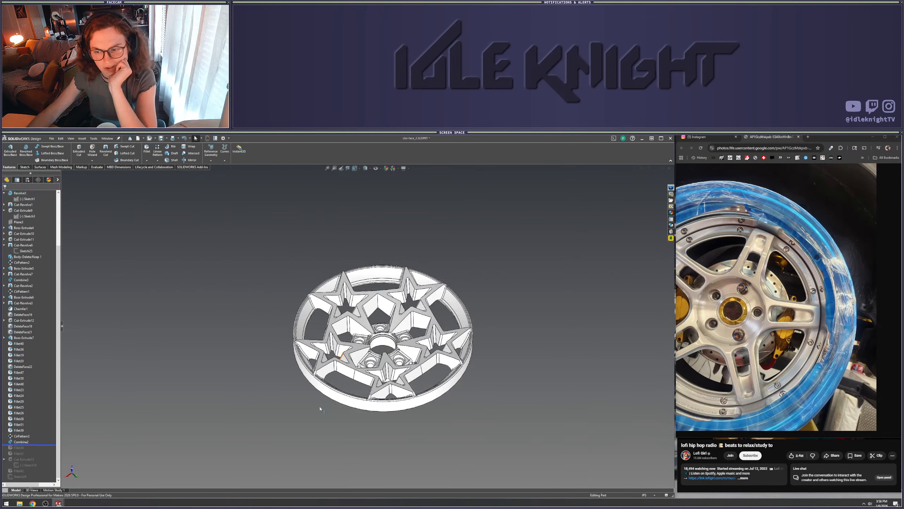
# Roll the wheel face's feature history forward past the two fillets that follow the last Combine feature
pyautogui.moveTo(406, 360); pyautogui.dragTo(425, 379, button='middle')
pyautogui.scroll(-4, 391, 337)
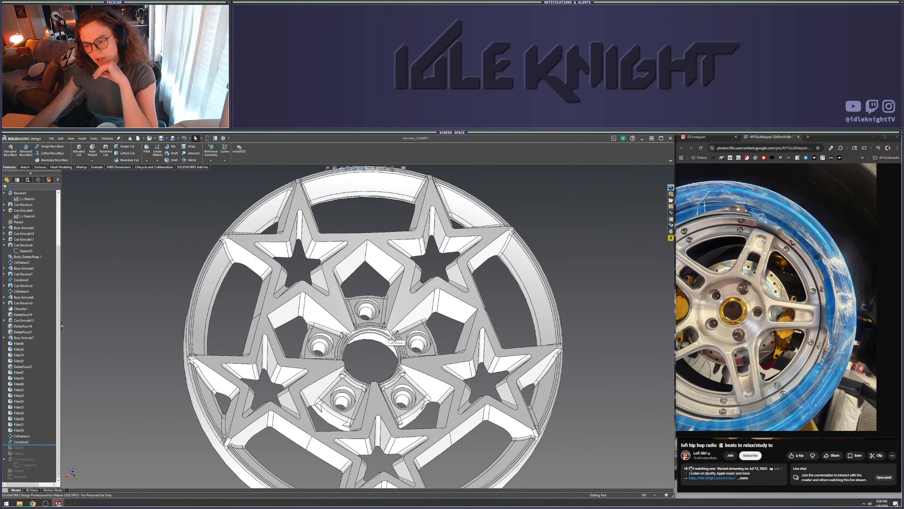
pyautogui.moveTo(42, 444); pyautogui.dragTo(43, 457)
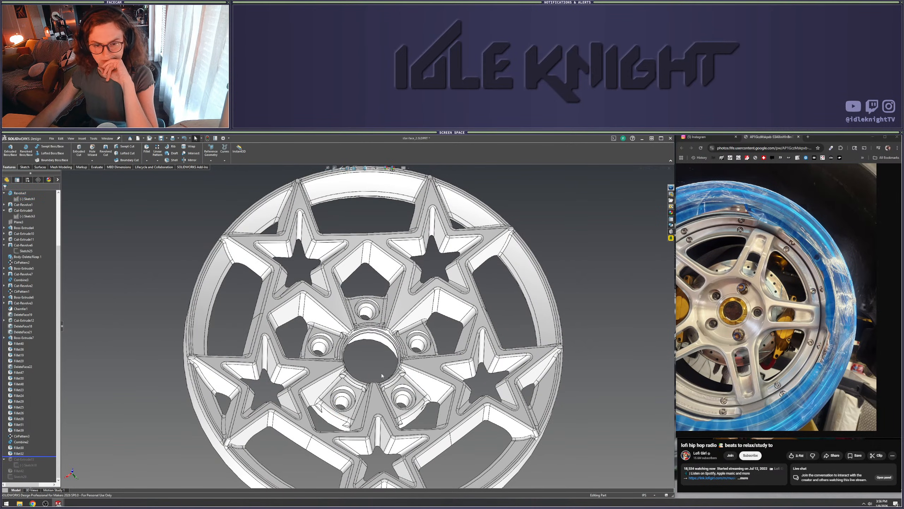
# Examine the restored edge fillets on the star spokes and around the hub of the wheel face
pyautogui.scroll(3, 381, 373)
pyautogui.moveTo(443, 341); pyautogui.dragTo(405, 369, button='middle')
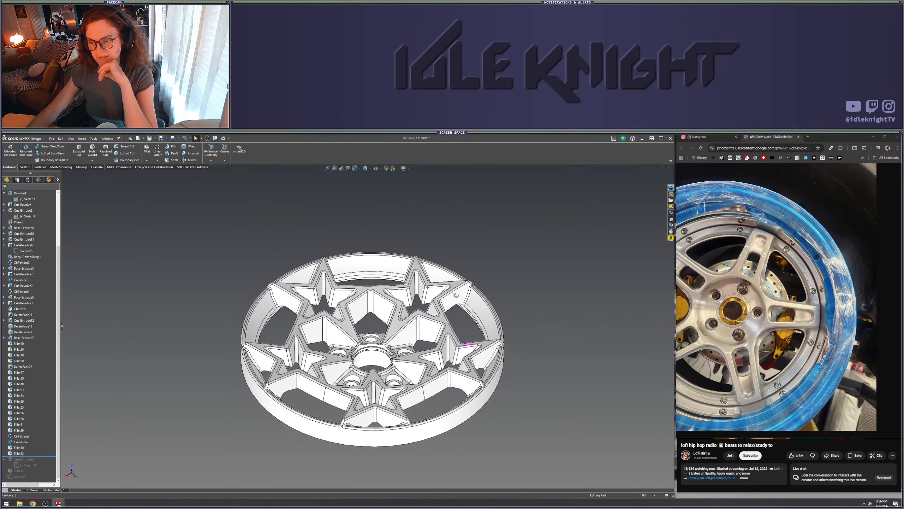
pyautogui.scroll(-5, 405, 369)
pyautogui.click(405, 369)
pyautogui.click(404, 368)
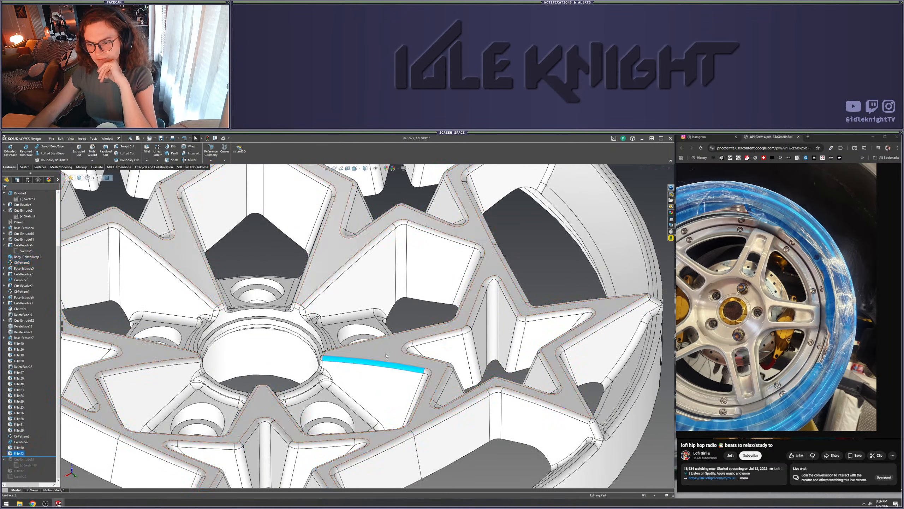
pyautogui.click(404, 343)
pyautogui.scroll(6, 404, 343)
pyautogui.click(406, 343)
pyautogui.moveTo(406, 343)
pyautogui.mouseDown(button='middle')
pyautogui.moveTo(421, 367)
pyautogui.moveTo(417, 341)
pyautogui.mouseUp(button='middle')
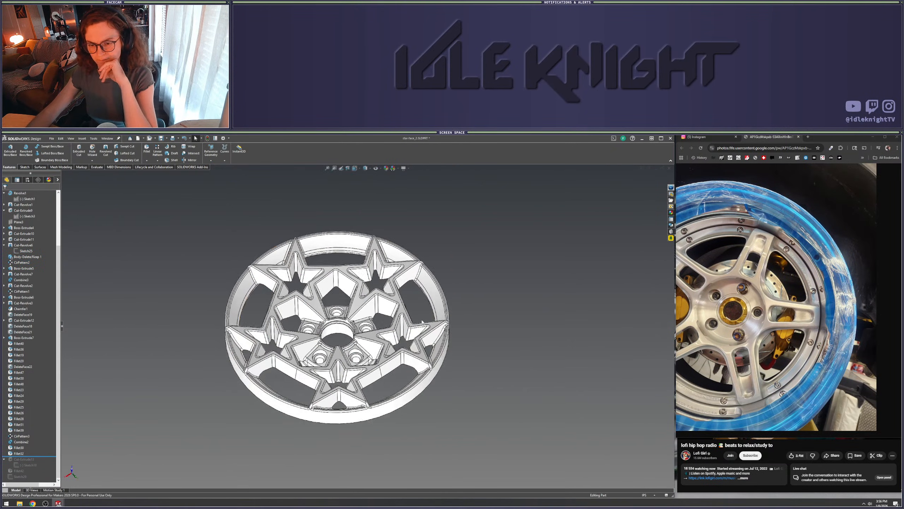
pyautogui.scroll(-4, 324, 364)
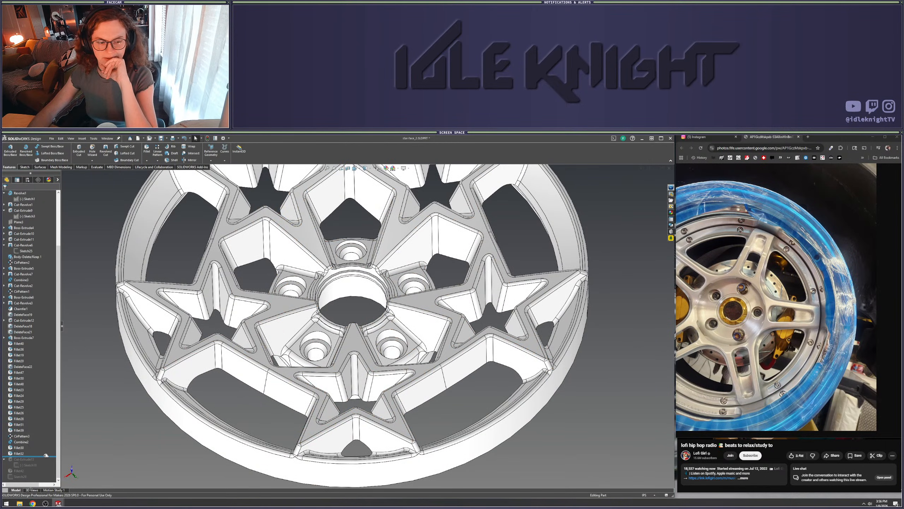
# Roll the feature history forward past the last extruded cut and its fillet, stopping before the final sketch
pyautogui.moveTo(46, 456); pyautogui.dragTo(46, 474)
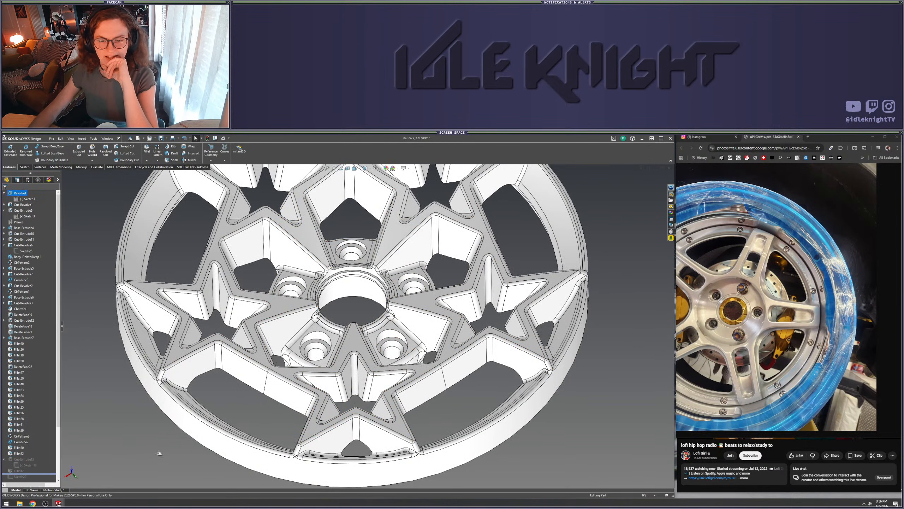
pyautogui.scroll(-3, 387, 320)
pyautogui.moveTo(378, 320); pyautogui.dragTo(342, 297, button='middle')
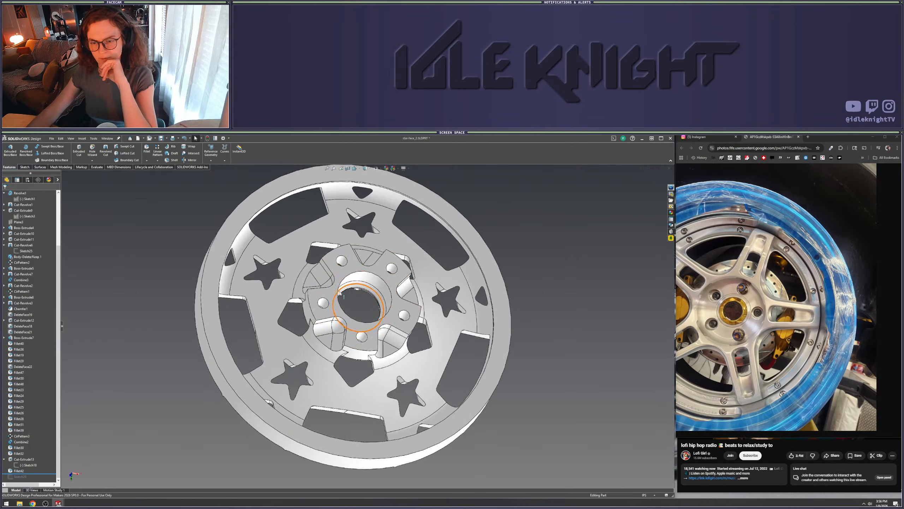
# Examine the pocket cuts and their rounded faces between the bolt holes on the back of the hub
pyautogui.scroll(-6, 320, 296)
pyautogui.moveTo(280, 295); pyautogui.dragTo(310, 249, button='middle')
pyautogui.scroll(3, 374, 317)
pyautogui.moveTo(375, 317); pyautogui.dragTo(357, 278, button='middle')
pyautogui.scroll(-2, 315, 341)
pyautogui.moveTo(316, 340); pyautogui.dragTo(319, 357, button='middle')
pyautogui.click(311, 361)
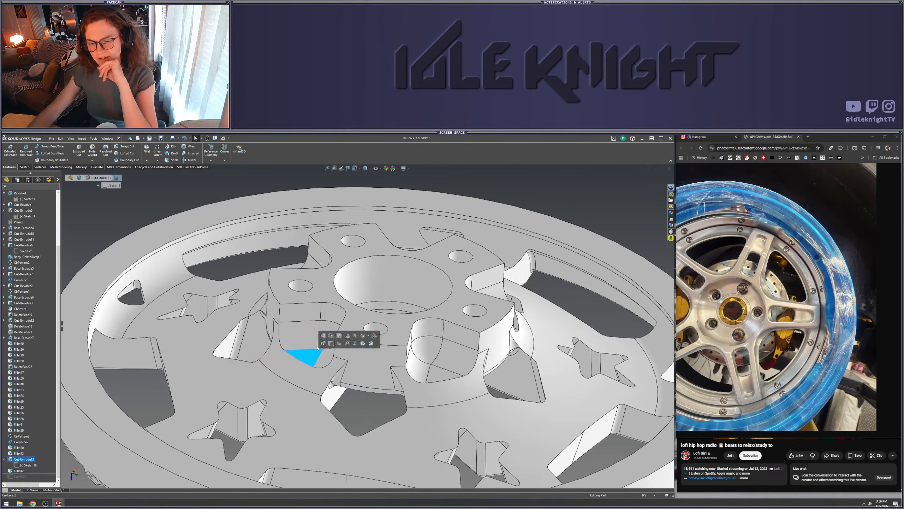
pyautogui.click(323, 313)
pyautogui.click(307, 313)
pyautogui.click(328, 317)
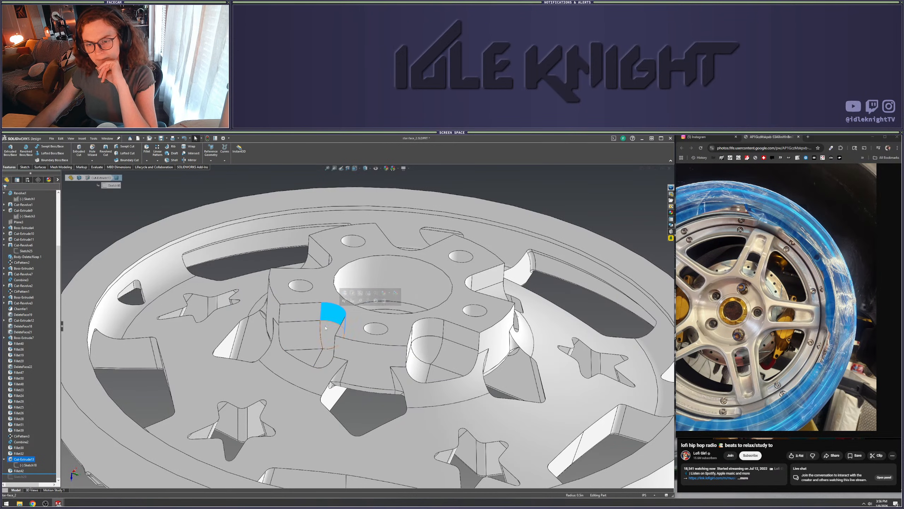
pyautogui.scroll(3, 367, 326)
pyautogui.click(264, 208)
pyautogui.moveTo(264, 208); pyautogui.dragTo(373, 350, button='middle')
pyautogui.scroll(-4, 373, 348)
pyautogui.scroll(-2, 373, 348)
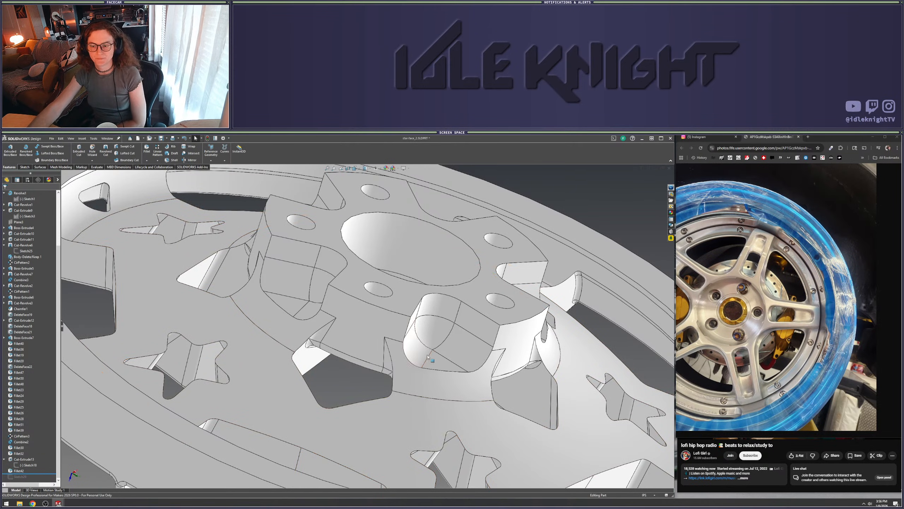
pyautogui.click(451, 366)
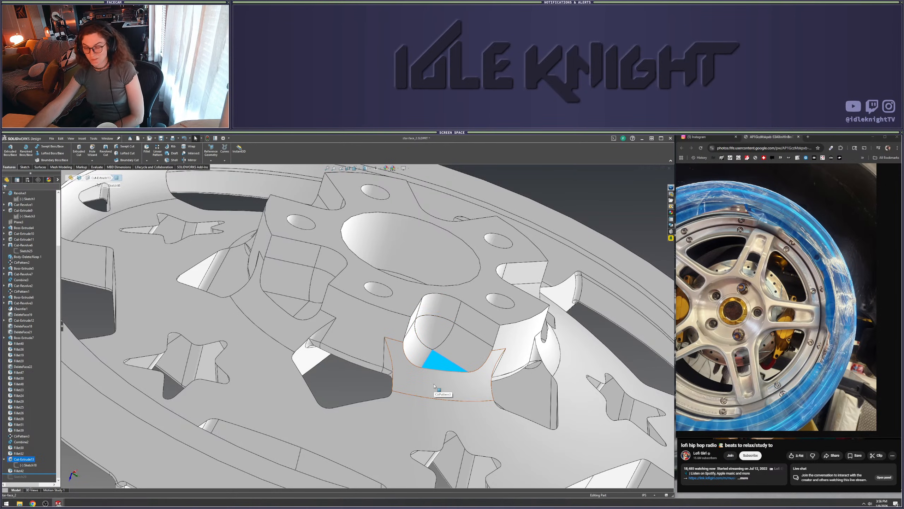
pyautogui.click(444, 338)
pyautogui.press('Escape')
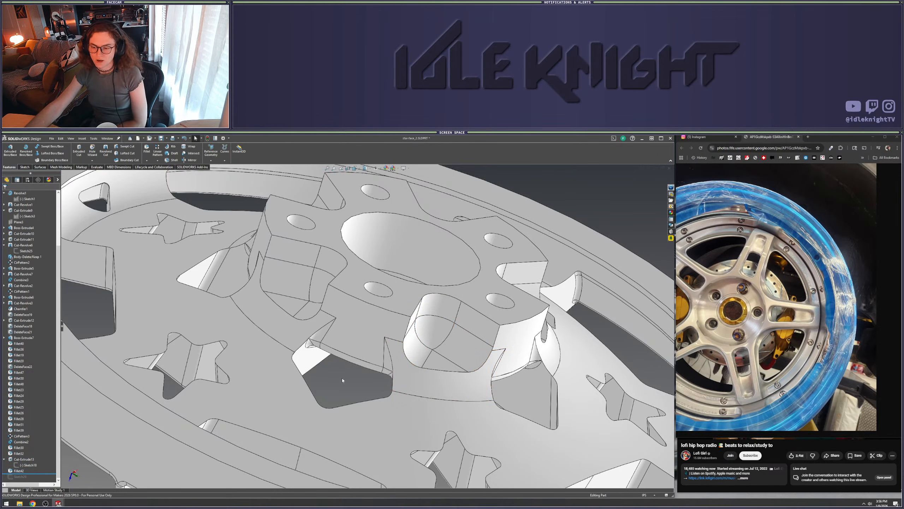
pyautogui.scroll(2, 347, 363)
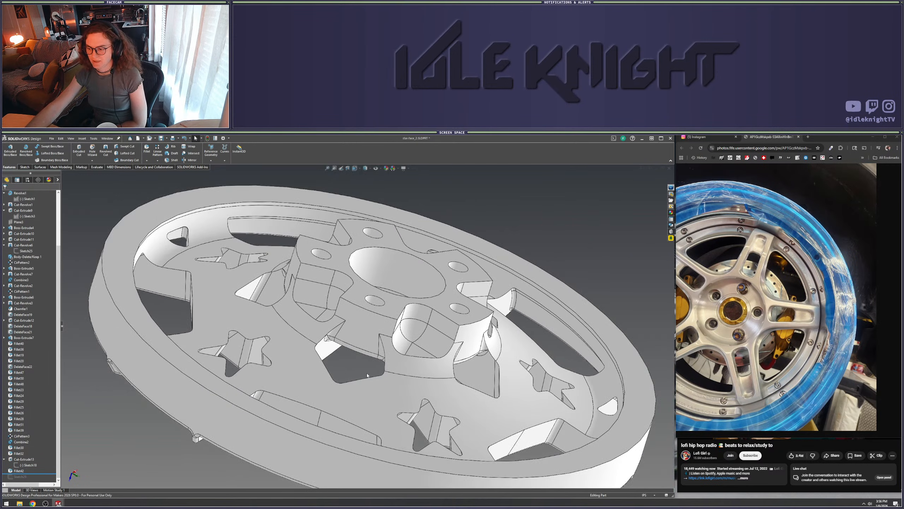
pyautogui.scroll(3, 367, 372)
# Examine the front of the wheel face from several angles, checking the stars, hub, windows and outer rim
pyautogui.moveTo(367, 371); pyautogui.dragTo(380, 413, button='middle')
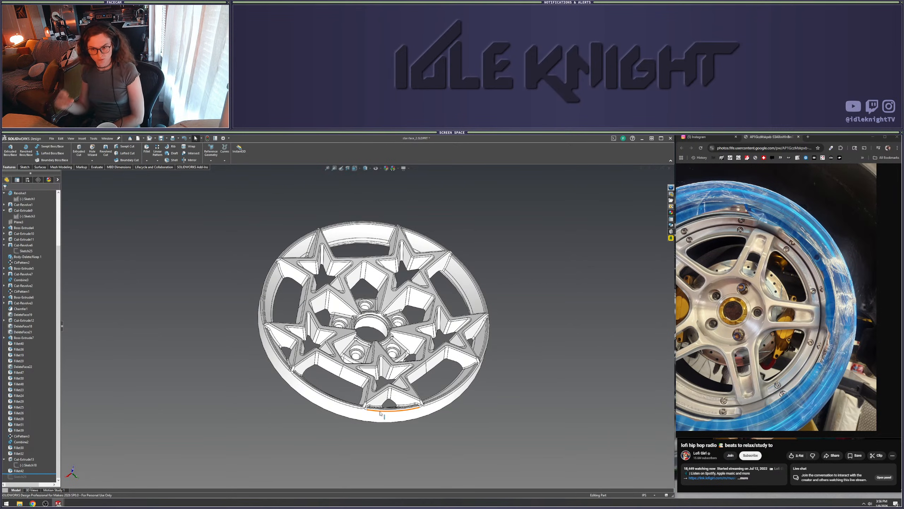
pyautogui.scroll(2, 357, 362)
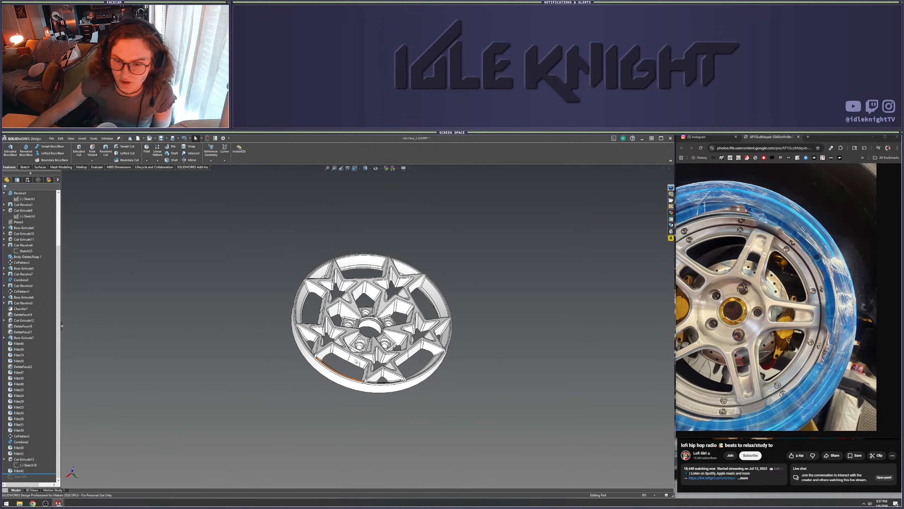
pyautogui.scroll(-3, 356, 362)
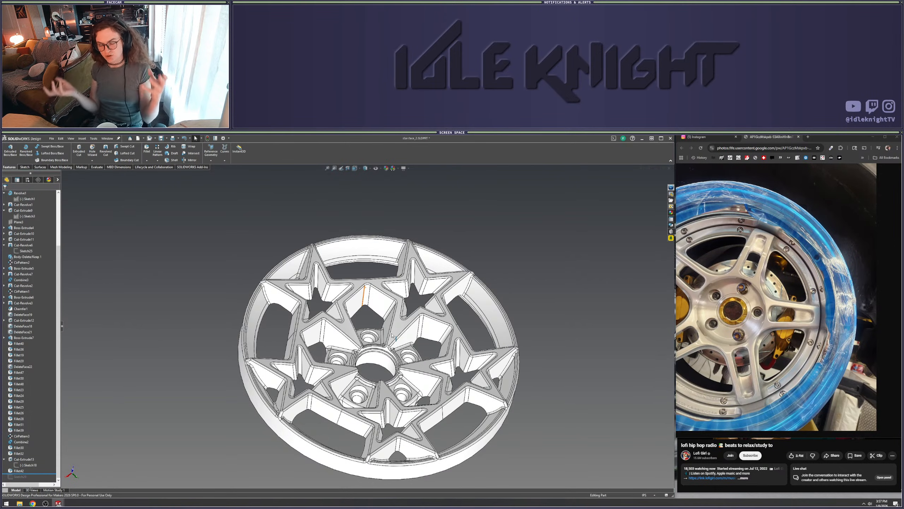
pyautogui.click(326, 411)
pyautogui.click(336, 431)
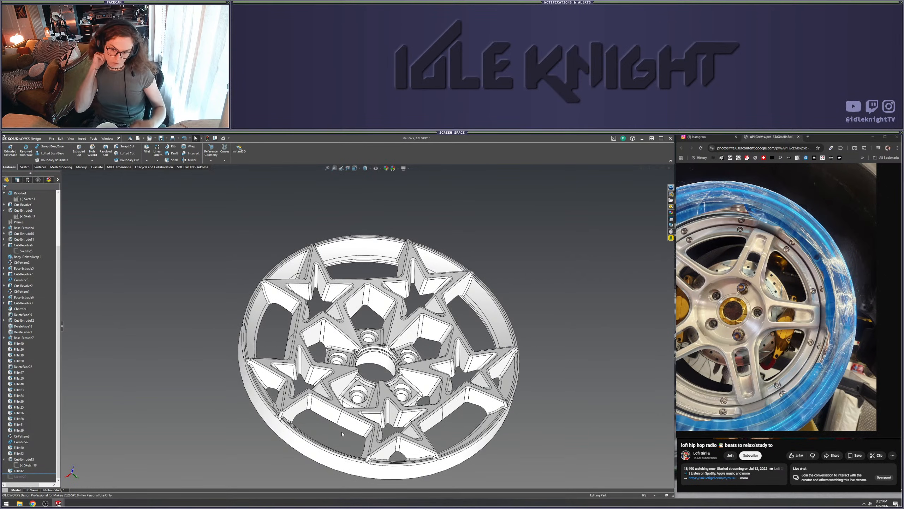
pyautogui.moveTo(358, 399); pyautogui.dragTo(381, 383, button='middle')
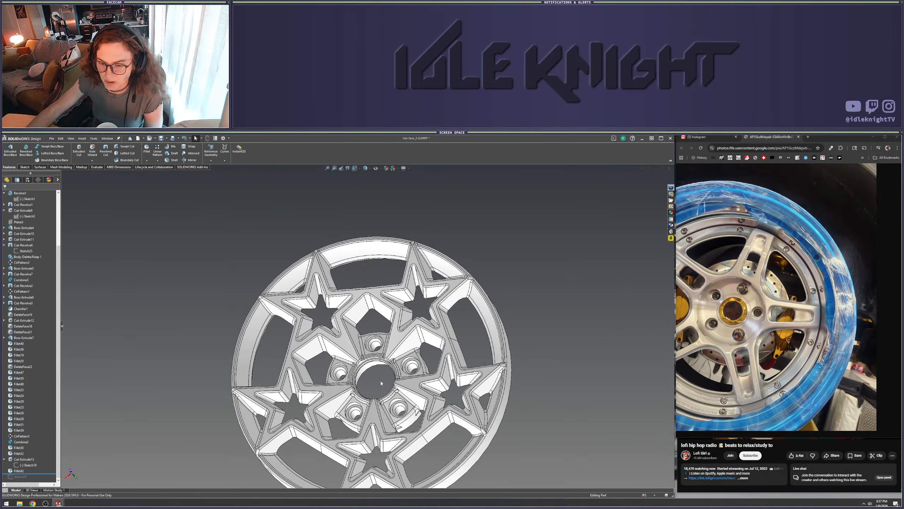
pyautogui.moveTo(435, 351); pyautogui.dragTo(440, 406, button='middle')
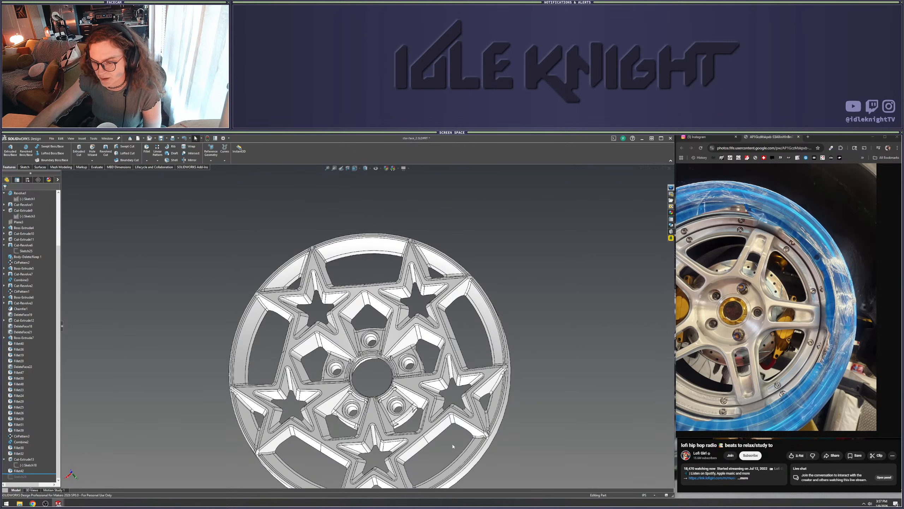
pyautogui.scroll(3, 453, 446)
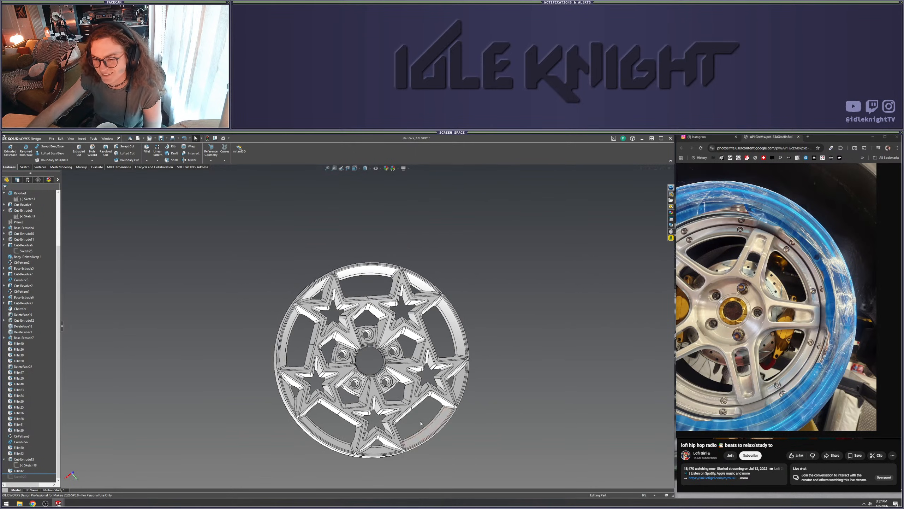
pyautogui.scroll(-4, 420, 423)
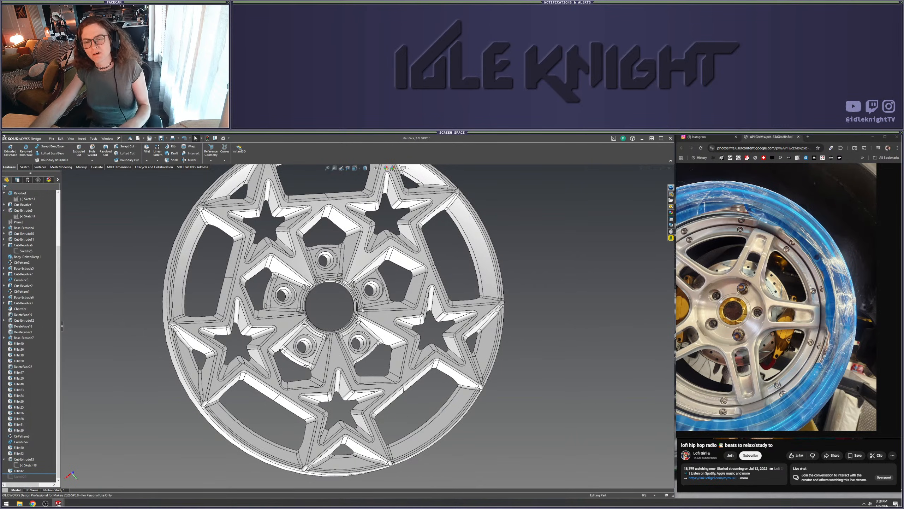
pyautogui.scroll(3, 403, 408)
pyautogui.moveTo(402, 408); pyautogui.dragTo(267, 292, button='middle')
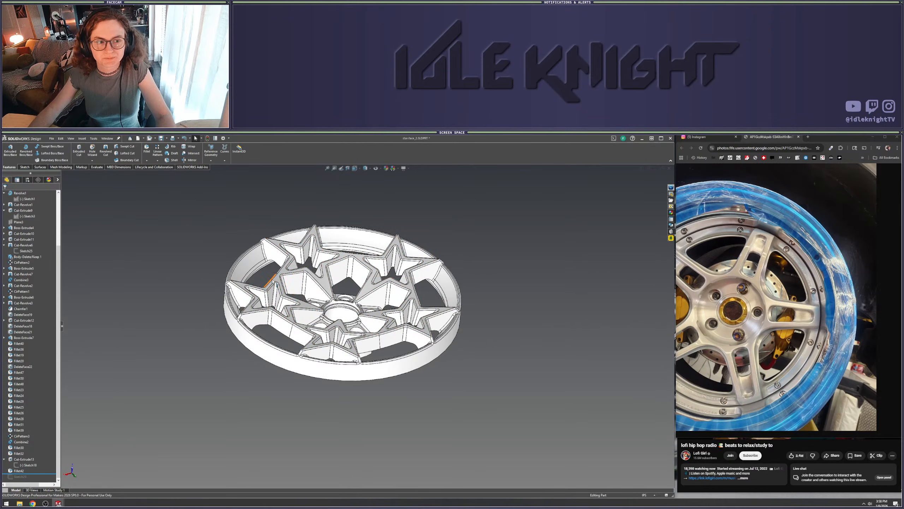
pyautogui.moveTo(267, 278); pyautogui.dragTo(290, 254, button='middle')
pyautogui.scroll(-5, 275, 365)
pyautogui.scroll(2, 374, 303)
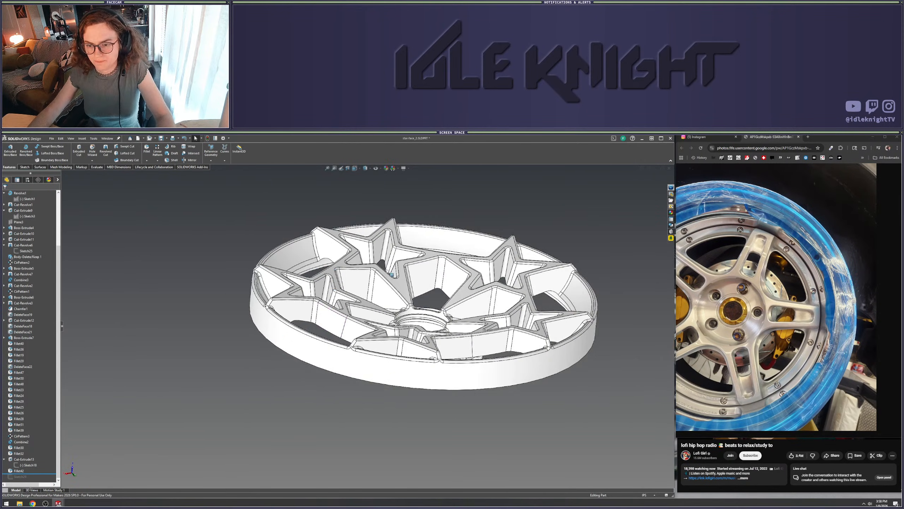
pyautogui.moveTo(474, 255); pyautogui.dragTo(518, 299, button='middle')
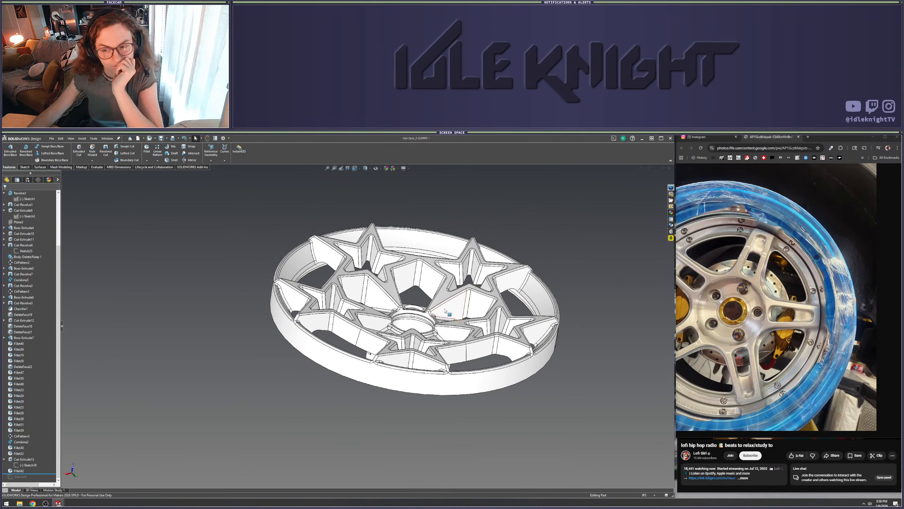
pyautogui.scroll(-5, 504, 303)
pyautogui.moveTo(293, 242); pyautogui.dragTo(310, 259, button='middle')
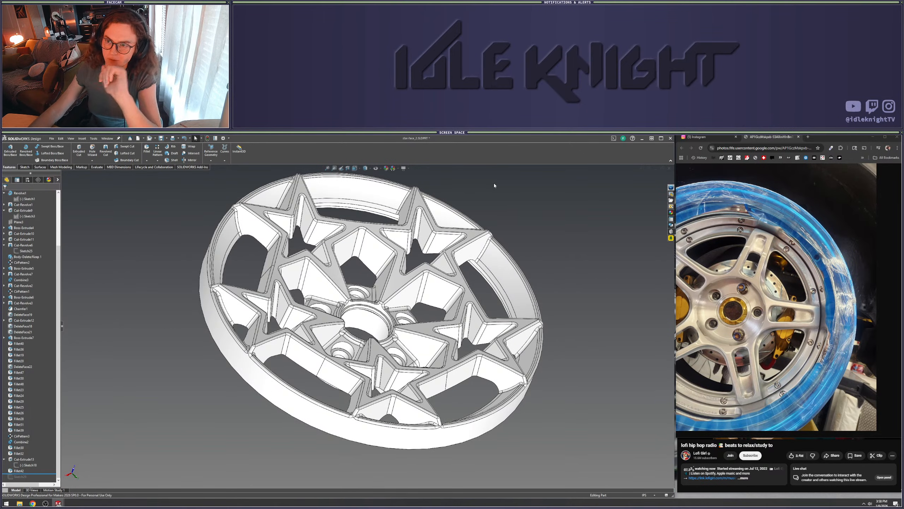
# Save the wheel face part
pyautogui.moveTo(531, 212); pyautogui.dragTo(521, 243, button='middle')
pyautogui.hotkey('ctrl', 's')
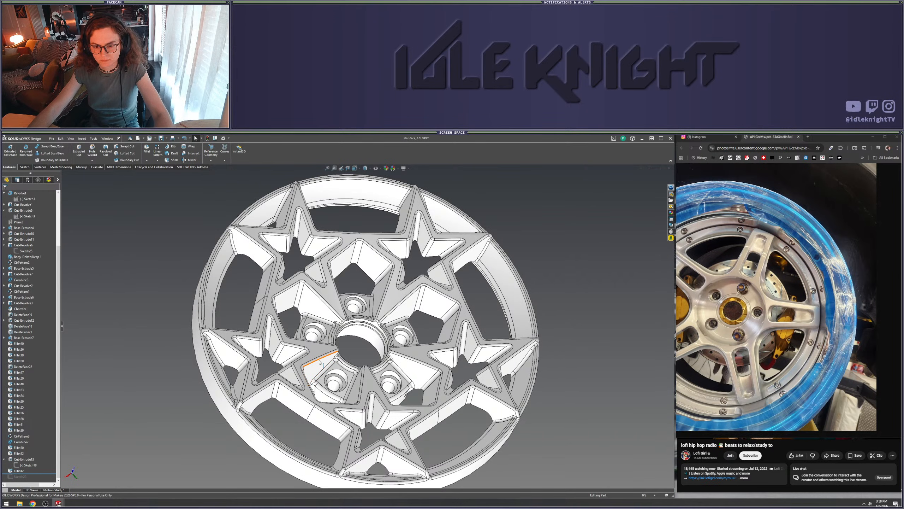
# Check the star spokes once more, close the wheel face part and return to the wheel assembly
pyautogui.moveTo(372, 355); pyautogui.dragTo(363, 317, button='middle')
pyautogui.scroll(-4, 363, 321)
pyautogui.scroll(2, 363, 320)
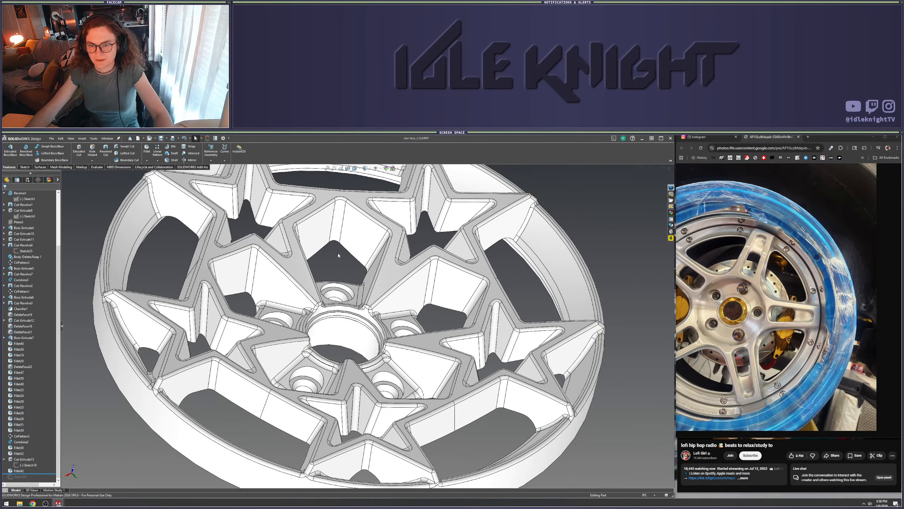
pyautogui.scroll(4, 292, 279)
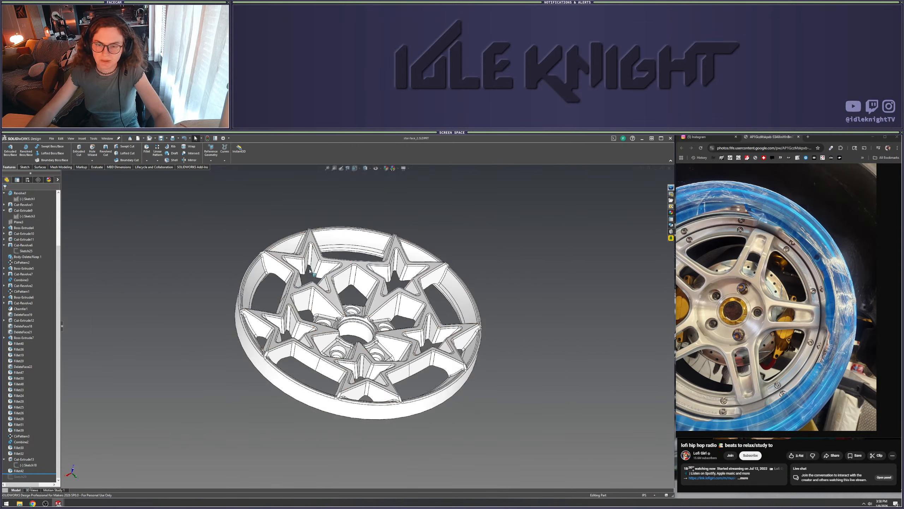
pyautogui.moveTo(312, 273); pyautogui.dragTo(307, 312, button='middle')
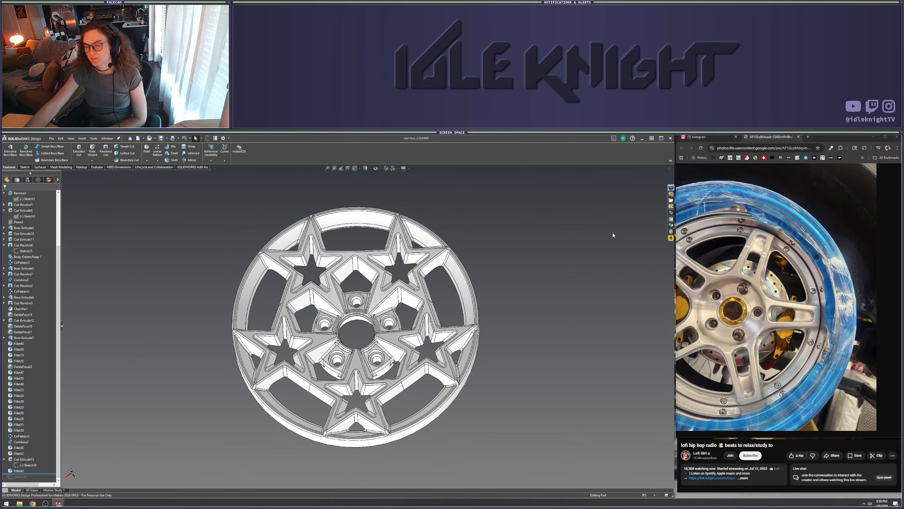
pyautogui.click(669, 169)
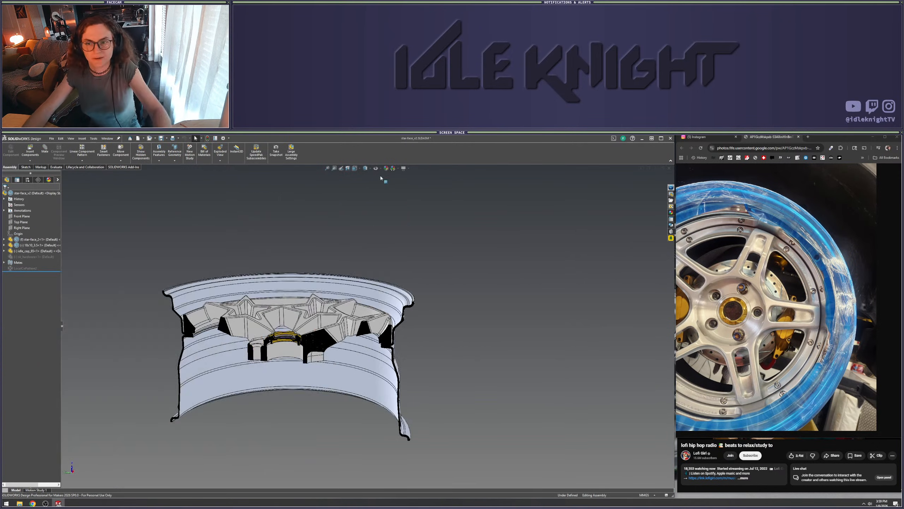
# Turn off the section view and examine how the star face sits inside the complete wheel barrel
pyautogui.click(347, 168)
pyautogui.moveTo(370, 242); pyautogui.dragTo(321, 389, button='middle')
pyautogui.scroll(-4, 320, 389)
pyautogui.scroll(4, 321, 374)
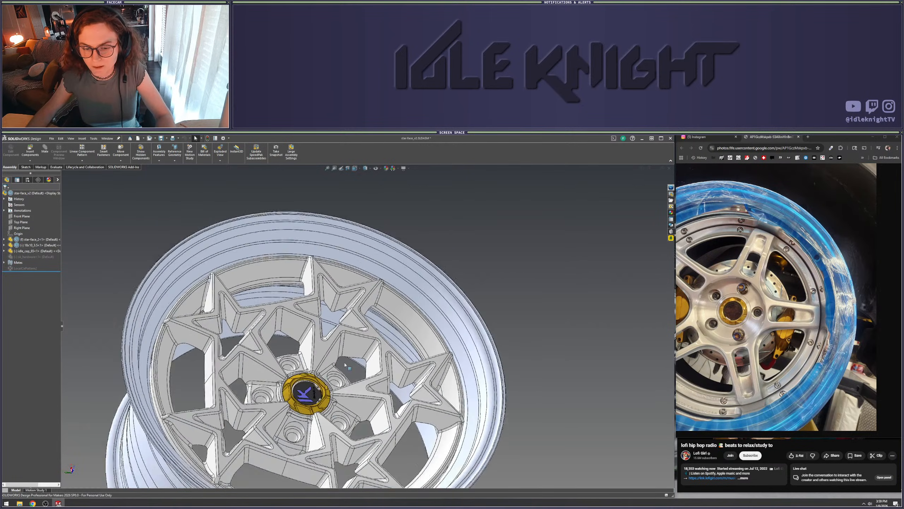
pyautogui.moveTo(352, 321); pyautogui.dragTo(449, 256, button='middle')
pyautogui.scroll(-6, 332, 363)
pyautogui.scroll(6, 388, 283)
pyautogui.scroll(-6, 472, 302)
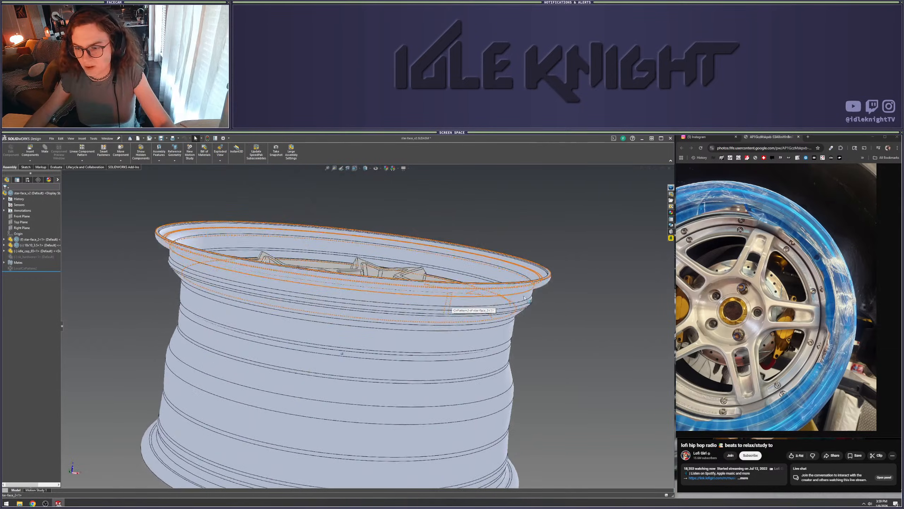
# Apply a section view through the wheel assembly on the Right Plane and inspect the cut profile and components
pyautogui.click(347, 168)
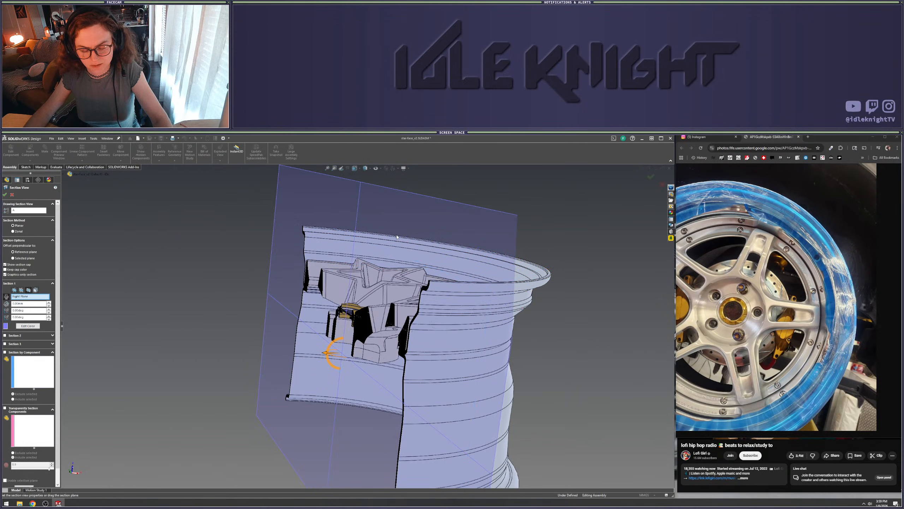
pyautogui.press('Return')
pyautogui.moveTo(467, 330); pyautogui.dragTo(285, 313, button='middle')
pyautogui.hscroll(1, 50, 264)
pyautogui.hscroll(1, 36, 252)
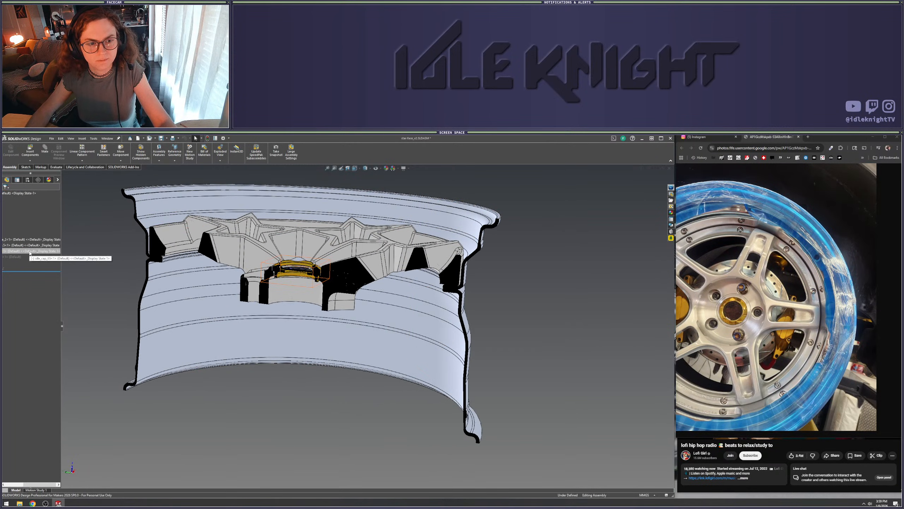
# Expand the barrel component's solid bodies and highlight its outer lip and inner barrel bodies in the sectioned wheel
pyautogui.hscroll(-3, 24, 249)
pyautogui.click(4, 246)
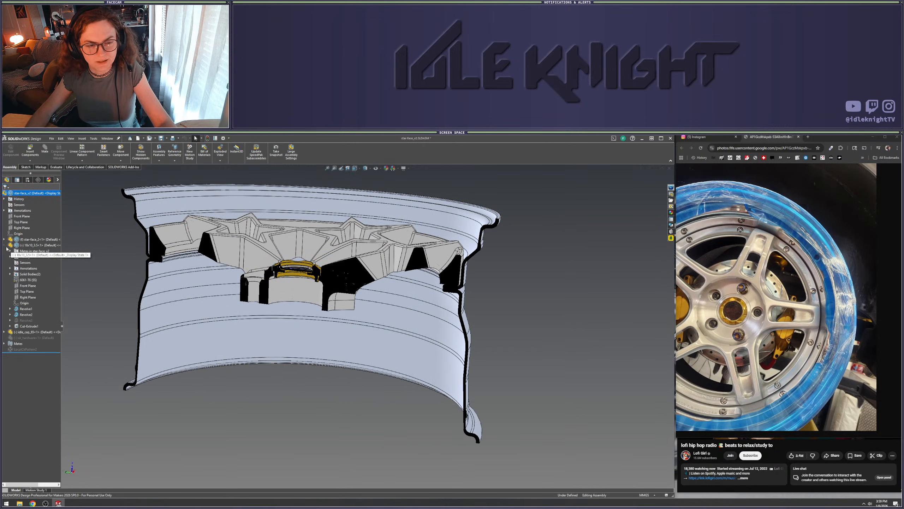
pyautogui.click(10, 274)
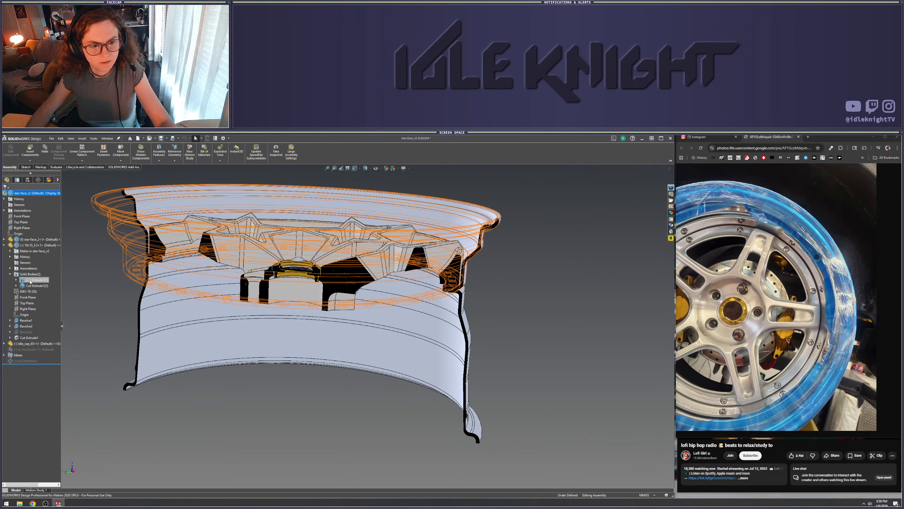
pyautogui.click(37, 280)
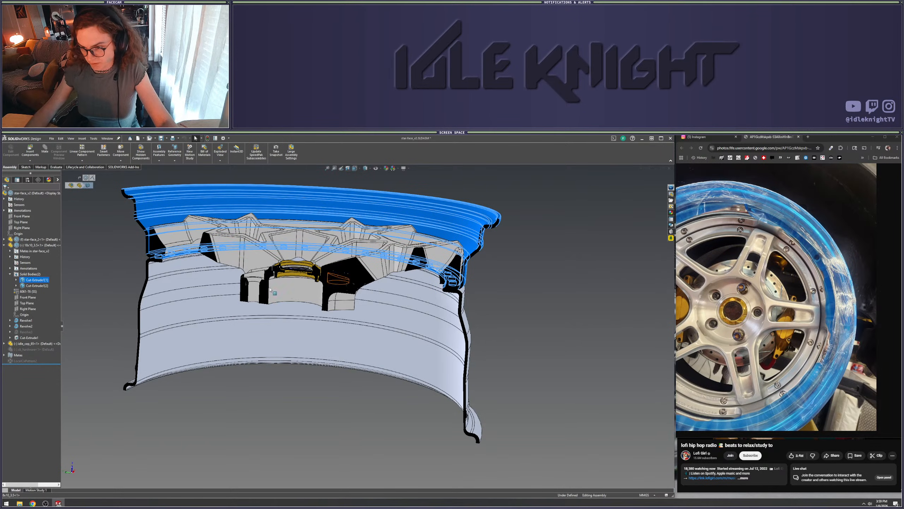
pyautogui.click(481, 284)
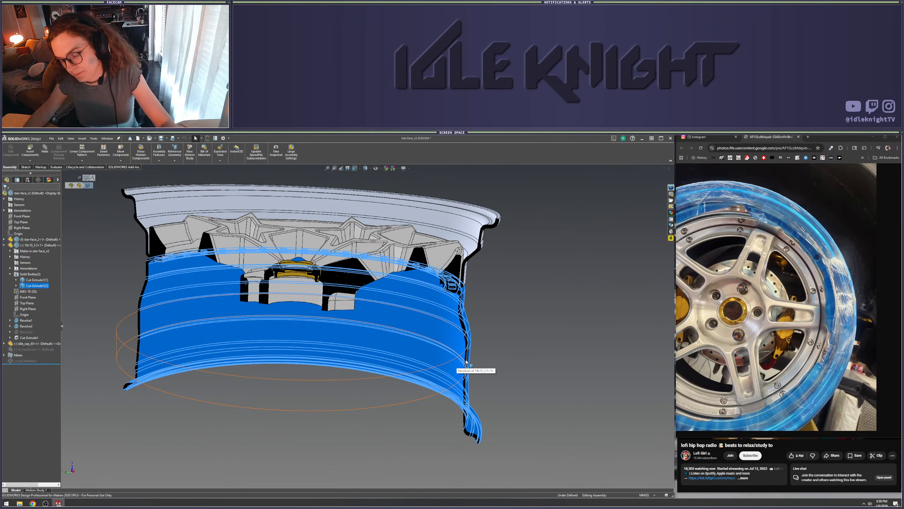
pyautogui.click(525, 359)
pyautogui.click(35, 280)
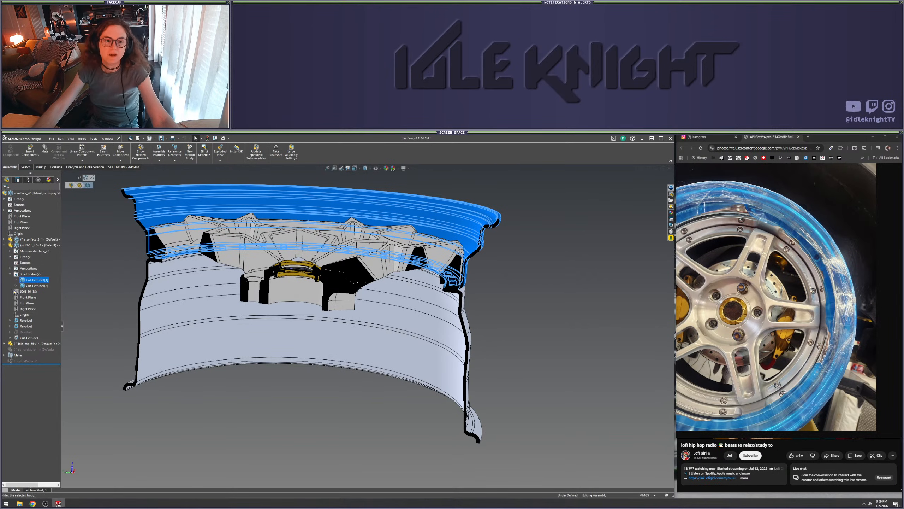
pyautogui.click(294, 331)
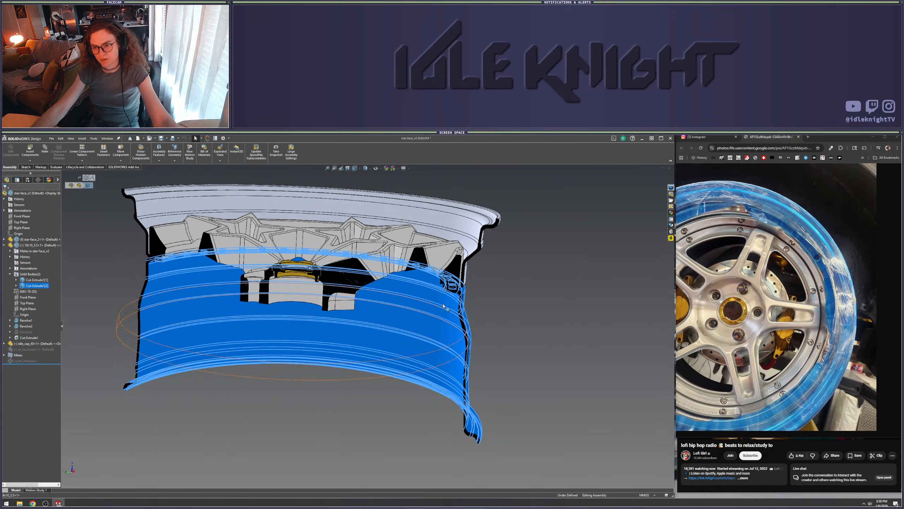
pyautogui.keyDown('ctrl'); pyautogui.moveTo(496, 365); pyautogui.dragTo(498, 365, button='middle'); pyautogui.keyUp('ctrl')
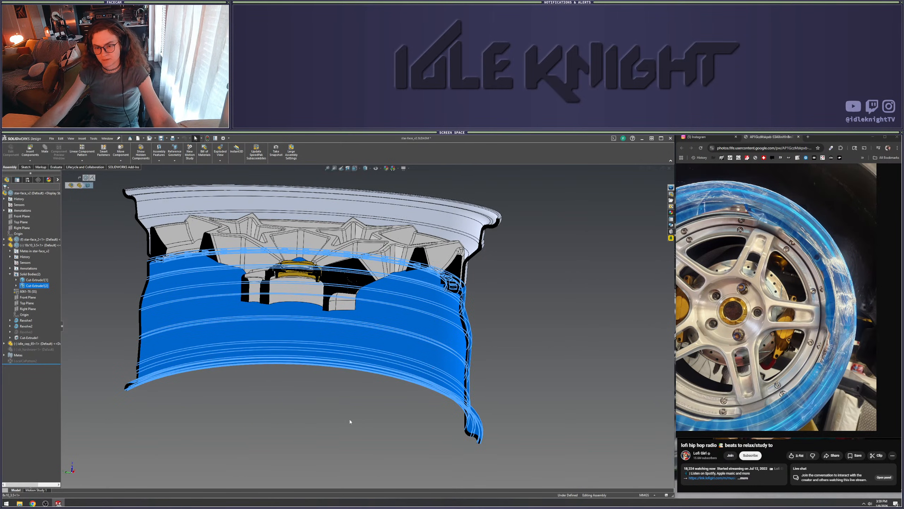
pyautogui.click(340, 414)
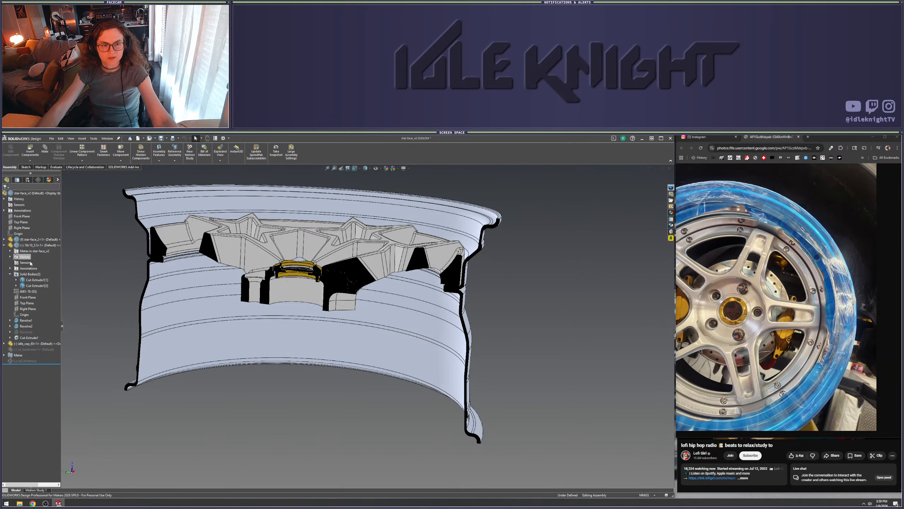
# Highlight the two barrel bodies once more and examine the cut from several angles where they meet the star face
pyautogui.click(37, 280)
pyautogui.click(37, 285)
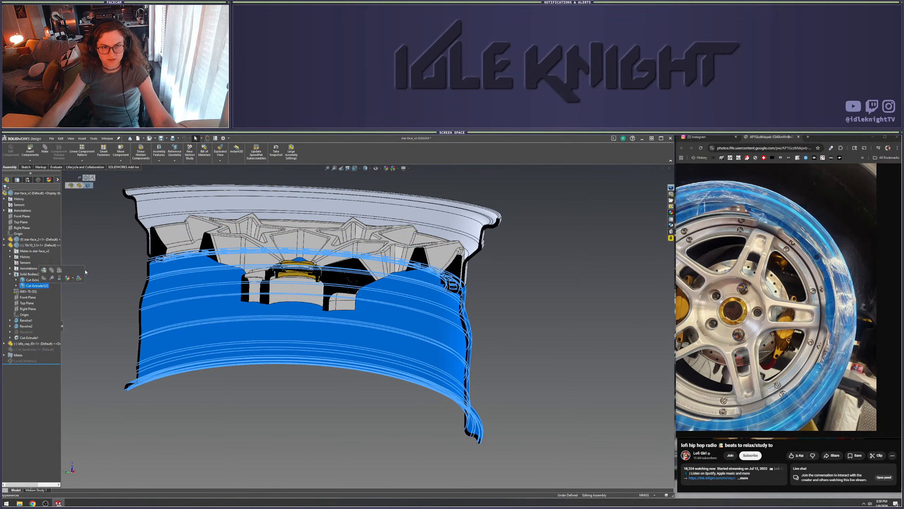
pyautogui.click(49, 246)
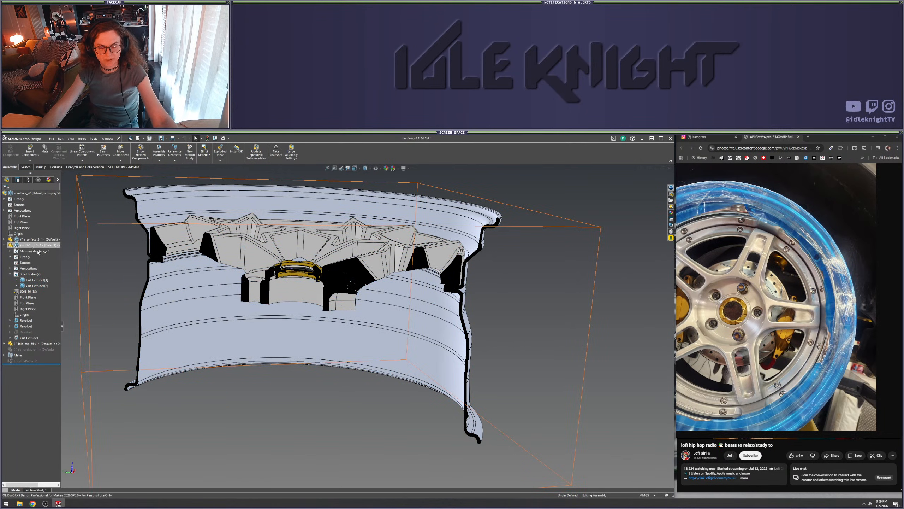
pyautogui.moveTo(303, 404); pyautogui.dragTo(305, 391, button='middle')
pyautogui.keyDown('ctrl'); pyautogui.moveTo(330, 420); pyautogui.dragTo(36, 328, button='middle'); pyautogui.keyUp('ctrl')
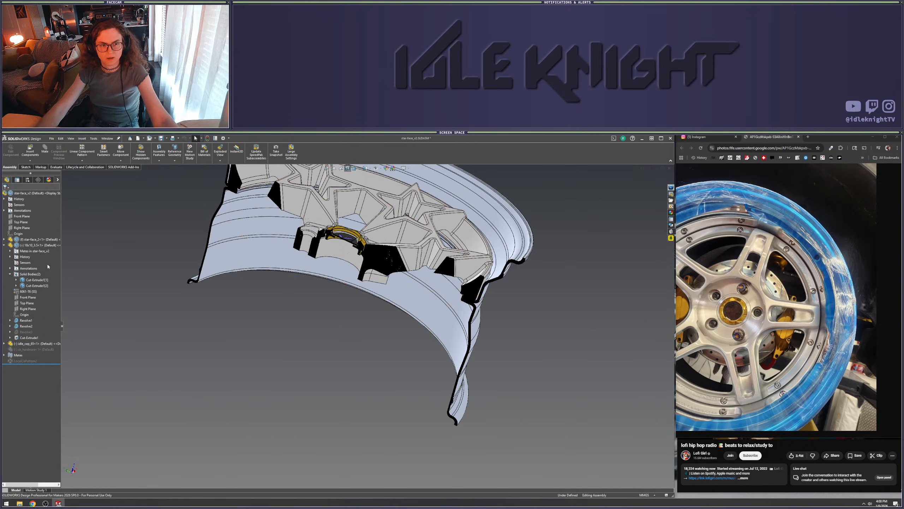
pyautogui.moveTo(45, 264); pyautogui.dragTo(524, 322, button='middle')
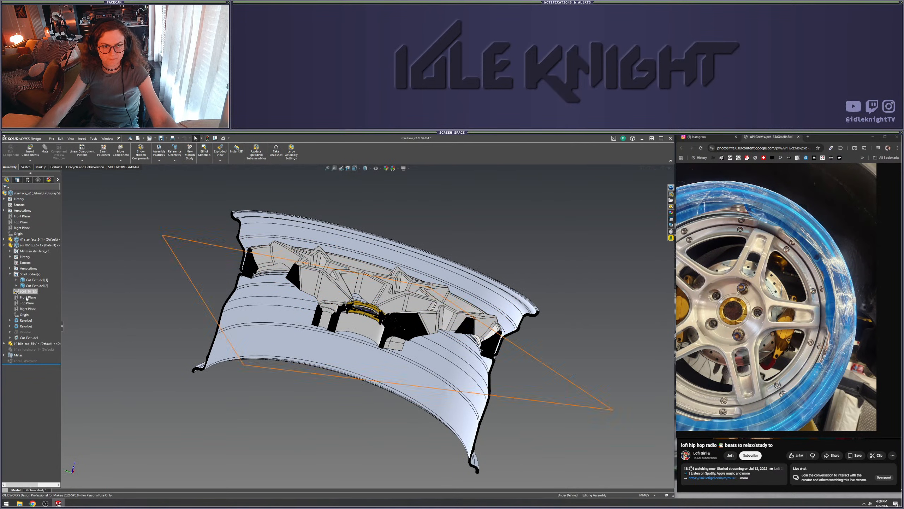
# Highlight the centre cap in the sectioned wheel and view the cut face straight on
pyautogui.click(20, 344)
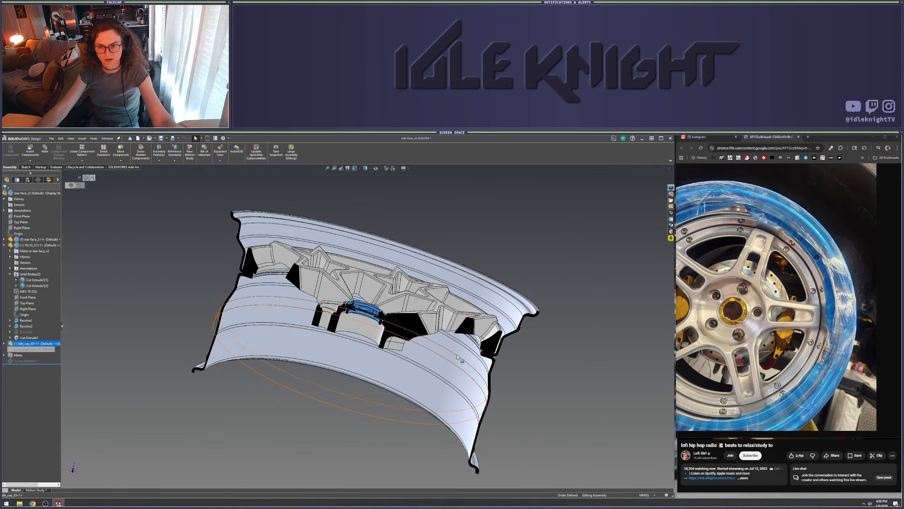
pyautogui.scroll(-3, 397, 287)
pyautogui.moveTo(397, 286); pyautogui.dragTo(330, 392, button='middle')
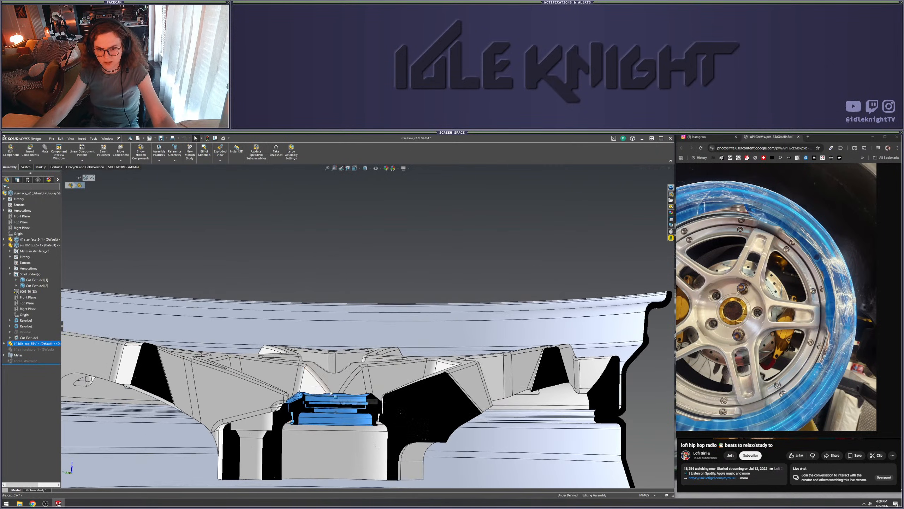
pyautogui.press('space')
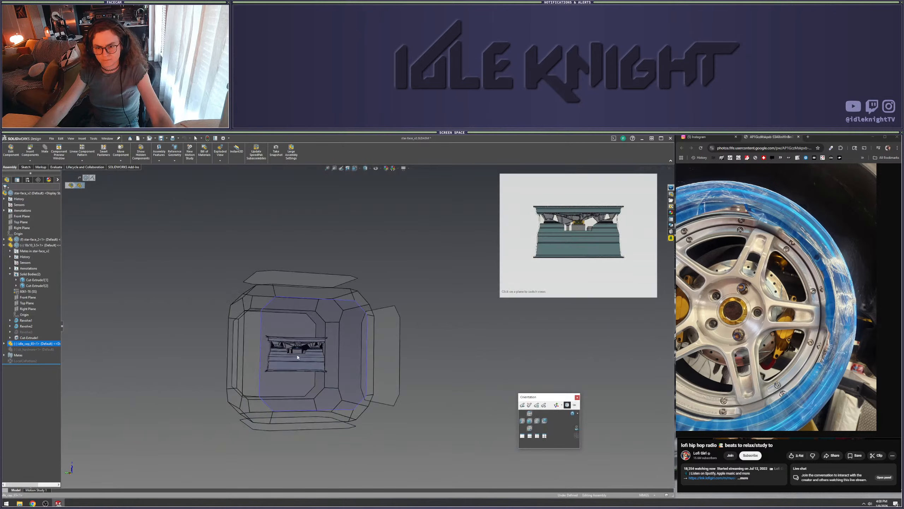
pyautogui.click(297, 356)
# Examine closely how the centre cap seats in the hub bore and highlight the star face around it
pyautogui.scroll(4, 322, 323)
pyautogui.scroll(-7, 354, 314)
pyautogui.scroll(-10, 380, 311)
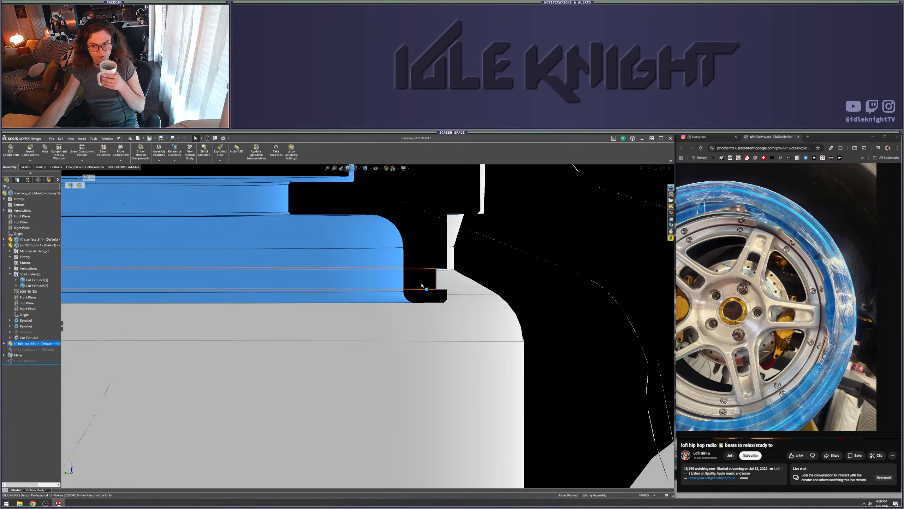
pyautogui.scroll(3, 453, 286)
pyautogui.scroll(-3, 418, 301)
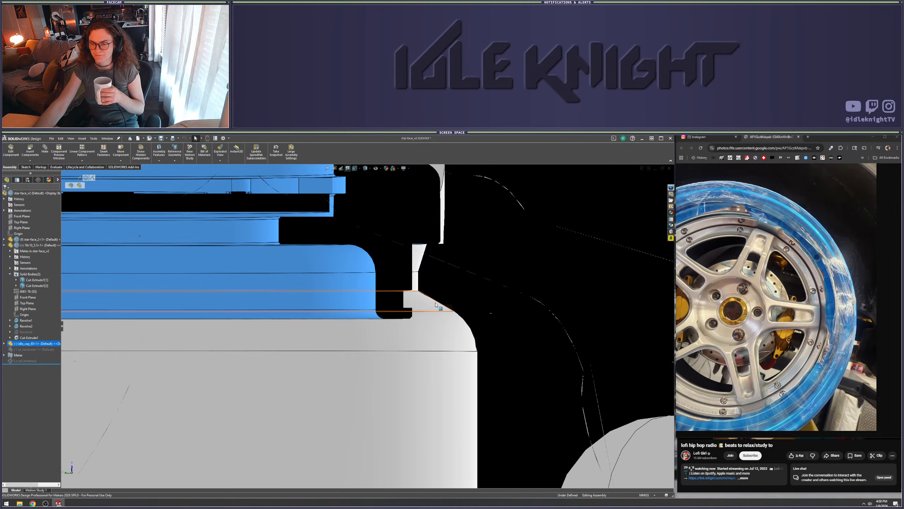
pyautogui.scroll(5, 377, 290)
pyautogui.scroll(2, 375, 289)
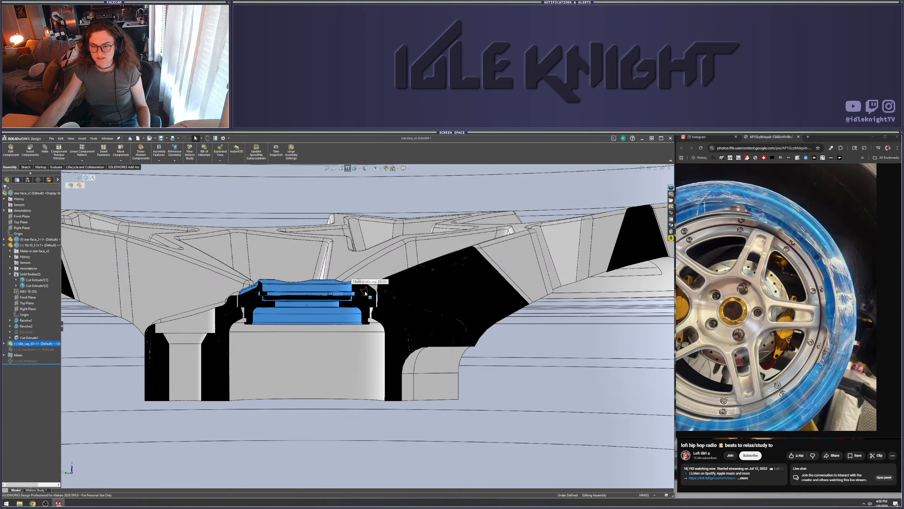
pyautogui.scroll(3, 356, 321)
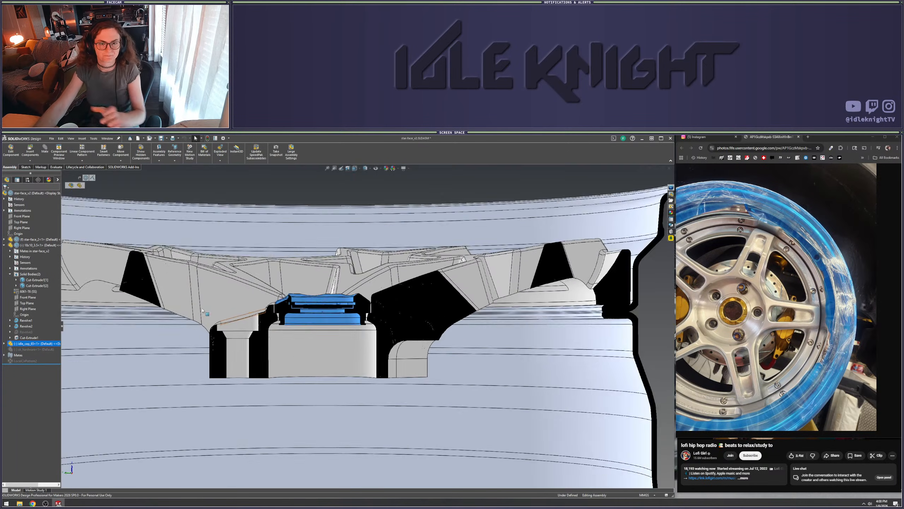
pyautogui.click(35, 239)
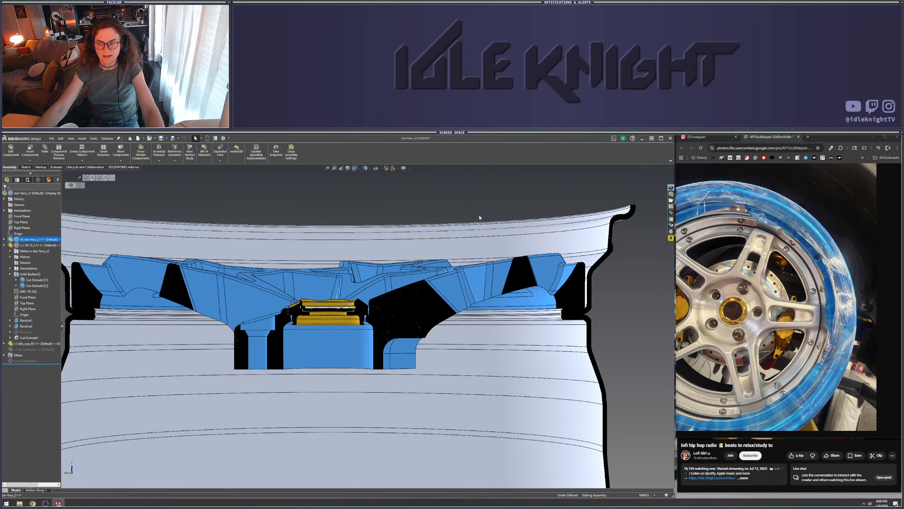
pyautogui.press('Escape')
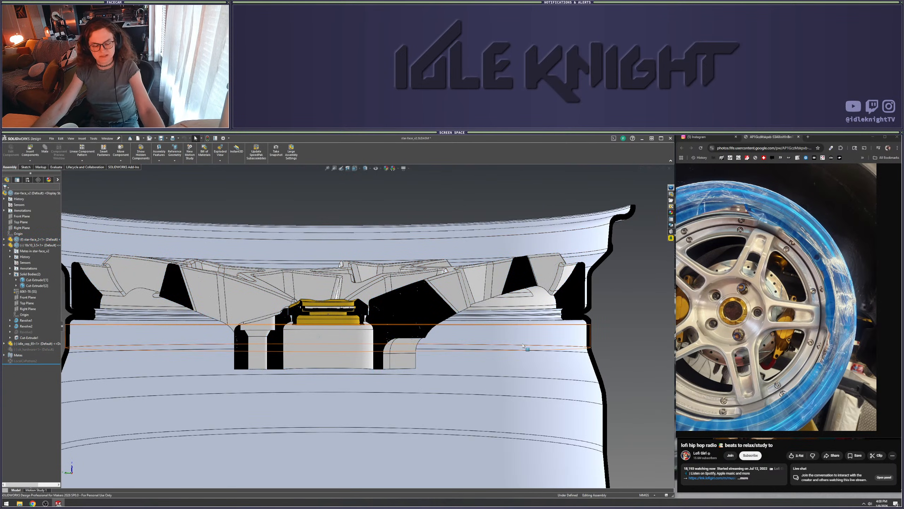
# Turn off the section view and inspect the complete wheel assembly from the back and the front
pyautogui.moveTo(523, 340); pyautogui.dragTo(226, 232, button='middle')
pyautogui.click(348, 169)
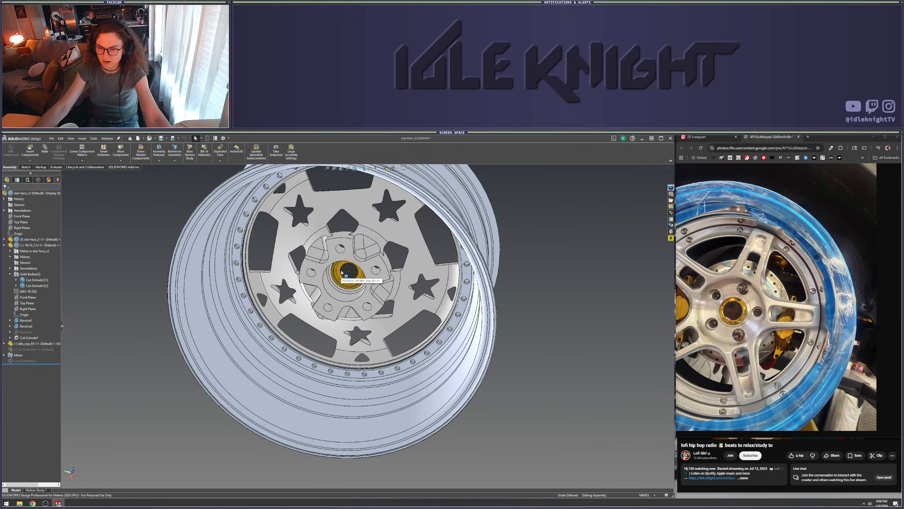
pyautogui.moveTo(341, 272); pyautogui.dragTo(341, 272, button='middle')
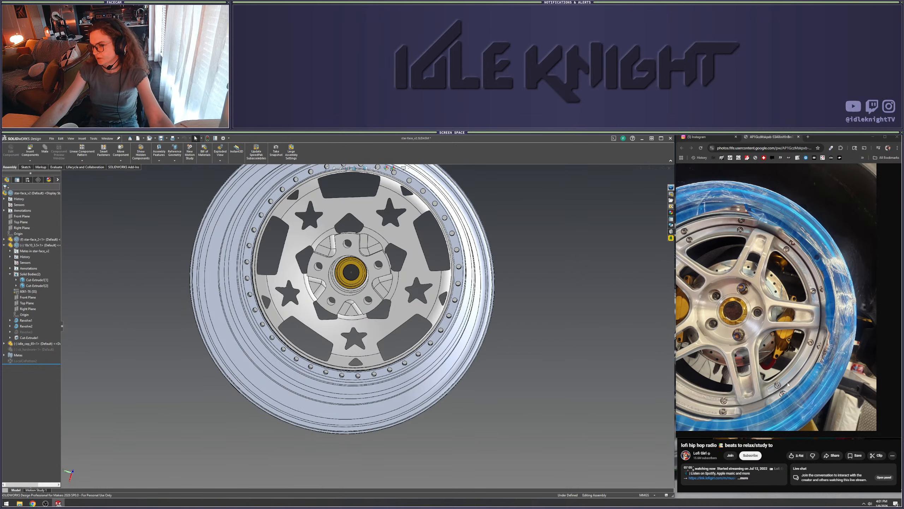
pyautogui.moveTo(533, 295)
pyautogui.mouseDown(button='middle')
pyautogui.moveTo(531, 302)
pyautogui.moveTo(523, 266)
pyautogui.moveTo(539, 275)
pyautogui.moveTo(537, 287)
pyautogui.mouseUp(button='middle')
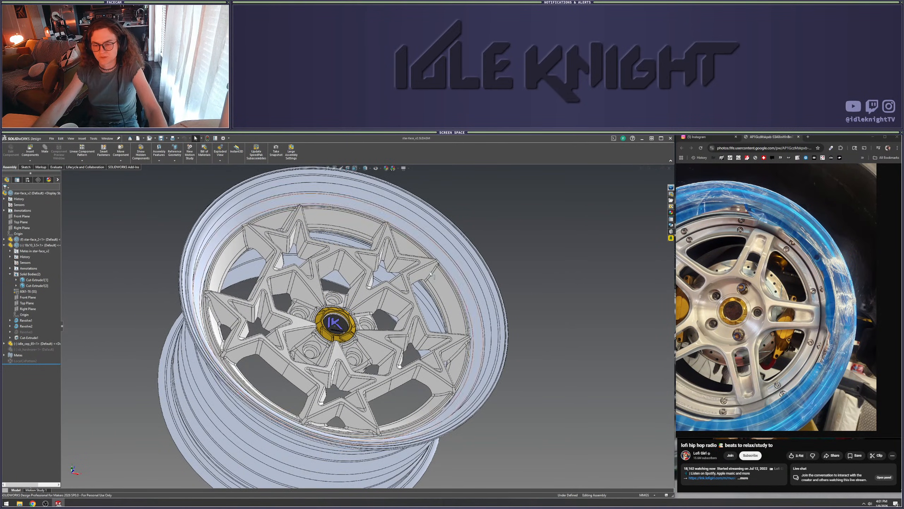
pyautogui.moveTo(446, 303); pyautogui.dragTo(452, 271, button='middle')
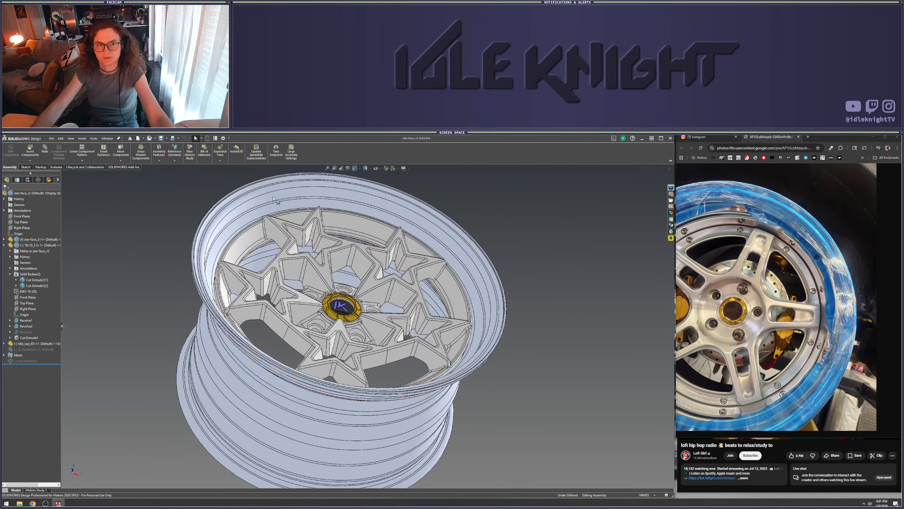
# Start exporting the wheel assembly as STEP AP214 and go to the STREAM DOCS folder on Stream Drive (H:)
pyautogui.click(51, 138)
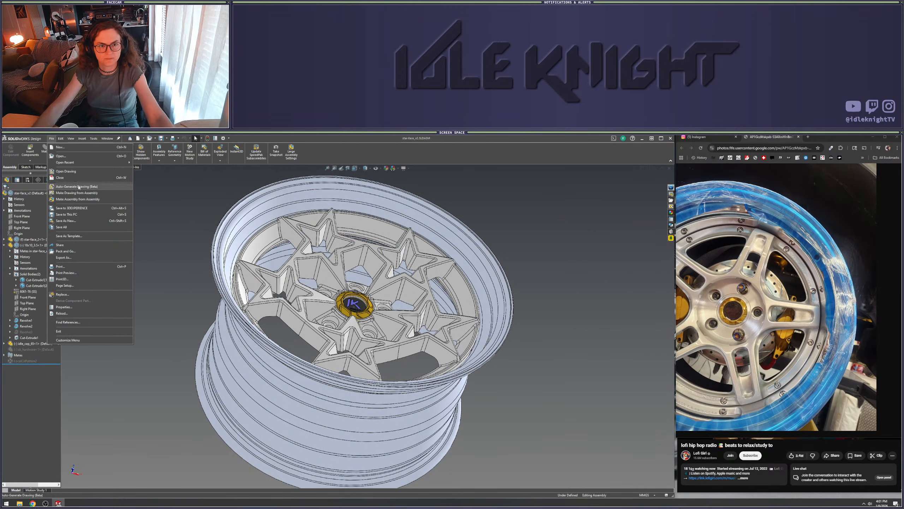
pyautogui.click(64, 259)
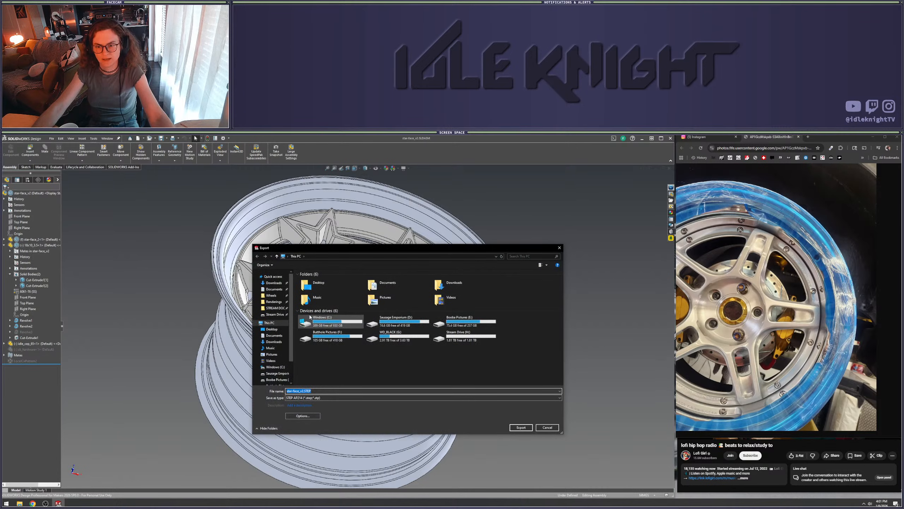
pyautogui.click(275, 314)
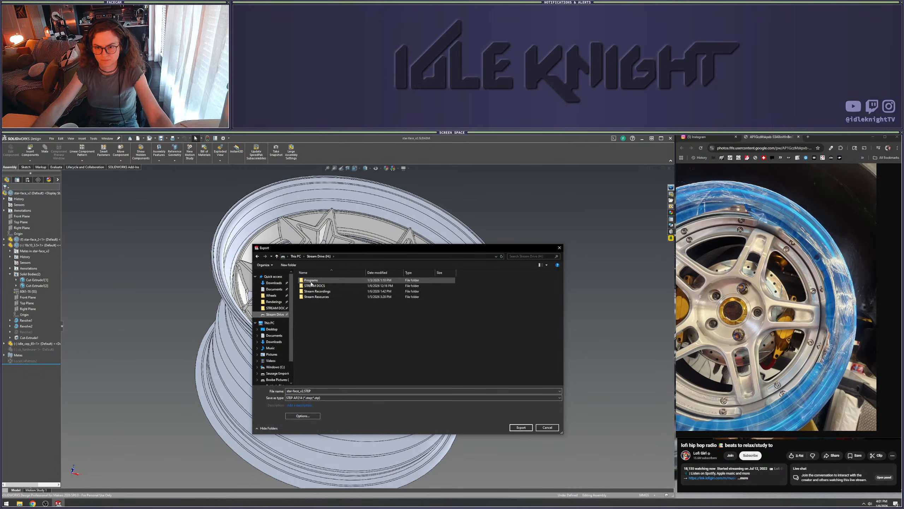
pyautogui.click(311, 286)
pyautogui.doubleClick(310, 286)
# Create a folder named "1st stream stuff" inside STREAM DOCS
pyautogui.rightClick(309, 283)
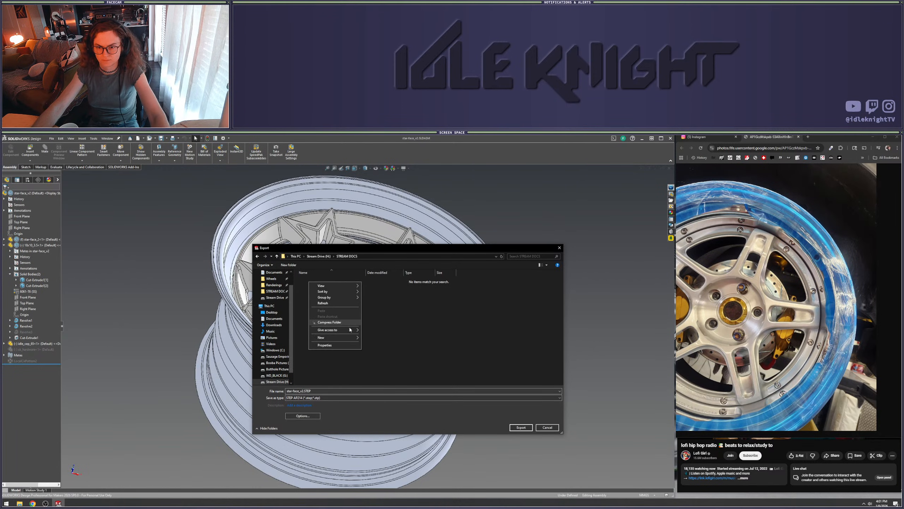
pyautogui.click(370, 339)
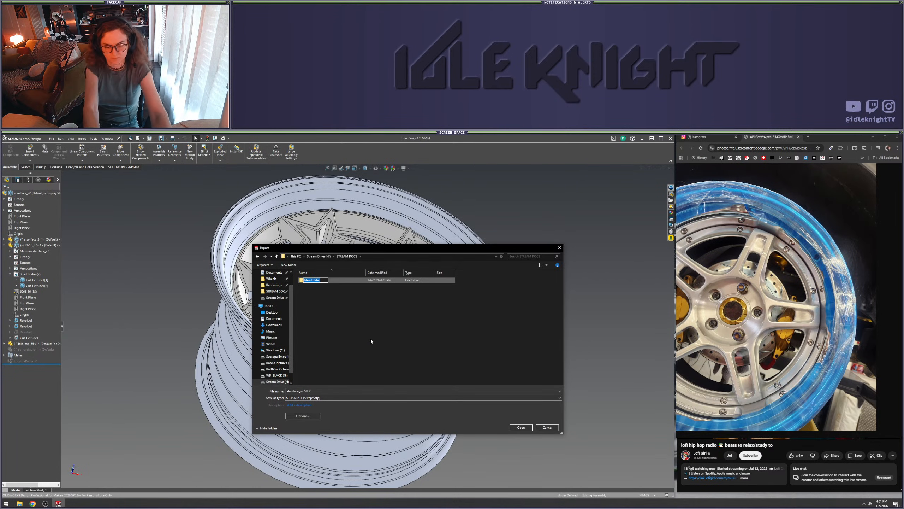
pyautogui.write('1st stream')
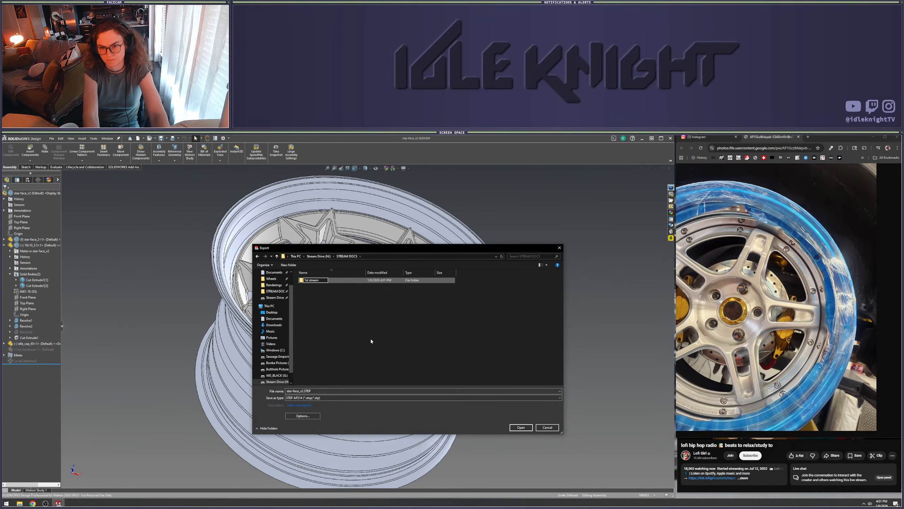
pyautogui.write(' stuff')
pyautogui.press('Return')
# Export the assembly as star-face_v2.STEP into the "1st stream stuff" folder, resolving the hidden or suppressed components
pyautogui.click(326, 287)
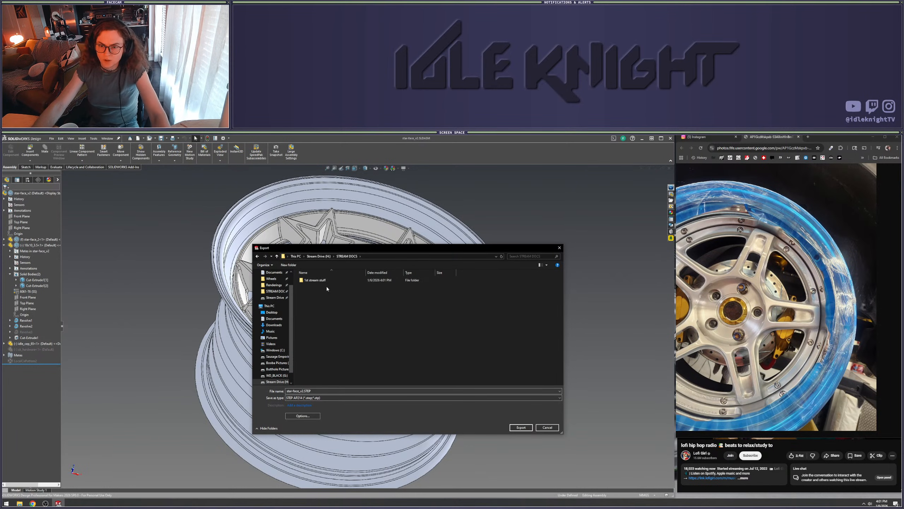
pyautogui.doubleClick(322, 280)
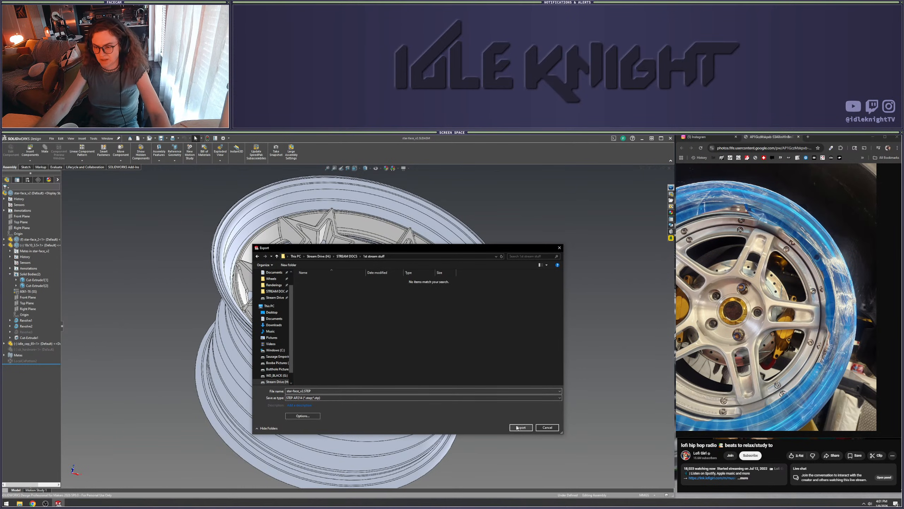
pyautogui.click(521, 428)
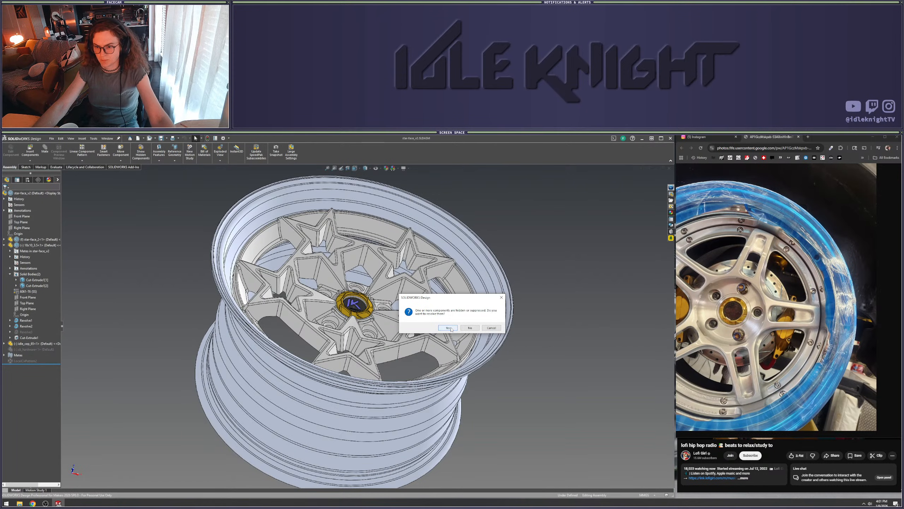
pyautogui.click(448, 327)
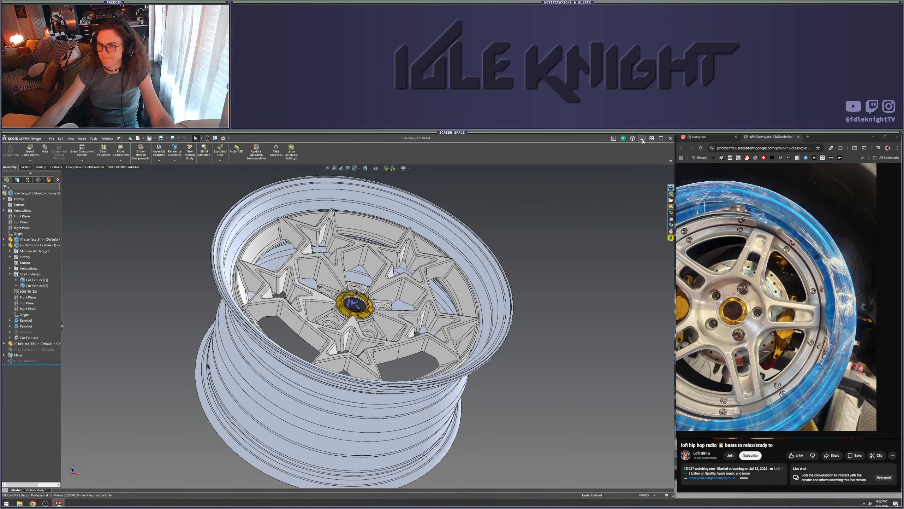
# Switch to KeyShot 10 with its welcome window dismissed and its window fitted beside the browser, and close SOLIDWORKS
pyautogui.click(6, 503)
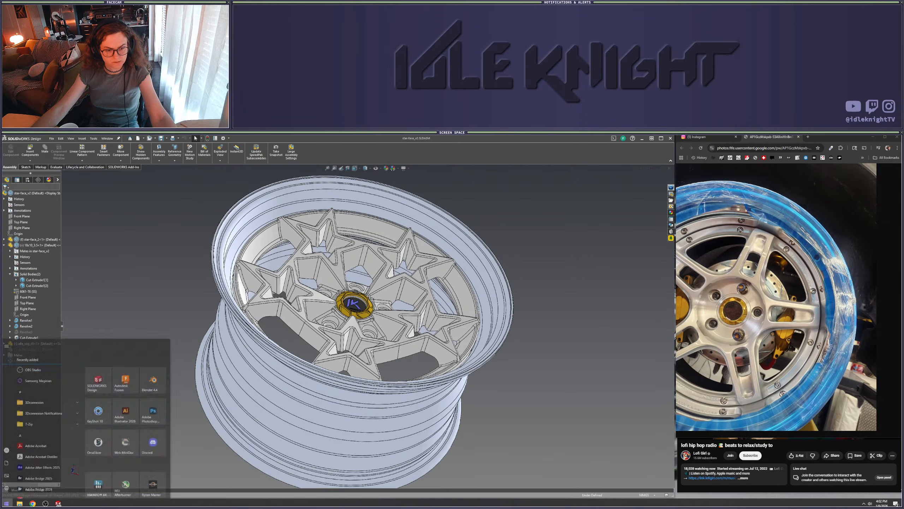
pyautogui.click(107, 385)
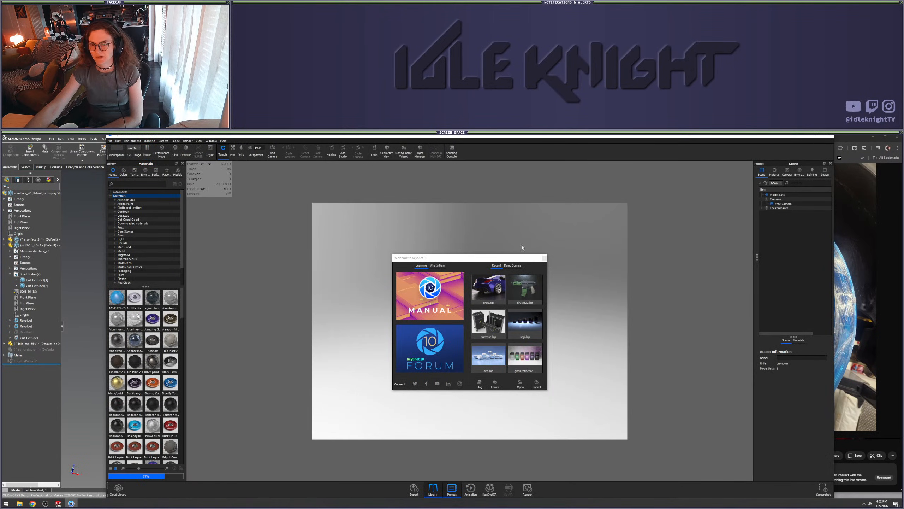
pyautogui.click(545, 259)
pyautogui.moveTo(472, 136); pyautogui.dragTo(365, 138)
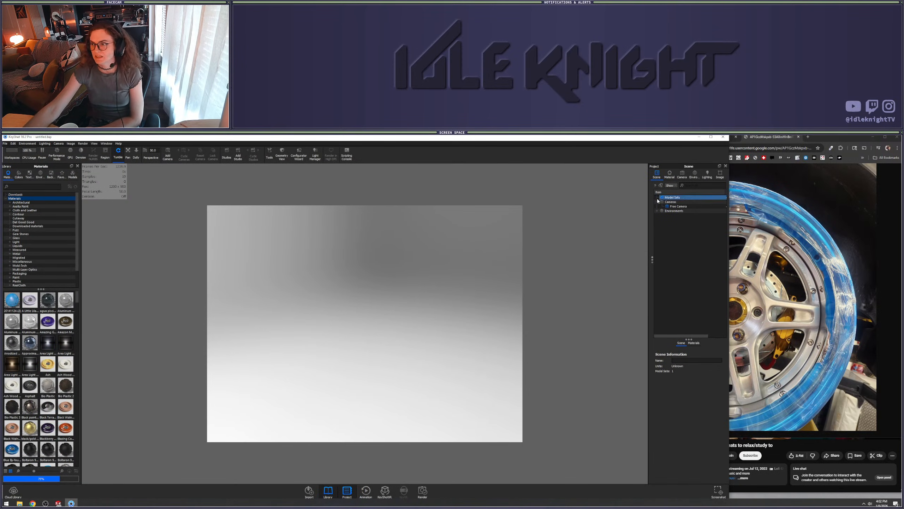
pyautogui.moveTo(729, 247); pyautogui.dragTo(674, 249)
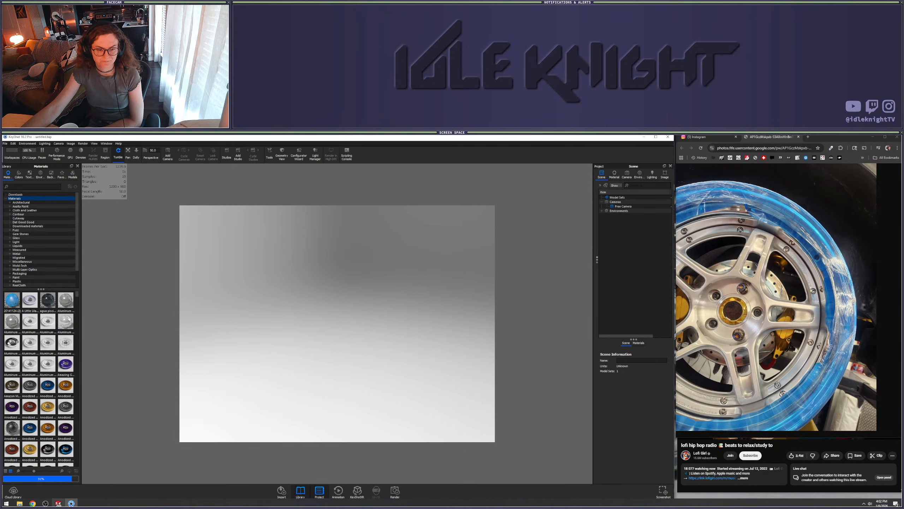
pyautogui.hotkey('alt', 'Tab')
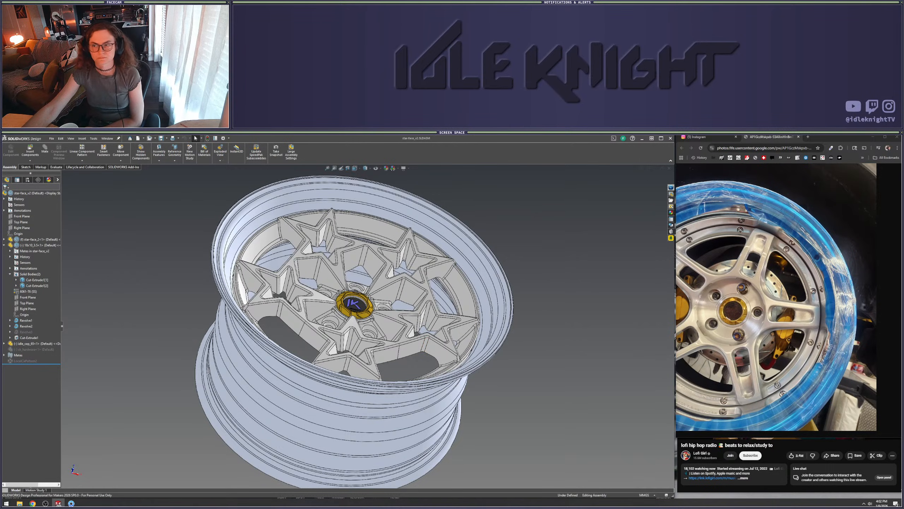
pyautogui.click(671, 138)
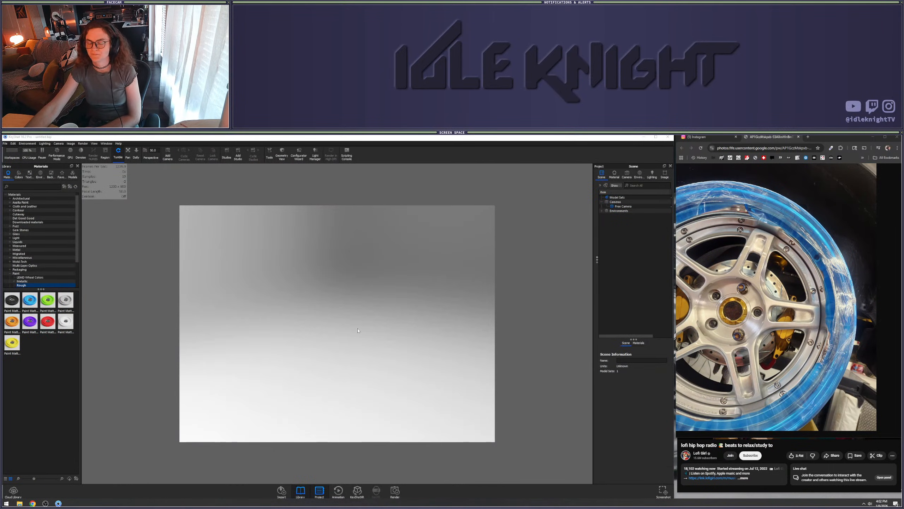
# Set the scene's image resolution to 1400 × 1050 px
pyautogui.click(665, 174)
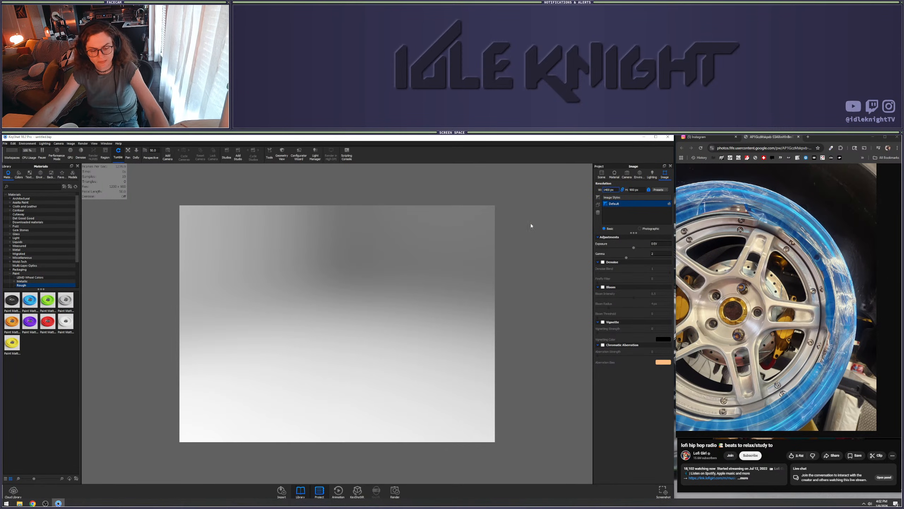
pyautogui.press('Return')
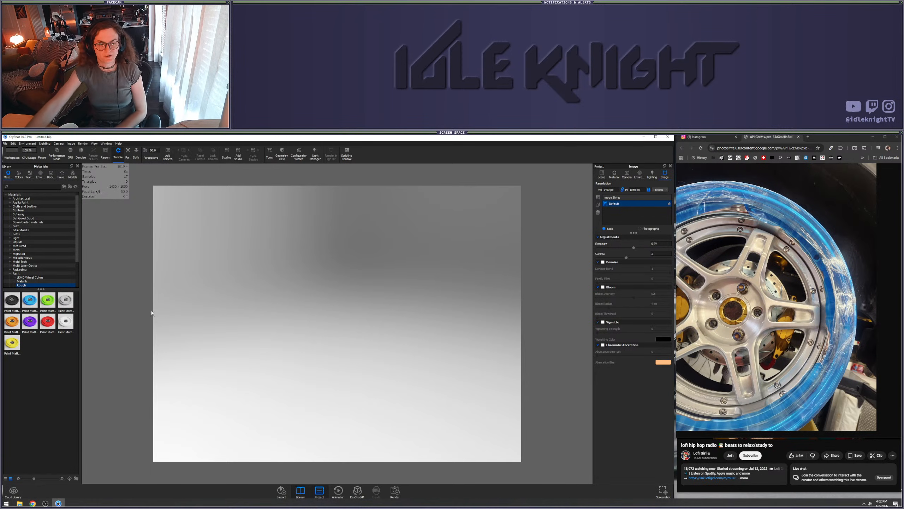
# Import star-face_v2.STEP from the "1st stream stuff" folder in STREAM DOCS, keeping the default import settings
pyautogui.click(19, 503)
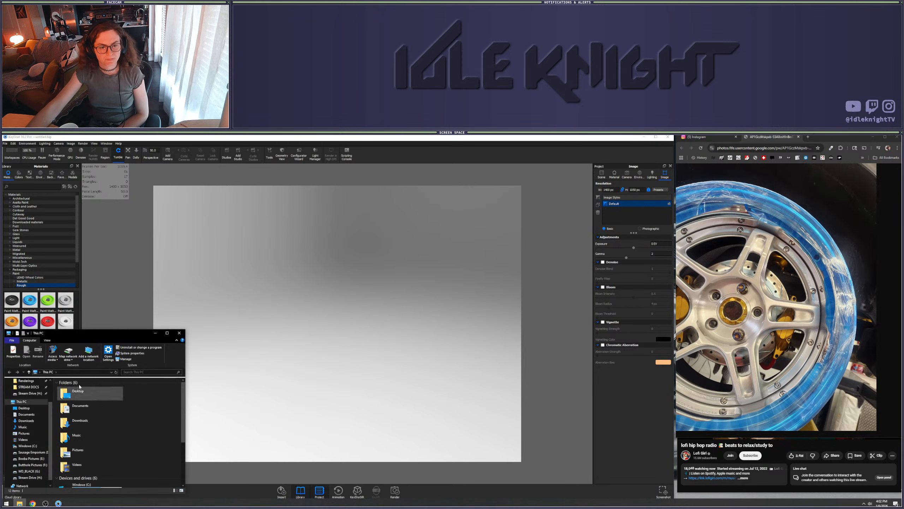
pyautogui.click(29, 386)
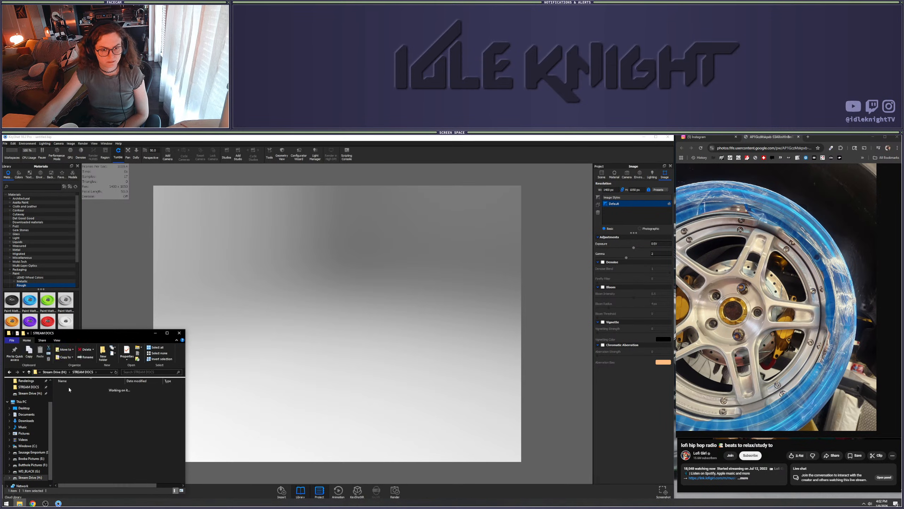
pyautogui.doubleClick(73, 388)
pyautogui.moveTo(75, 388); pyautogui.dragTo(290, 344)
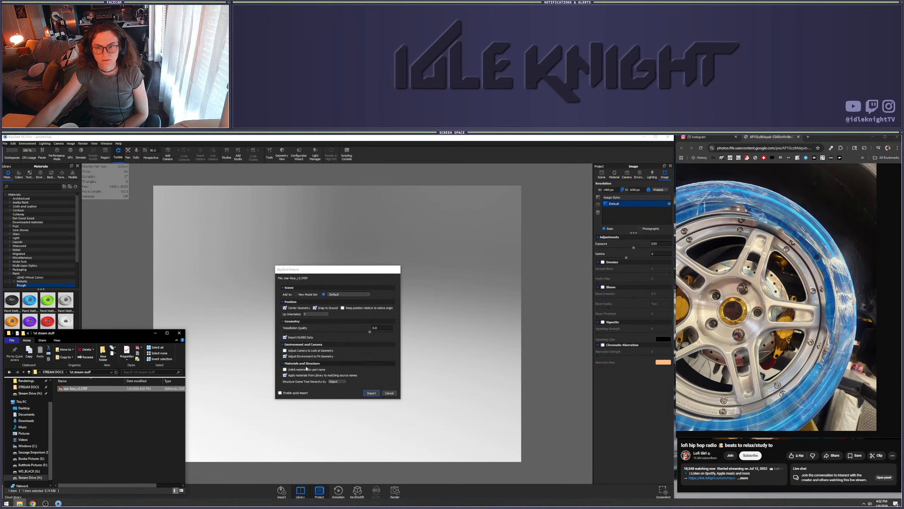
pyautogui.click(370, 392)
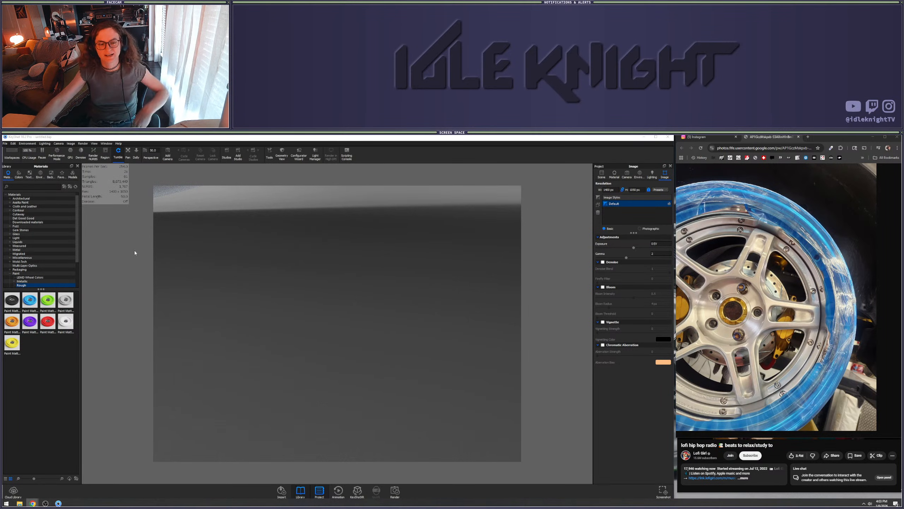
# Enable GPU rendering and denoising for the real-time view, and frame the whole wheel in the image
pyautogui.scroll(-2, 339, 298)
pyautogui.scroll(-10, 338, 300)
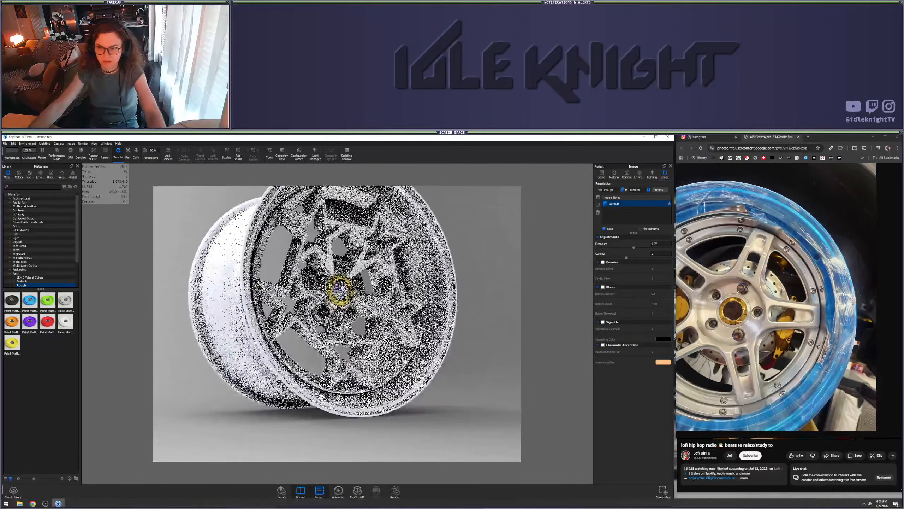
pyautogui.click(71, 156)
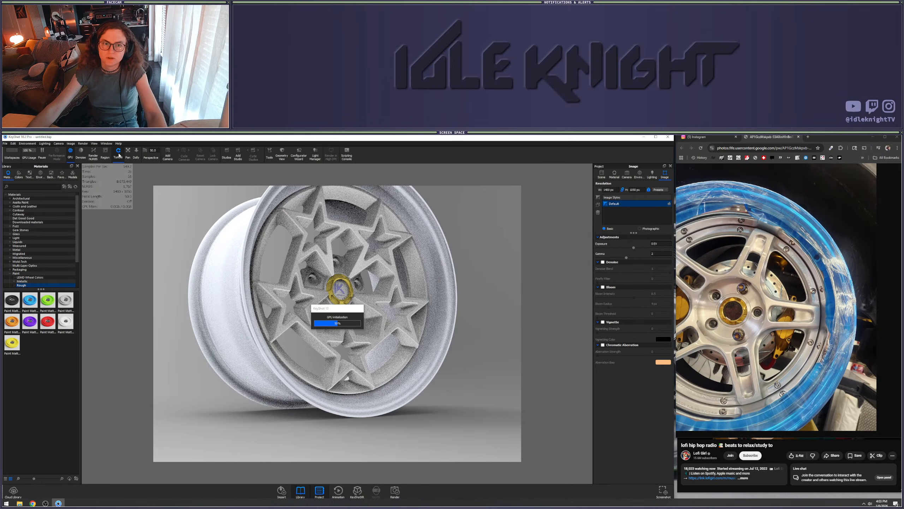
pyautogui.click(81, 152)
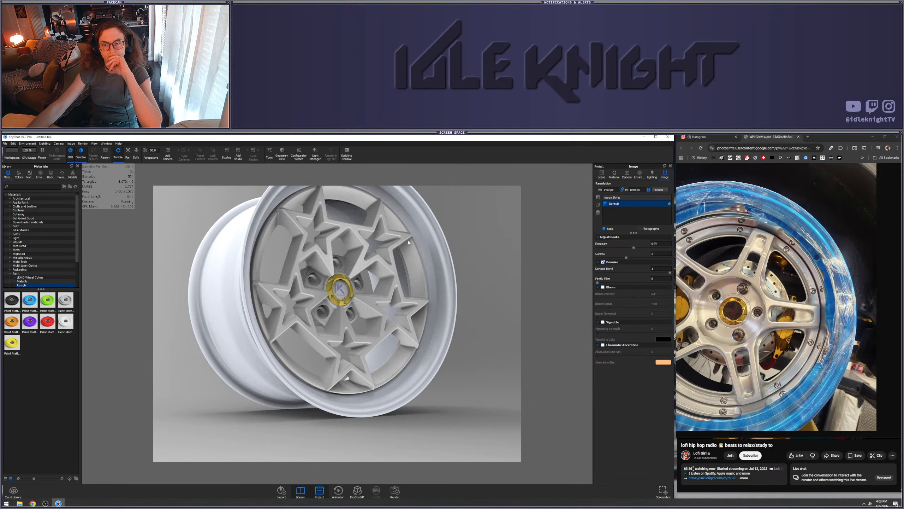
pyautogui.moveTo(445, 257); pyautogui.dragTo(437, 265)
pyautogui.moveTo(438, 265); pyautogui.dragTo(443, 292, button='middle')
pyautogui.scroll(-1, 444, 291)
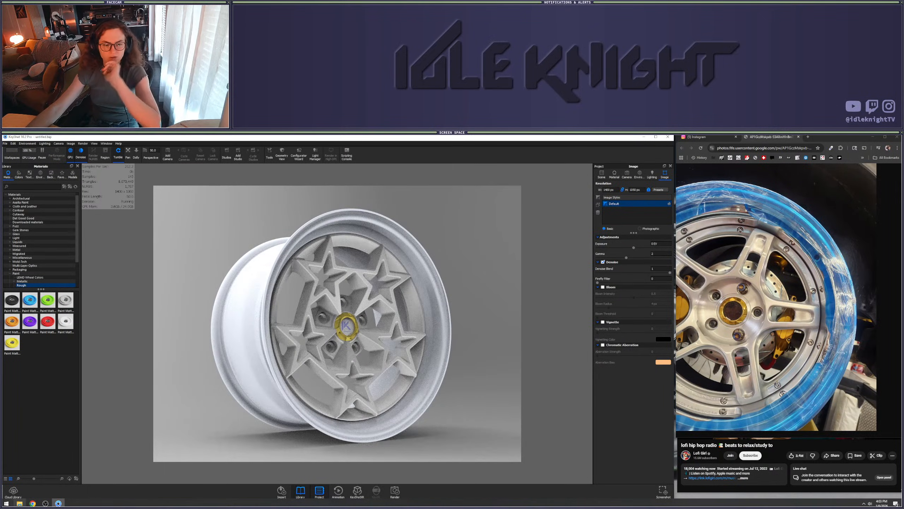
# Open Task Manager to check the system load and move its window out of the KeyShot workspace
pyautogui.click(10, 503)
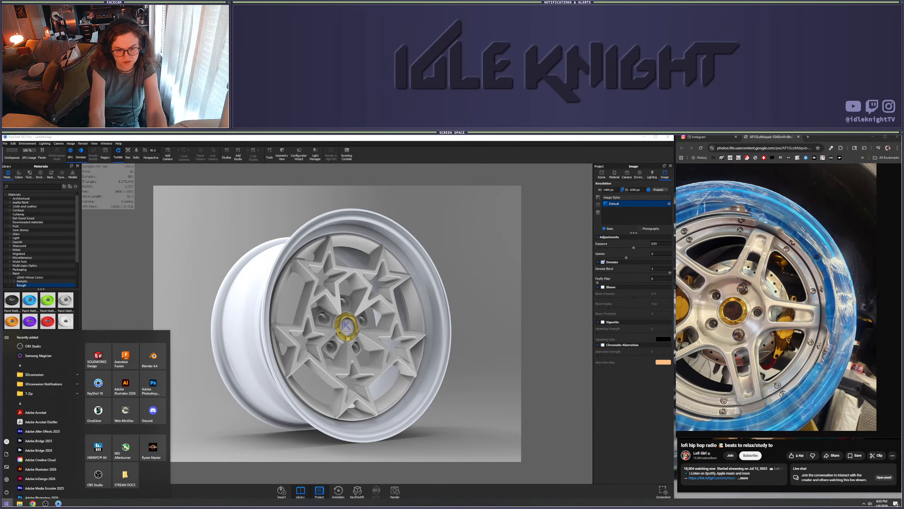
pyautogui.write('task')
pyautogui.press('Return')
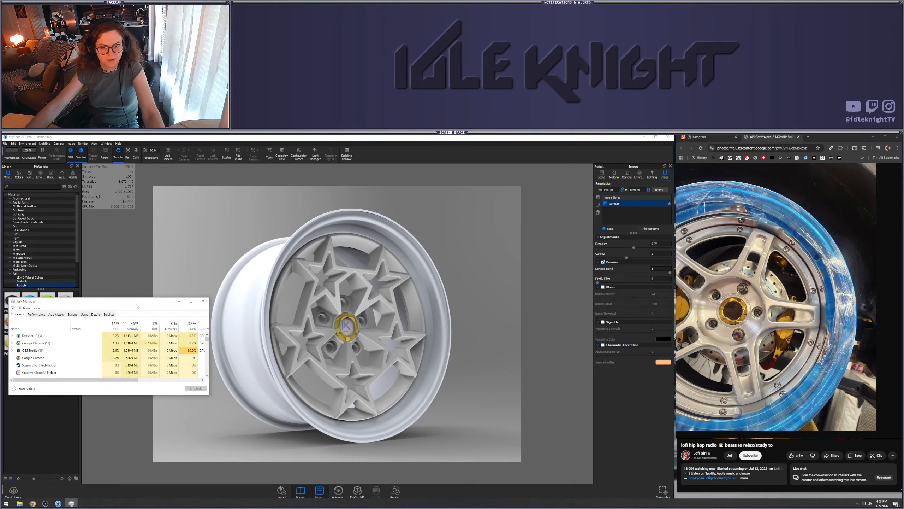
pyautogui.moveTo(107, 302); pyautogui.dragTo(0, 178)
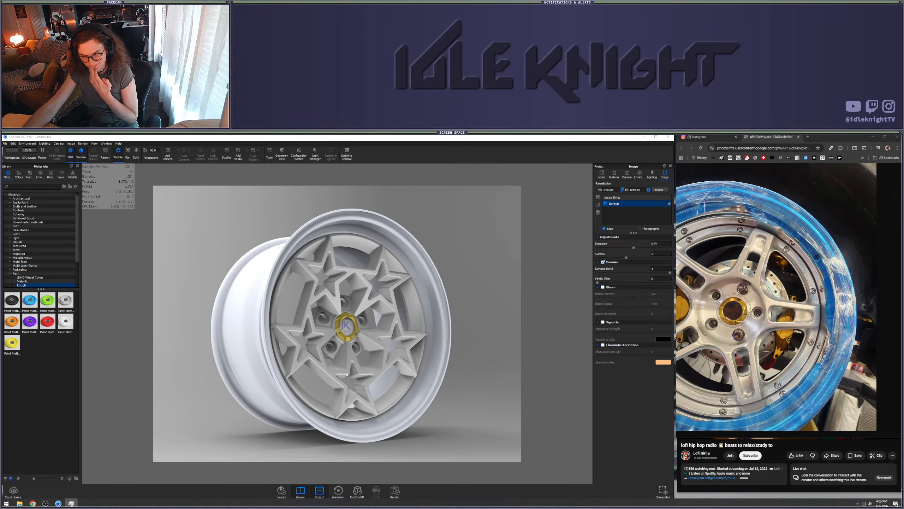
# Examine the rendered star face, centre cap and lip of the wheel from several angles and close up
pyautogui.moveTo(357, 354); pyautogui.dragTo(390, 334)
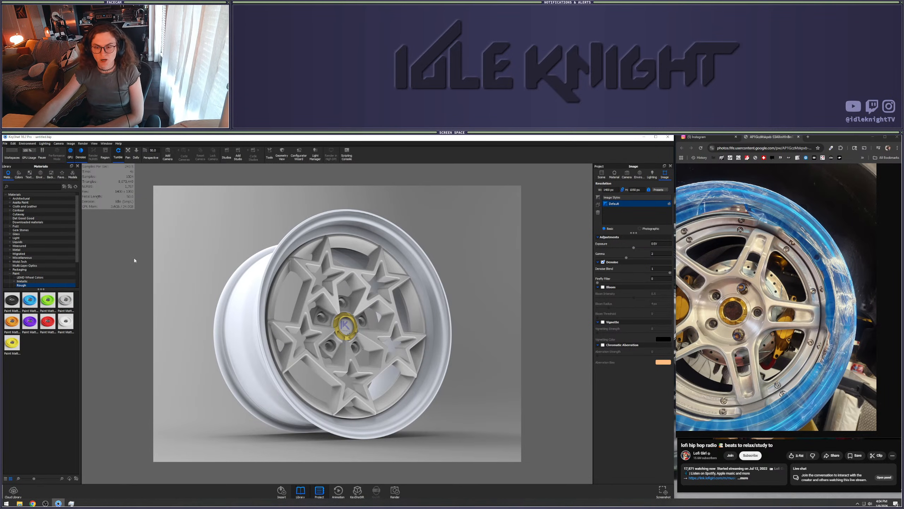
pyautogui.moveTo(333, 324)
pyautogui.mouseDown()
pyautogui.moveTo(310, 310)
pyautogui.moveTo(335, 314)
pyautogui.mouseUp()
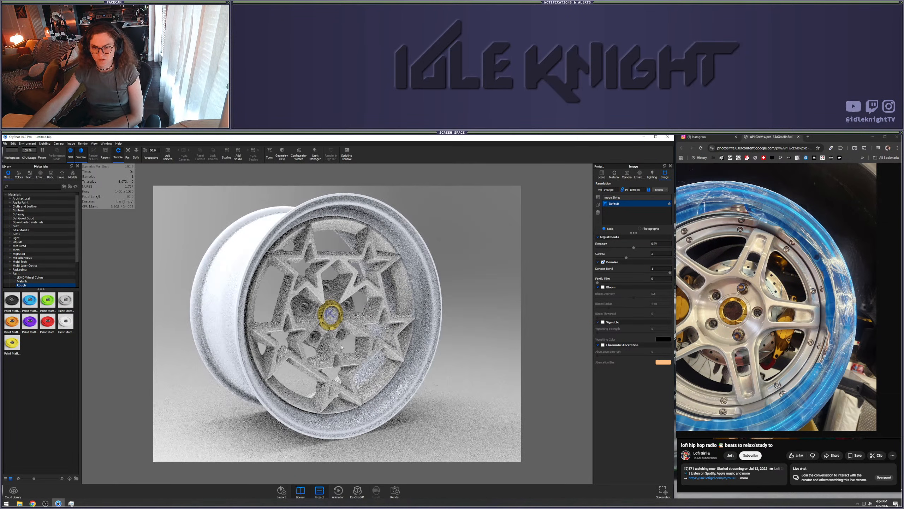
pyautogui.scroll(5, 323, 326)
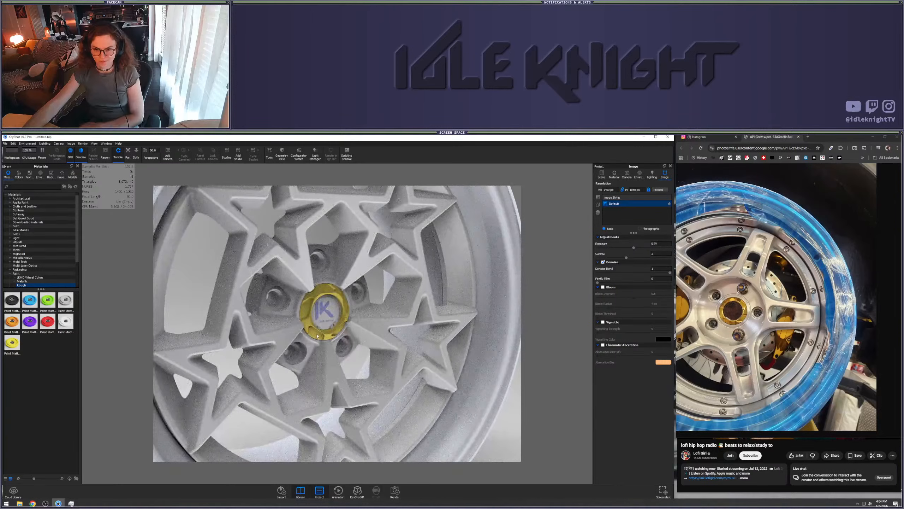
pyautogui.scroll(2, 320, 328)
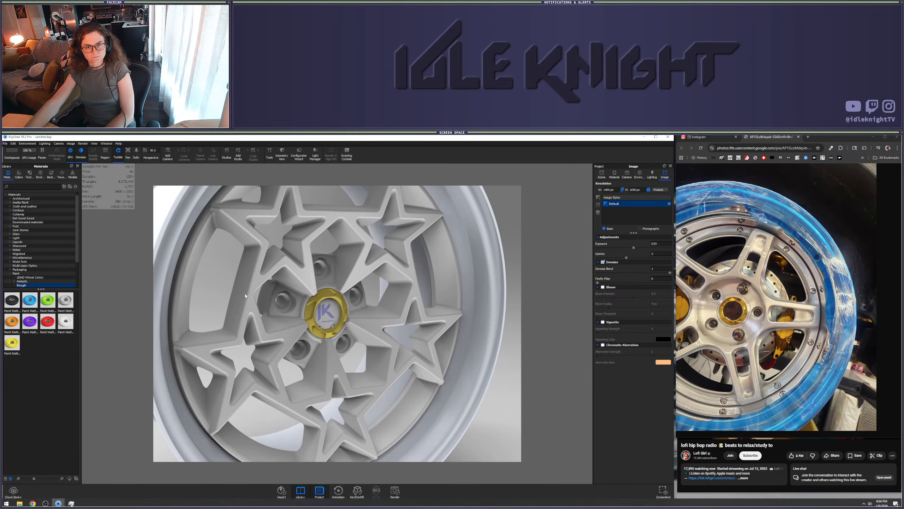
pyautogui.scroll(-5, 249, 300)
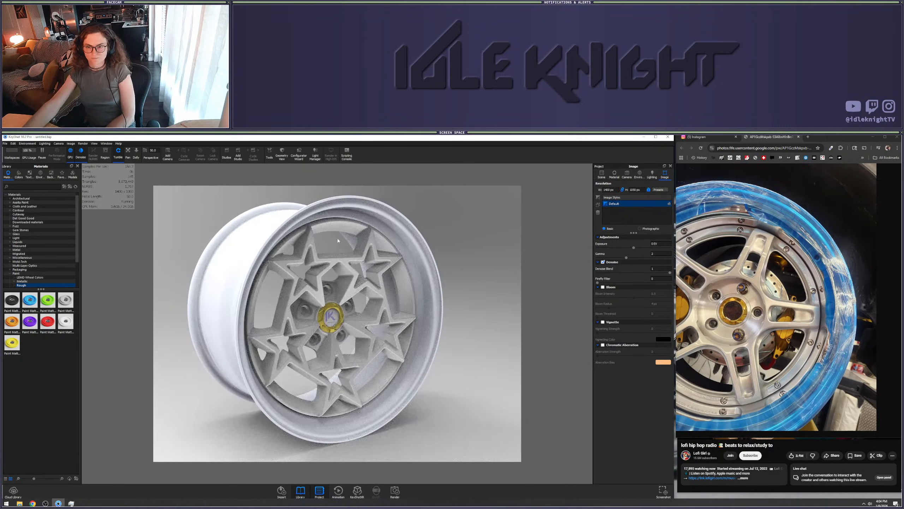
pyautogui.moveTo(338, 242); pyautogui.dragTo(279, 282)
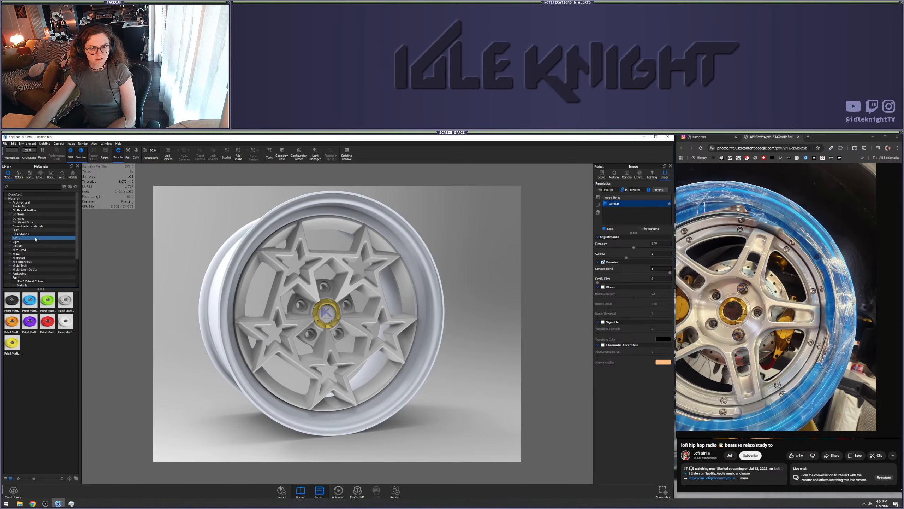
# Apply the C-7600 Glacier Black paint from the Wheel Colors materials to the inner barrel part of the 18x10_3.5 component
pyautogui.scroll(-3, 35, 239)
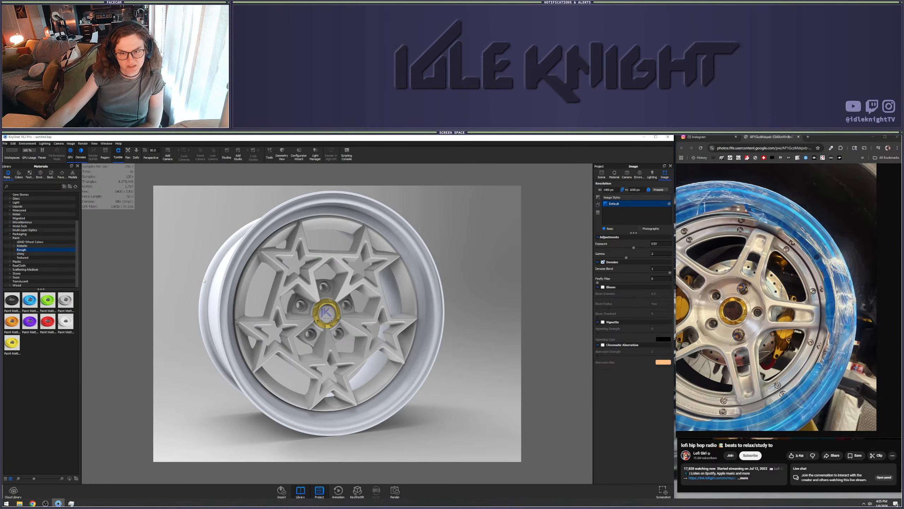
pyautogui.moveTo(228, 270); pyautogui.dragTo(196, 268)
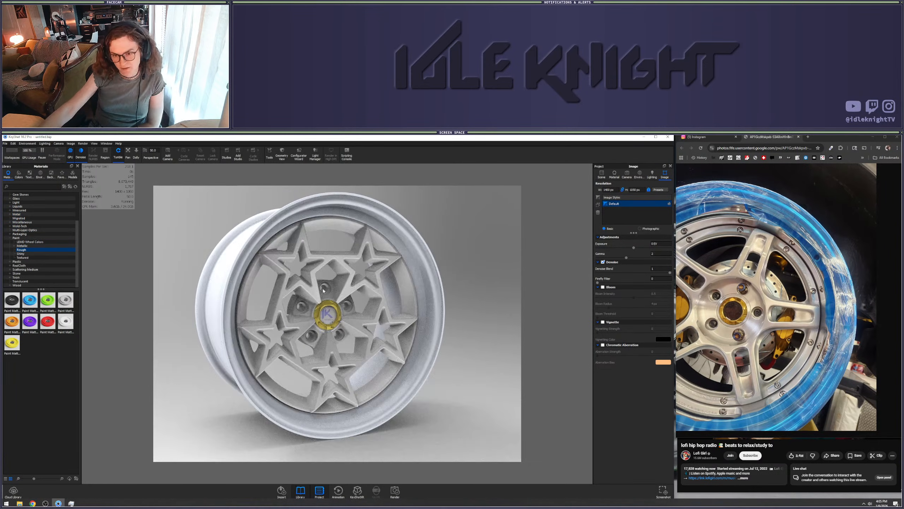
pyautogui.click(30, 242)
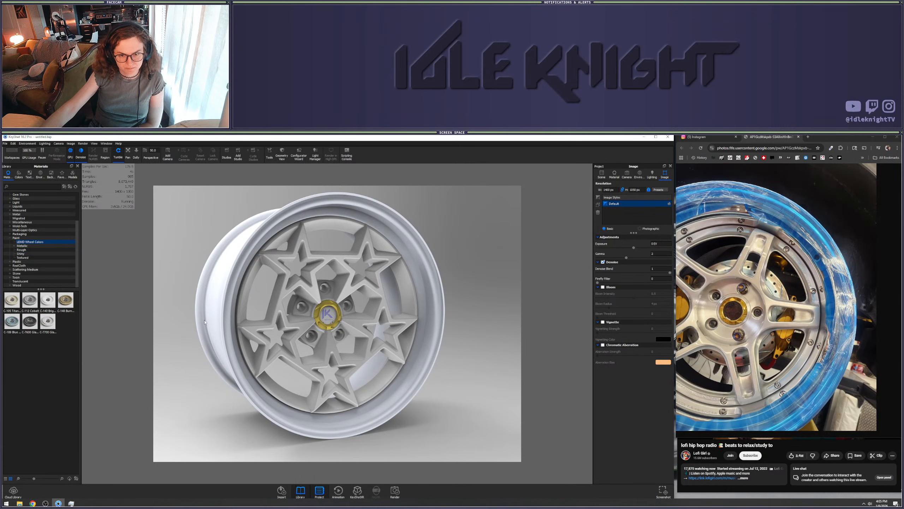
pyautogui.click(601, 175)
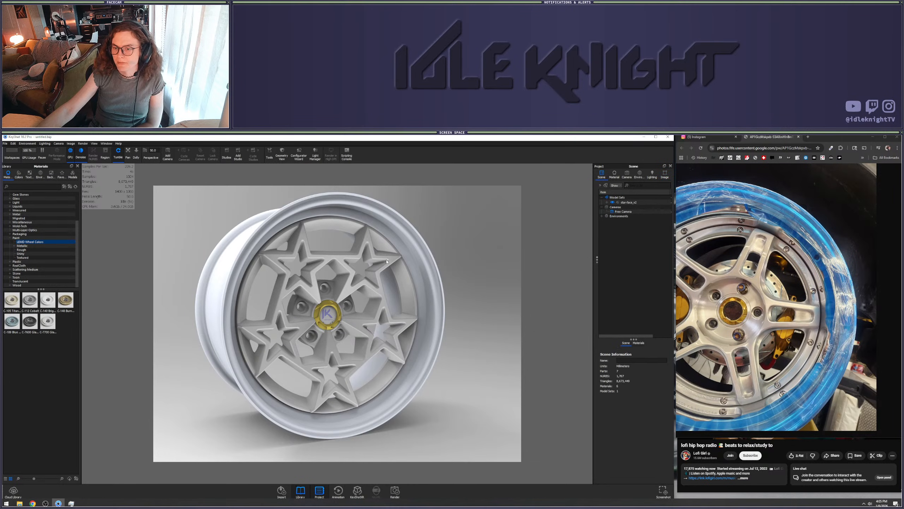
pyautogui.moveTo(30, 321); pyautogui.dragTo(633, 223)
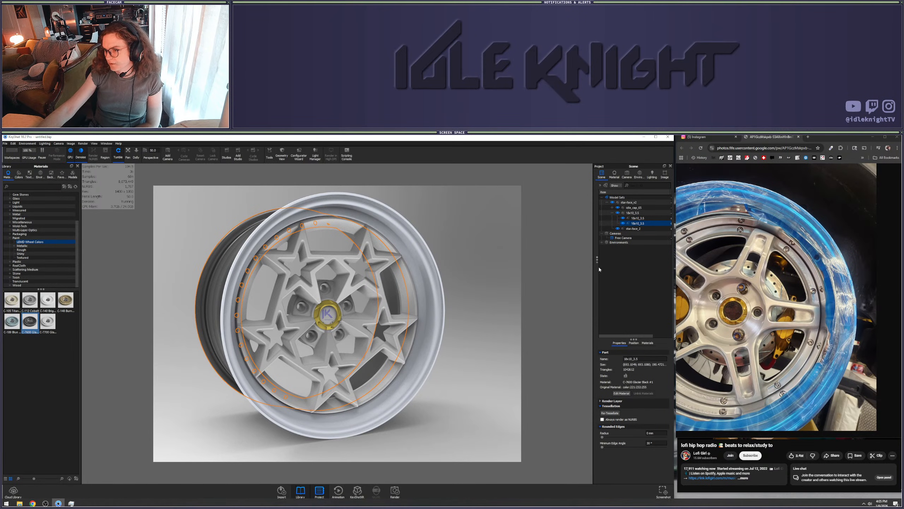
# Inspect the black barrel against the outer lip and star face from the side, front and three-quarter views
pyautogui.click(493, 343)
pyautogui.moveTo(492, 343); pyautogui.dragTo(409, 341)
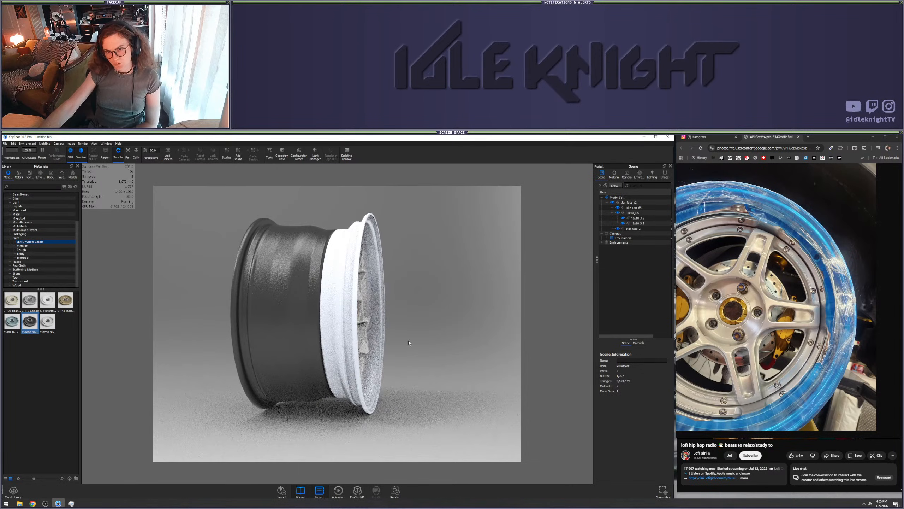
pyautogui.click(278, 274)
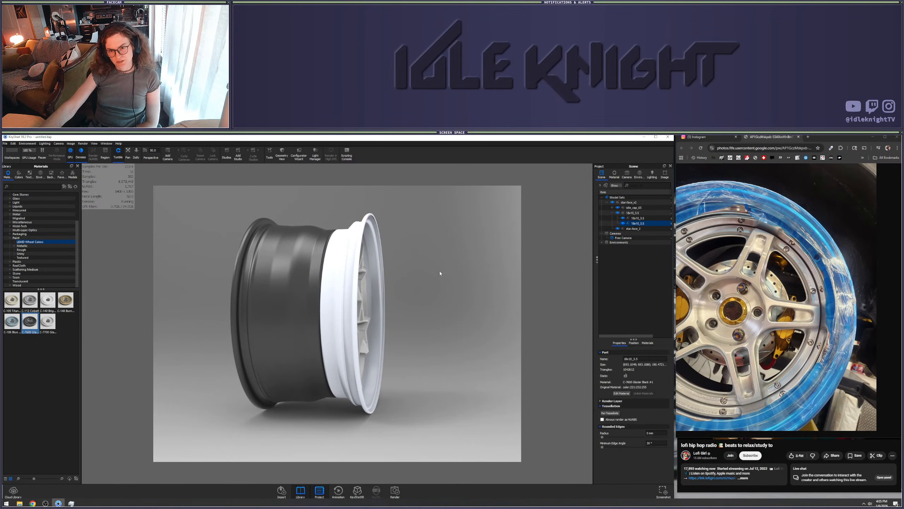
pyautogui.click(444, 282)
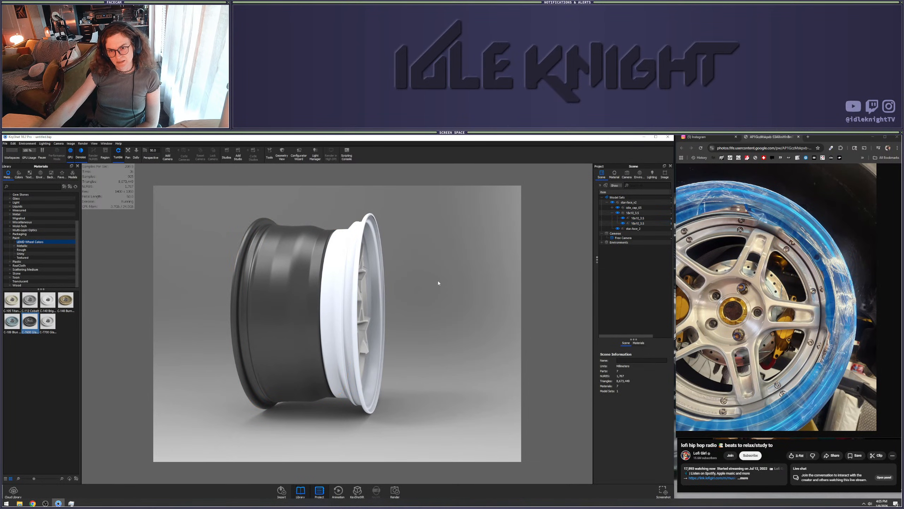
pyautogui.moveTo(438, 280); pyautogui.dragTo(291, 278)
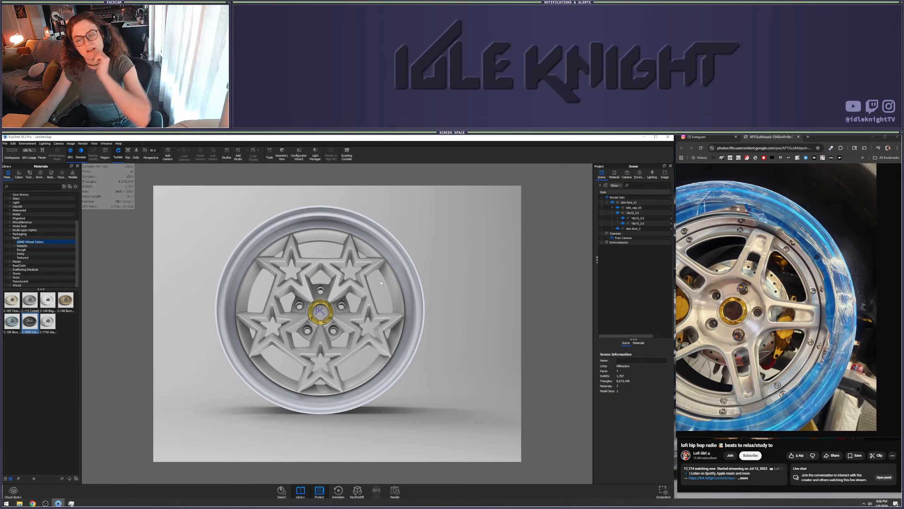
pyautogui.moveTo(415, 265); pyautogui.dragTo(399, 375)
pyautogui.moveTo(250, 265); pyautogui.dragTo(271, 288)
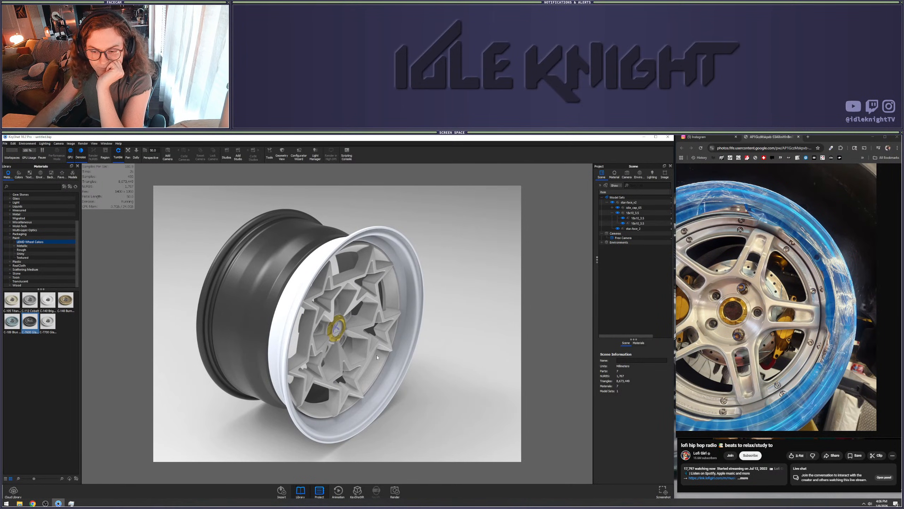
# Inspect the wheel's star face and the inner barrel's edge beads close up and from a three-quarter view
pyautogui.moveTo(356, 339); pyautogui.dragTo(255, 324)
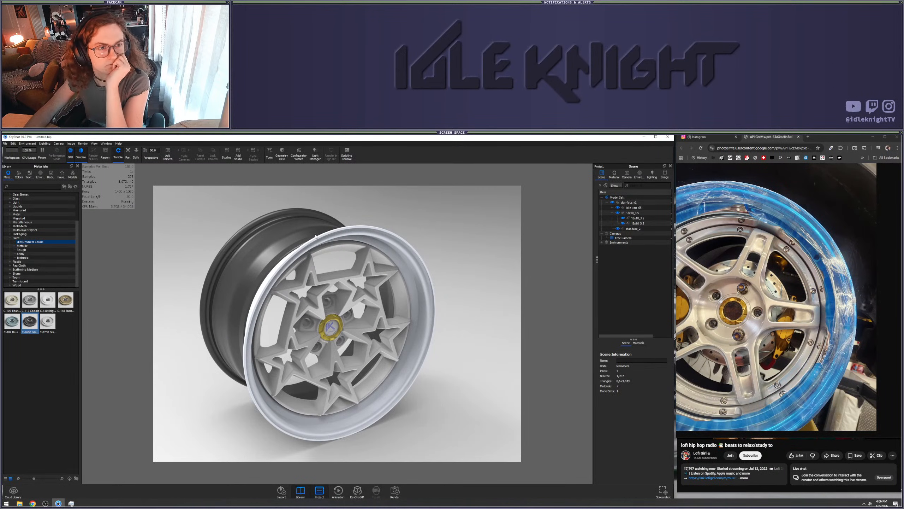
pyautogui.scroll(3, 197, 281)
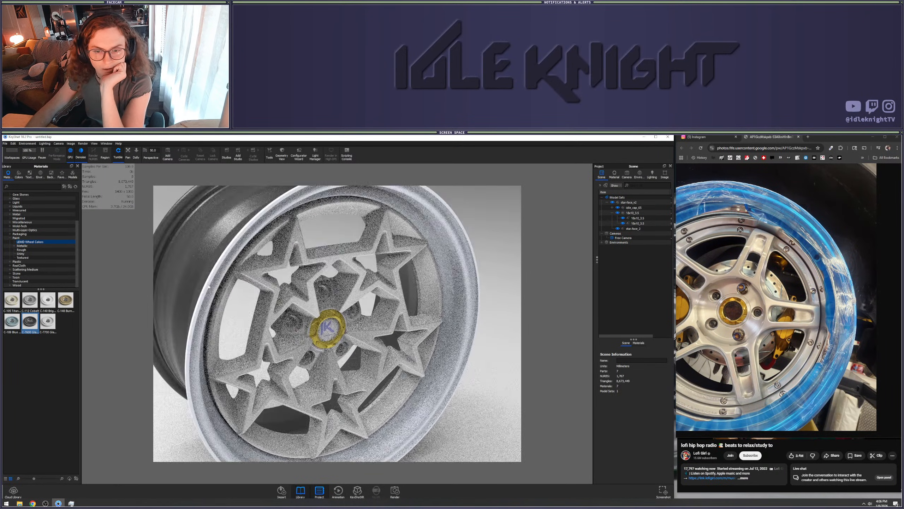
pyautogui.moveTo(198, 281); pyautogui.dragTo(420, 301, button='middle')
pyautogui.scroll(1, 420, 301)
pyautogui.scroll(2, 420, 300)
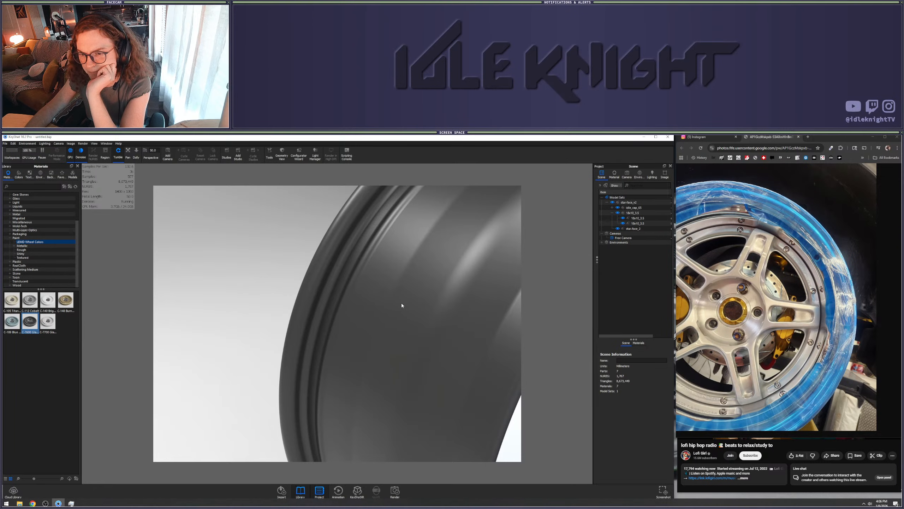
pyautogui.scroll(-5, 401, 305)
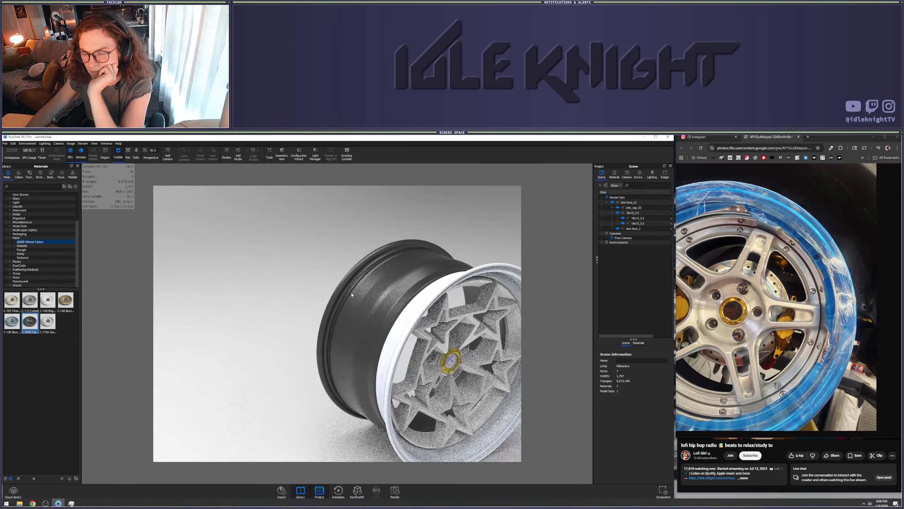
pyautogui.moveTo(319, 279); pyautogui.dragTo(242, 255)
pyautogui.moveTo(462, 348); pyautogui.dragTo(326, 359)
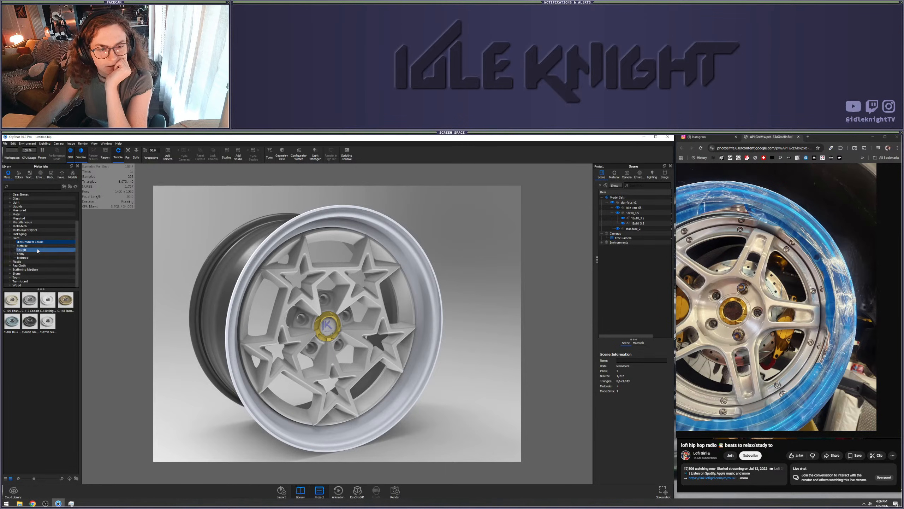
# Apply the Frosted Gloss Aluminum material to the wheel's outer lip and check its finish from a three-quarter view
pyautogui.scroll(3, 22, 217)
pyautogui.click(23, 207)
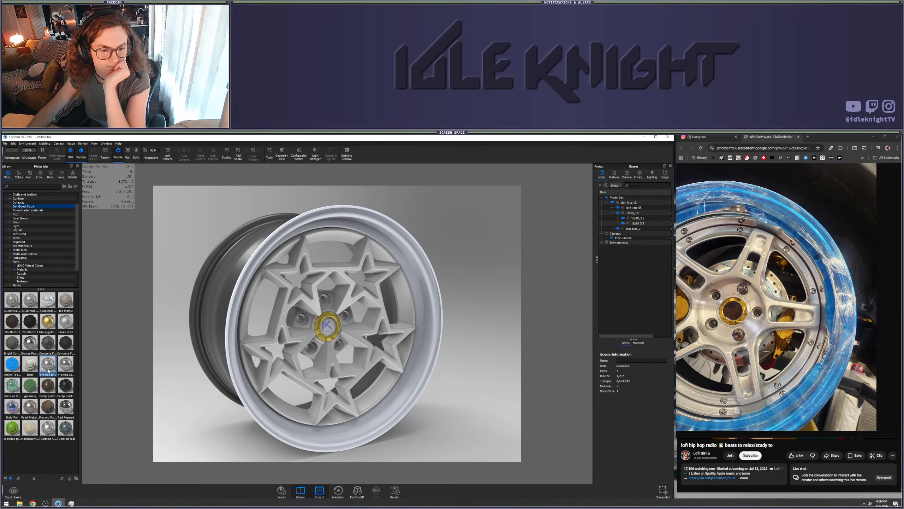
pyautogui.moveTo(60, 368); pyautogui.dragTo(421, 368)
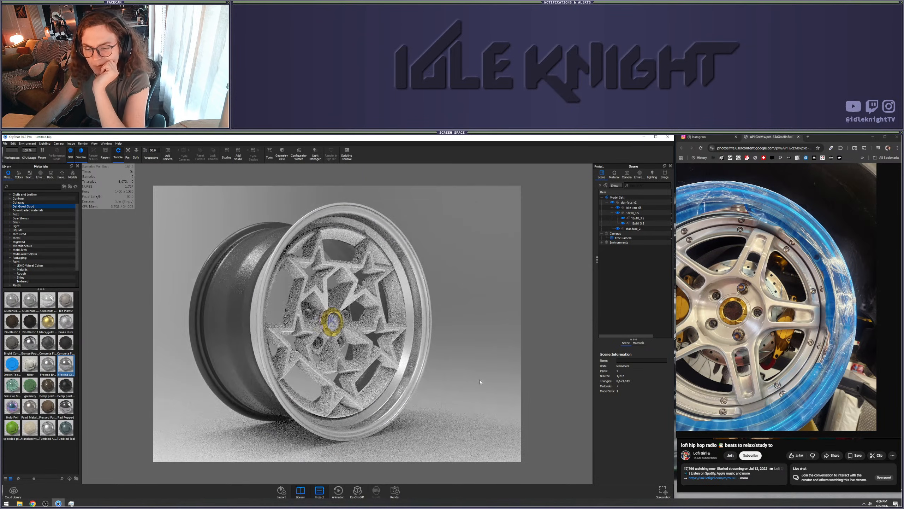
pyautogui.scroll(3, 421, 368)
pyautogui.click(421, 368)
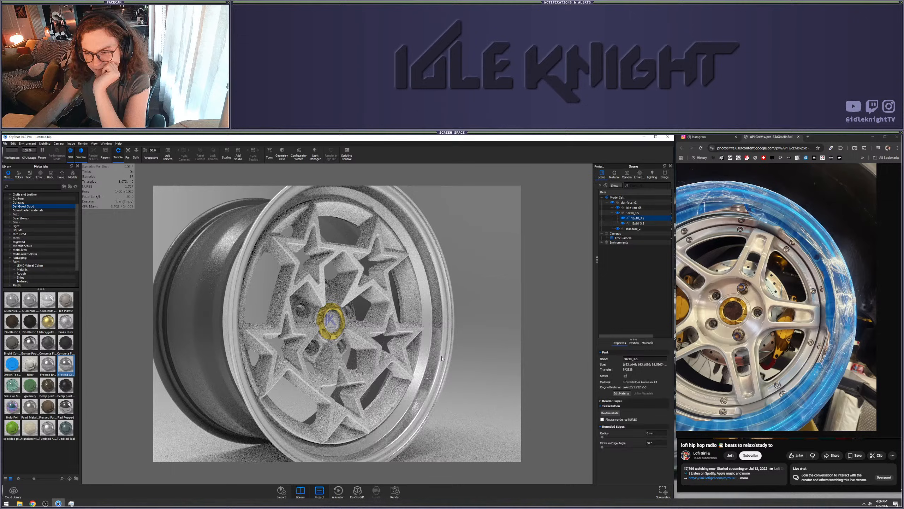
pyautogui.click(476, 370)
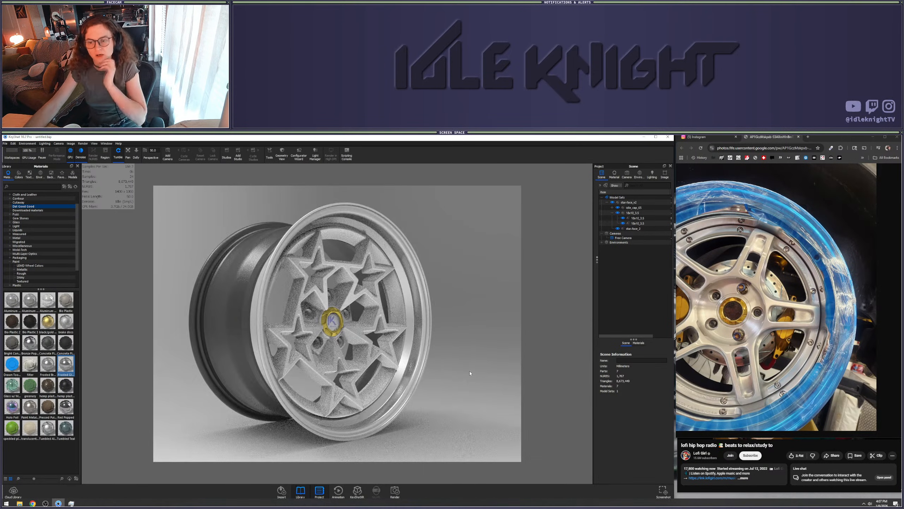
pyautogui.moveTo(428, 377); pyautogui.dragTo(479, 369)
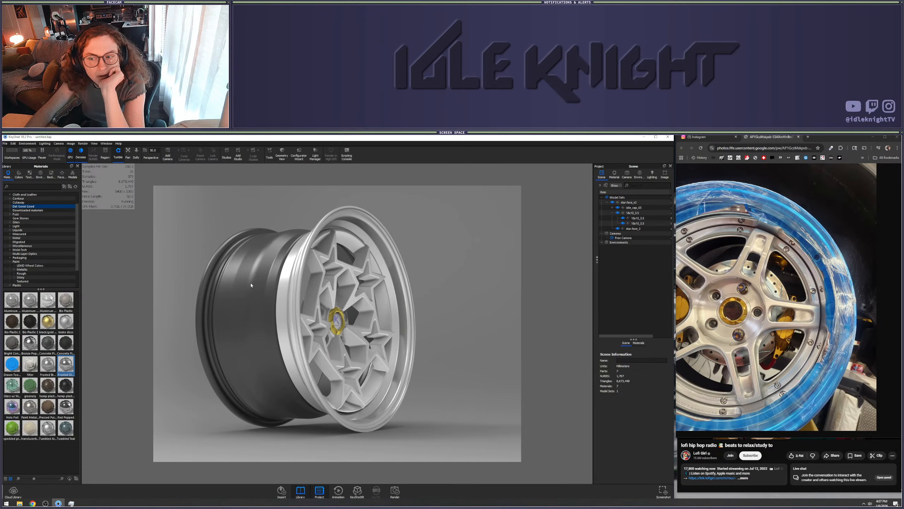
pyautogui.moveTo(396, 302); pyautogui.dragTo(445, 310)
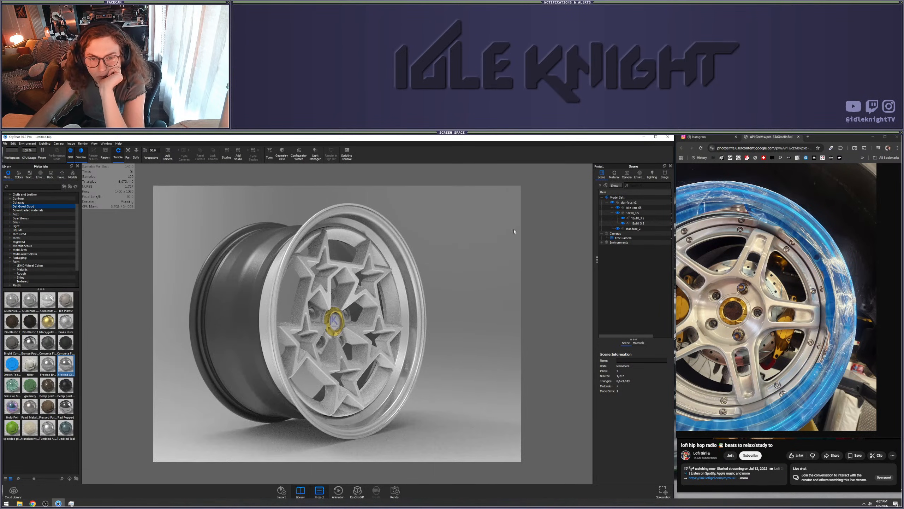
# Set the scene lighting's shadow quality to 3 and the ray bounces to 36
pyautogui.click(660, 175)
pyautogui.click(657, 177)
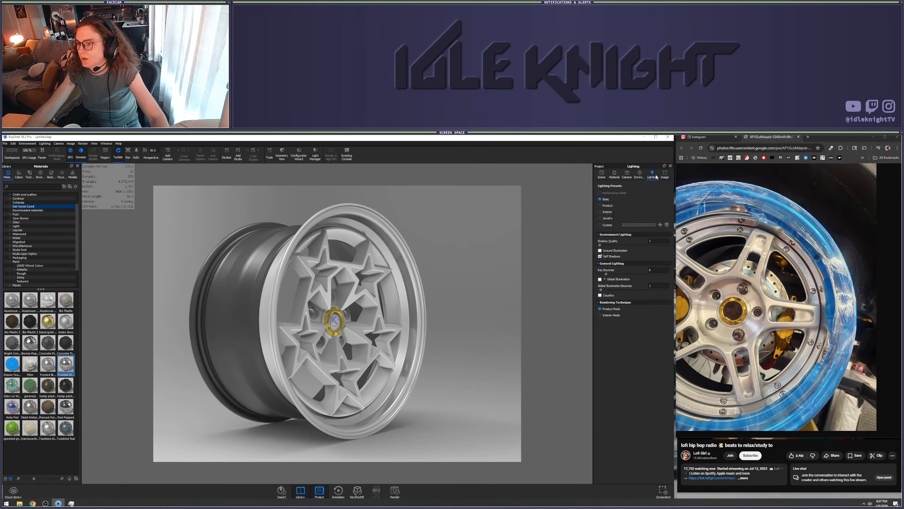
pyautogui.click(658, 241)
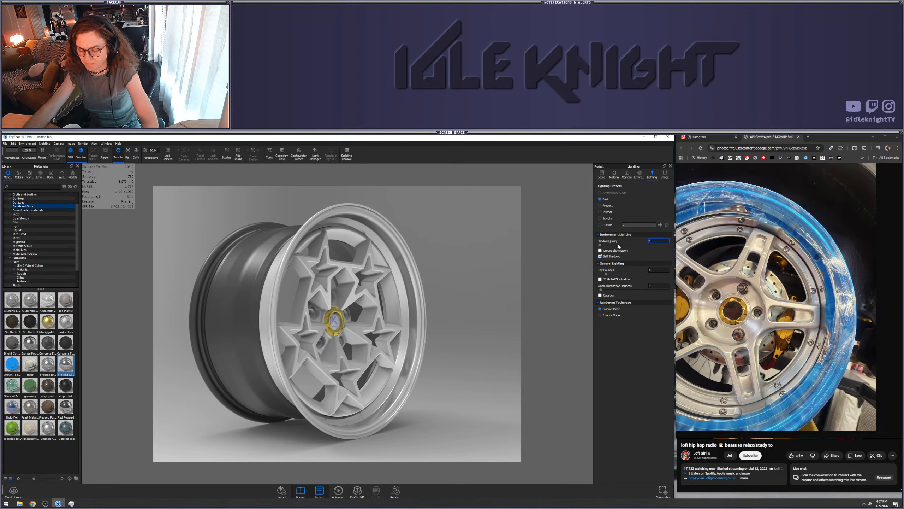
pyautogui.click(656, 270)
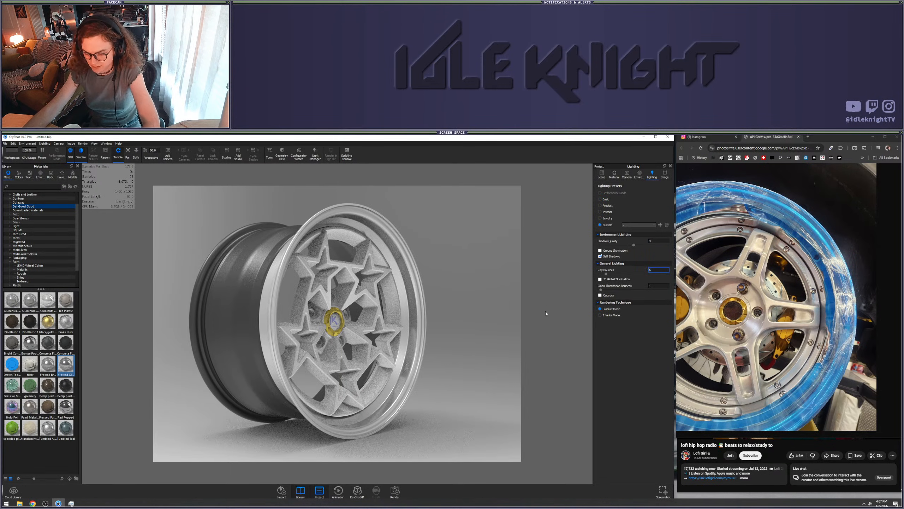
pyautogui.press('Return')
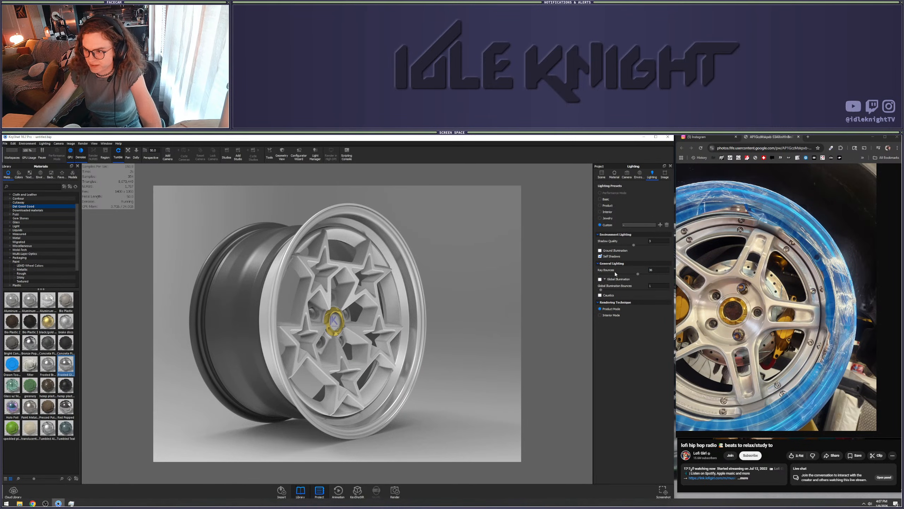
pyautogui.click(499, 273)
pyautogui.moveTo(510, 268); pyautogui.dragTo(446, 297)
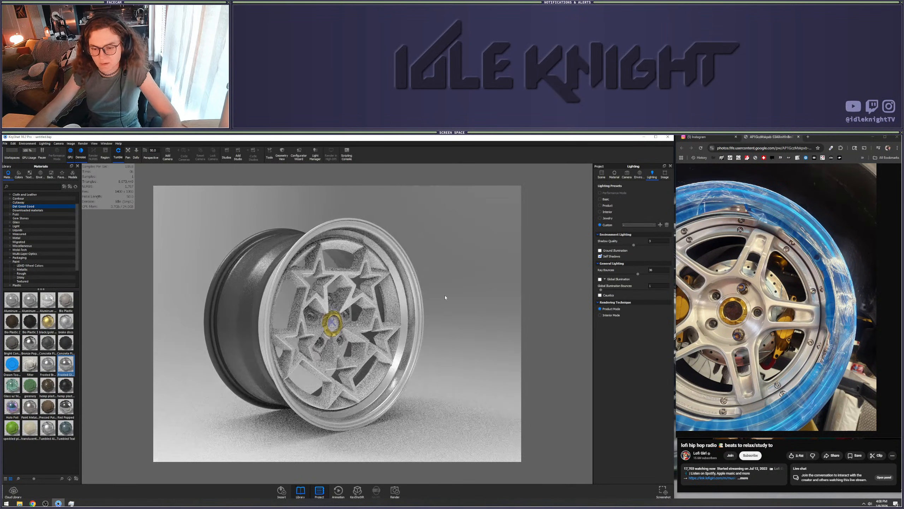
# Apply the Paint Metallic Amber material from the metallic paints to the ring around the wheel's centre cap
pyautogui.click(601, 174)
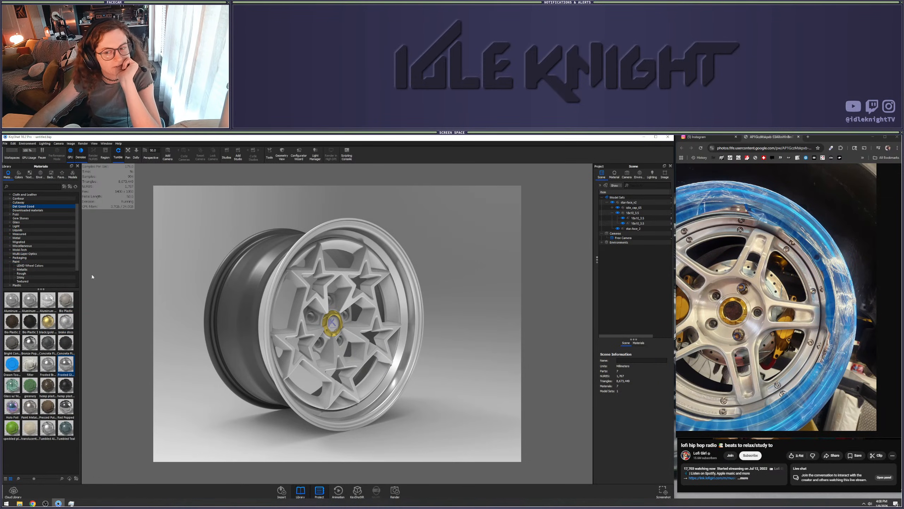
pyautogui.moveTo(438, 323); pyautogui.dragTo(380, 324)
pyautogui.scroll(6, 380, 324)
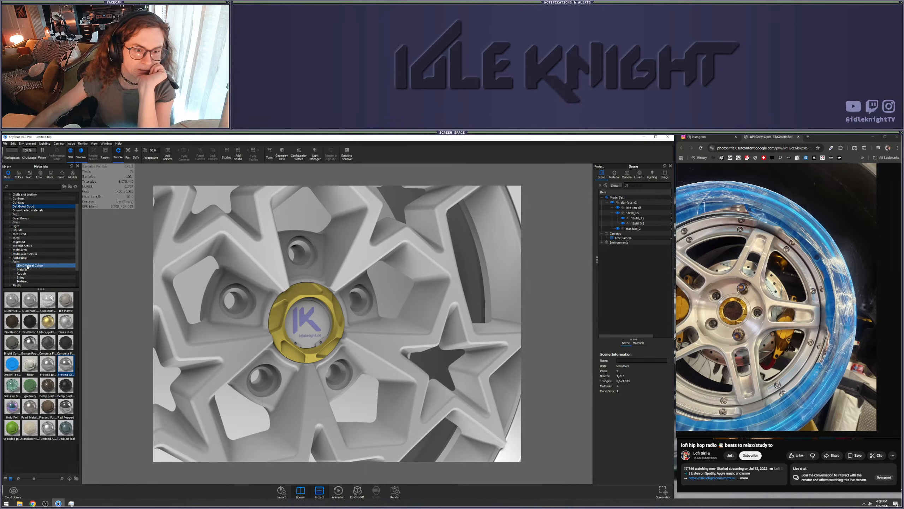
pyautogui.click(35, 271)
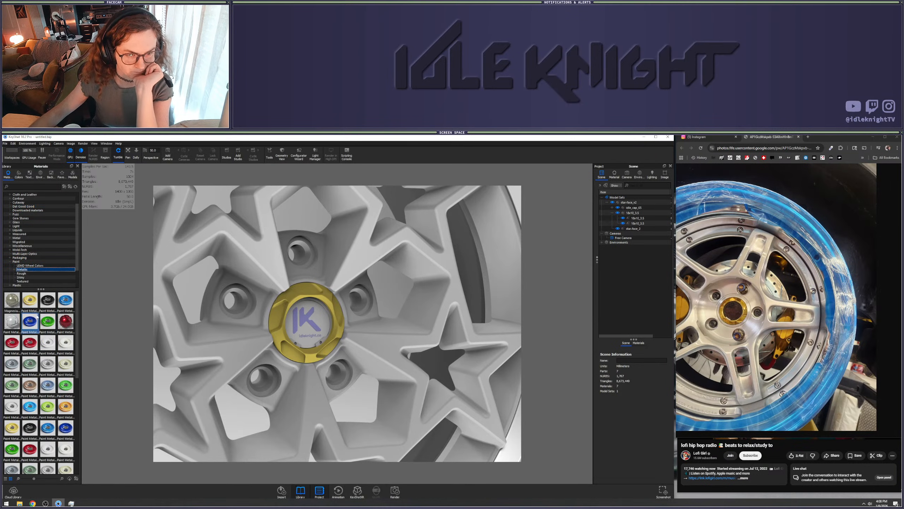
pyautogui.scroll(-1, 47, 322)
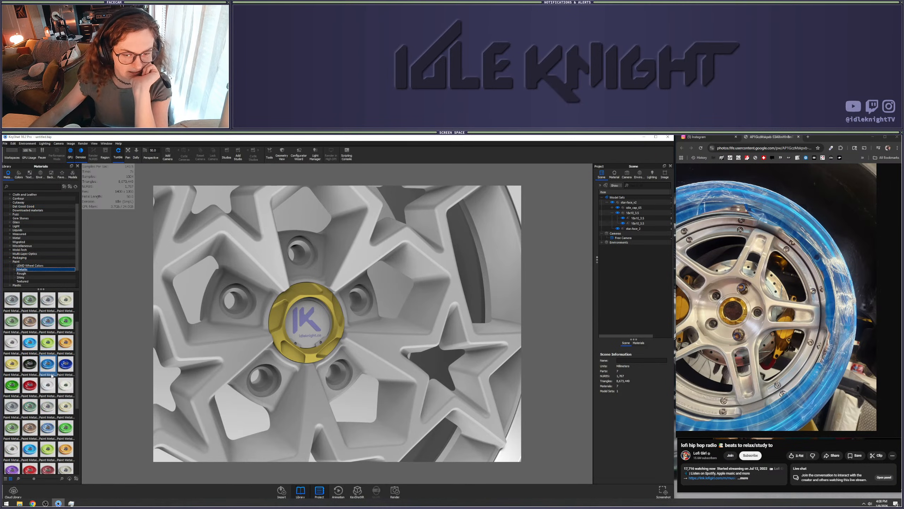
pyautogui.scroll(-3, 28, 390)
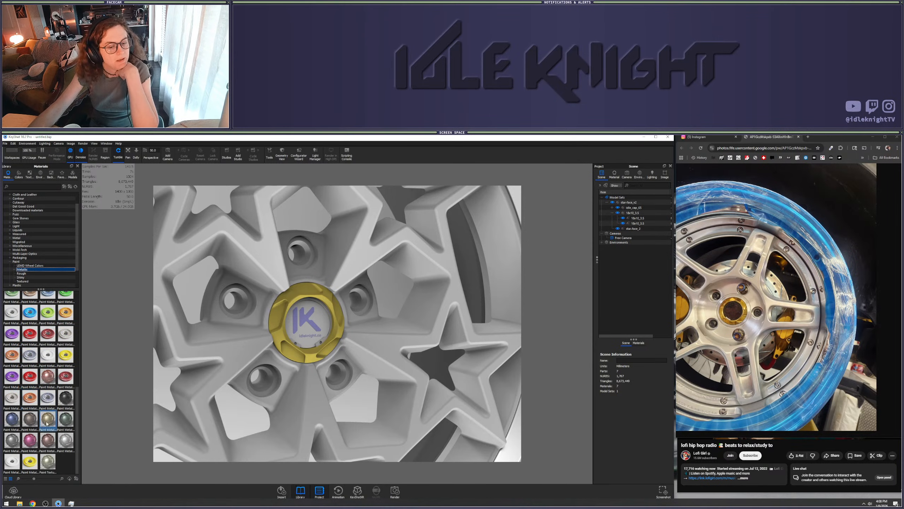
pyautogui.scroll(2, 52, 421)
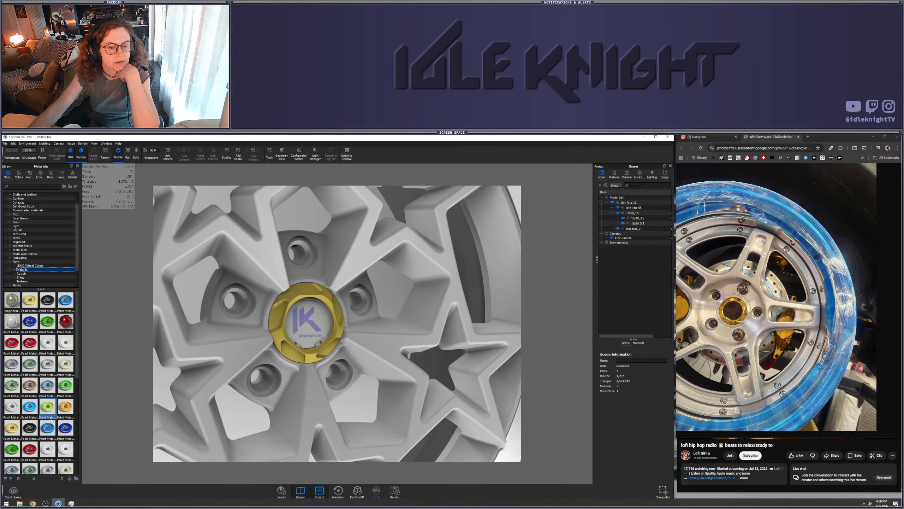
pyautogui.moveTo(54, 419)
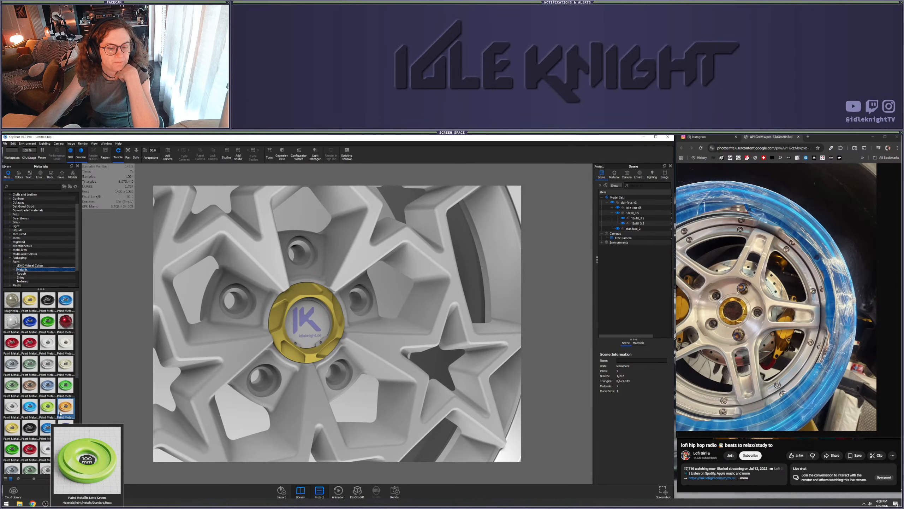
pyautogui.moveTo(35, 304)
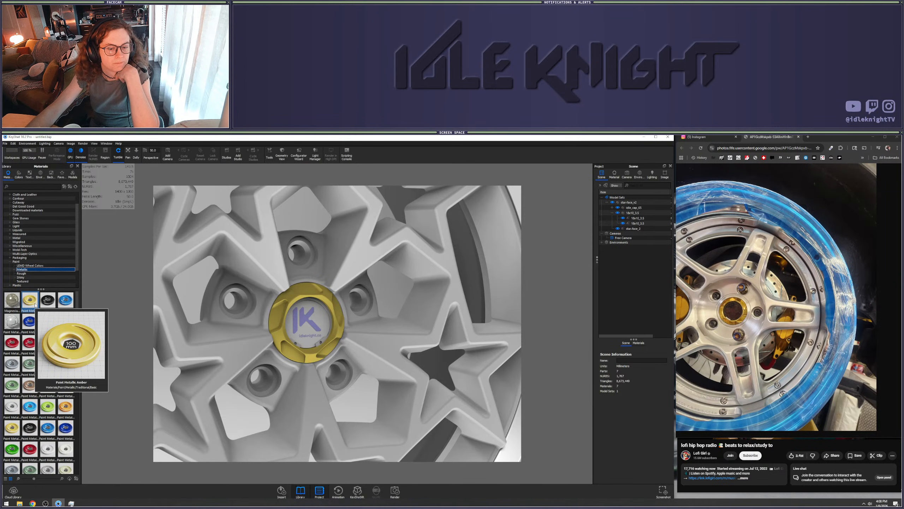
pyautogui.moveTo(35, 305); pyautogui.dragTo(281, 340)
# Adjust the amber ring paint's metal roughness and set the magenta share of its base color to 23%
pyautogui.doubleClick(327, 311)
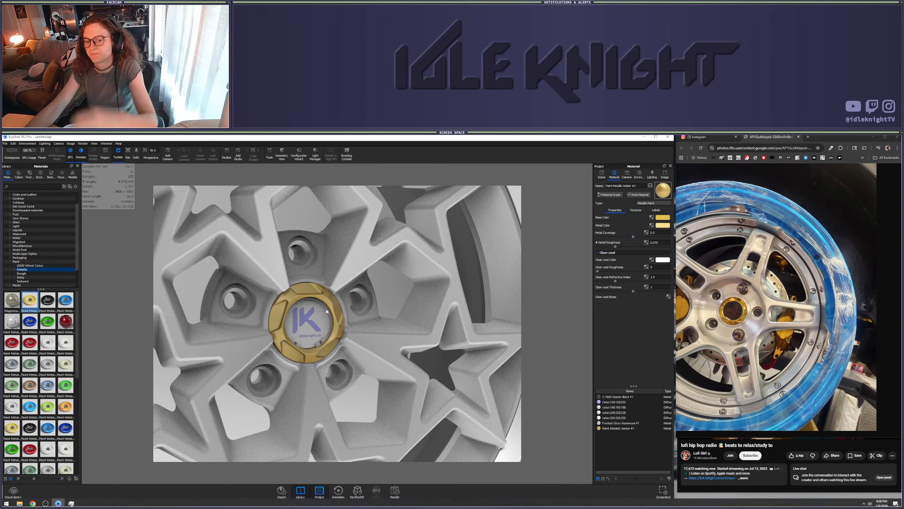
pyautogui.scroll(3, 327, 311)
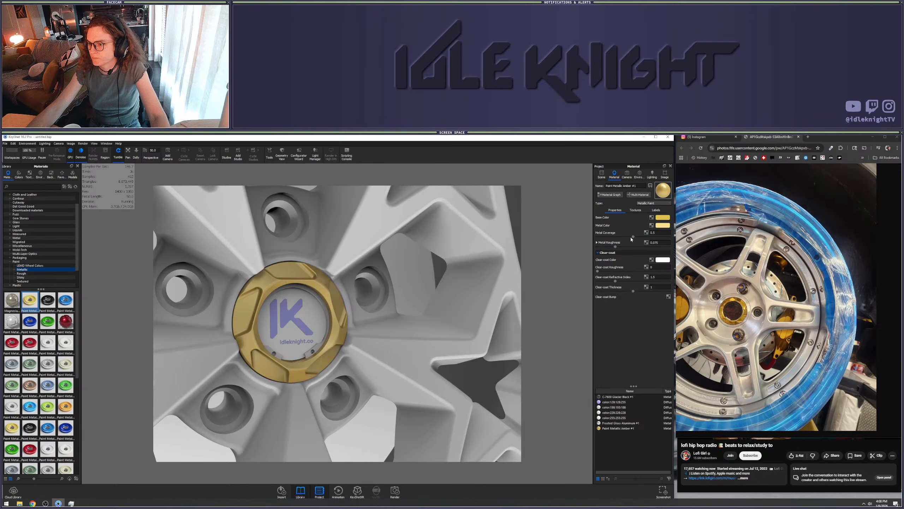
pyautogui.moveTo(616, 247); pyautogui.dragTo(603, 248)
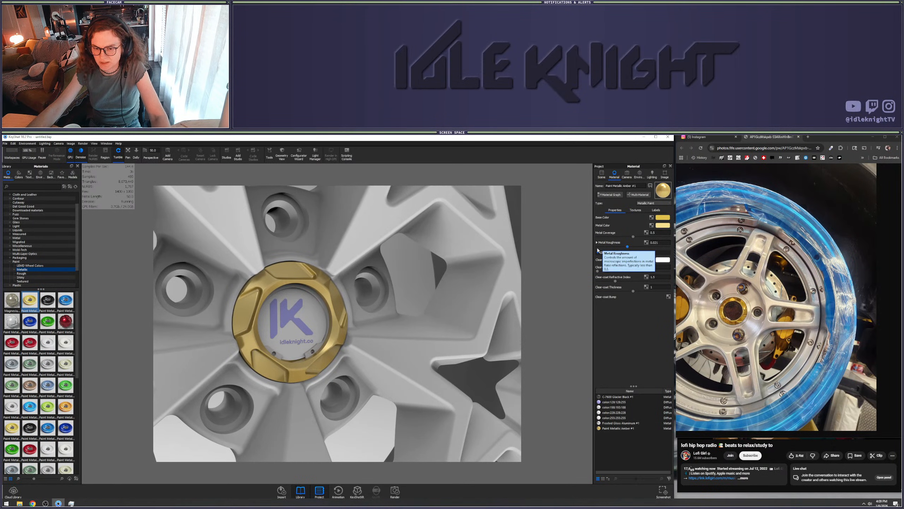
pyautogui.click(662, 218)
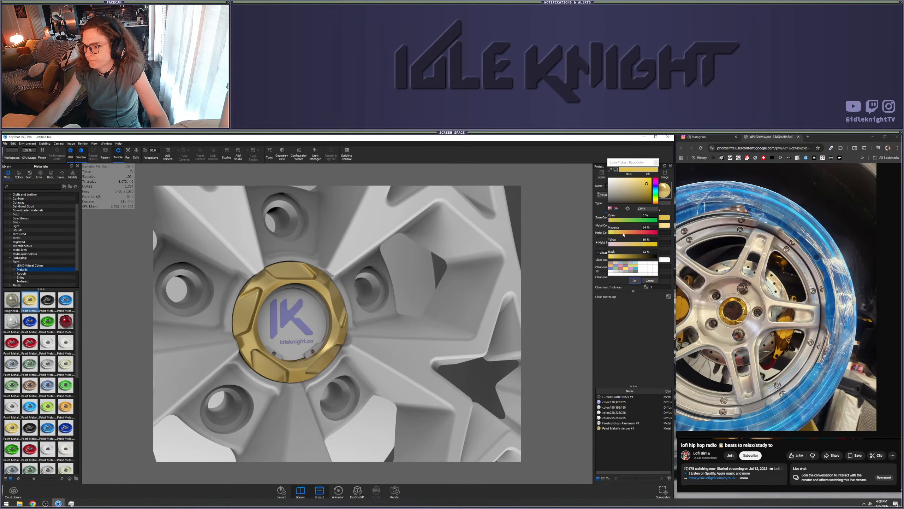
pyautogui.moveTo(616, 234); pyautogui.dragTo(620, 235)
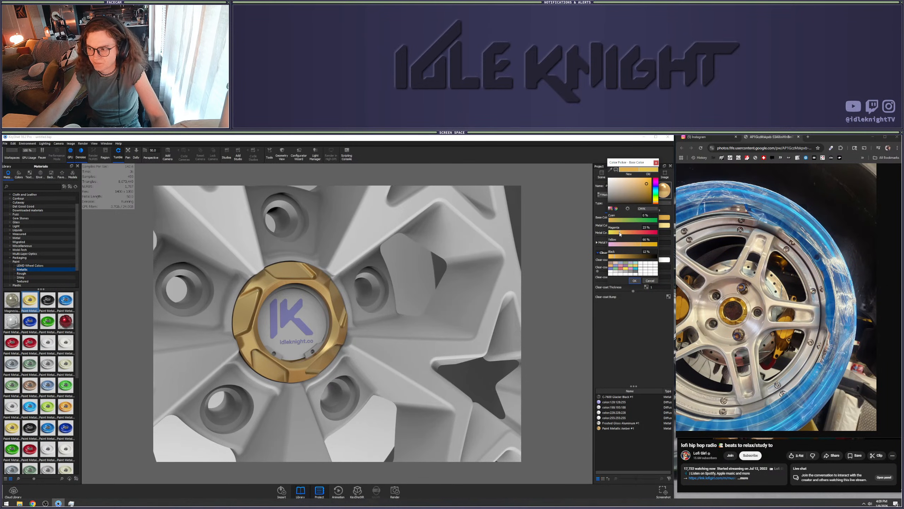
pyautogui.click(635, 281)
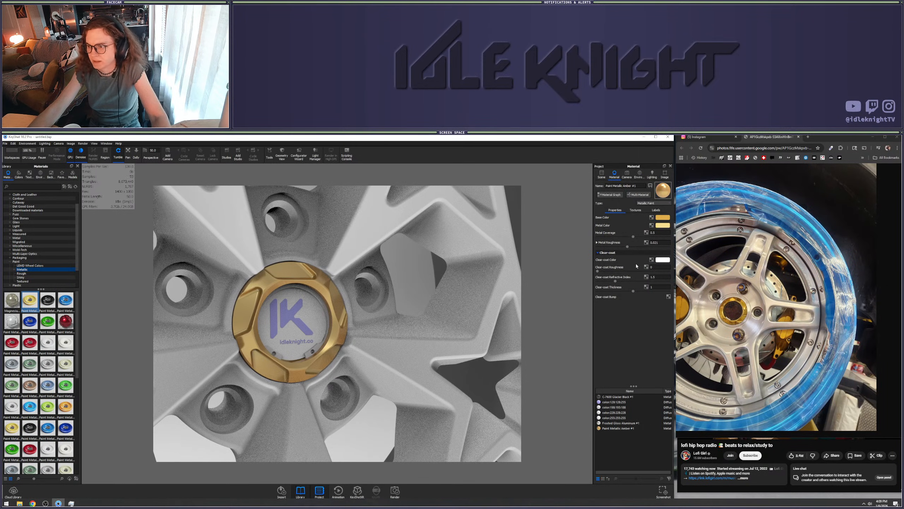
# Raise the ring paint's metal coverage to about 0.73 and fine-tune the magenta share of its metal color
pyautogui.moveTo(633, 237); pyautogui.dragTo(645, 237)
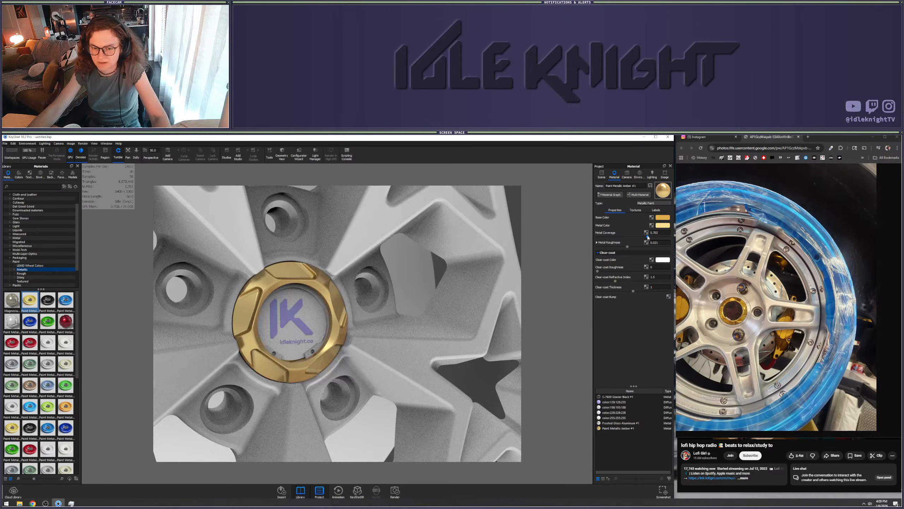
pyautogui.moveTo(647, 236); pyautogui.dragTo(650, 237)
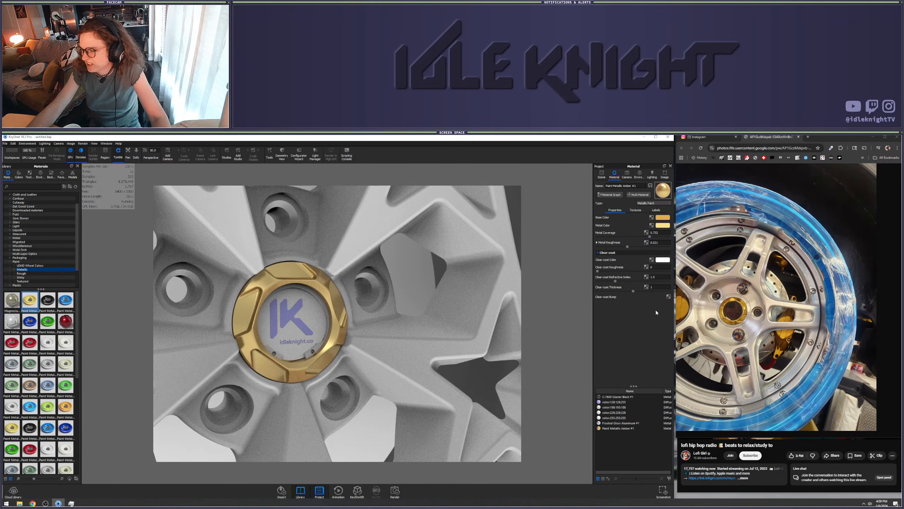
pyautogui.click(666, 225)
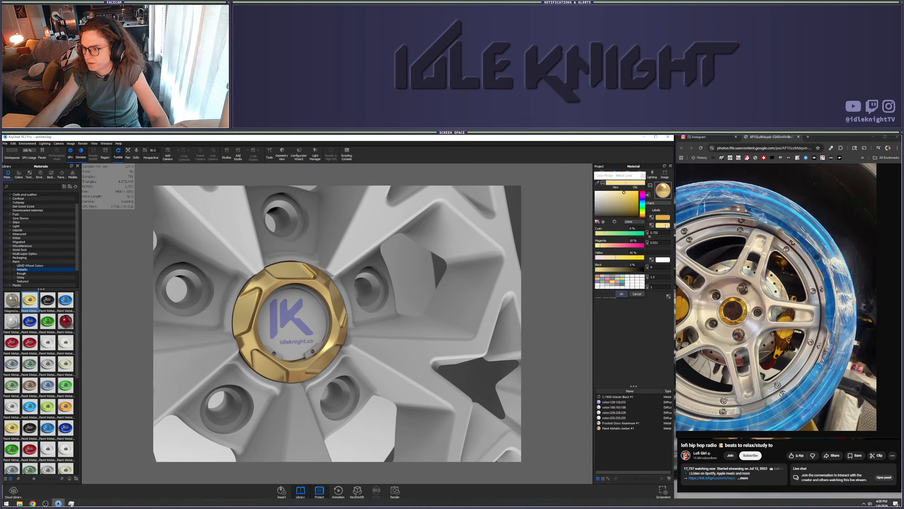
pyautogui.moveTo(599, 246); pyautogui.dragTo(601, 247)
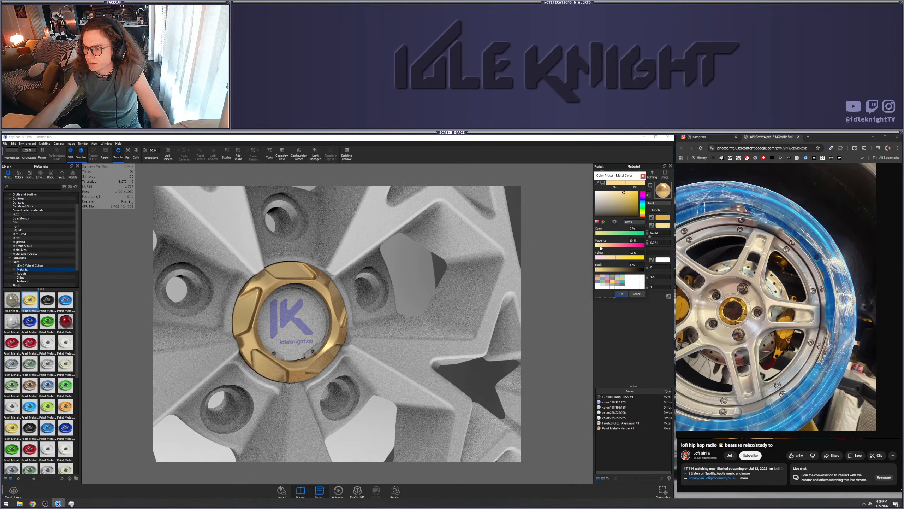
pyautogui.click(623, 294)
# Fine-tune the saturation and brightness of the amber ring paint's base color to a richer gold
pyautogui.click(662, 217)
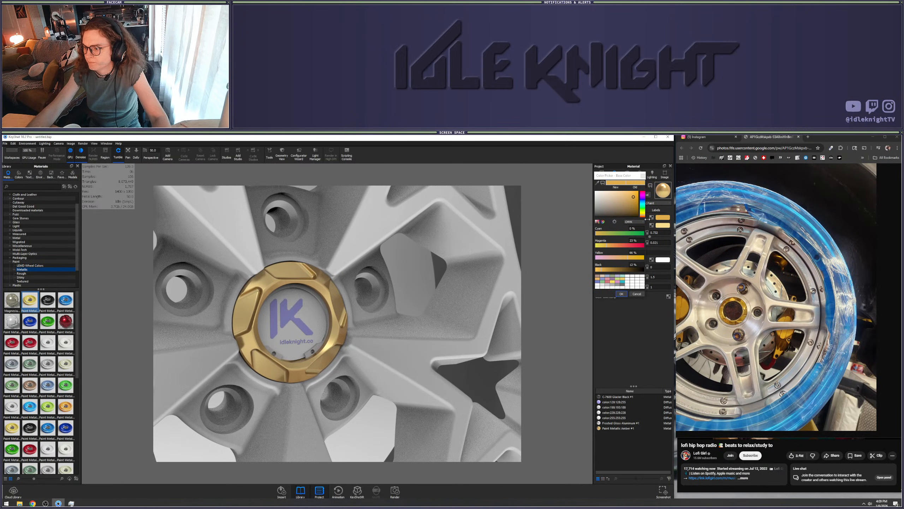
pyautogui.click(635, 201)
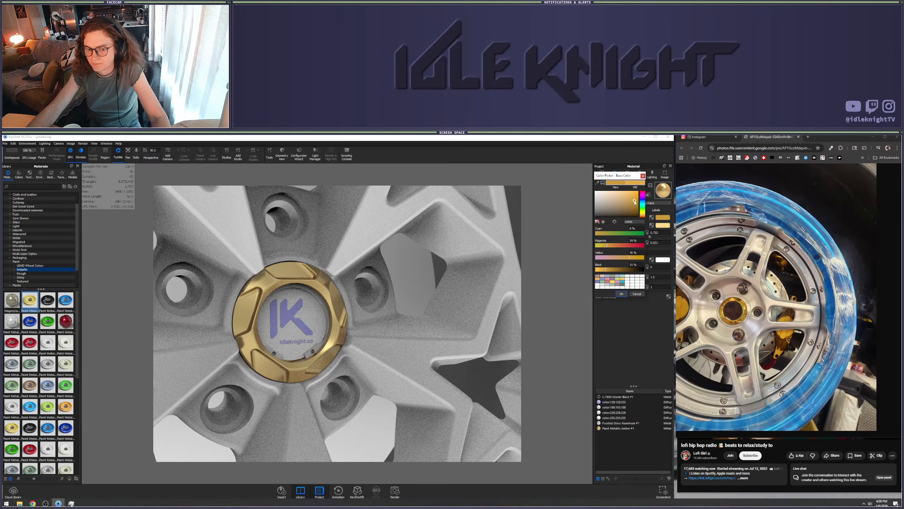
pyautogui.moveTo(636, 203); pyautogui.dragTo(637, 201)
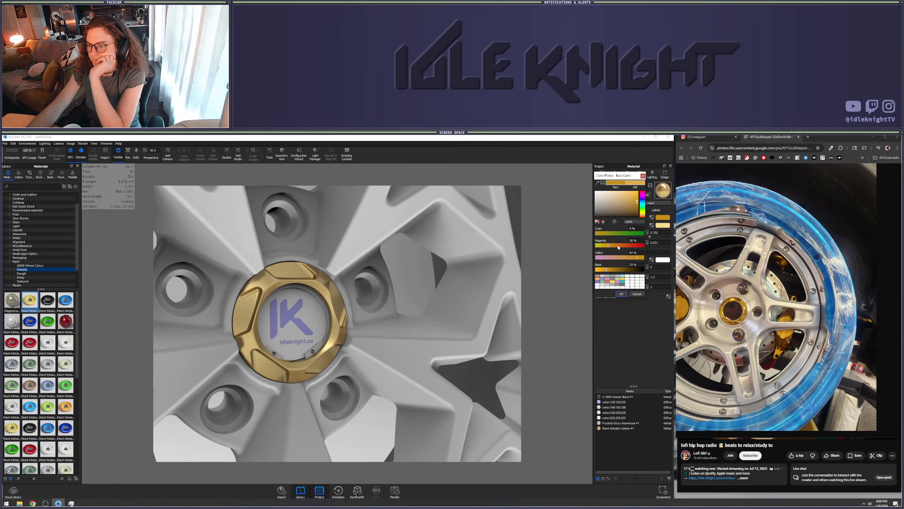
pyautogui.click(638, 198)
pyautogui.click(638, 199)
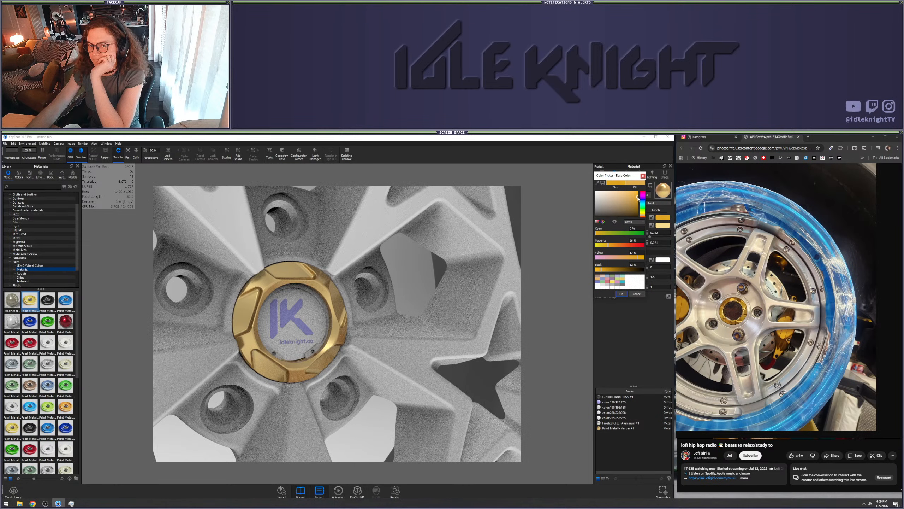
pyautogui.moveTo(638, 196); pyautogui.dragTo(638, 200)
pyautogui.click(637, 205)
pyautogui.click(621, 294)
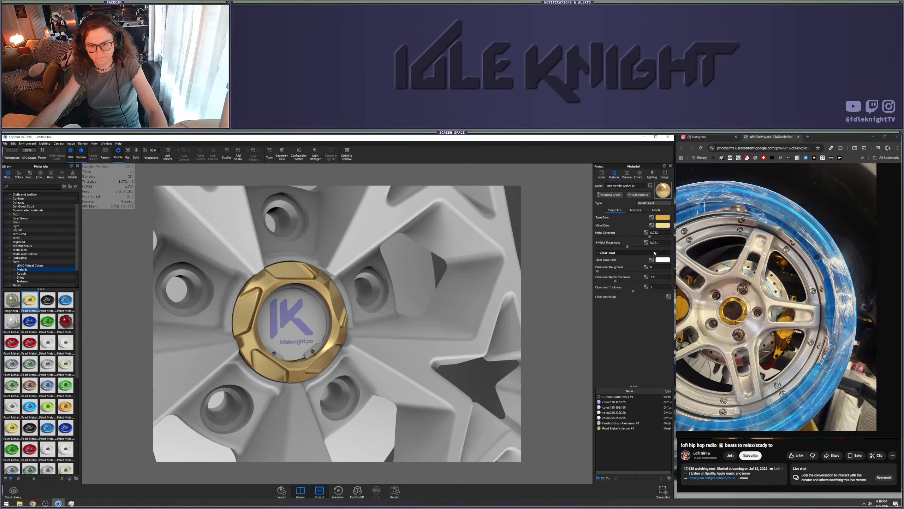
# Increase the saturation of the ring paint's metal color, bringing its yellow share to about 50%
pyautogui.click(662, 225)
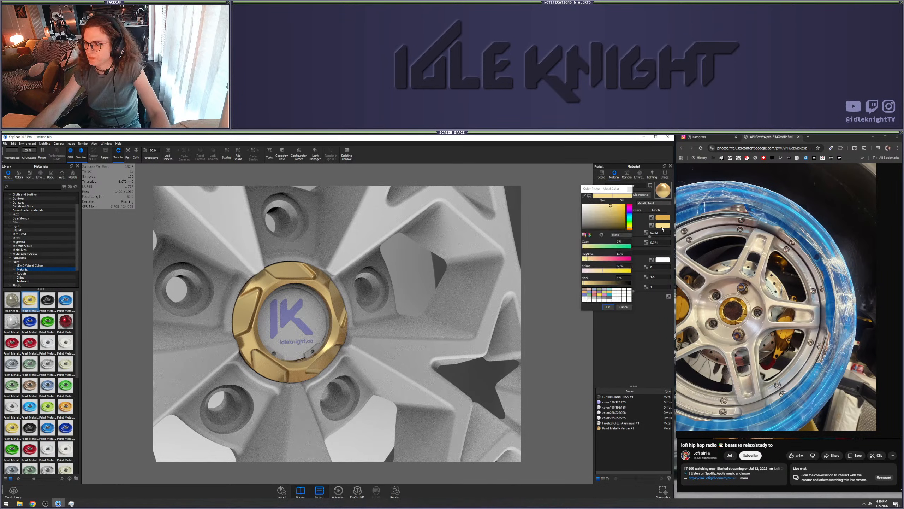
pyautogui.click(614, 207)
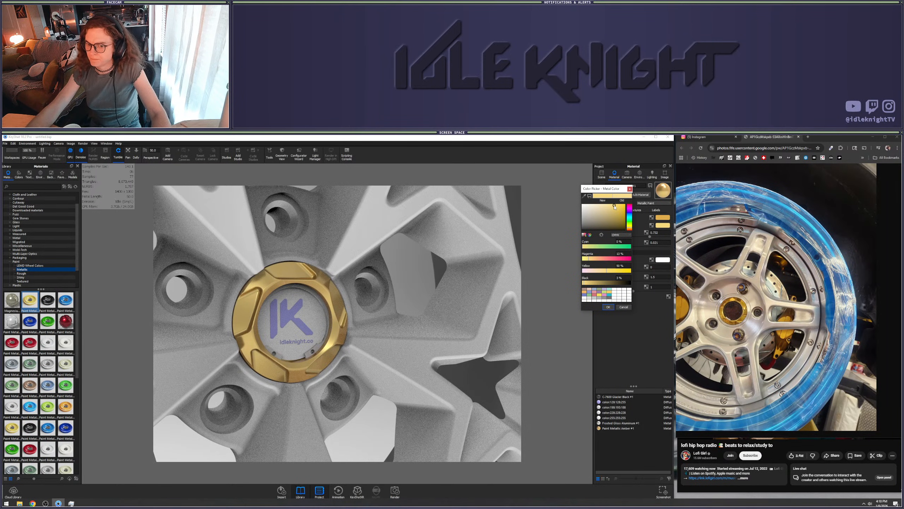
pyautogui.click(608, 307)
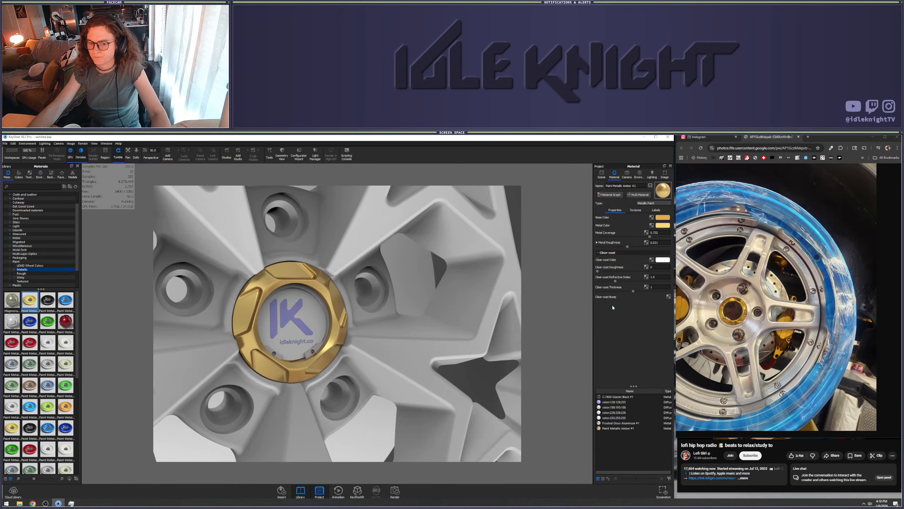
pyautogui.scroll(-10, 356, 333)
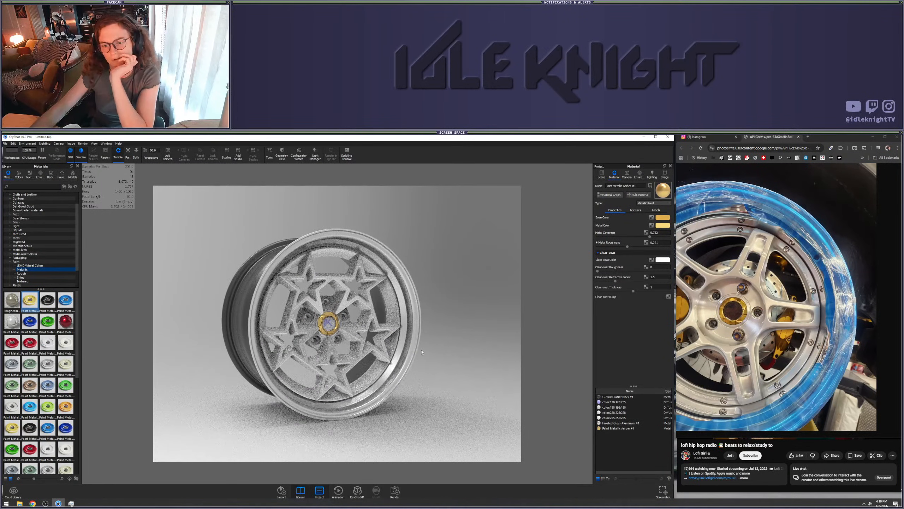
pyautogui.scroll(1, 340, 338)
pyautogui.scroll(10, 342, 338)
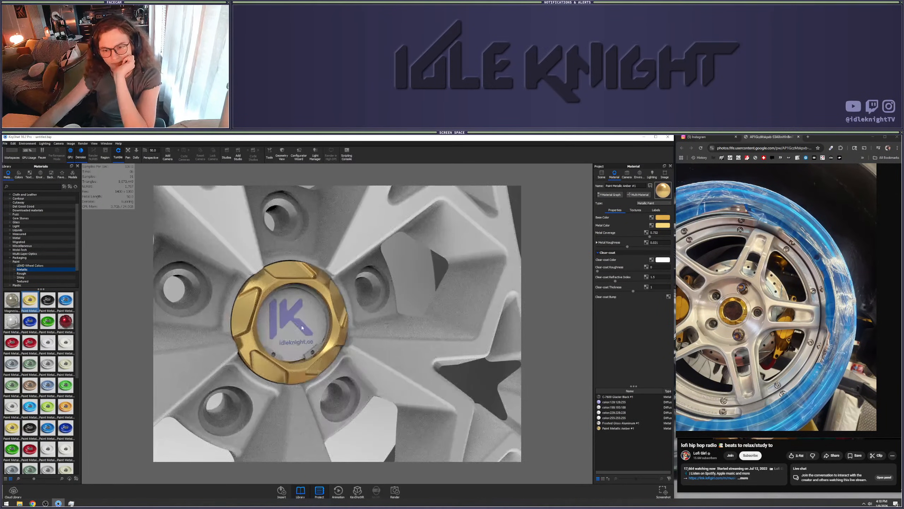
# Apply the Carbon Fiber Rough 5mm material from the plastic composites to the centre cap's face
pyautogui.scroll(3, 300, 328)
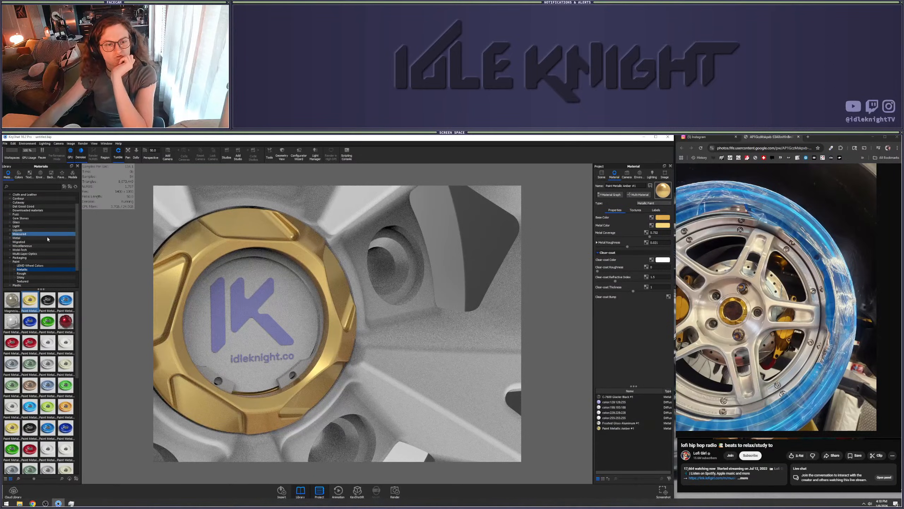
pyautogui.scroll(-2, 25, 263)
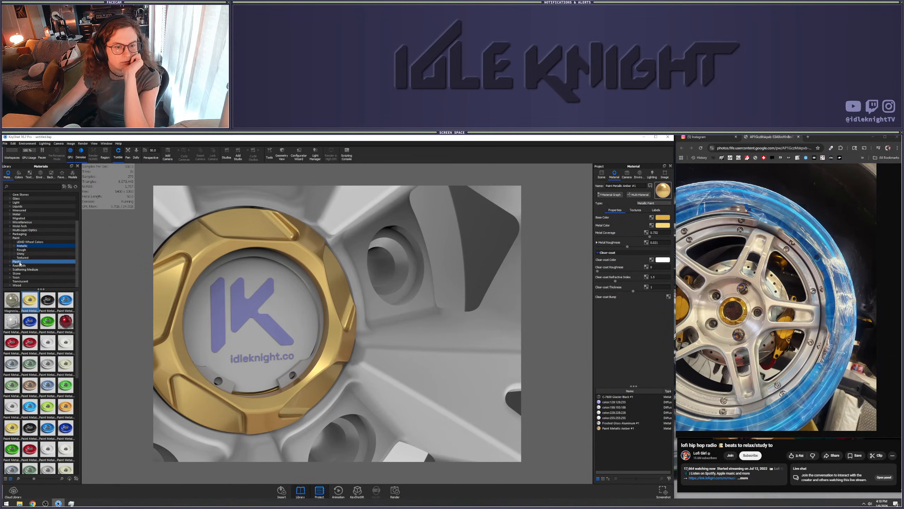
pyautogui.doubleClick(18, 262)
pyautogui.click(25, 273)
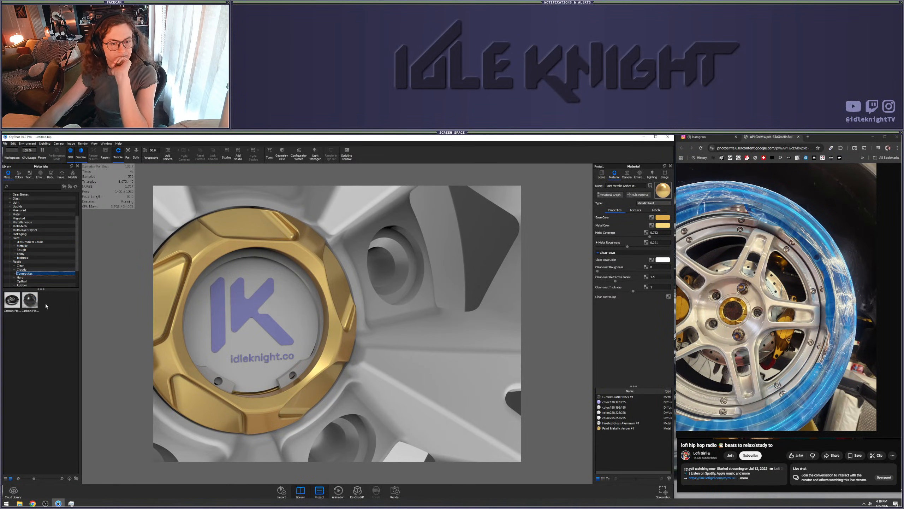
pyautogui.scroll(3, 26, 249)
pyautogui.click(25, 235)
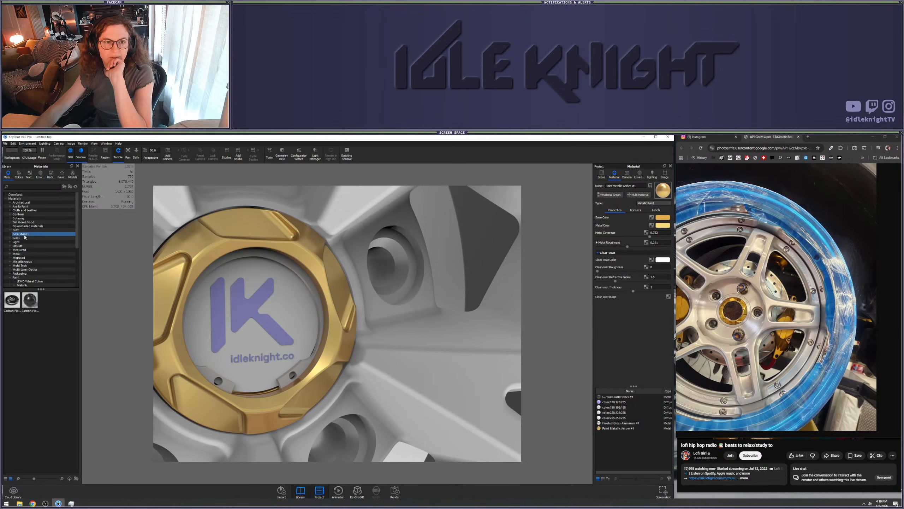
pyautogui.scroll(-5, 25, 237)
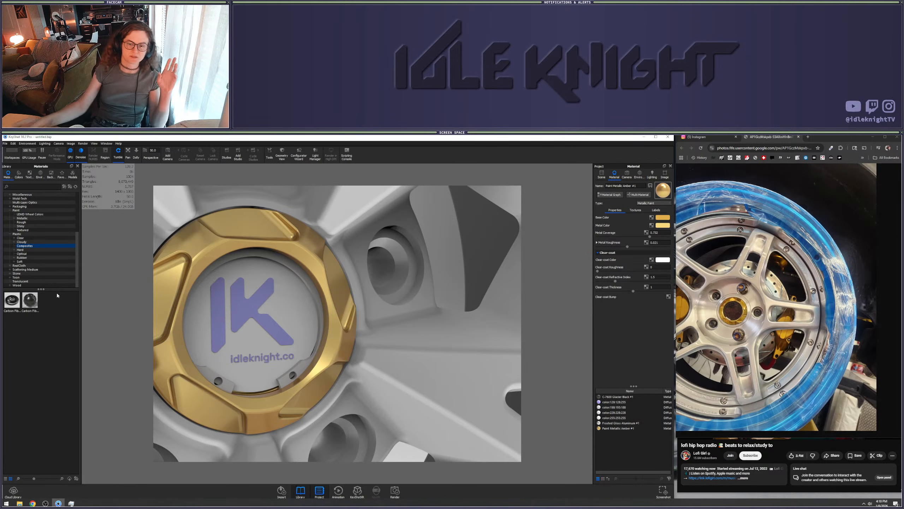
pyautogui.scroll(2, 29, 237)
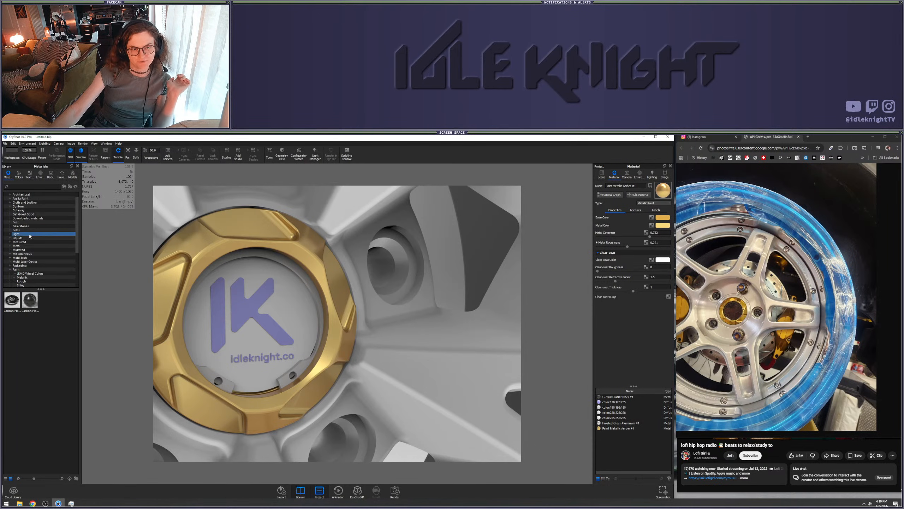
pyautogui.scroll(-2, 28, 239)
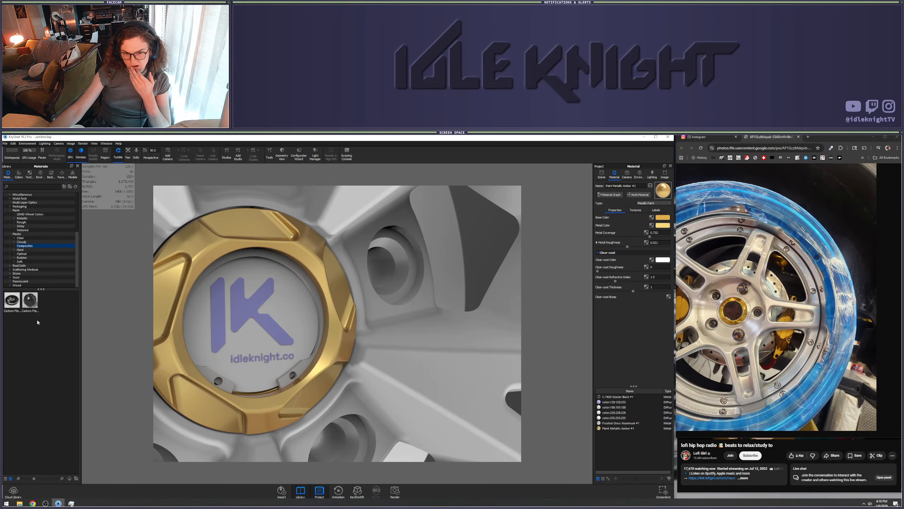
pyautogui.moveTo(39, 300)
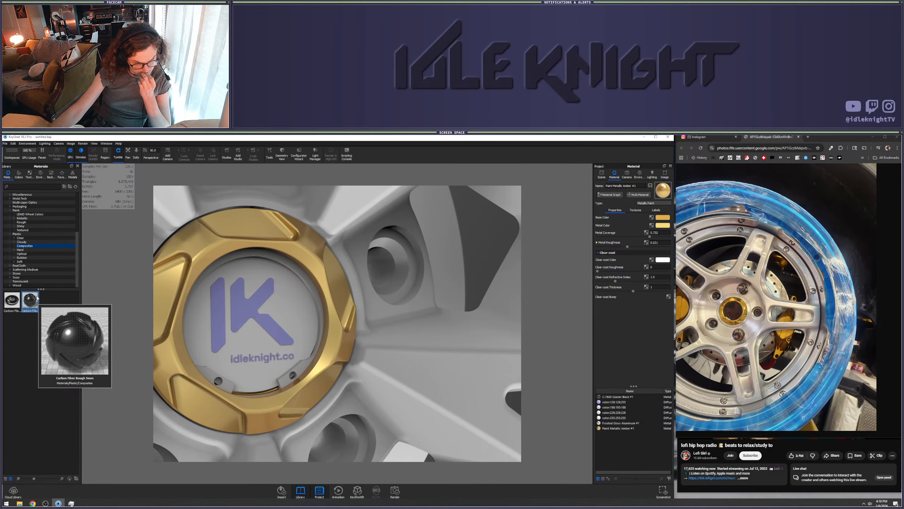
pyautogui.moveTo(25, 245); pyautogui.dragTo(302, 312)
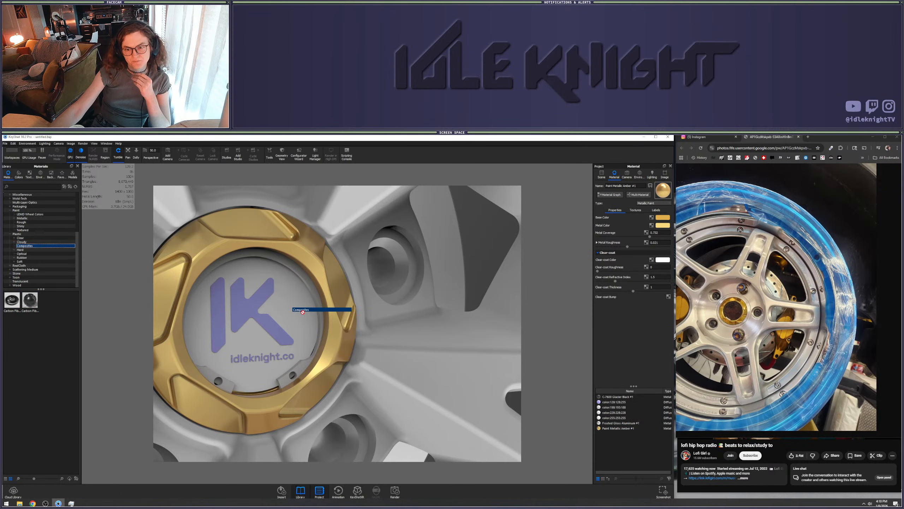
pyautogui.moveTo(30, 300); pyautogui.dragTo(298, 310)
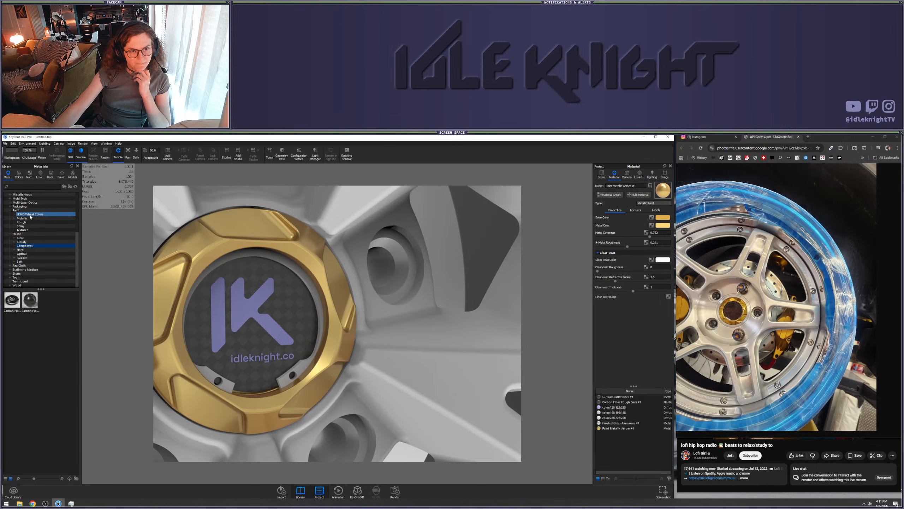
# Apply the Hard Shiny Plastic White material to the IK logo and idleknight.co lettering on the centre cap
pyautogui.click(19, 249)
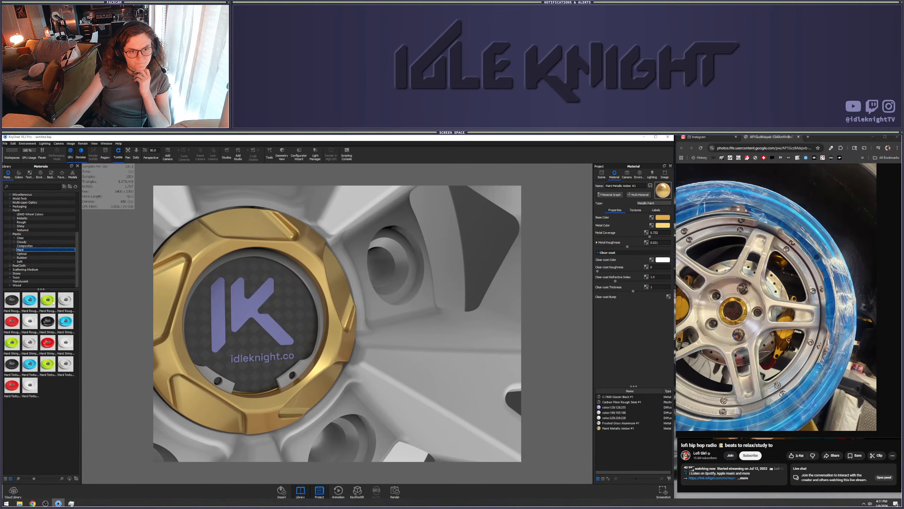
pyautogui.moveTo(30, 347)
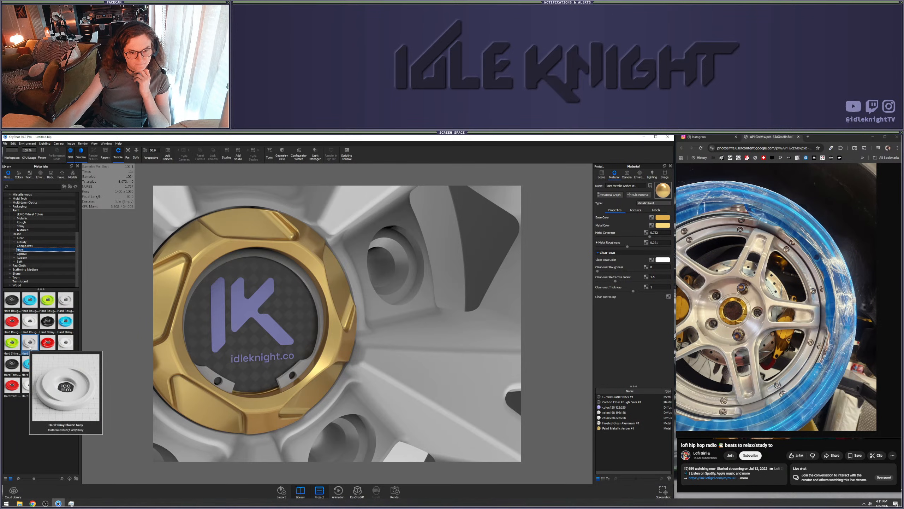
pyautogui.moveTo(30, 347); pyautogui.dragTo(238, 312)
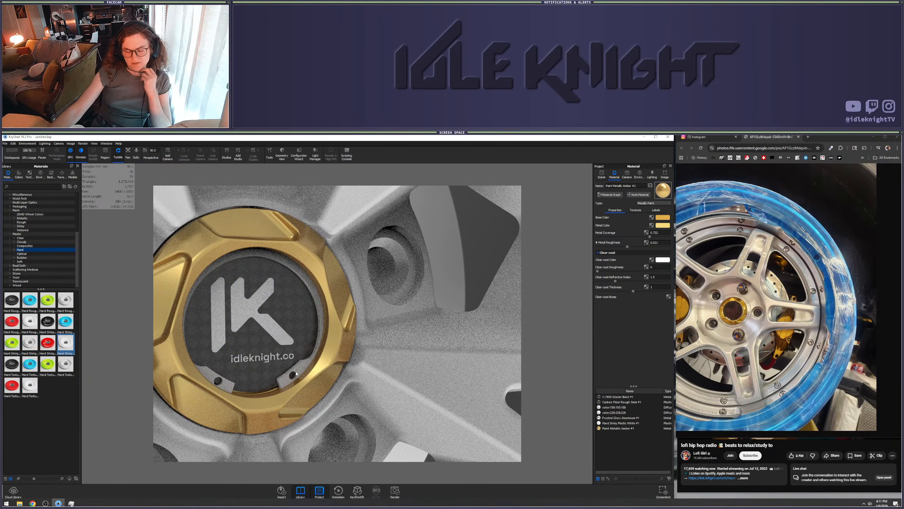
# Apply the C-112 Cobalt paint from the wheel colors to the small screw tabs at the centre cap's lower edge
pyautogui.click(30, 215)
pyautogui.moveTo(30, 300); pyautogui.dragTo(211, 374)
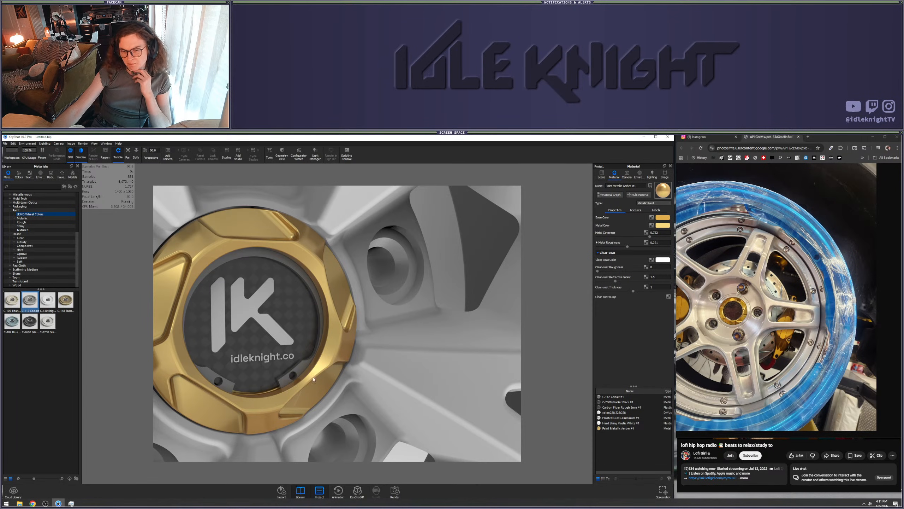
pyautogui.scroll(-5, 243, 362)
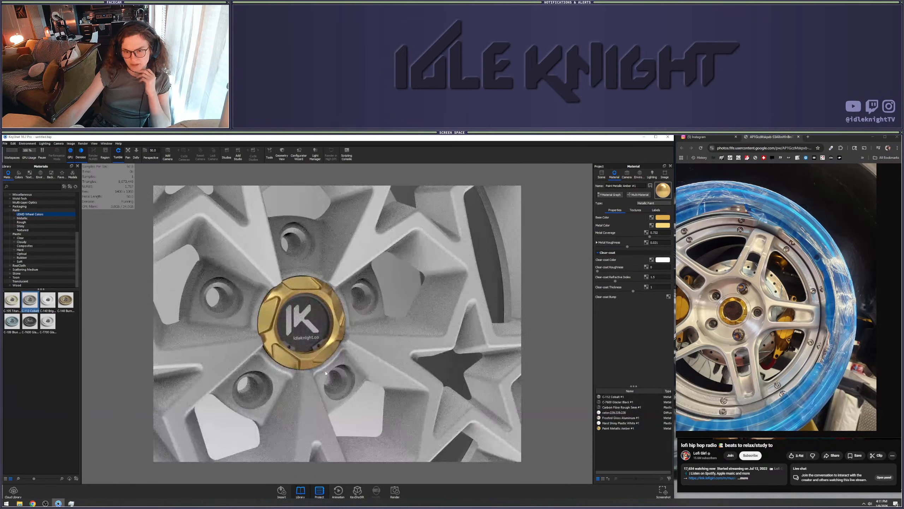
pyautogui.moveTo(329, 373); pyautogui.dragTo(285, 306)
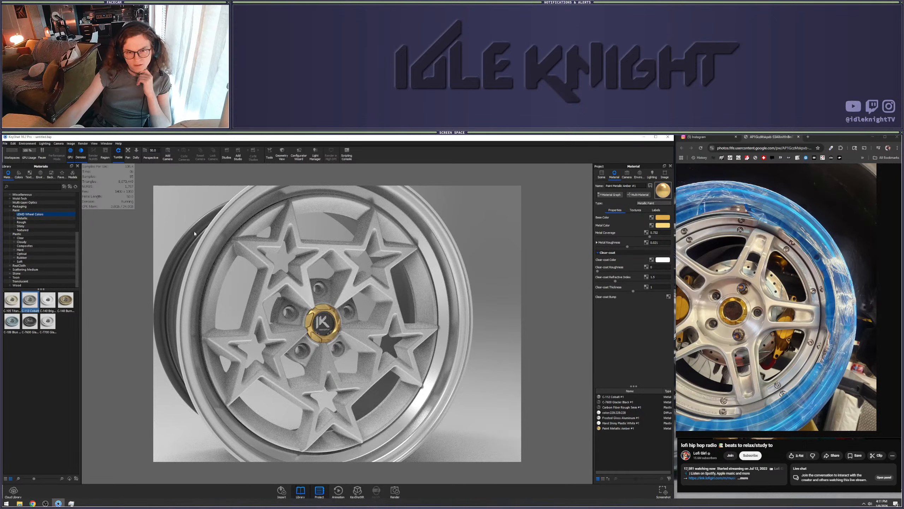
pyautogui.click(60, 340)
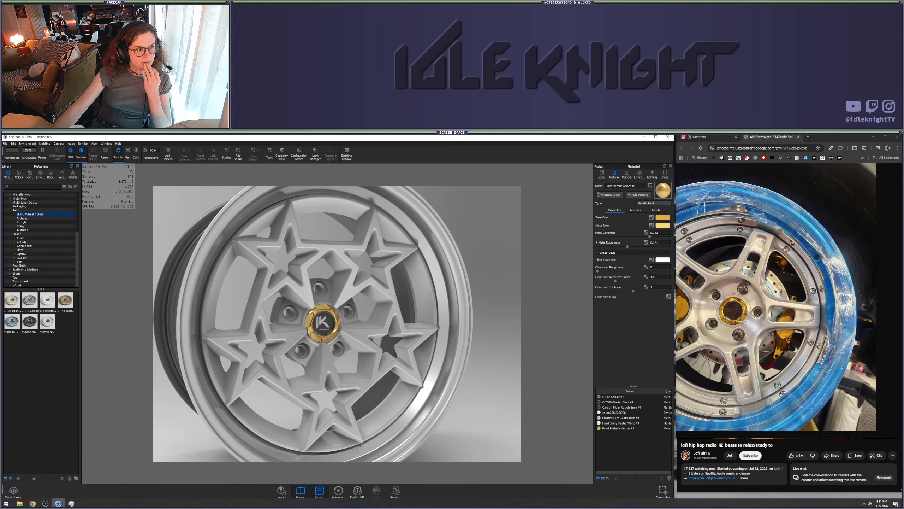
# Browse the metallic paints in the material library and check their previews for a finish suited to the wheel's star face
pyautogui.hotkey('alt', 'Tab')
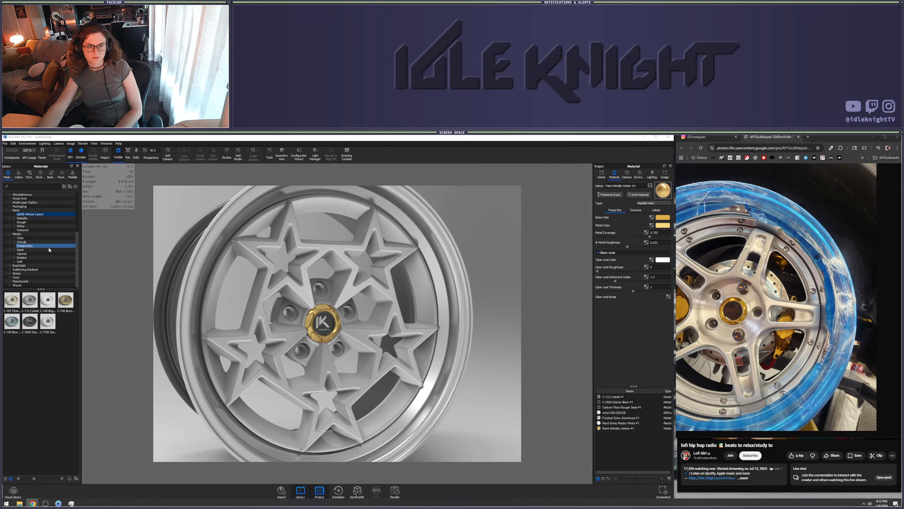
pyautogui.click(38, 219)
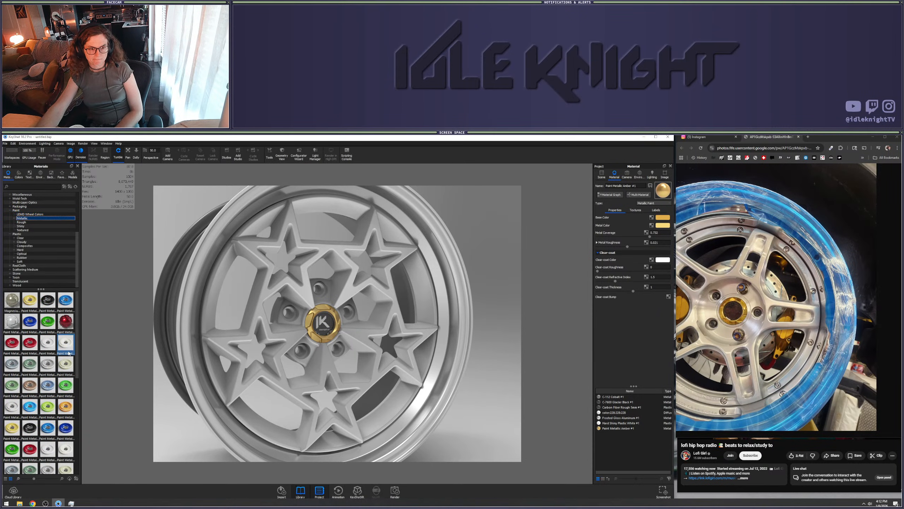
pyautogui.moveTo(66, 352)
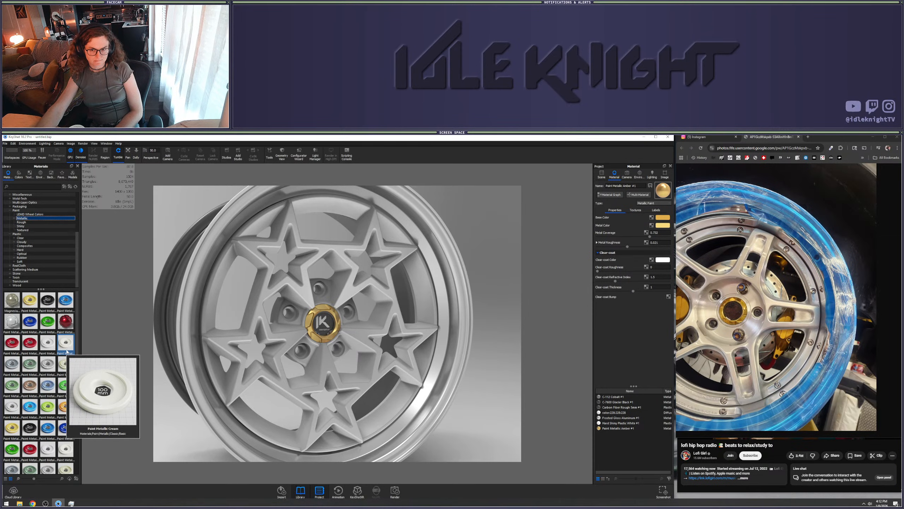
pyautogui.scroll(-3, 53, 360)
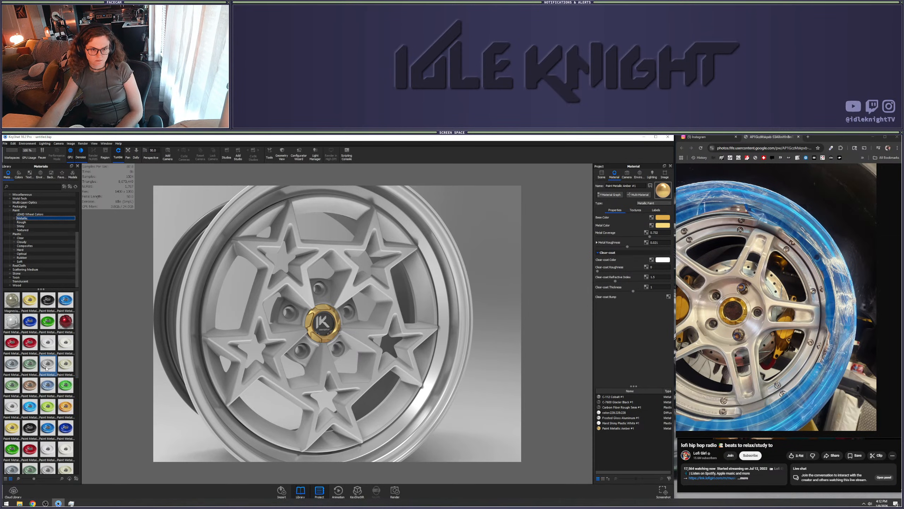
pyautogui.moveTo(48, 363)
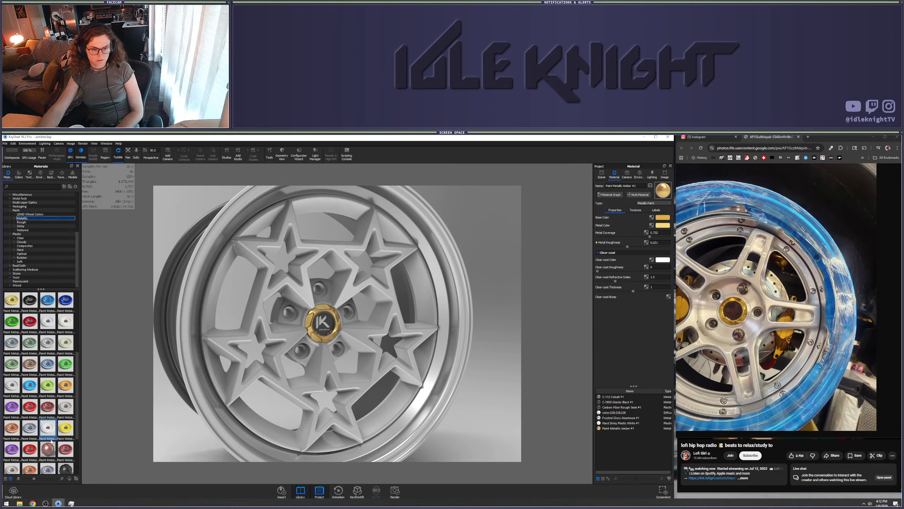
pyautogui.scroll(-2, 45, 379)
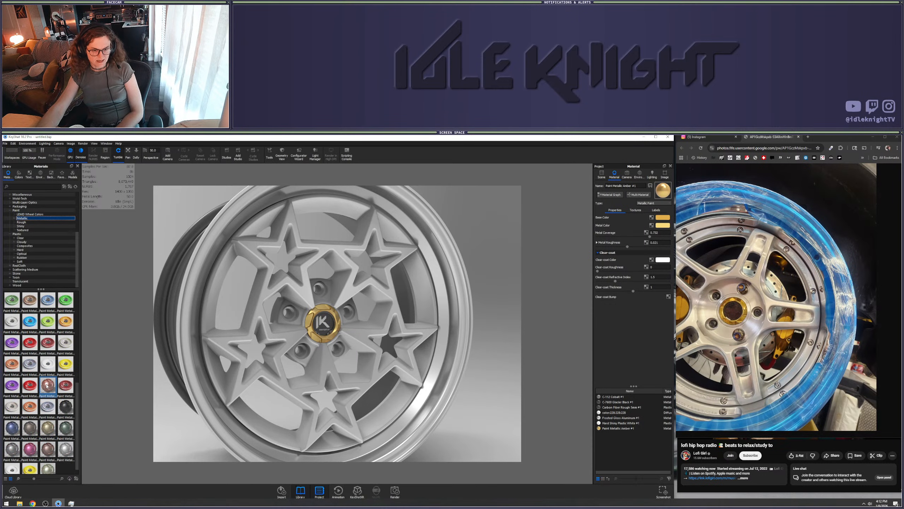
pyautogui.moveTo(46, 386)
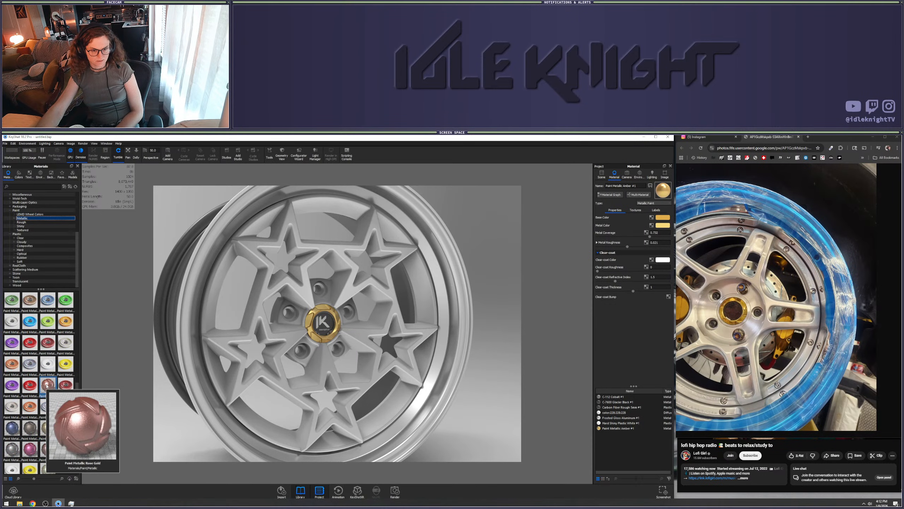
pyautogui.moveTo(46, 386)
pyautogui.mouseDown()
pyautogui.moveTo(244, 368)
pyautogui.moveTo(250, 375)
pyautogui.moveTo(55, 394)
pyautogui.moveTo(46, 383)
pyautogui.mouseUp()
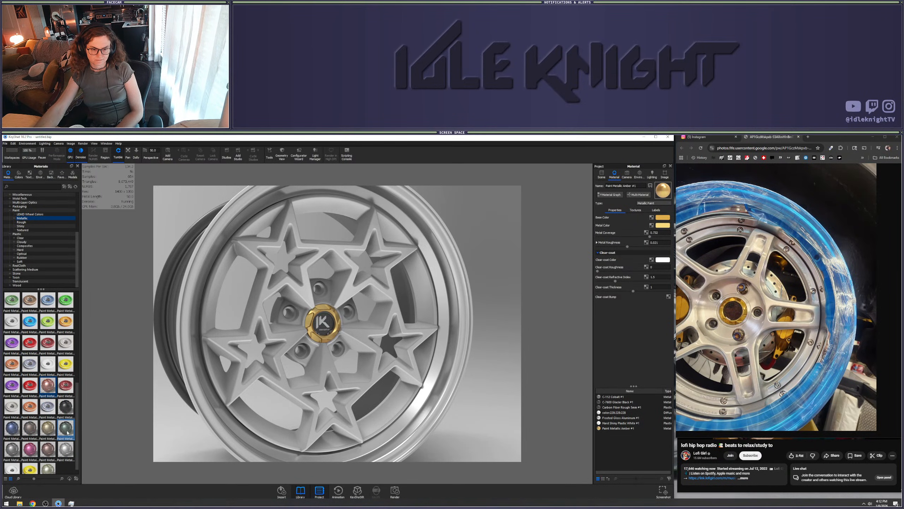
pyautogui.moveTo(31, 431)
pyautogui.mouseDown()
pyautogui.moveTo(245, 386)
pyautogui.moveTo(33, 427)
pyautogui.mouseUp()
pyautogui.scroll(3, 34, 427)
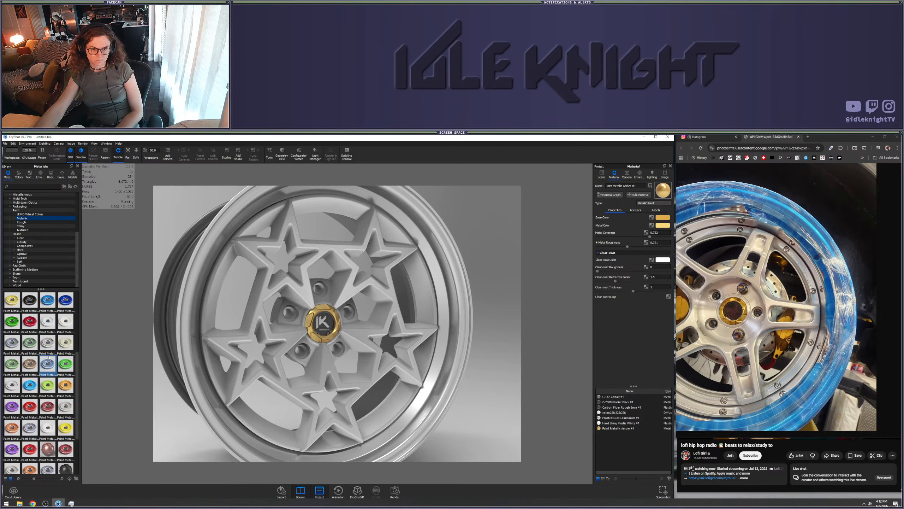
pyautogui.moveTo(29, 349)
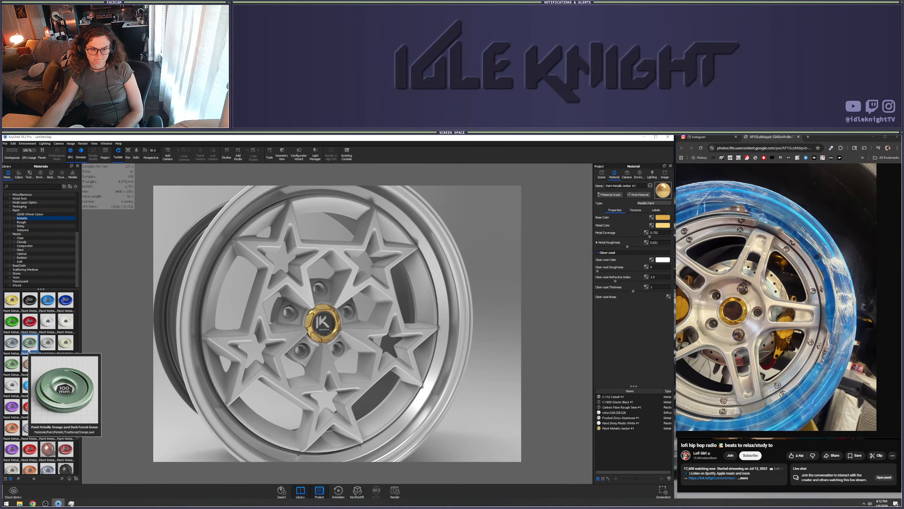
pyautogui.moveTo(9, 372)
pyautogui.scroll(5, 9, 372)
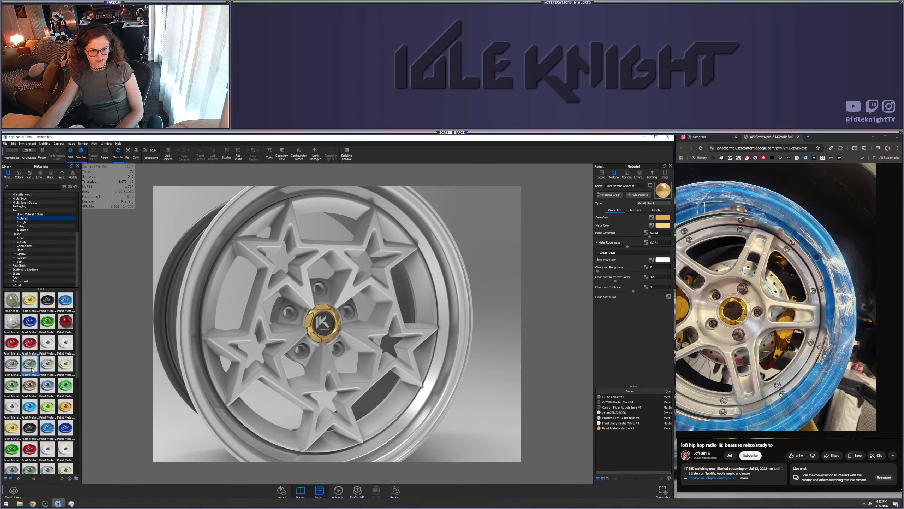
pyautogui.moveTo(31, 368); pyautogui.dragTo(235, 353)
pyautogui.moveTo(226, 350); pyautogui.dragTo(40, 353)
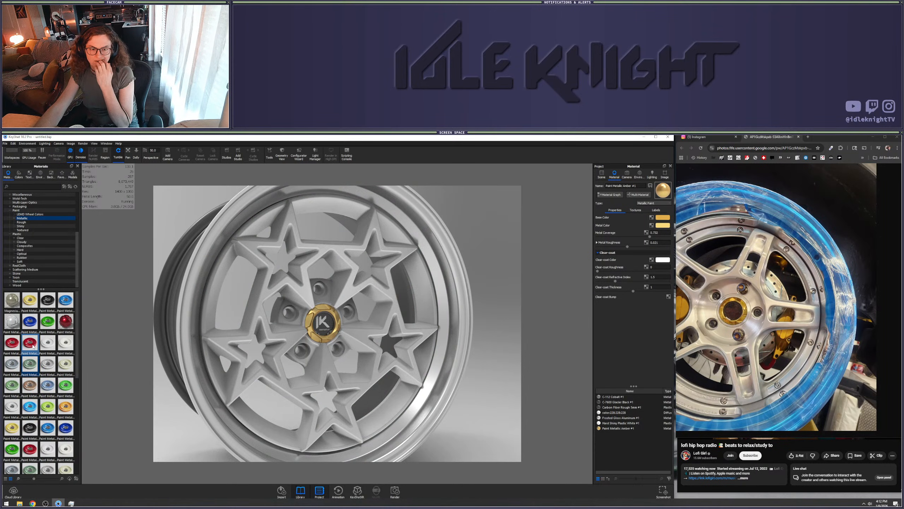
pyautogui.scroll(-3, 29, 398)
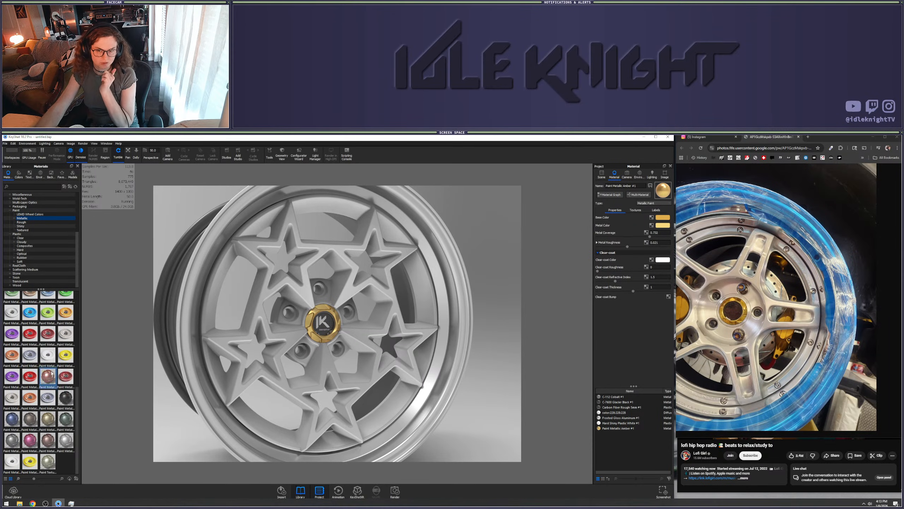
# Apply the Frosted Brushed Aluminum material from the Dat Good Good folder to the wheel's star-spoked face
pyautogui.click(28, 214)
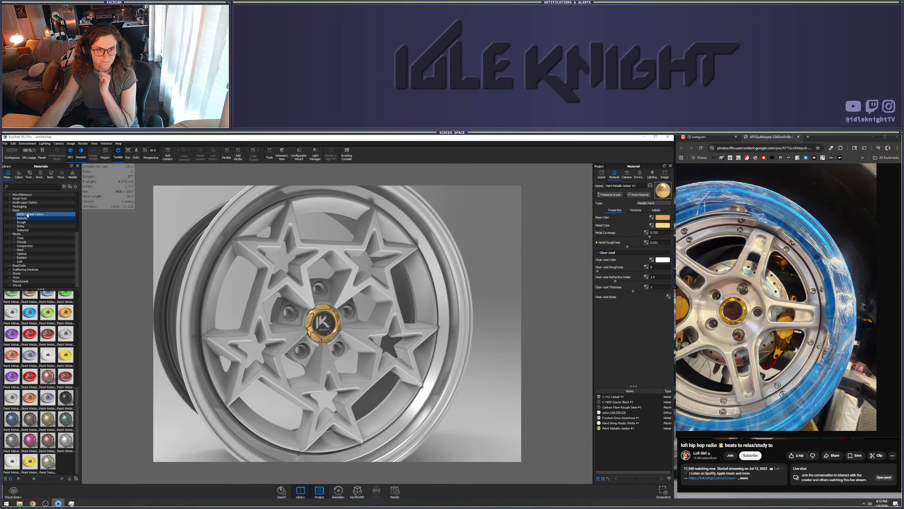
pyautogui.scroll(5, 28, 214)
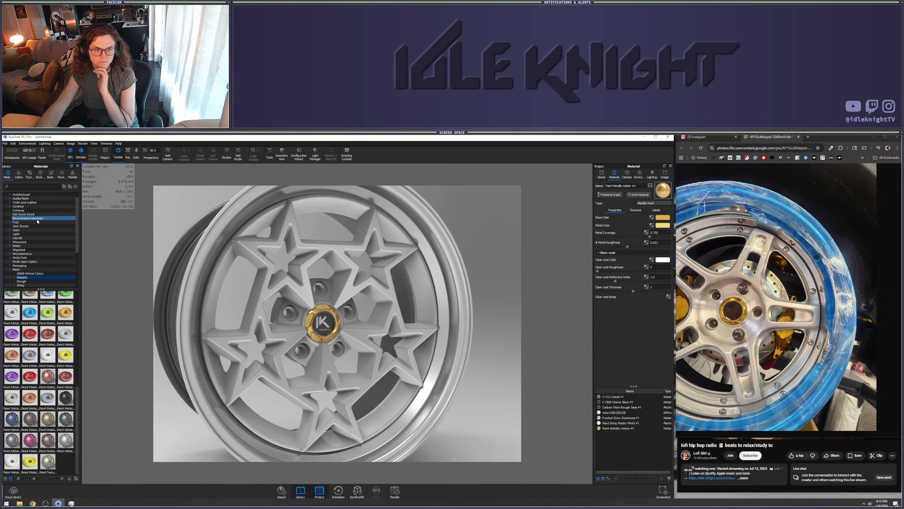
pyautogui.click(33, 214)
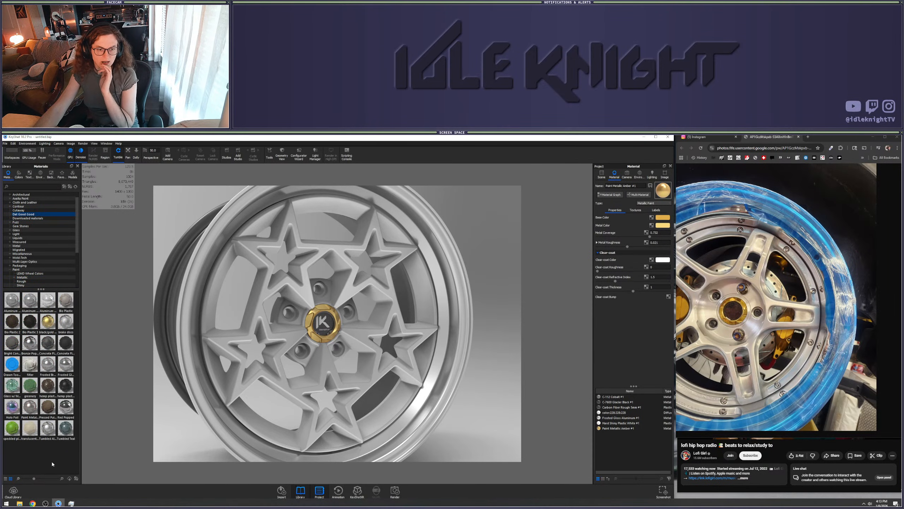
pyautogui.moveTo(48, 364); pyautogui.dragTo(320, 345)
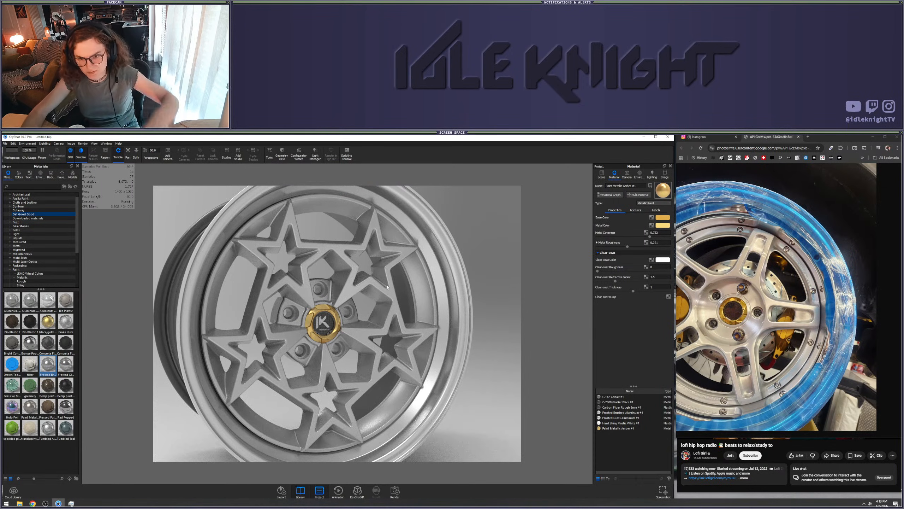
# Tilt the whole star-face_v2 wheel model back by about 41° around the X axis and raise it above the ground with the Move Tool
pyautogui.scroll(-3, 390, 293)
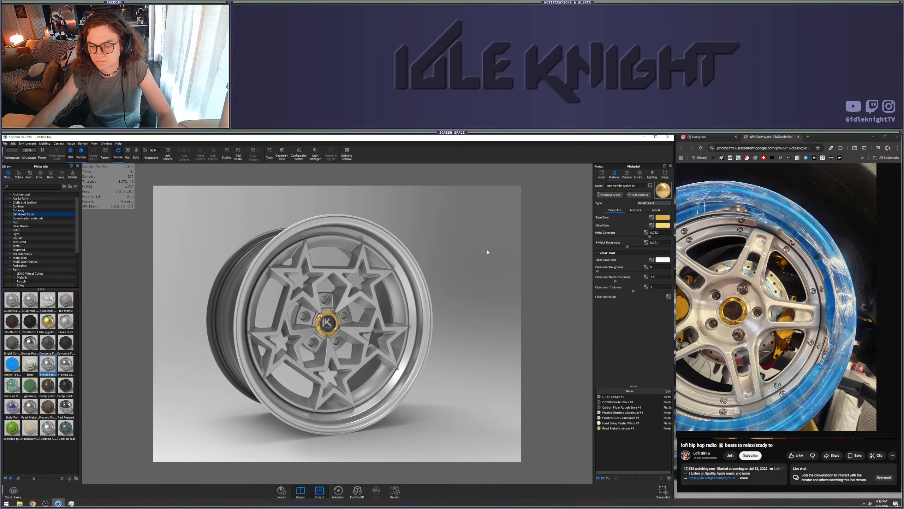
pyautogui.scroll(-4, 488, 252)
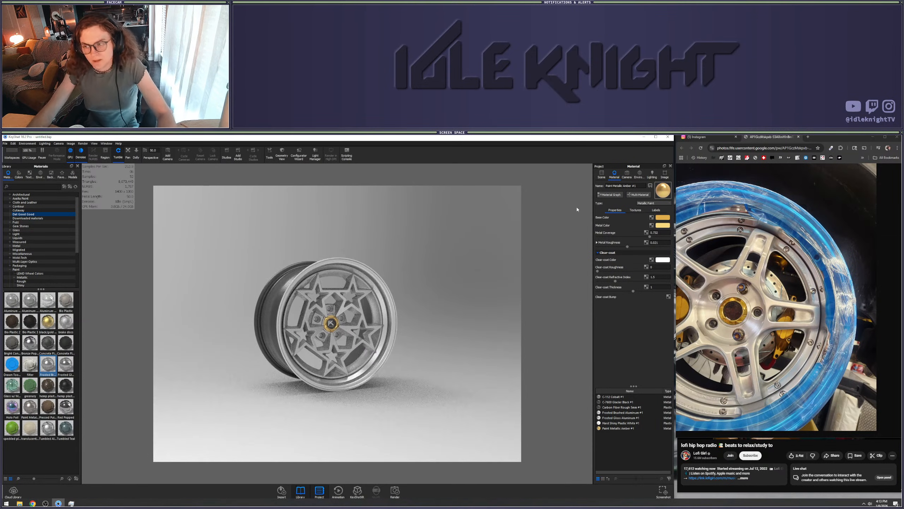
pyautogui.click(602, 174)
pyautogui.moveTo(459, 309); pyautogui.dragTo(414, 304)
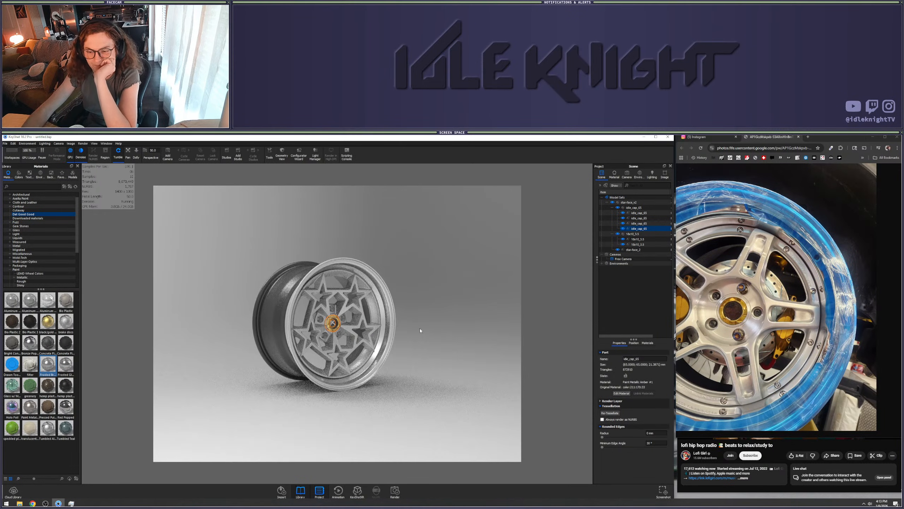
pyautogui.click(607, 203)
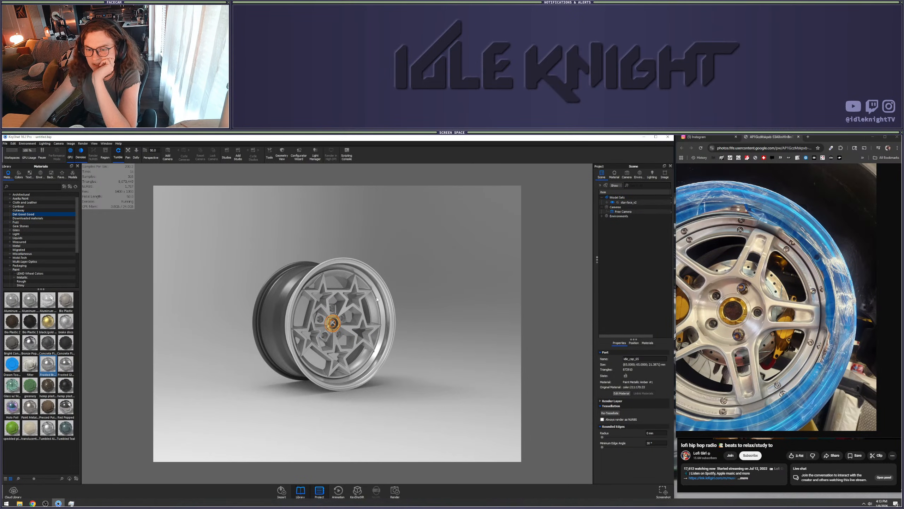
pyautogui.scroll(3, 378, 299)
pyautogui.click(627, 203)
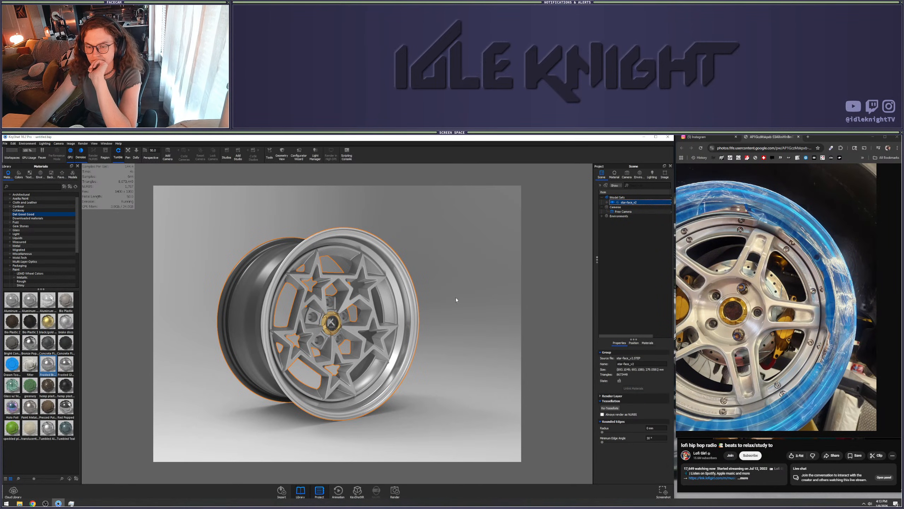
pyautogui.rightClick(626, 202)
pyautogui.click(639, 232)
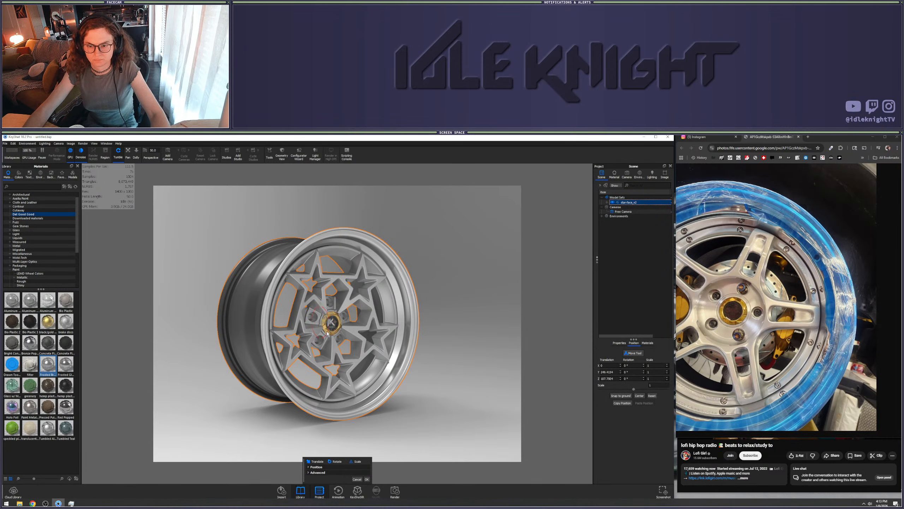
pyautogui.moveTo(326, 333); pyautogui.dragTo(324, 293)
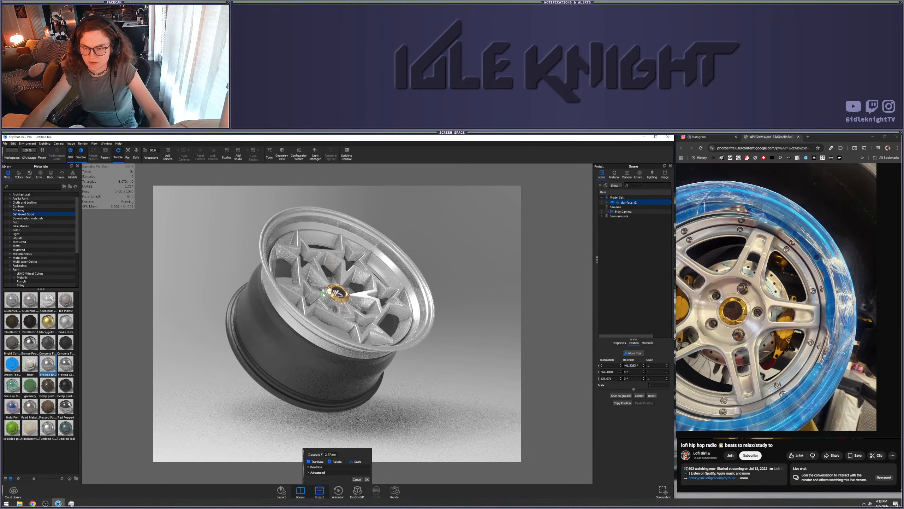
pyautogui.click(367, 479)
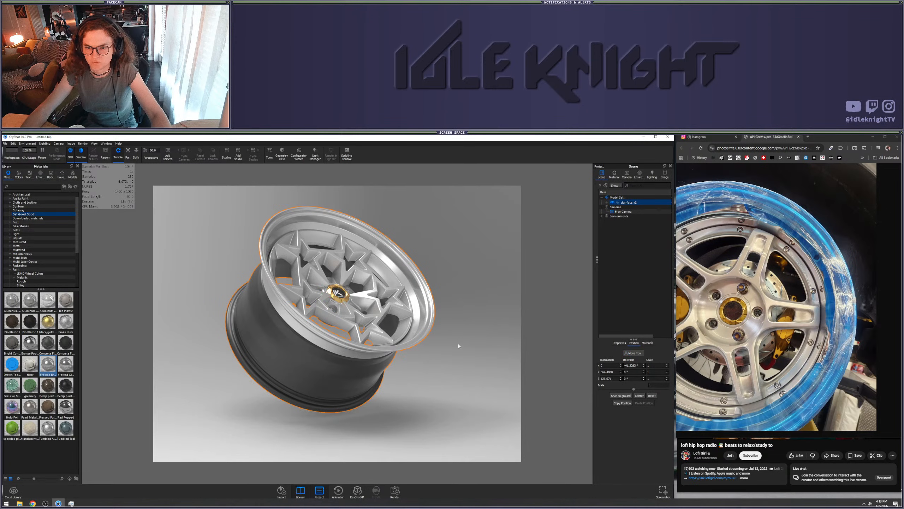
pyautogui.click(458, 343)
# Add a point light to the scene
pyautogui.moveTo(455, 301); pyautogui.dragTo(372, 302)
pyautogui.scroll(3, 372, 301)
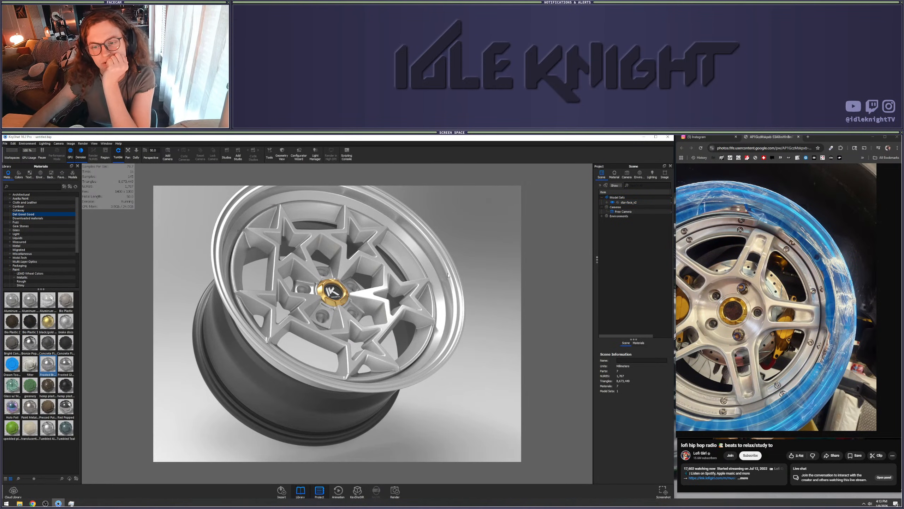
pyautogui.moveTo(391, 310); pyautogui.dragTo(468, 329)
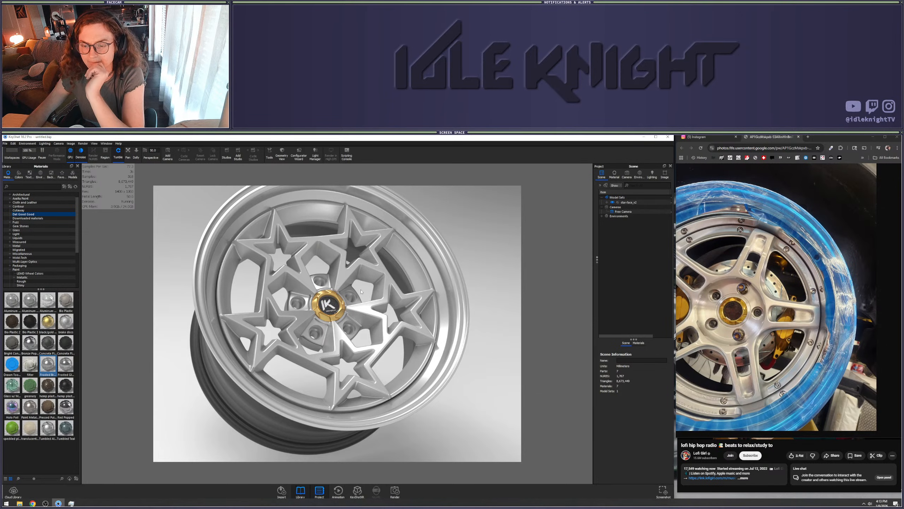
pyautogui.scroll(-5, 361, 291)
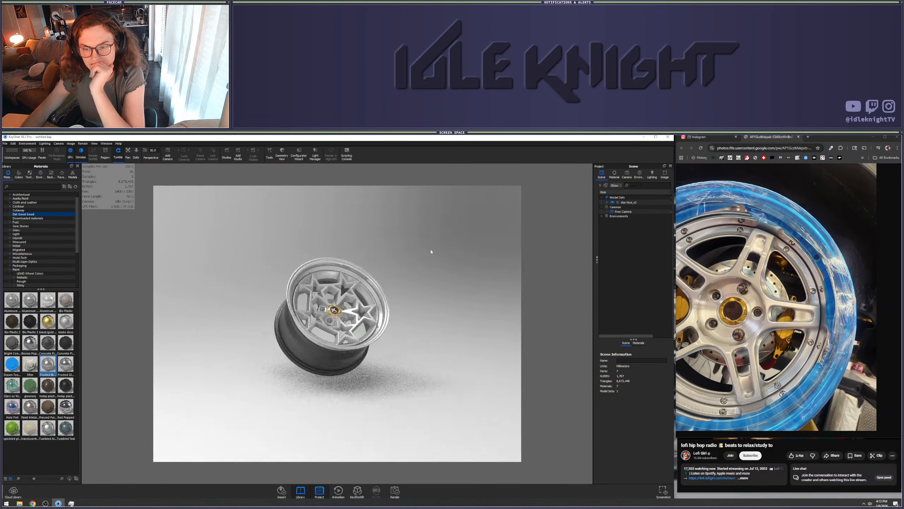
pyautogui.moveTo(431, 252)
pyautogui.mouseDown()
pyautogui.moveTo(458, 245)
pyautogui.moveTo(445, 266)
pyautogui.moveTo(441, 257)
pyautogui.mouseUp()
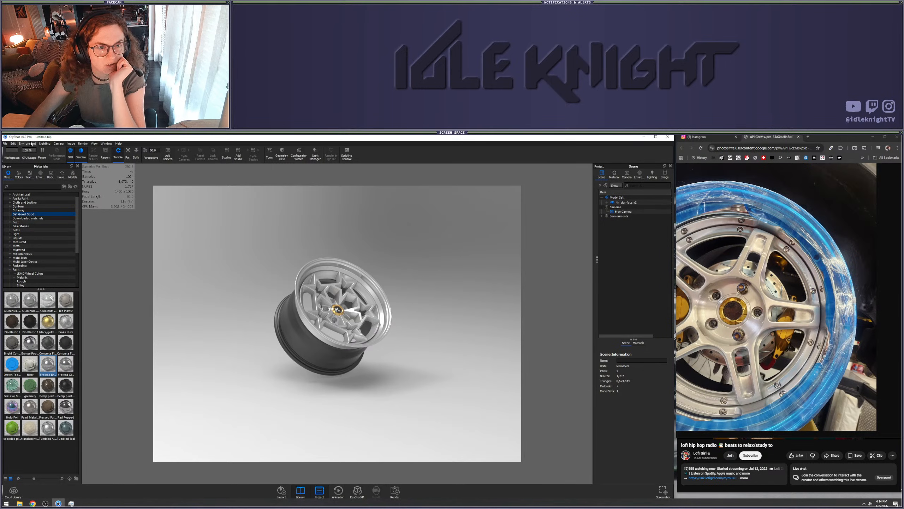
pyautogui.click(639, 173)
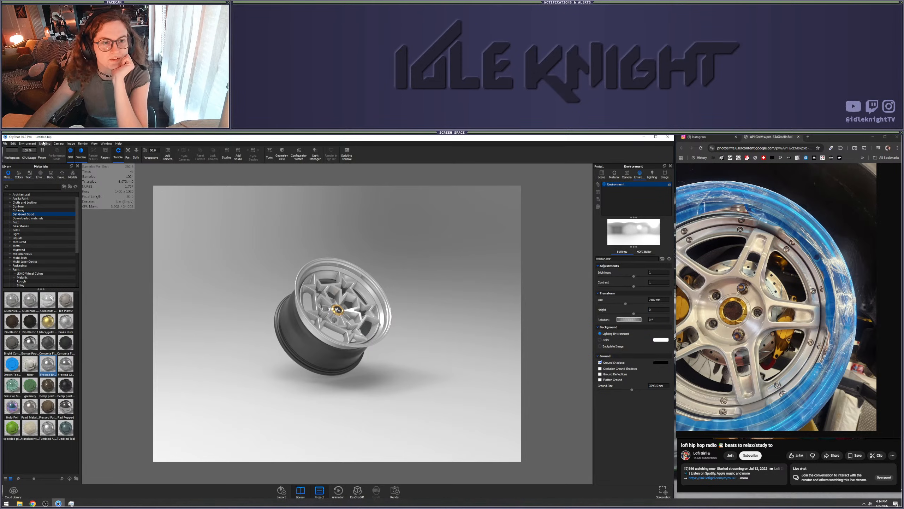
pyautogui.click(32, 144)
pyautogui.moveTo(45, 144)
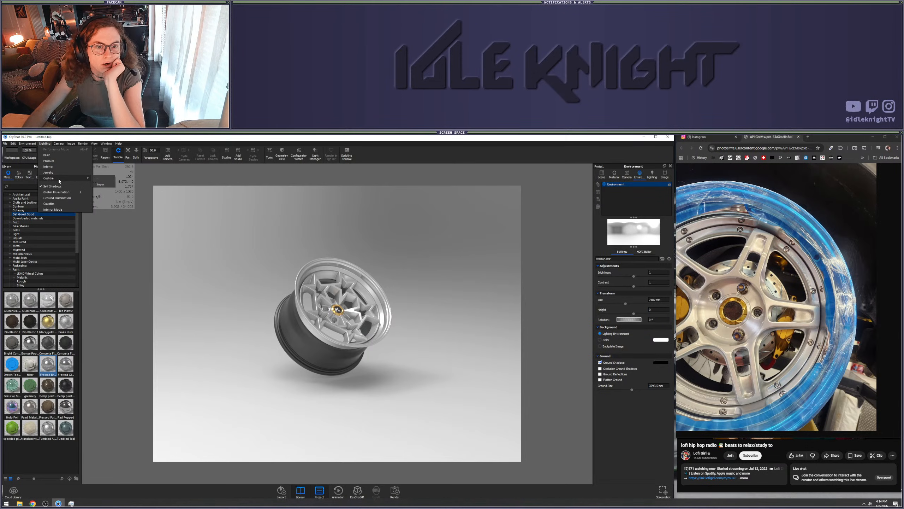
pyautogui.moveTo(15, 143)
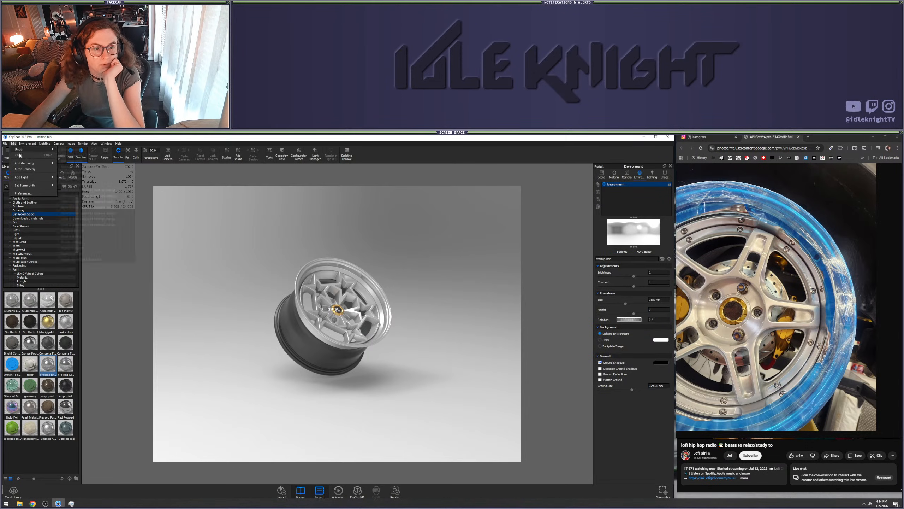
pyautogui.moveTo(34, 164)
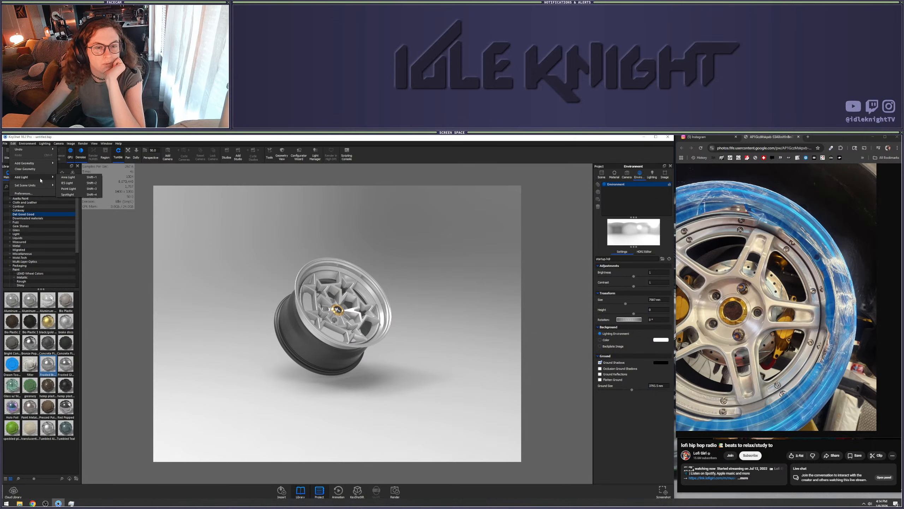
pyautogui.click(73, 189)
# Raise the point light vertically to a position high above the tilted wheel
pyautogui.scroll(-4, 354, 343)
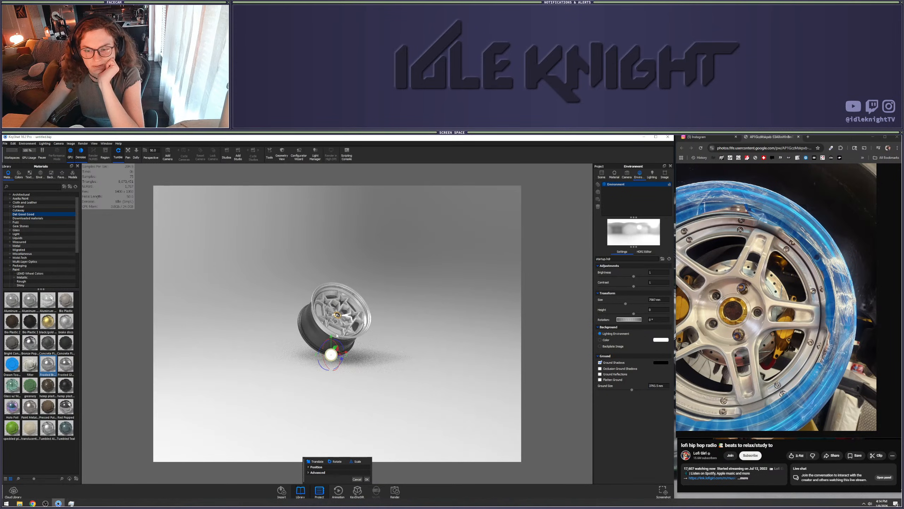
pyautogui.moveTo(331, 337); pyautogui.dragTo(329, 201)
pyautogui.scroll(-2, 340, 247)
pyautogui.press('Return')
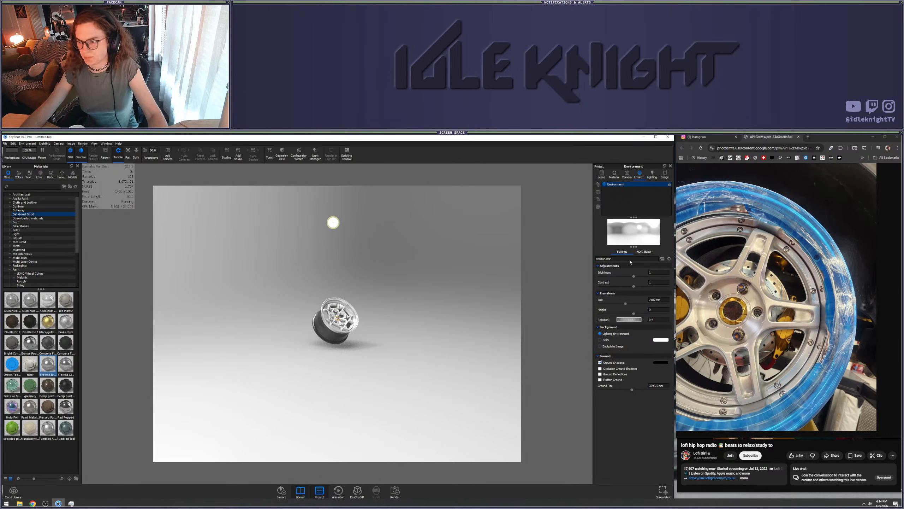
# Reduce the environment brightness to 0 and inspect the wheel under the point light alone
pyautogui.moveTo(633, 276); pyautogui.dragTo(489, 291)
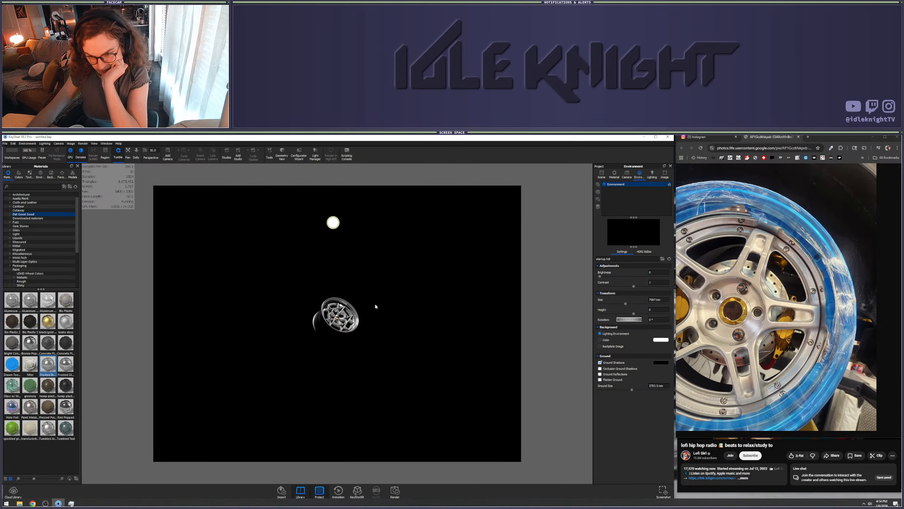
pyautogui.scroll(5, 369, 314)
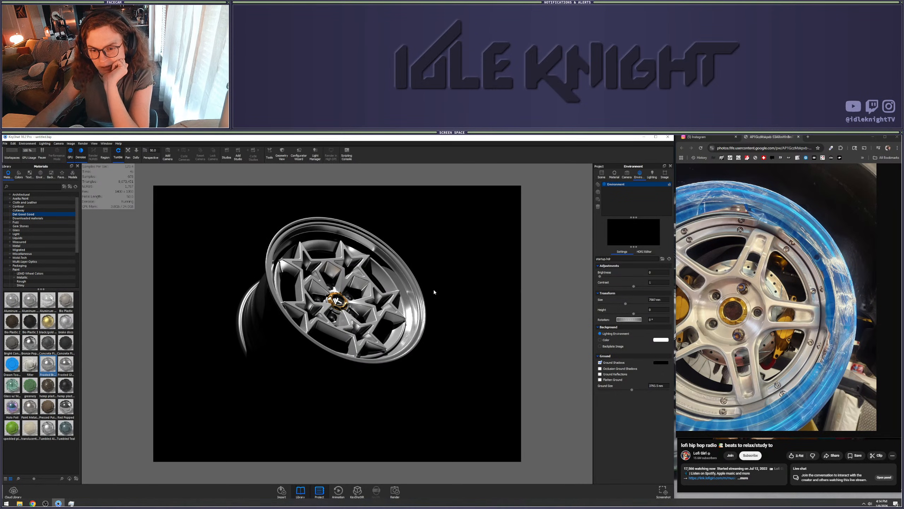
pyautogui.scroll(-6, 420, 289)
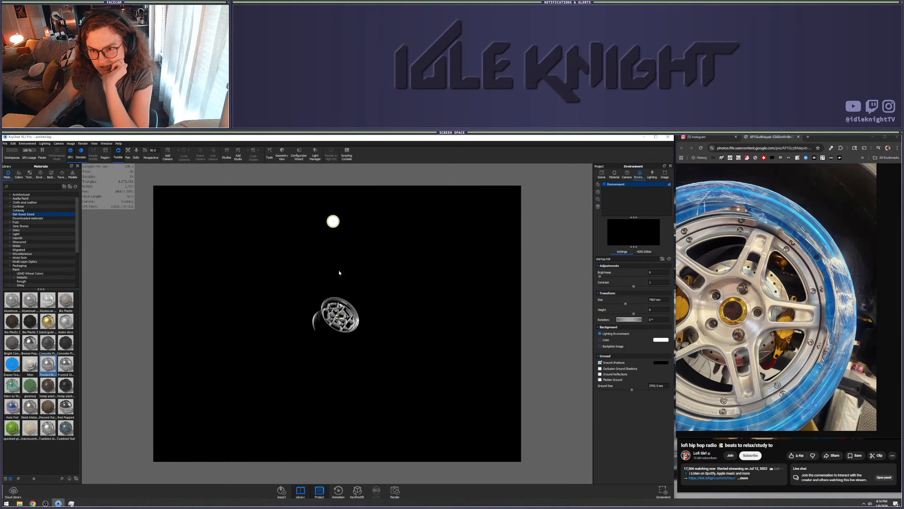
pyautogui.scroll(6, 394, 299)
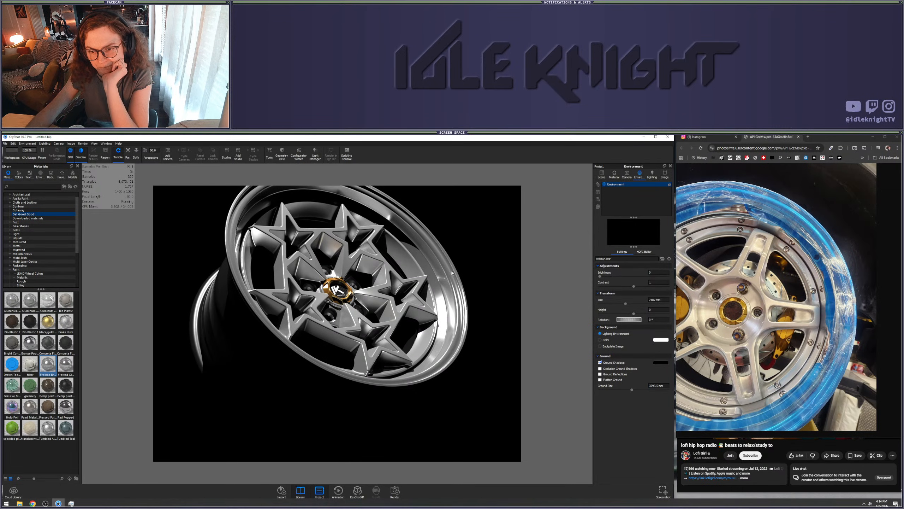
pyautogui.moveTo(450, 272); pyautogui.dragTo(393, 291)
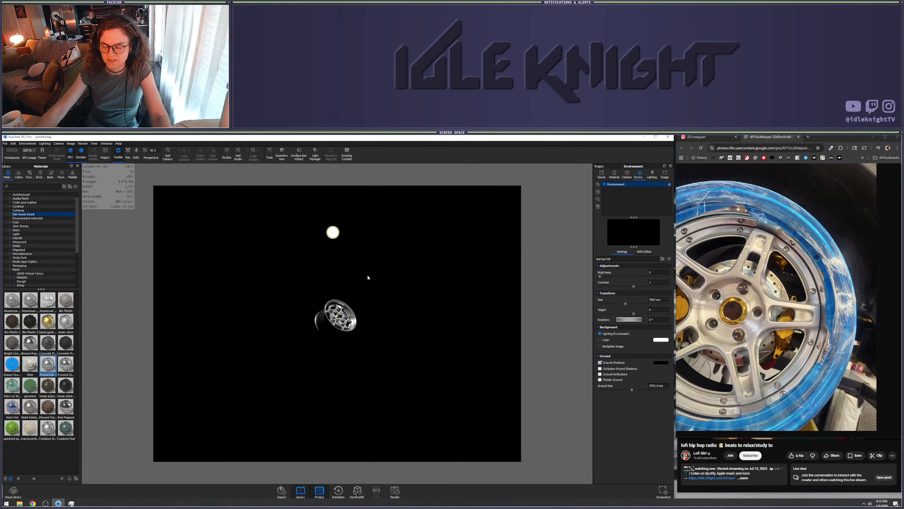
pyautogui.moveTo(368, 278); pyautogui.dragTo(353, 329)
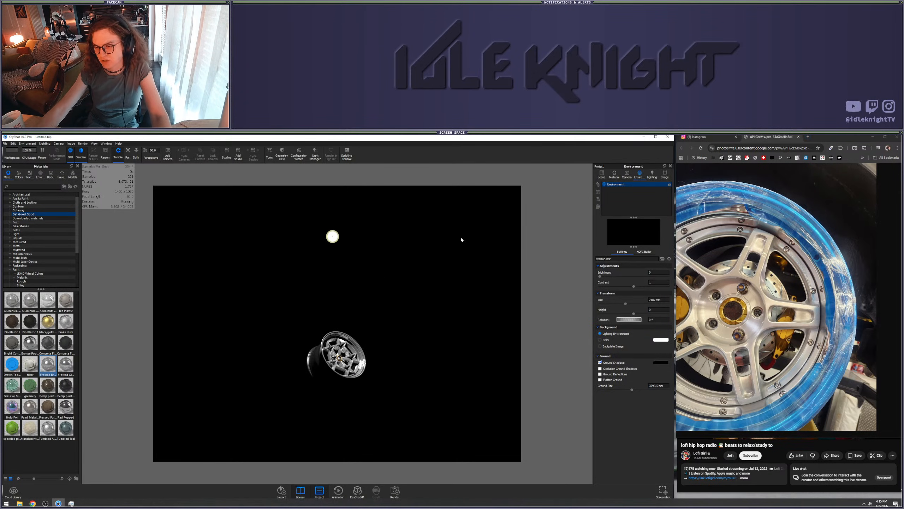
# Switch to Chrome and search Google Images for "lighting studio light setup"
pyautogui.click(808, 137)
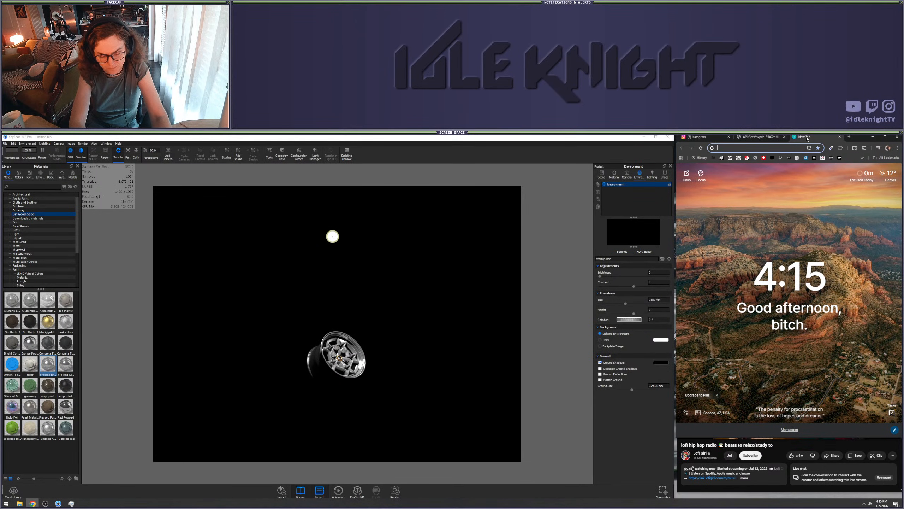
pyautogui.write('lighting ')
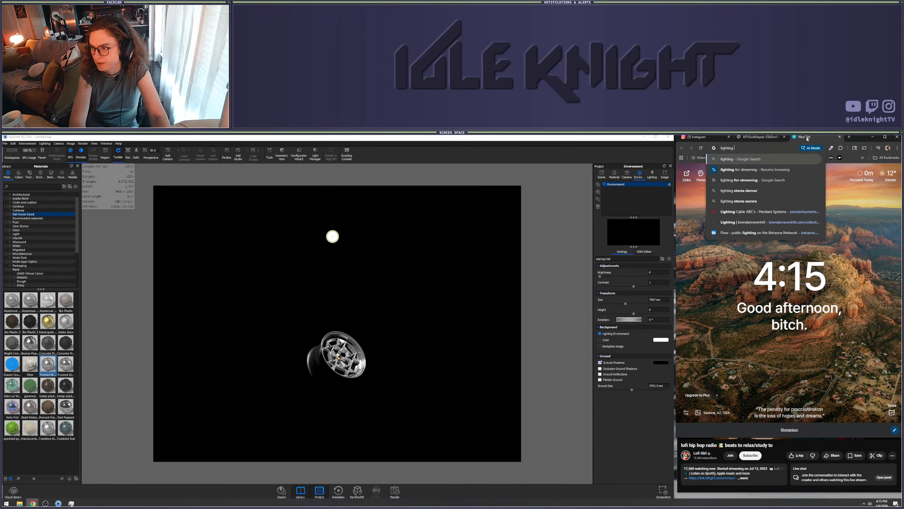
pyautogui.write('studio ')
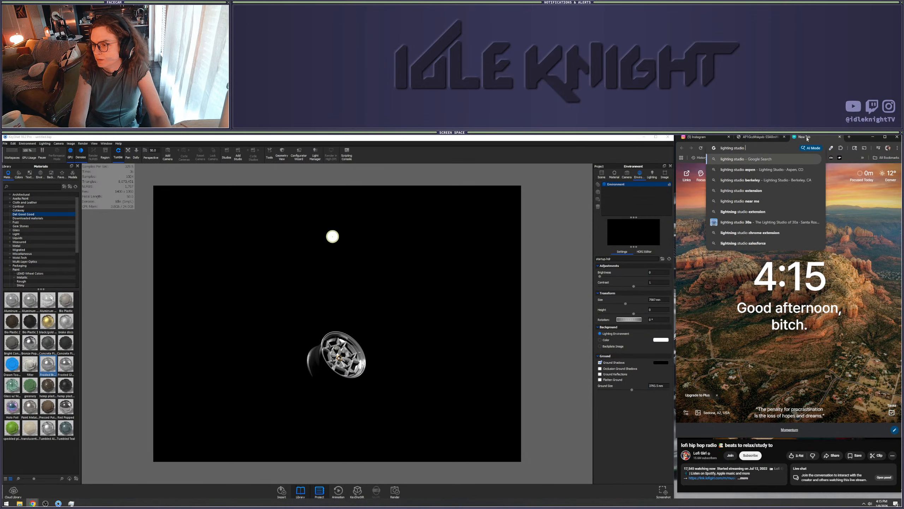
pyautogui.write('light setup')
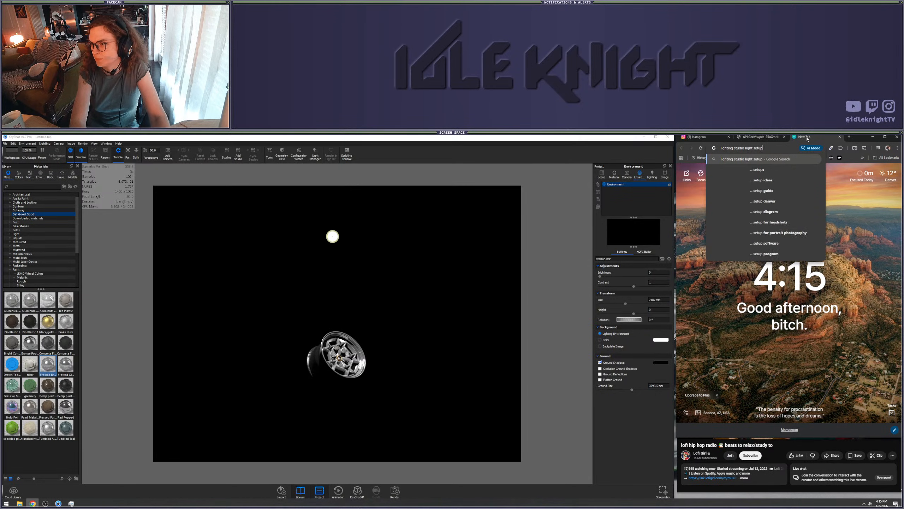
pyautogui.press('Return')
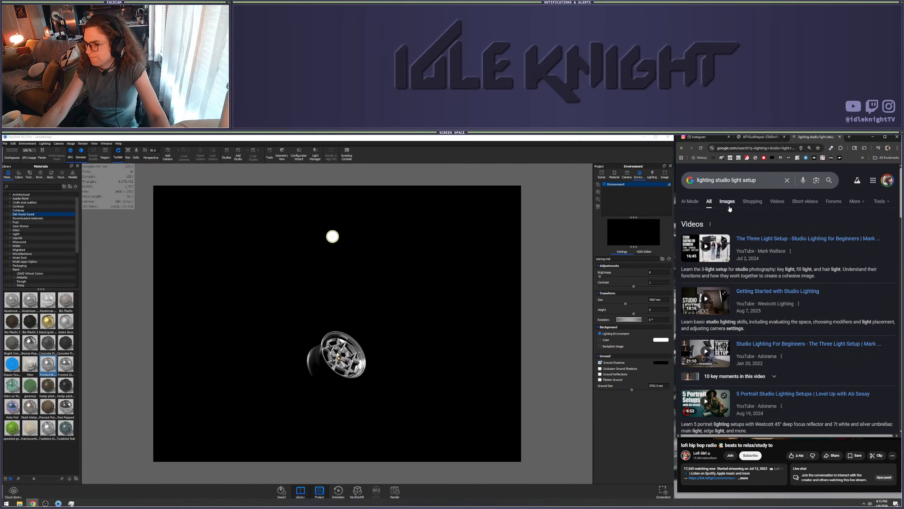
pyautogui.click(729, 206)
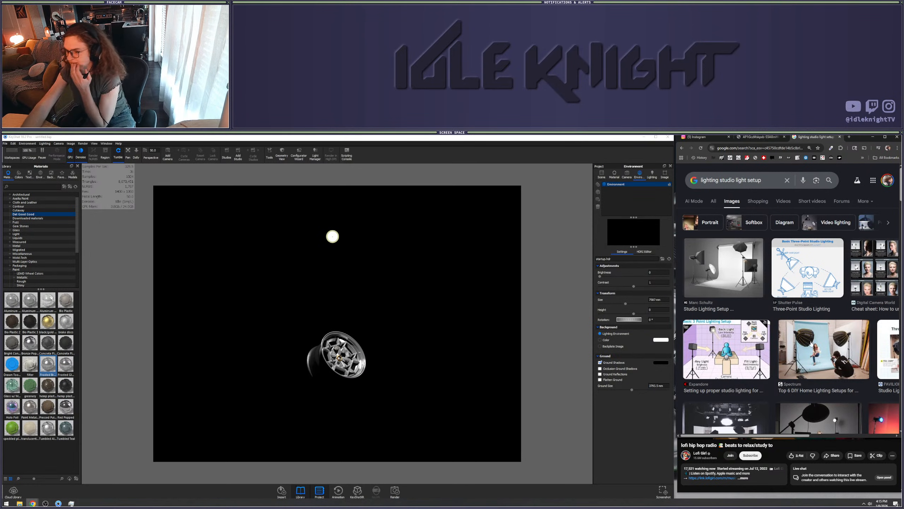
# Detach the image search results into their own browser window and widen it over the rendering scene
pyautogui.scroll(-2, 783, 343)
pyautogui.scroll(-3, 783, 342)
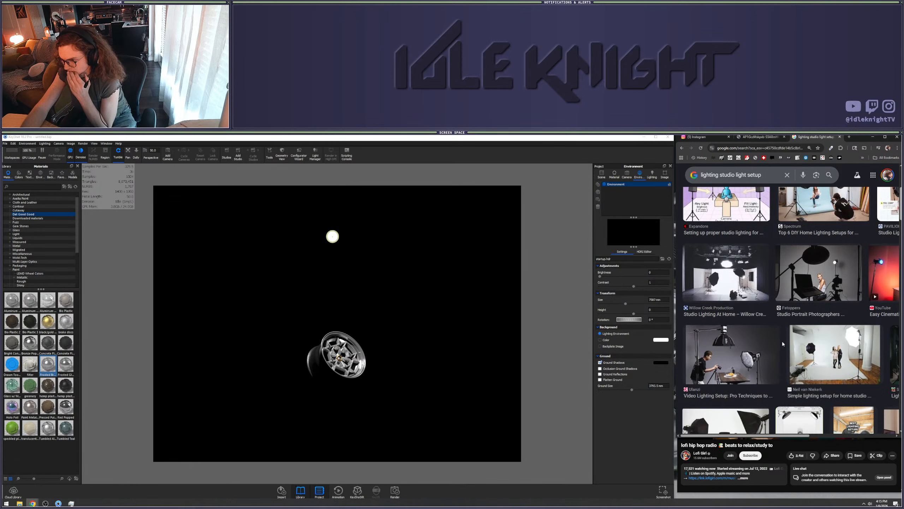
pyautogui.scroll(-1, 777, 352)
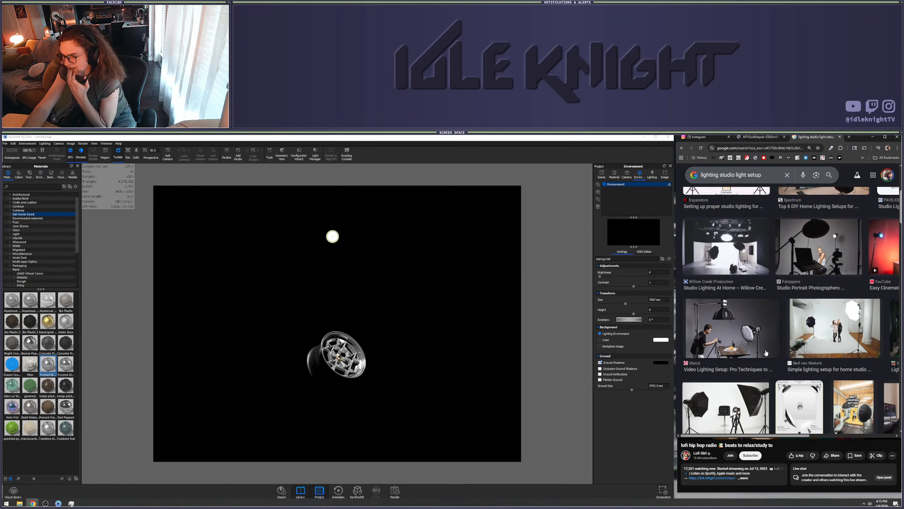
pyautogui.scroll(-1, 760, 341)
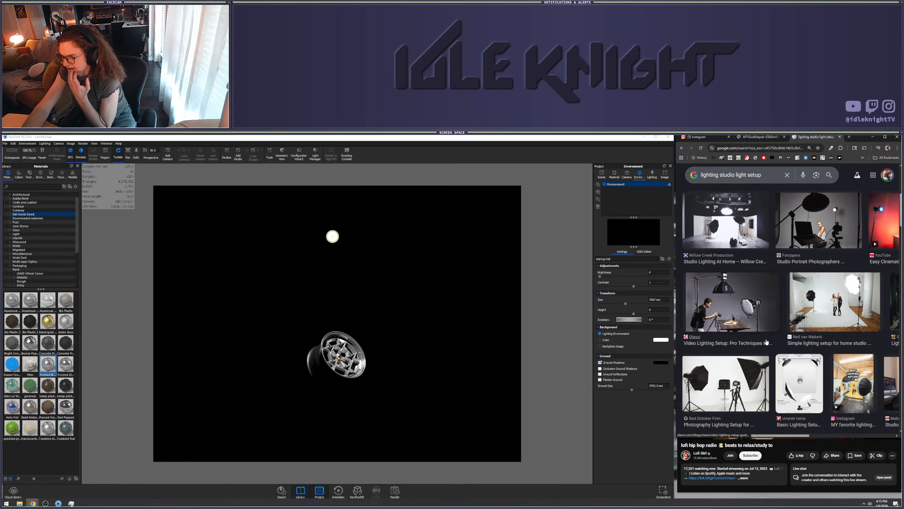
pyautogui.scroll(3, 767, 342)
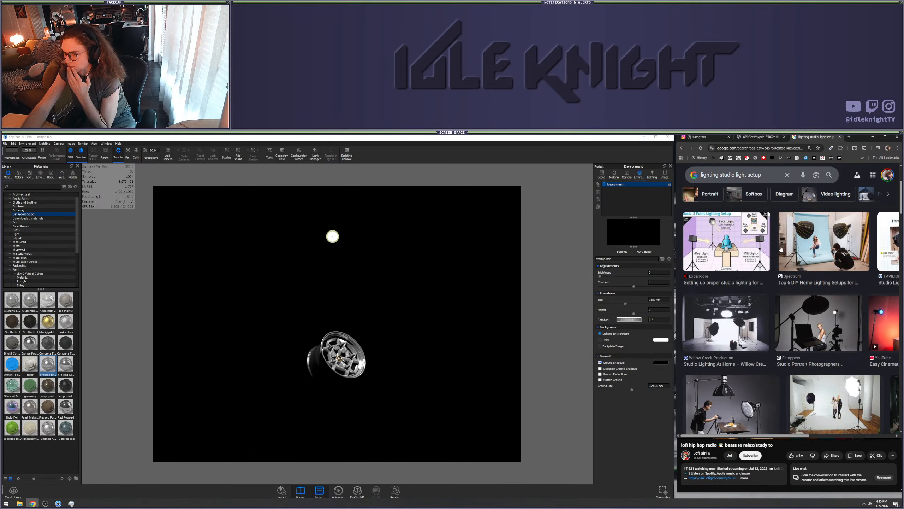
pyautogui.moveTo(810, 138); pyautogui.dragTo(459, 164)
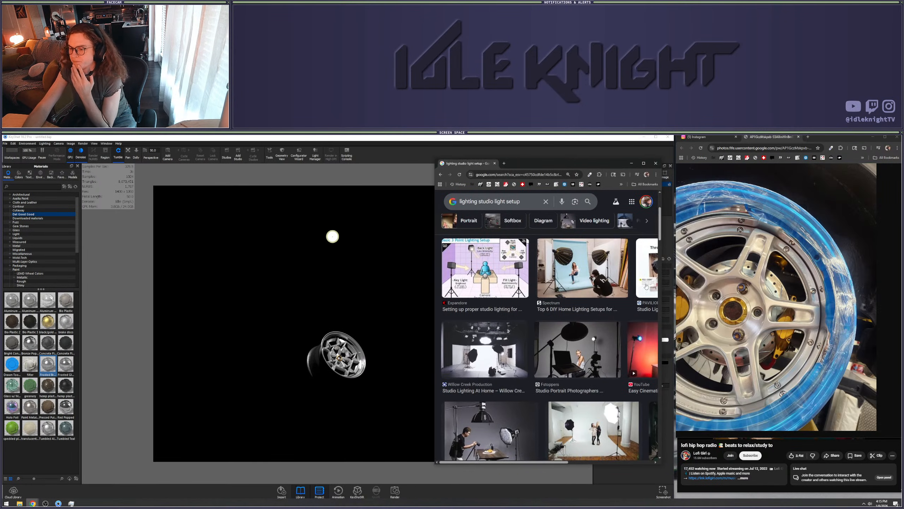
pyautogui.moveTo(663, 295); pyautogui.dragTo(860, 295)
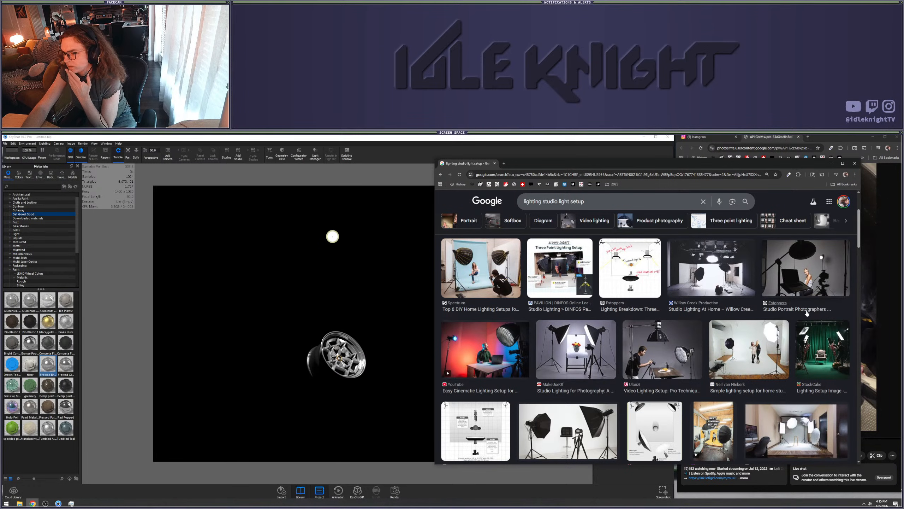
# Look through the studio lighting image results for a light arrangement suited to the wheel
pyautogui.scroll(-4, 804, 315)
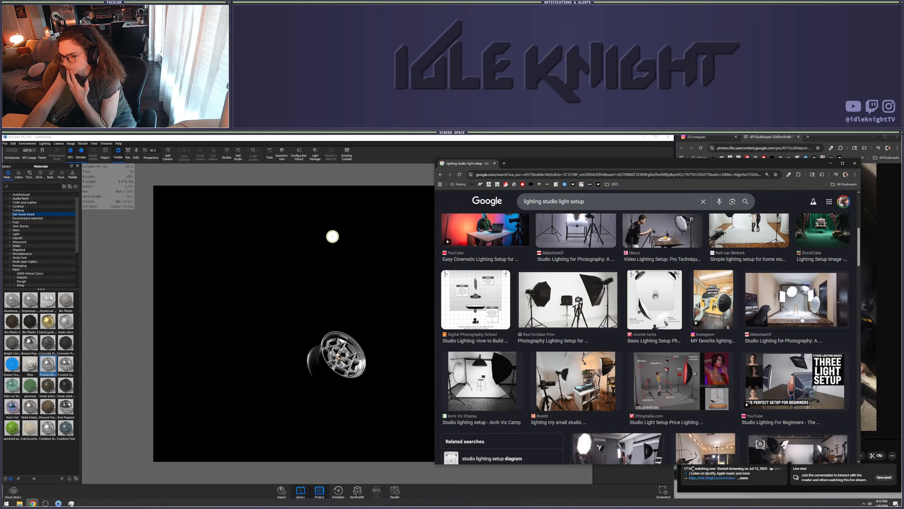
pyautogui.scroll(-6, 801, 317)
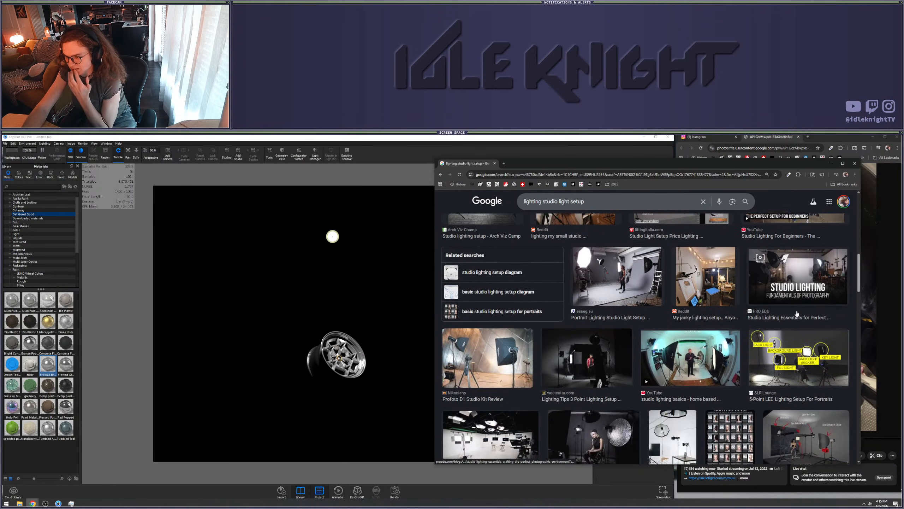
pyautogui.scroll(-2, 797, 313)
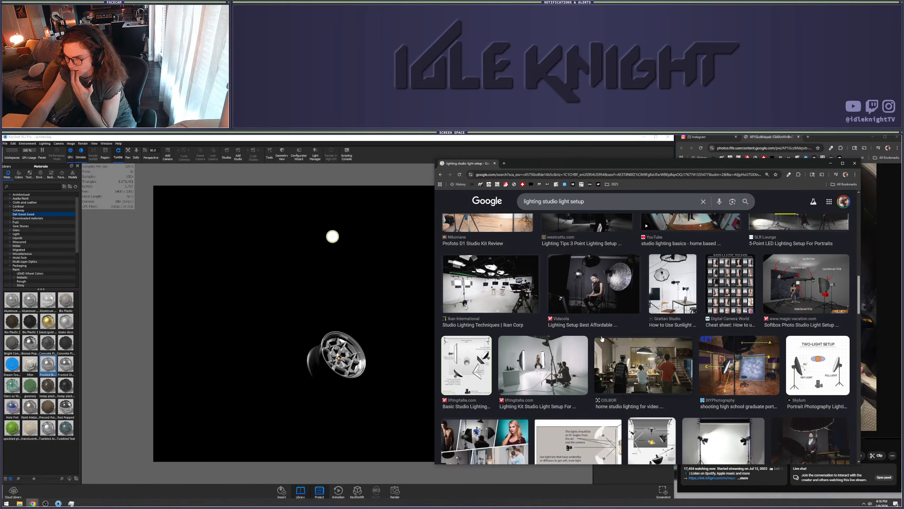
pyautogui.scroll(-2, 602, 340)
pyautogui.scroll(-2, 597, 338)
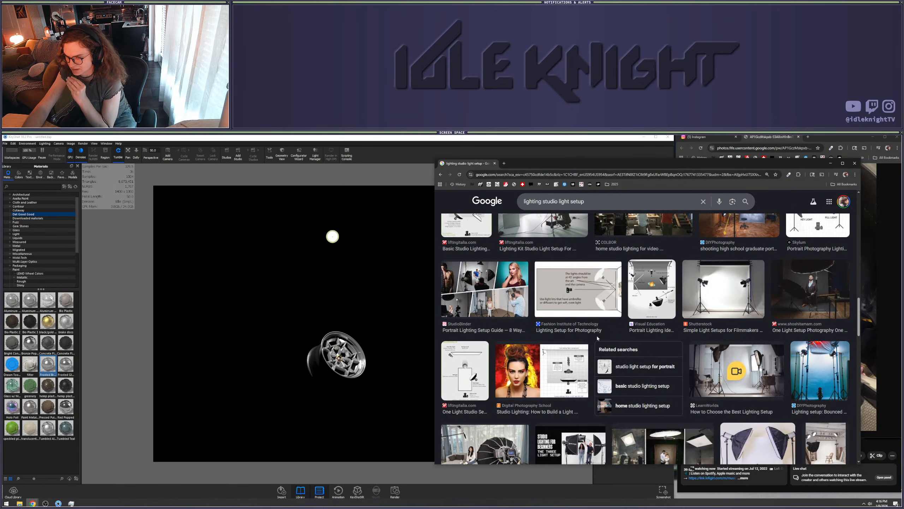
pyautogui.scroll(-2, 598, 338)
pyautogui.scroll(-2, 588, 346)
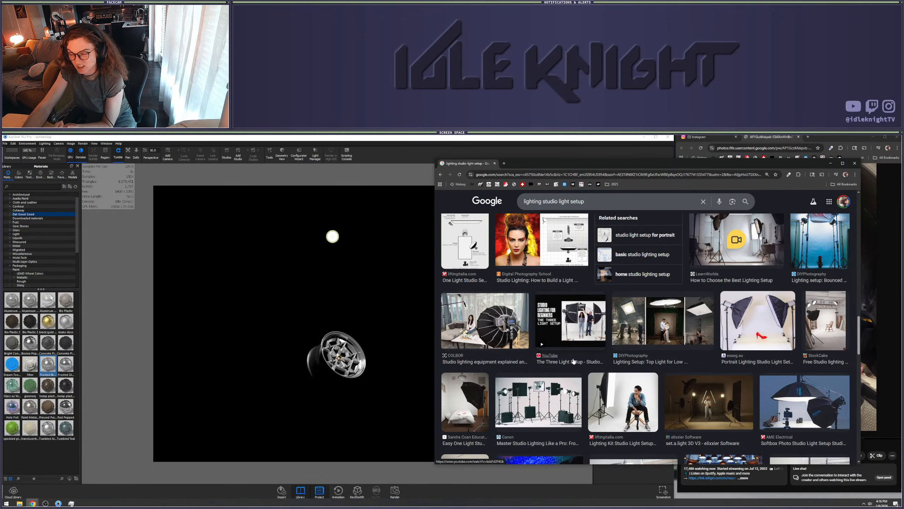
pyautogui.scroll(-2, 595, 371)
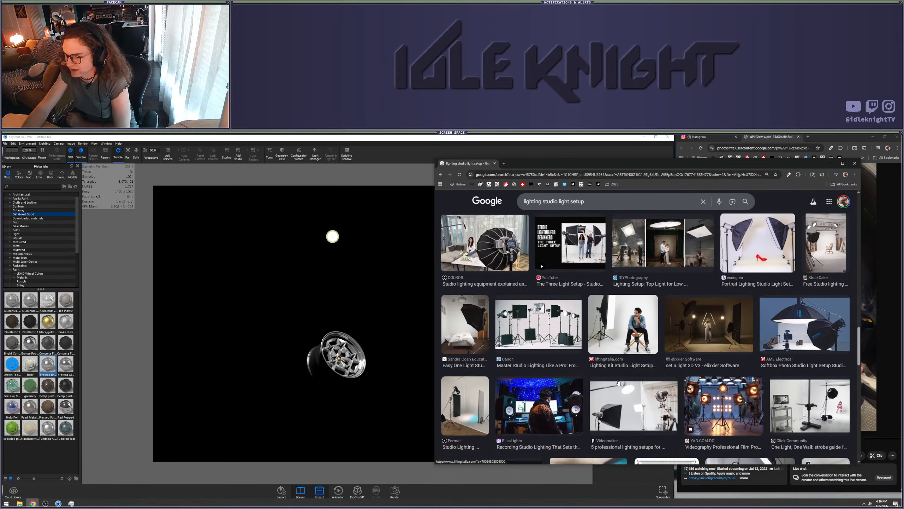
pyautogui.scroll(-2, 637, 336)
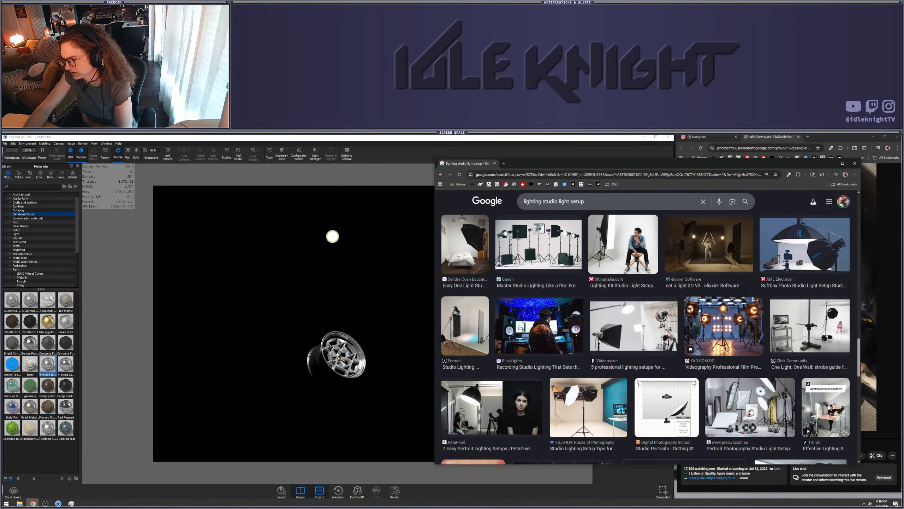
# Preview the Portrait Photography Studio Light Setup image and look through its related images
pyautogui.click(750, 408)
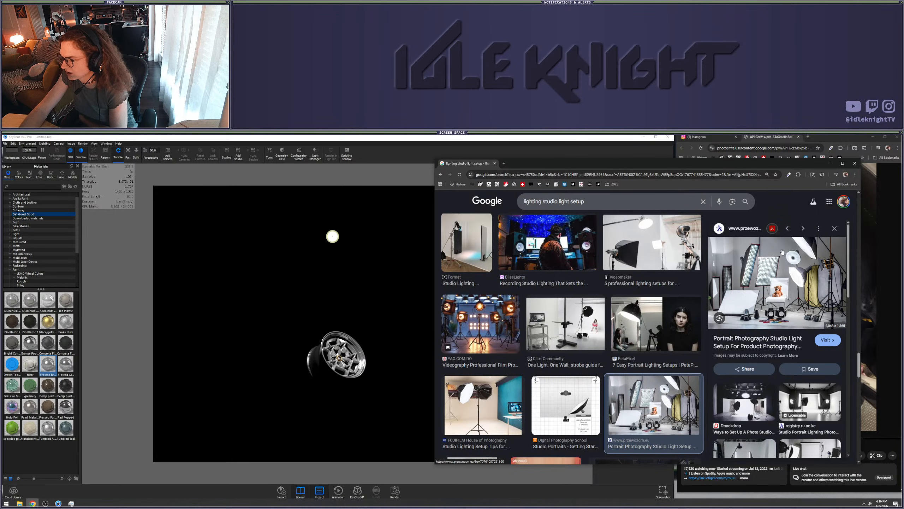
pyautogui.scroll(-2, 813, 381)
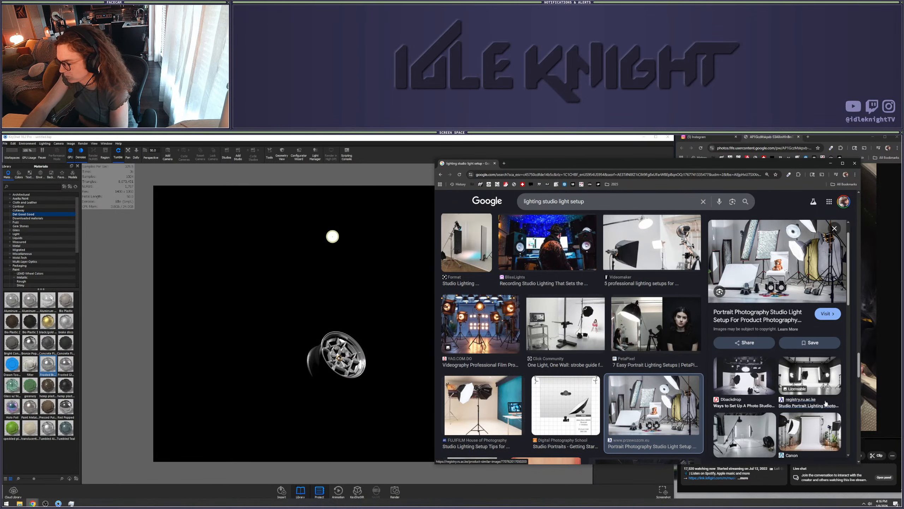
pyautogui.scroll(-5, 813, 381)
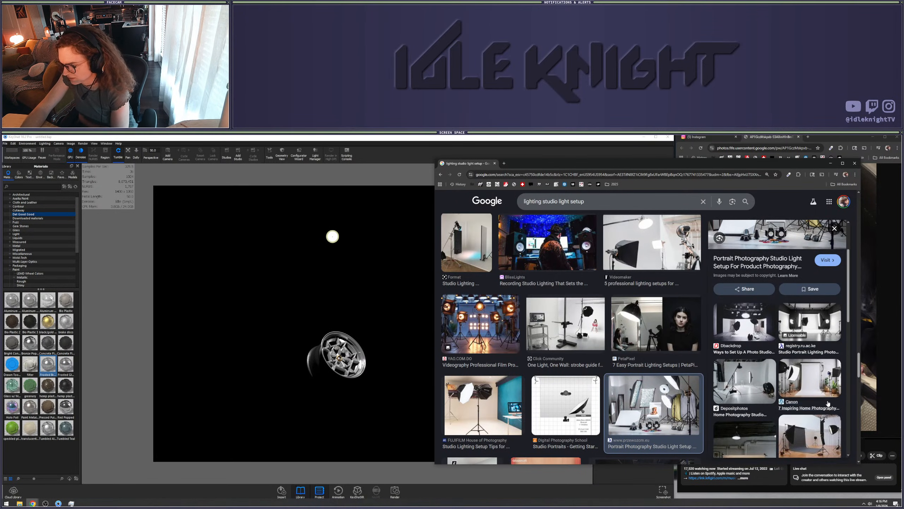
pyautogui.scroll(-3, 823, 398)
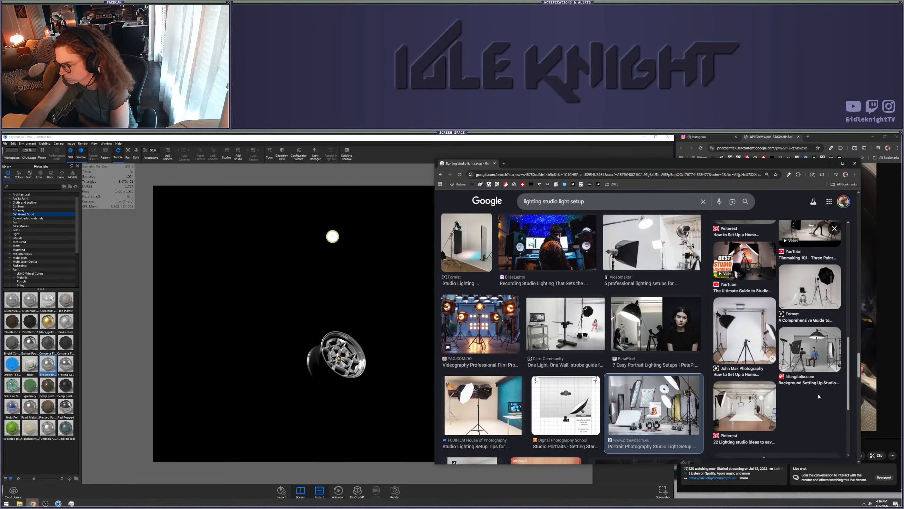
pyautogui.scroll(-2, 788, 332)
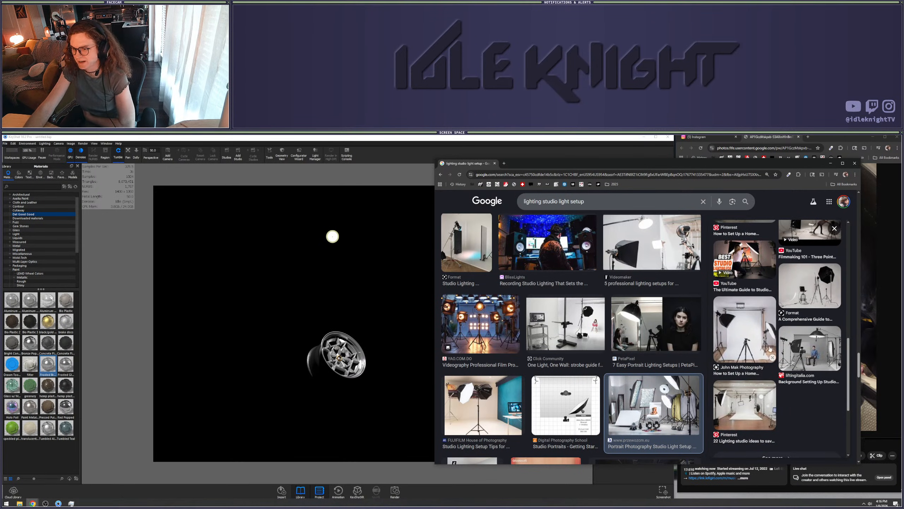
# Preview the Studio Small Soft Box Lights image with the pink backdrop and narrow the browser window to uncover the scene
pyautogui.scroll(-3, 592, 377)
pyautogui.scroll(-4, 592, 377)
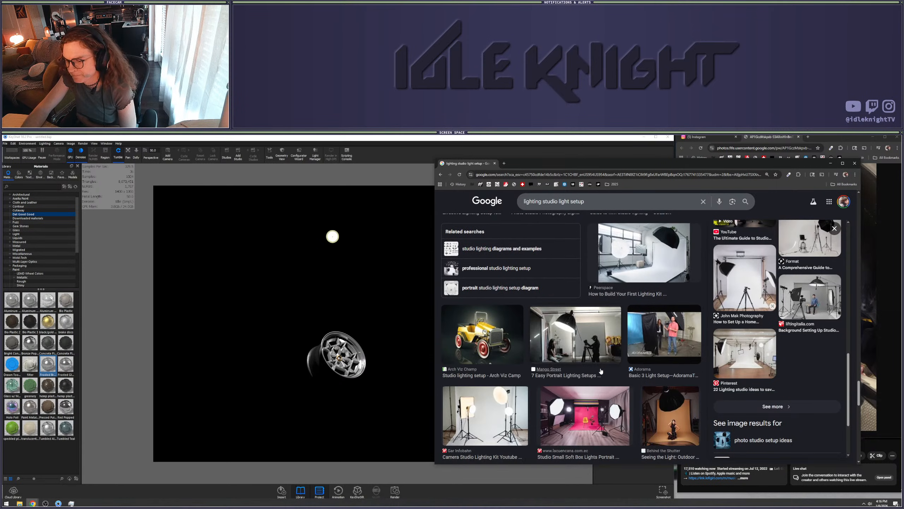
pyautogui.scroll(-2, 600, 372)
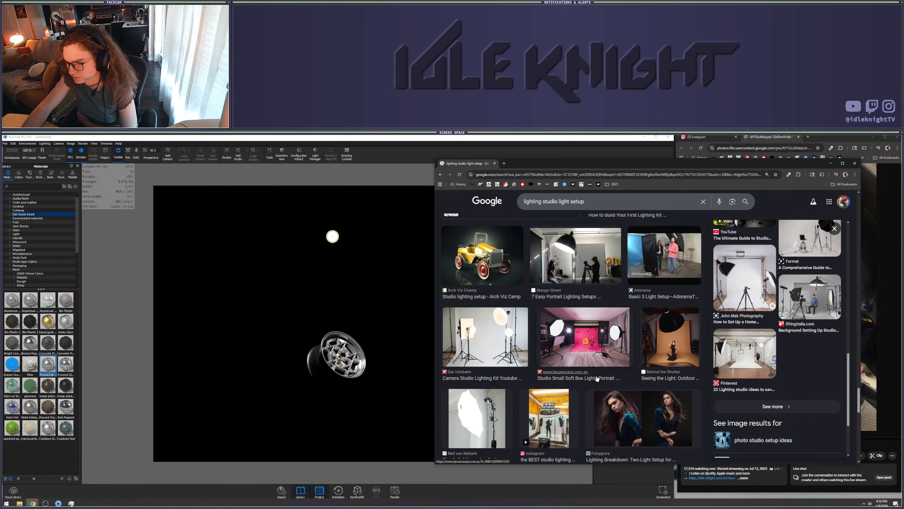
pyautogui.click(584, 344)
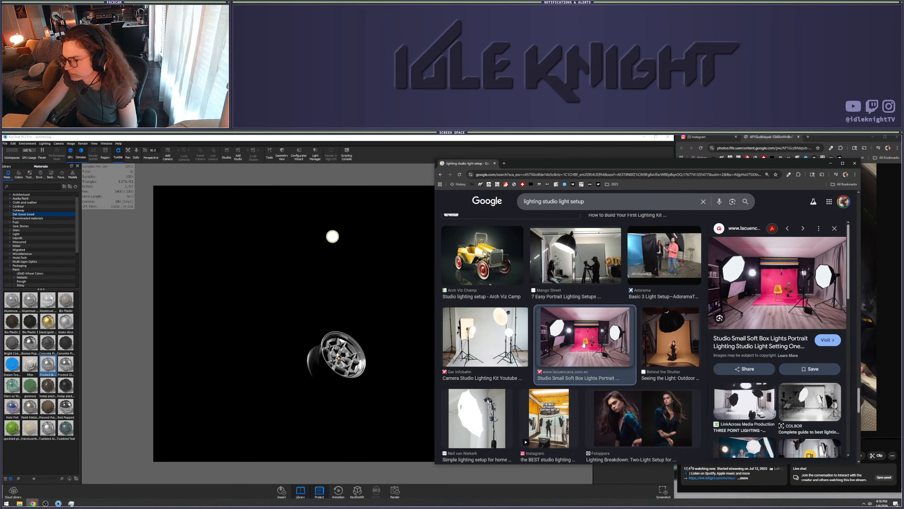
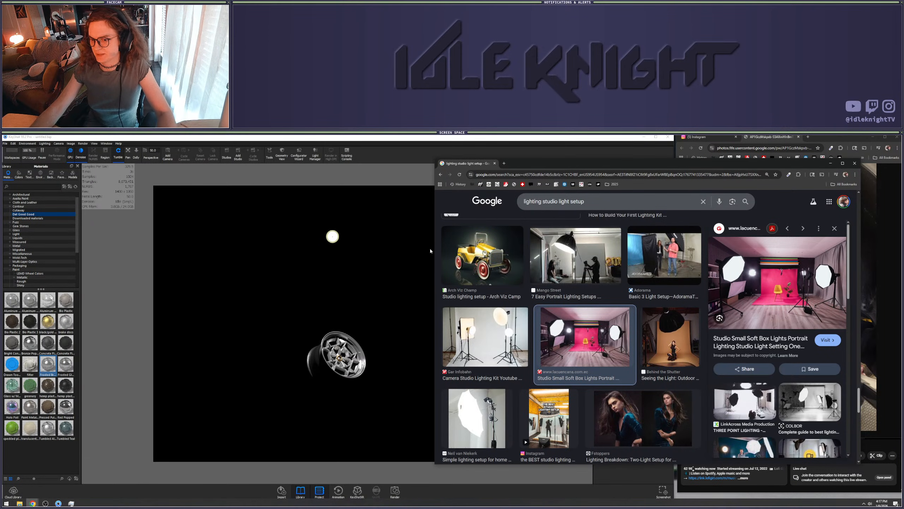
pyautogui.moveTo(434, 231); pyautogui.dragTo(684, 234)
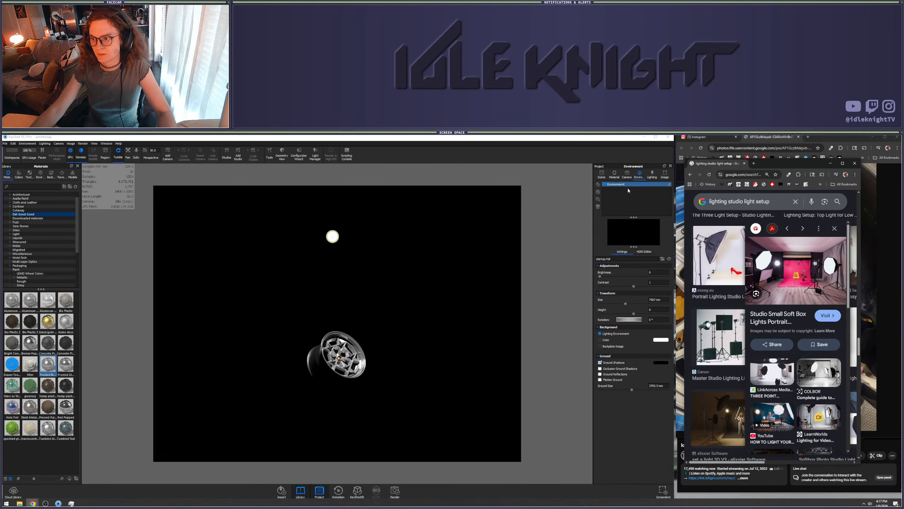
# Raise the environment brightness to about 0.4 and delete the spotlight from the scene
pyautogui.moveTo(602, 276); pyautogui.dragTo(615, 277)
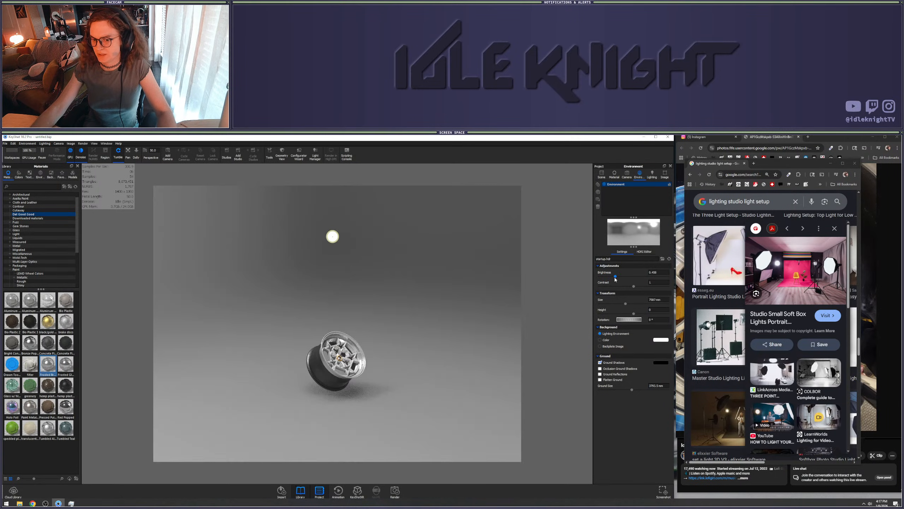
pyautogui.click(601, 173)
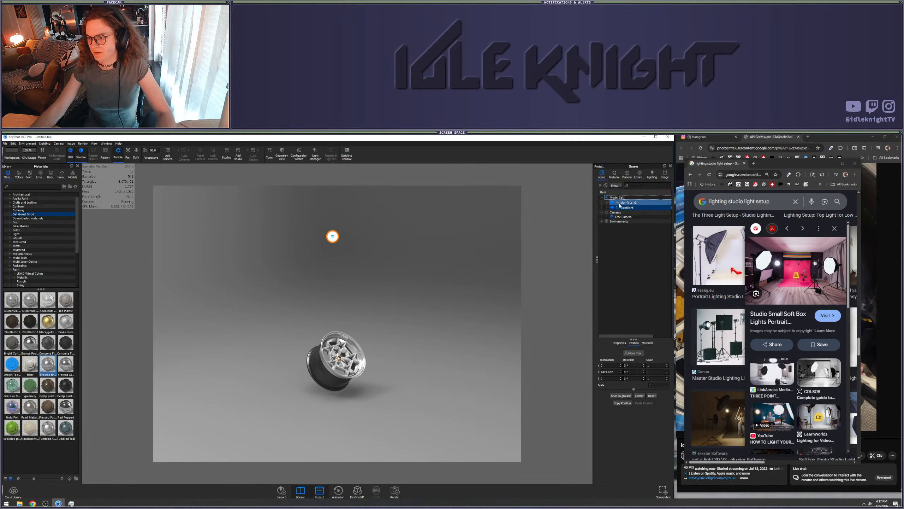
pyautogui.click(628, 207)
pyautogui.press('Delete')
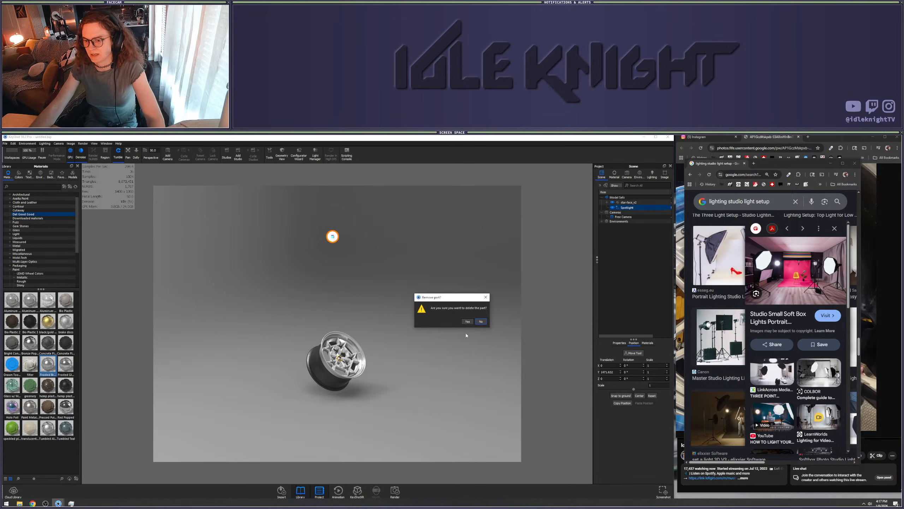
pyautogui.click(466, 321)
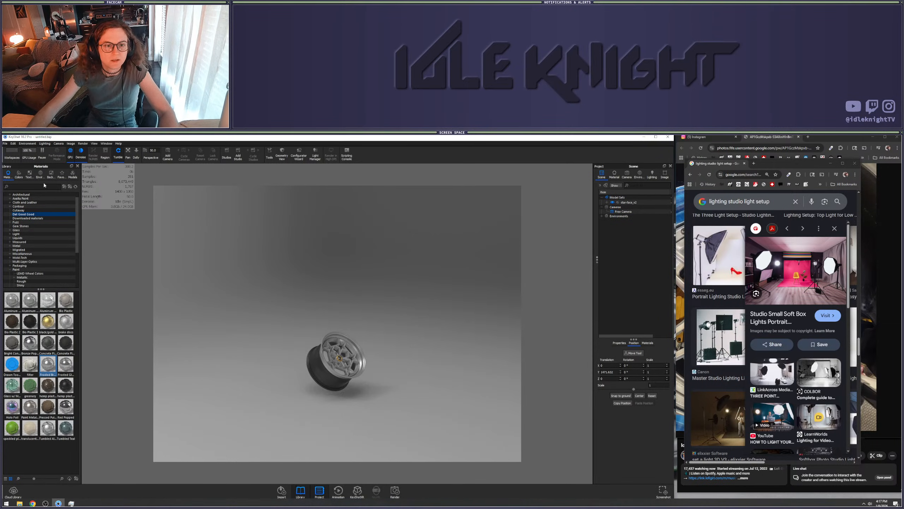
# Add a Backdrop Ramp model from the library to the scene under the wheel
pyautogui.click(73, 174)
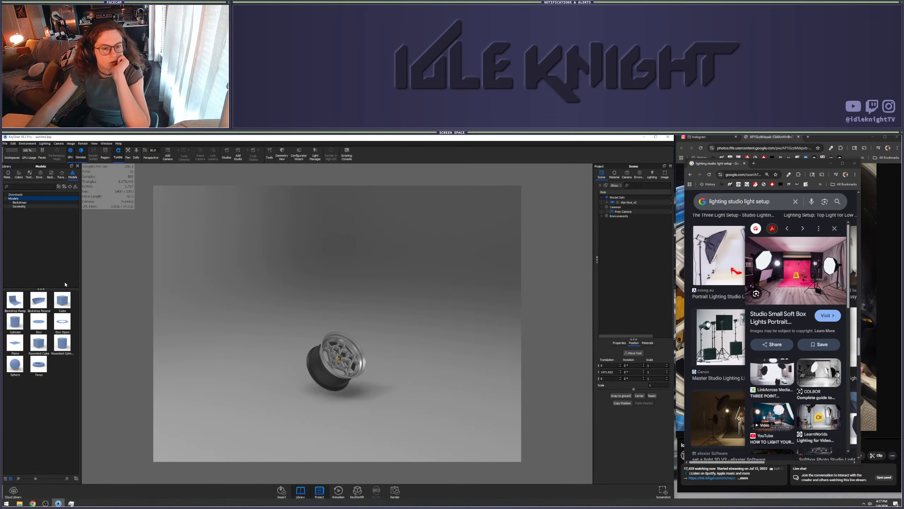
pyautogui.moveTo(14, 299); pyautogui.dragTo(397, 319)
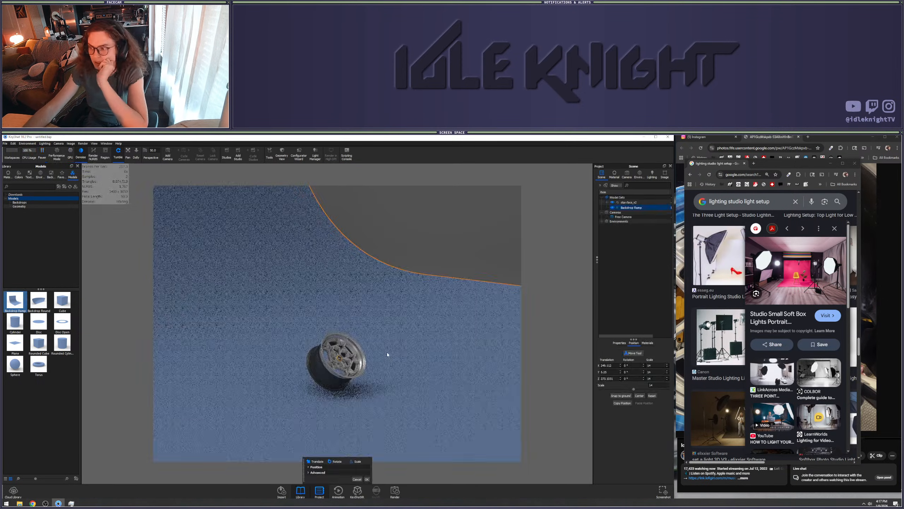
pyautogui.scroll(-3, 383, 352)
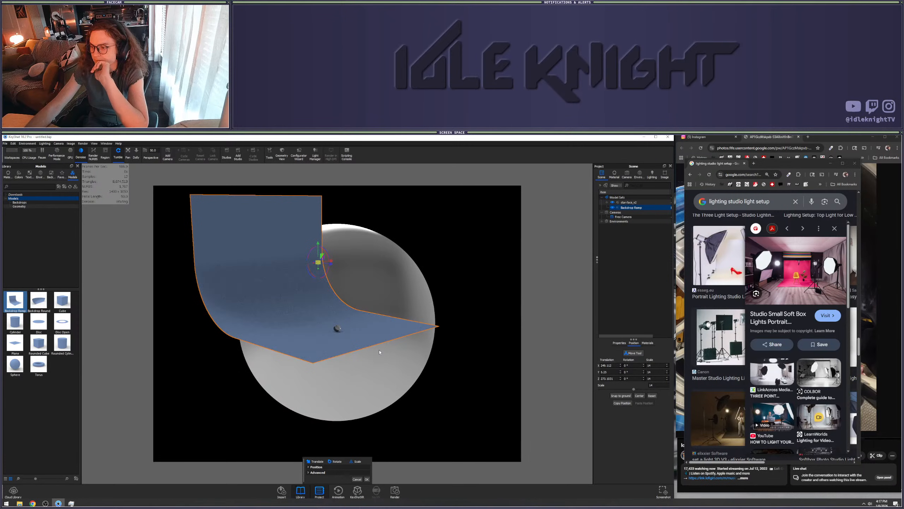
pyautogui.moveTo(335, 329); pyautogui.dragTo(276, 333)
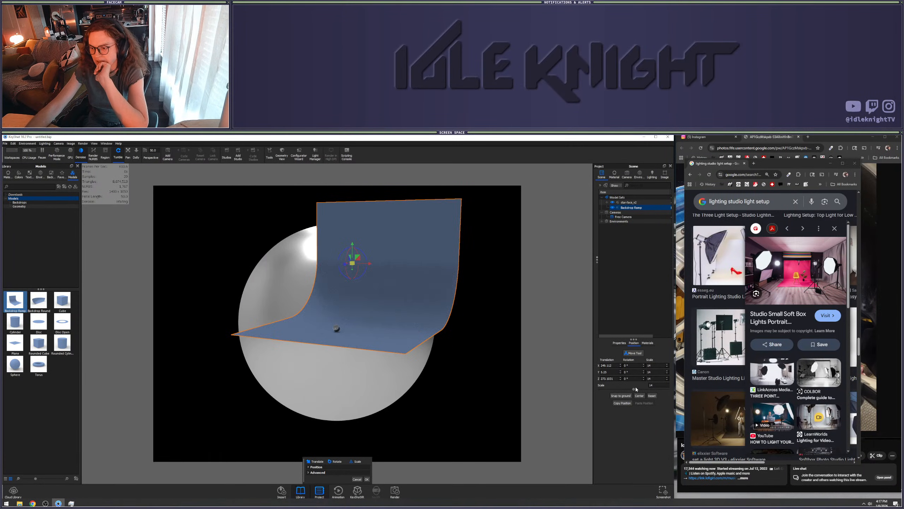
# Scale the backdrop ramp down to about 6 and snap it to the ground
pyautogui.moveTo(615, 391); pyautogui.dragTo(615, 391)
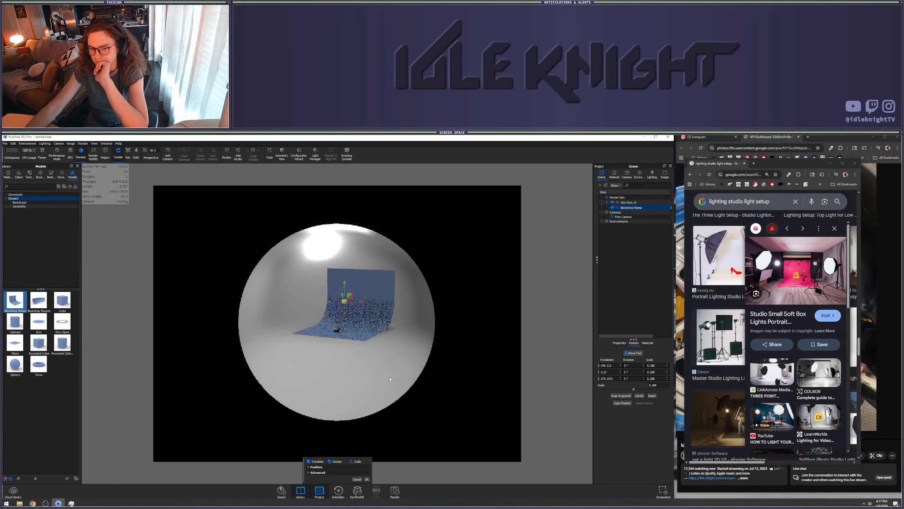
pyautogui.moveTo(389, 376); pyautogui.dragTo(448, 374)
pyautogui.click(621, 396)
pyautogui.moveTo(313, 337); pyautogui.dragTo(334, 436)
pyautogui.scroll(3, 356, 357)
pyautogui.scroll(3, 345, 339)
pyautogui.scroll(3, 349, 342)
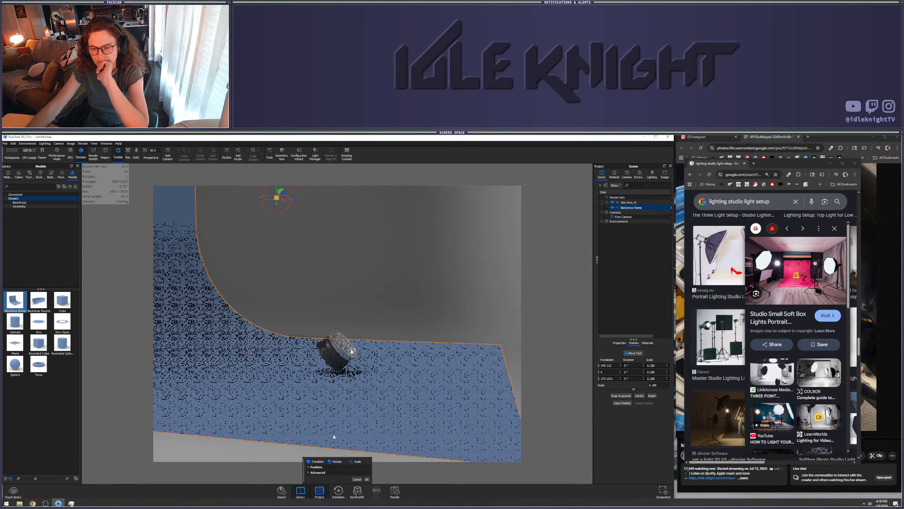
pyautogui.click(367, 479)
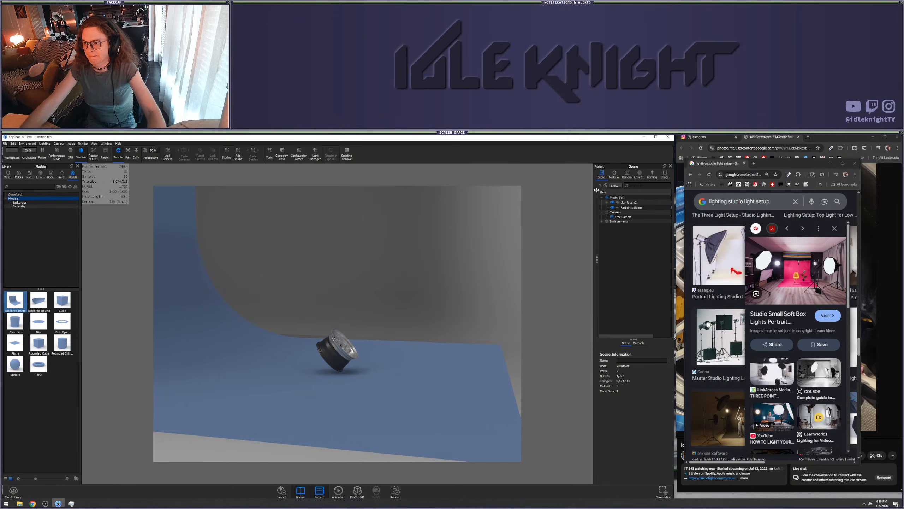
# Reset the star-face_v2 wheel's tilt, rotate it to -90° about X so it lies face up, and snap it to the ground
pyautogui.click(628, 203)
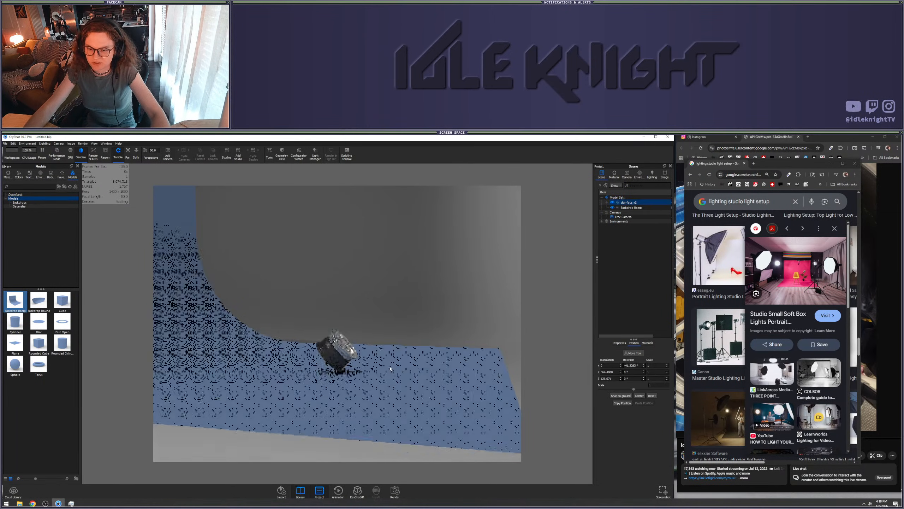
pyautogui.click(642, 365)
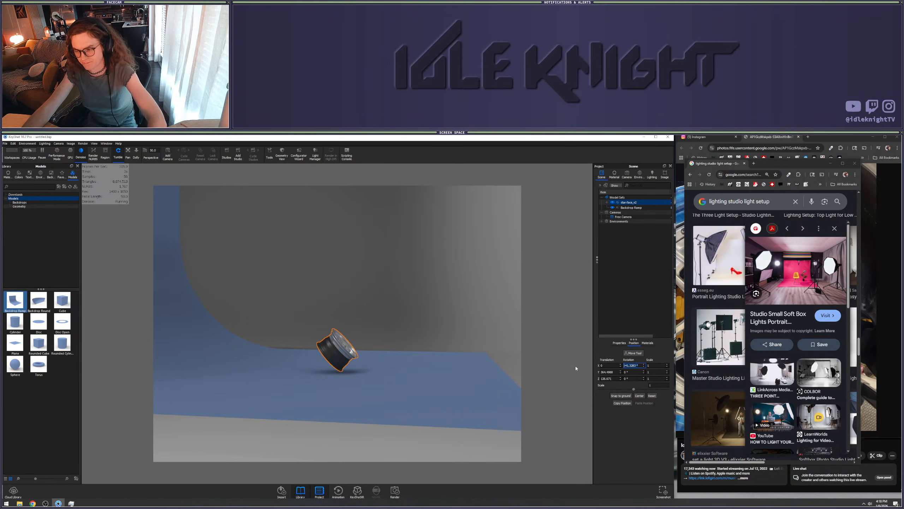
pyautogui.press('Return')
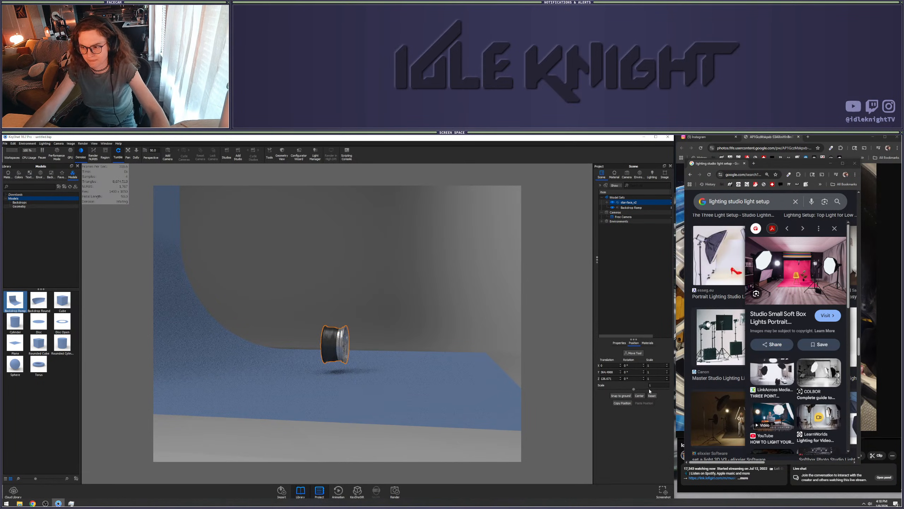
pyautogui.click(633, 353)
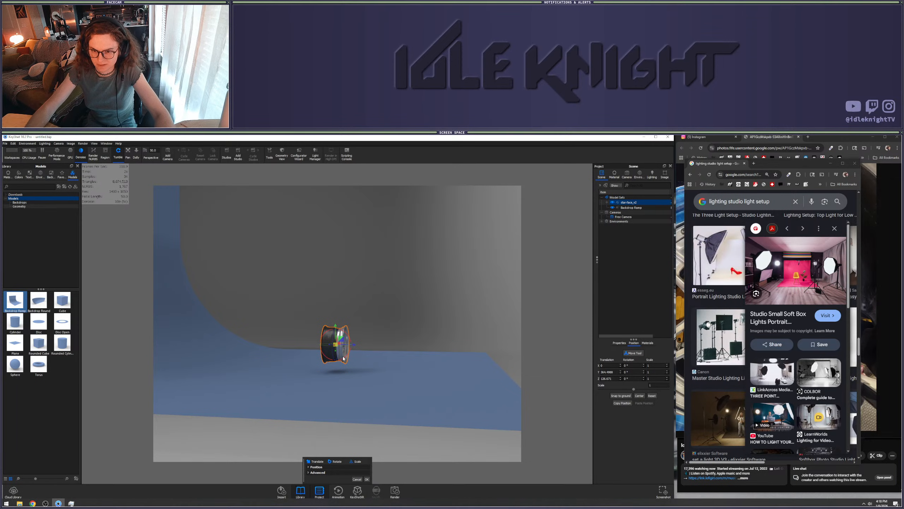
pyautogui.moveTo(337, 342)
pyautogui.mouseDown()
pyautogui.moveTo(352, 352)
pyautogui.moveTo(350, 334)
pyautogui.mouseUp()
pyautogui.click(621, 395)
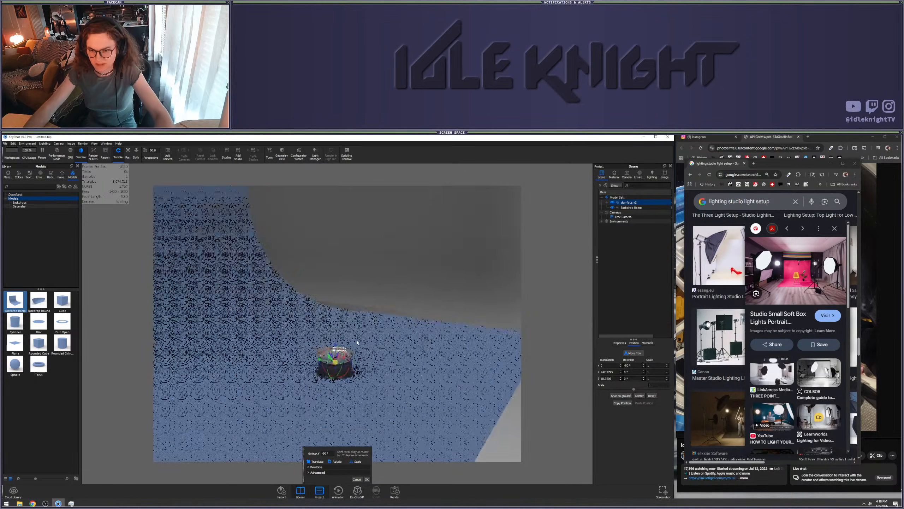
pyautogui.click(369, 478)
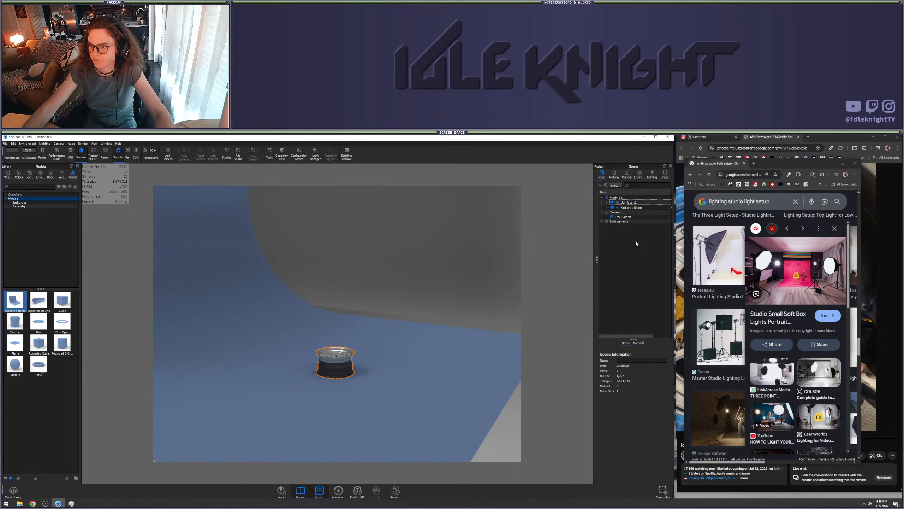
# Duplicate the star-face_v2 wheel and place the copy beside the original, tilted to about -28° about X
pyautogui.rightClick(625, 203)
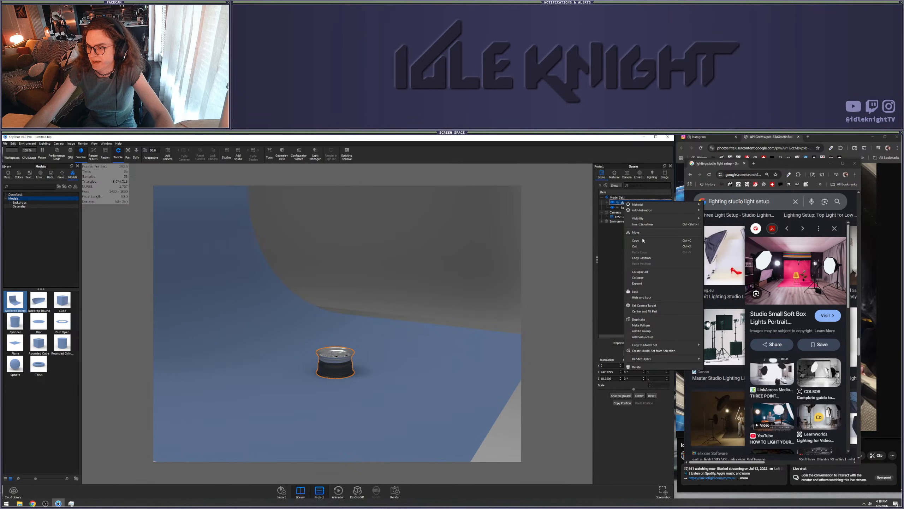
pyautogui.click(639, 319)
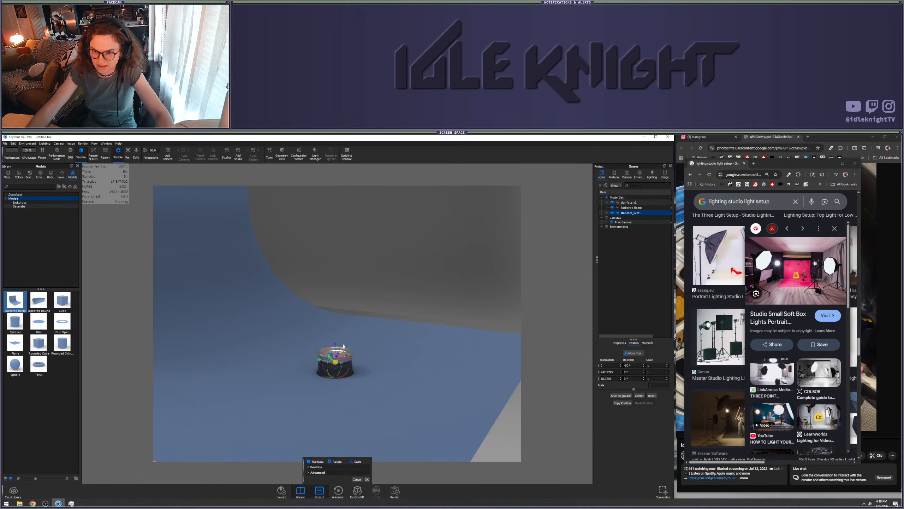
pyautogui.moveTo(335, 345); pyautogui.dragTo(338, 328)
pyautogui.moveTo(400, 389); pyautogui.dragTo(469, 370)
pyautogui.moveTo(355, 336); pyautogui.dragTo(377, 364)
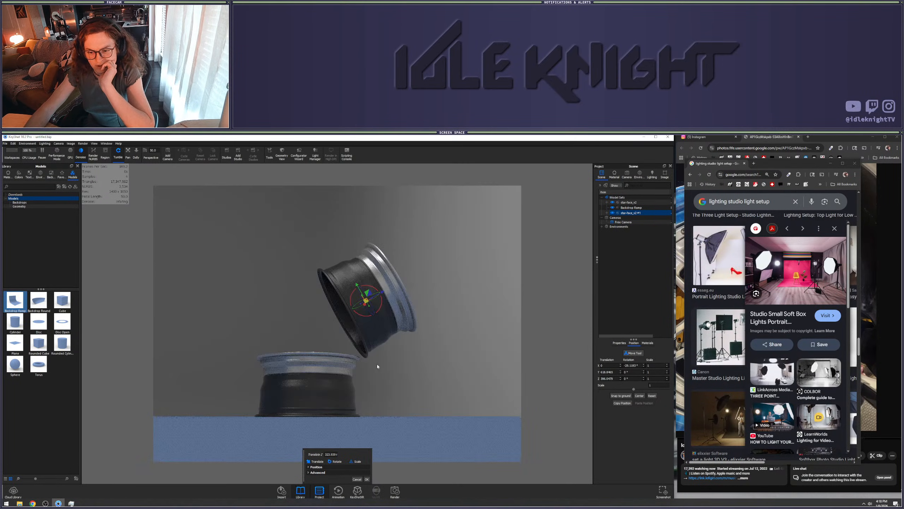
pyautogui.moveTo(356, 286); pyautogui.dragTo(420, 345)
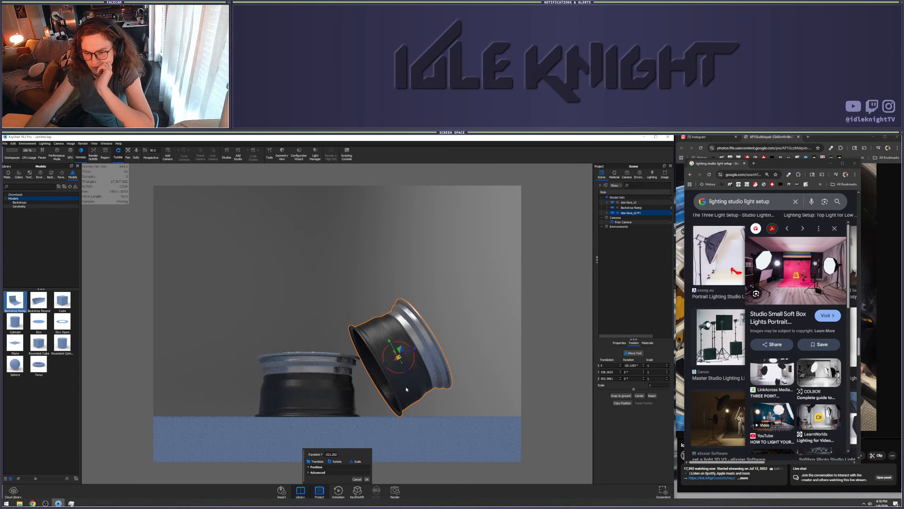
# Set the move axis to Global and slide the duplicate wheel toward the flat one, to about 441 mm in Z
pyautogui.click(320, 466)
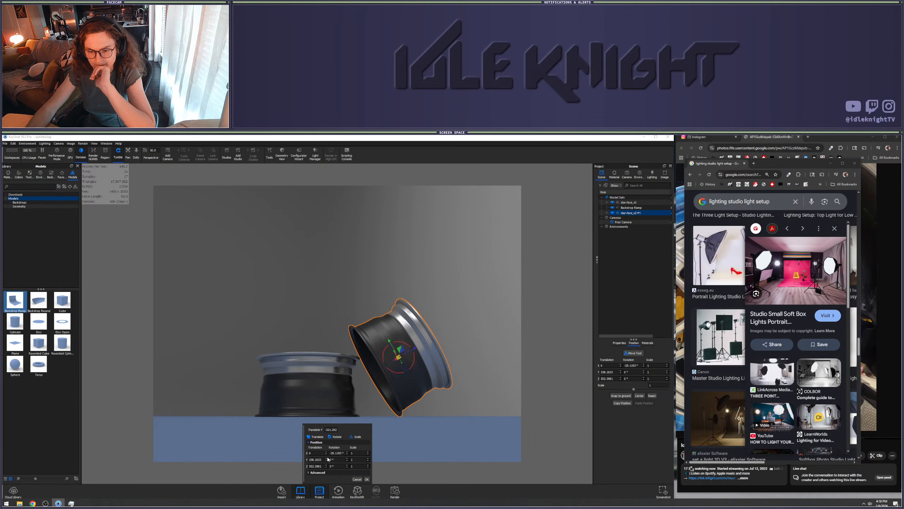
pyautogui.click(318, 472)
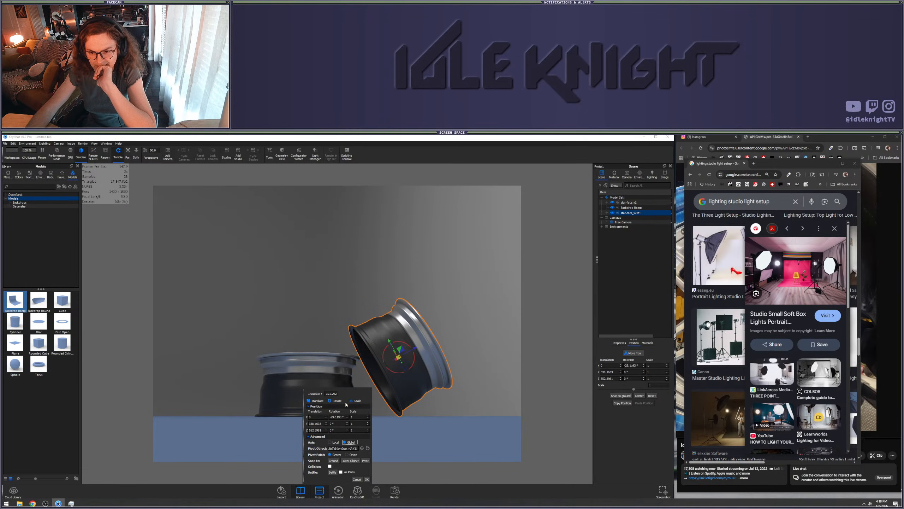
pyautogui.moveTo(356, 392); pyautogui.dragTo(570, 367)
pyautogui.moveTo(417, 358); pyautogui.dragTo(393, 356)
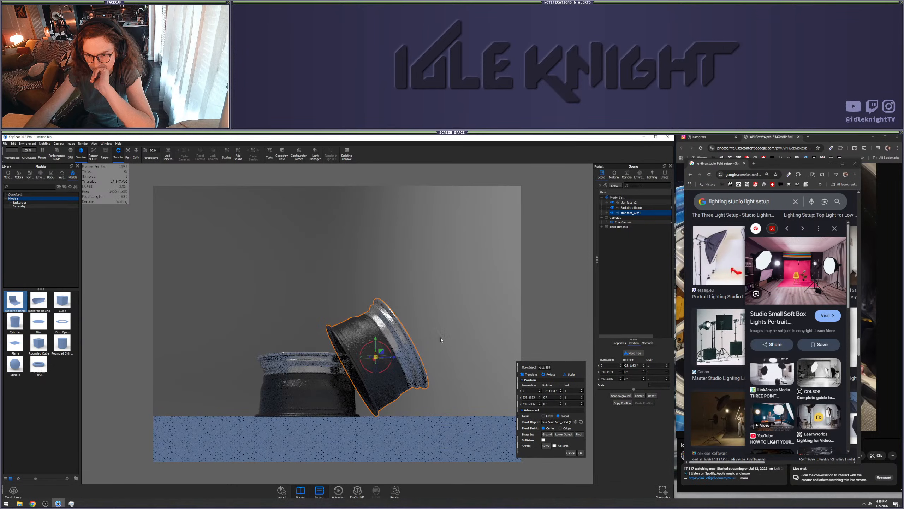
# Tilt the duplicate wheel to about -41° about X and position it at about Y 352 and Z 403 mm, leaning on the flat wheel
pyautogui.moveTo(440, 337); pyautogui.dragTo(87, 350)
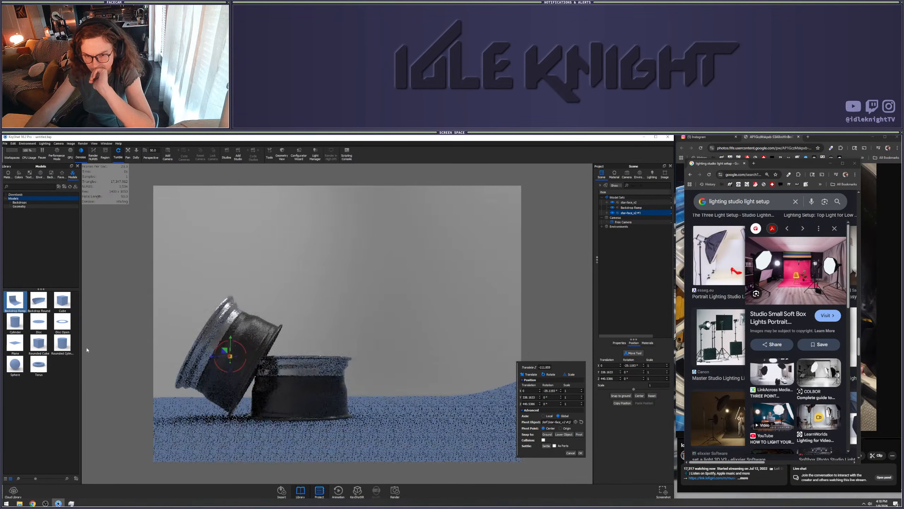
pyautogui.moveTo(406, 365); pyautogui.dragTo(528, 282, button='middle')
pyautogui.moveTo(304, 295)
pyautogui.mouseDown()
pyautogui.moveTo(325, 315)
pyautogui.moveTo(194, 386)
pyautogui.moveTo(334, 342)
pyautogui.moveTo(304, 314)
pyautogui.moveTo(266, 304)
pyautogui.moveTo(287, 287)
pyautogui.mouseUp()
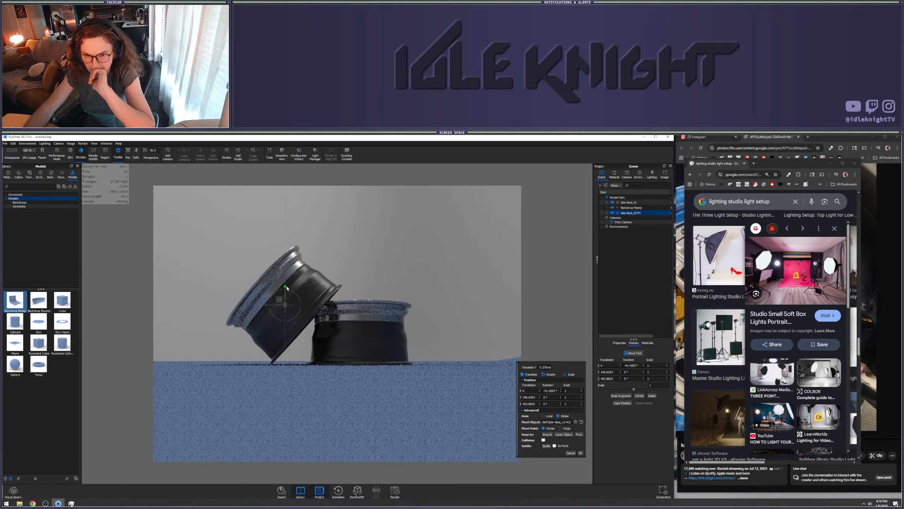
pyautogui.moveTo(287, 286); pyautogui.dragTo(287, 285)
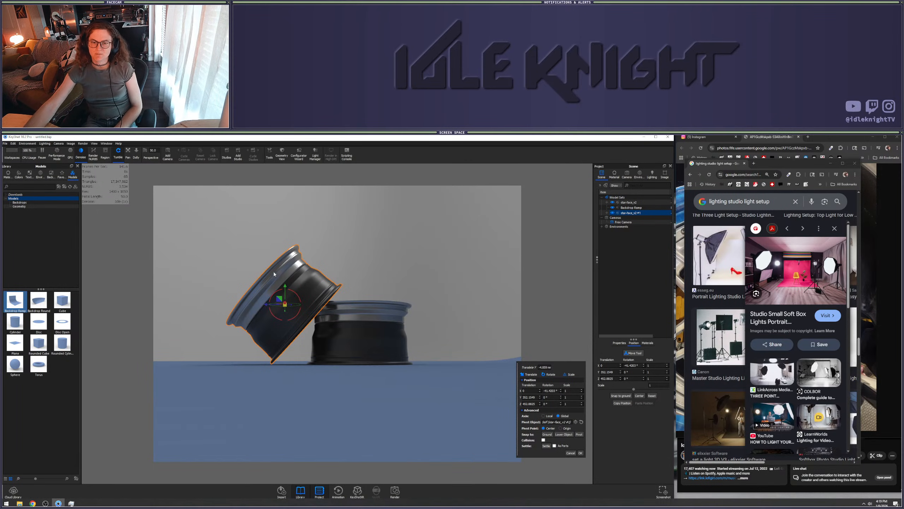
# Inspect the two-wheel arrangement from the side and from above, especially where the leaning wheel meets the flat wheel's rim
pyautogui.scroll(-2, 372, 271)
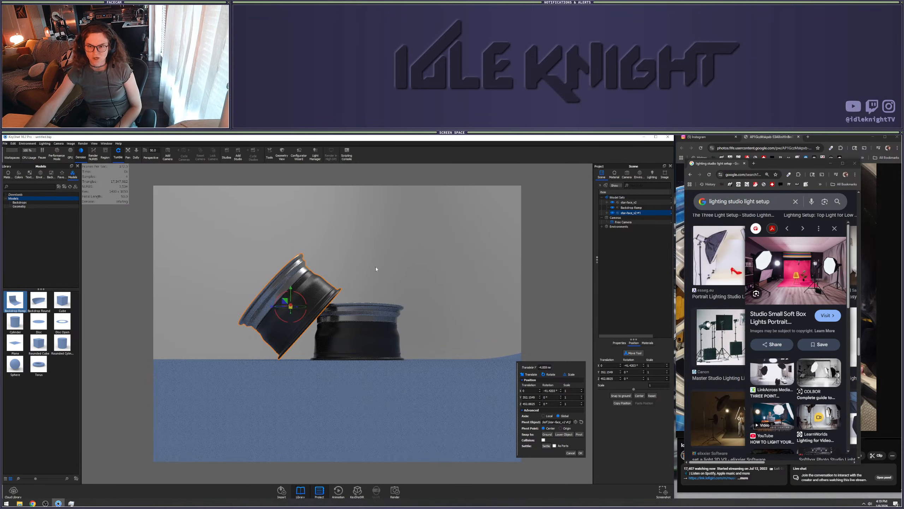
pyautogui.moveTo(393, 281); pyautogui.dragTo(336, 330)
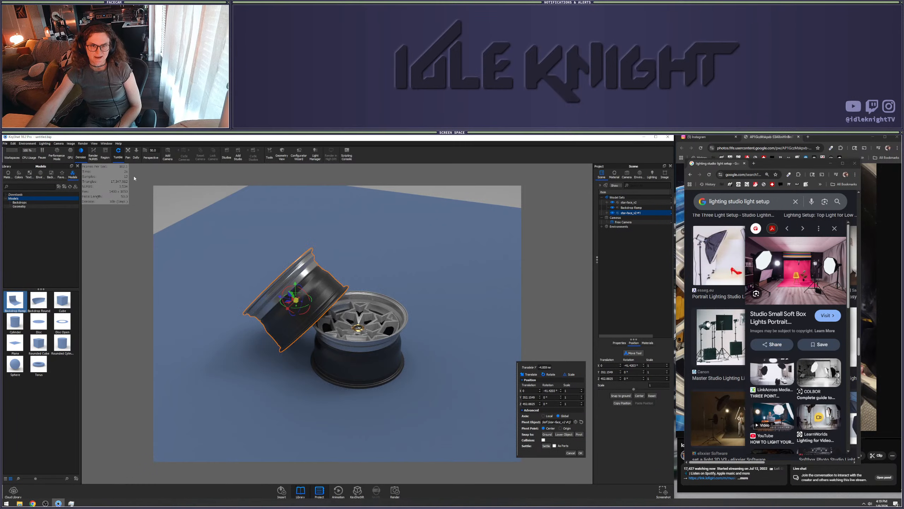
pyautogui.moveTo(375, 224); pyautogui.dragTo(415, 226)
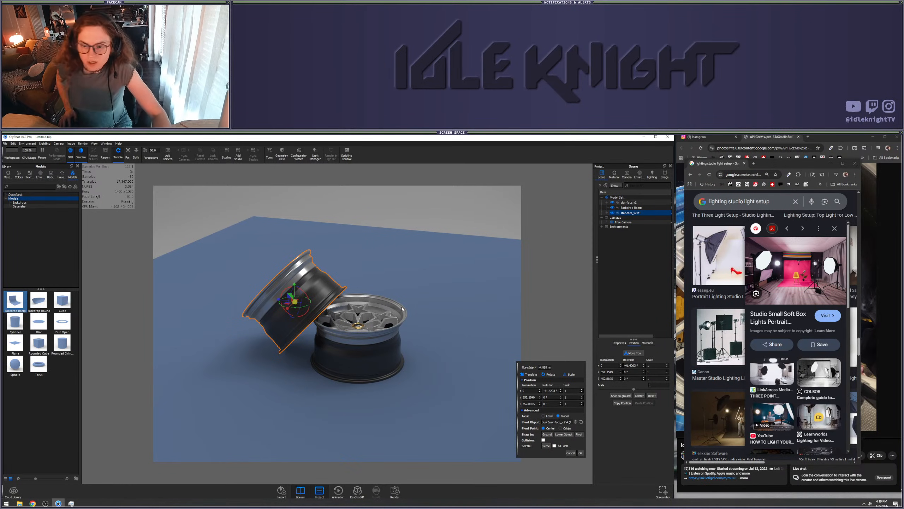
pyautogui.moveTo(321, 260); pyautogui.dragTo(349, 297)
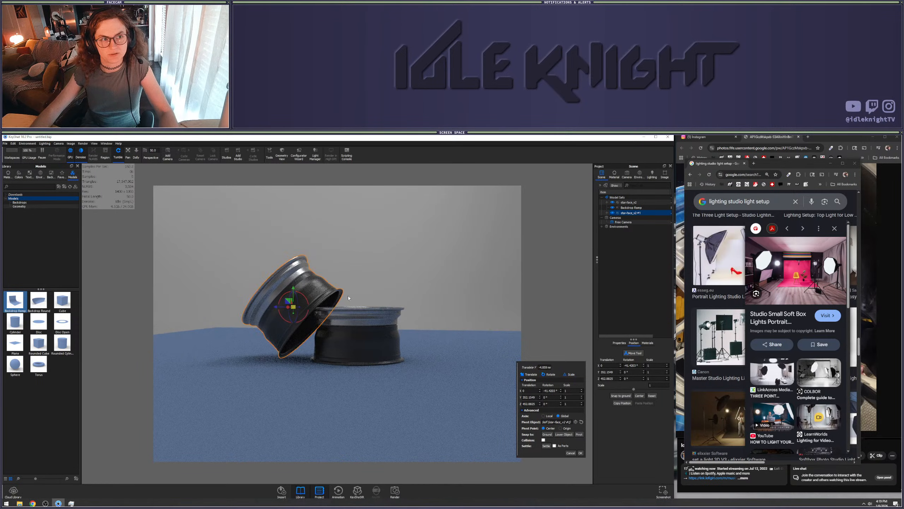
pyautogui.scroll(5, 326, 324)
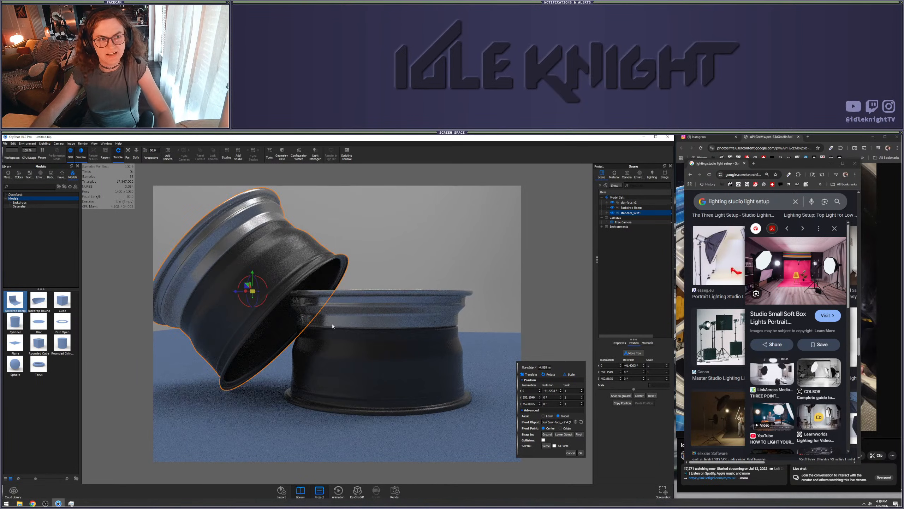
pyautogui.moveTo(337, 319); pyautogui.dragTo(231, 246)
pyautogui.moveTo(428, 267); pyautogui.dragTo(355, 371)
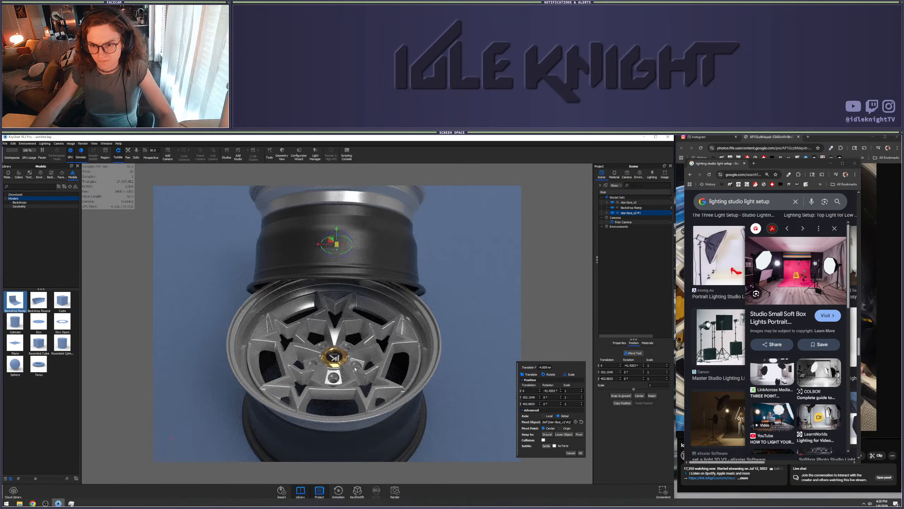
# Shift the leaning wheel slightly along Z away from the flat wheel and lower it to about Y 350 mm
pyautogui.moveTo(340, 285); pyautogui.dragTo(384, 255)
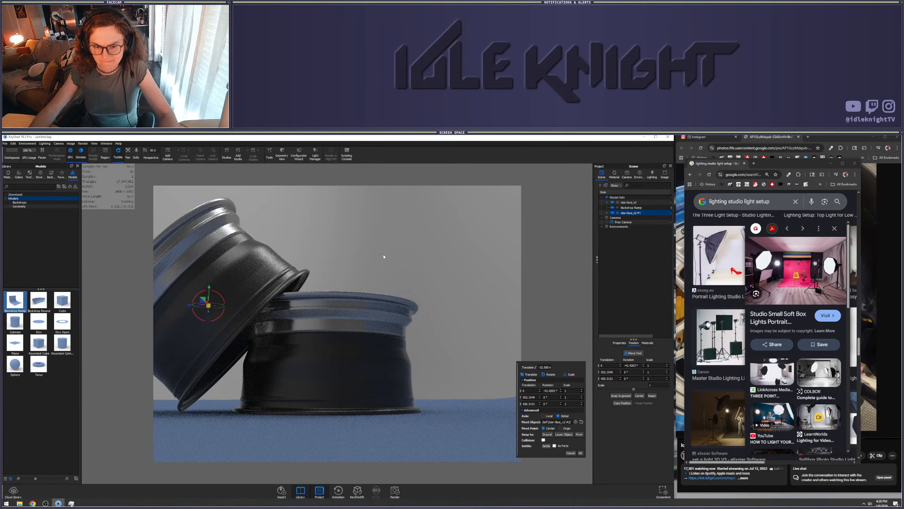
pyautogui.moveTo(397, 293); pyautogui.dragTo(428, 277, button='middle')
pyautogui.moveTo(423, 284); pyautogui.dragTo(426, 284)
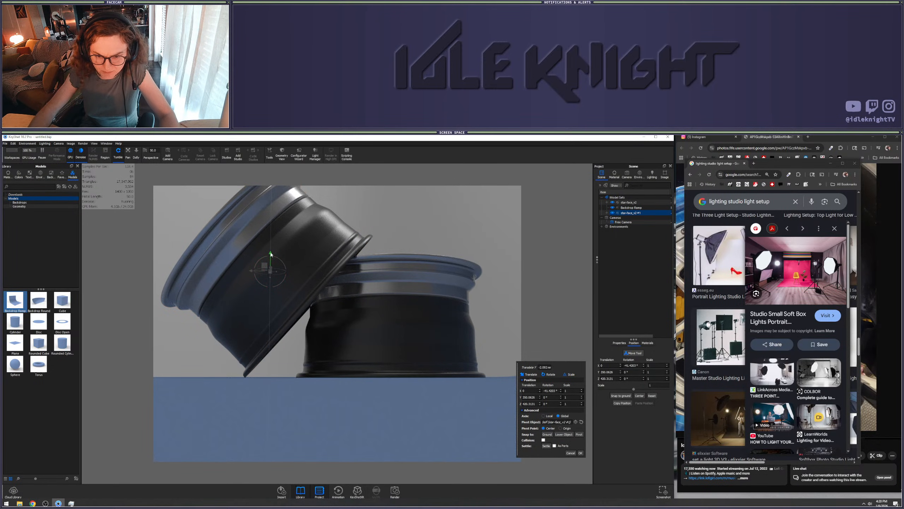
pyautogui.click(398, 227)
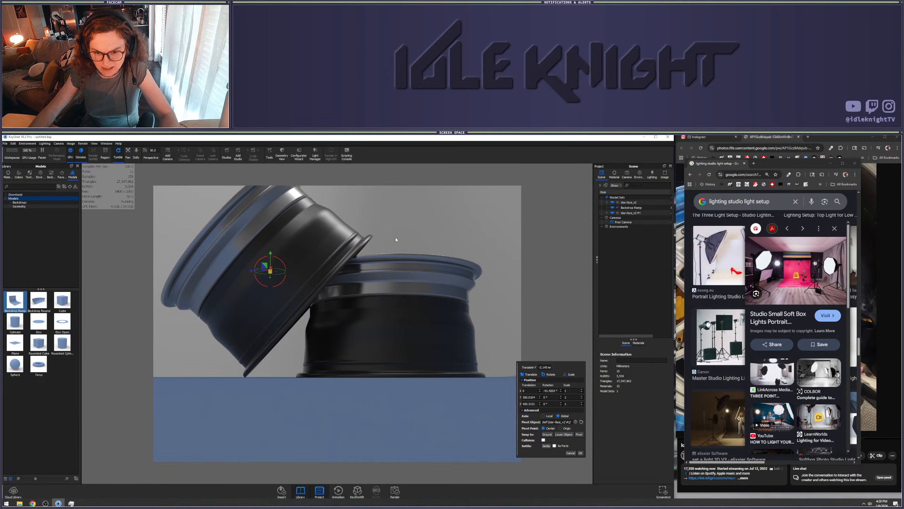
# Examine the contact between the leaning wheel and the flat wheel's rim up close from several angles, including the overall side view
pyautogui.moveTo(398, 236); pyautogui.dragTo(307, 287)
pyautogui.scroll(5, 307, 288)
pyautogui.moveTo(307, 287); pyautogui.dragTo(354, 317, button='middle')
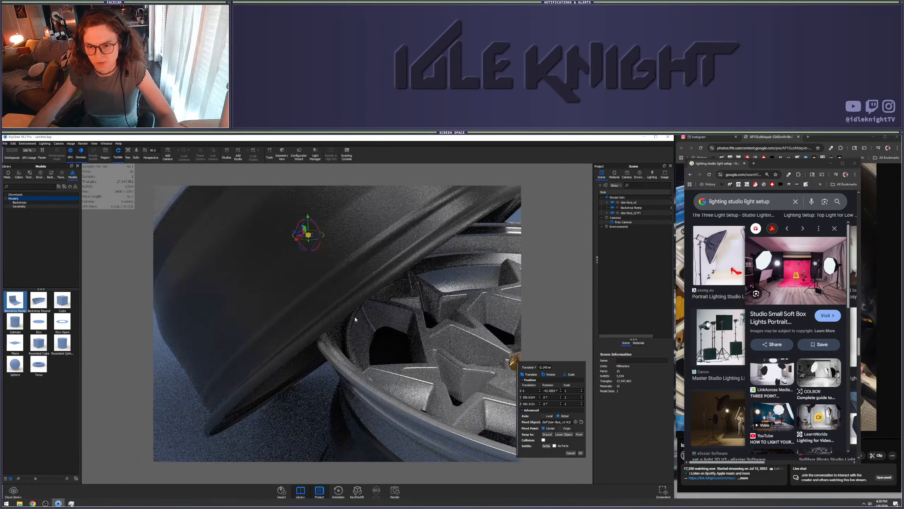
pyautogui.moveTo(355, 316); pyautogui.dragTo(313, 299)
pyautogui.scroll(-5, 373, 292)
pyautogui.moveTo(313, 299); pyautogui.dragTo(171, 323, button='middle')
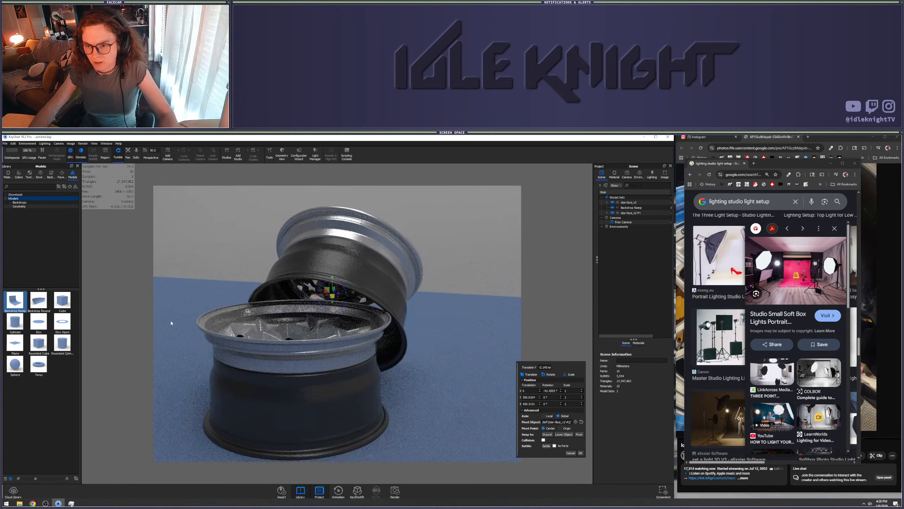
pyautogui.scroll(10, 382, 327)
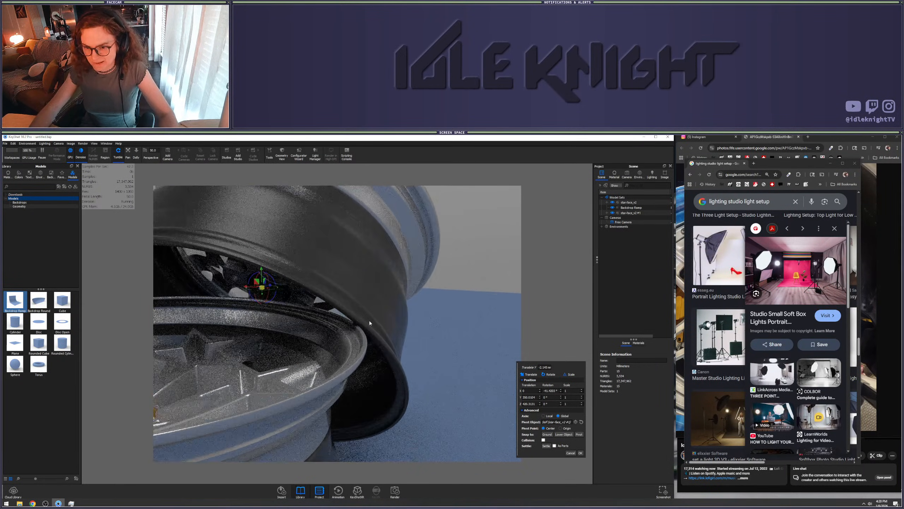
pyautogui.moveTo(335, 339); pyautogui.dragTo(315, 319)
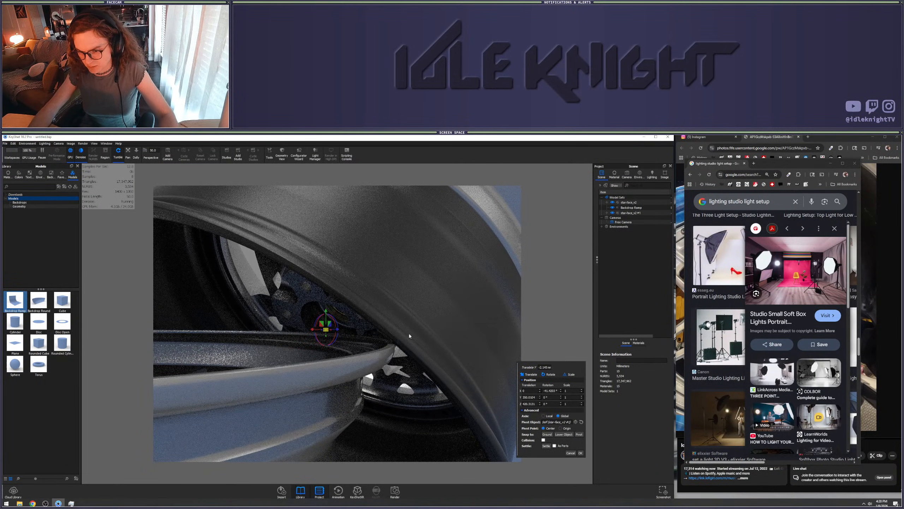
pyautogui.moveTo(409, 336); pyautogui.dragTo(349, 309)
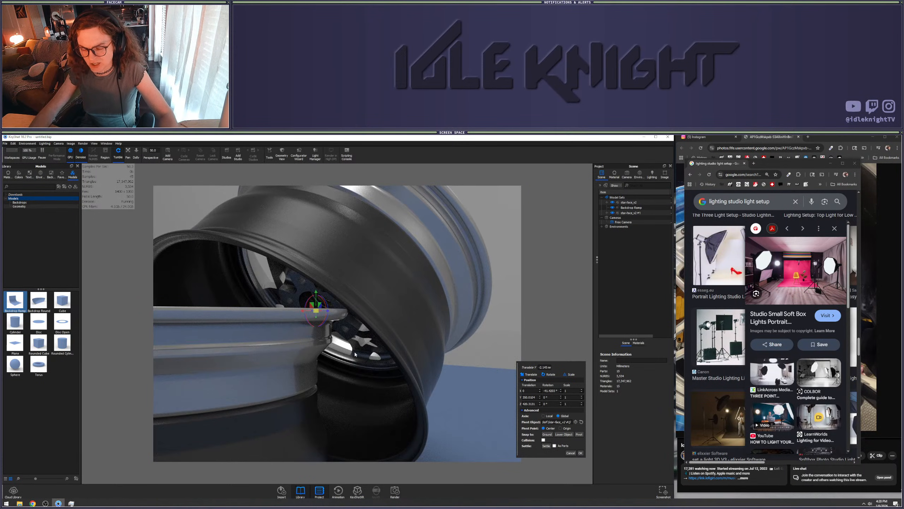
pyautogui.moveTo(355, 351); pyautogui.dragTo(311, 335)
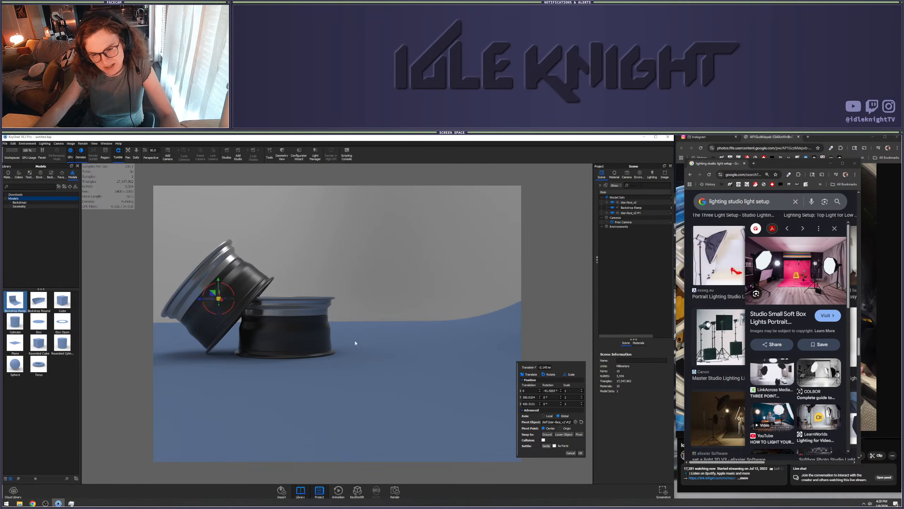
# Check the tilted wheel leaning against the flat one and confirm its placement
pyautogui.moveTo(355, 342); pyautogui.dragTo(496, 356)
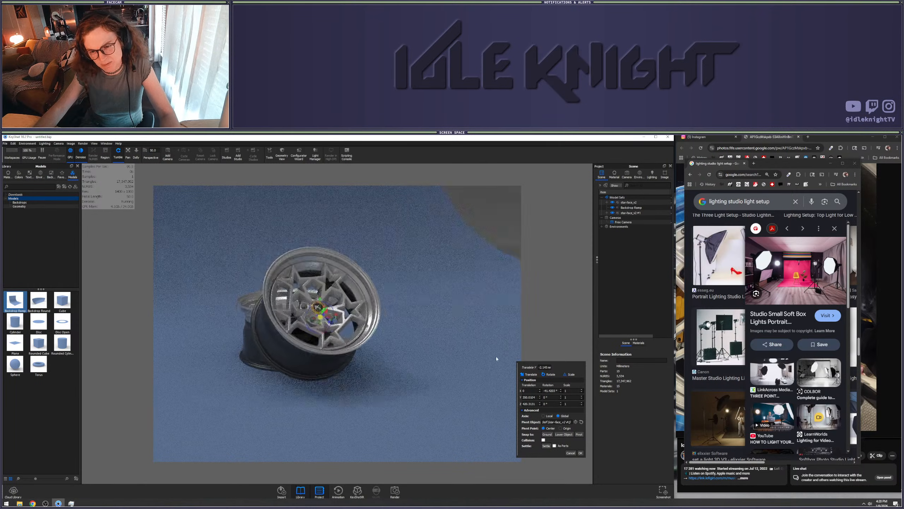
pyautogui.click(581, 454)
pyautogui.click(373, 401)
pyautogui.moveTo(374, 403); pyautogui.dragTo(252, 381)
# Duplicate the flat star-face wheel and place the copy upright beside the two stacked wheels
pyautogui.click(629, 202)
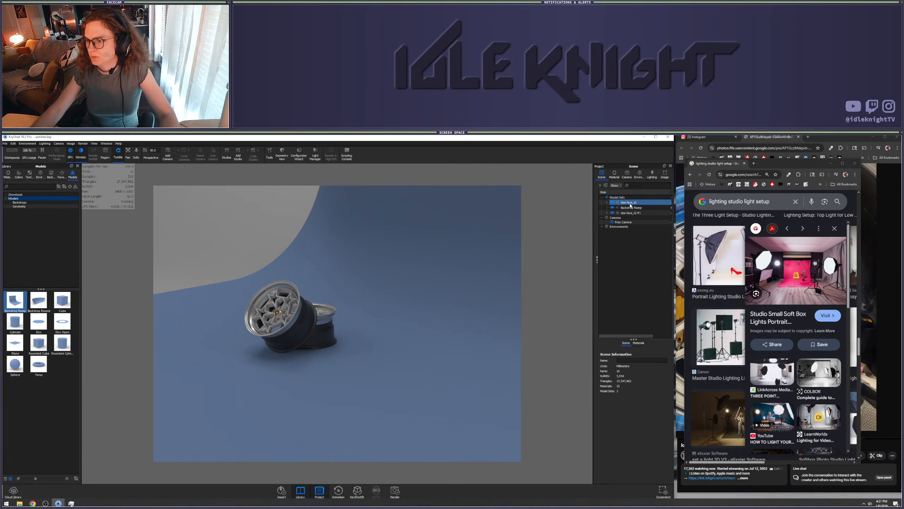
pyautogui.rightClick(630, 203)
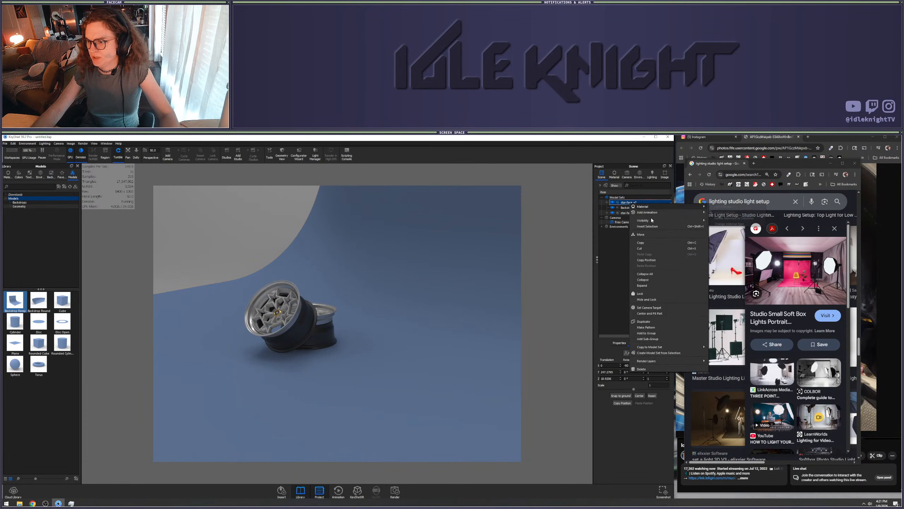
pyautogui.click(644, 321)
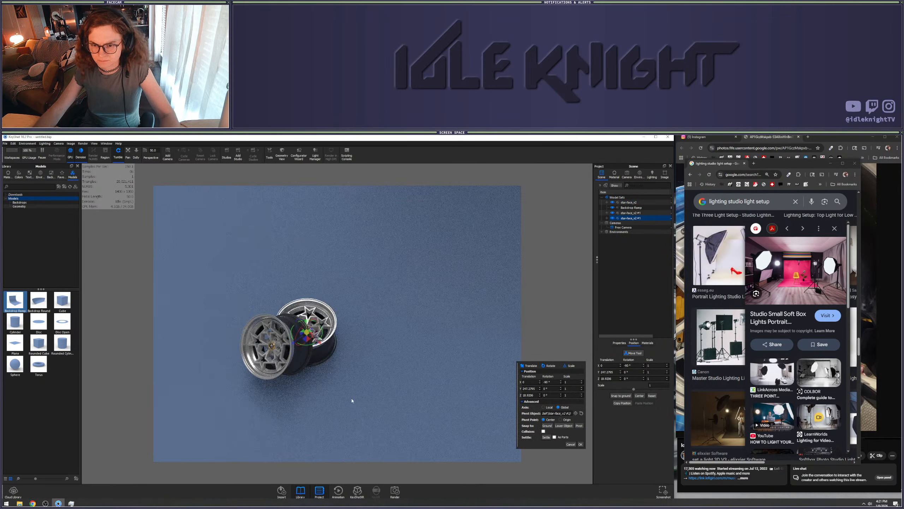
pyautogui.moveTo(323, 346); pyautogui.dragTo(363, 360)
pyautogui.moveTo(417, 392); pyautogui.dragTo(308, 351)
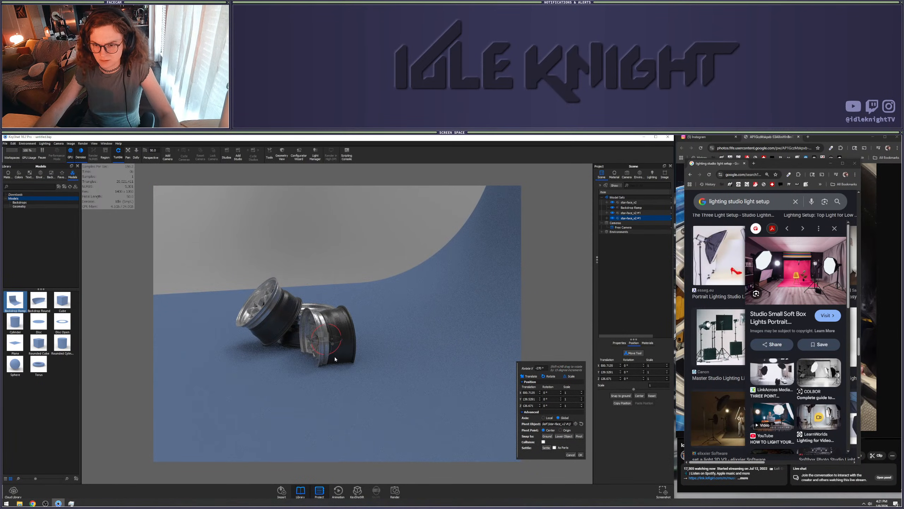
# Snap the upright wheel copy to the ground and fine-tune its height on the backdrop
pyautogui.click(545, 439)
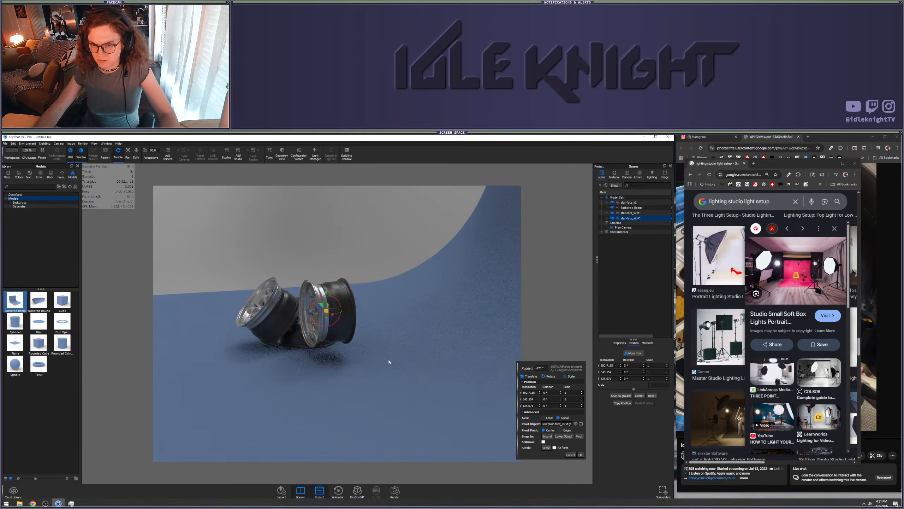
pyautogui.moveTo(389, 359); pyautogui.dragTo(427, 348)
pyautogui.moveTo(352, 281); pyautogui.dragTo(352, 292)
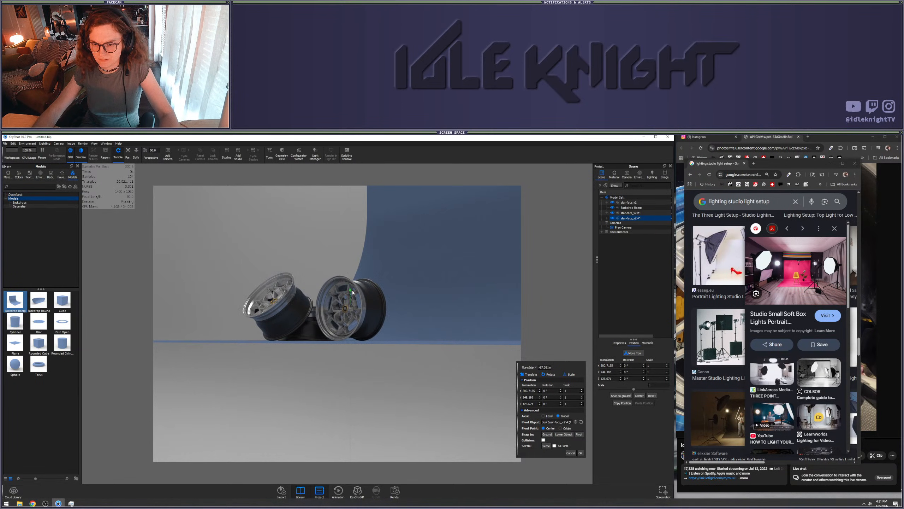
pyautogui.moveTo(427, 289); pyautogui.dragTo(428, 361)
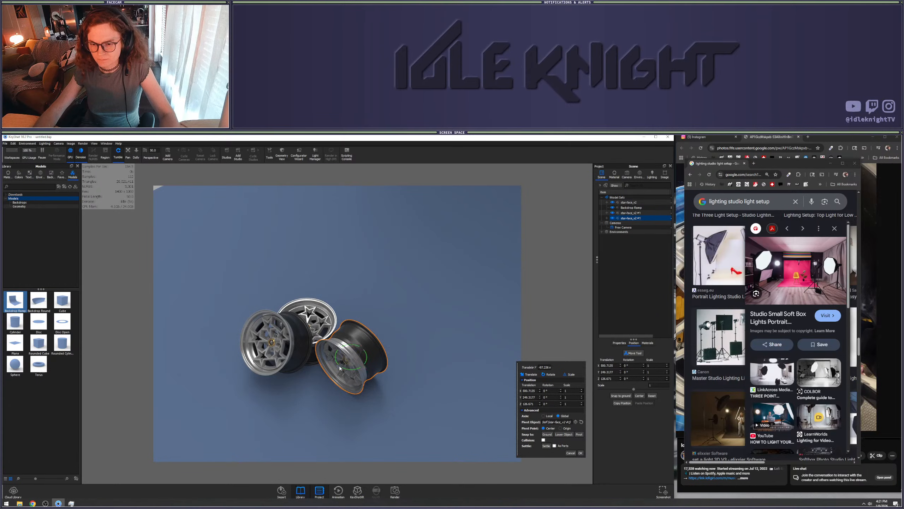
# Move the upright wheel copy across to the opposite side of the stacked pair and turn it outward
pyautogui.moveTo(341, 368); pyautogui.dragTo(375, 337)
pyautogui.moveTo(319, 386); pyautogui.dragTo(465, 330)
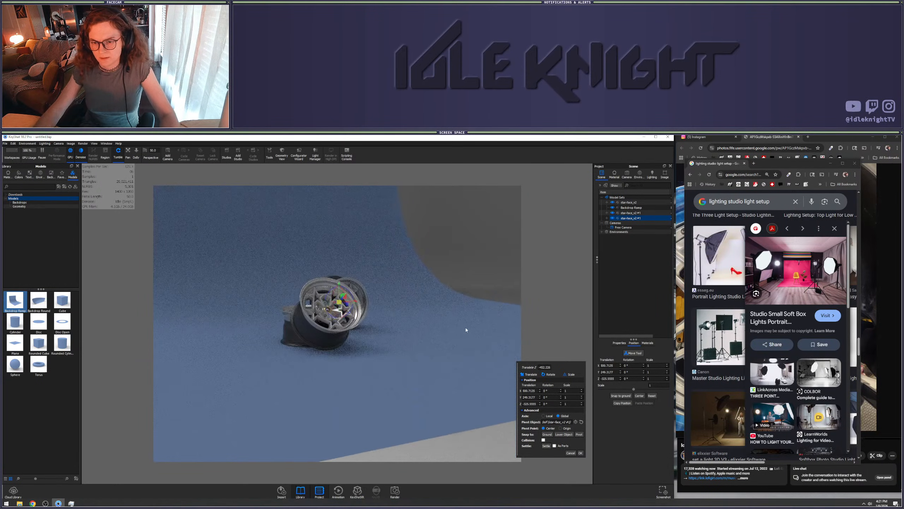
pyautogui.scroll(5, 383, 319)
pyautogui.moveTo(455, 345); pyautogui.dragTo(468, 374, button='middle')
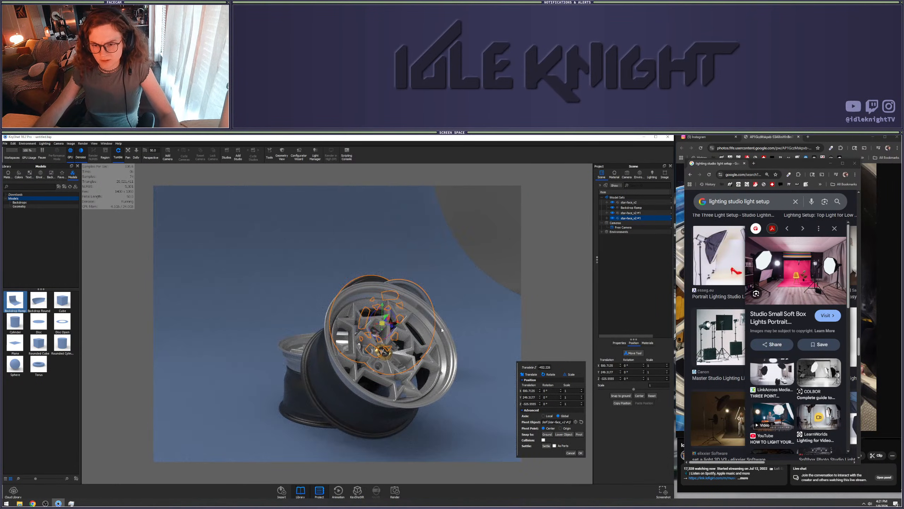
pyautogui.moveTo(441, 327); pyautogui.dragTo(264, 303)
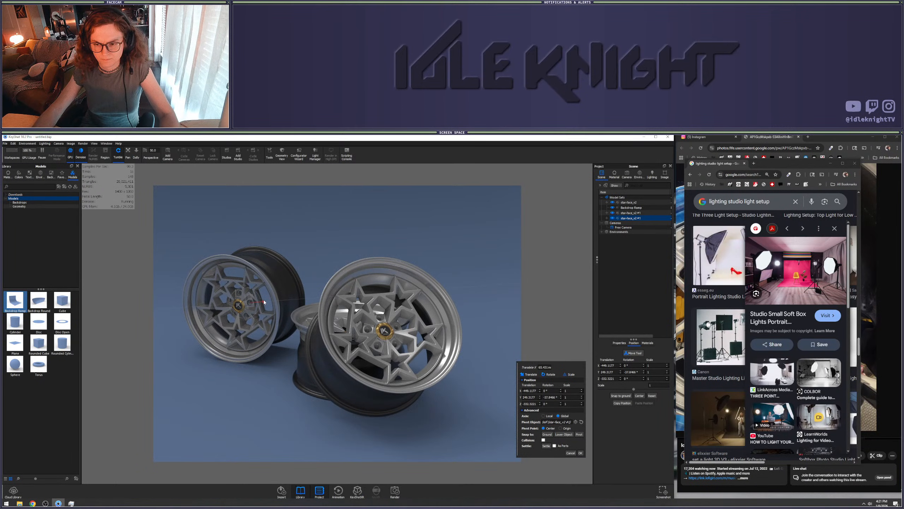
pyautogui.moveTo(329, 379); pyautogui.dragTo(340, 379)
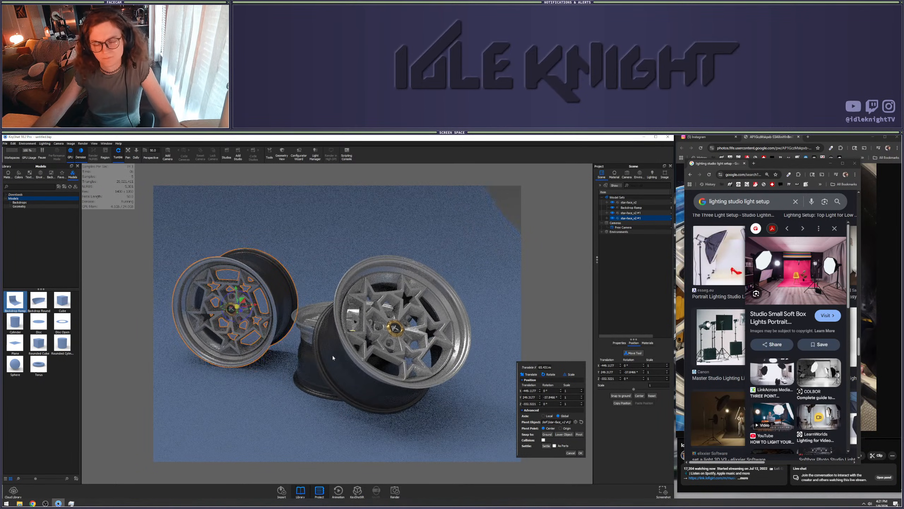
# Turn the upright wheel copy about its vertical axis to near 0° and confirm the move
pyautogui.moveTo(239, 302); pyautogui.dragTo(261, 265)
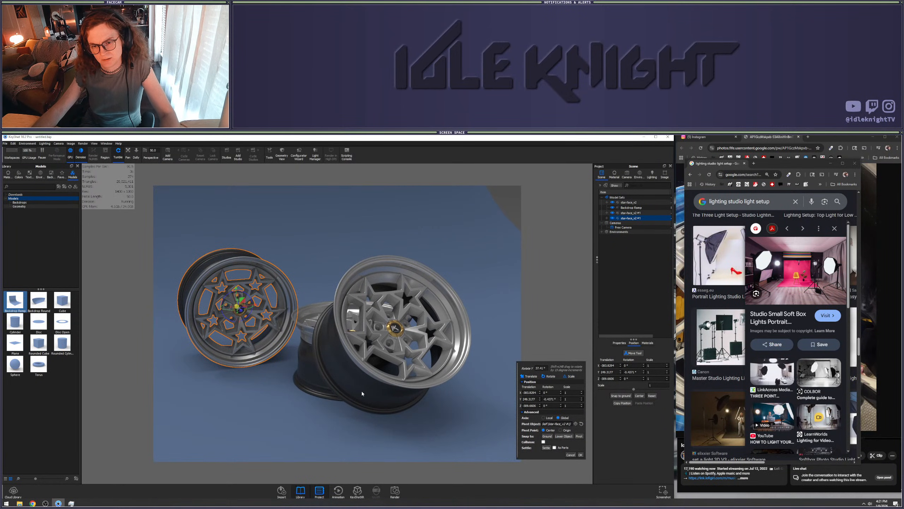
pyautogui.click(580, 455)
pyautogui.click(509, 397)
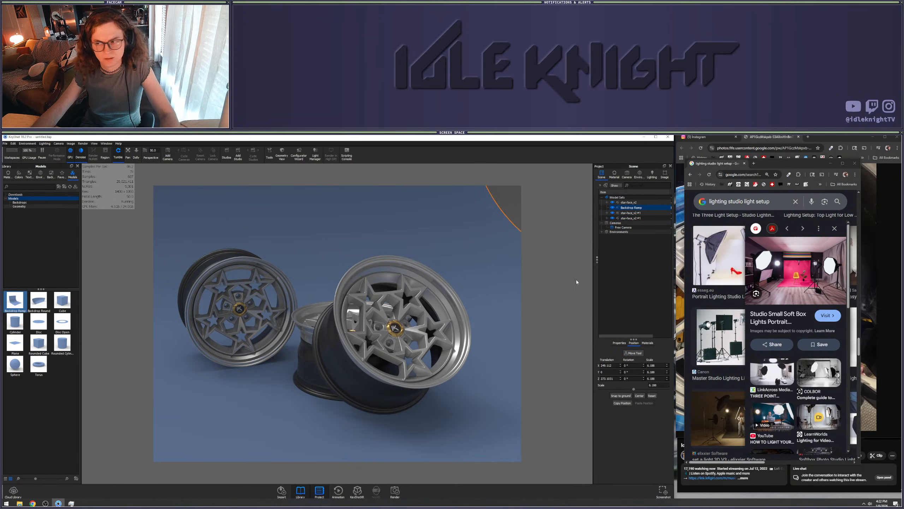
# Delete the third wheel copy from the scene
pyautogui.click(639, 219)
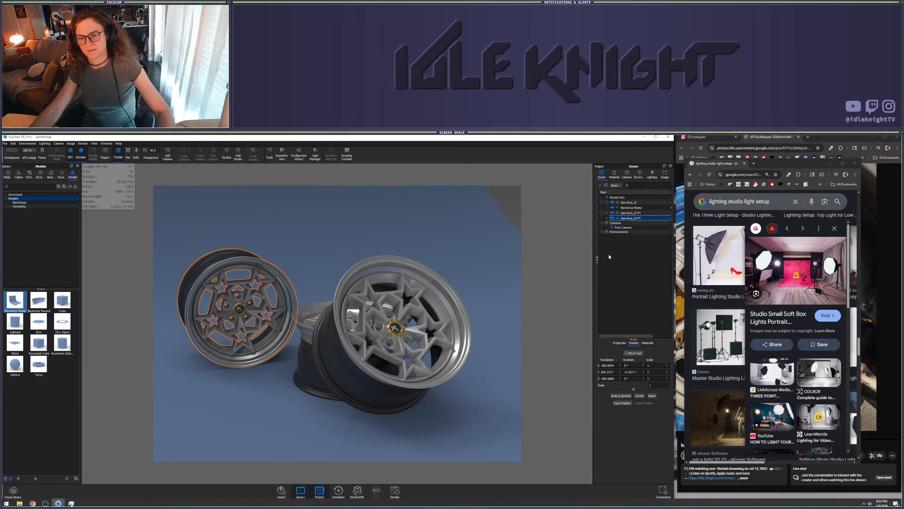
pyautogui.press('Delete')
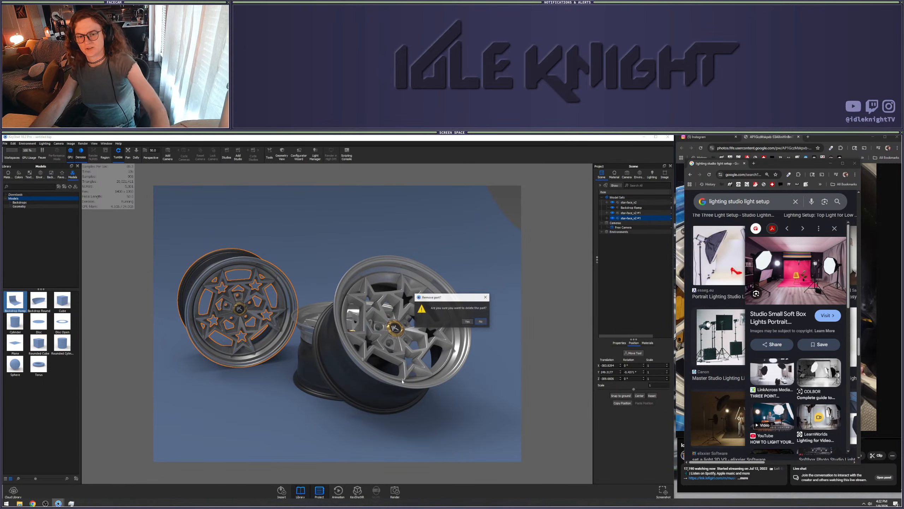
pyautogui.click(467, 322)
# Select both star-face wheels without the backdrop and start the Move tool on them
pyautogui.moveTo(469, 303); pyautogui.dragTo(470, 312)
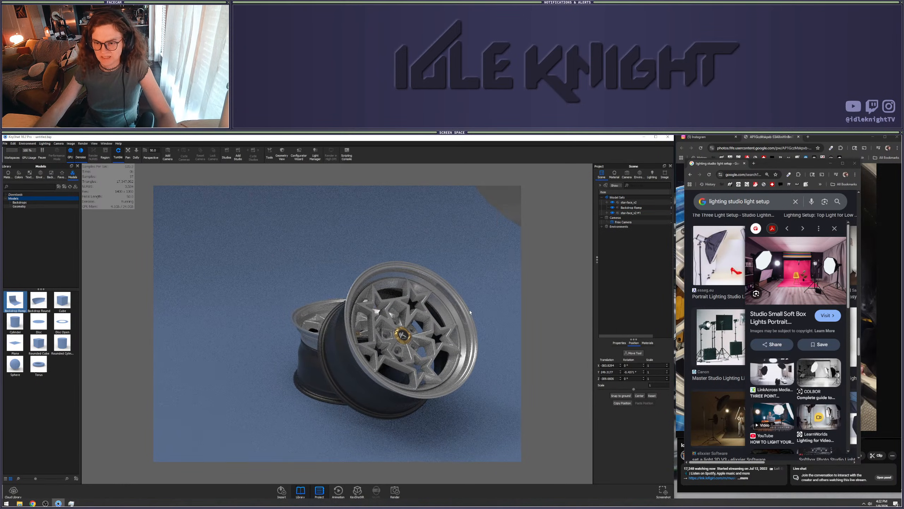
pyautogui.scroll(3, 468, 308)
pyautogui.moveTo(468, 308); pyautogui.dragTo(373, 296, button='middle')
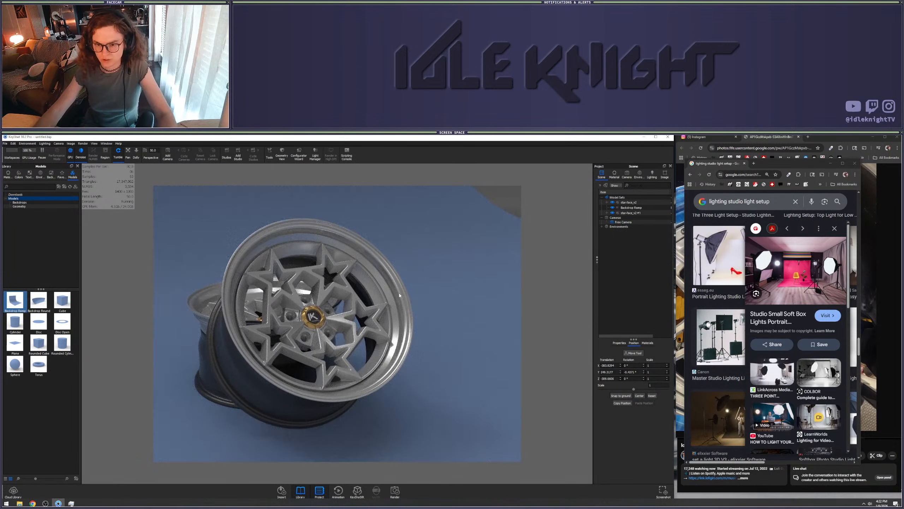
pyautogui.moveTo(380, 300); pyautogui.dragTo(359, 303)
pyautogui.scroll(-4, 363, 303)
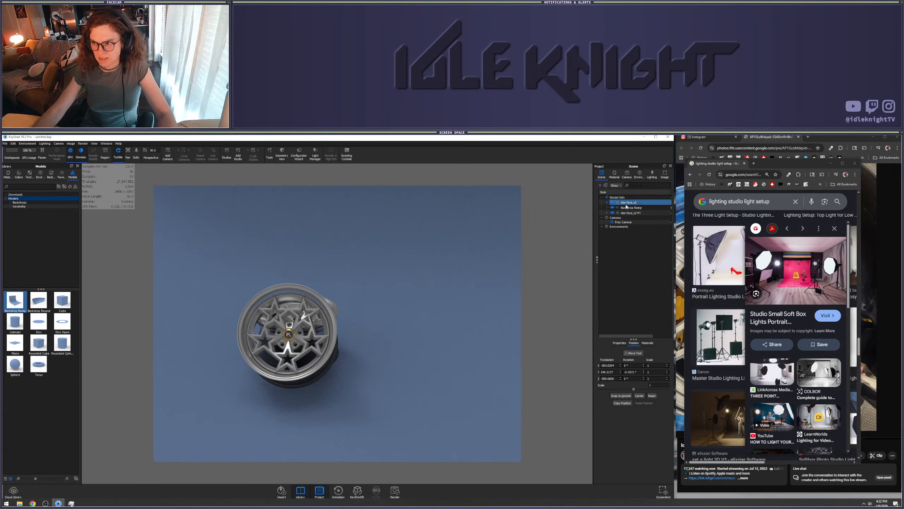
pyautogui.keyDown('shift'); pyautogui.click(638, 218); pyautogui.keyUp('shift')
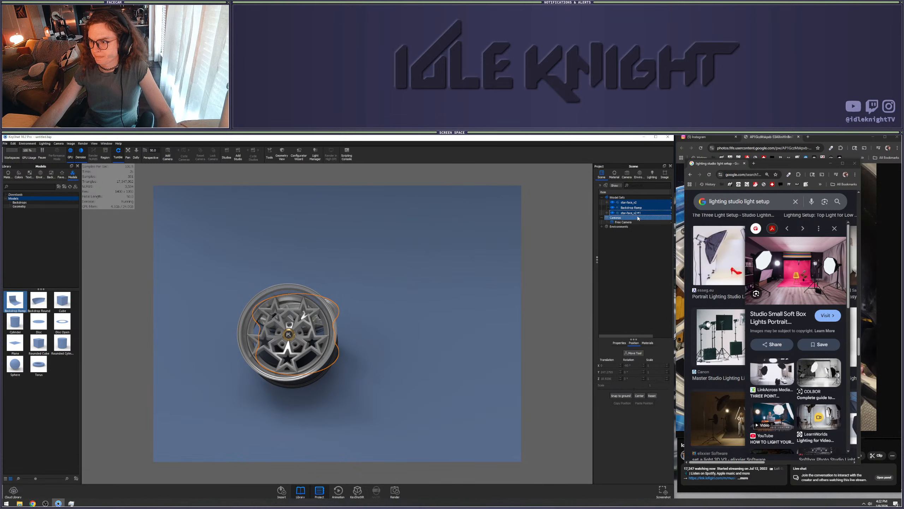
pyautogui.click(632, 213)
pyautogui.keyDown('ctrl'); pyautogui.click(631, 202); pyautogui.keyUp('ctrl')
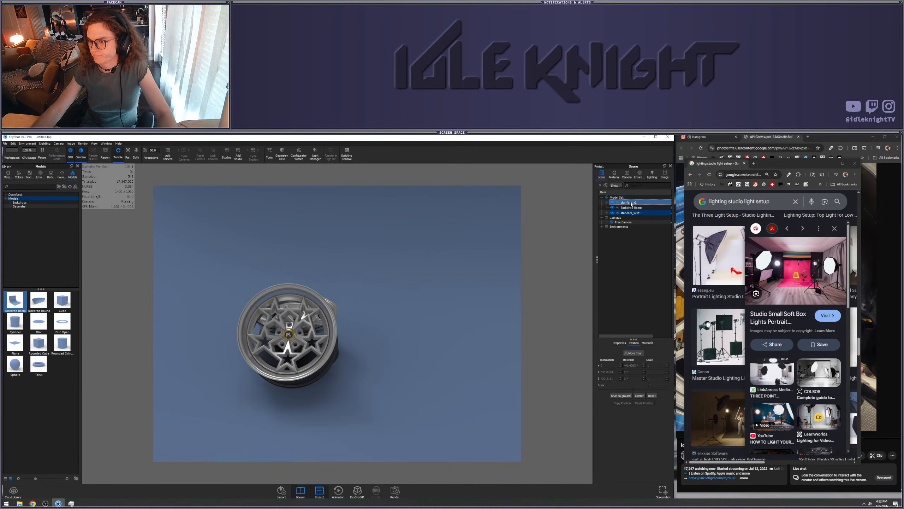
pyautogui.rightClick(631, 203)
pyautogui.click(642, 233)
# Rotate the two wheels together slightly about the vertical axis and confirm the move
pyautogui.scroll(-5, 399, 306)
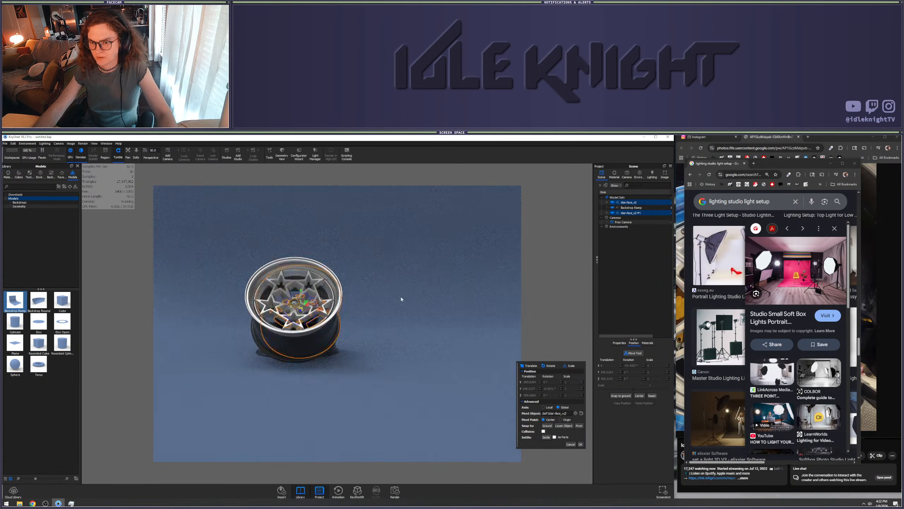
pyautogui.moveTo(401, 316); pyautogui.dragTo(438, 351)
pyautogui.scroll(4, 417, 341)
pyautogui.moveTo(441, 340); pyautogui.dragTo(485, 307, button='middle')
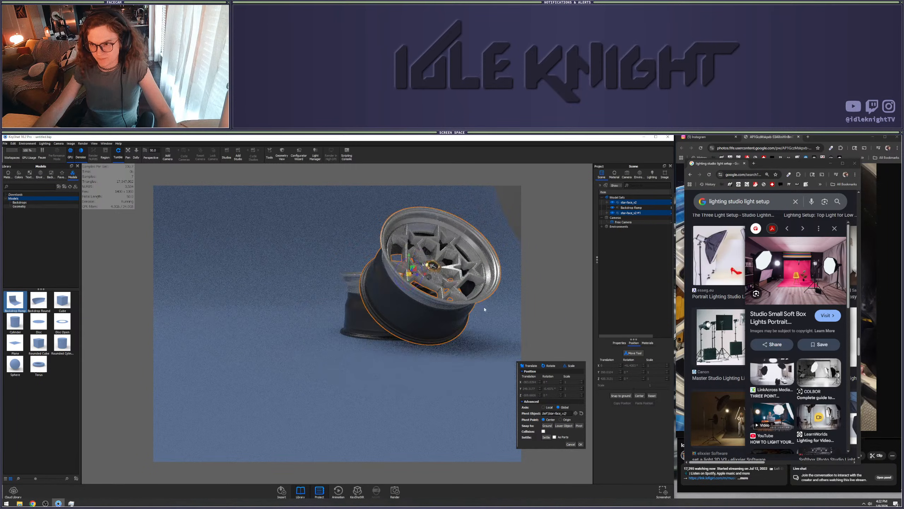
pyautogui.moveTo(485, 307)
pyautogui.mouseDown()
pyautogui.moveTo(462, 336)
pyautogui.moveTo(470, 307)
pyautogui.mouseUp()
pyautogui.moveTo(483, 210); pyautogui.dragTo(581, 213)
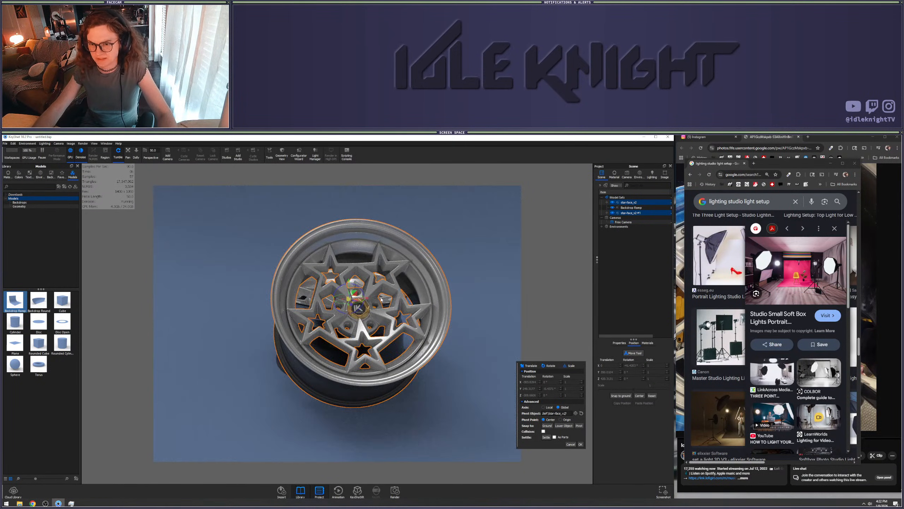
pyautogui.moveTo(382, 300); pyautogui.dragTo(376, 316)
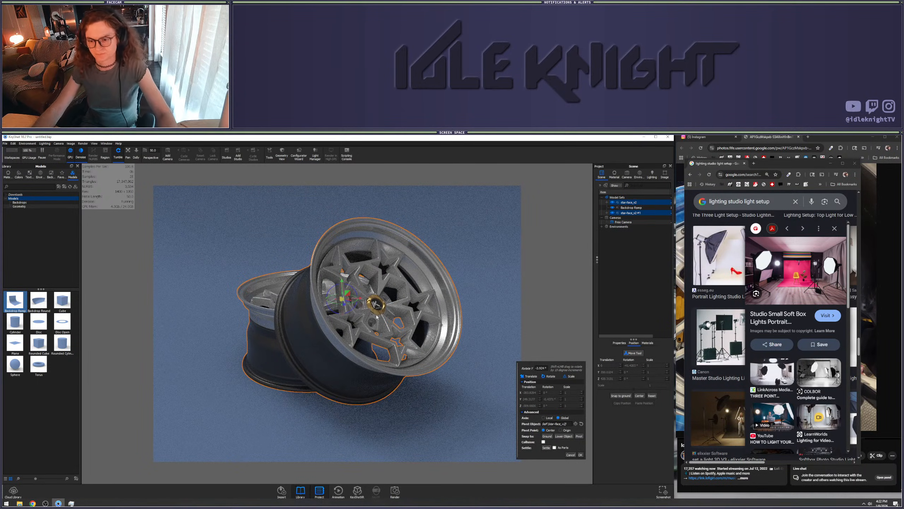
pyautogui.click(580, 455)
pyautogui.click(478, 282)
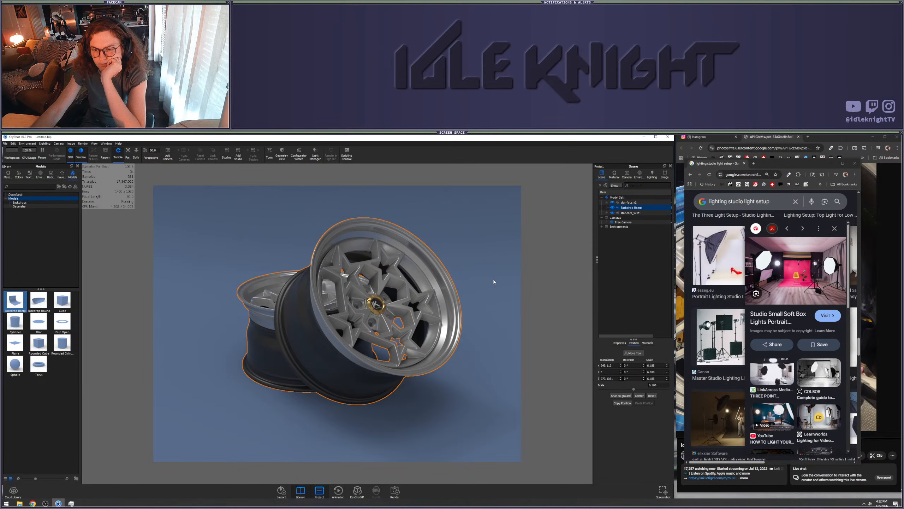
# Save the current close-up view of the wheels as a new camera
pyautogui.click(627, 174)
pyautogui.click(599, 185)
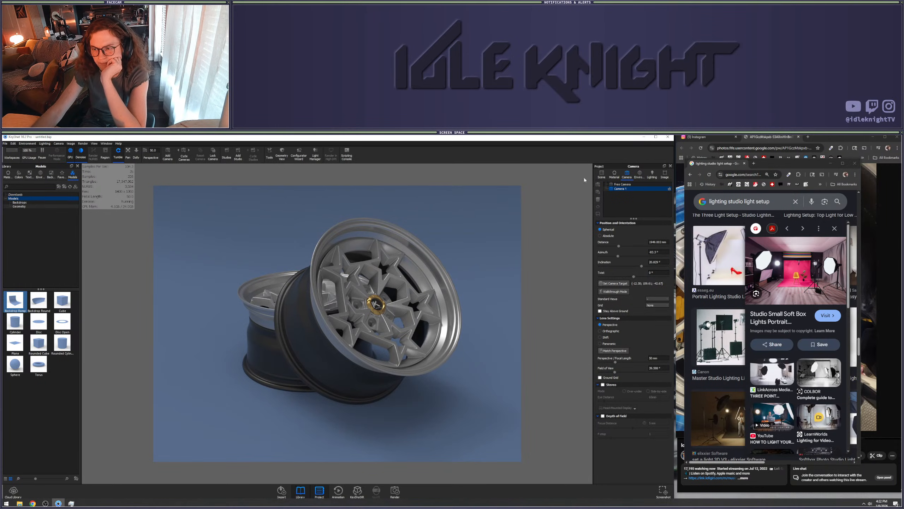
pyautogui.click(602, 175)
# Add a Disc primitive to the scene, raise it above the wheels and confirm the move
pyautogui.scroll(-6, 470, 297)
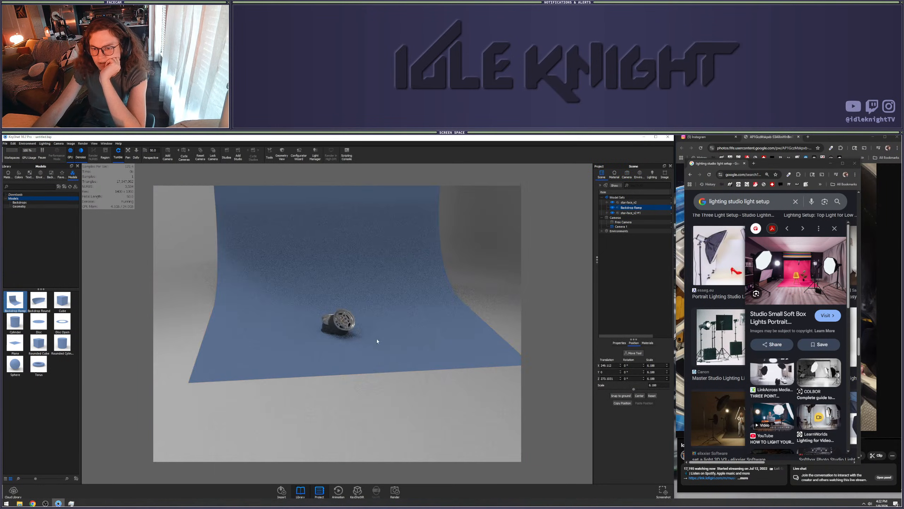
pyautogui.scroll(-4, 377, 339)
pyautogui.moveTo(377, 338)
pyautogui.mouseDown()
pyautogui.moveTo(473, 340)
pyautogui.moveTo(499, 309)
pyautogui.moveTo(508, 330)
pyautogui.moveTo(408, 383)
pyautogui.moveTo(337, 390)
pyautogui.moveTo(324, 416)
pyautogui.moveTo(390, 363)
pyautogui.moveTo(427, 303)
pyautogui.moveTo(445, 336)
pyautogui.moveTo(405, 358)
pyautogui.moveTo(369, 333)
pyautogui.mouseUp()
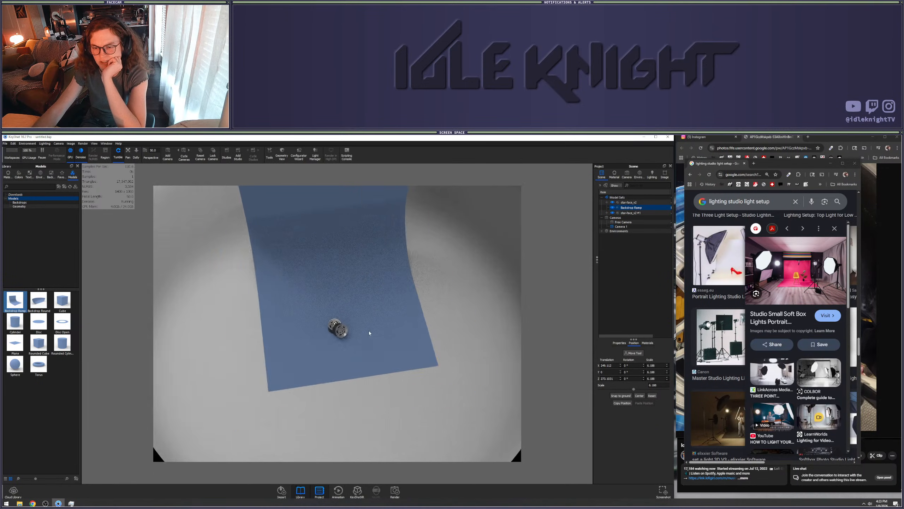
pyautogui.scroll(5, 369, 333)
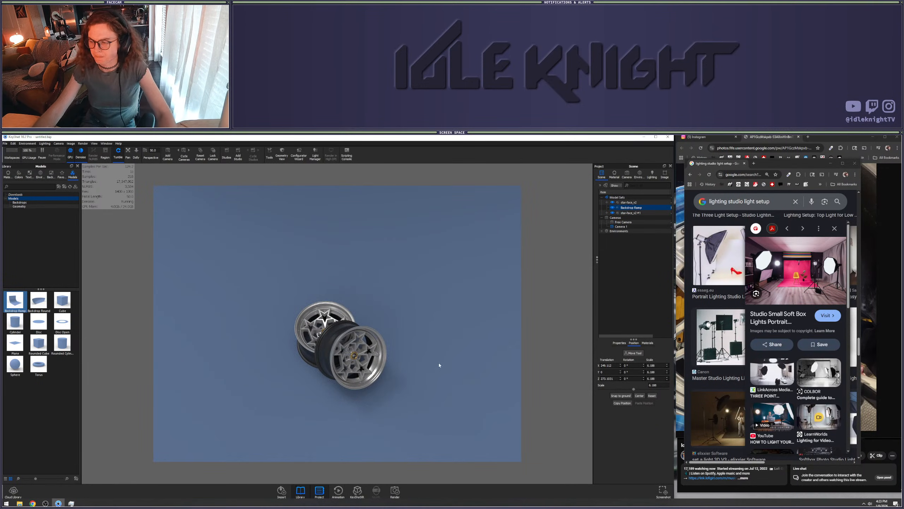
pyautogui.scroll(-6, 401, 353)
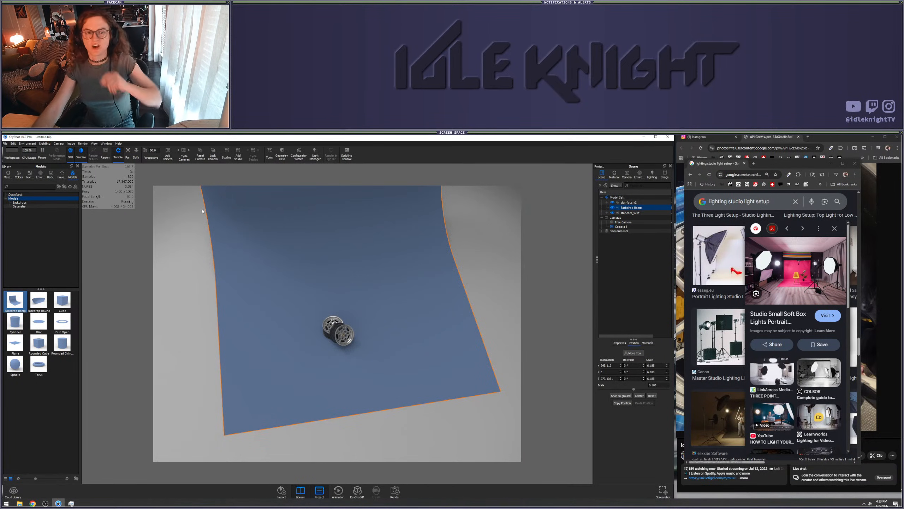
pyautogui.click(13, 143)
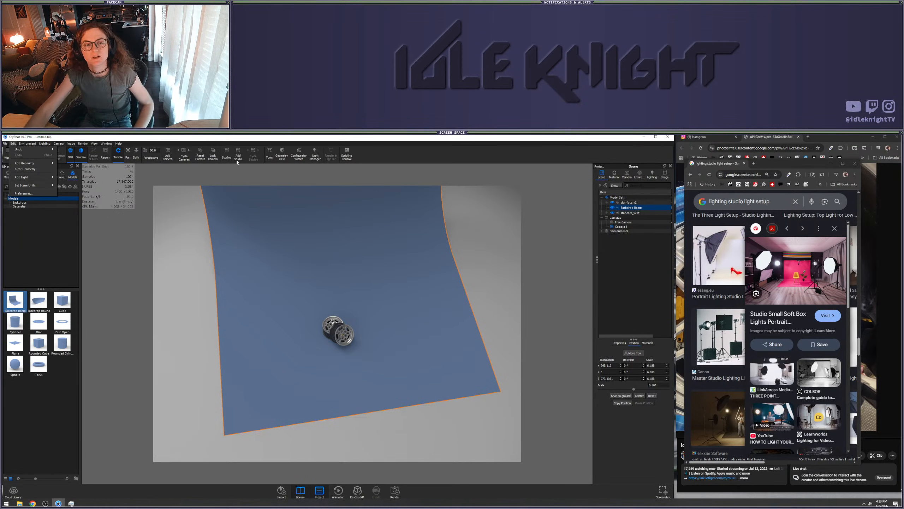
pyautogui.moveTo(21, 151)
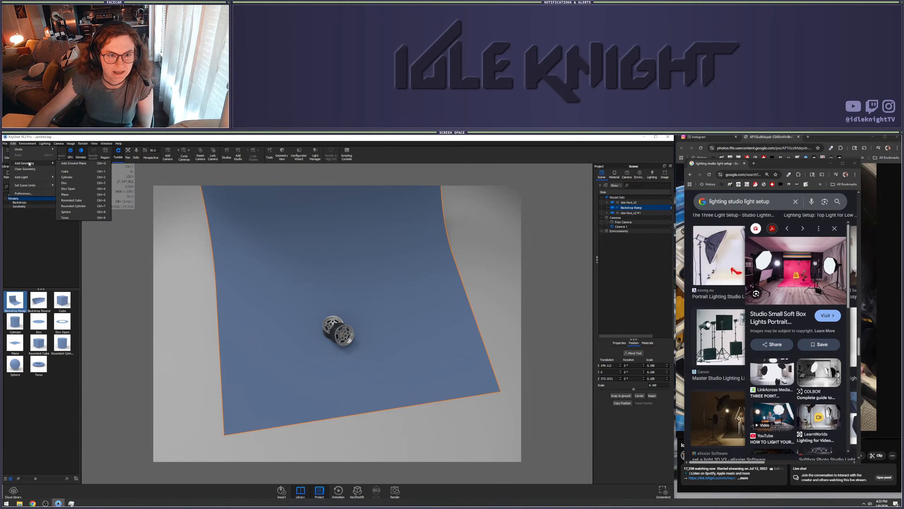
pyautogui.click(78, 182)
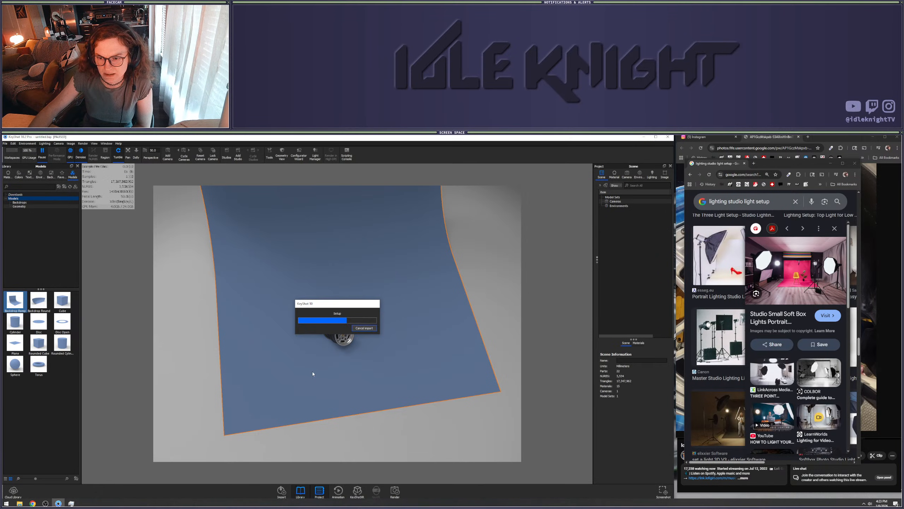
pyautogui.moveTo(311, 371); pyautogui.dragTo(344, 276)
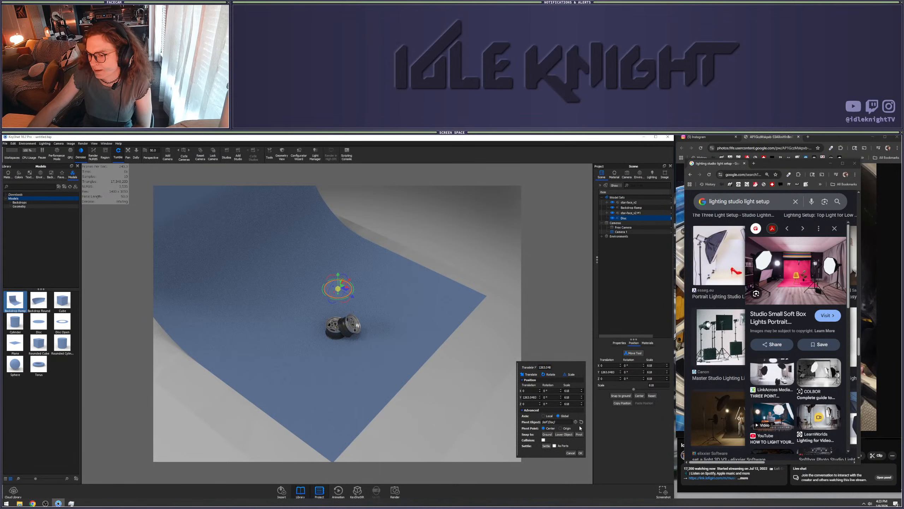
pyautogui.click(580, 453)
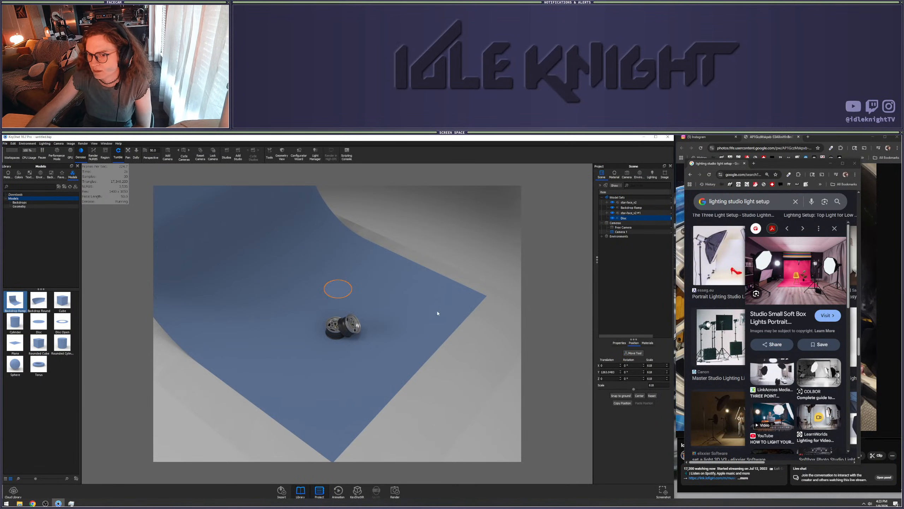
# Change the disc's material type to Emissive
pyautogui.doubleClick(345, 293)
pyautogui.click(654, 203)
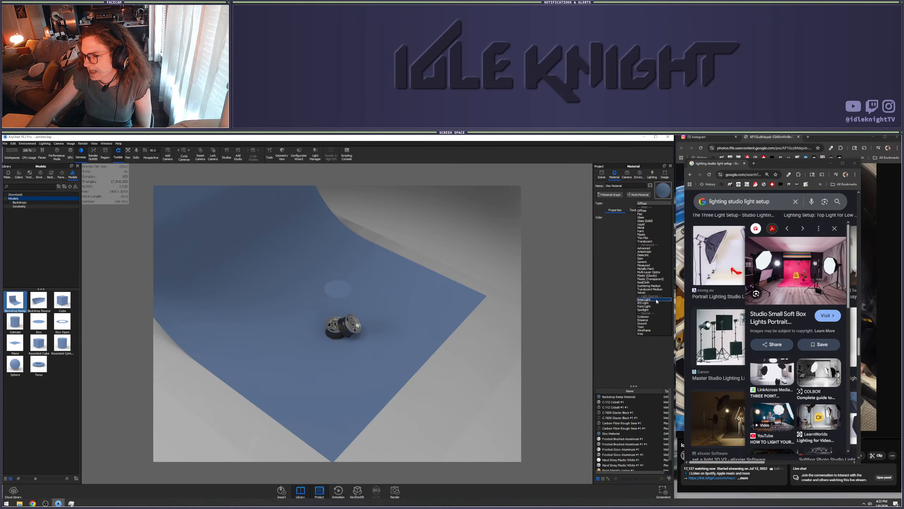
pyautogui.click(654, 320)
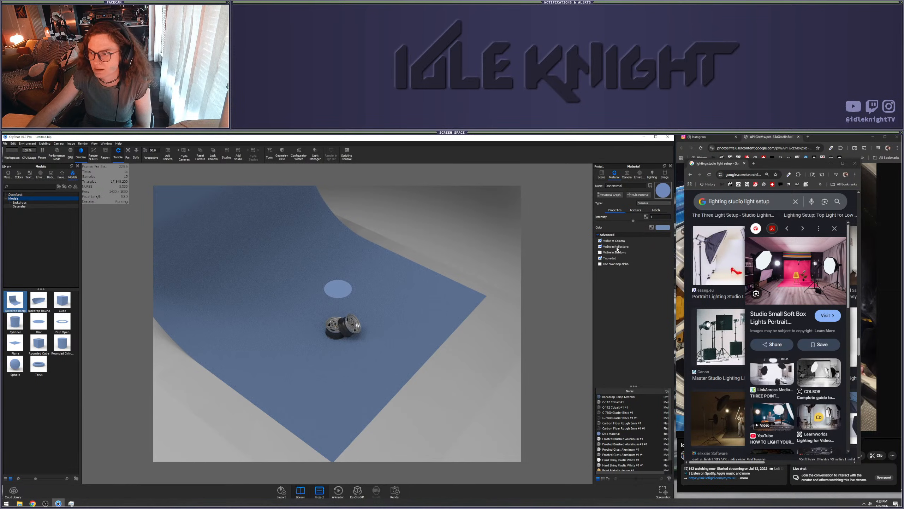
# Set the disc's emissive colour to a slightly warm off-white using the Kelvin temperature mode
pyautogui.click(658, 228)
pyautogui.moveTo(607, 220); pyautogui.dragTo(550, 196)
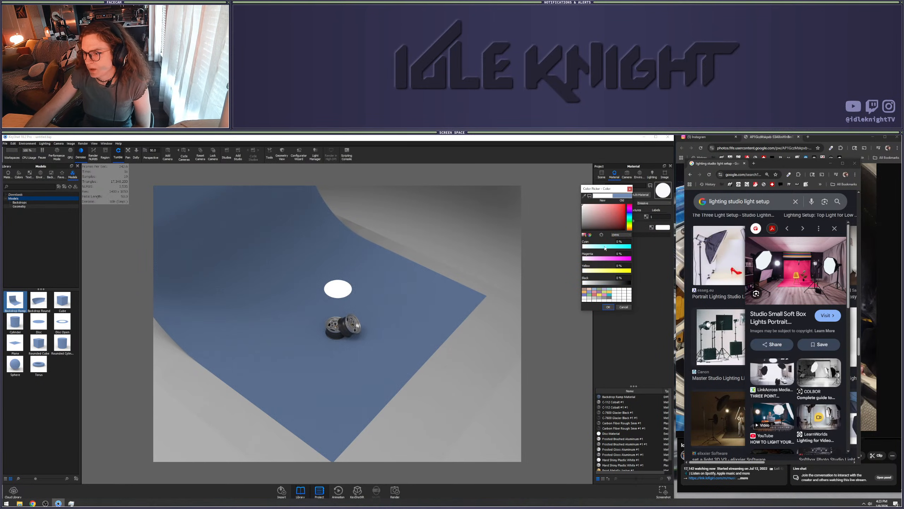
pyautogui.click(618, 235)
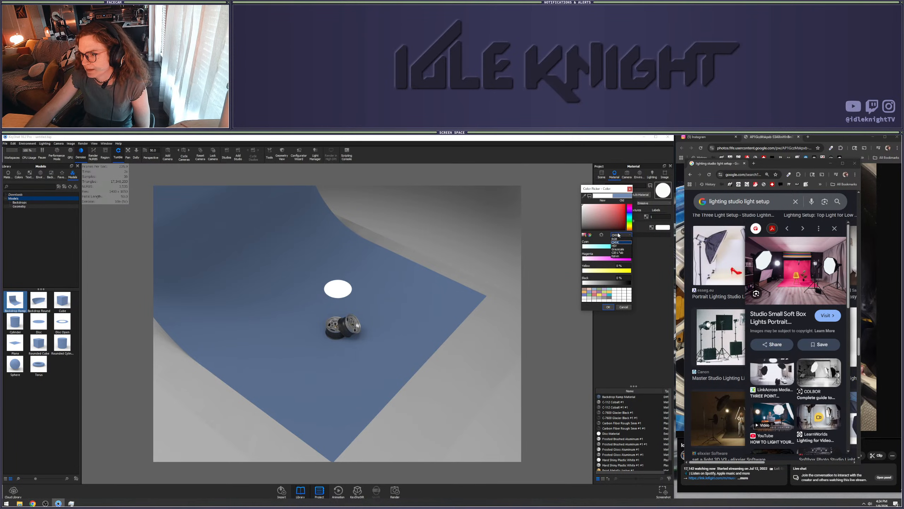
pyautogui.click(619, 256)
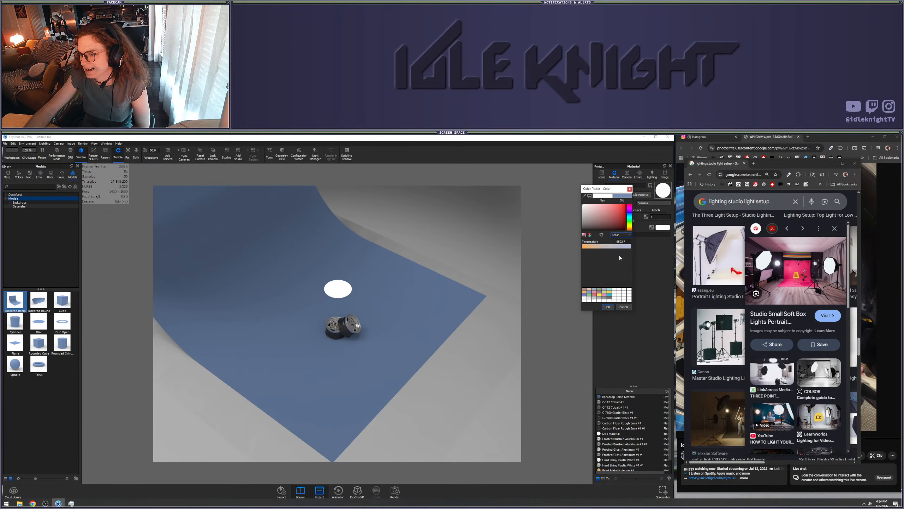
pyautogui.moveTo(609, 248); pyautogui.dragTo(606, 249)
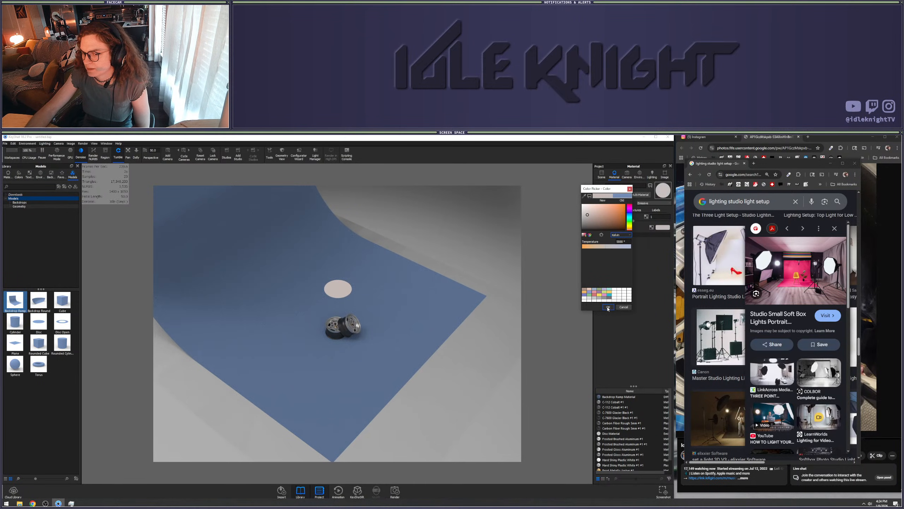
pyautogui.click(582, 210)
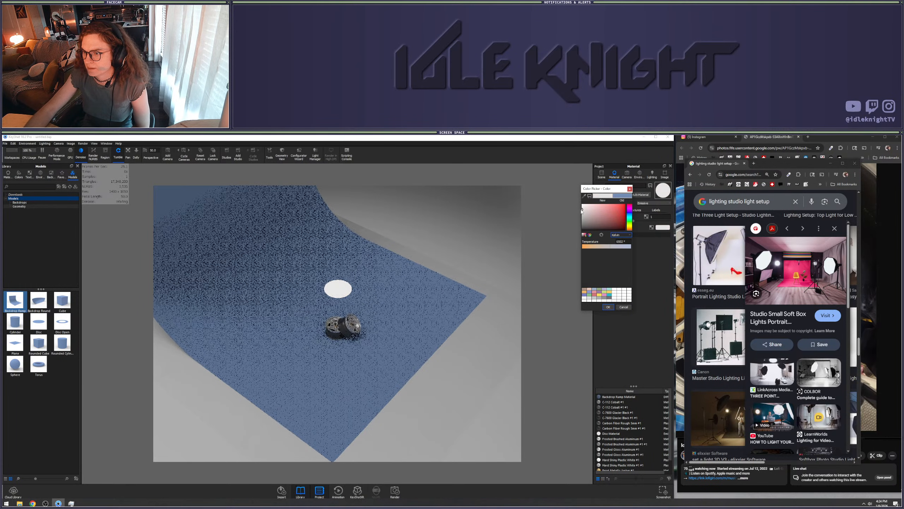
pyautogui.click(607, 247)
pyautogui.click(587, 208)
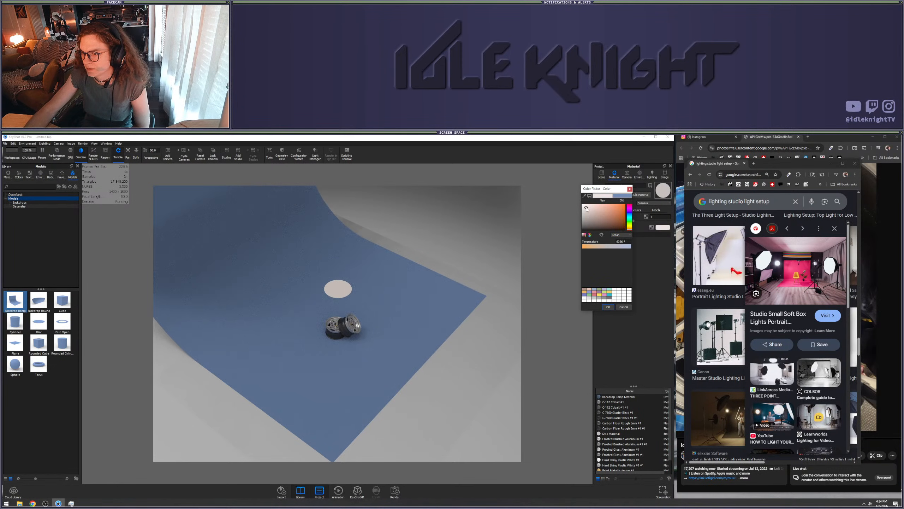
pyautogui.click(606, 306)
# Move the disc light in front of and to one side of the wheels, tilting it upright about 78° and turning it towards them
pyautogui.moveTo(356, 321); pyautogui.dragTo(543, 214)
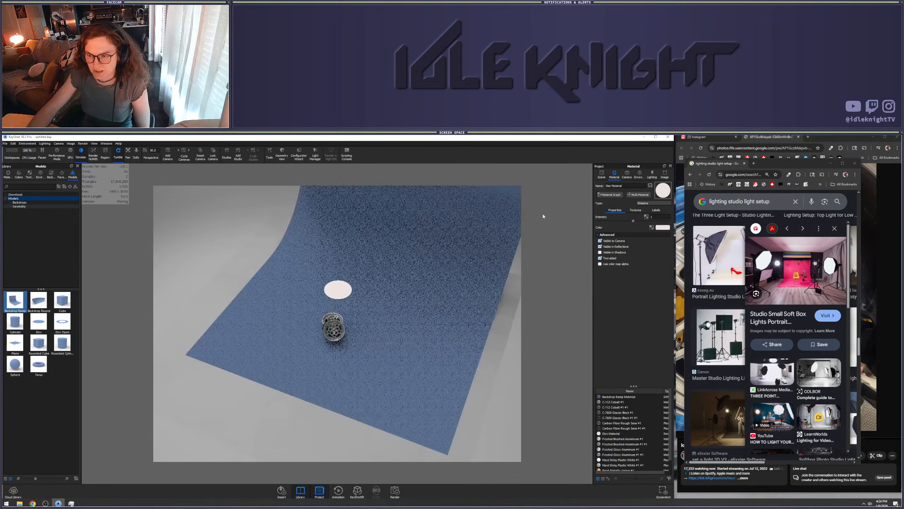
pyautogui.click(601, 177)
pyautogui.rightClick(620, 219)
pyautogui.click(634, 243)
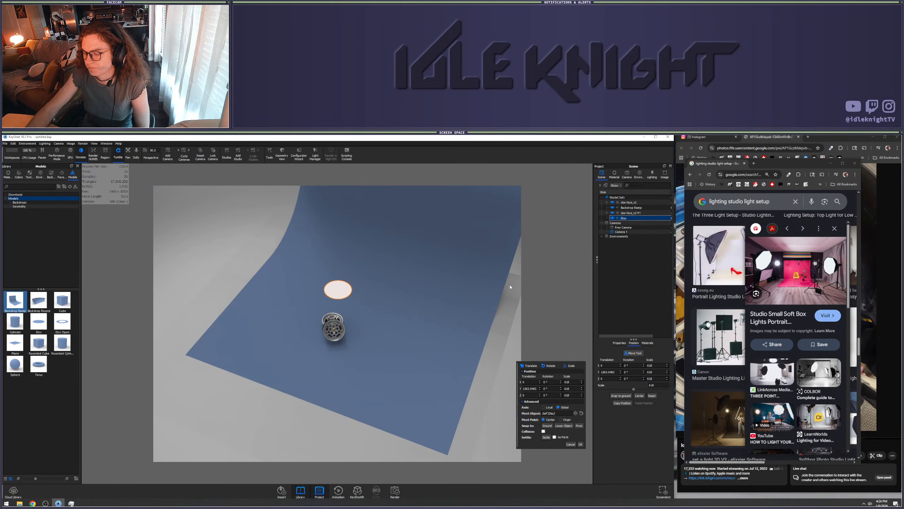
pyautogui.moveTo(510, 287); pyautogui.dragTo(411, 295)
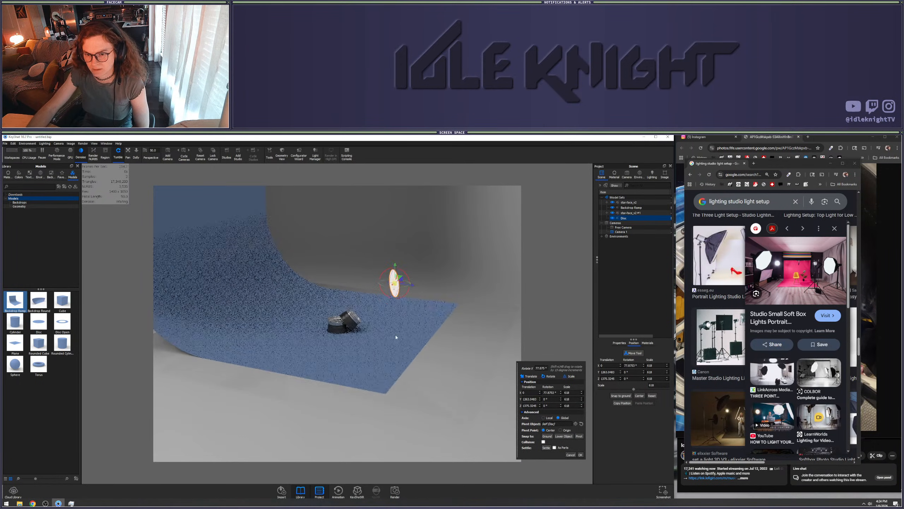
pyautogui.moveTo(396, 334); pyautogui.dragTo(258, 408)
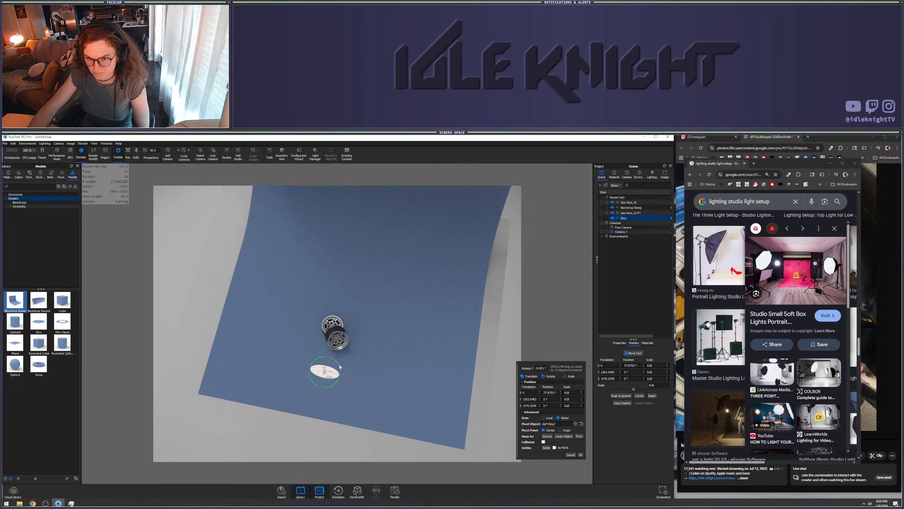
pyautogui.moveTo(340, 367); pyautogui.dragTo(267, 384)
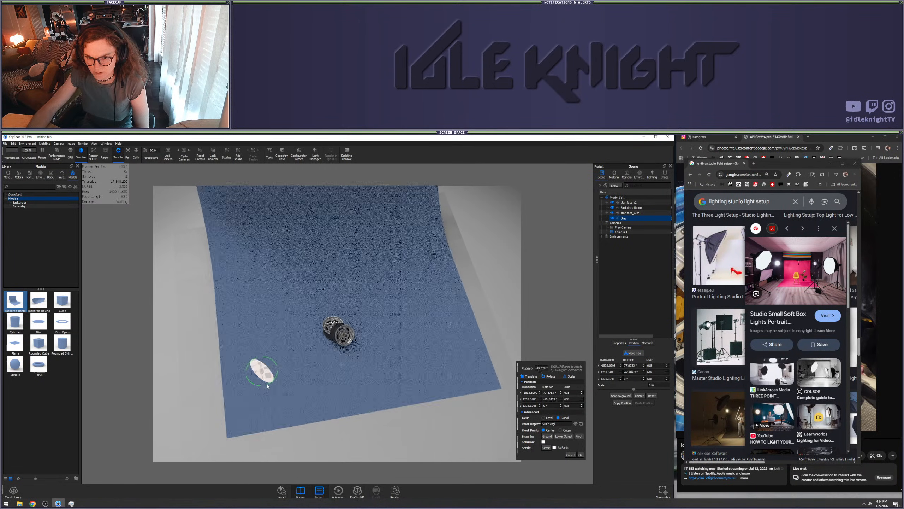
# Enlarge the disc light to a scale of about 2472 and confirm the transformation
pyautogui.moveTo(633, 387); pyautogui.dragTo(636, 390)
pyautogui.click(636, 389)
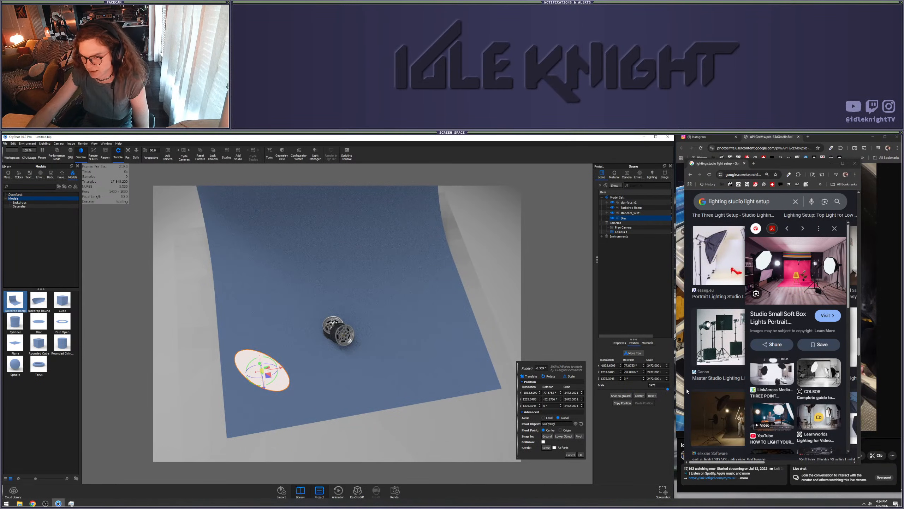
pyautogui.moveTo(427, 395); pyautogui.dragTo(600, 428)
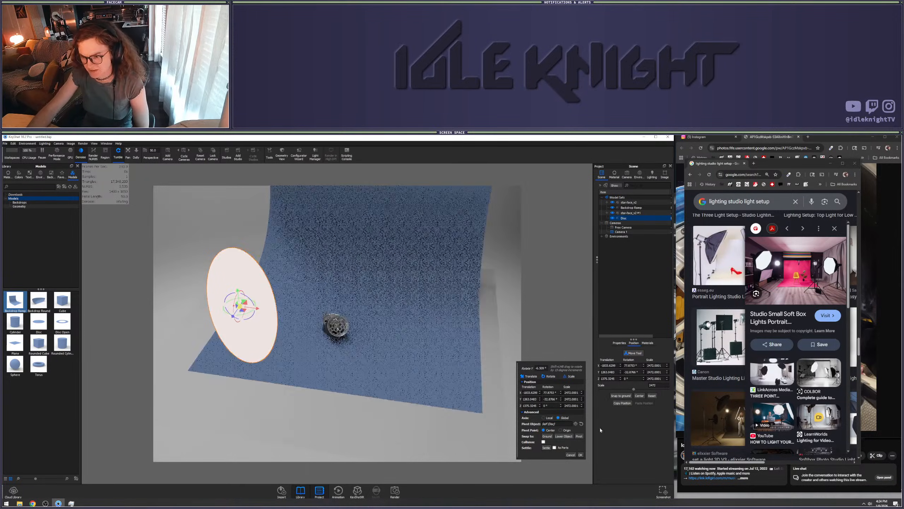
pyautogui.click(581, 455)
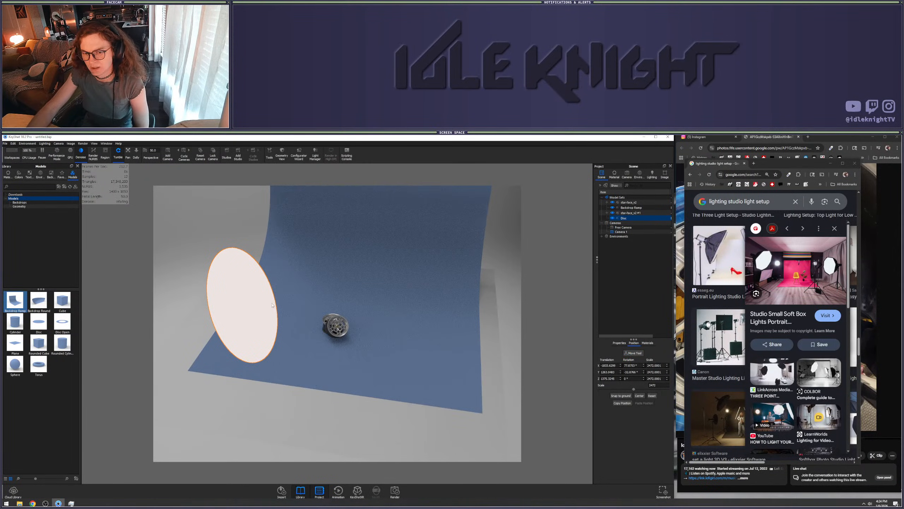
# Duplicate the disc light, place the copy on the opposite side of the wheels, rotate it to face them and confirm
pyautogui.rightClick(624, 217)
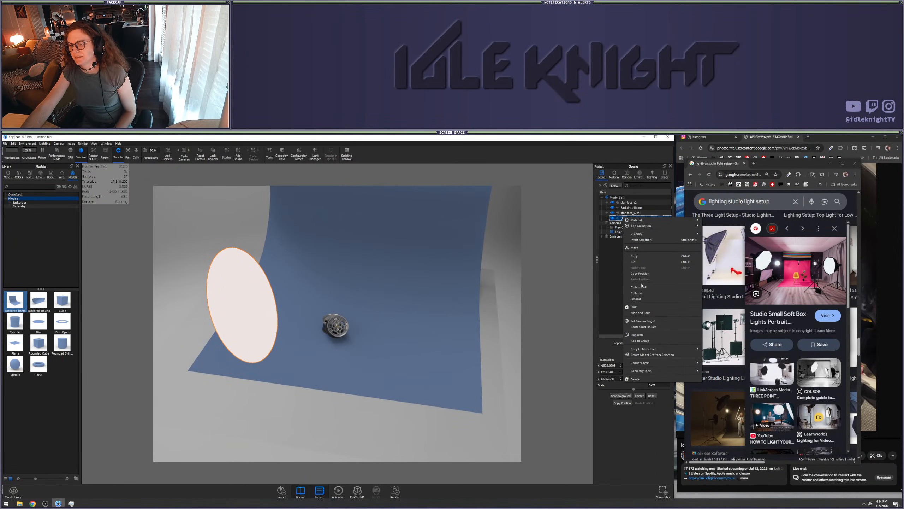
pyautogui.click(638, 334)
pyautogui.moveTo(305, 359); pyautogui.dragTo(361, 399)
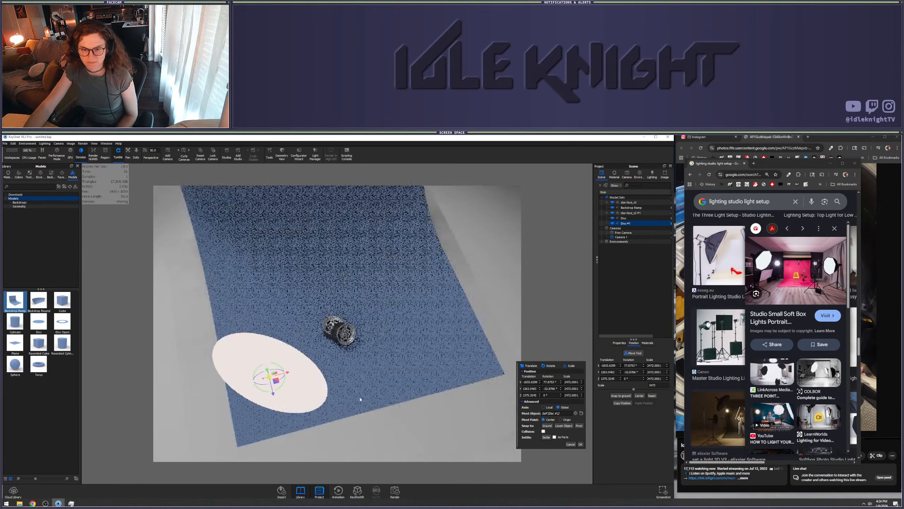
pyautogui.moveTo(288, 373); pyautogui.dragTo(452, 319)
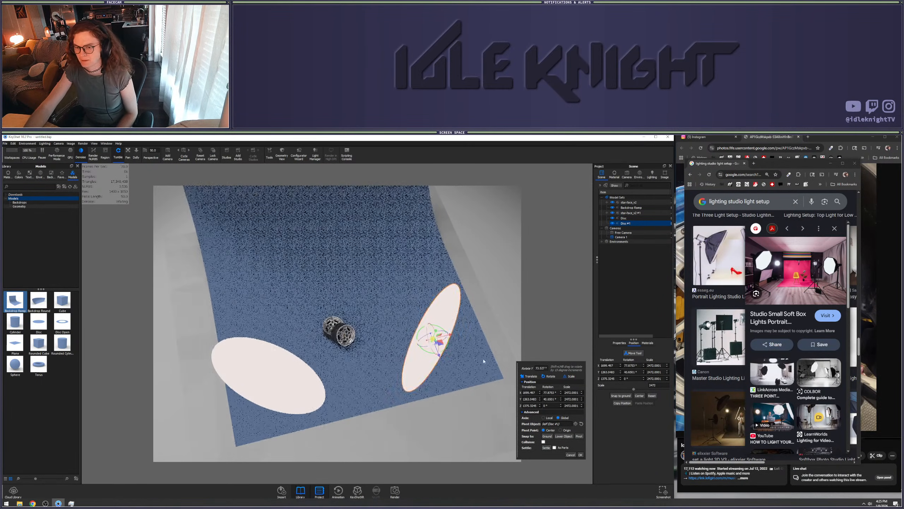
pyautogui.moveTo(483, 361); pyautogui.dragTo(563, 406)
pyautogui.click(581, 452)
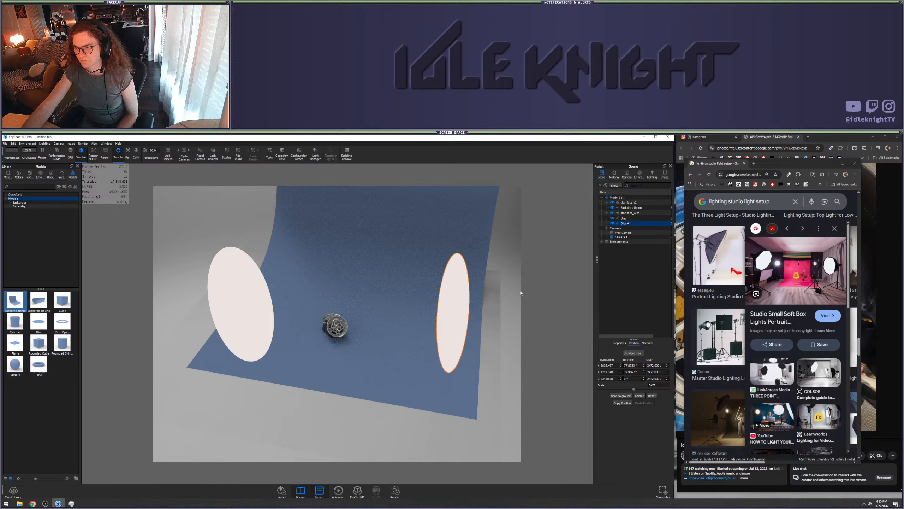
# Give the duplicated disc light a cooler, slightly bluish white colour by raising its Kelvin temperature
pyautogui.doubleClick(458, 298)
pyautogui.click(663, 226)
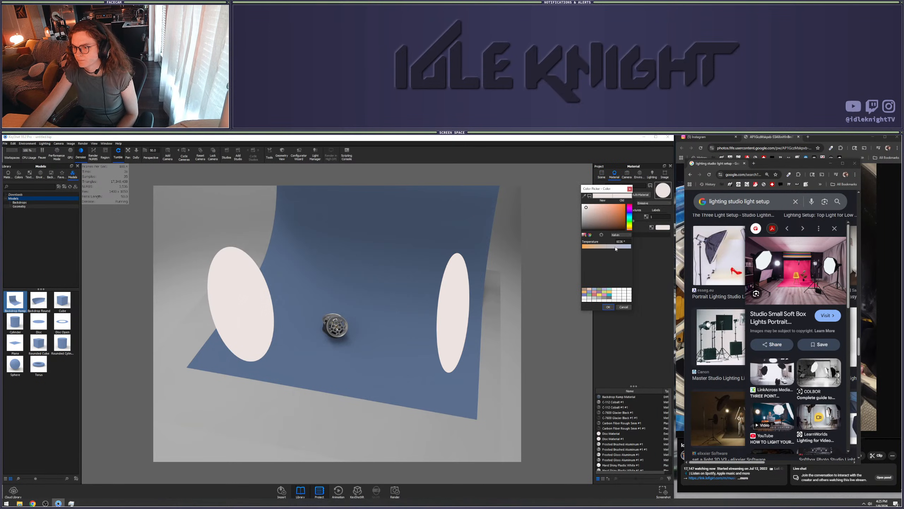
pyautogui.click(615, 247)
pyautogui.moveTo(588, 212); pyautogui.dragTo(586, 208)
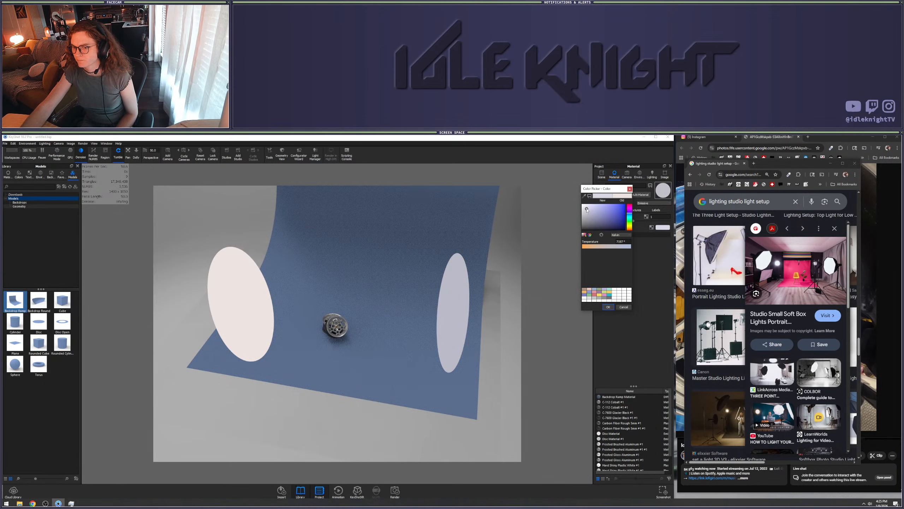
pyautogui.click(608, 307)
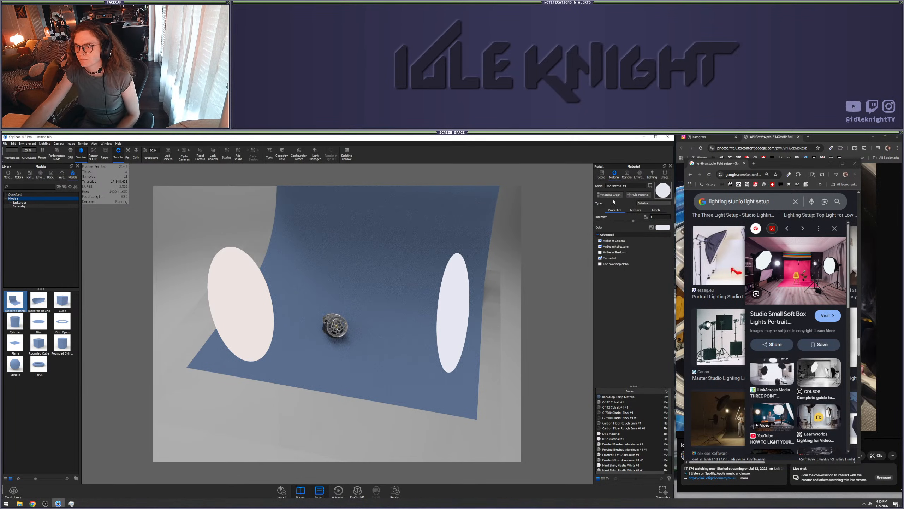
# Apply the red matte paint from the library's rough paints to the backdrop ramp
pyautogui.doubleClick(388, 309)
pyautogui.click(601, 174)
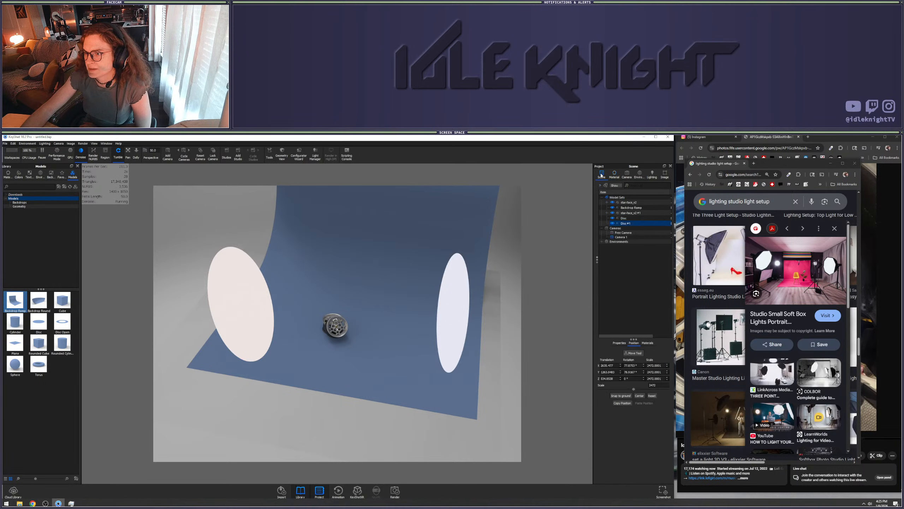
pyautogui.click(7, 174)
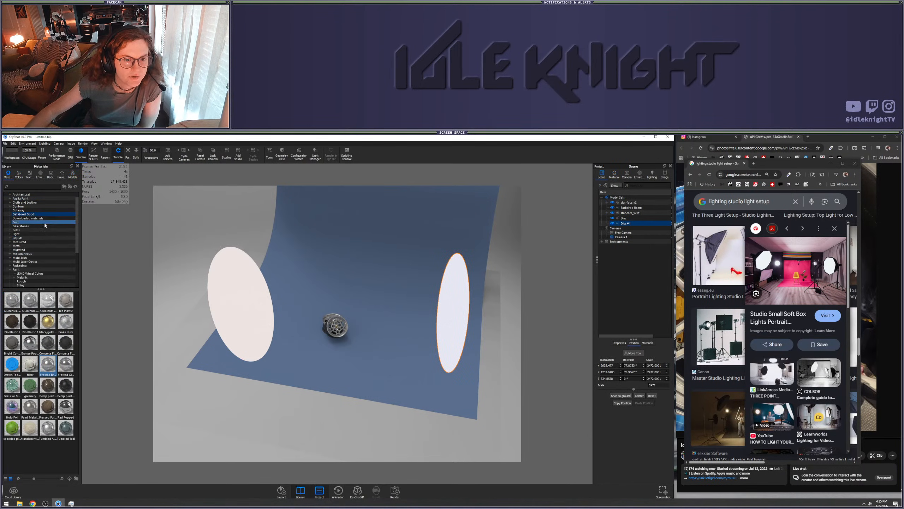
pyautogui.scroll(-2, 34, 272)
pyautogui.click(32, 269)
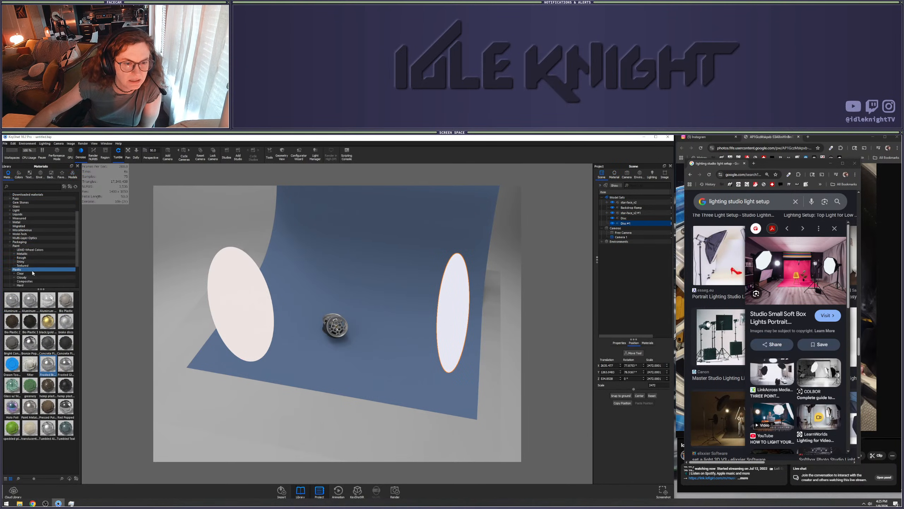
pyautogui.click(32, 258)
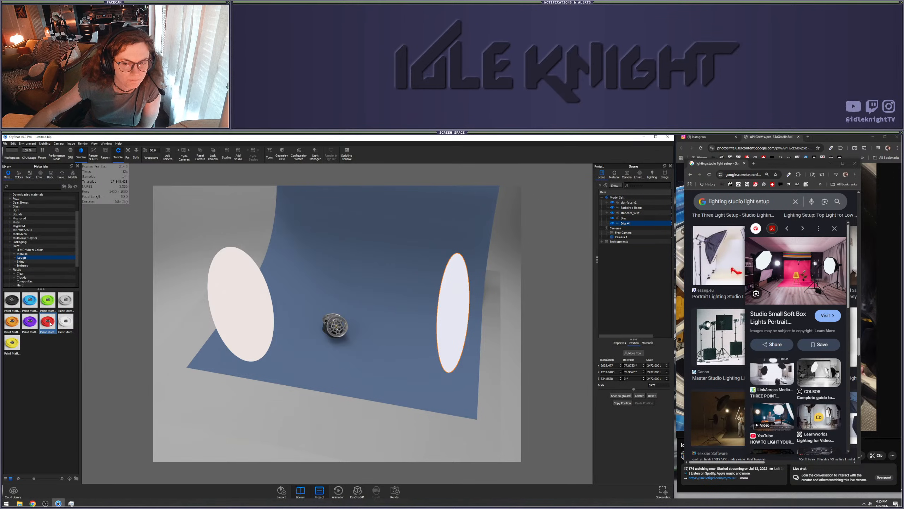
pyautogui.moveTo(51, 324)
pyautogui.mouseDown()
pyautogui.moveTo(314, 356)
pyautogui.moveTo(293, 348)
pyautogui.mouseUp()
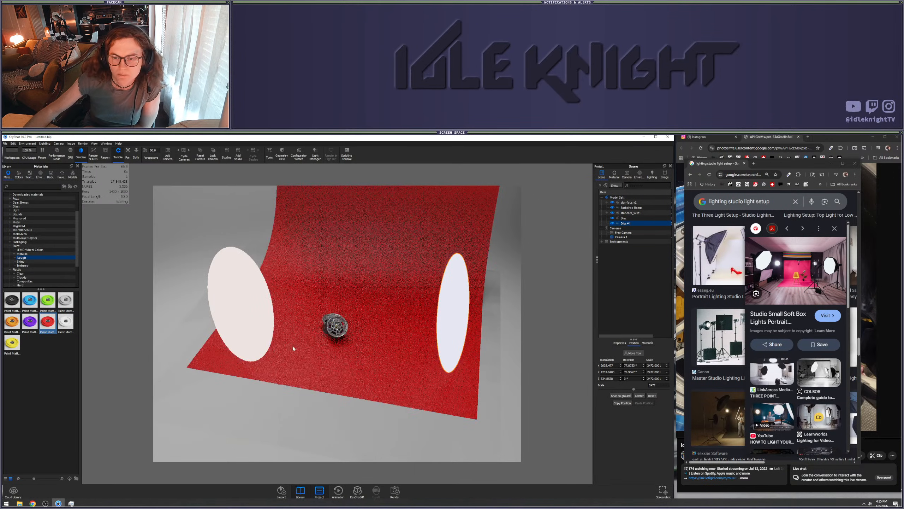
# Try pink and lavender swatches for the backdrop's paint, then settle on a more saturated medium violet-blue and confirm the colour
pyautogui.moveTo(331, 410); pyautogui.dragTo(363, 370)
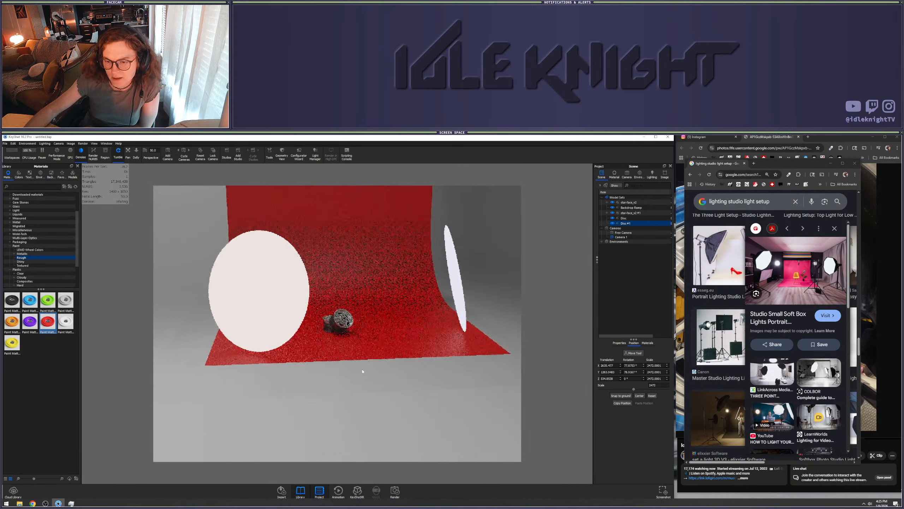
pyautogui.scroll(4, 353, 332)
pyautogui.scroll(5, 354, 330)
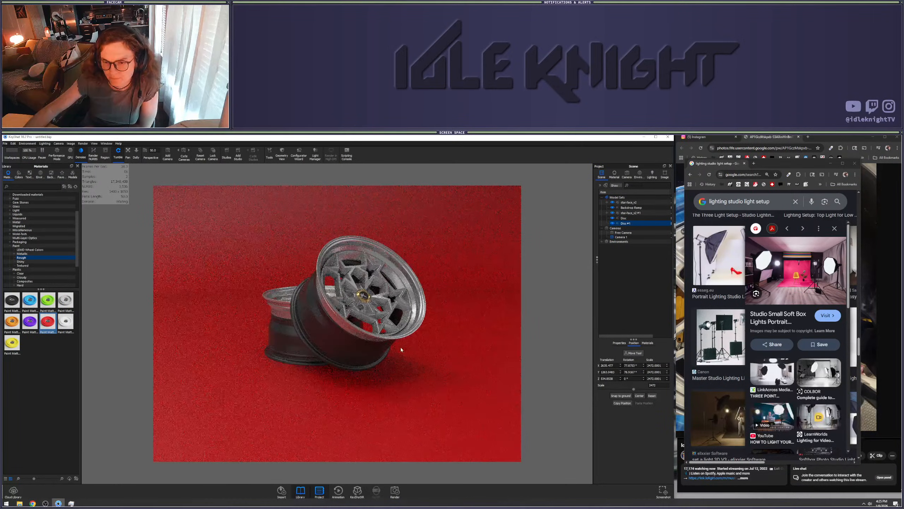
pyautogui.moveTo(406, 382); pyautogui.dragTo(439, 368)
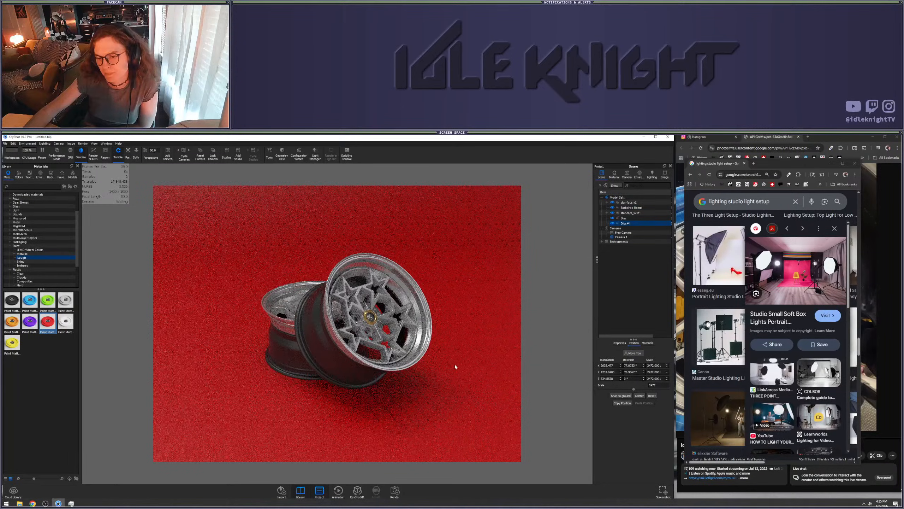
pyautogui.doubleClick(455, 364)
pyautogui.click(664, 220)
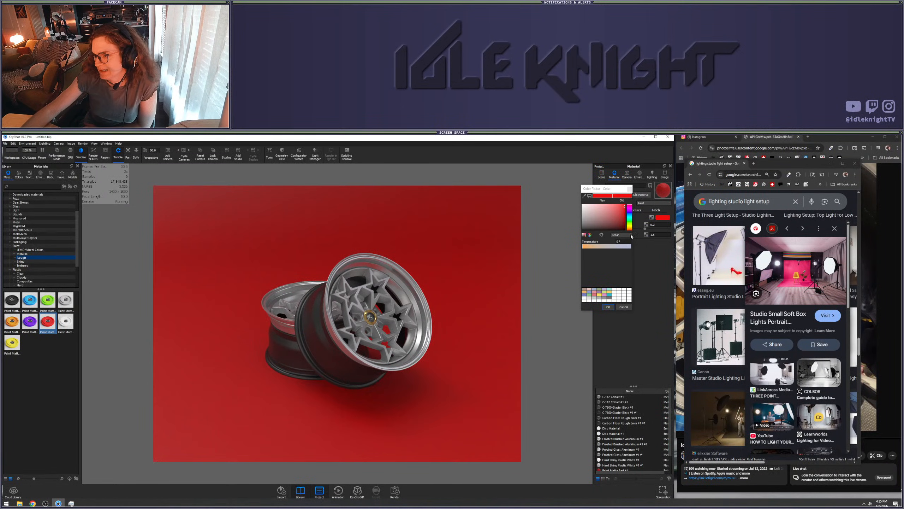
pyautogui.click(607, 297)
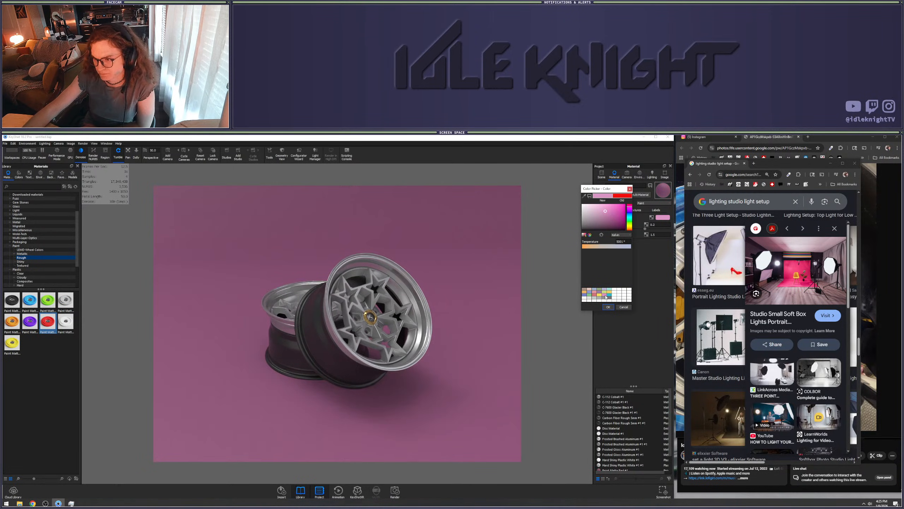
pyautogui.click(606, 292)
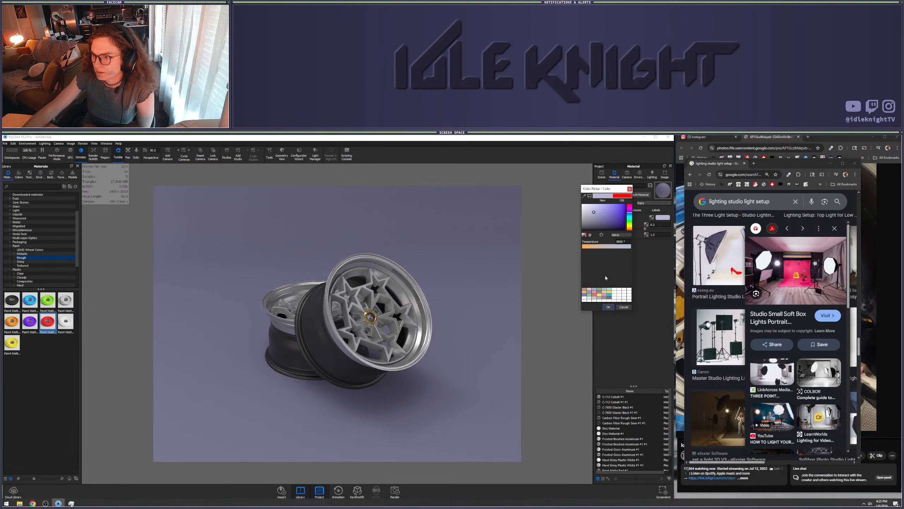
pyautogui.click(608, 207)
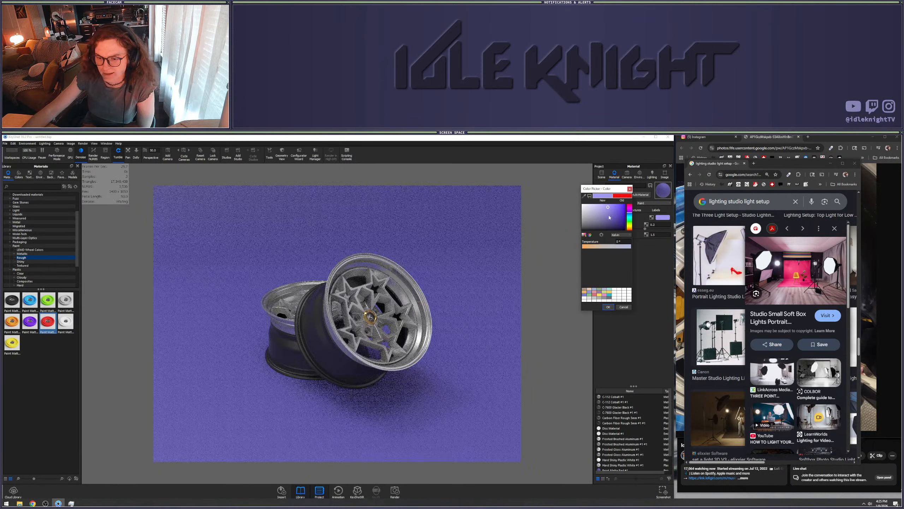
pyautogui.click(608, 213)
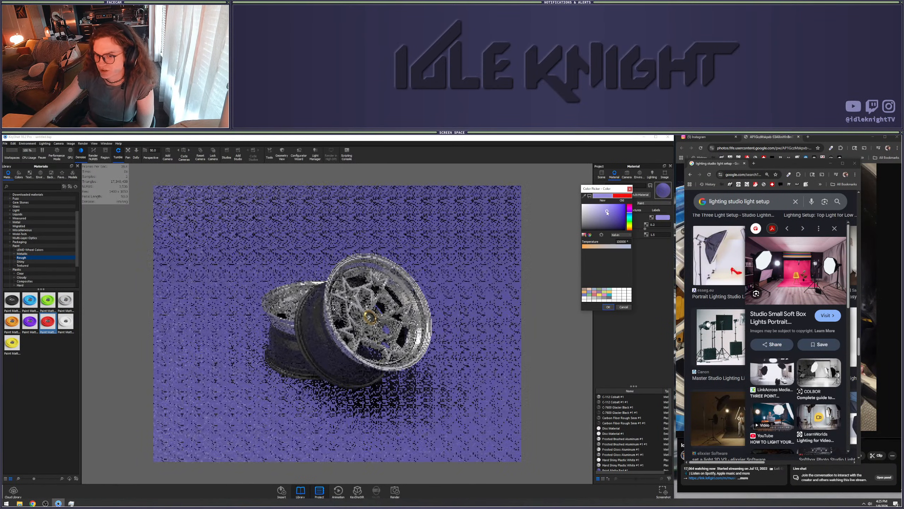
pyautogui.click(606, 307)
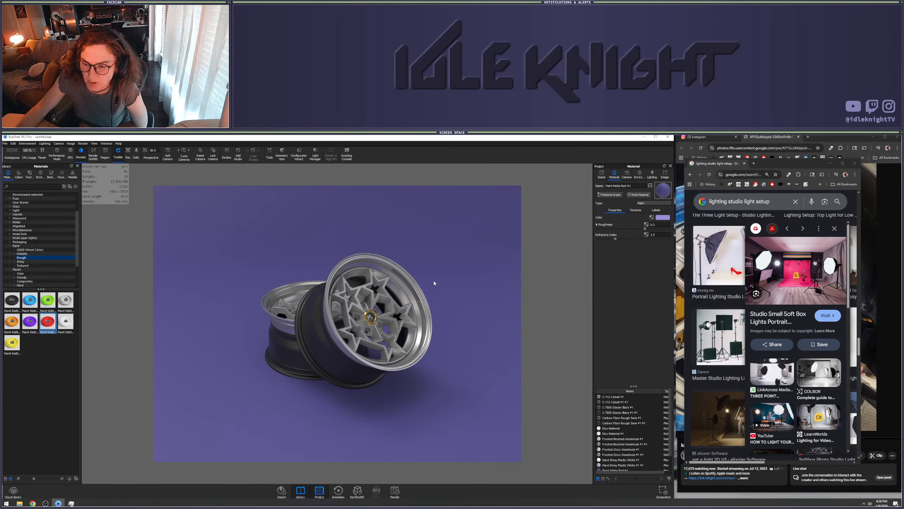
# Set the environment brightness to 0 so that only the disc lights illuminate the scene
pyautogui.scroll(-10, 433, 317)
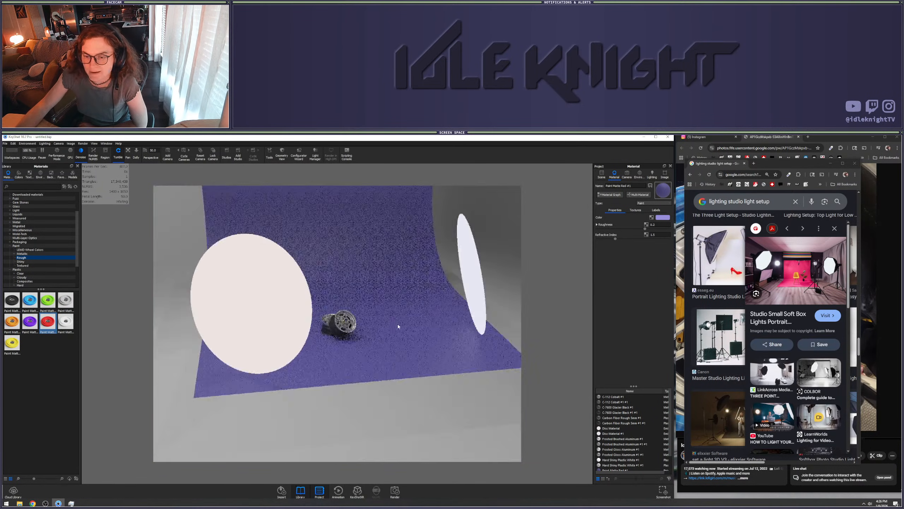
pyautogui.click(626, 174)
pyautogui.click(639, 175)
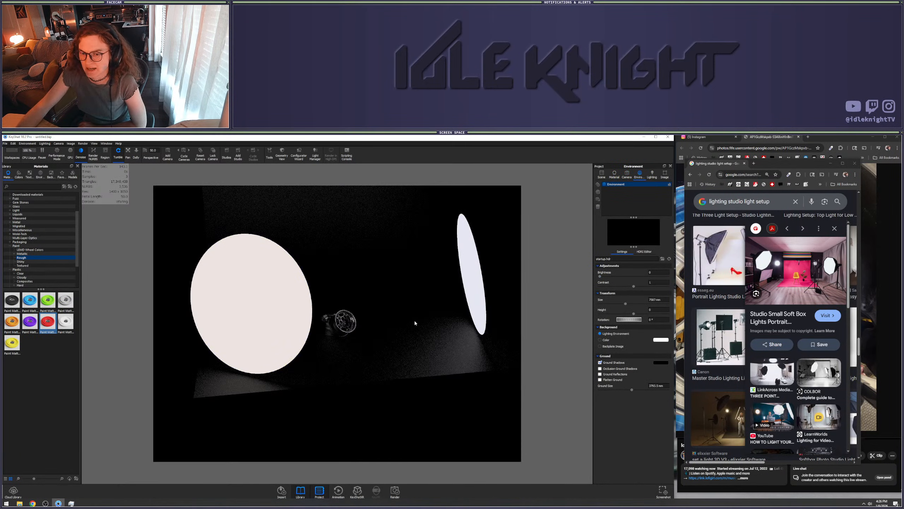
pyautogui.moveTo(414, 321); pyautogui.dragTo(280, 338)
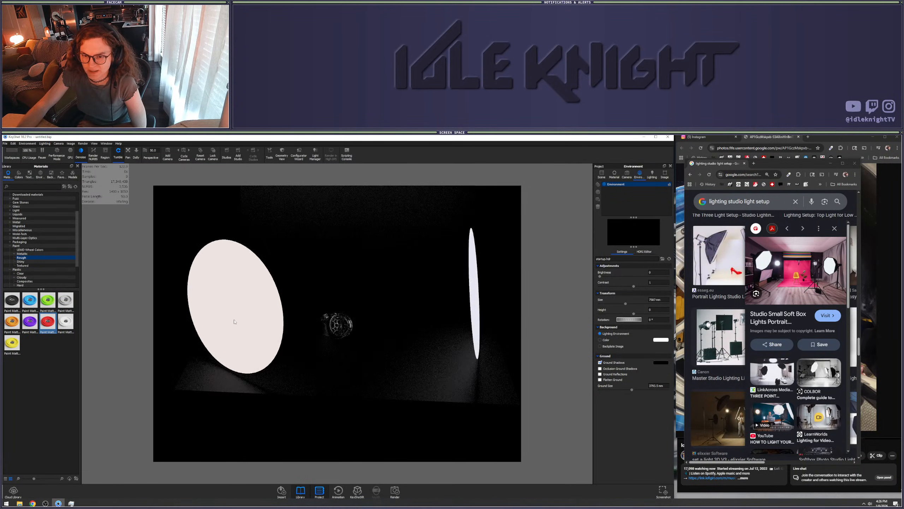
# Set the emissive intensity of both disc lights to 2
pyautogui.doubleClick(279, 338)
pyautogui.moveTo(662, 220); pyautogui.dragTo(670, 221)
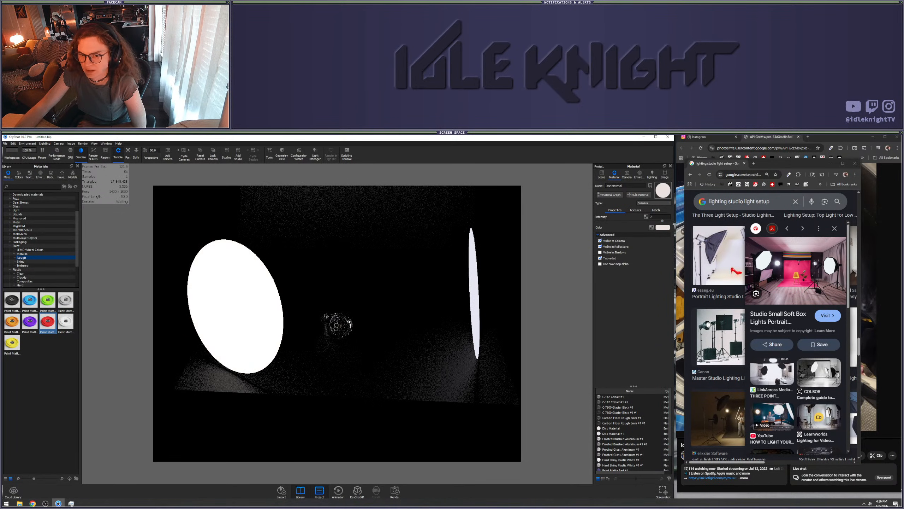
pyautogui.doubleClick(474, 310)
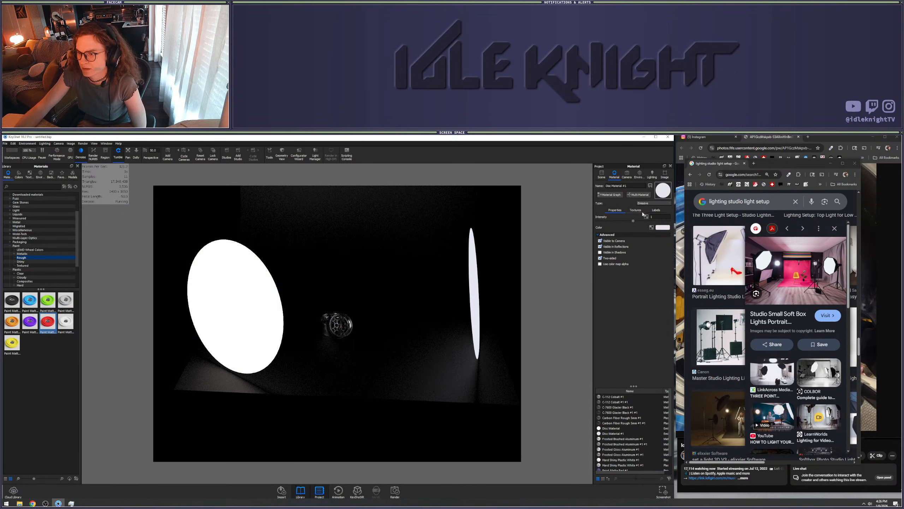
pyautogui.write('2')
pyautogui.press('Return')
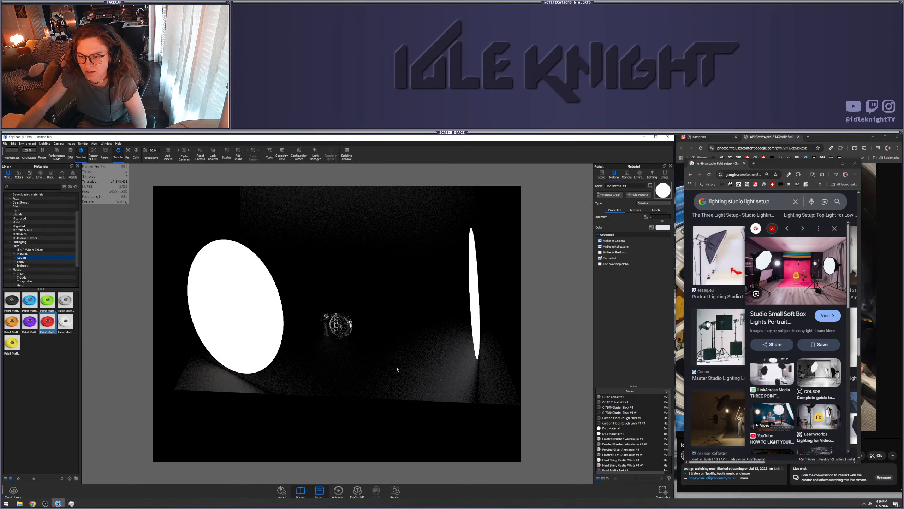
# Add a spotlight to the scene, raise it straight up above the wheels and confirm its position
pyautogui.moveTo(462, 421); pyautogui.dragTo(436, 440)
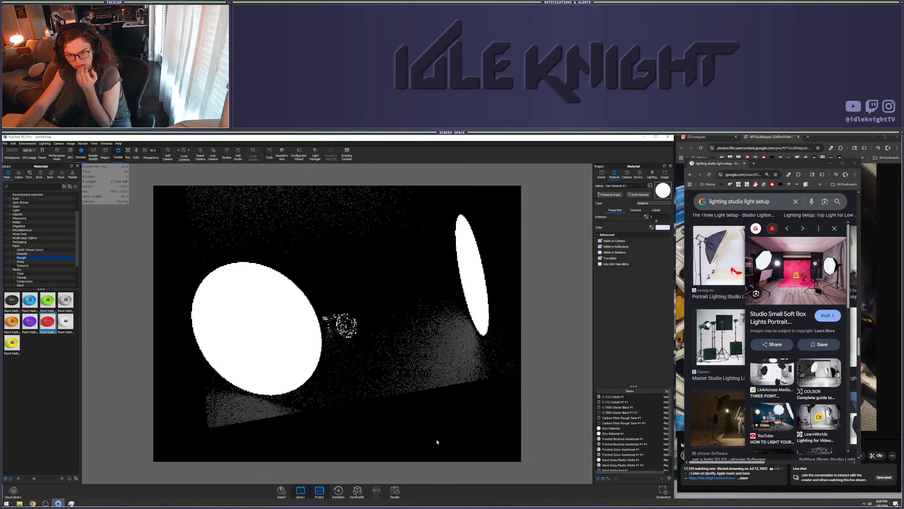
pyautogui.moveTo(458, 351)
pyautogui.mouseDown()
pyautogui.moveTo(468, 346)
pyautogui.moveTo(450, 337)
pyautogui.mouseUp()
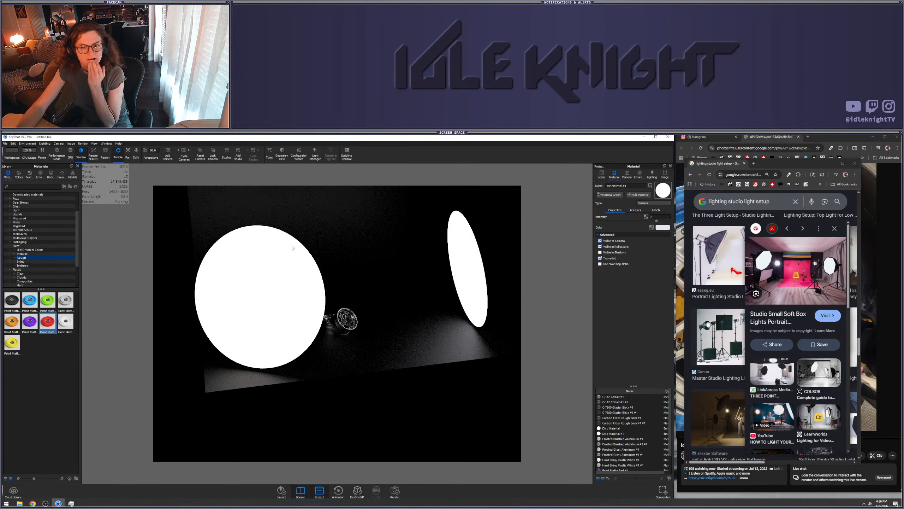
pyautogui.moveTo(292, 248); pyautogui.dragTo(201, 222)
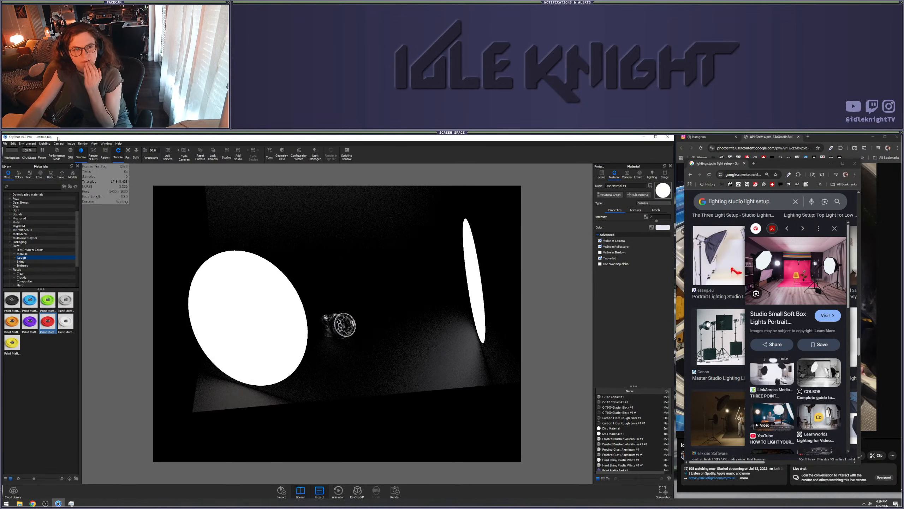
pyautogui.click(21, 143)
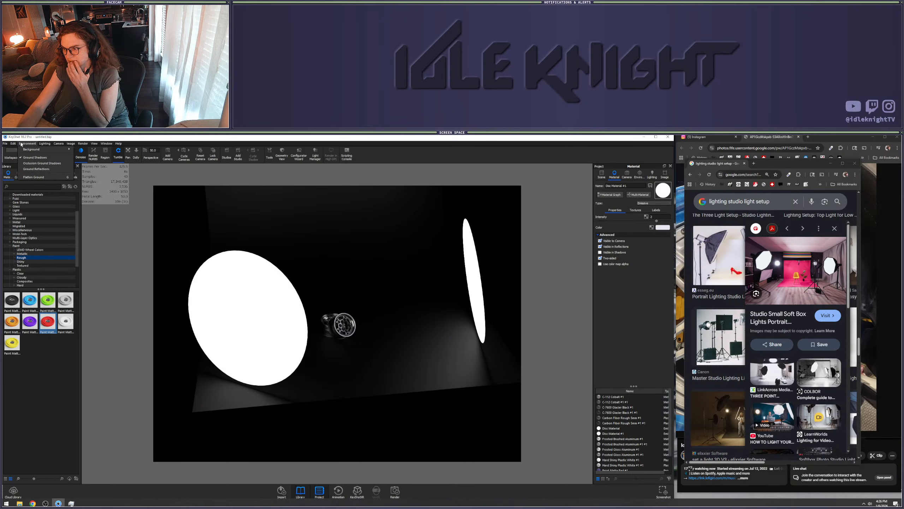
pyautogui.moveTo(13, 143)
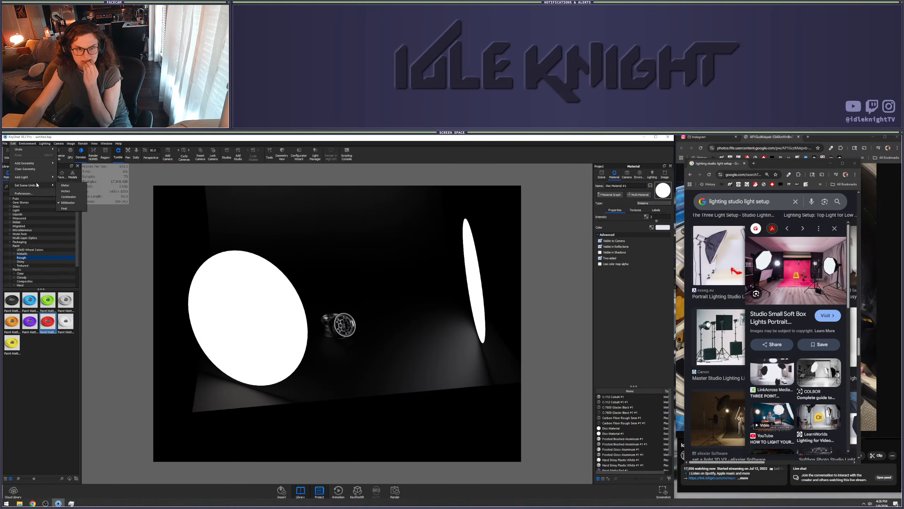
pyautogui.moveTo(37, 177)
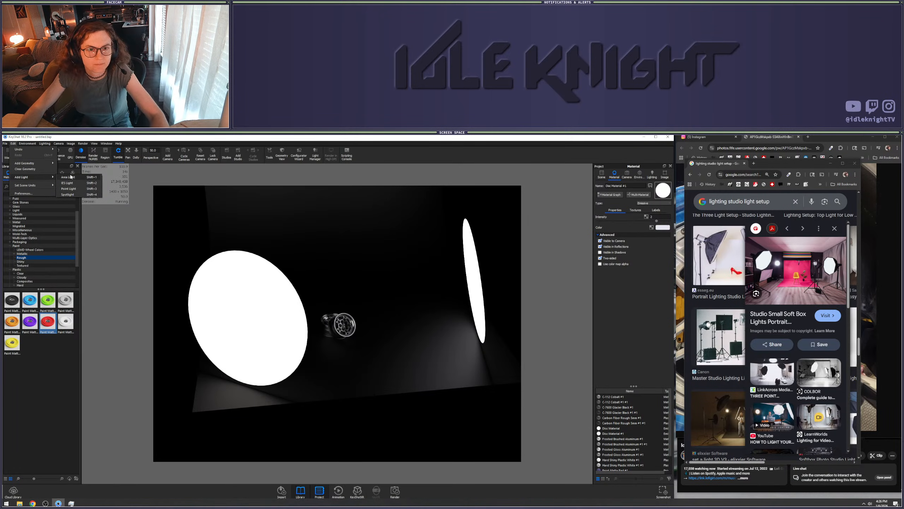
pyautogui.click(73, 195)
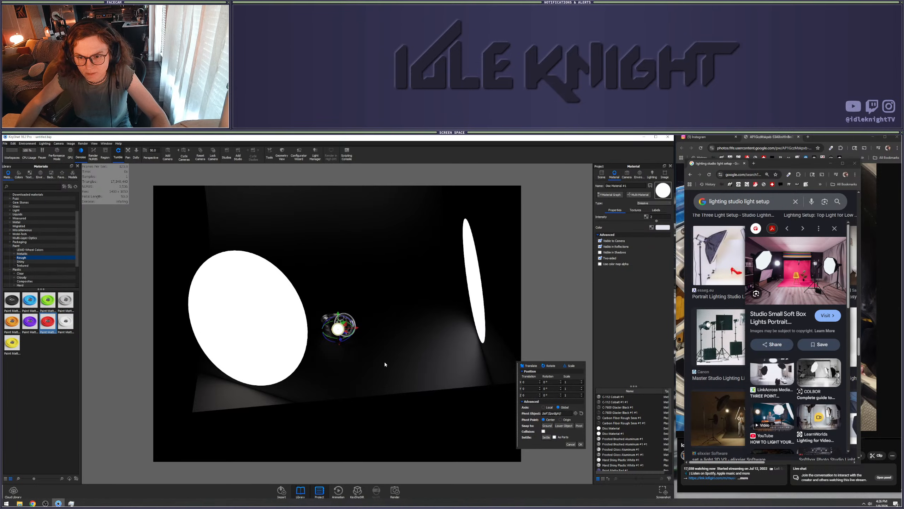
pyautogui.moveTo(385, 362); pyautogui.dragTo(377, 204)
pyautogui.scroll(-5, 375, 411)
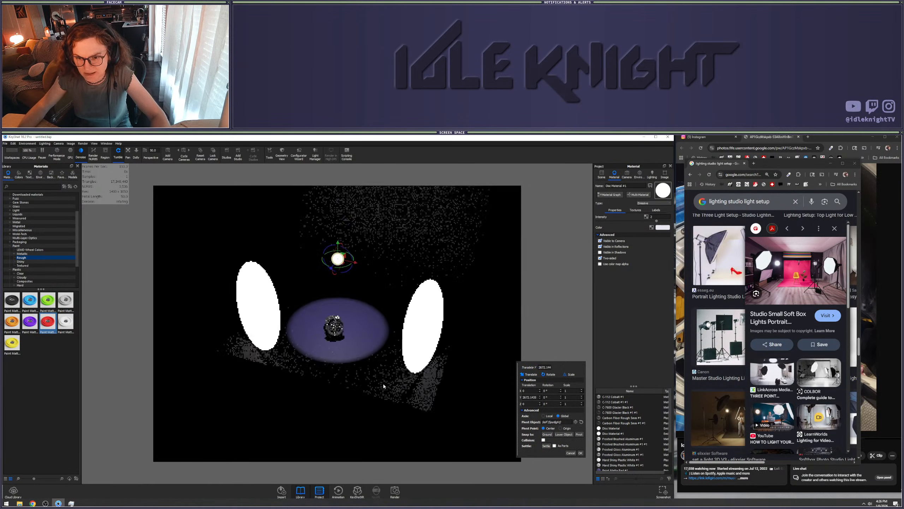
pyautogui.click(580, 453)
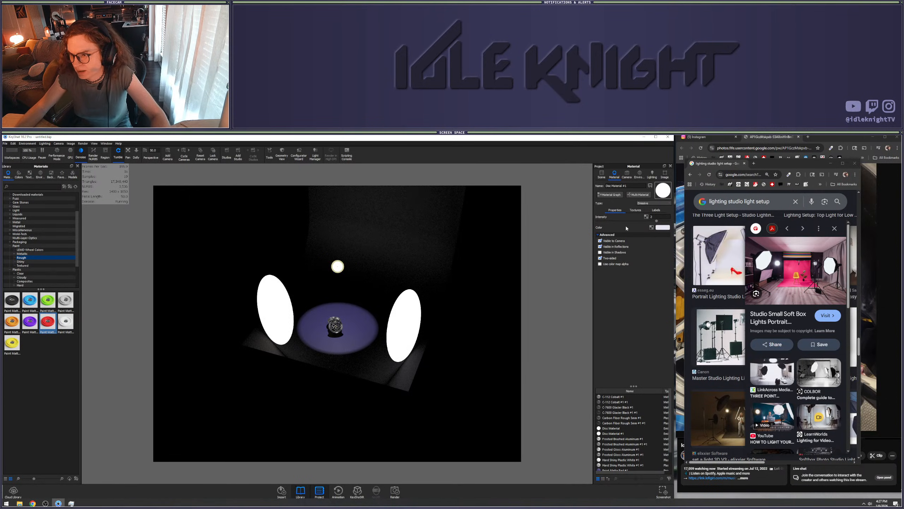
# Hide the spotlight and change the original disc's material type from Emissive to Area Light
pyautogui.click(602, 174)
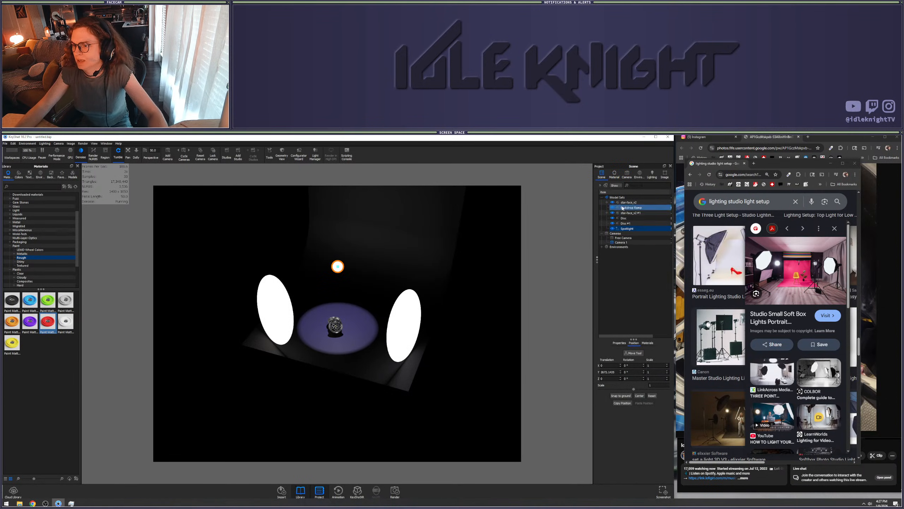
pyautogui.click(613, 228)
pyautogui.click(623, 218)
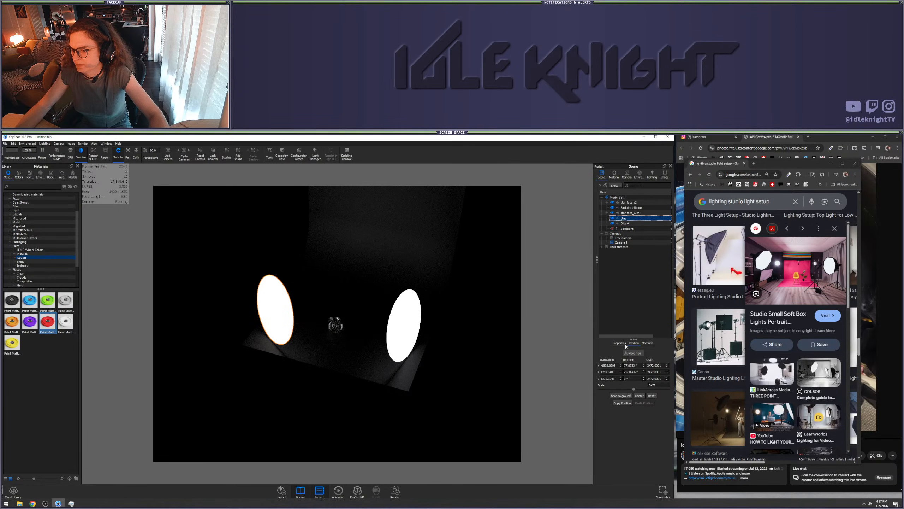
pyautogui.doubleClick(624, 219)
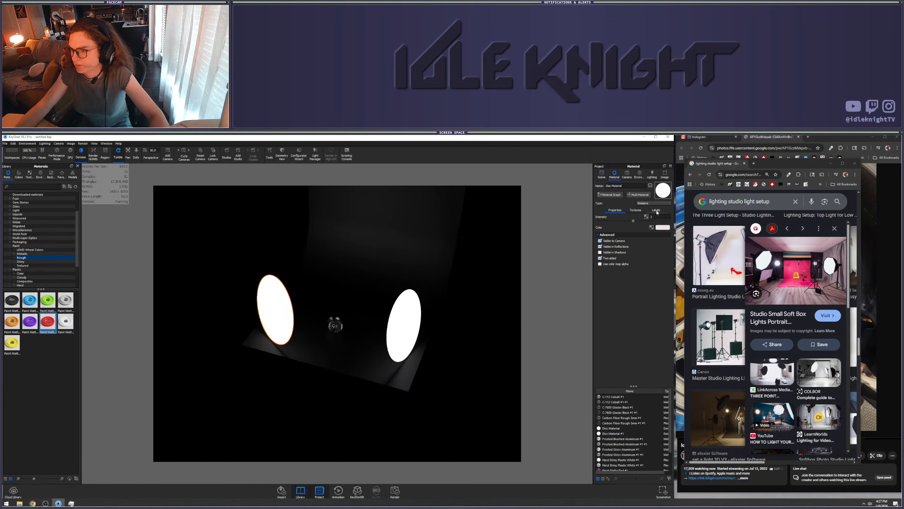
pyautogui.click(650, 201)
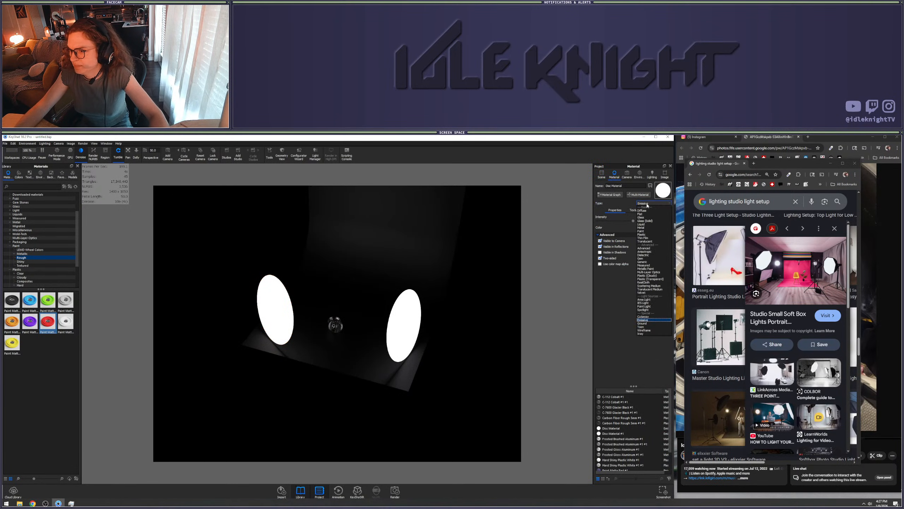
pyautogui.click(649, 300)
# Change the second disc's material type from Emissive to Area Light
pyautogui.moveTo(455, 323)
pyautogui.mouseDown()
pyautogui.moveTo(260, 319)
pyautogui.moveTo(456, 325)
pyautogui.mouseUp()
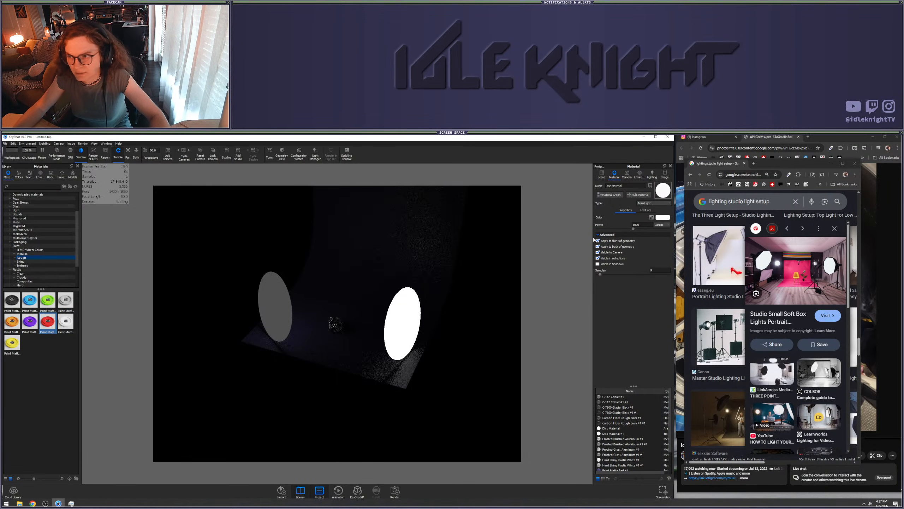
pyautogui.doubleClick(409, 335)
pyautogui.click(655, 203)
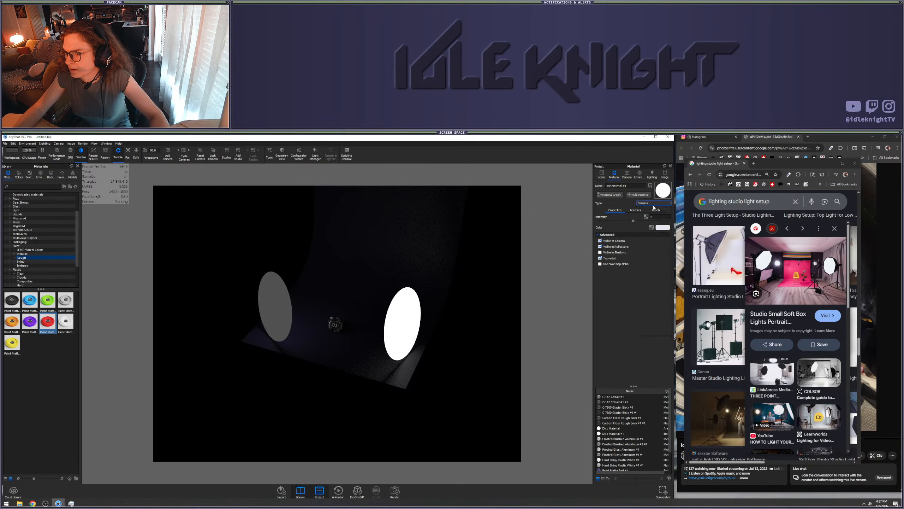
pyautogui.click(648, 301)
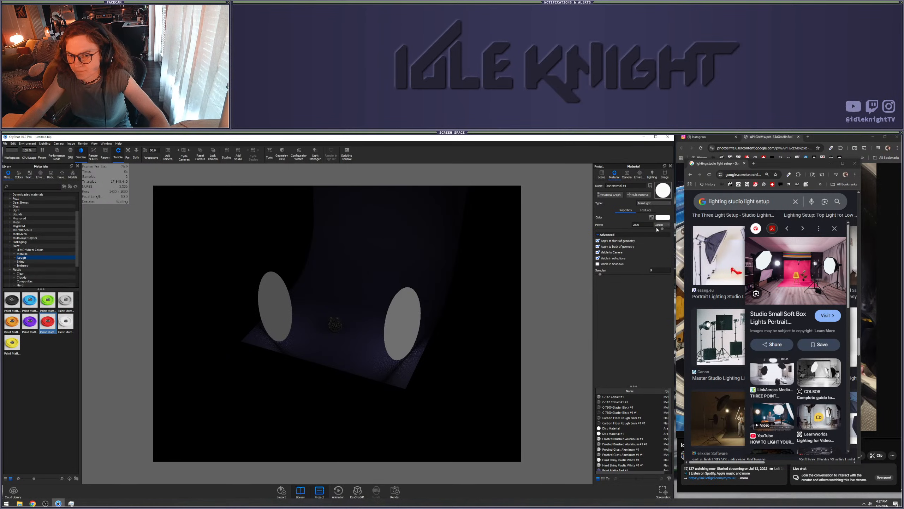
# Set the power of the second disc's area light to 10000 lumens
pyautogui.moveTo(649, 224); pyautogui.dragTo(549, 224)
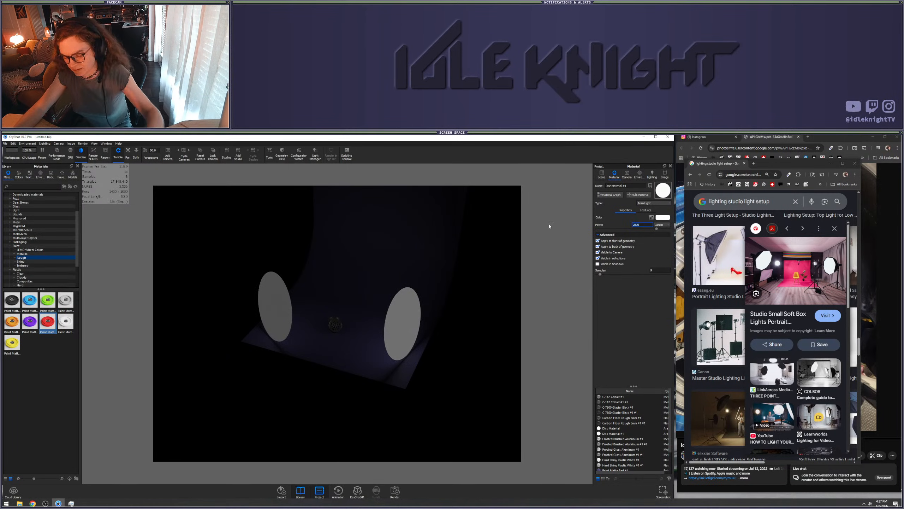
pyautogui.write('1000')
pyautogui.press('Return')
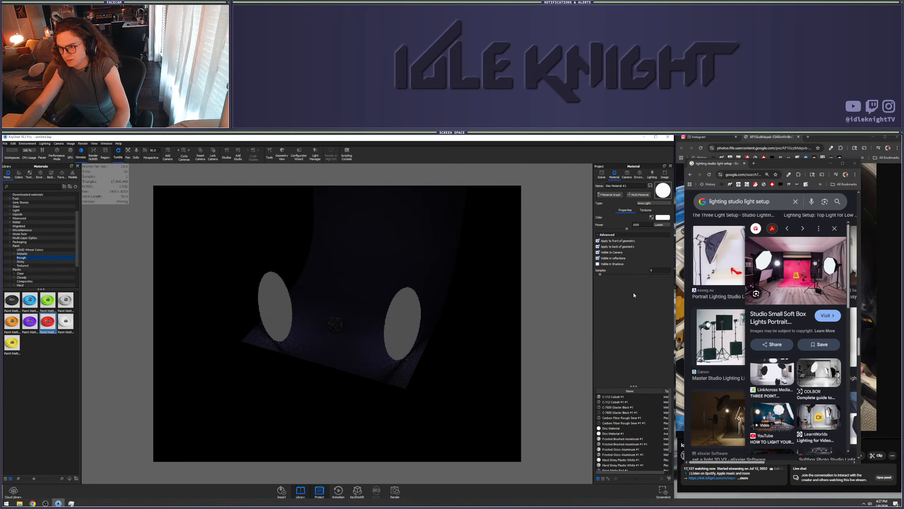
pyautogui.click(643, 224)
pyautogui.write('0')
pyautogui.press('Return')
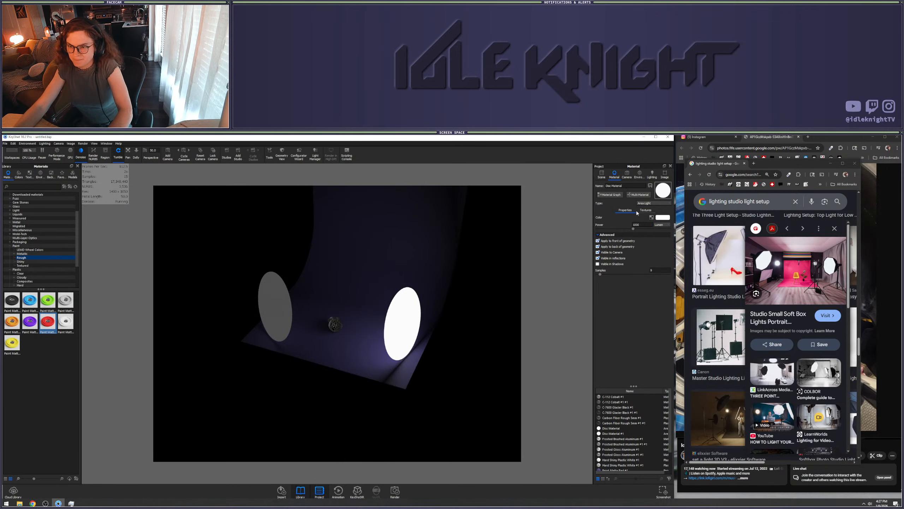
# Set the power of the original disc's area light to 10000 lumens and inspect the lighting on the wheels up close
pyautogui.click(605, 174)
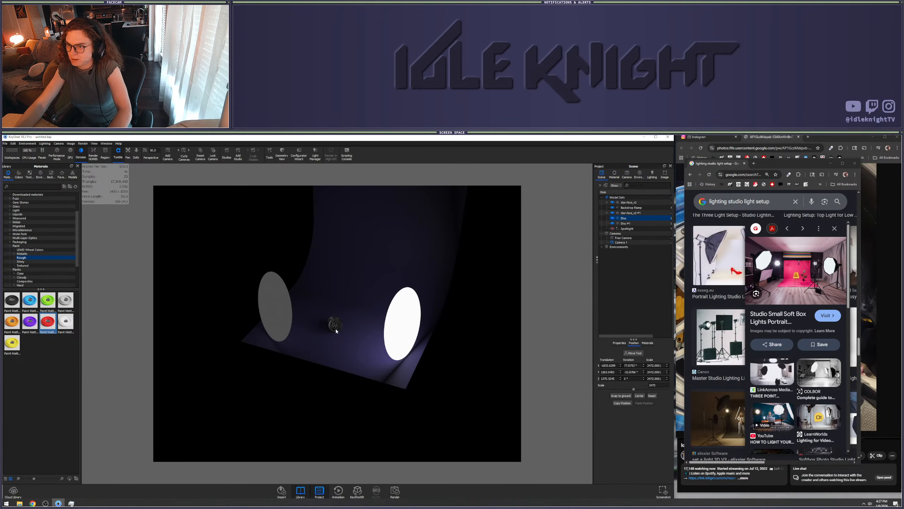
pyautogui.doubleClick(283, 305)
pyautogui.click(644, 224)
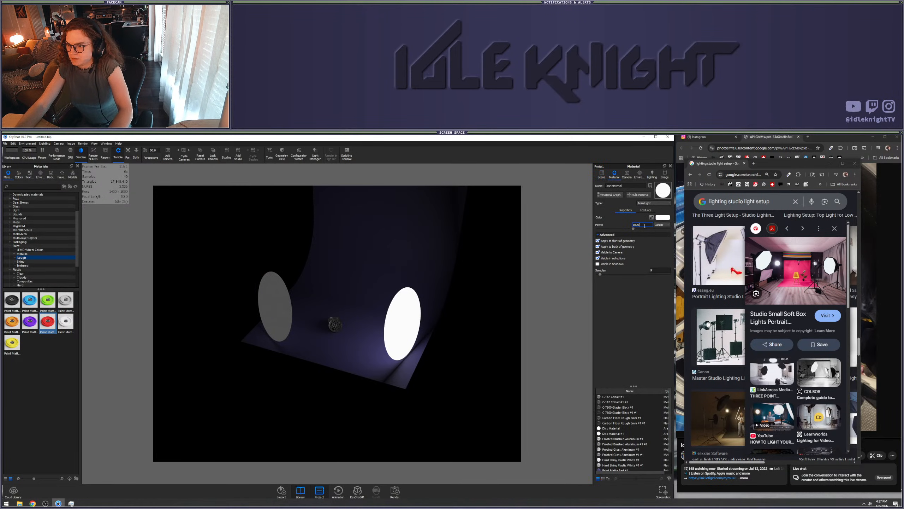
pyautogui.press('Return')
pyautogui.moveTo(369, 375); pyautogui.dragTo(355, 328)
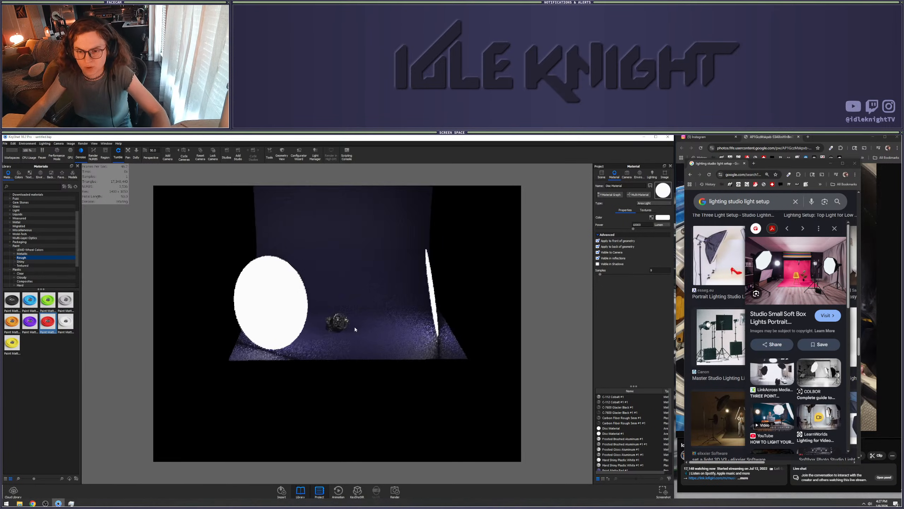
pyautogui.scroll(5, 359, 325)
pyautogui.scroll(6, 374, 332)
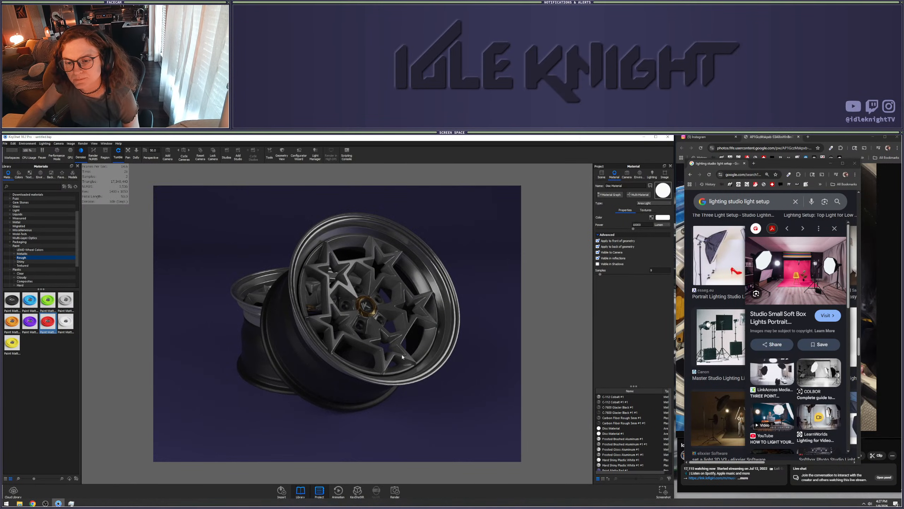
# Raise the original disc light to a height of about 2587 mm, bring it inward and tilt it toward the wheels
pyautogui.scroll(-10, 406, 367)
pyautogui.moveTo(403, 365); pyautogui.dragTo(414, 401)
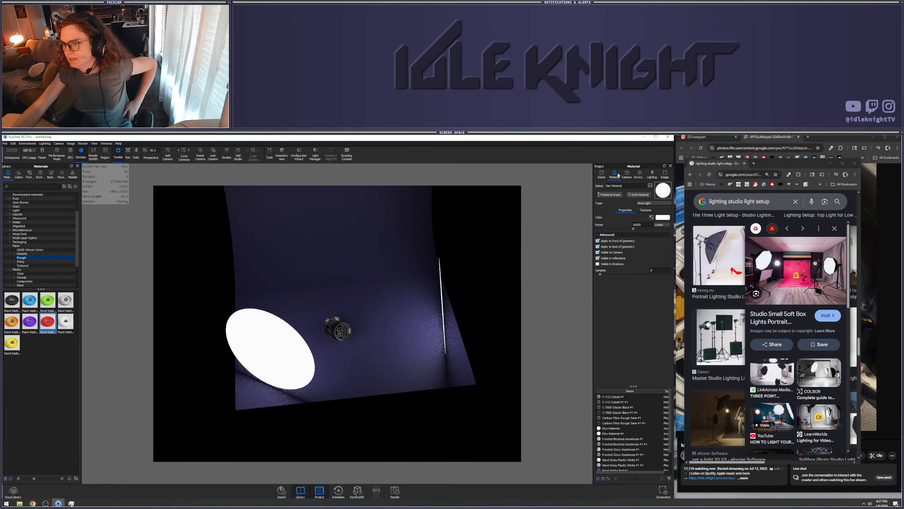
pyautogui.click(601, 175)
pyautogui.rightClick(624, 218)
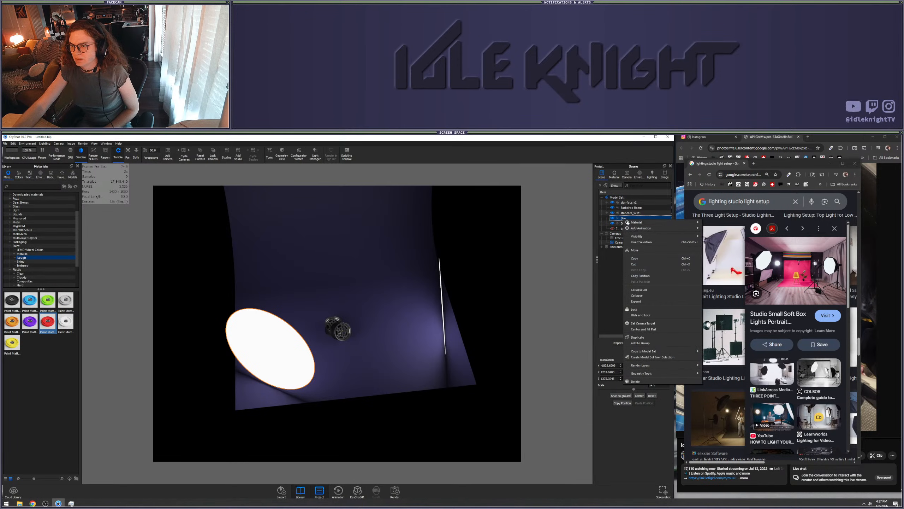
pyautogui.click(635, 251)
pyautogui.moveTo(290, 355); pyautogui.dragTo(239, 327)
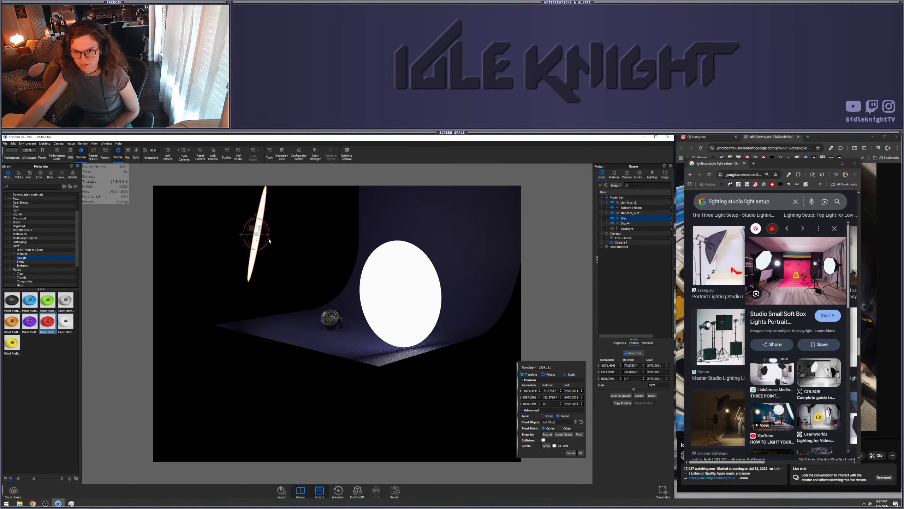
pyautogui.moveTo(269, 238); pyautogui.dragTo(384, 279)
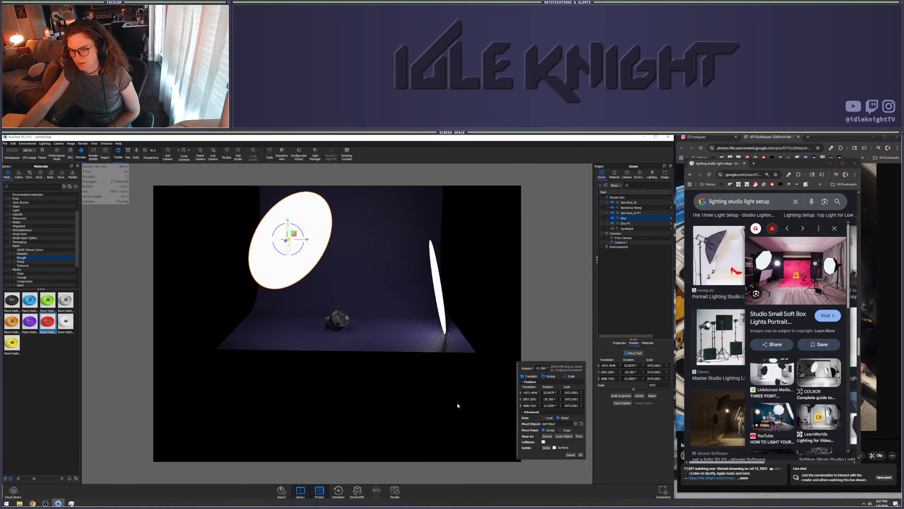
pyautogui.click(580, 454)
# Raise the second disc light straight up by about 413 mm and confirm its position
pyautogui.doubleClick(441, 297)
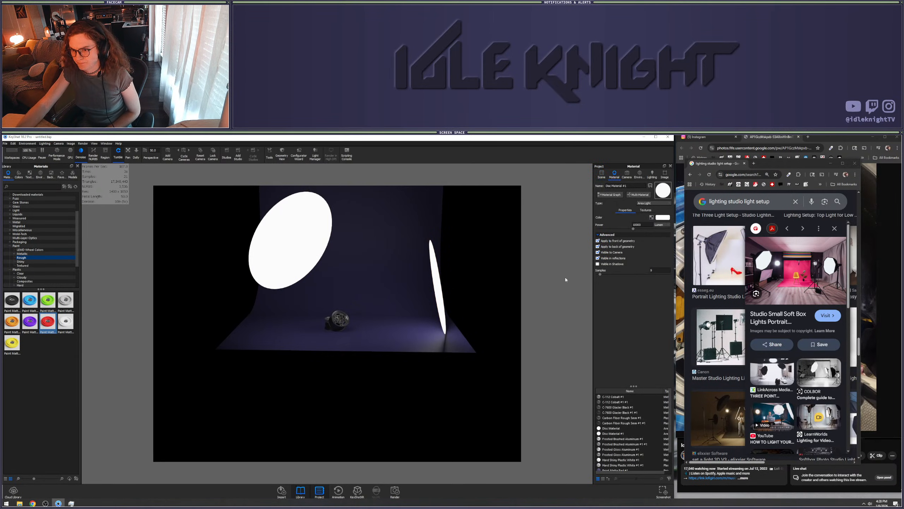
pyautogui.rightClick(441, 298)
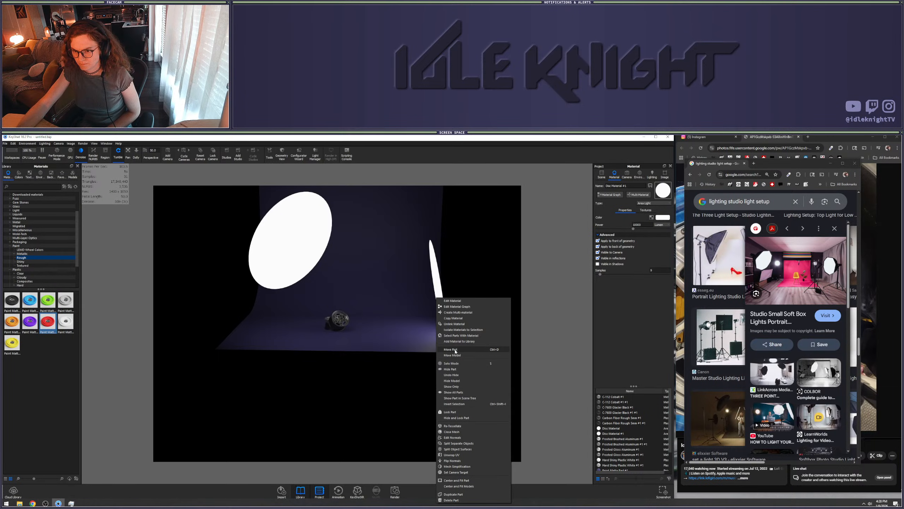
pyautogui.click(448, 371)
pyautogui.moveTo(441, 277); pyautogui.dragTo(440, 261)
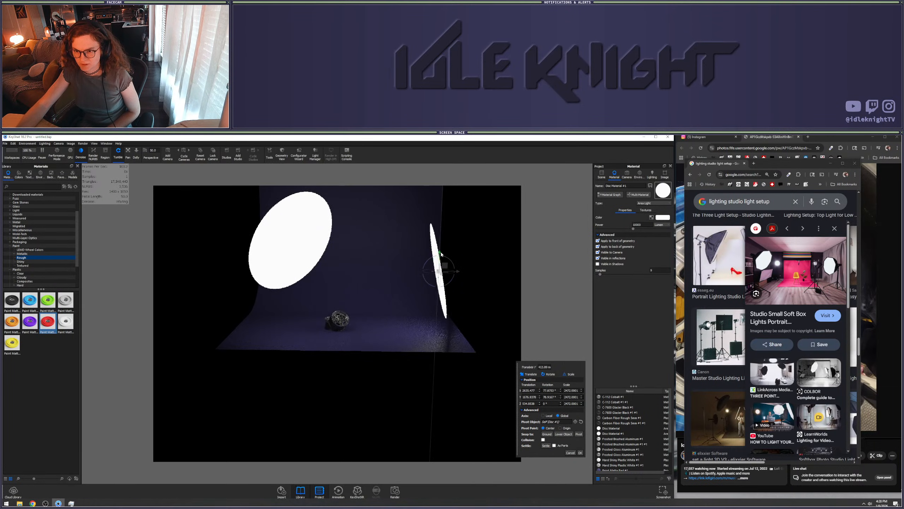
pyautogui.click(580, 452)
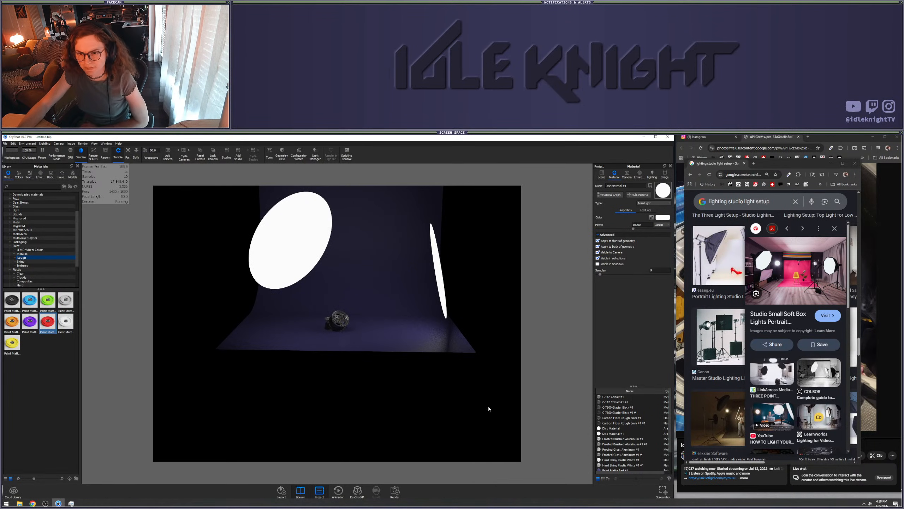
# Turn off Visible to Camera in the materials of both disc lights
pyautogui.scroll(10, 380, 351)
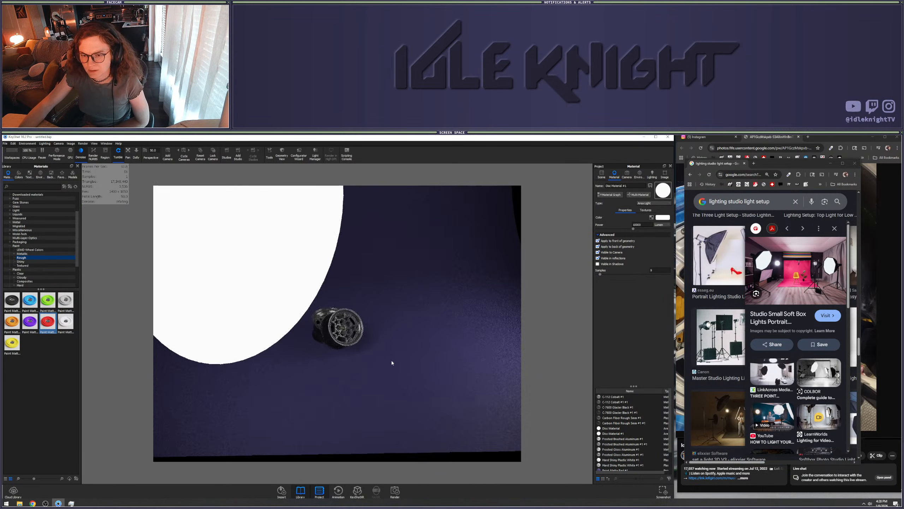
pyautogui.scroll(-10, 370, 362)
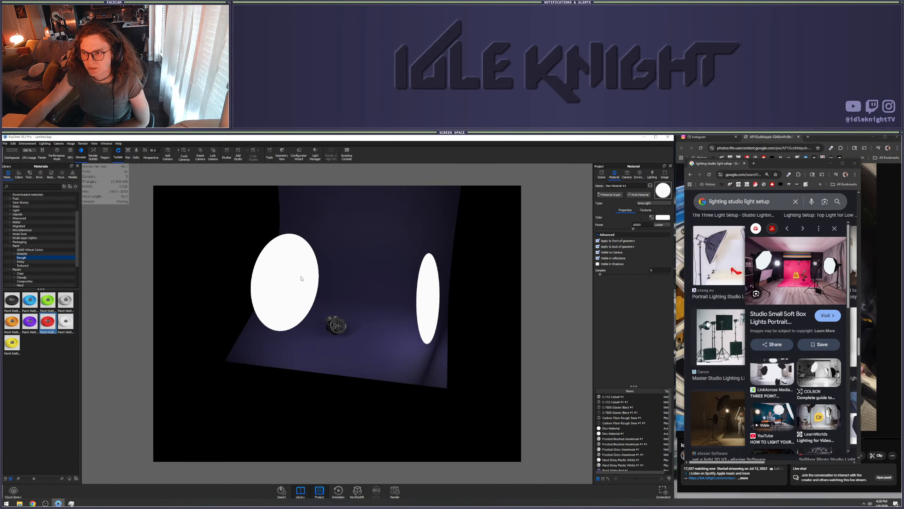
pyautogui.click(611, 253)
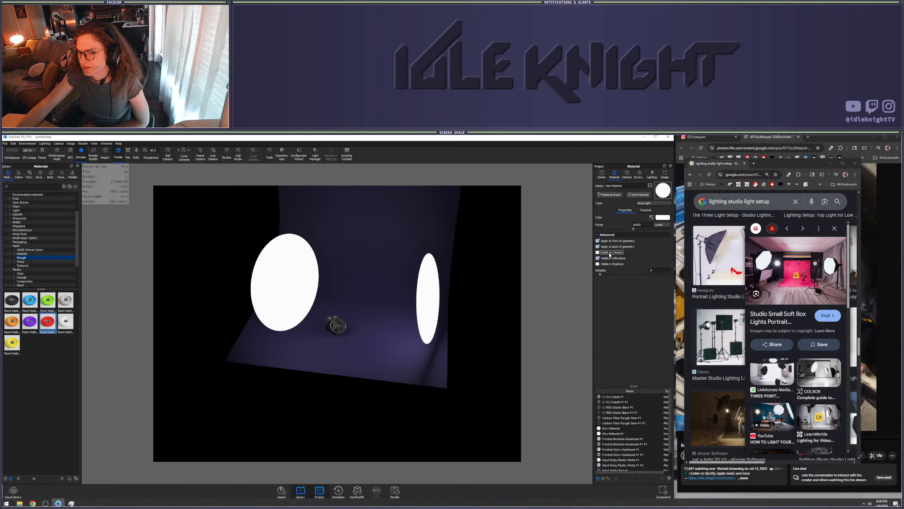
pyautogui.doubleClick(431, 306)
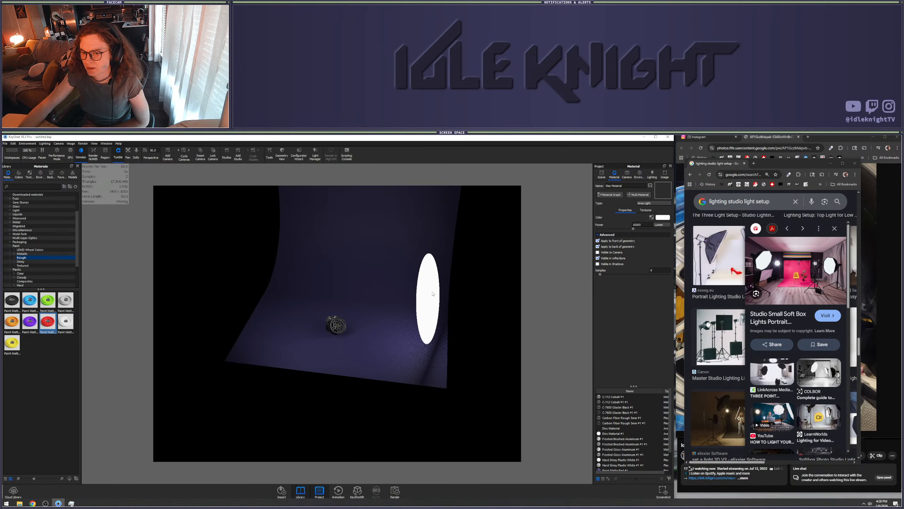
pyautogui.click(616, 253)
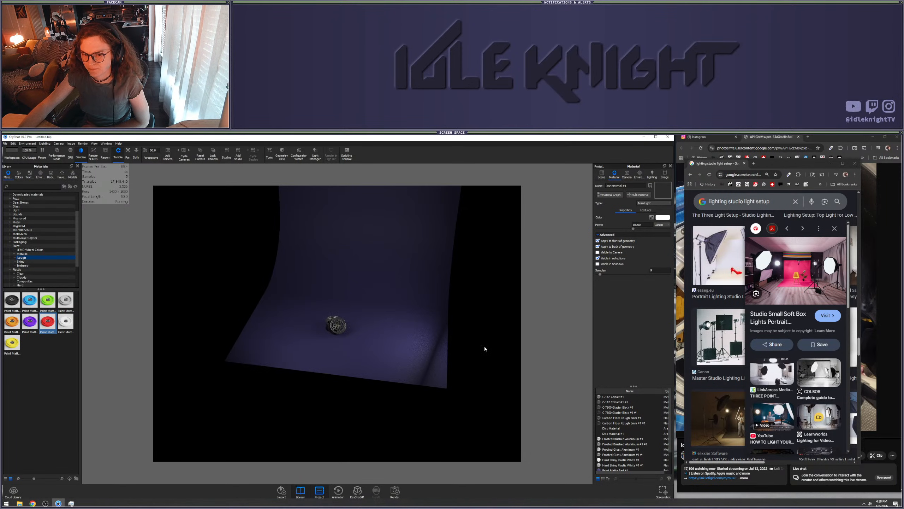
# Check the wheels' lighting up close and unhide the spotlight above them
pyautogui.scroll(10, 333, 339)
pyautogui.moveTo(361, 379)
pyautogui.mouseDown()
pyautogui.moveTo(387, 373)
pyautogui.moveTo(368, 372)
pyautogui.mouseUp()
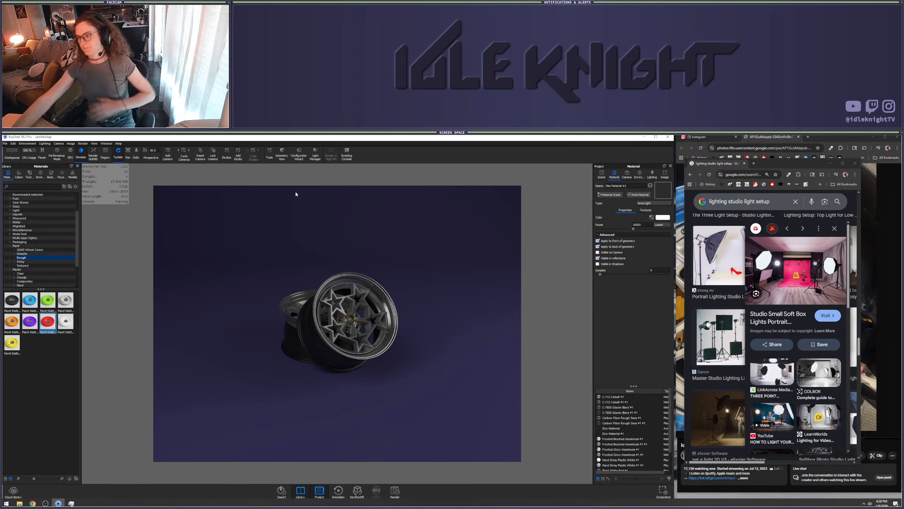
pyautogui.click(601, 174)
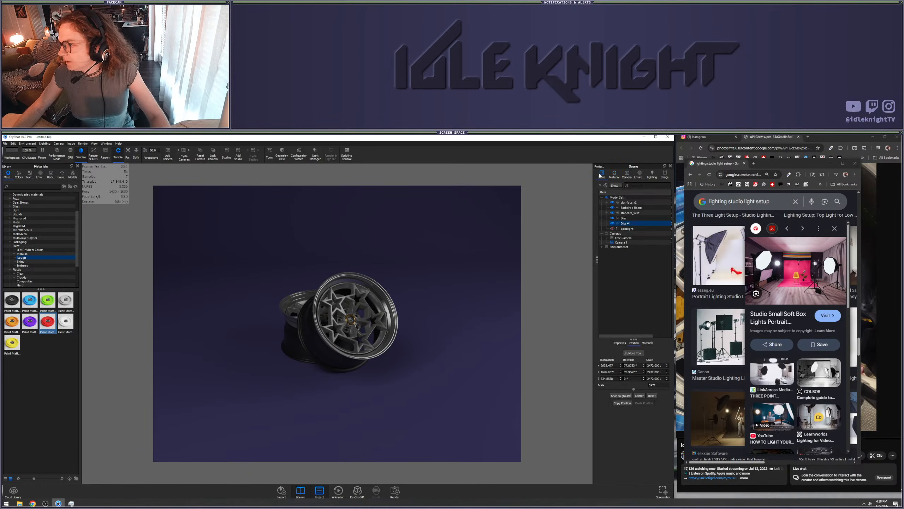
pyautogui.click(613, 228)
pyautogui.scroll(-10, 373, 334)
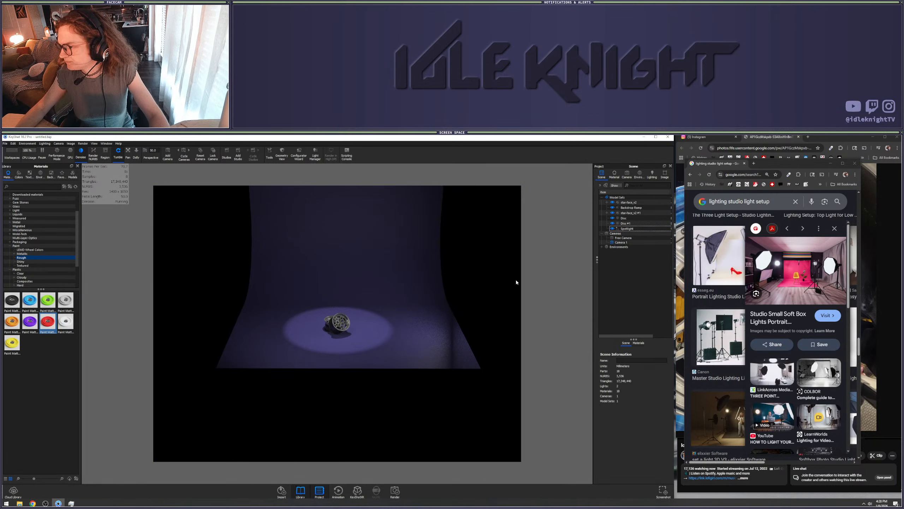
# Move the spotlight out to the side and rotate it on local axes to about -45°, 24° and 22°, aiming at the wheels
pyautogui.click(626, 229)
pyautogui.rightClick(626, 229)
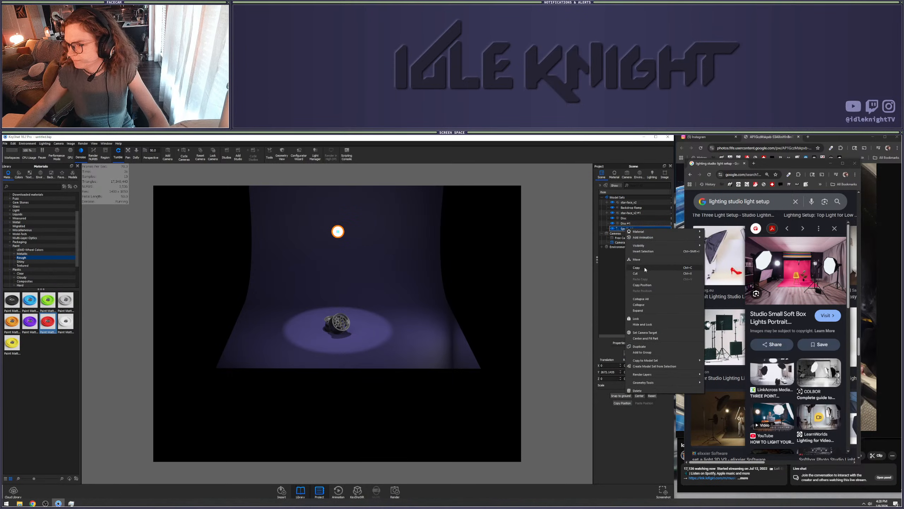
pyautogui.click(641, 258)
pyautogui.moveTo(417, 320); pyautogui.dragTo(262, 278)
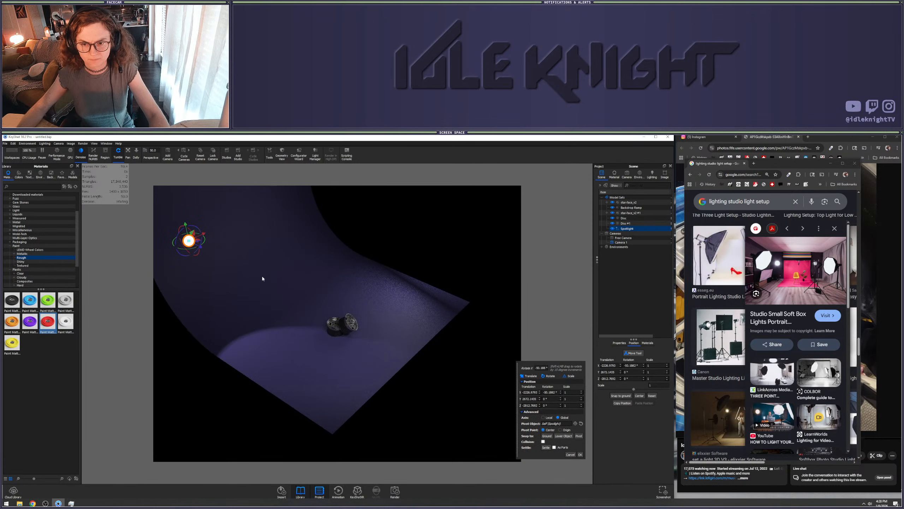
pyautogui.click(547, 418)
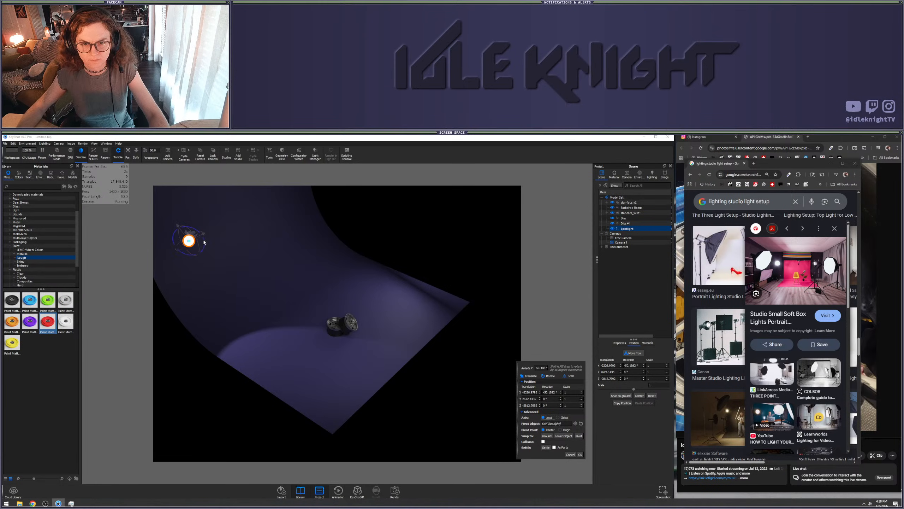
pyautogui.moveTo(204, 243)
pyautogui.mouseDown()
pyautogui.moveTo(252, 273)
pyautogui.moveTo(286, 248)
pyautogui.moveTo(272, 268)
pyautogui.moveTo(217, 243)
pyautogui.moveTo(213, 231)
pyautogui.mouseUp()
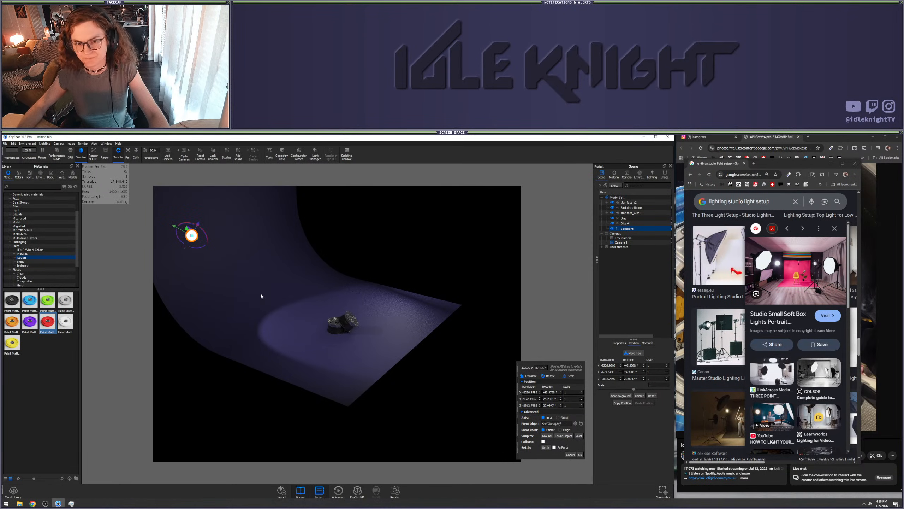
pyautogui.click(580, 454)
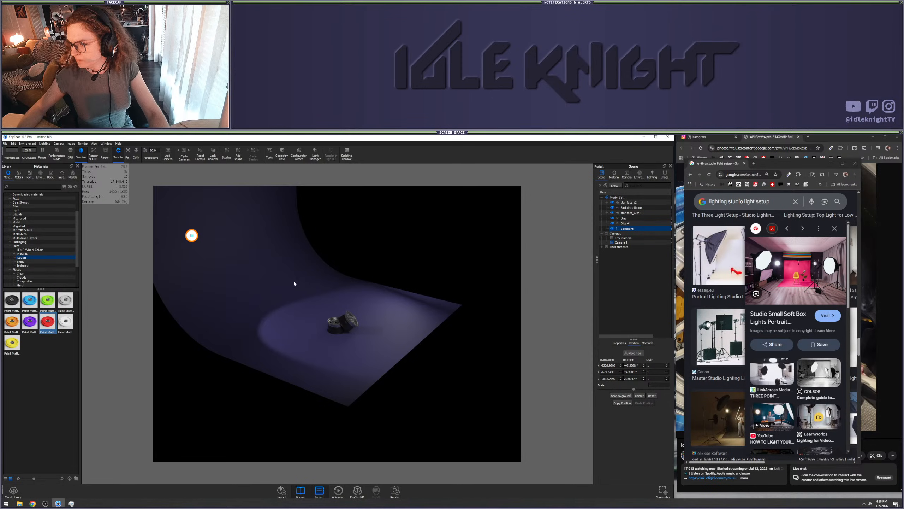
# Move the spotlight further out beyond the side of the backdrop ramp, re-aim it at the wheels and confirm its position
pyautogui.doubleClick(191, 235)
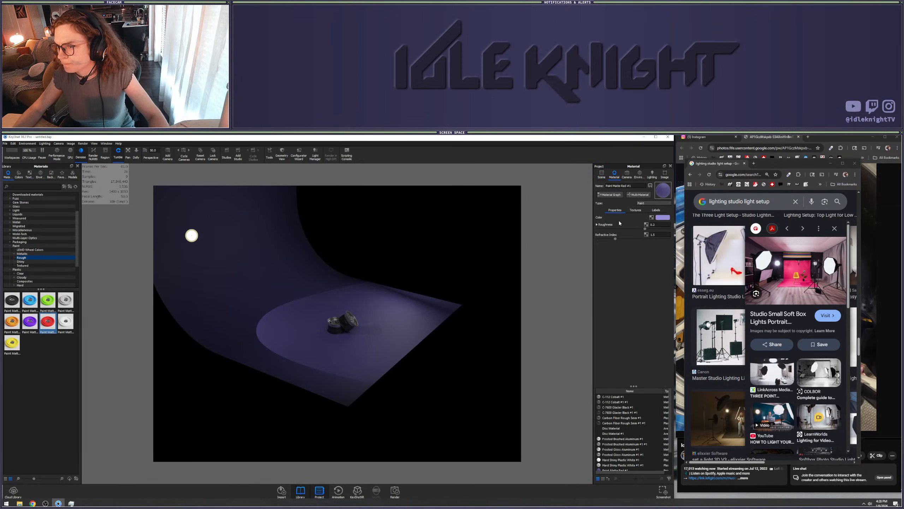
pyautogui.rightClick(193, 240)
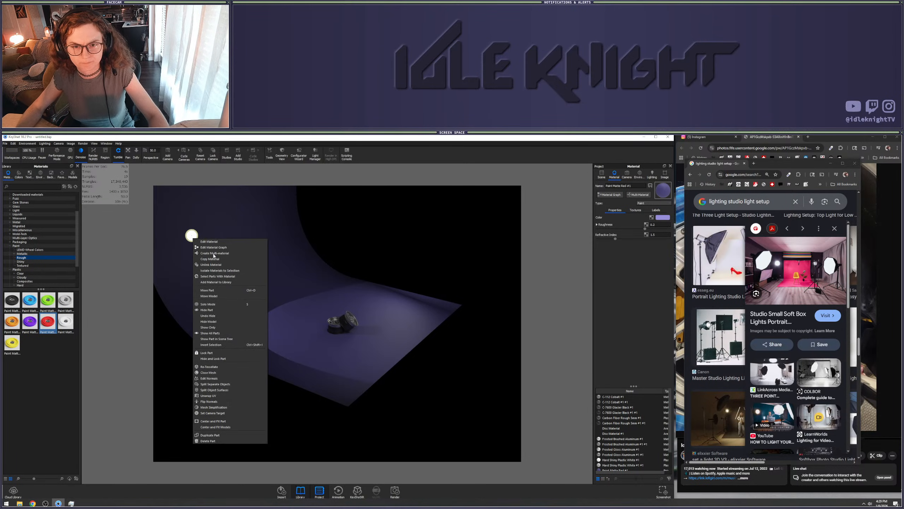
pyautogui.click(214, 291)
pyautogui.moveTo(286, 246); pyautogui.dragTo(275, 264)
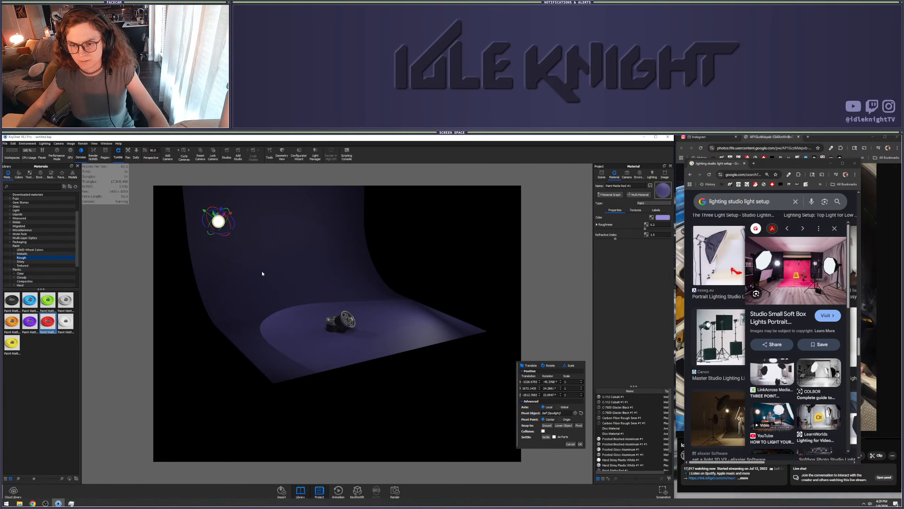
pyautogui.moveTo(262, 273); pyautogui.dragTo(234, 323)
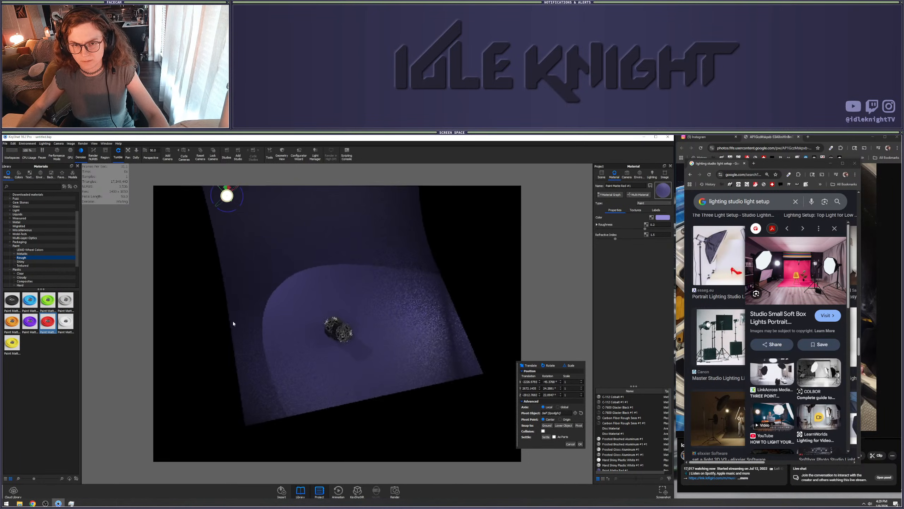
pyautogui.scroll(-3, 257, 217)
pyautogui.moveTo(274, 223); pyautogui.dragTo(245, 264)
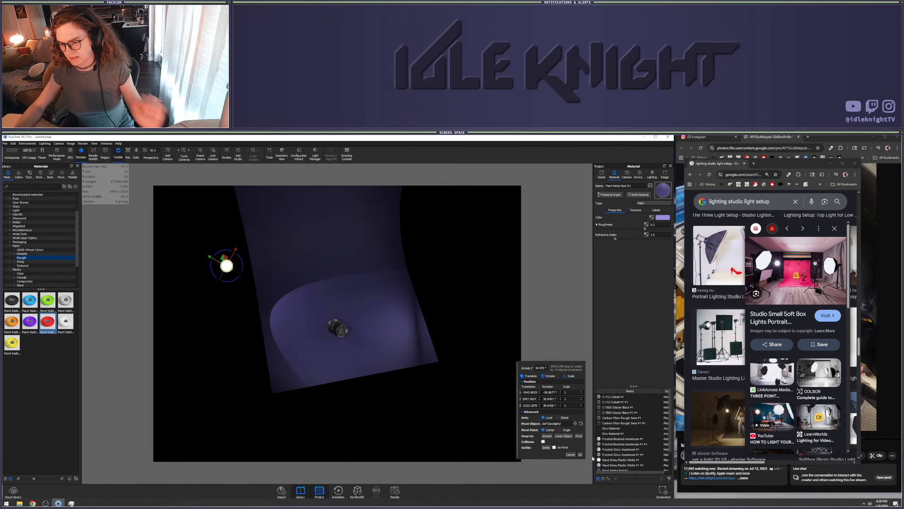
pyautogui.click(580, 455)
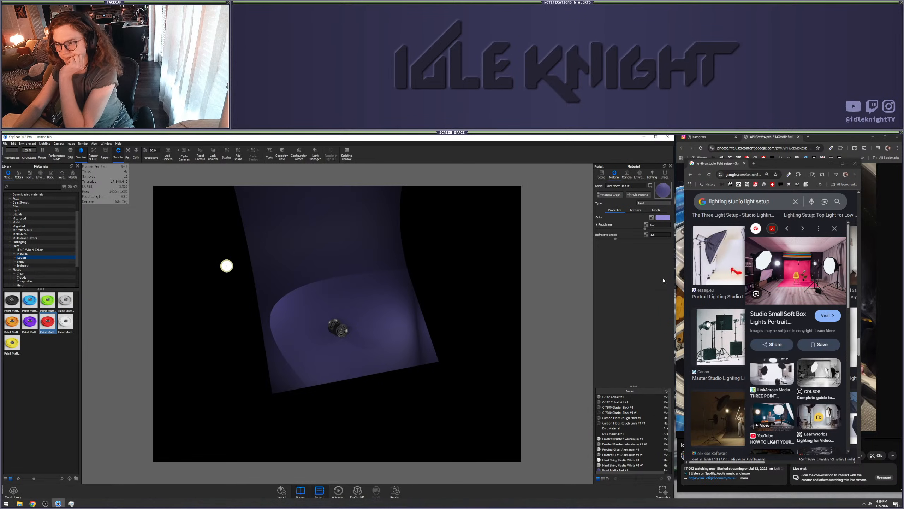
# In the spotlight's material, set falloff to 1, enlarge the radius, widen the beam angle to about 117.7° and raise the power to about 170 watts
pyautogui.doubleClick(227, 267)
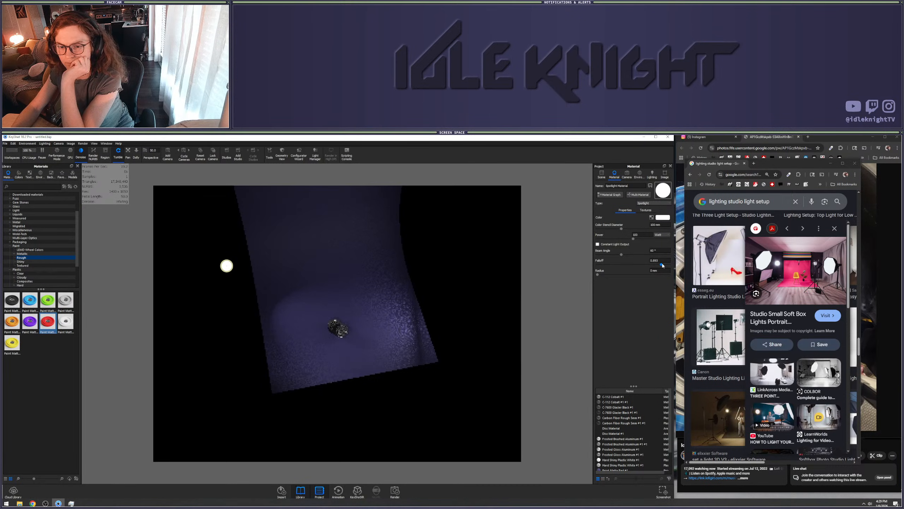
pyautogui.moveTo(647, 263); pyautogui.dragTo(738, 264)
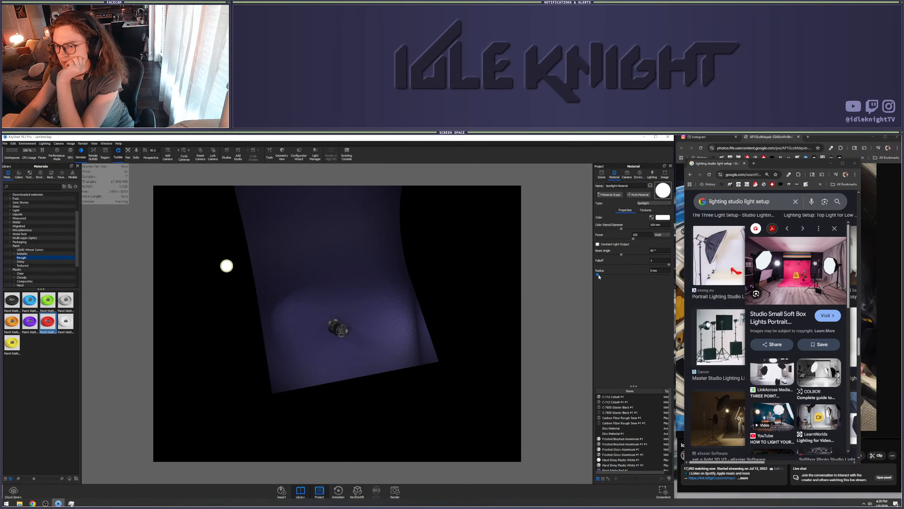
pyautogui.moveTo(598, 274)
pyautogui.mouseDown()
pyautogui.moveTo(612, 275)
pyautogui.moveTo(630, 254)
pyautogui.moveTo(604, 254)
pyautogui.moveTo(644, 255)
pyautogui.moveTo(602, 274)
pyautogui.mouseUp()
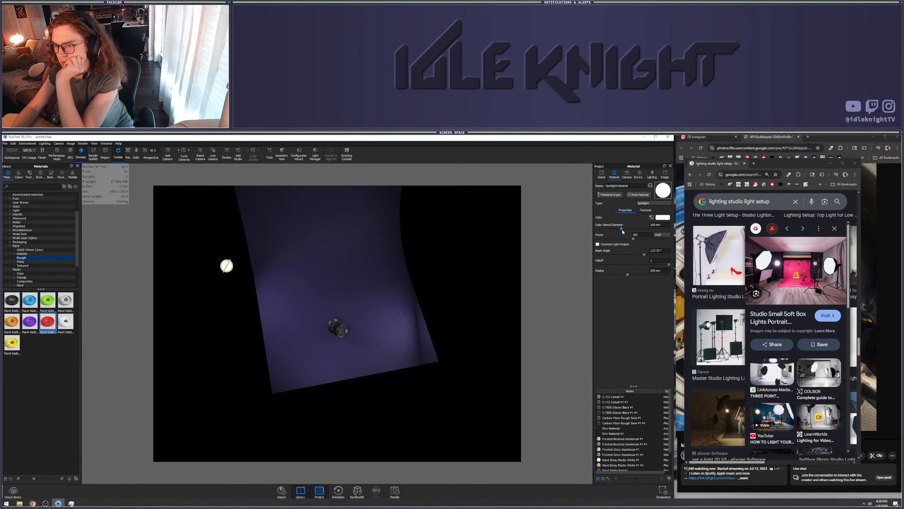
pyautogui.moveTo(633, 239); pyautogui.dragTo(659, 245)
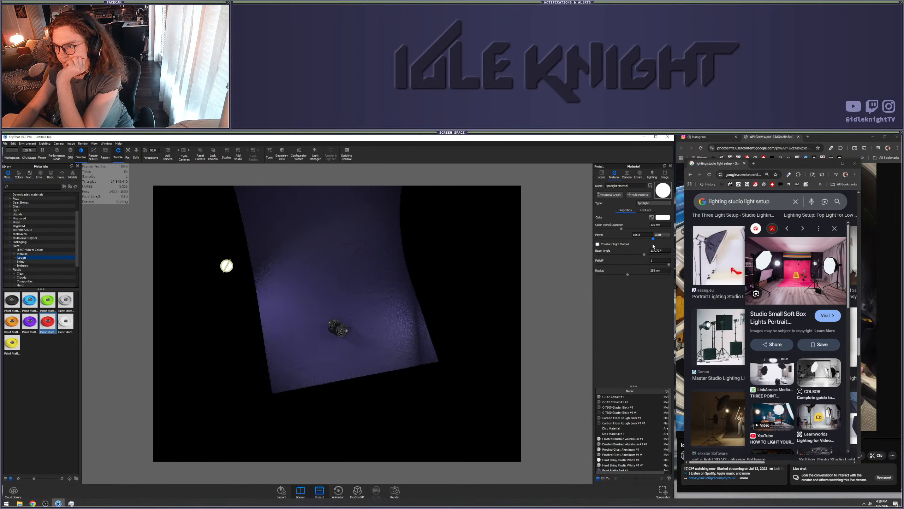
# Inspect the lighting on the two wheels up close and from a distance, and return to the list of scene models
pyautogui.moveTo(413, 355)
pyautogui.mouseDown()
pyautogui.moveTo(412, 345)
pyautogui.moveTo(429, 347)
pyautogui.mouseUp()
pyautogui.scroll(12, 428, 346)
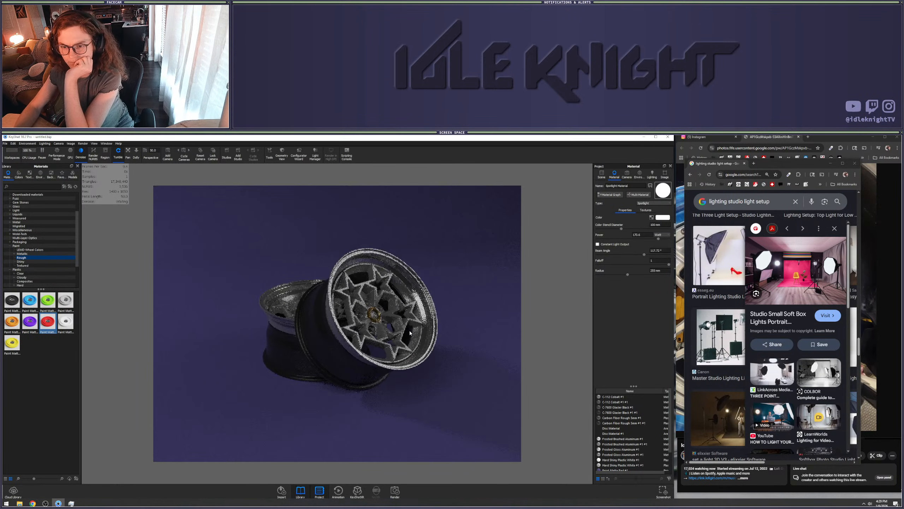
pyautogui.scroll(8, 410, 331)
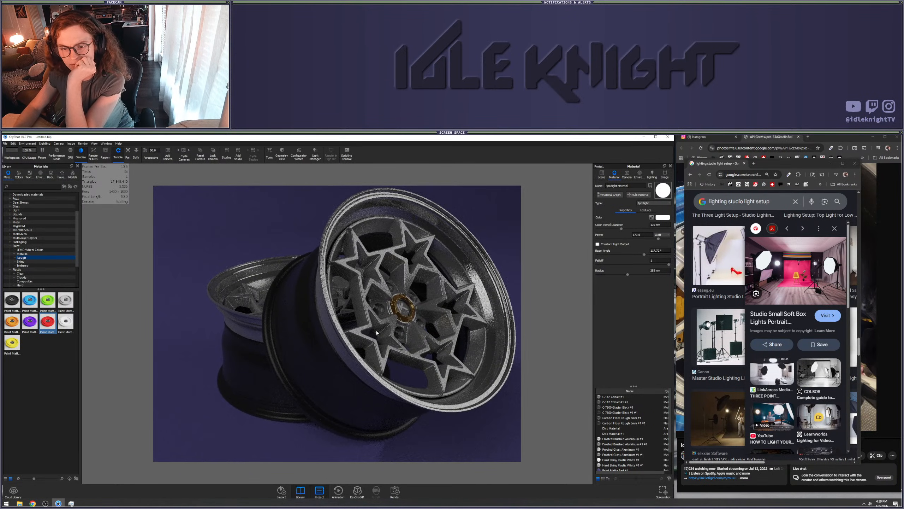
pyautogui.scroll(-15, 381, 345)
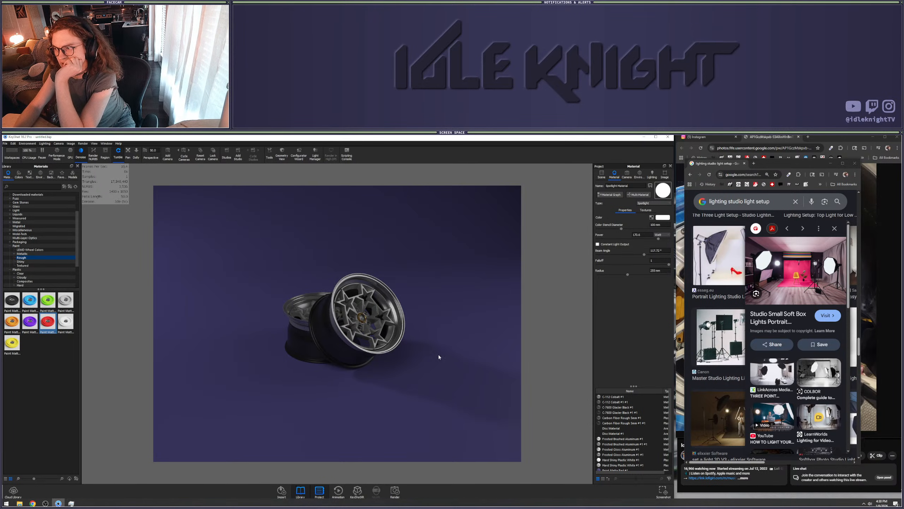
pyautogui.scroll(2, 438, 356)
pyautogui.scroll(-8, 438, 355)
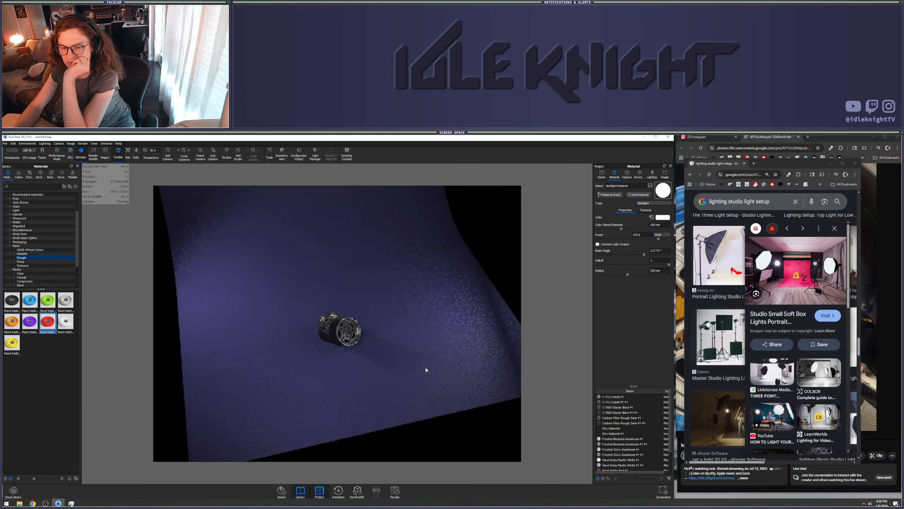
pyautogui.moveTo(425, 367); pyautogui.dragTo(297, 324)
pyautogui.click(601, 174)
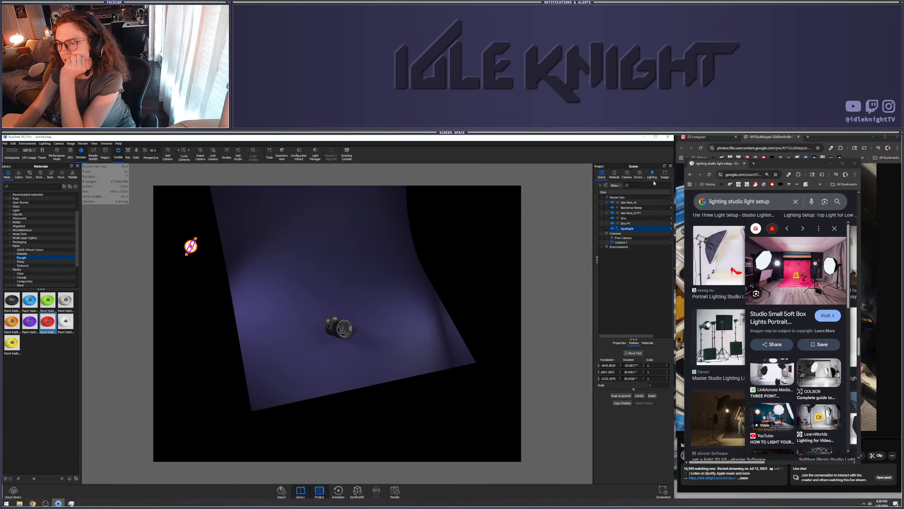
pyautogui.click(626, 228)
pyautogui.rightClick(626, 230)
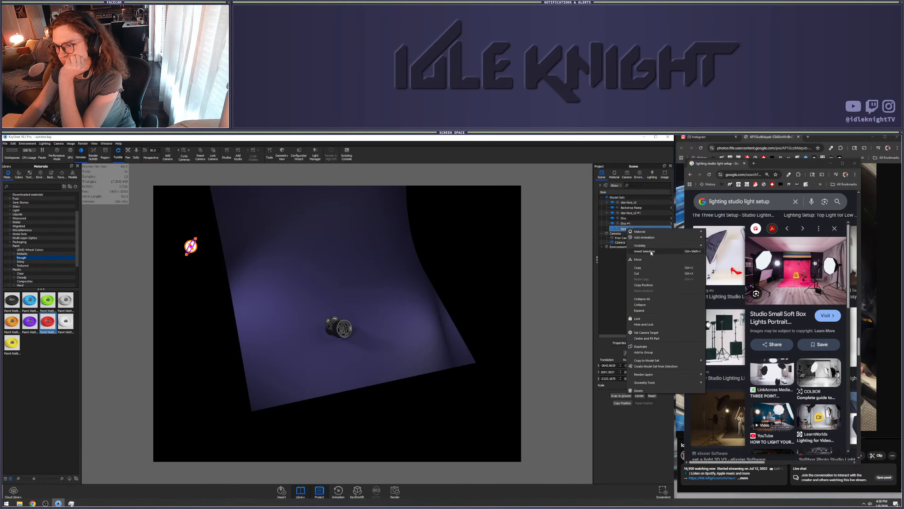
pyautogui.click(641, 255)
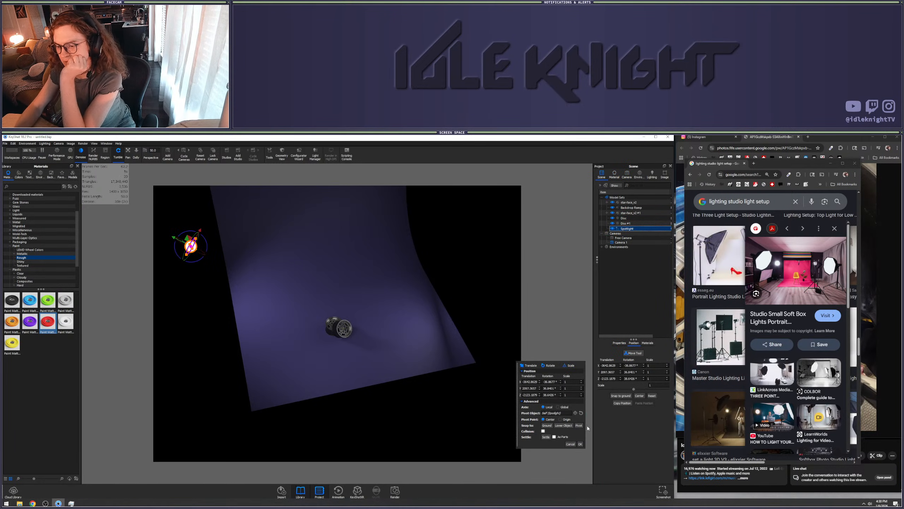
pyautogui.click(571, 444)
# Duplicate the spotlight, move the copy along global axes to the opposite side of the ramp and turn it toward the wheels
pyautogui.rightClick(627, 231)
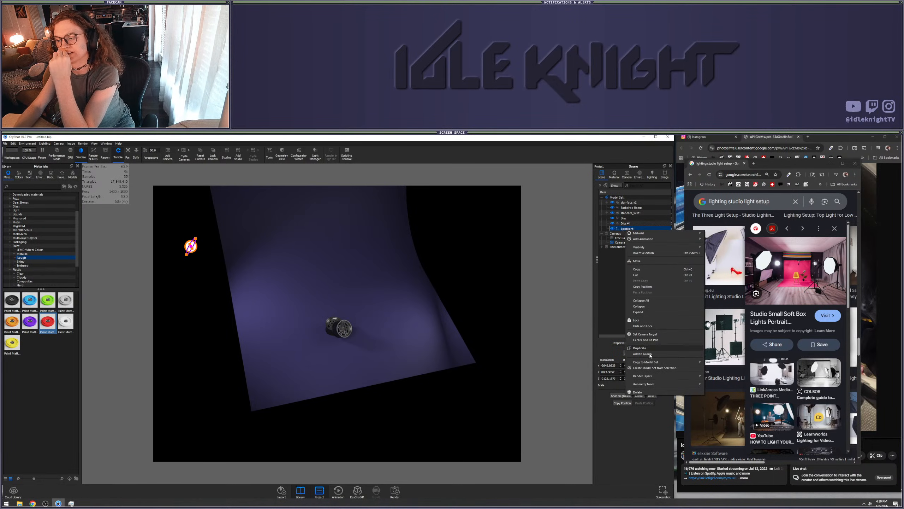
pyautogui.click(639, 347)
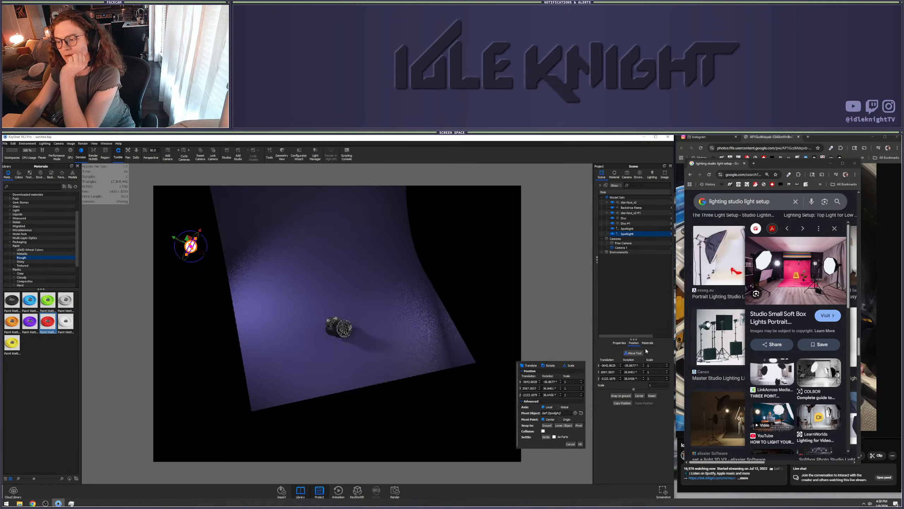
pyautogui.click(562, 407)
pyautogui.moveTo(213, 244); pyautogui.dragTo(465, 191)
pyautogui.click(580, 453)
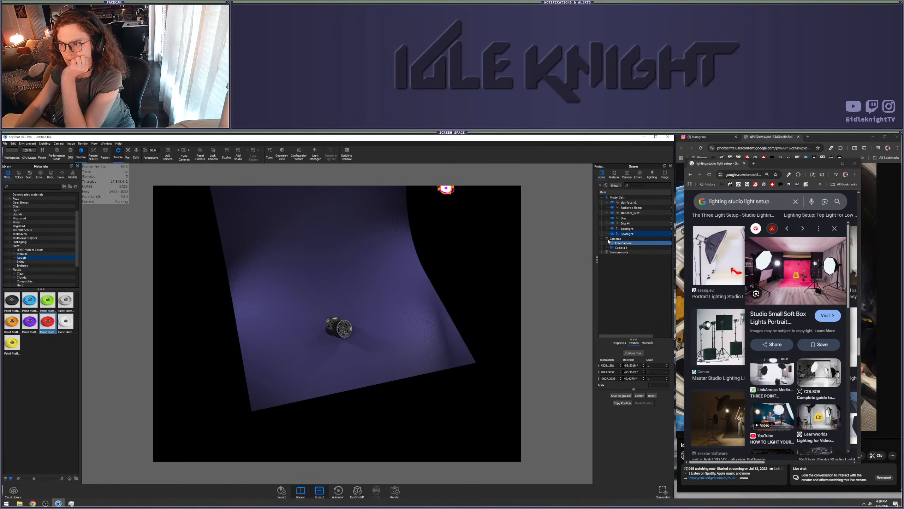
# Move the original spotlight about 760 mm further outward along the global X axis and check the wheels' lighting
pyautogui.rightClick(629, 228)
pyautogui.click(643, 259)
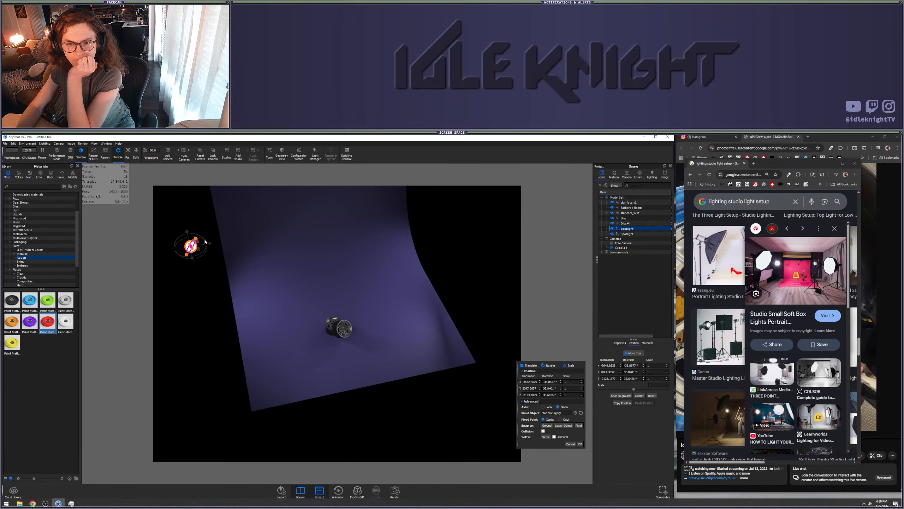
pyautogui.moveTo(207, 247); pyautogui.dragTo(179, 248)
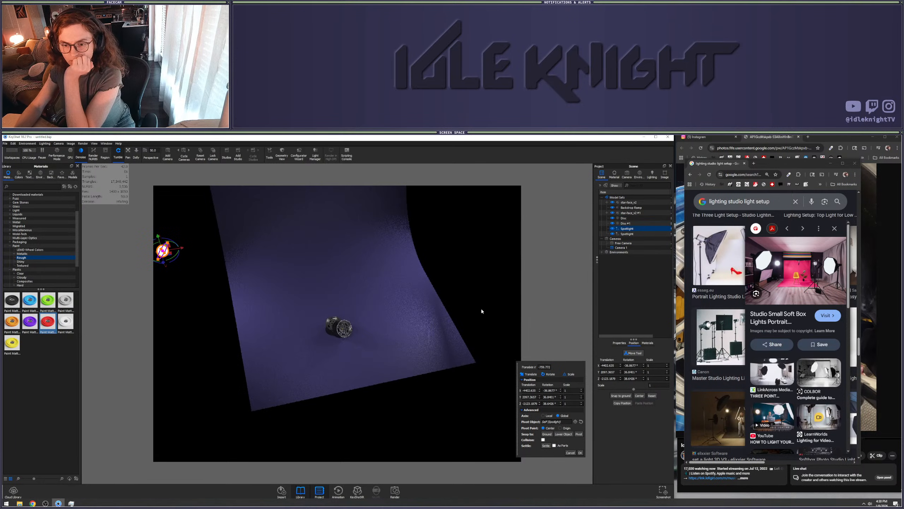
pyautogui.click(581, 452)
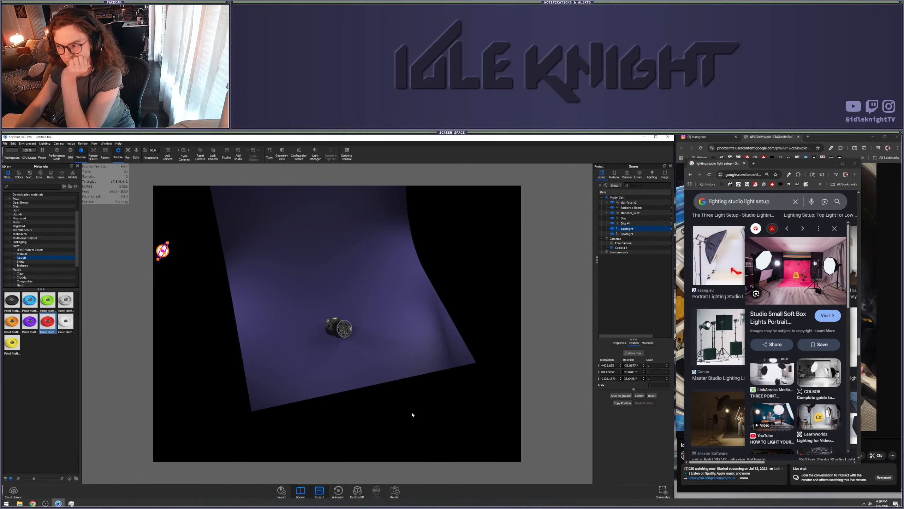
pyautogui.scroll(5, 370, 390)
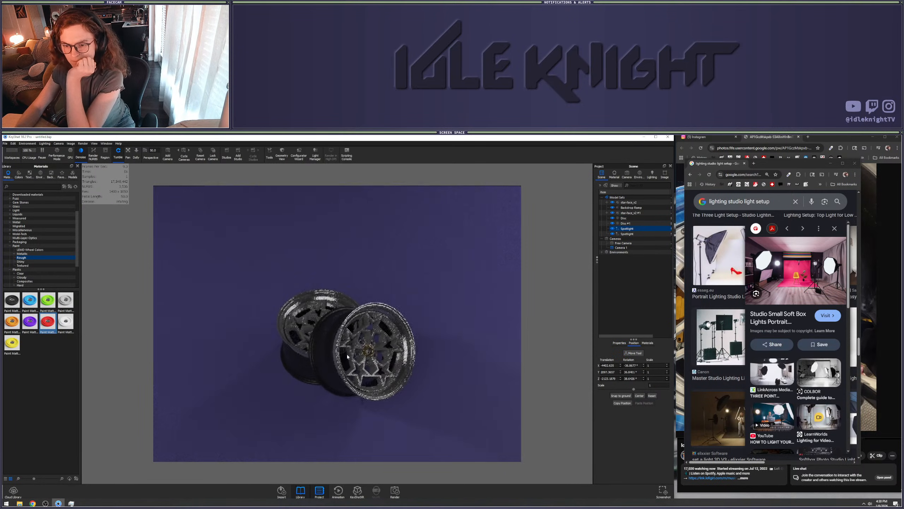
pyautogui.scroll(-5, 347, 354)
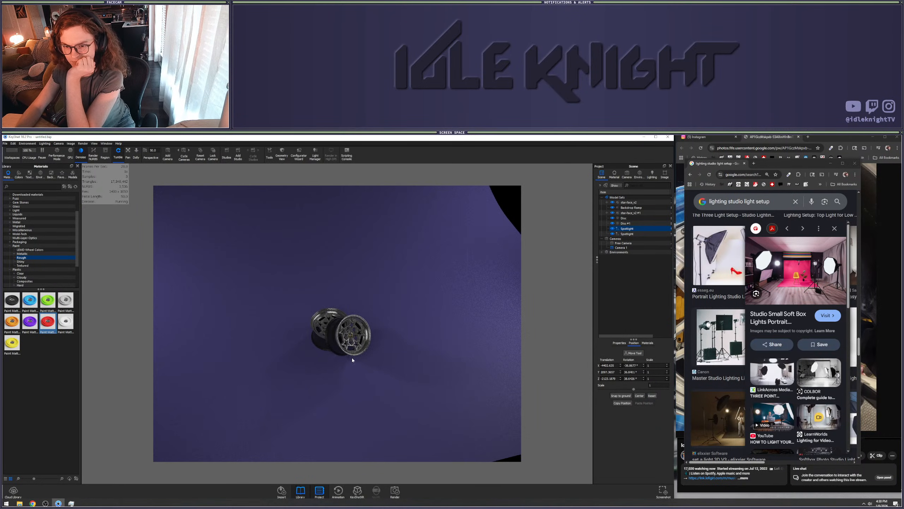
pyautogui.scroll(-5, 353, 359)
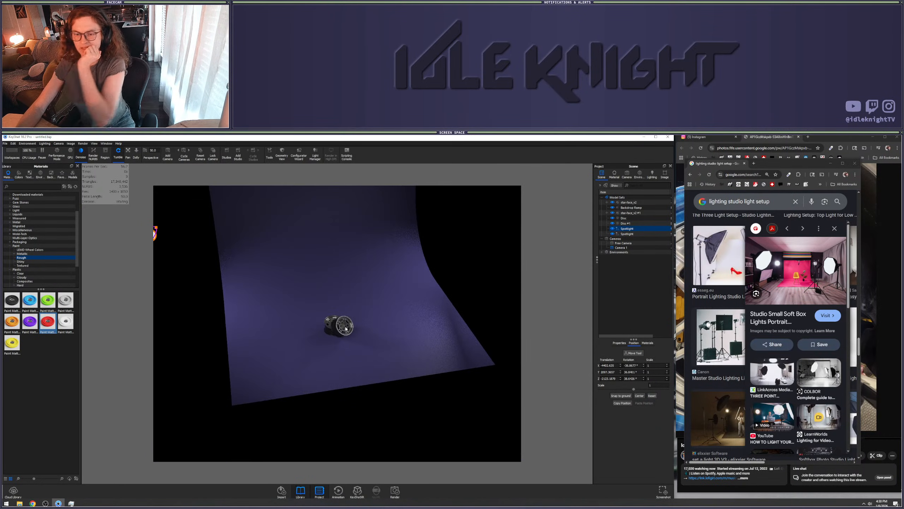
pyautogui.click(639, 311)
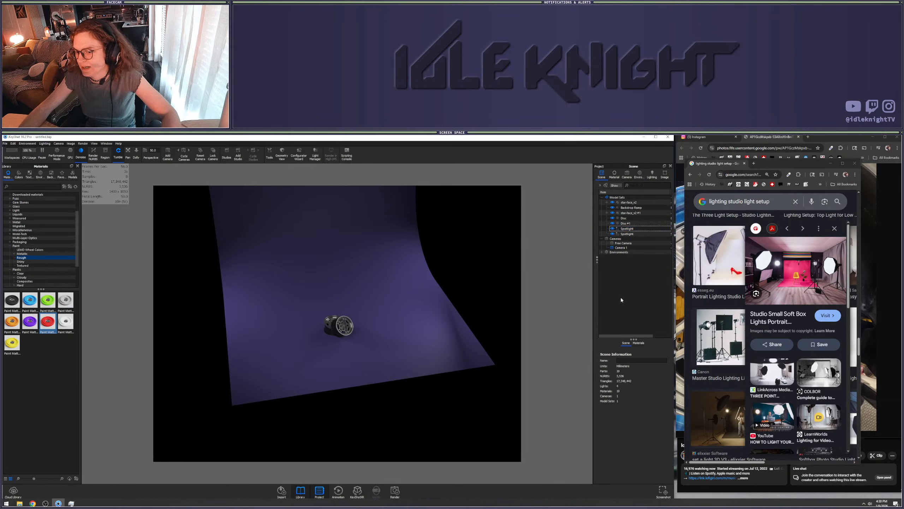
# Add a point light, raise it about 1110 mm above the floor, move it in front of the wheels and rotate it about X
pyautogui.click(13, 143)
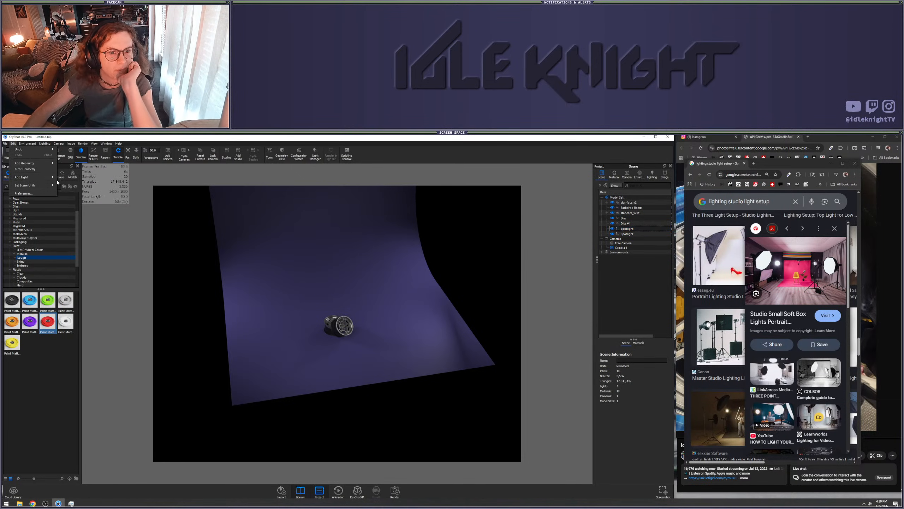
pyautogui.moveTo(56, 177)
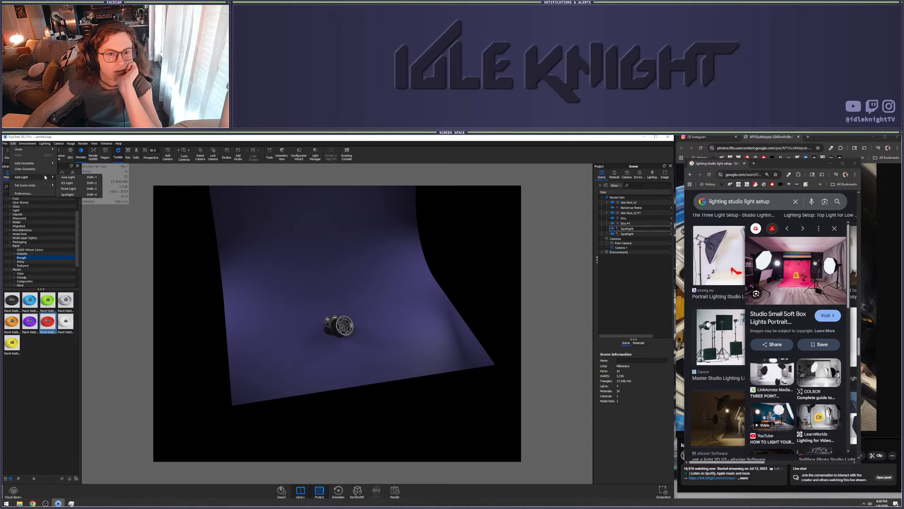
pyautogui.click(70, 188)
pyautogui.moveTo(338, 313); pyautogui.dragTo(350, 297)
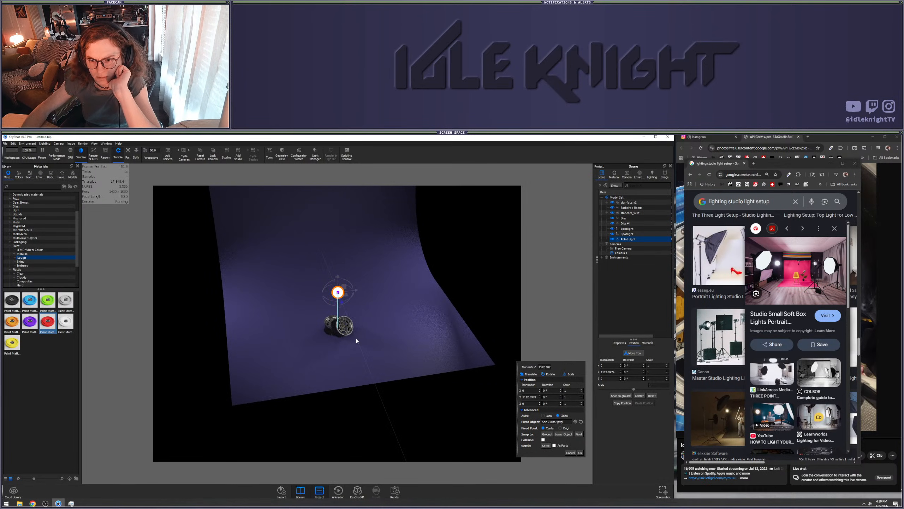
pyautogui.moveTo(356, 341); pyautogui.dragTo(488, 347)
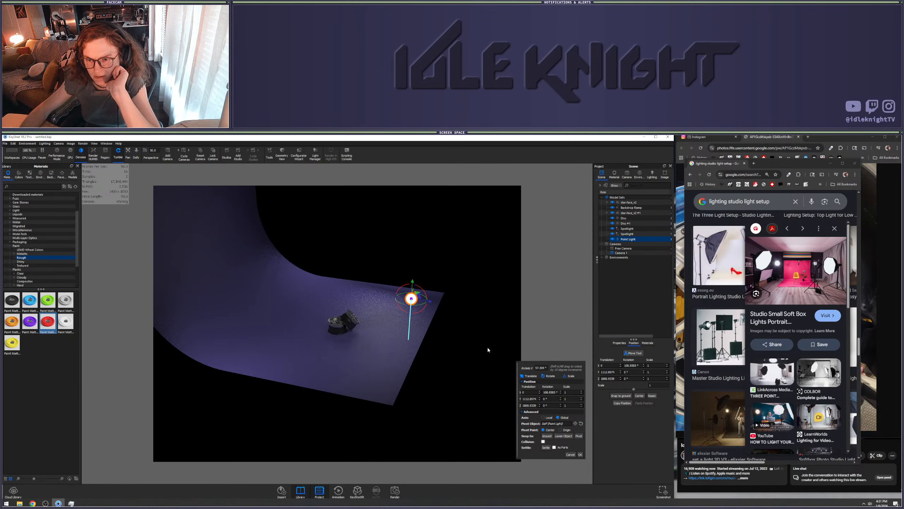
pyautogui.click(579, 455)
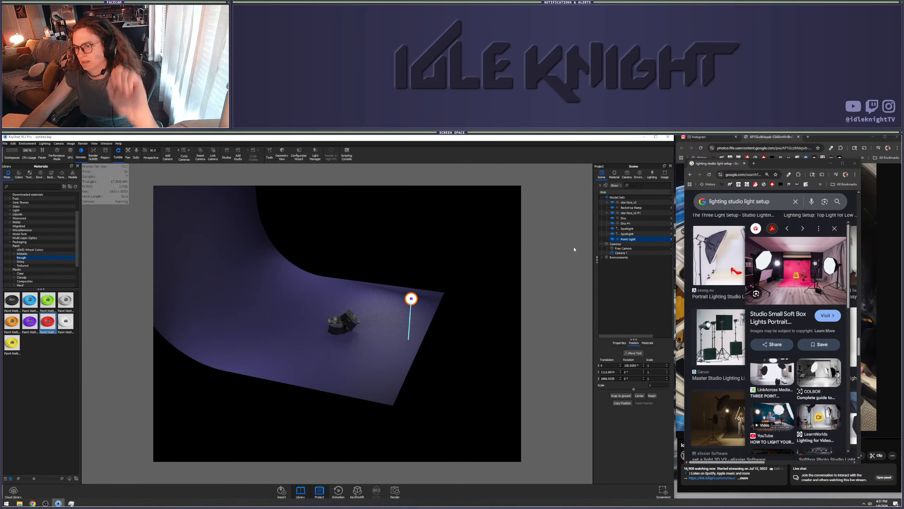
# Delete the point light from the scene
pyautogui.click(619, 239)
pyautogui.press('Delete')
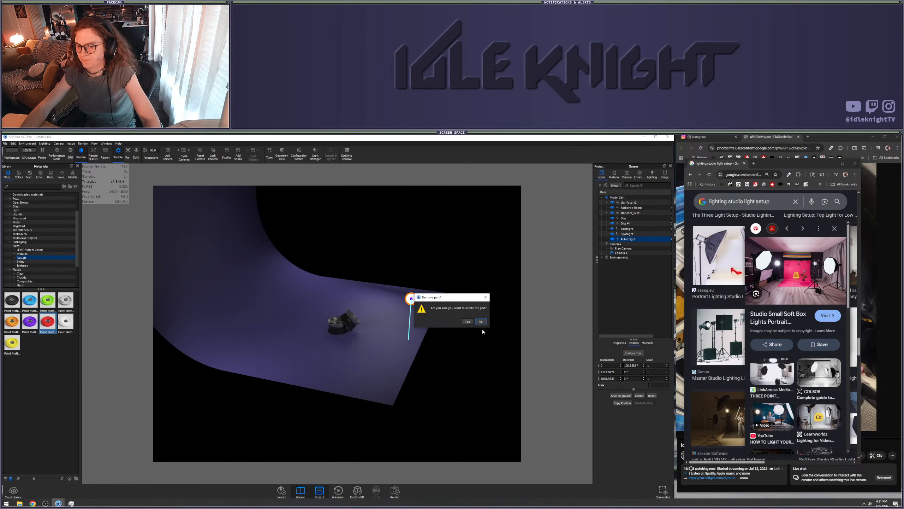
pyautogui.click(468, 323)
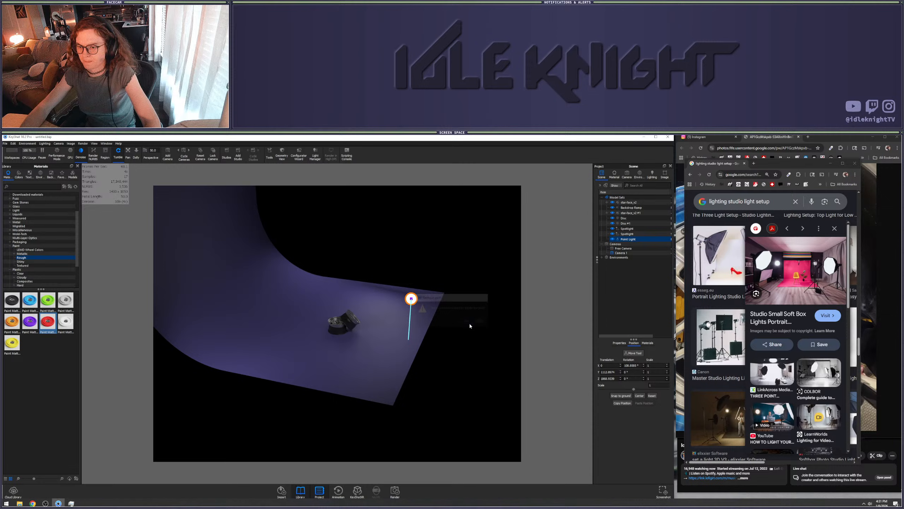
# Add a third spotlight and place it about 1170 mm above the floor in front of the ramp, aimed toward the wheels
pyautogui.click(12, 143)
pyautogui.moveTo(27, 180)
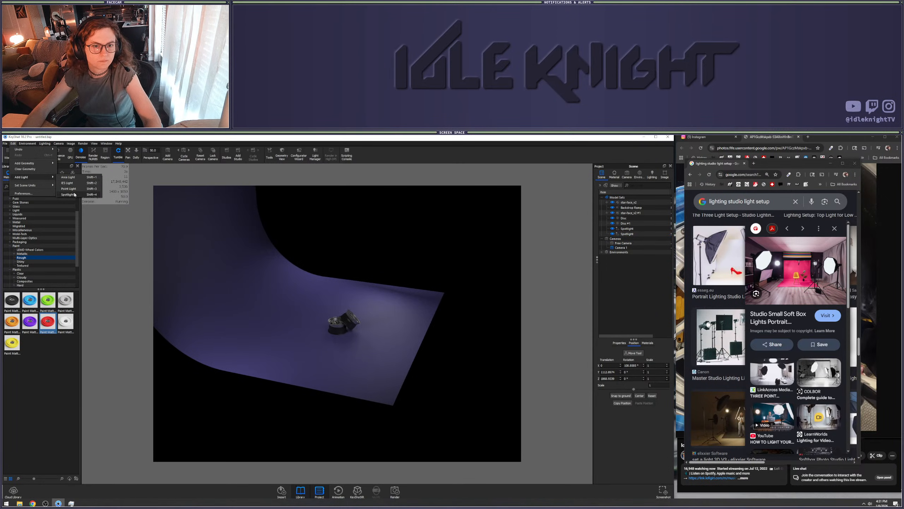
pyautogui.click(75, 181)
pyautogui.moveTo(353, 329); pyautogui.dragTo(356, 439)
pyautogui.moveTo(424, 430); pyautogui.dragTo(460, 345)
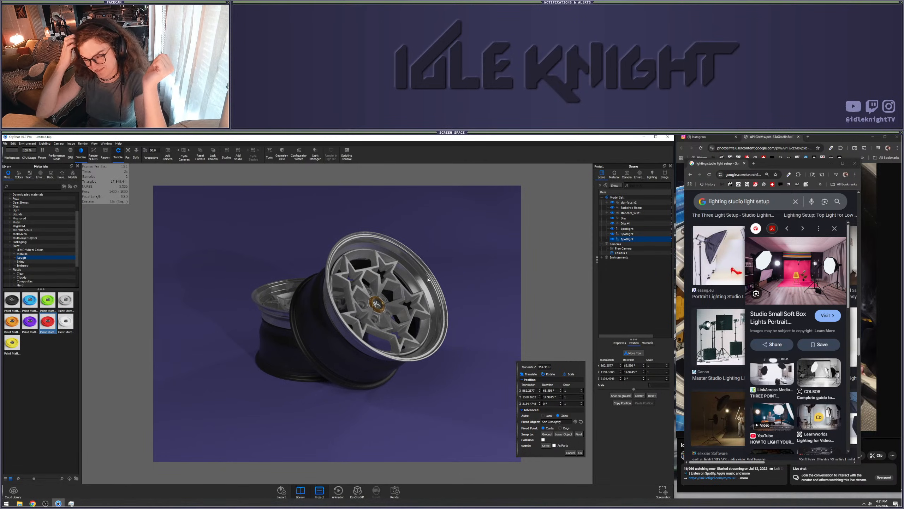
pyautogui.scroll(-10, 408, 327)
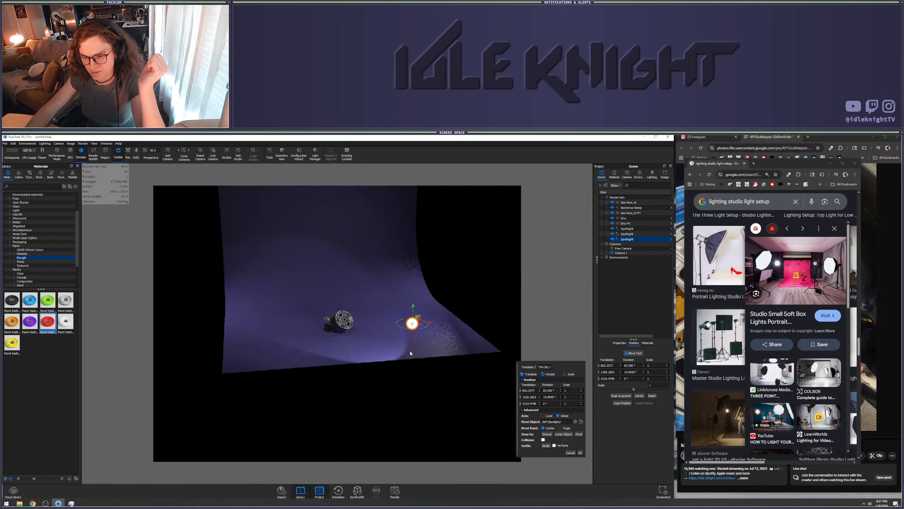
pyautogui.click(581, 452)
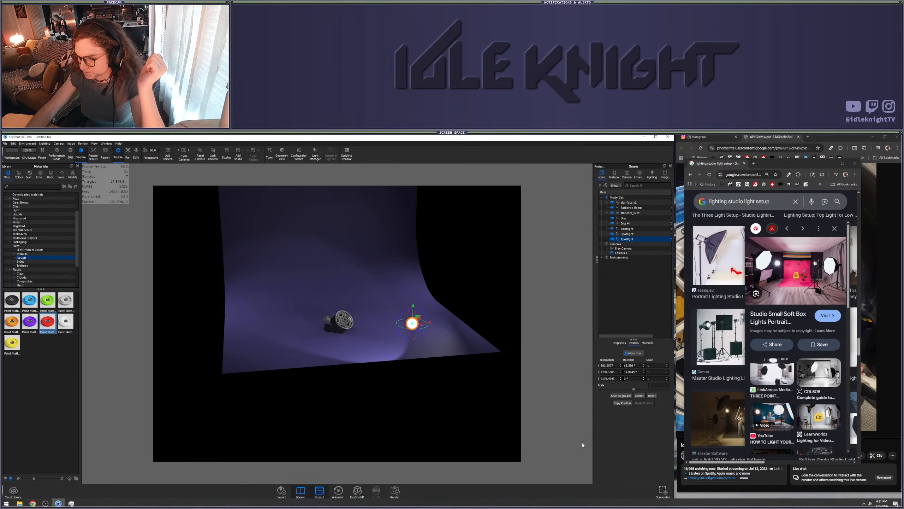
# Widen the new spotlight's beam angle to just over 100° and raise its power
pyautogui.doubleClick(627, 239)
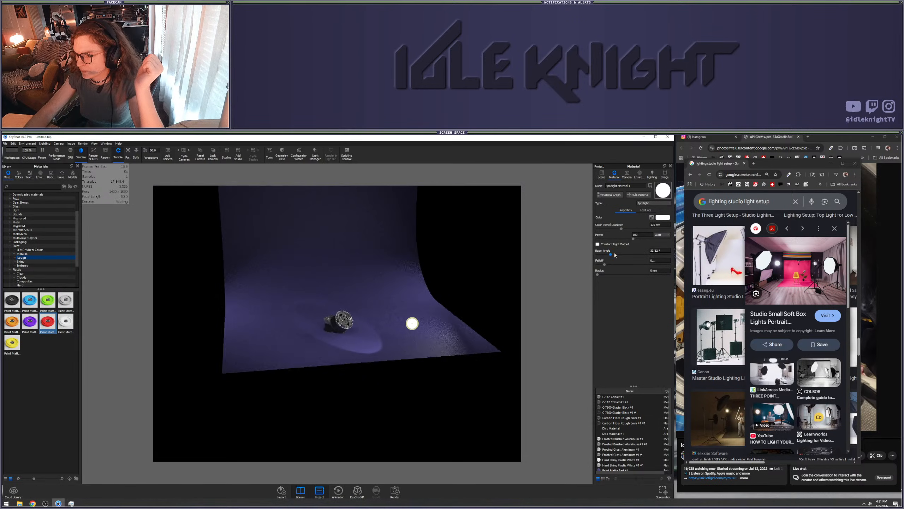
pyautogui.moveTo(621, 255); pyautogui.dragTo(651, 255)
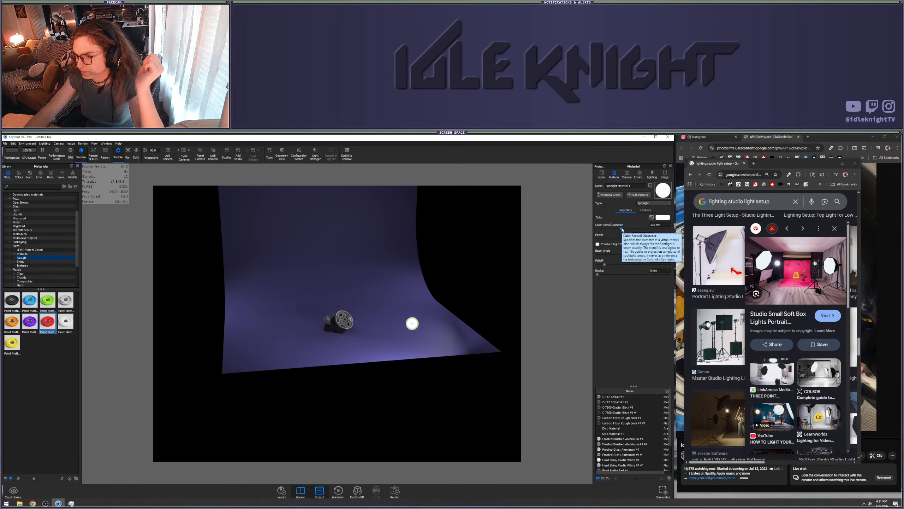
pyautogui.moveTo(635, 238); pyautogui.dragTo(651, 238)
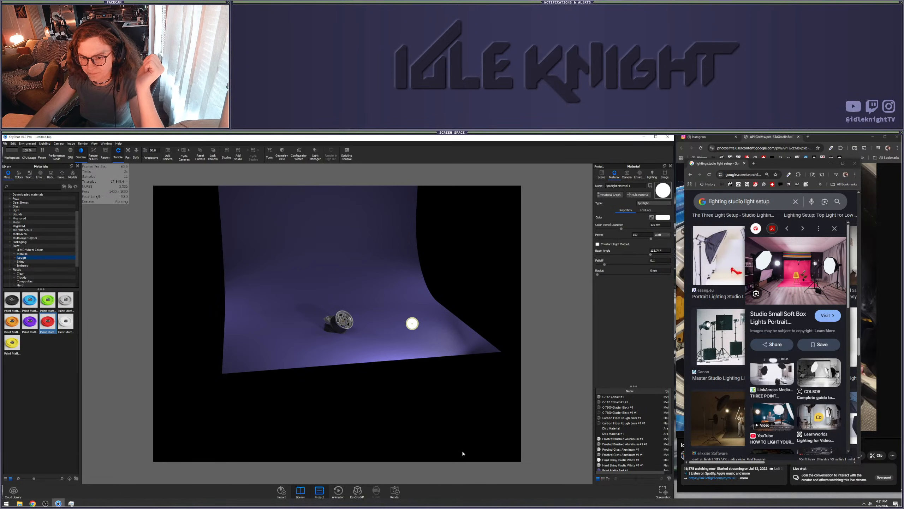
# Examine how the new spotlight lights the rims, star faces and backdrop from close up and slightly different angles
pyautogui.scroll(15, 394, 324)
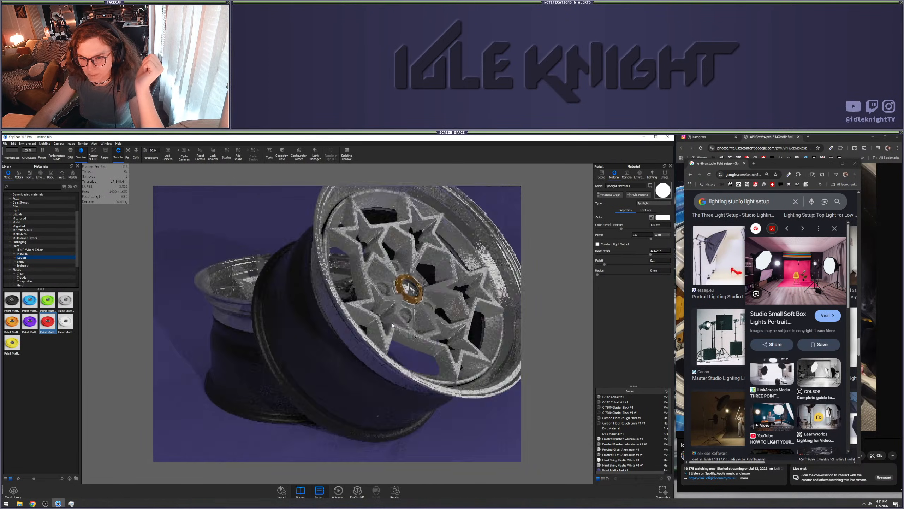
pyautogui.scroll(-15, 394, 324)
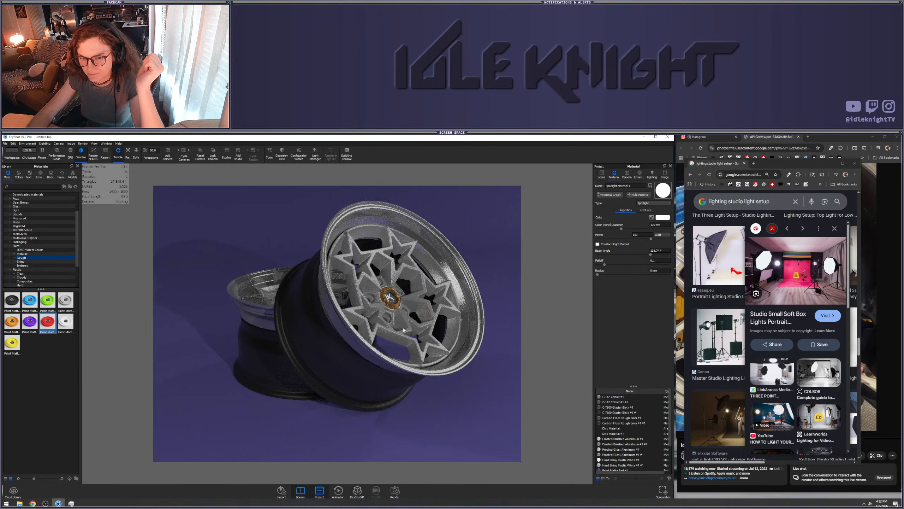
pyautogui.scroll(-2, 399, 340)
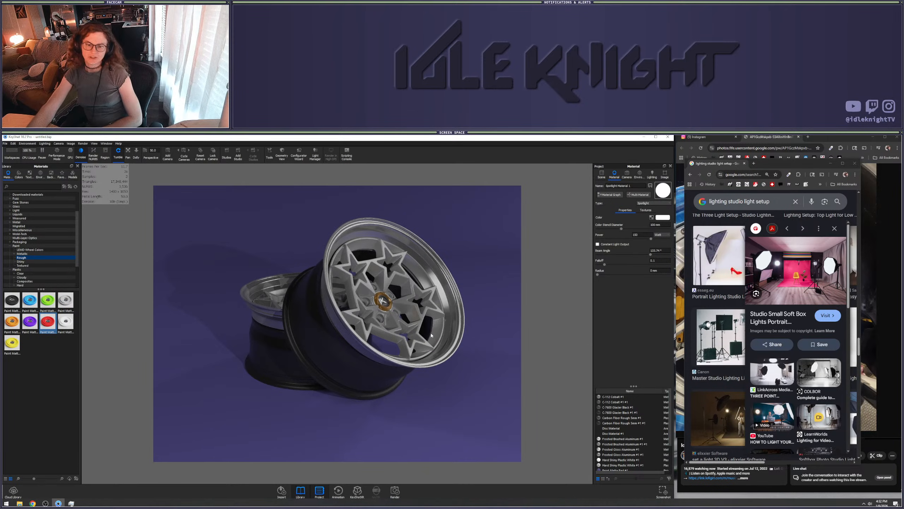
pyautogui.moveTo(432, 328)
pyautogui.mouseDown(button='middle')
pyautogui.moveTo(433, 376)
pyautogui.moveTo(435, 345)
pyautogui.mouseUp(button='middle')
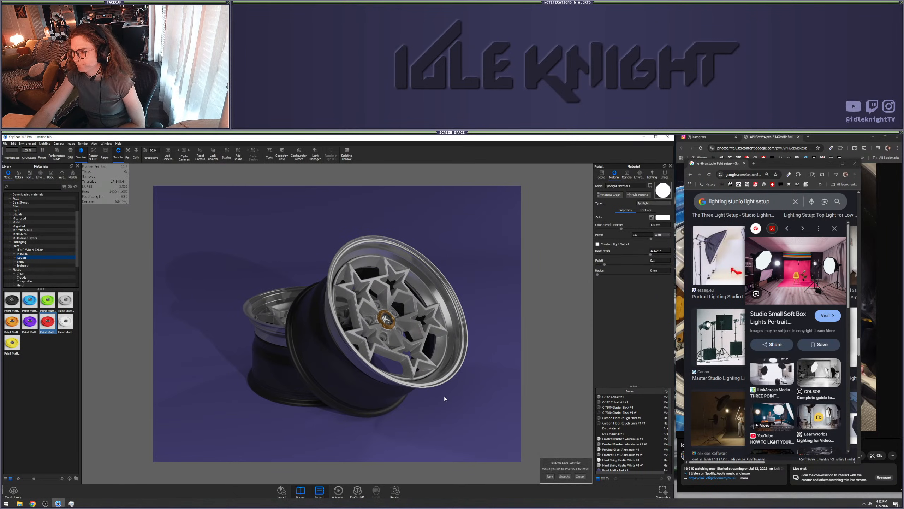
pyautogui.moveTo(454, 388); pyautogui.dragTo(423, 381)
pyautogui.scroll(2, 424, 380)
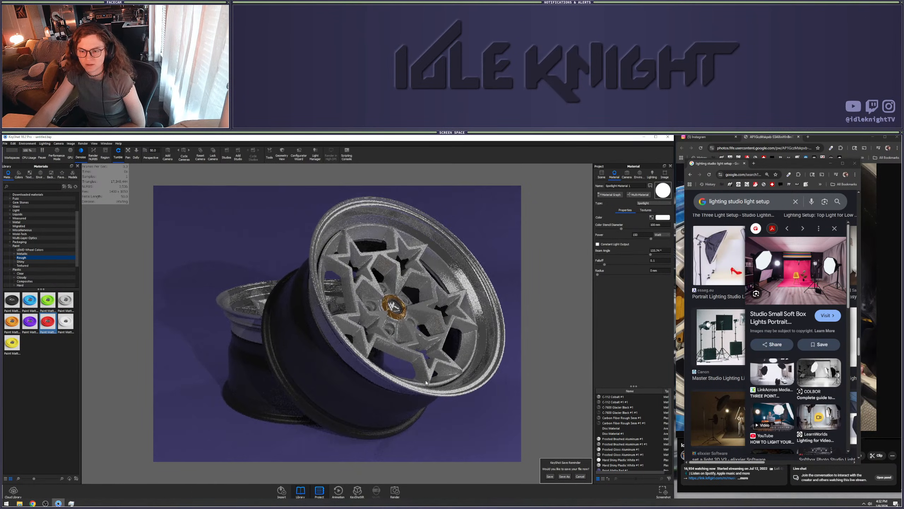
pyautogui.scroll(-1, 426, 381)
pyautogui.scroll(2, 426, 381)
pyautogui.moveTo(424, 383); pyautogui.dragTo(402, 395, button='middle')
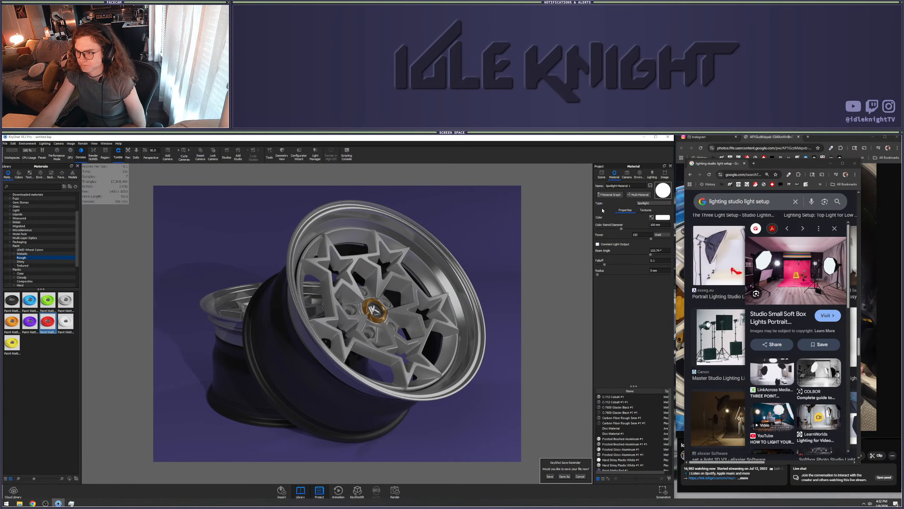
# Raise the light power of both disc area lights
pyautogui.click(601, 173)
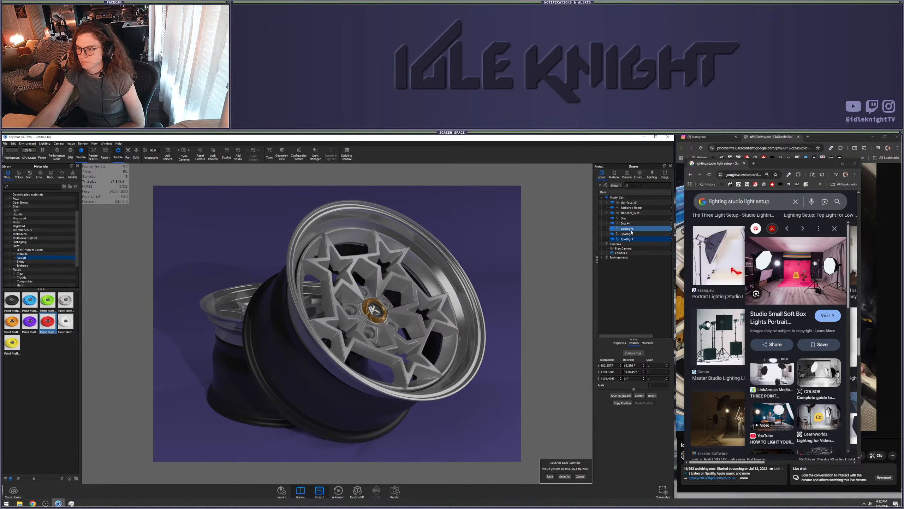
pyautogui.click(629, 223)
pyautogui.doubleClick(629, 223)
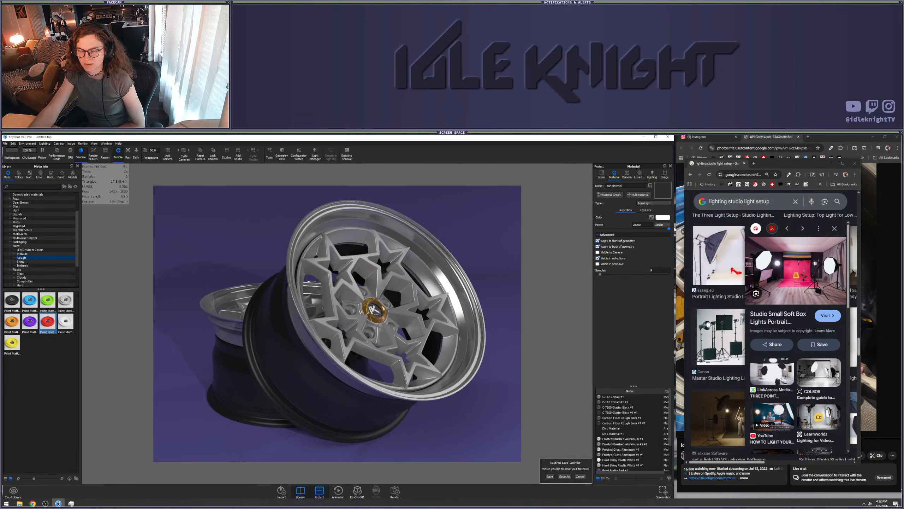
pyautogui.click(601, 175)
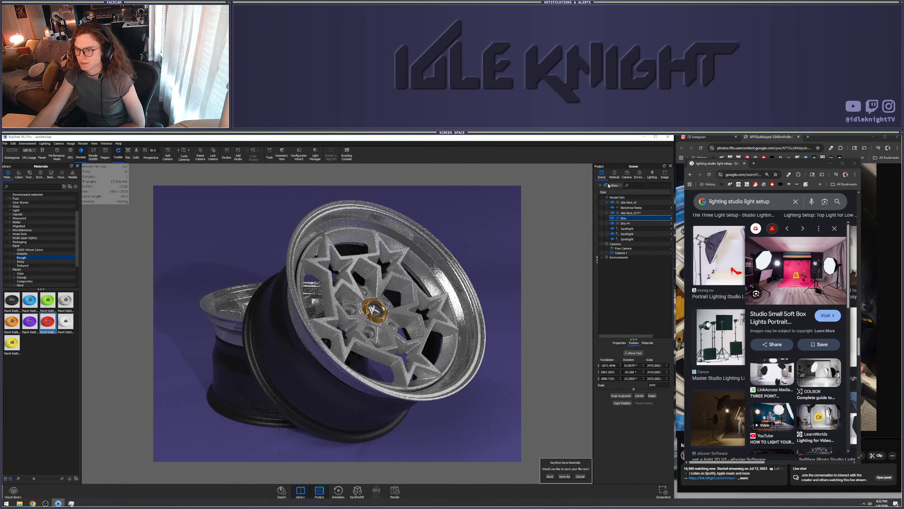
pyautogui.click(624, 224)
pyautogui.doubleClick(624, 223)
pyautogui.moveTo(634, 229); pyautogui.dragTo(689, 233)
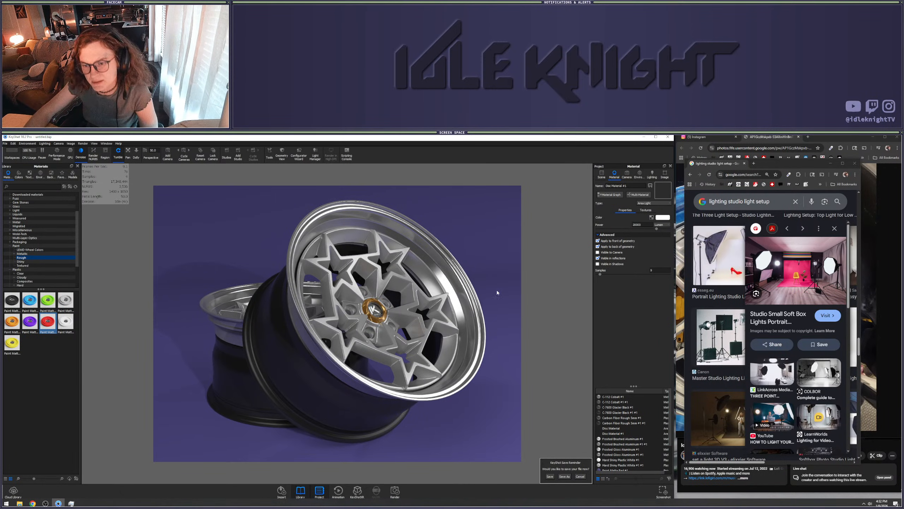
# Make Camera 1 the active camera and frame the two wheels closely from a slightly lower angle
pyautogui.scroll(-5, 474, 302)
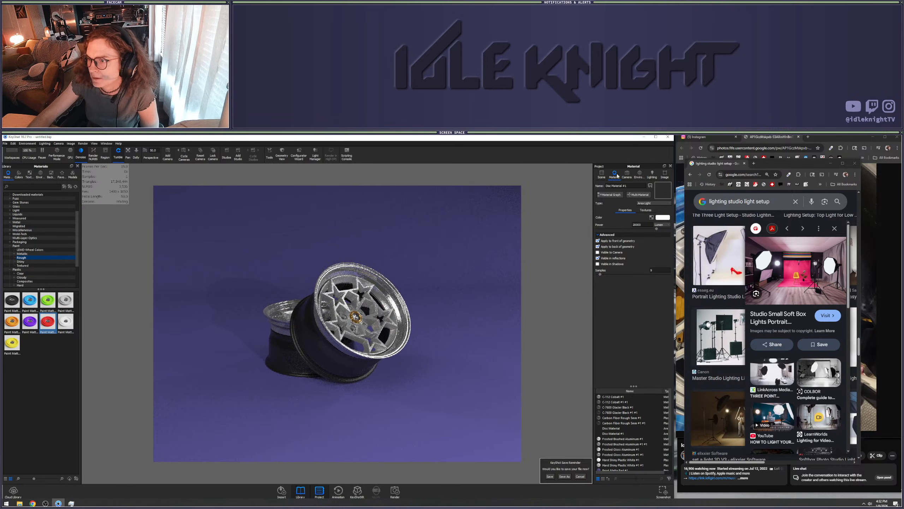
pyautogui.click(626, 175)
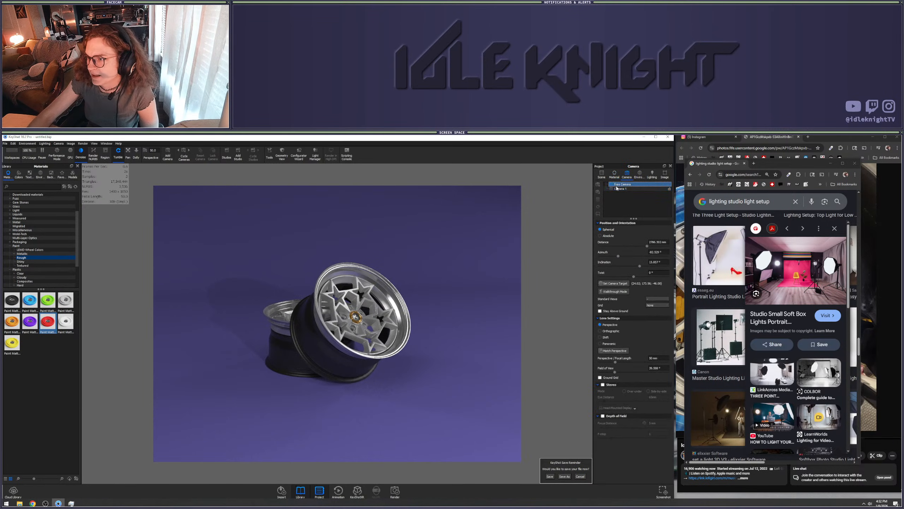
pyautogui.scroll(5, 578, 244)
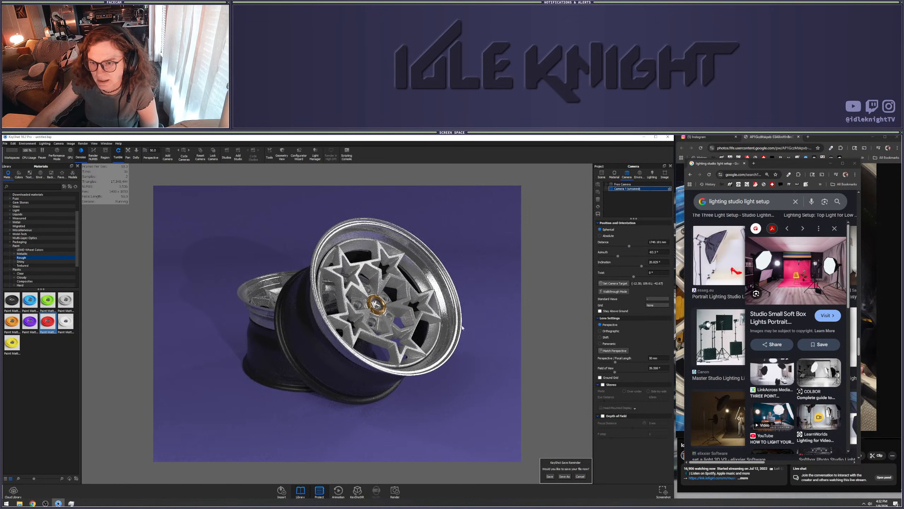
pyautogui.scroll(2, 485, 313)
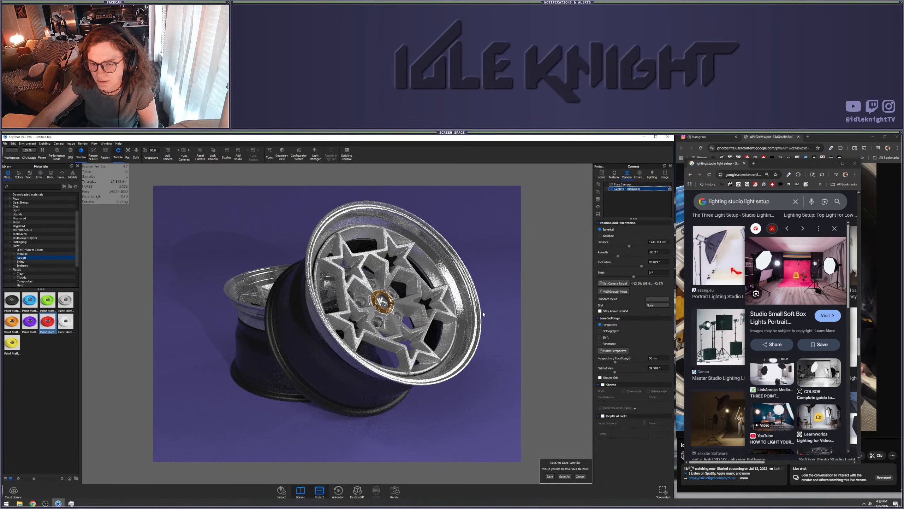
pyautogui.moveTo(479, 323); pyautogui.dragTo(465, 338)
pyautogui.scroll(2, 463, 327)
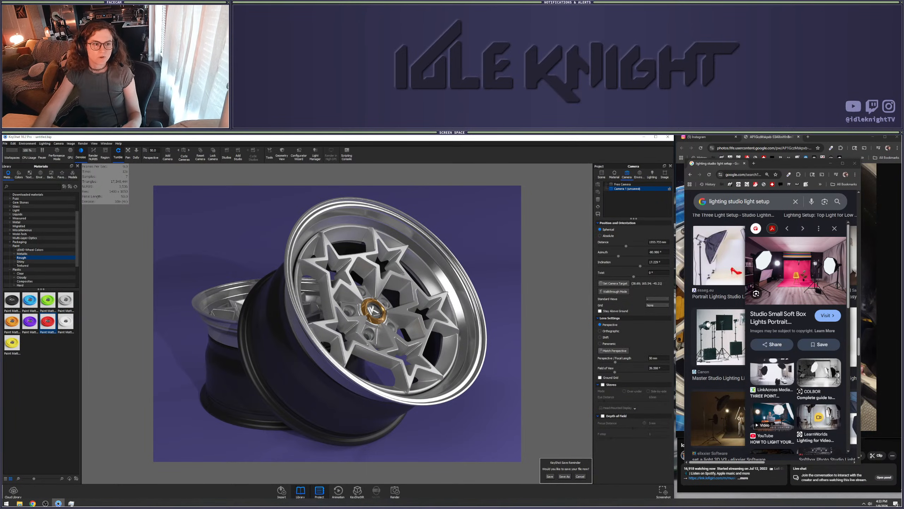
# Set Camera 1's perspective focal length to 105 mm
pyautogui.hotkey('alt', 'Tab')
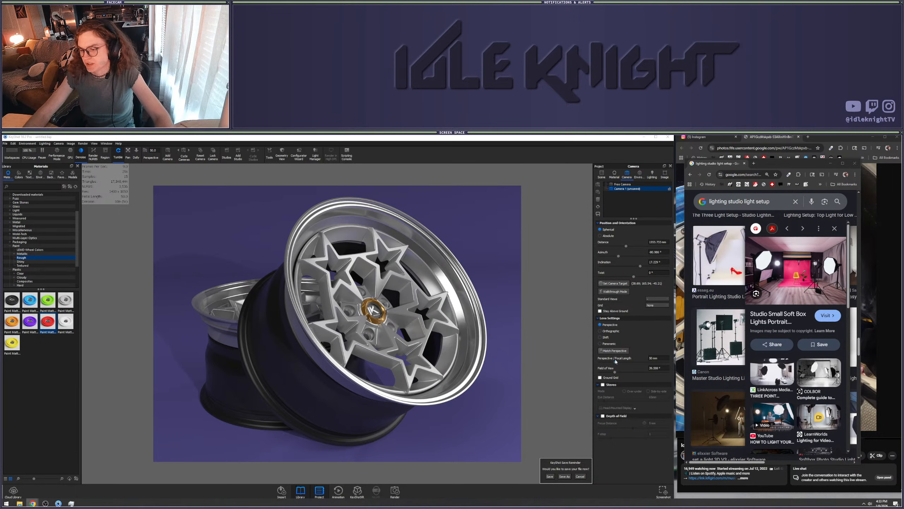
pyautogui.click(658, 358)
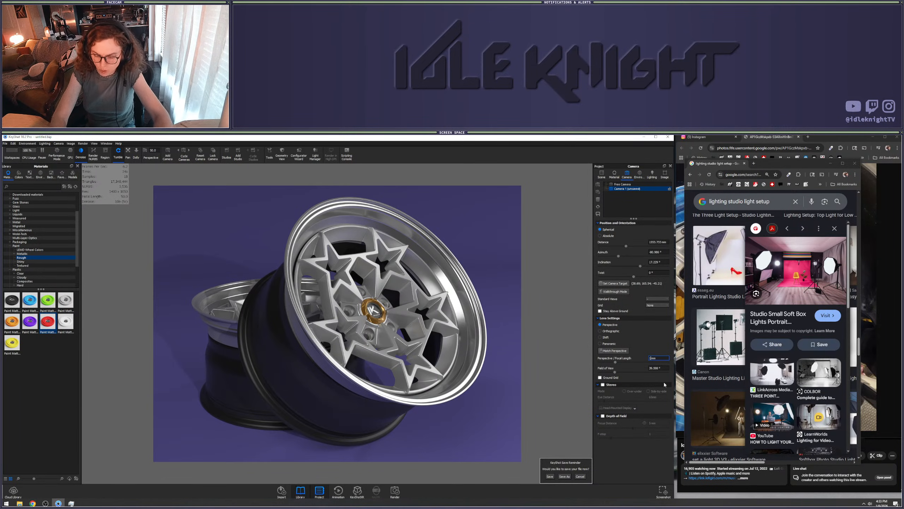
pyautogui.write('105')
pyautogui.press('Return')
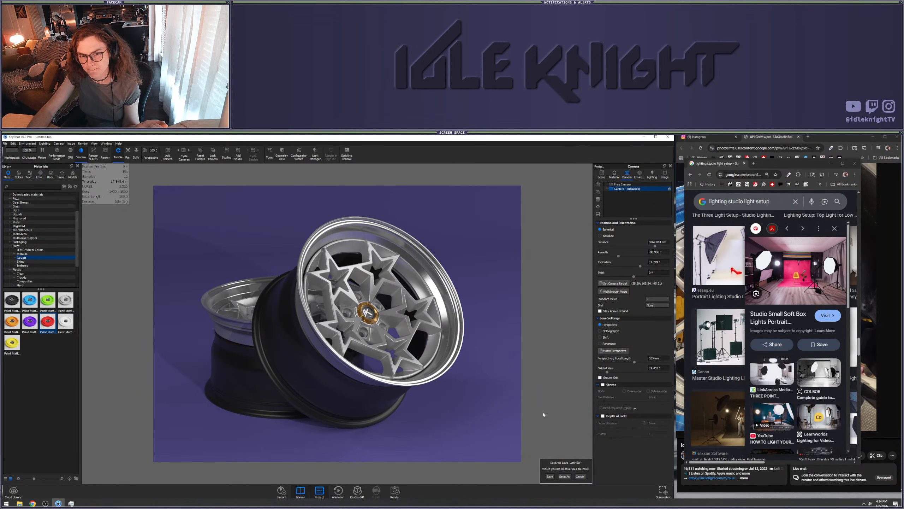
# Enable depth of field focused on the front wheel's centre cap with an F-stop of 3, and save Camera 1
pyautogui.click(628, 414)
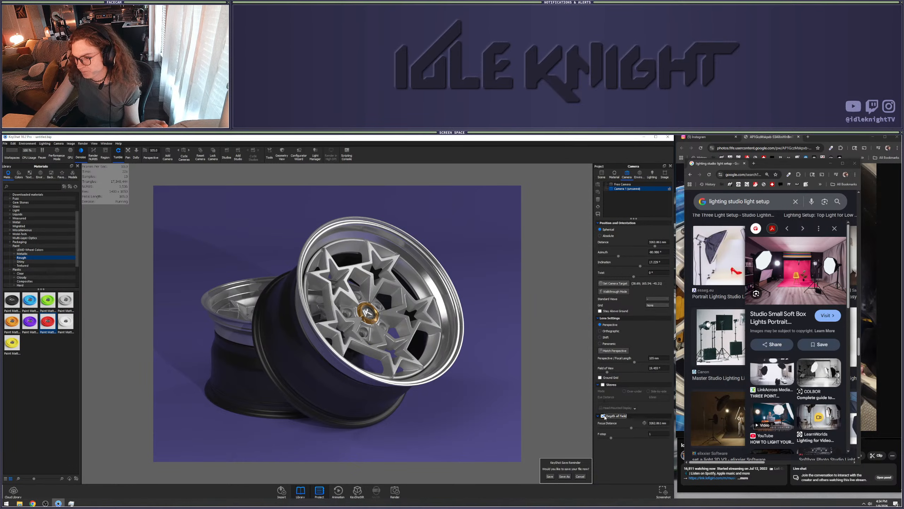
pyautogui.click(369, 312)
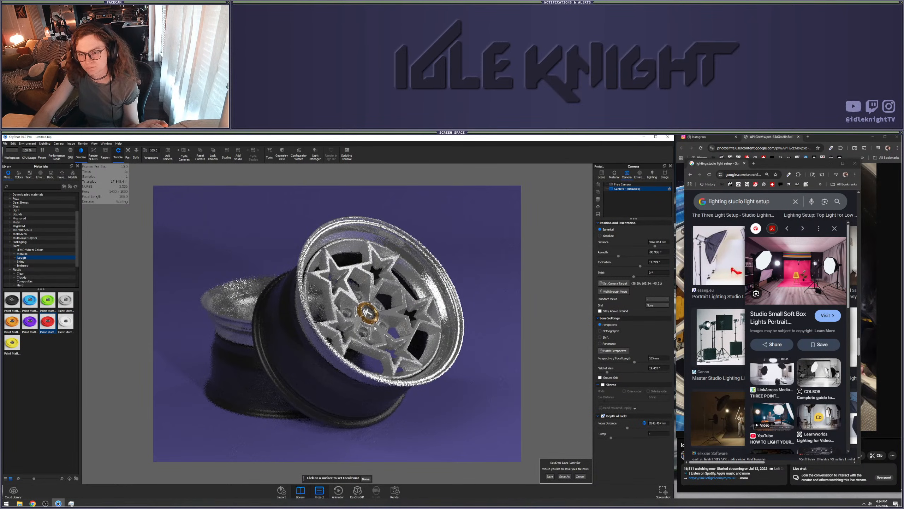
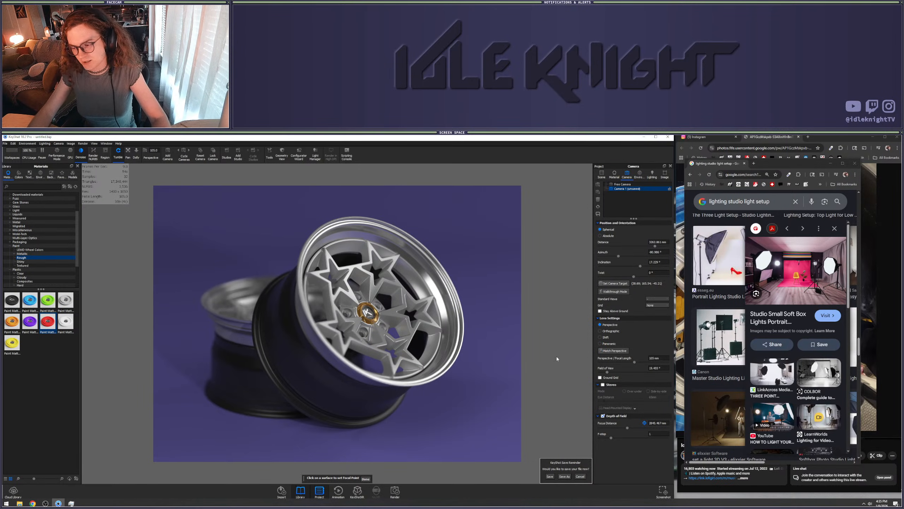
pyautogui.click(653, 434)
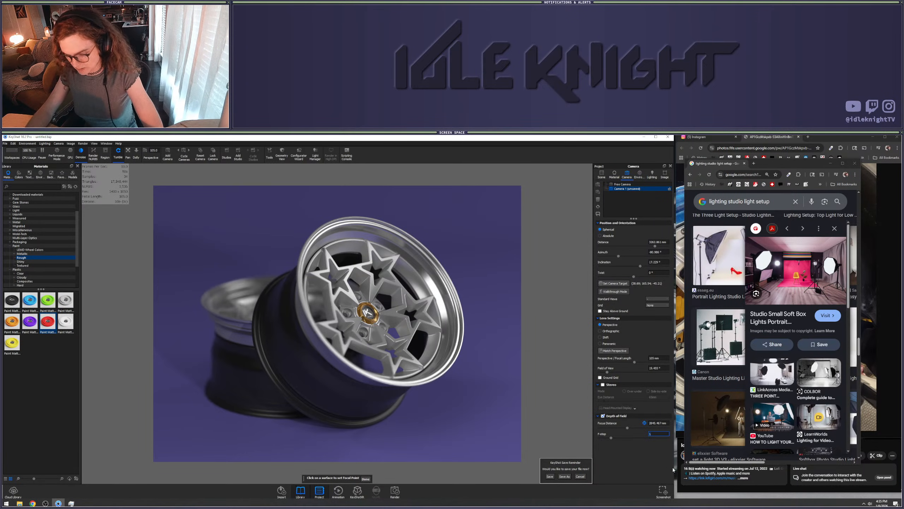
pyautogui.write('3')
pyautogui.press('Return')
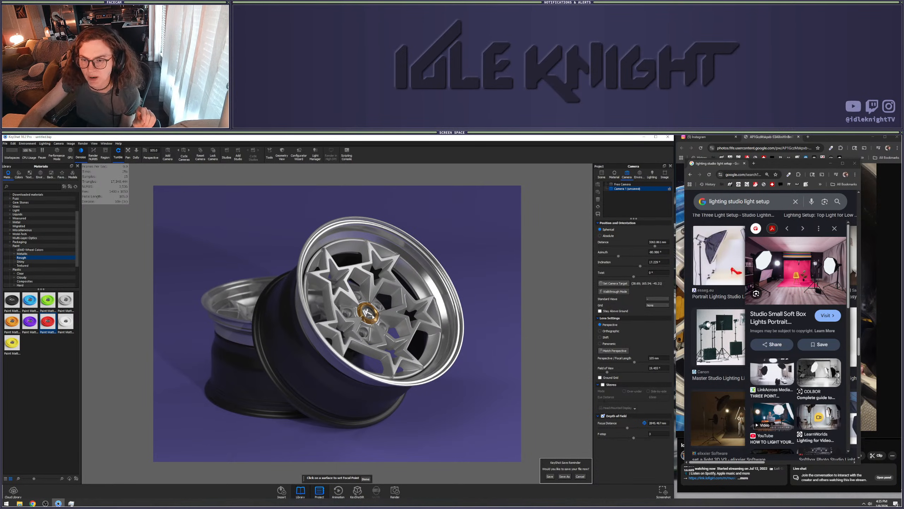
pyautogui.click(366, 479)
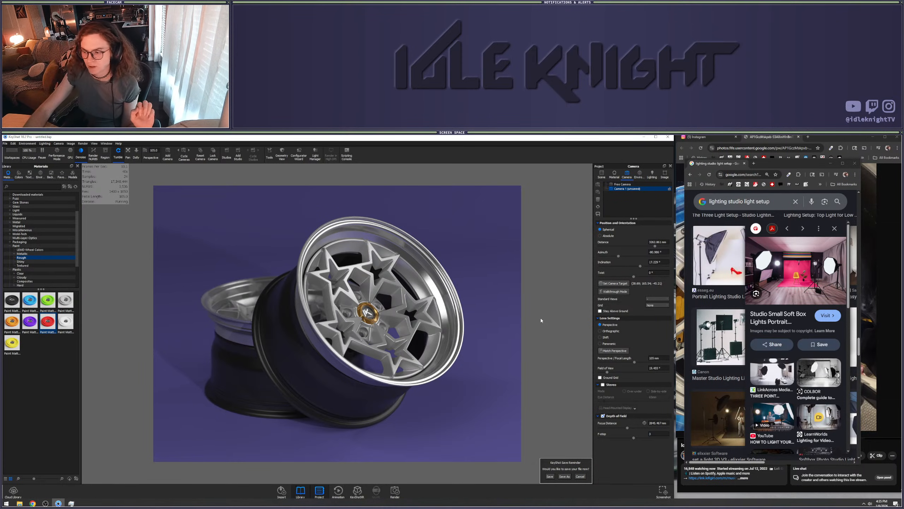
pyautogui.click(598, 214)
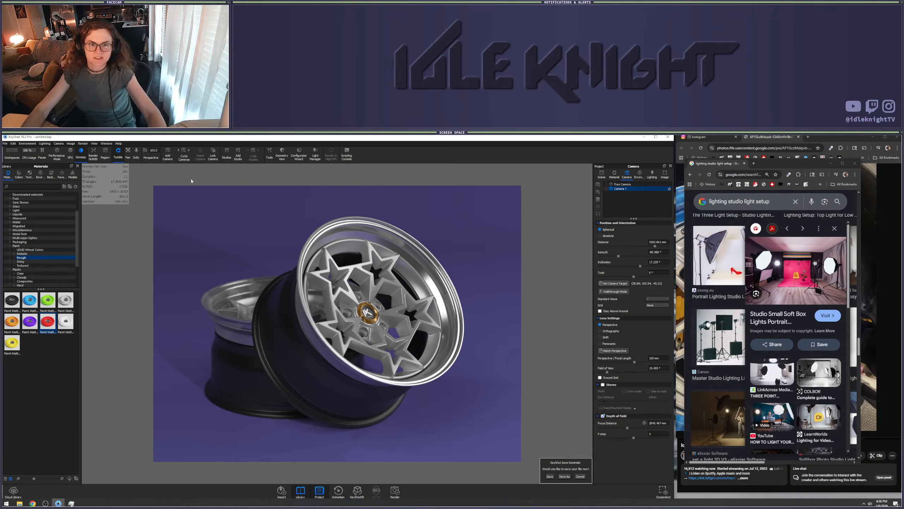
# Turn off depth of field for a wider, slightly higher view of the wheels
pyautogui.scroll(-6, 394, 263)
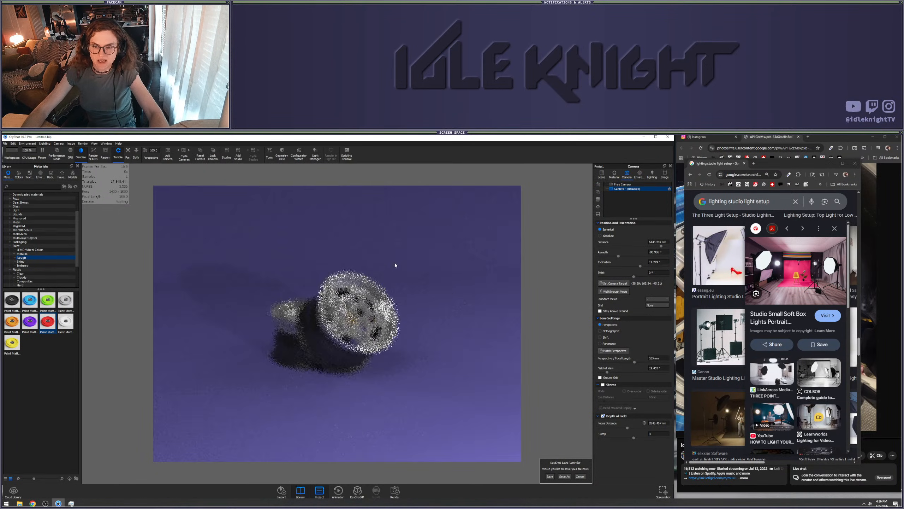
pyautogui.moveTo(394, 262); pyautogui.dragTo(403, 277)
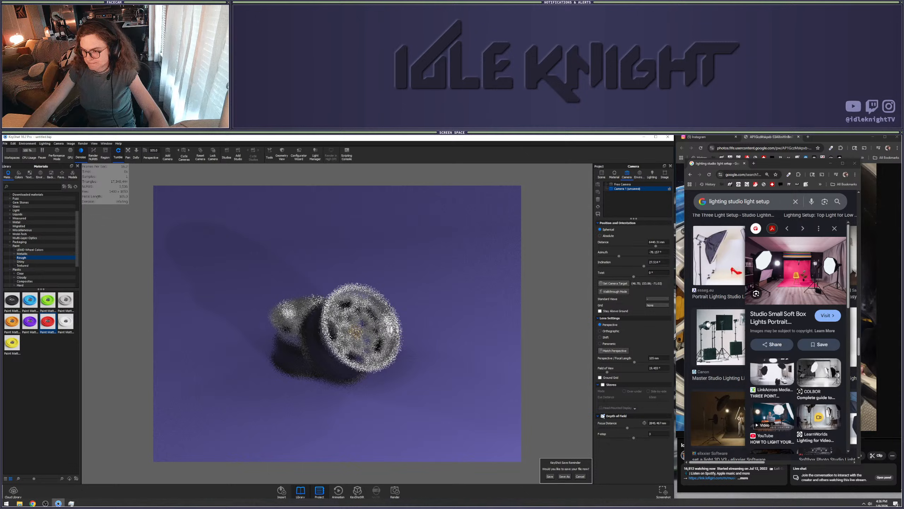
pyautogui.click(603, 416)
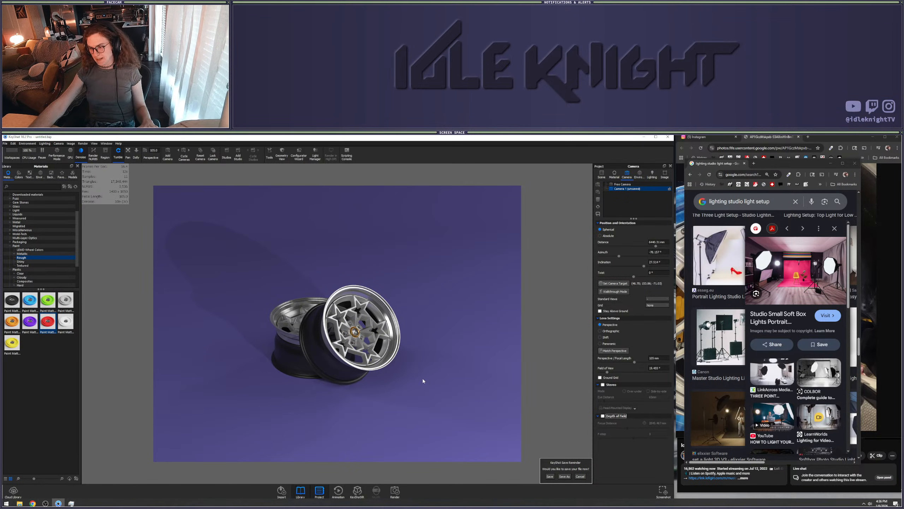
# Examine the studio light setup reference images in the browser, including the enlarged set.a.light 3D photo and the COLBOR studio light
pyautogui.click(734, 420)
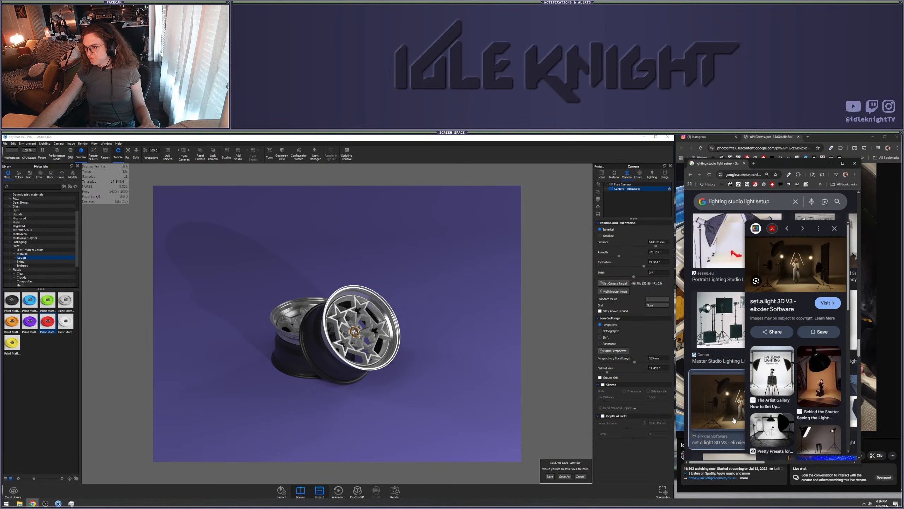
pyautogui.rightClick(775, 273)
pyautogui.click(806, 344)
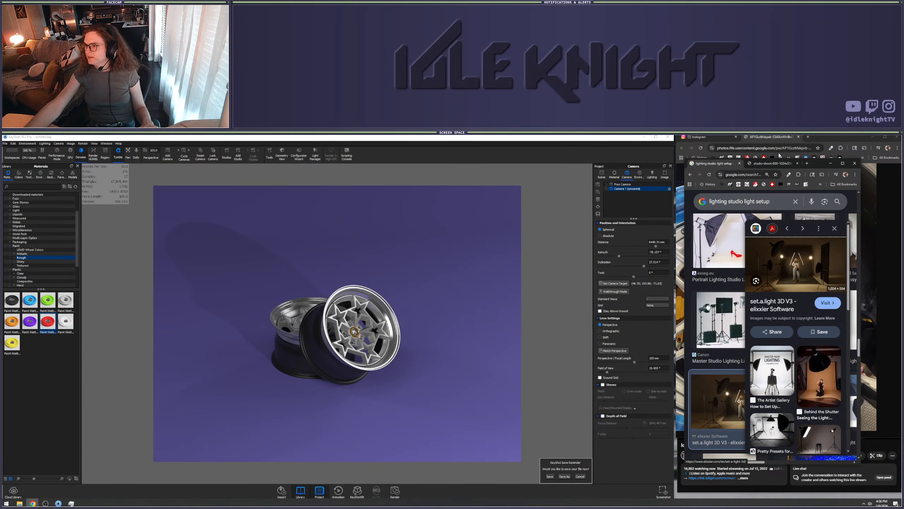
pyautogui.click(773, 164)
pyautogui.click(788, 351)
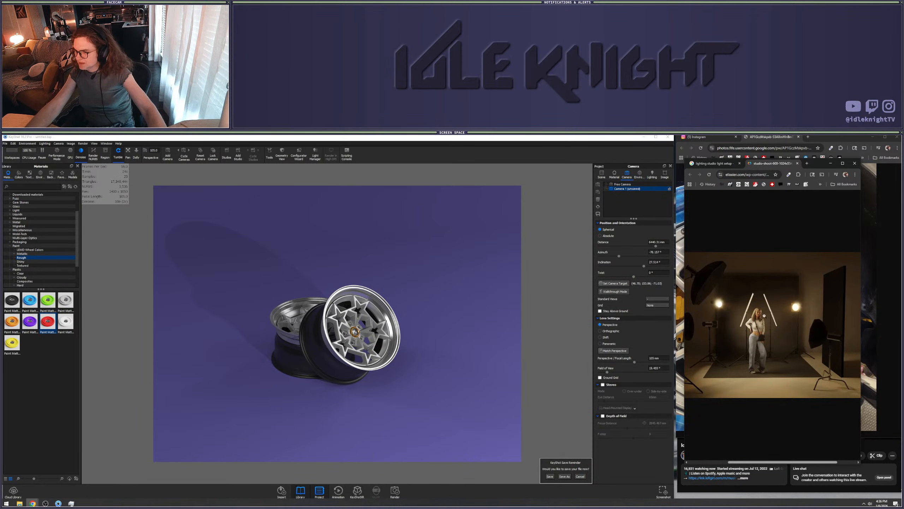
pyautogui.click(792, 322)
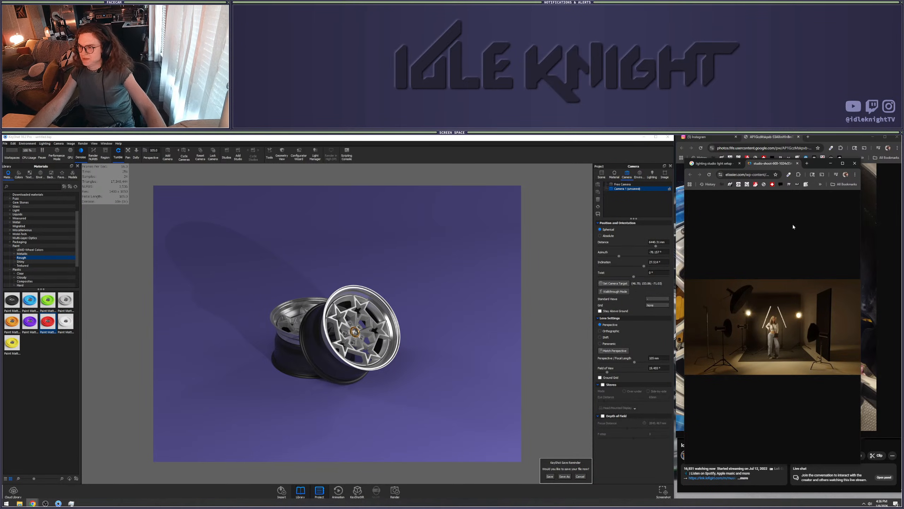
pyautogui.click(797, 163)
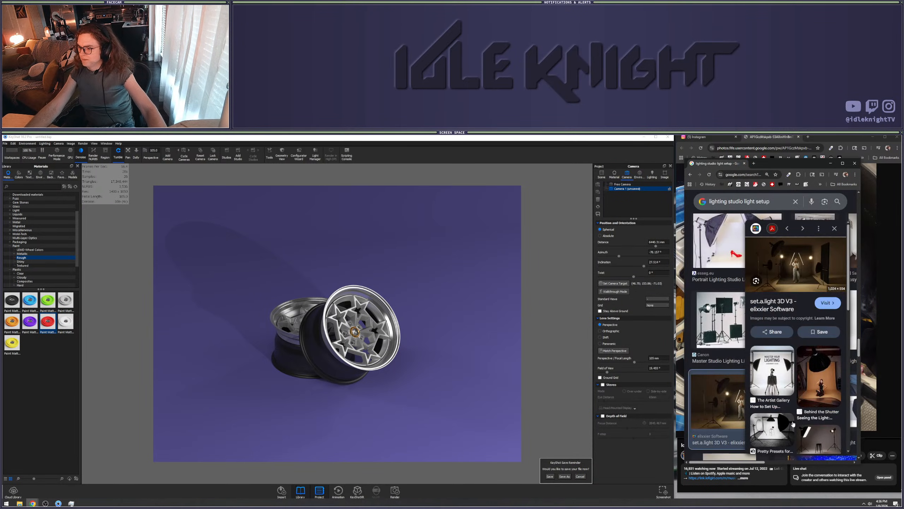
pyautogui.scroll(-4, 817, 409)
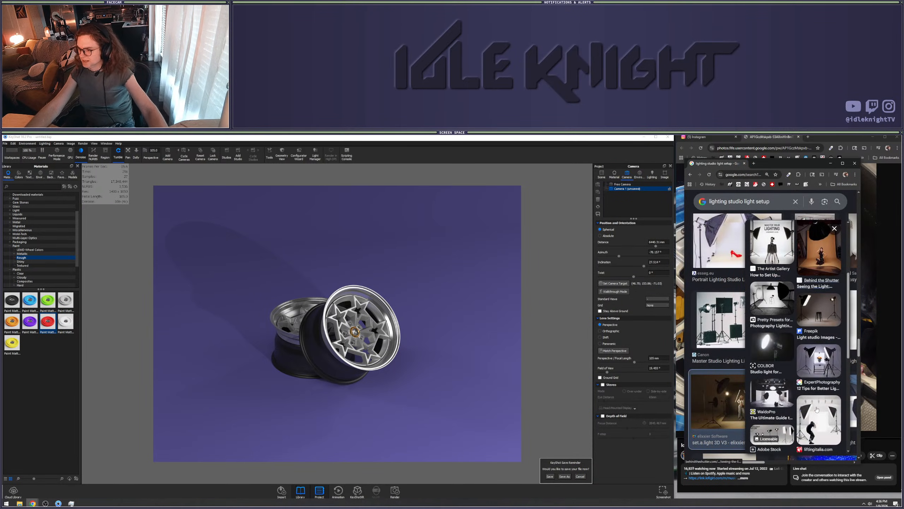
pyautogui.click(780, 349)
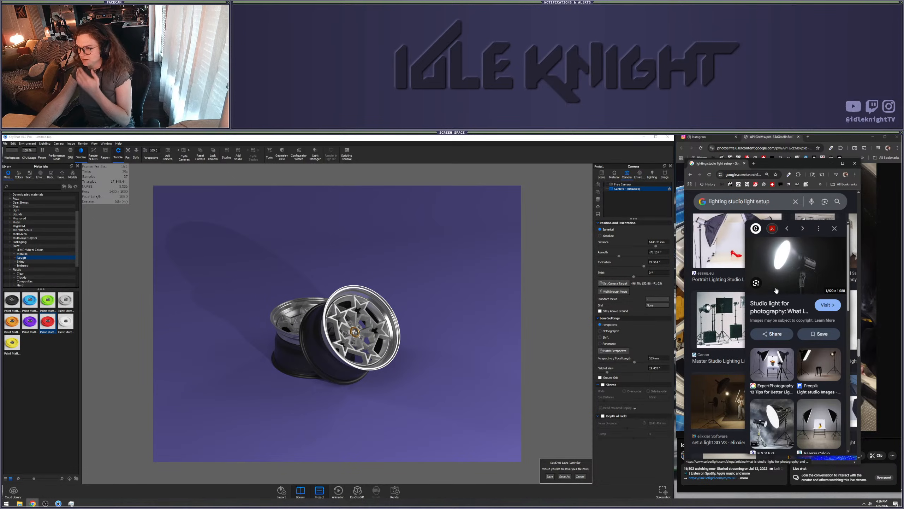
pyautogui.click(834, 229)
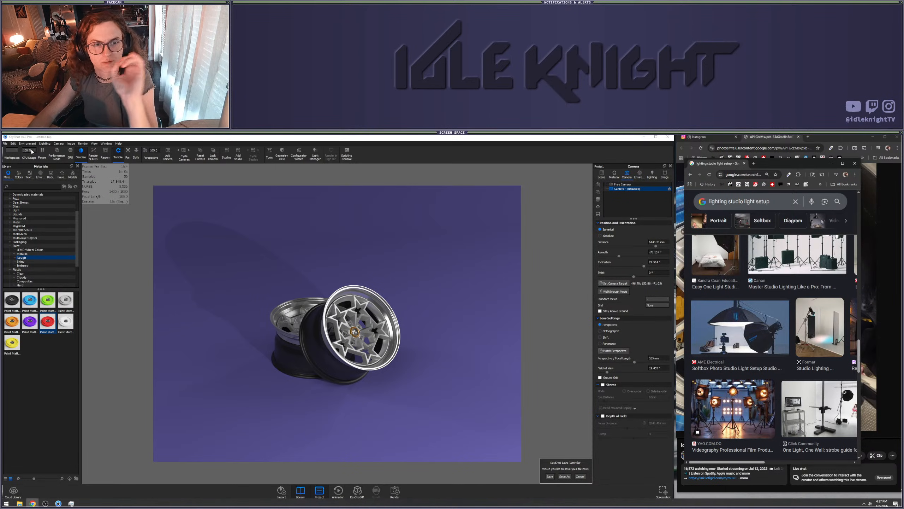
# Find the Scattering Medium materials, and add a cylinder scaled up uniformly until it encloses the wheels and camera
pyautogui.scroll(-3, 37, 265)
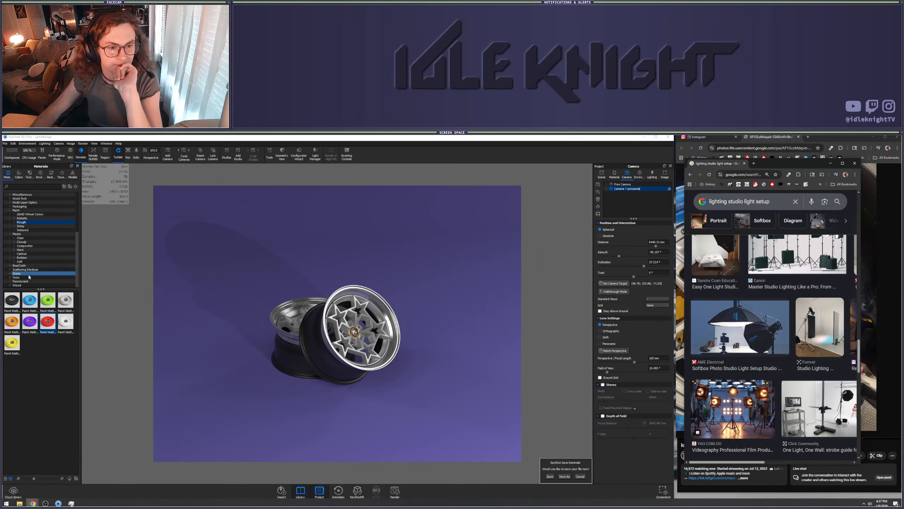
pyautogui.click(25, 270)
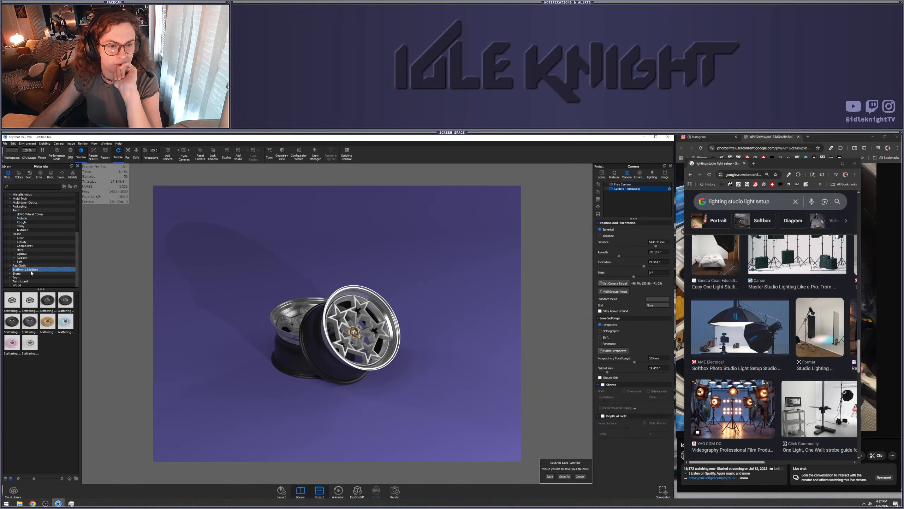
pyautogui.click(13, 143)
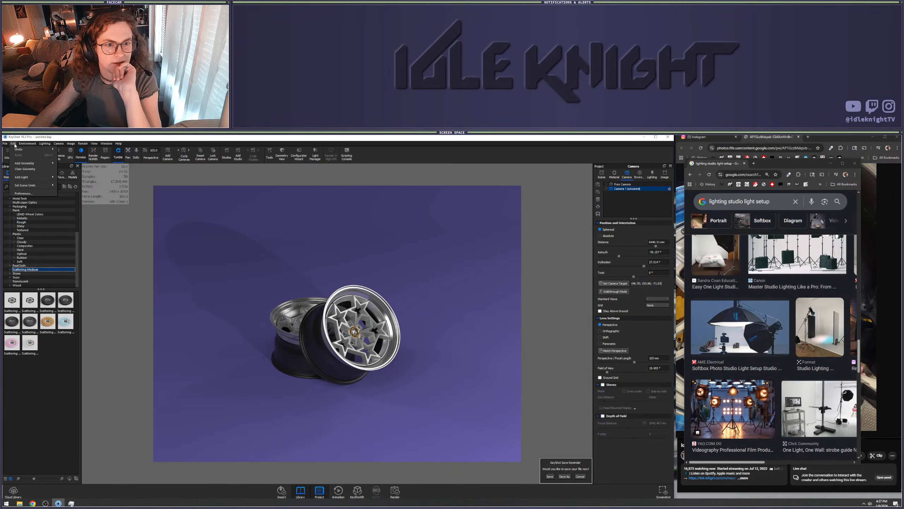
pyautogui.moveTo(22, 163)
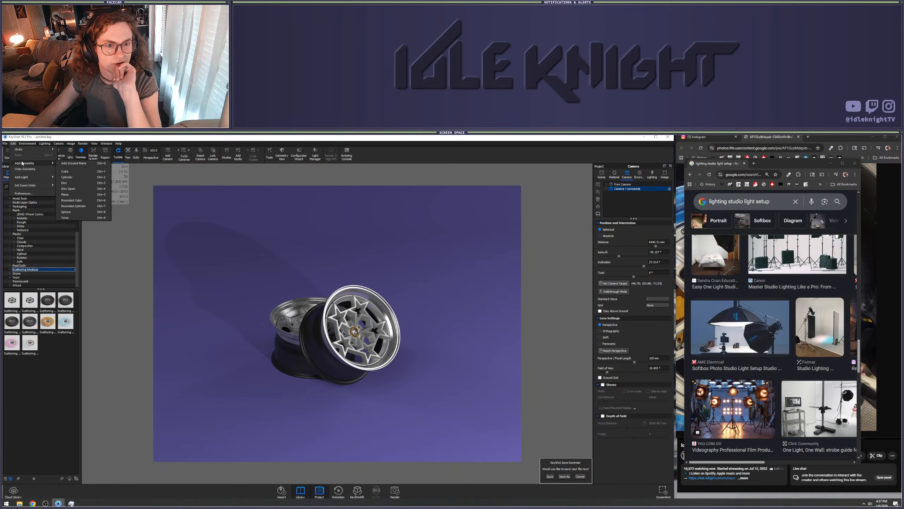
pyautogui.click(80, 179)
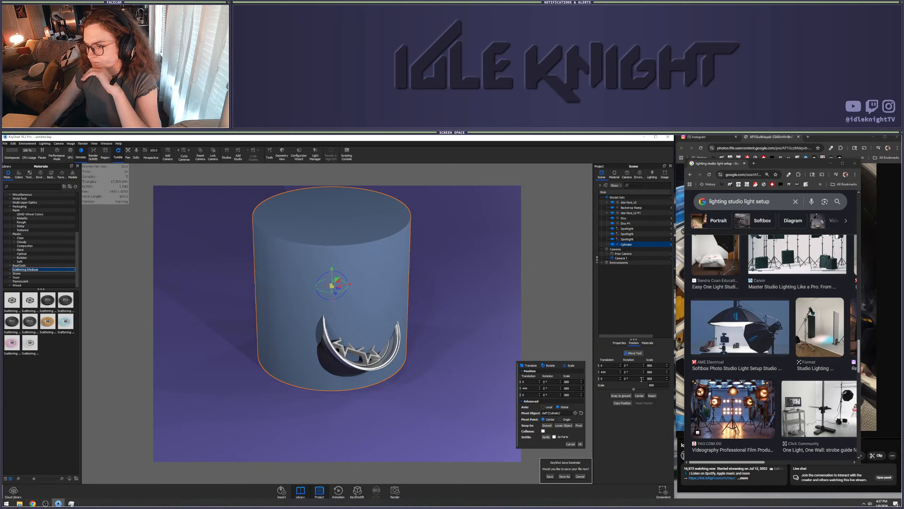
pyautogui.moveTo(634, 389); pyautogui.dragTo(665, 389)
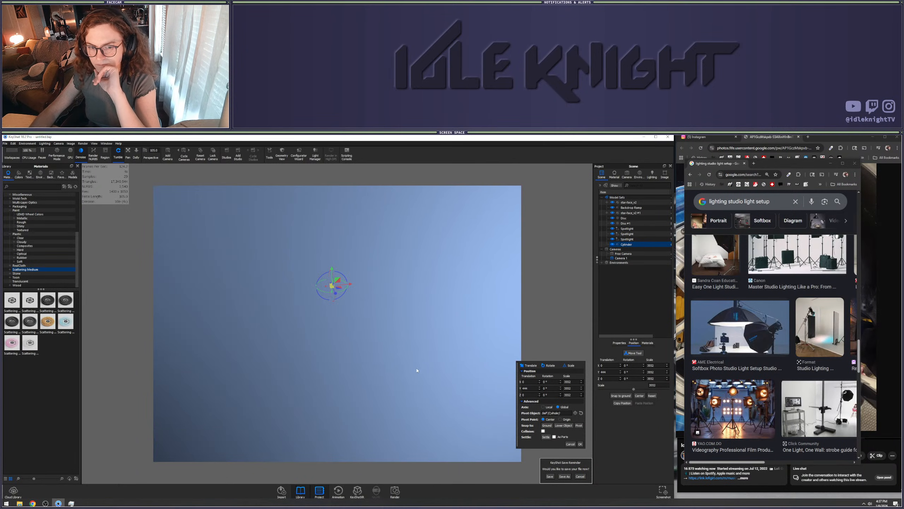
pyautogui.click(581, 443)
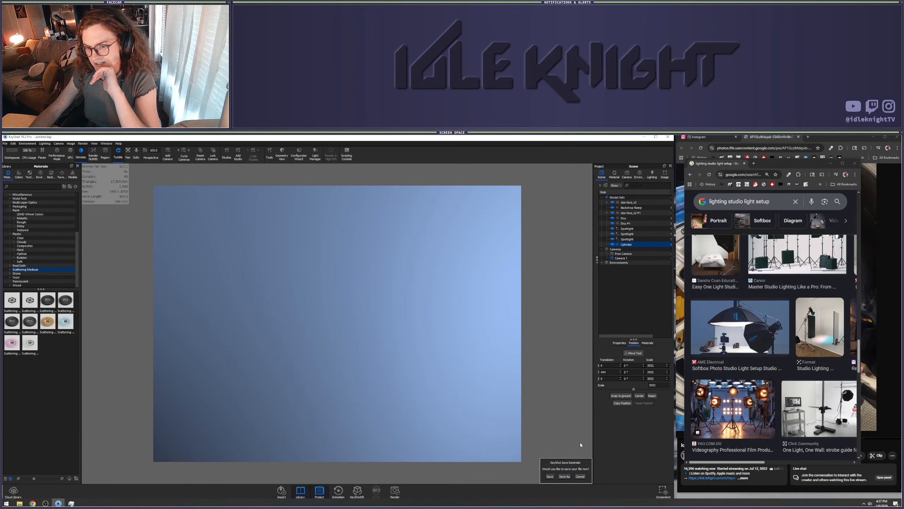
# Apply the first Scattering Medium fog material to the enclosing cylinder and inspect its material graph
pyautogui.moveTo(11, 300); pyautogui.dragTo(290, 325)
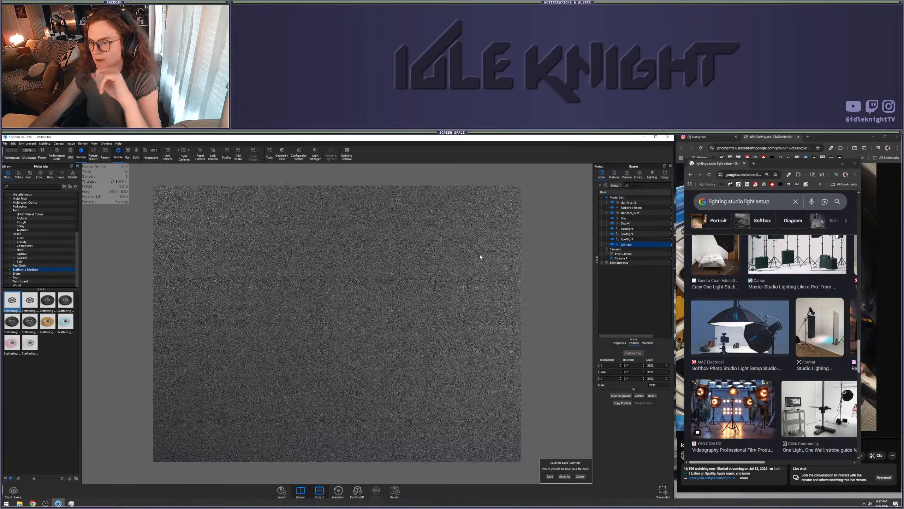
pyautogui.doubleClick(480, 256)
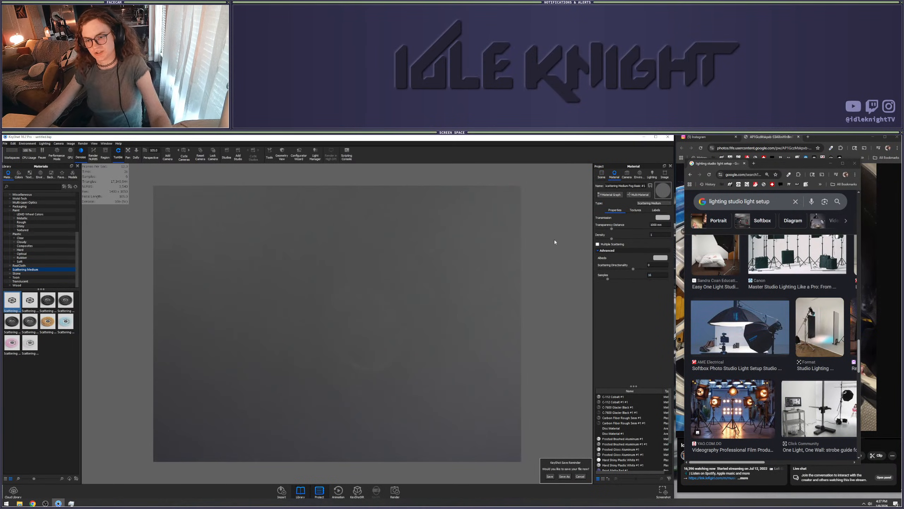
pyautogui.click(605, 196)
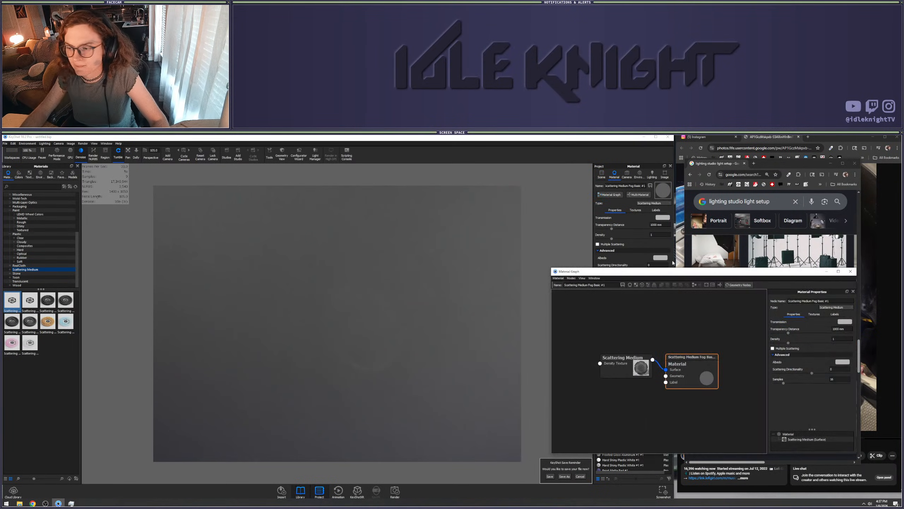
pyautogui.click(852, 269)
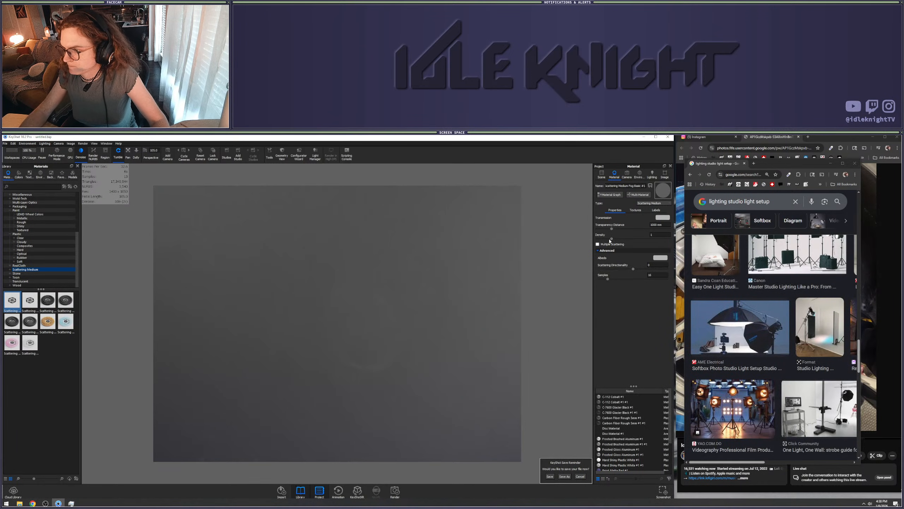
# Enable multiple scattering on the fog, lower its density to about 0.25 and raise the transparency distance to about 3530 mm
pyautogui.click(597, 244)
pyautogui.moveTo(611, 239); pyautogui.dragTo(602, 239)
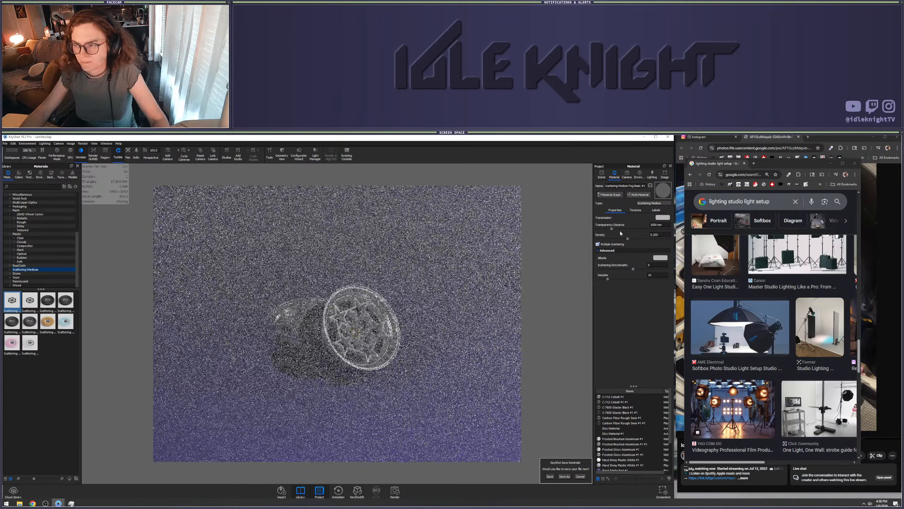
pyautogui.moveTo(612, 230); pyautogui.dragTo(648, 229)
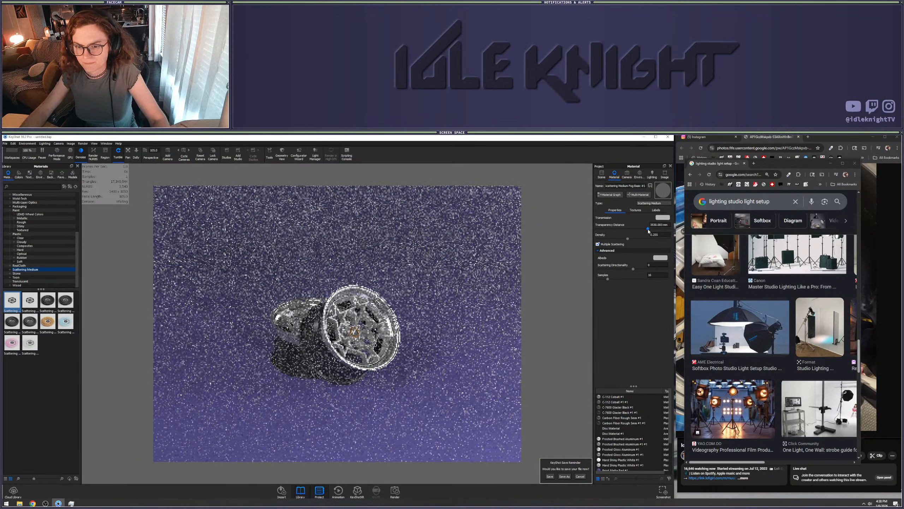
# Restore the saved Camera 1 close-up of the wheels and switch real-time rendering to GPU mode
pyautogui.click(634, 175)
pyautogui.click(627, 175)
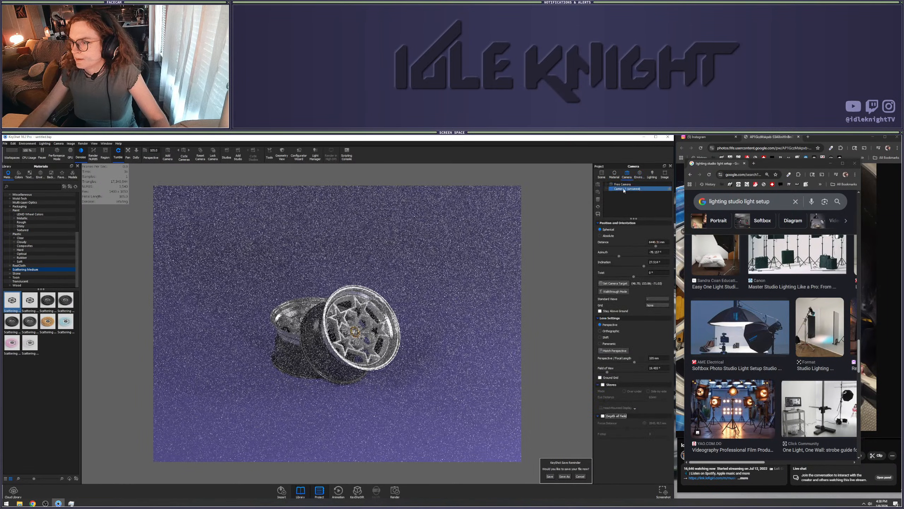
pyautogui.click(620, 188)
pyautogui.click(602, 175)
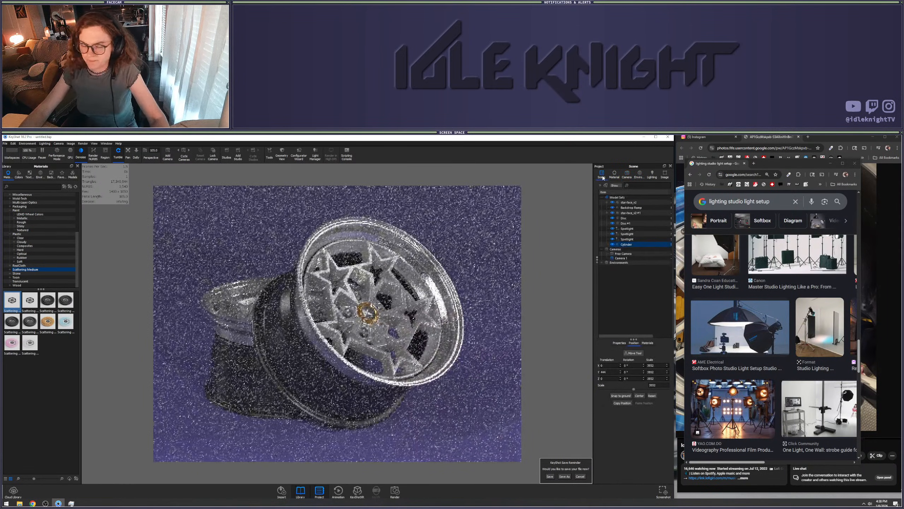
pyautogui.click(72, 155)
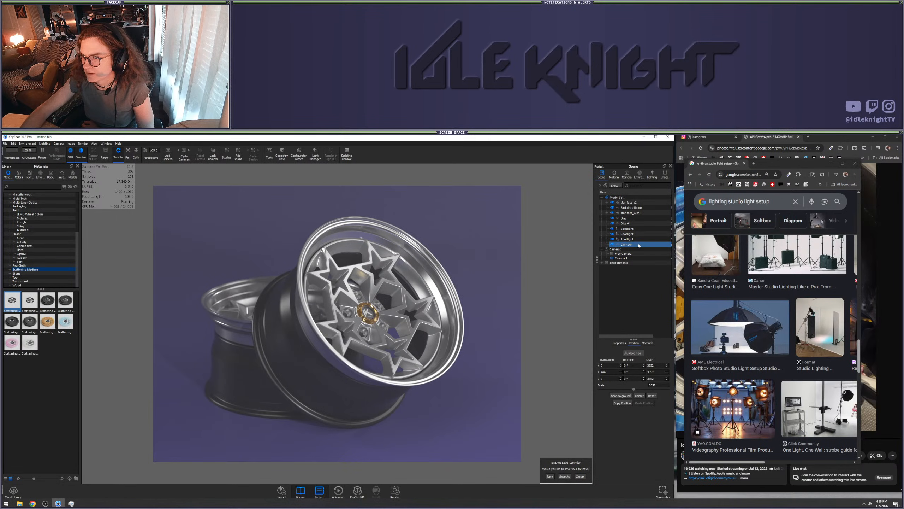
# Warm the fog material's transmission colour by setting its colour temperature to about 5300
pyautogui.click(615, 175)
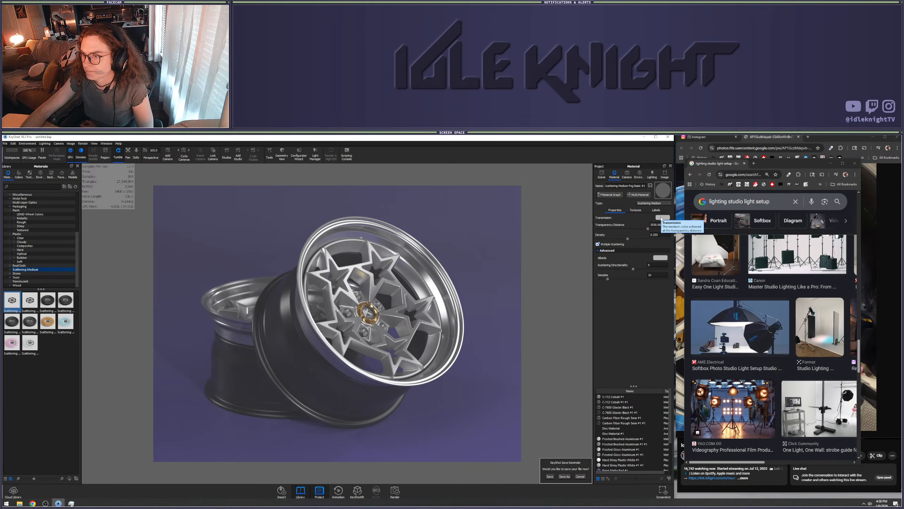
pyautogui.click(662, 218)
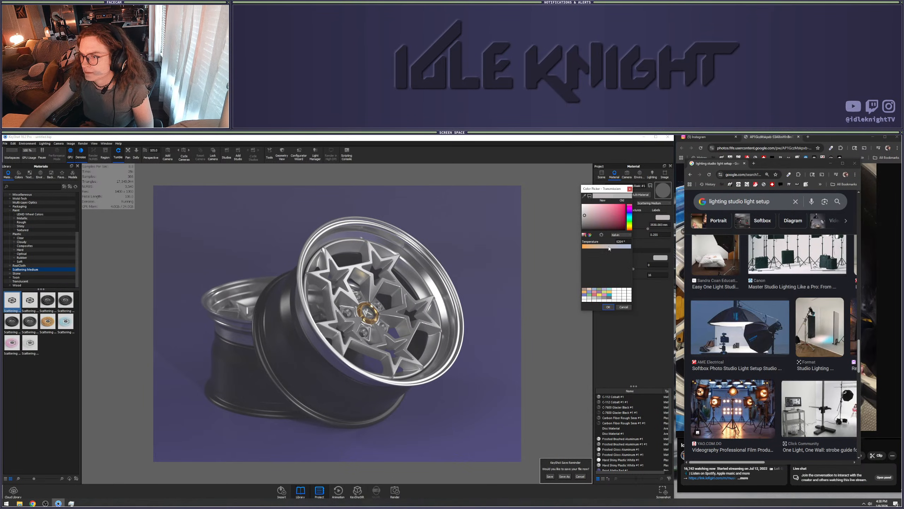
pyautogui.moveTo(608, 248); pyautogui.dragTo(606, 249)
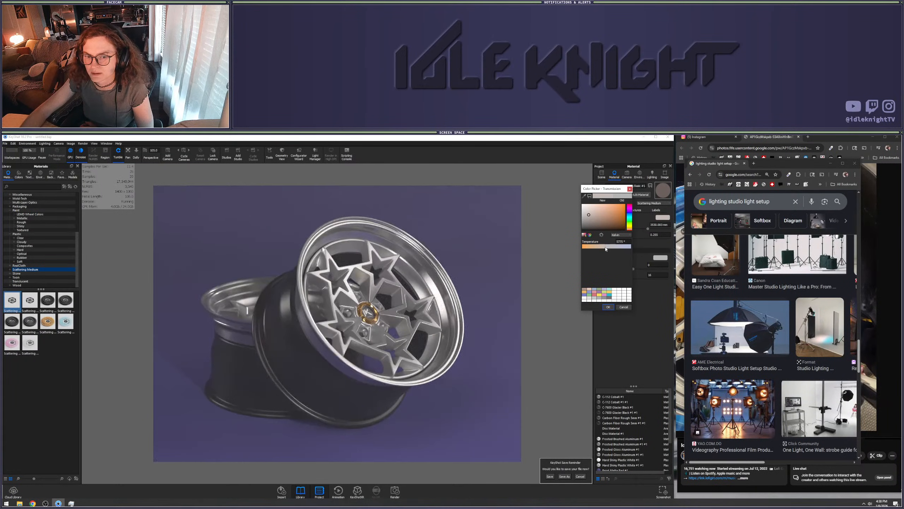
pyautogui.moveTo(606, 248); pyautogui.dragTo(602, 250)
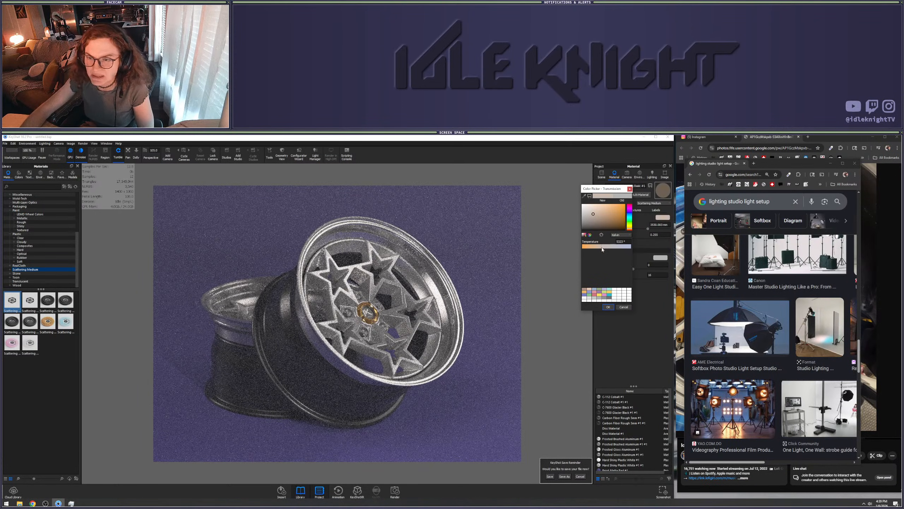
pyautogui.click(608, 307)
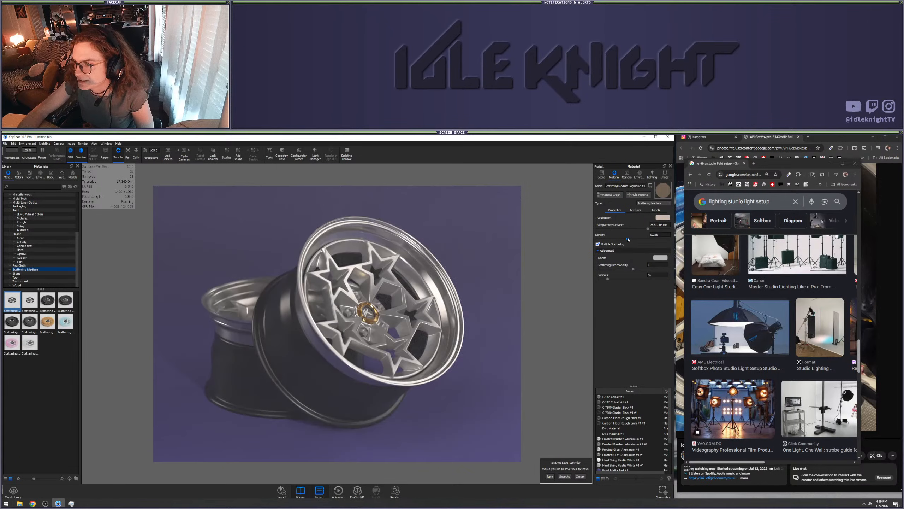
# Try a higher fog density, check the albedo description, and reduce the density to about 0.15
pyautogui.moveTo(627, 239); pyautogui.dragTo(634, 240)
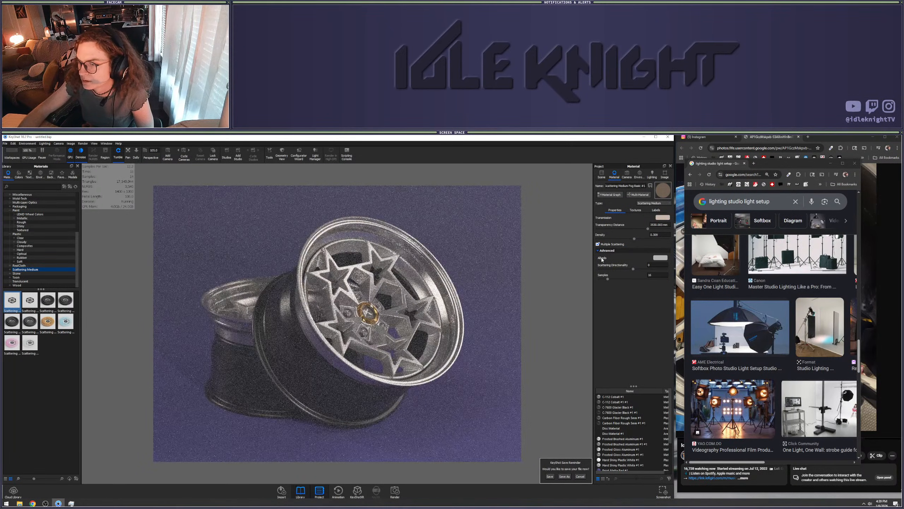
pyautogui.moveTo(602, 260)
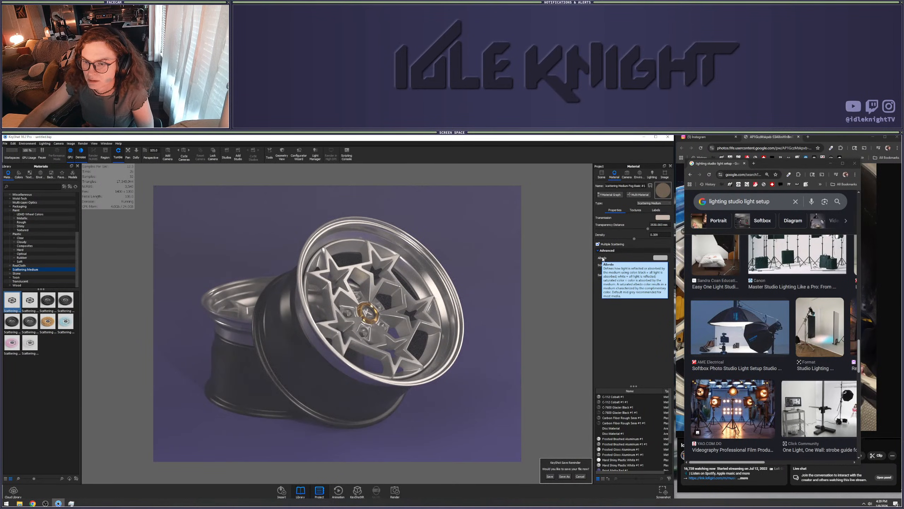
pyautogui.moveTo(627, 245)
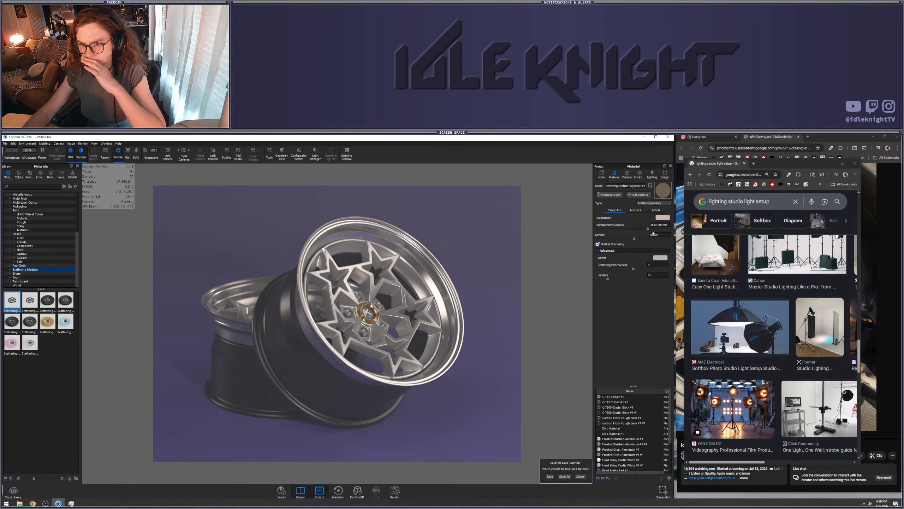
pyautogui.click(645, 240)
pyautogui.moveTo(645, 239); pyautogui.dragTo(622, 240)
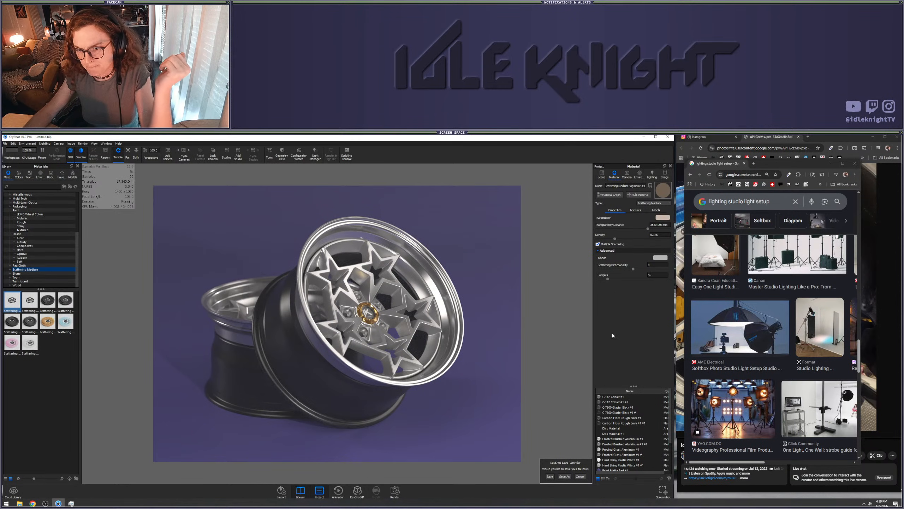
# Enable the bloom effect for the Default image style
pyautogui.click(665, 173)
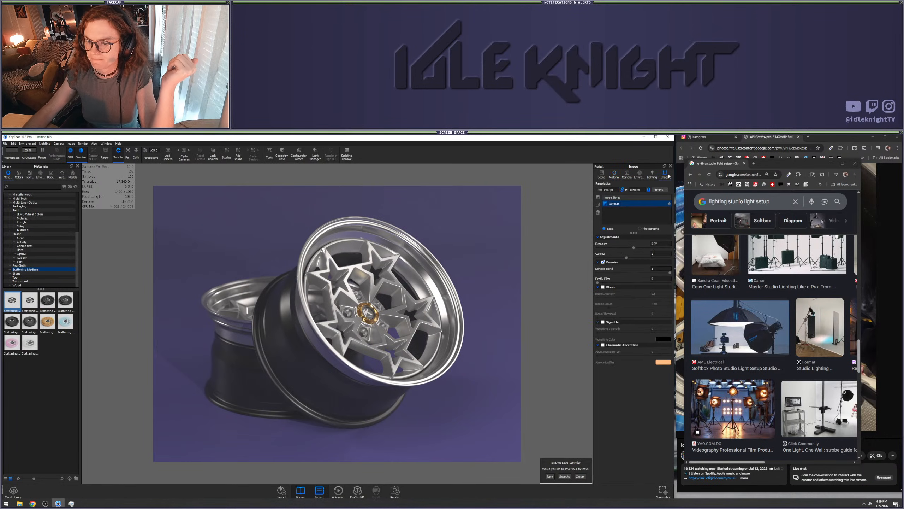
pyautogui.click(603, 287)
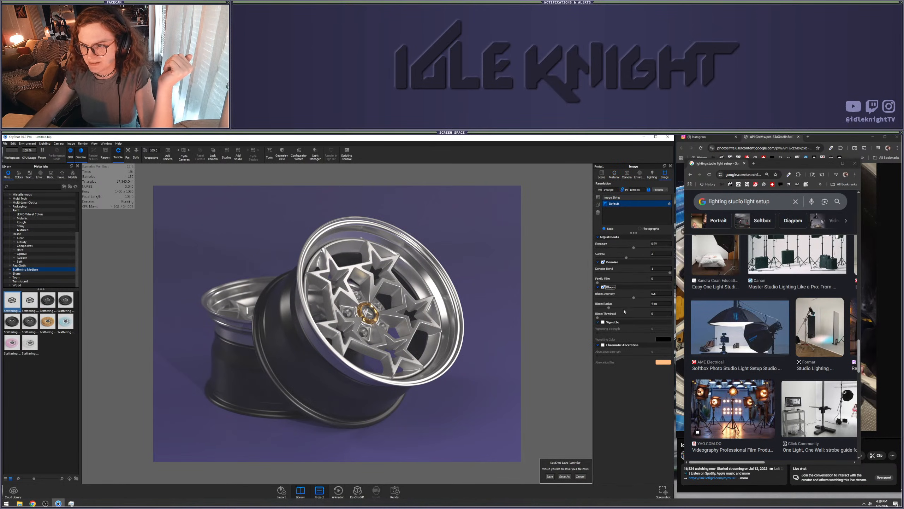
# Raise the bloom threshold slightly, comparing the wheel render with bloom off and on
pyautogui.click(598, 317)
pyautogui.click(662, 312)
pyautogui.click(610, 316)
pyautogui.moveTo(597, 317)
pyautogui.mouseDown()
pyautogui.moveTo(621, 318)
pyautogui.moveTo(598, 317)
pyautogui.mouseUp()
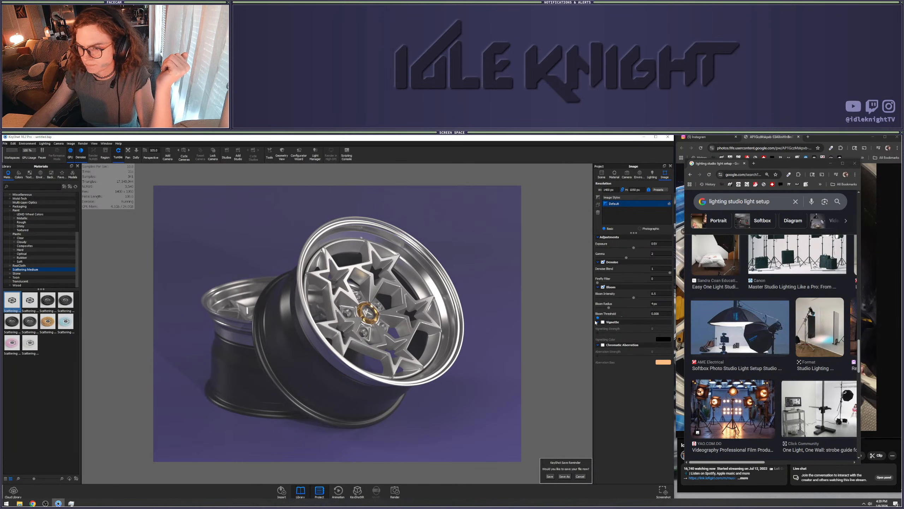
pyautogui.click(603, 287)
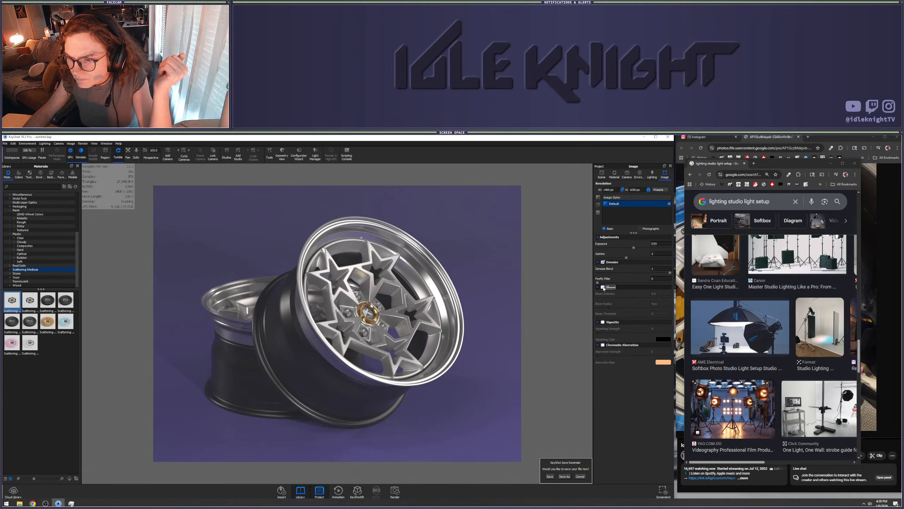
pyautogui.click(603, 288)
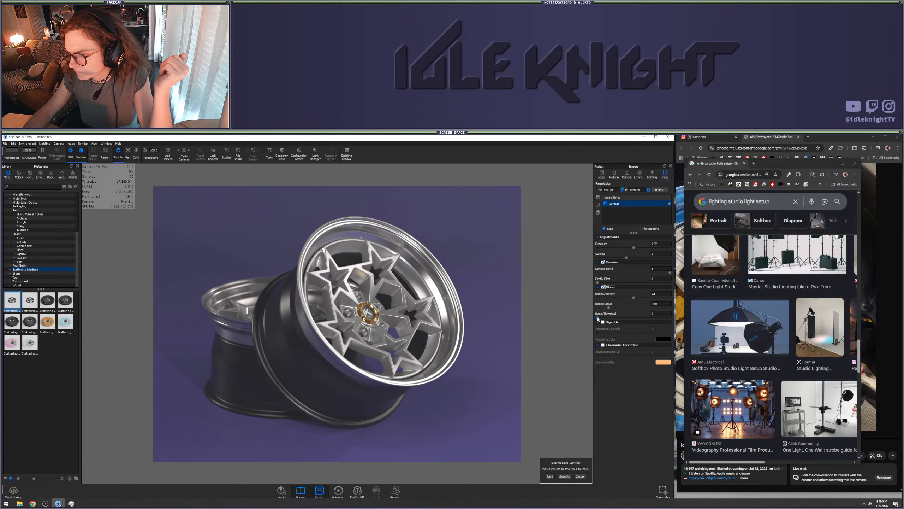
pyautogui.moveTo(598, 318); pyautogui.dragTo(600, 320)
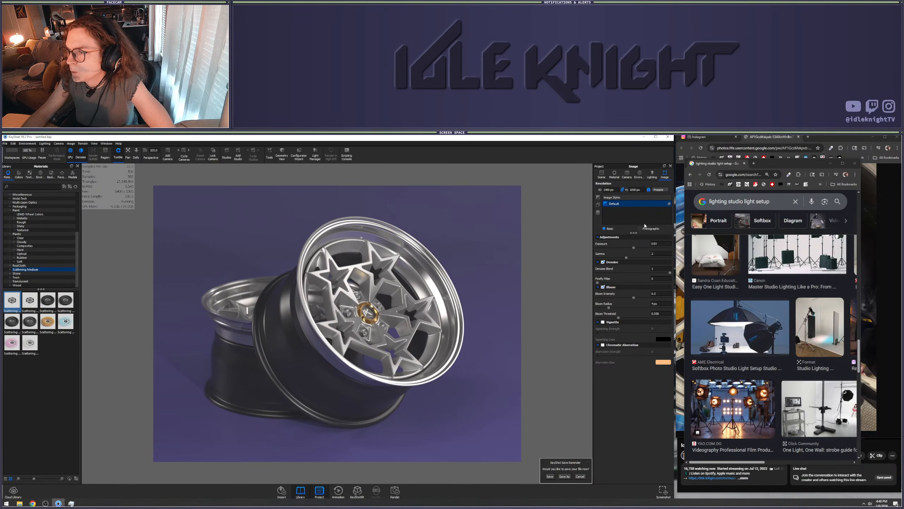
# Switch the Default image style from Basic to Photographic, comparing both modes, and dismiss the save reminder
pyautogui.click(643, 228)
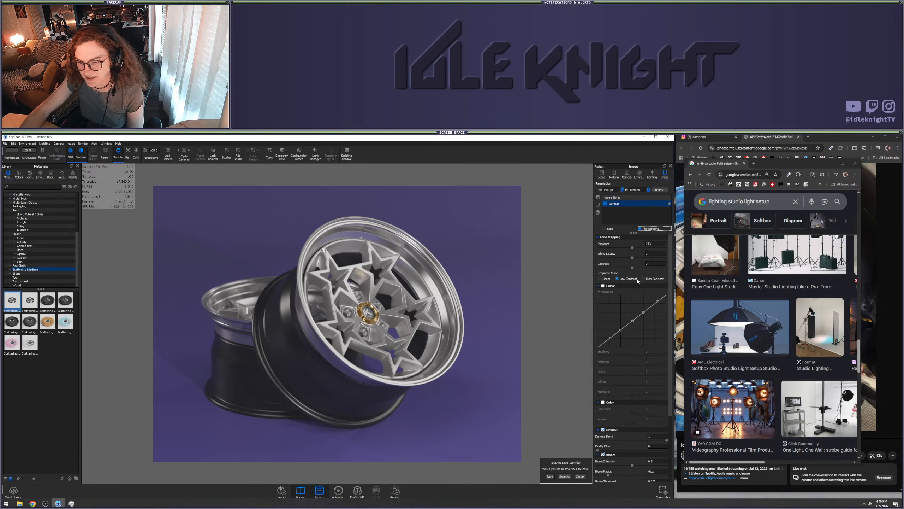
pyautogui.click(605, 228)
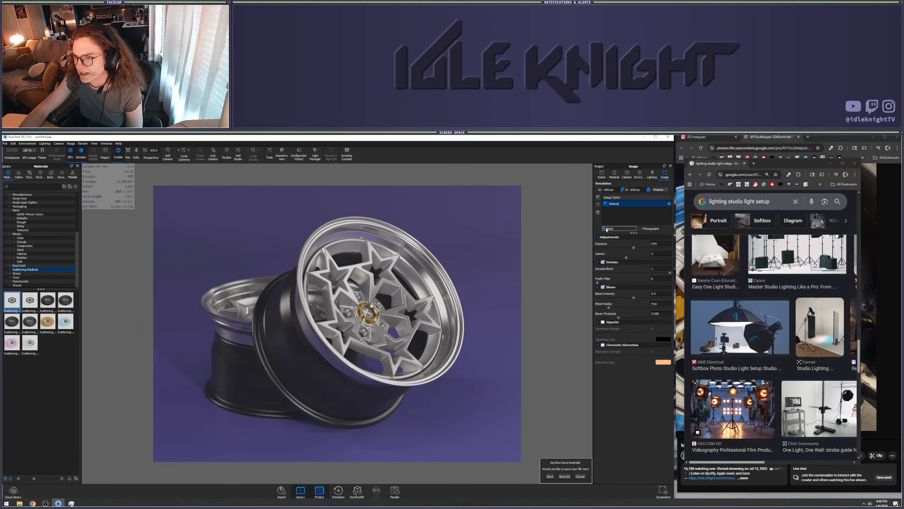
pyautogui.click(640, 229)
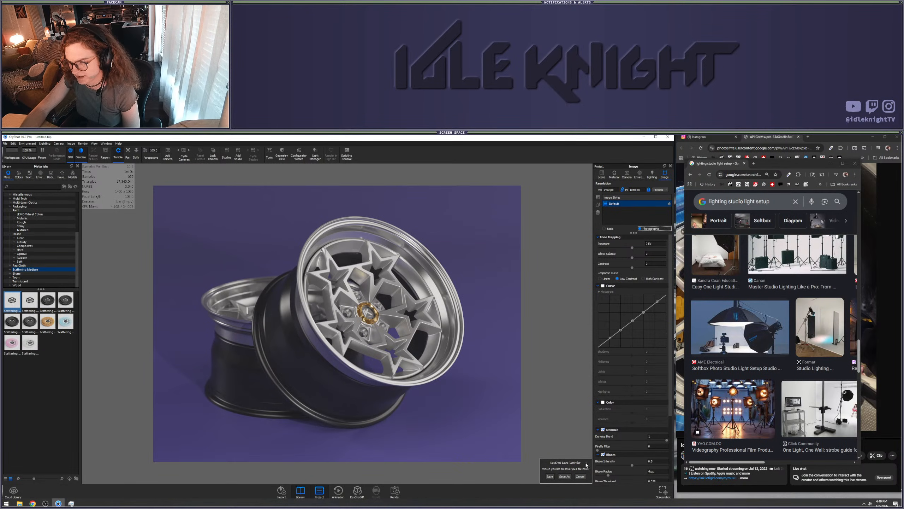
pyautogui.click(582, 477)
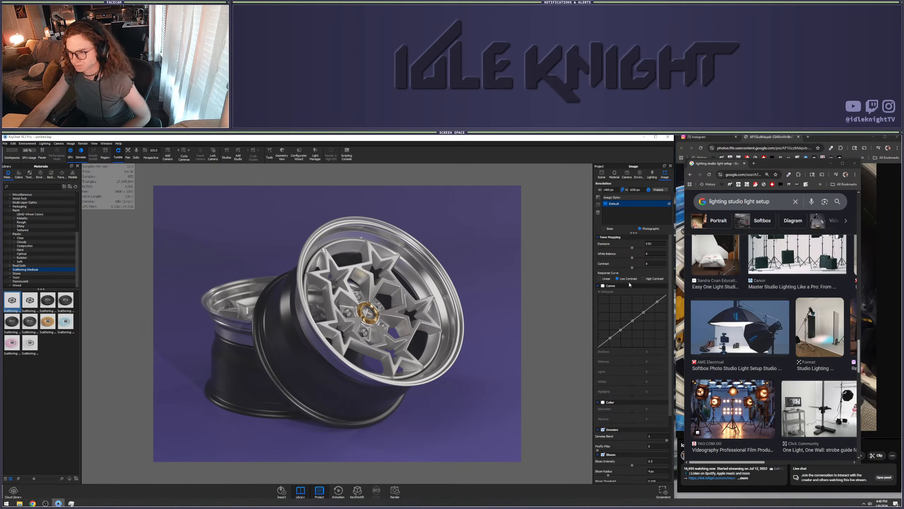
# Enable curve adjustment for the image style, compare the contrast responses, and set the response curve to Linear
pyautogui.click(645, 279)
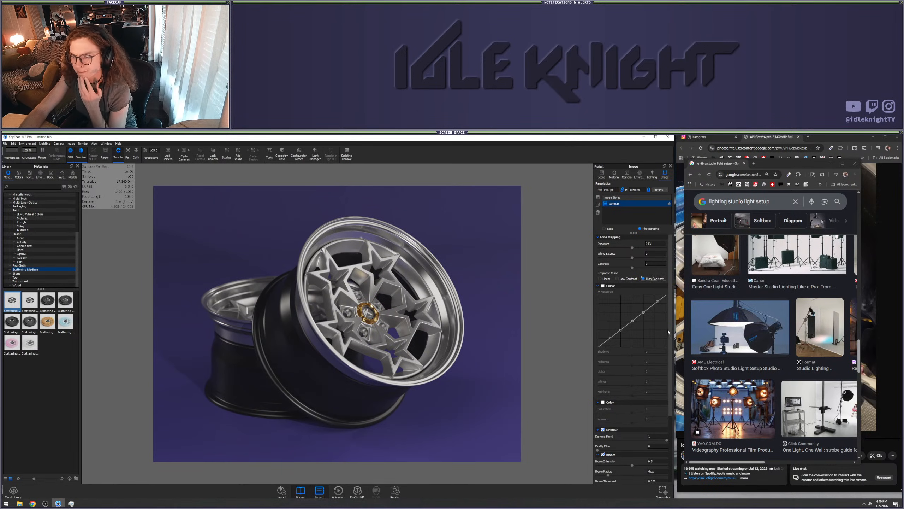
pyautogui.click(603, 286)
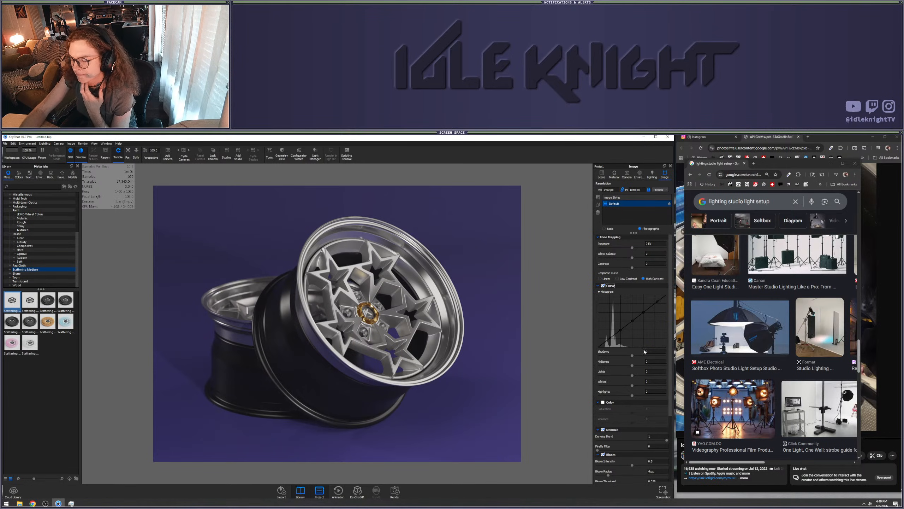
pyautogui.click(625, 280)
pyautogui.click(601, 279)
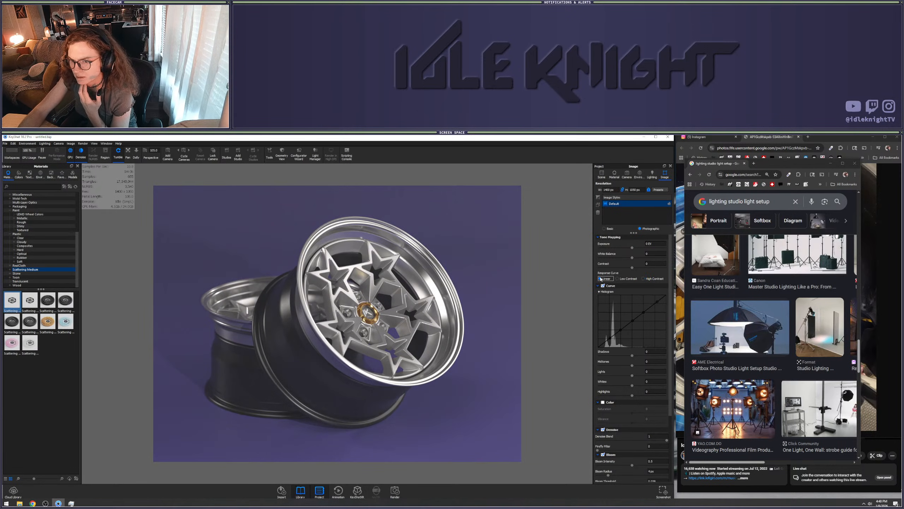
pyautogui.click(652, 279)
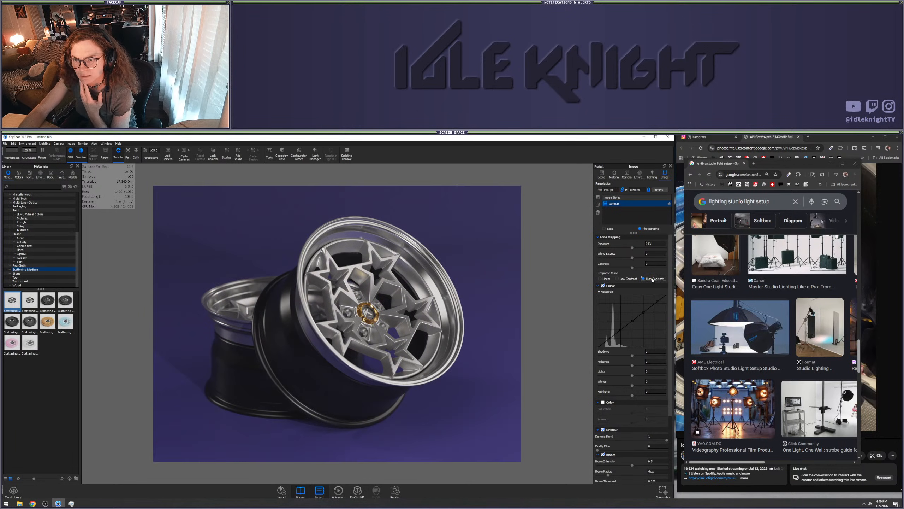
pyautogui.click(604, 279)
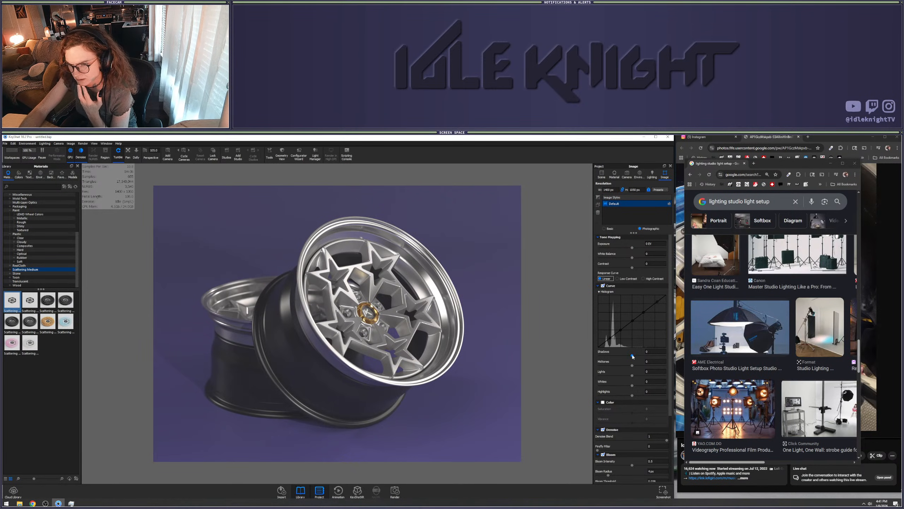
# Adjust the tone curve to shadows -0.3, midtones about -0.146, whites about 0.09 and highlights 0.212
pyautogui.moveTo(631, 355); pyautogui.dragTo(640, 395)
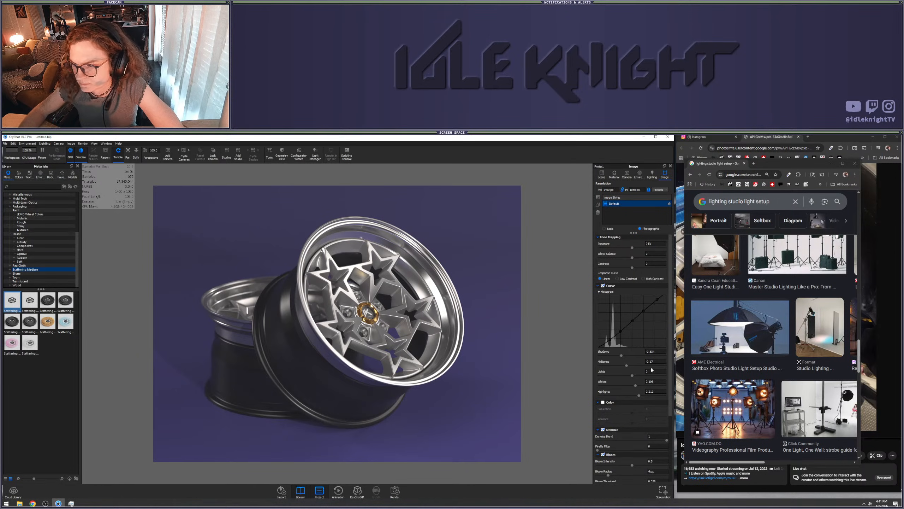
pyautogui.moveTo(639, 395); pyautogui.dragTo(639, 396)
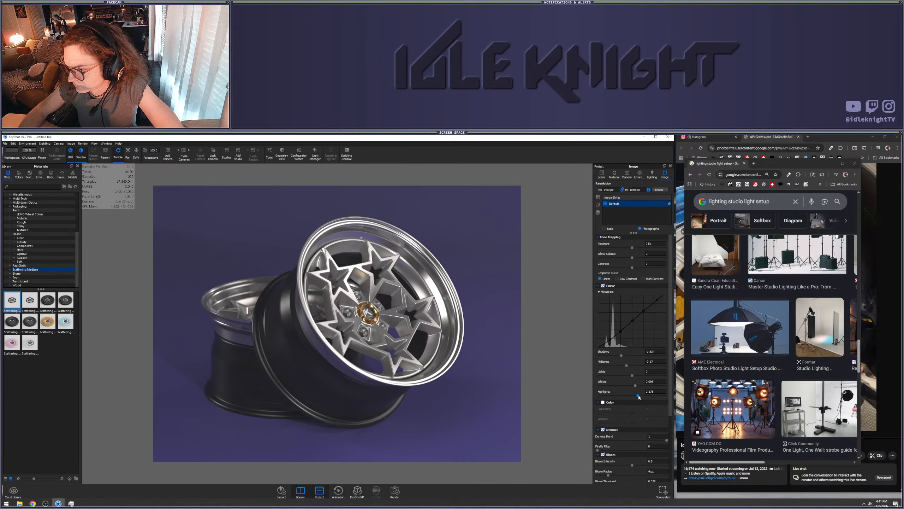
pyautogui.moveTo(638, 395); pyautogui.dragTo(641, 396)
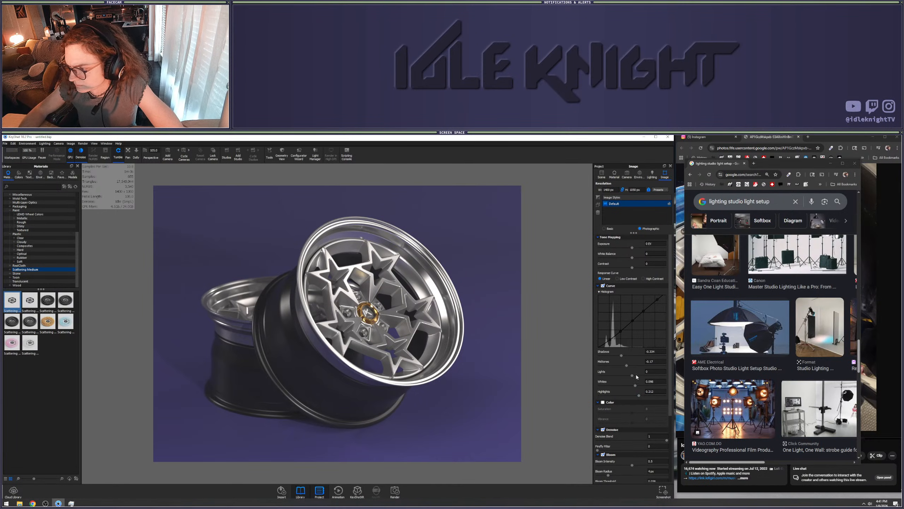
pyautogui.moveTo(622, 356); pyautogui.dragTo(627, 367)
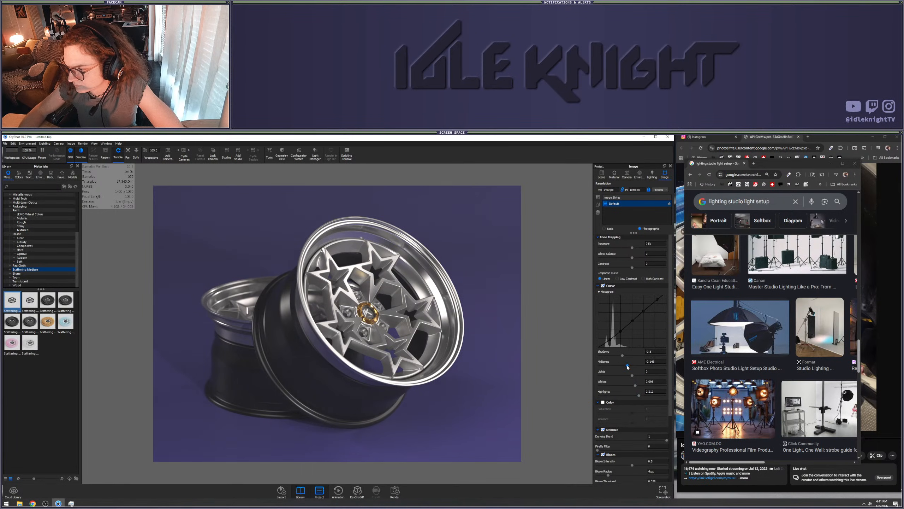
pyautogui.scroll(-1, 619, 405)
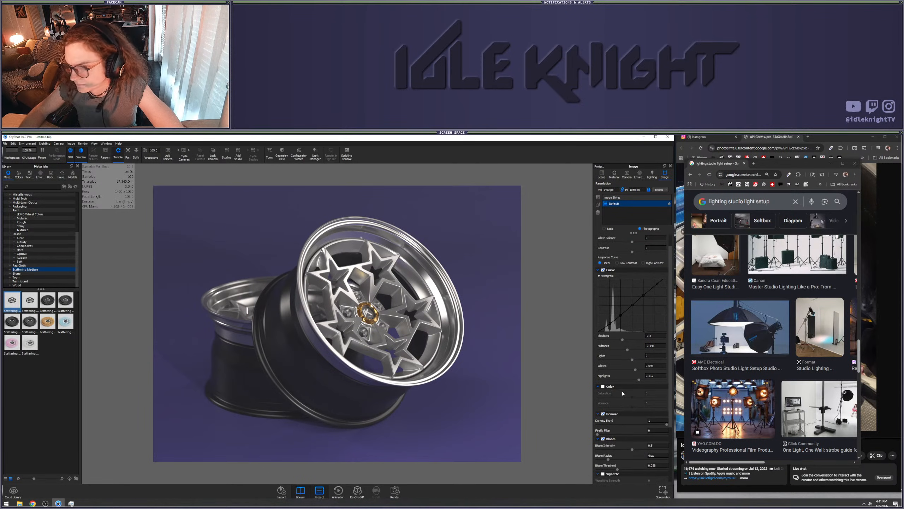
pyautogui.scroll(1, 622, 392)
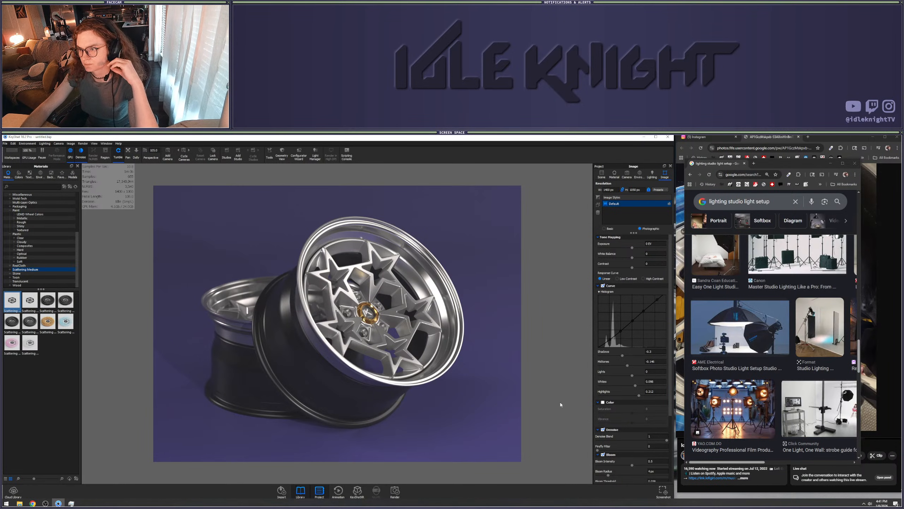
# Enable ground illumination in the scene's environment lighting settings
pyautogui.click(629, 174)
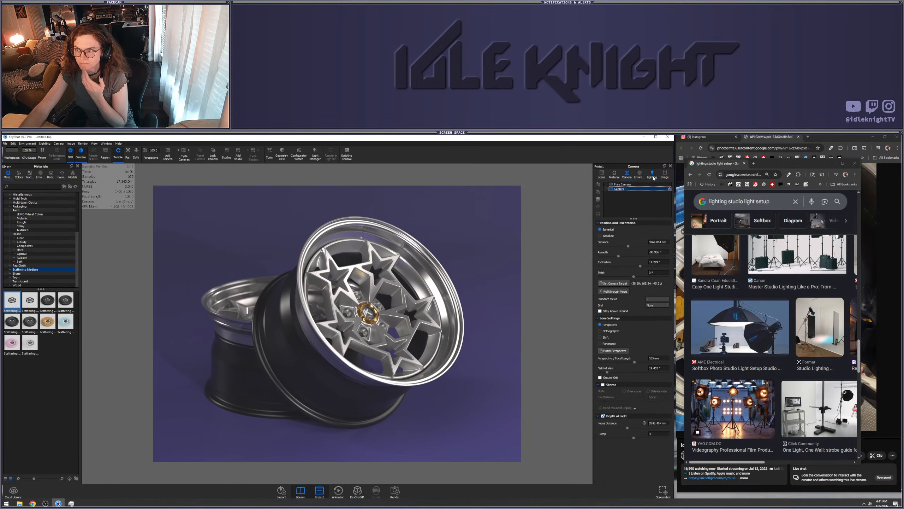
pyautogui.click(653, 175)
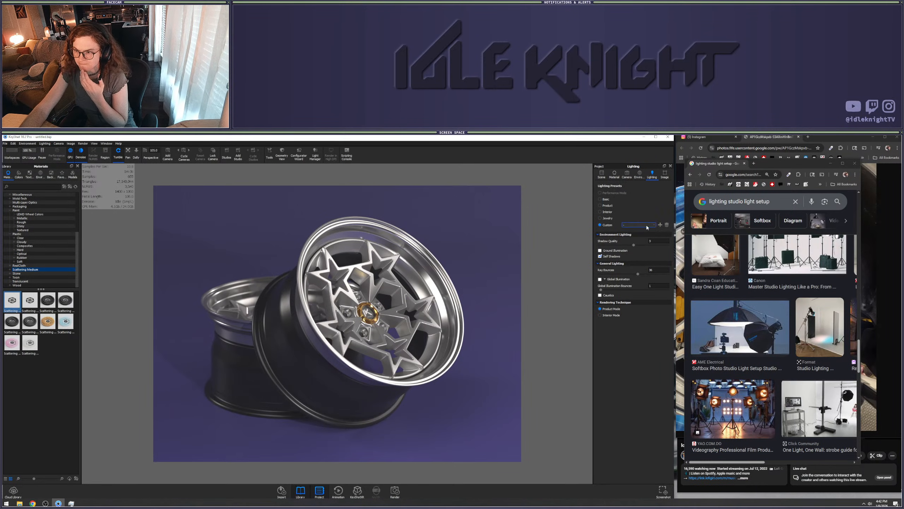
pyautogui.click(608, 251)
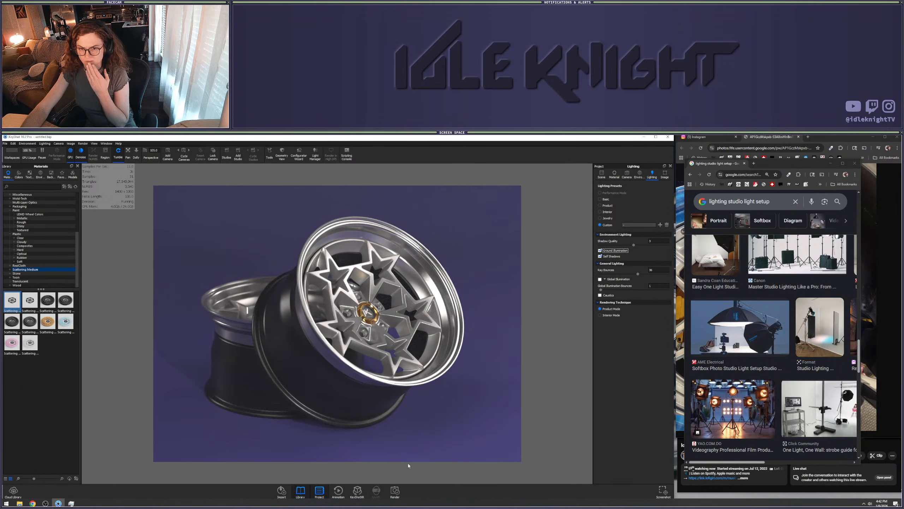
# Review the still image output settings, render the wheels as a JPEG, and maximize the render window
pyautogui.click(395, 491)
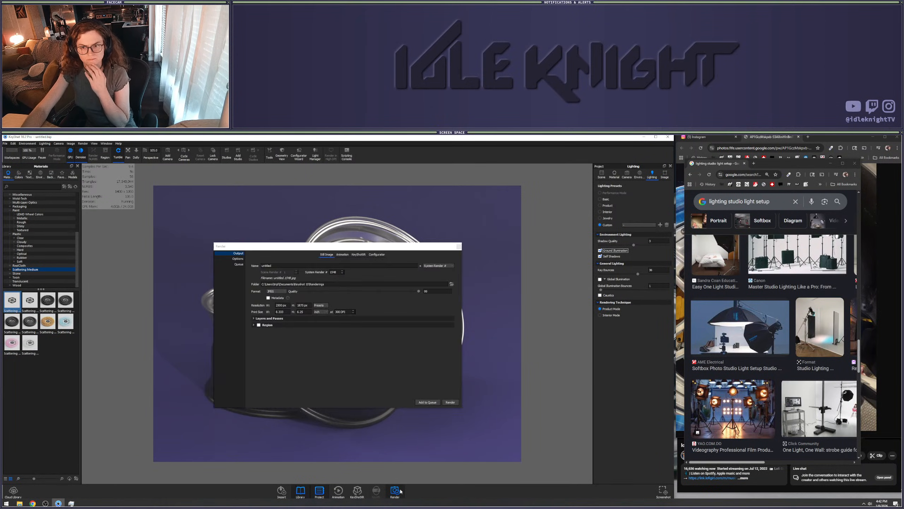
pyautogui.click(238, 259)
pyautogui.click(239, 253)
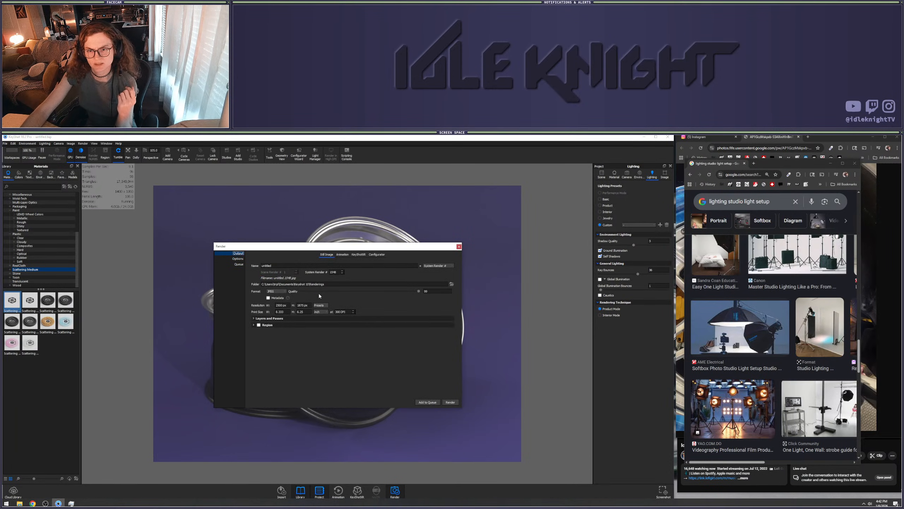
pyautogui.moveTo(288, 306); pyautogui.dragTo(267, 306)
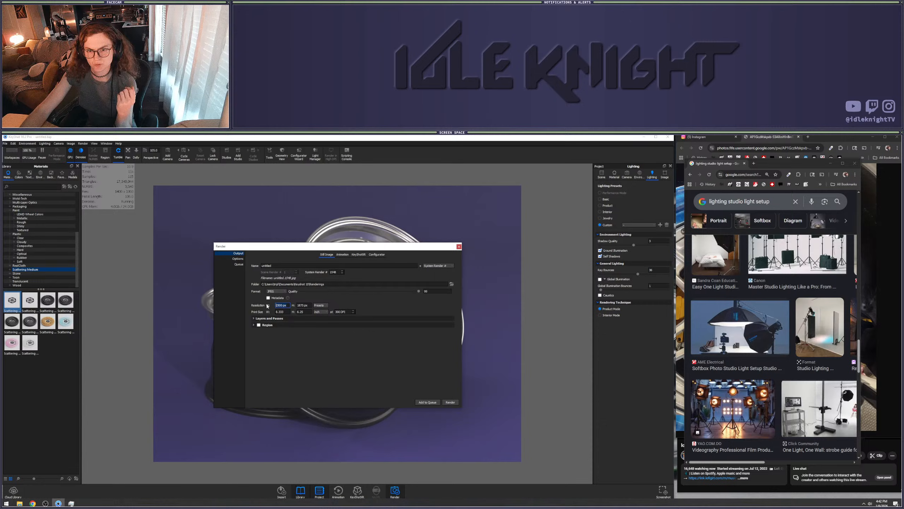
pyautogui.click(327, 332)
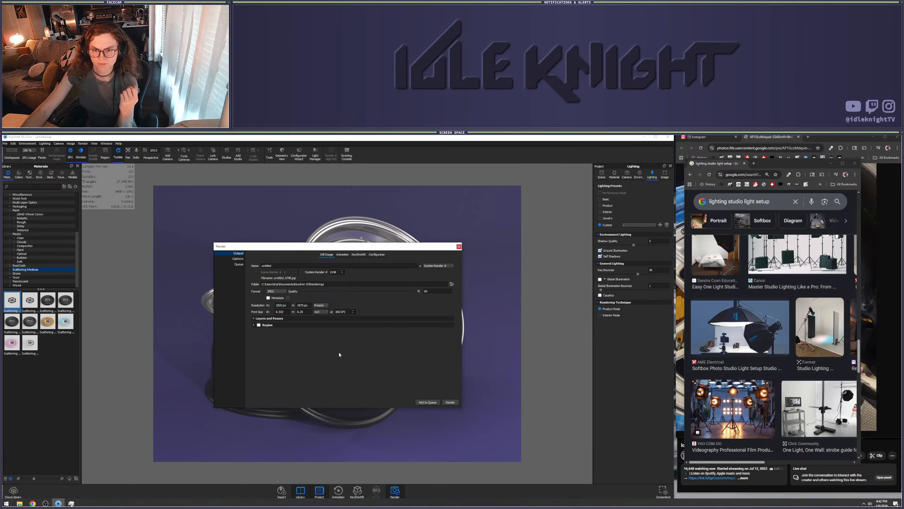
pyautogui.click(450, 402)
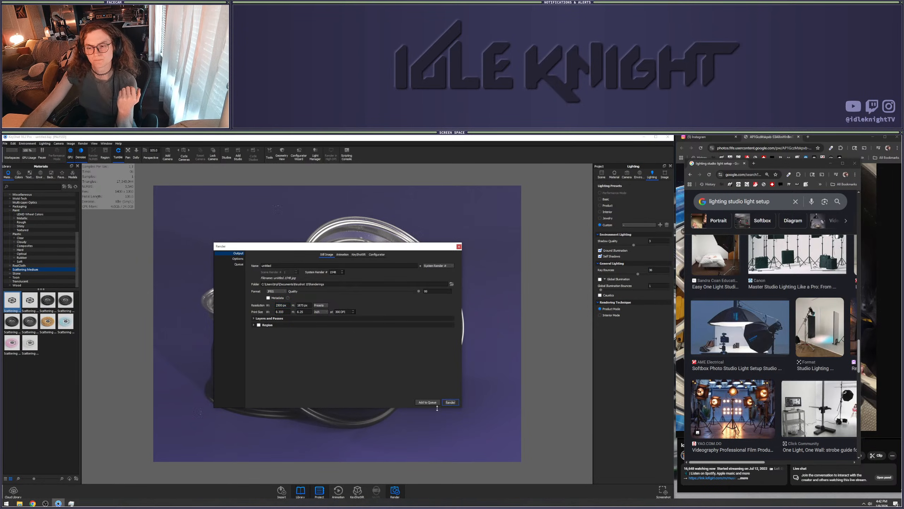
pyautogui.moveTo(344, 289); pyautogui.dragTo(202, 165)
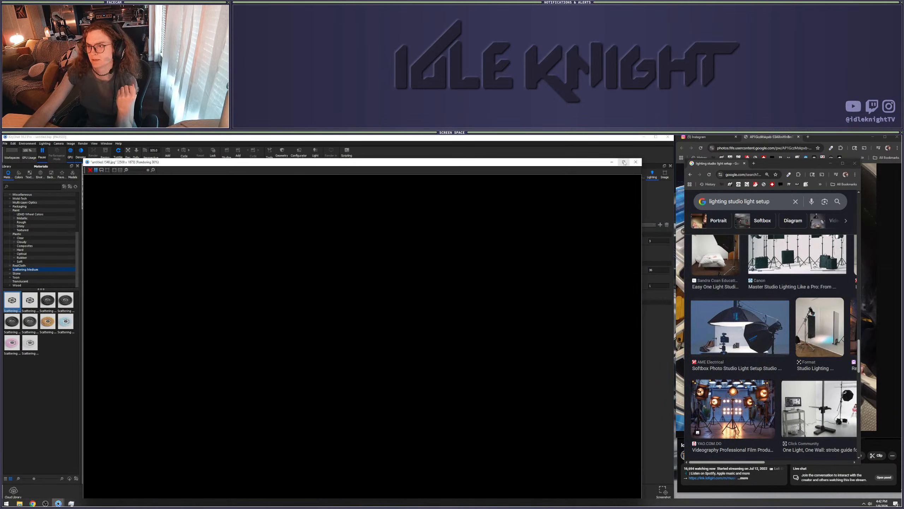
pyautogui.click(624, 162)
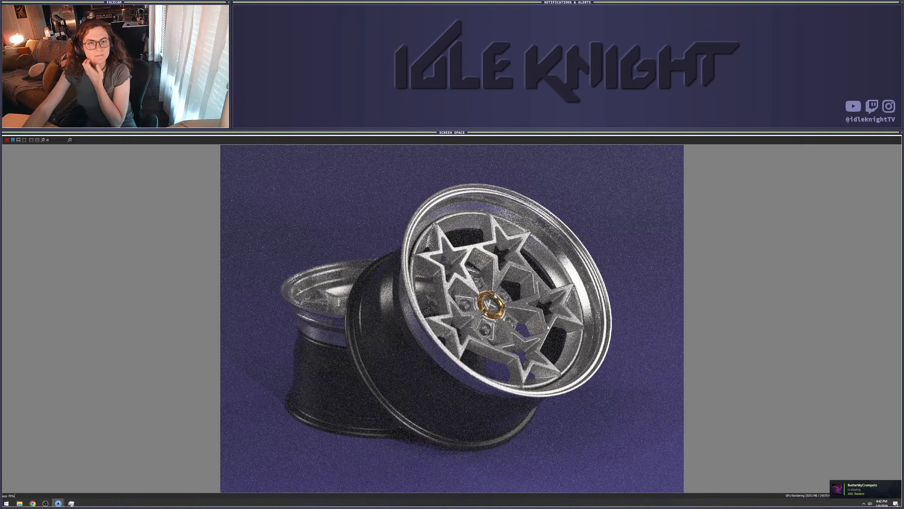
# Examine the rendered wheels up close and in full frame, checking noise, metal highlights and the violet backdrop
pyautogui.scroll(2, 547, 325)
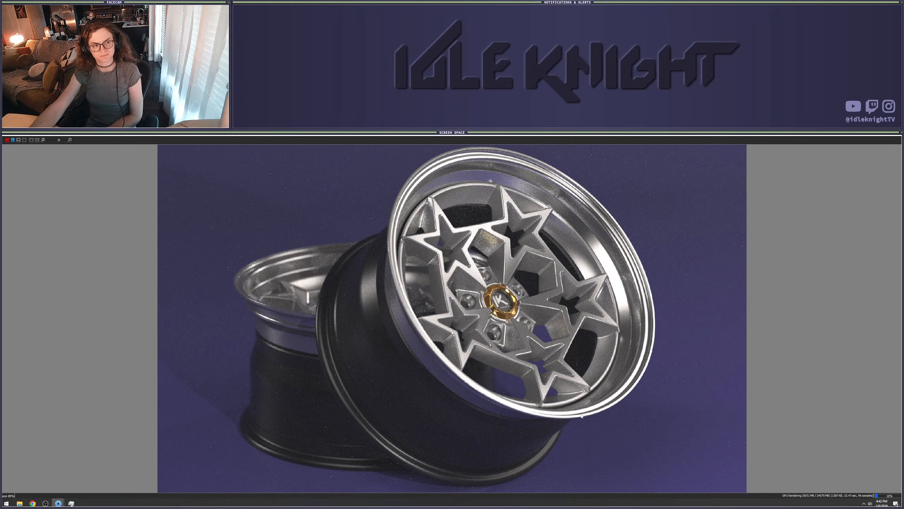
pyautogui.scroll(-1, 500, 314)
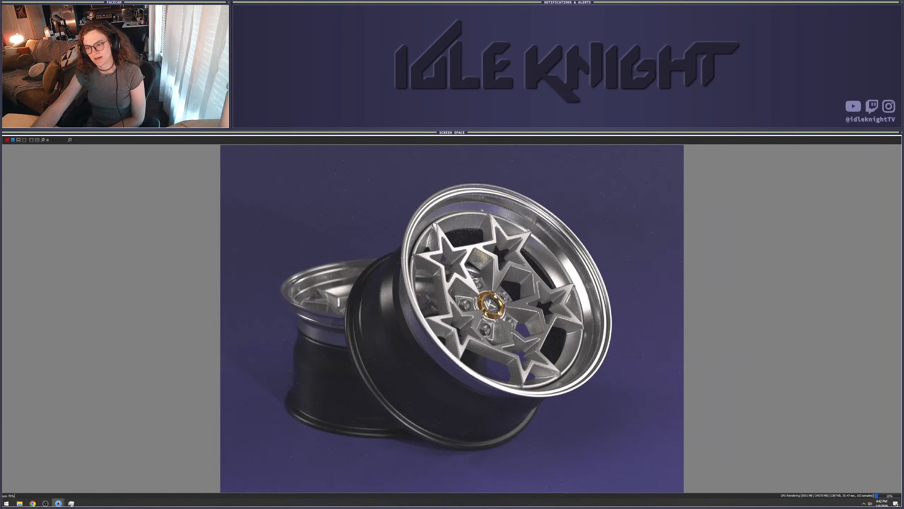
pyautogui.scroll(2, 499, 314)
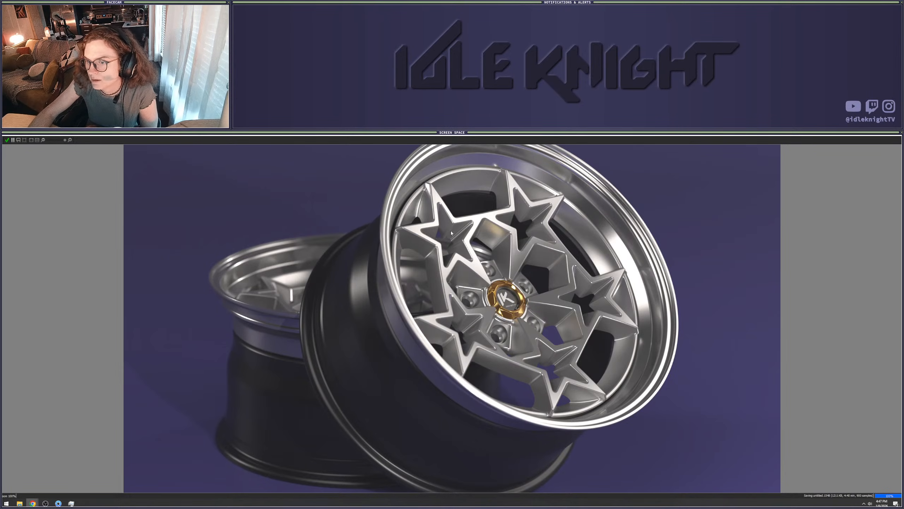
pyautogui.scroll(-3, 451, 233)
pyautogui.scroll(3, 280, 235)
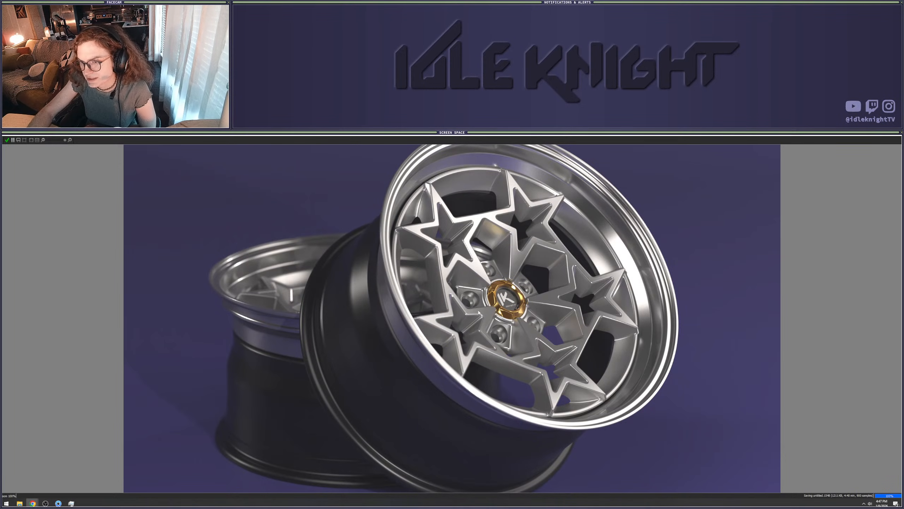
pyautogui.scroll(-3, 486, 313)
pyautogui.scroll(1, 527, 320)
pyautogui.scroll(-1, 567, 327)
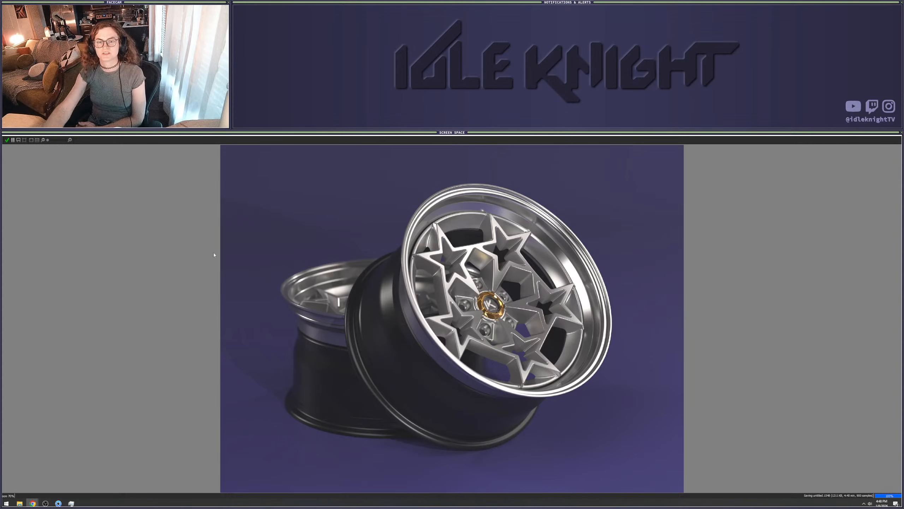
pyautogui.click(105, 292)
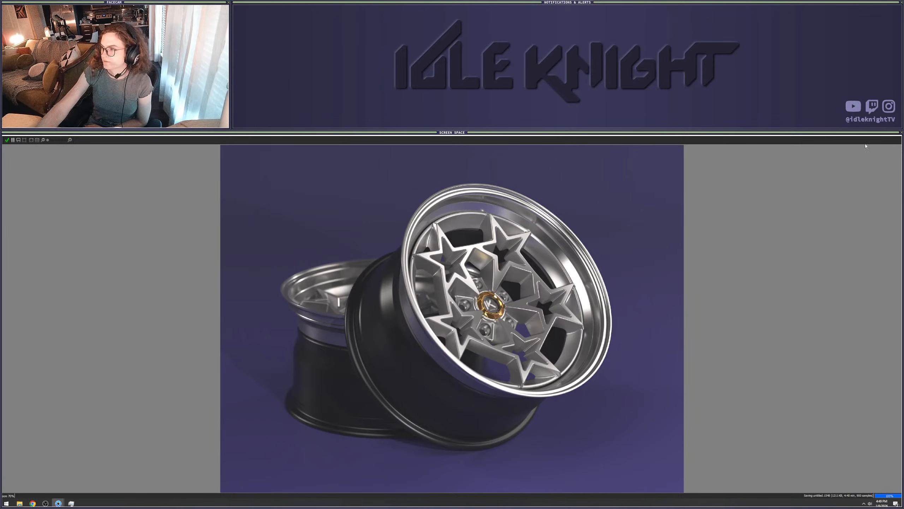
# Restore the render window to its smaller size and close the studio lighting image search covering the wheel reference photo
pyautogui.click(884, 136)
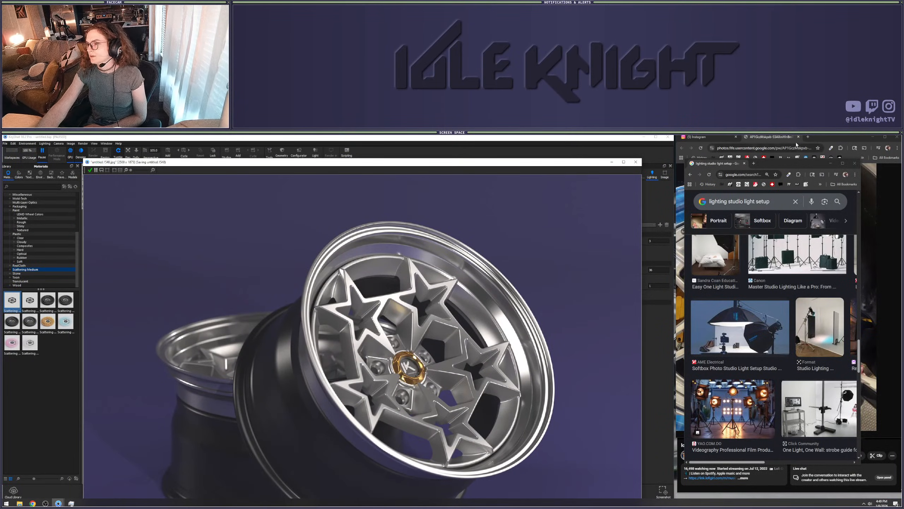
pyautogui.click(855, 163)
pyautogui.rightClick(755, 303)
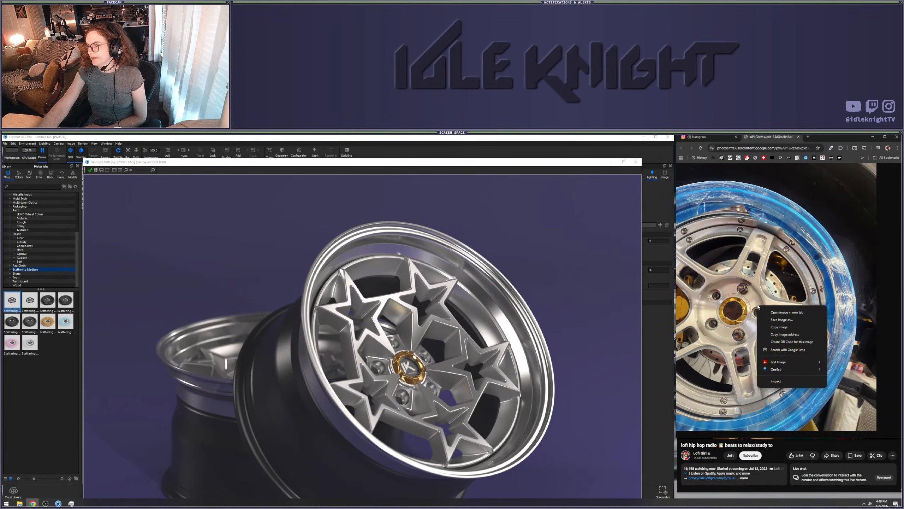
pyautogui.click(758, 301)
pyautogui.rightClick(742, 296)
pyautogui.click(719, 292)
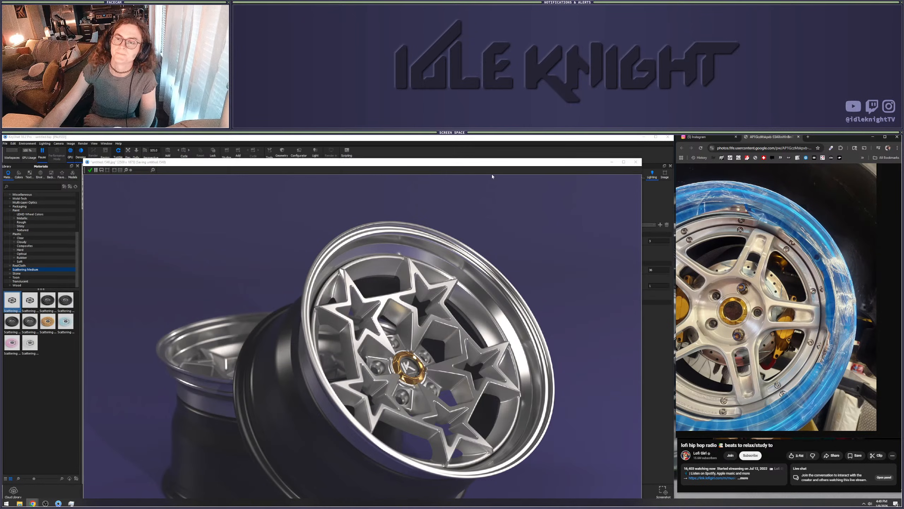
# Check the finished render, close its output window and the render settings, and pause real-time rendering
pyautogui.moveTo(465, 167); pyautogui.dragTo(457, 157)
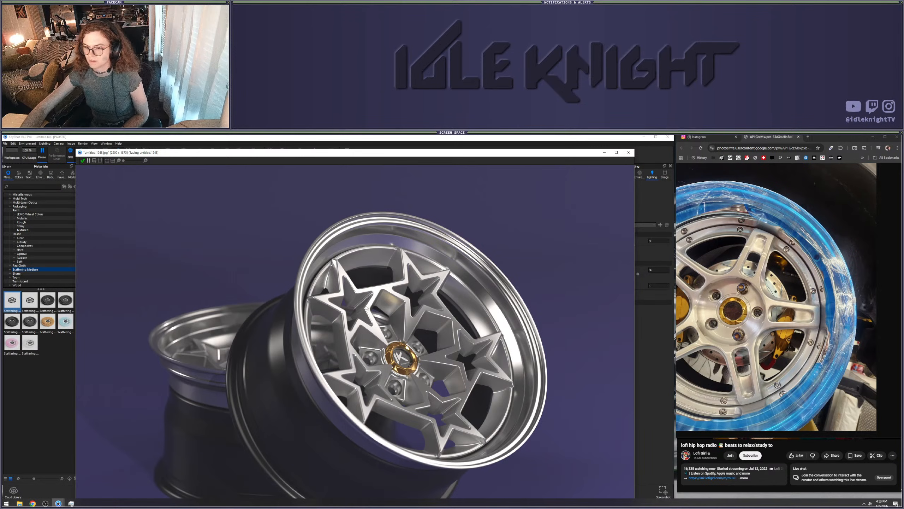
pyautogui.scroll(1, 403, 347)
pyautogui.scroll(-1, 403, 347)
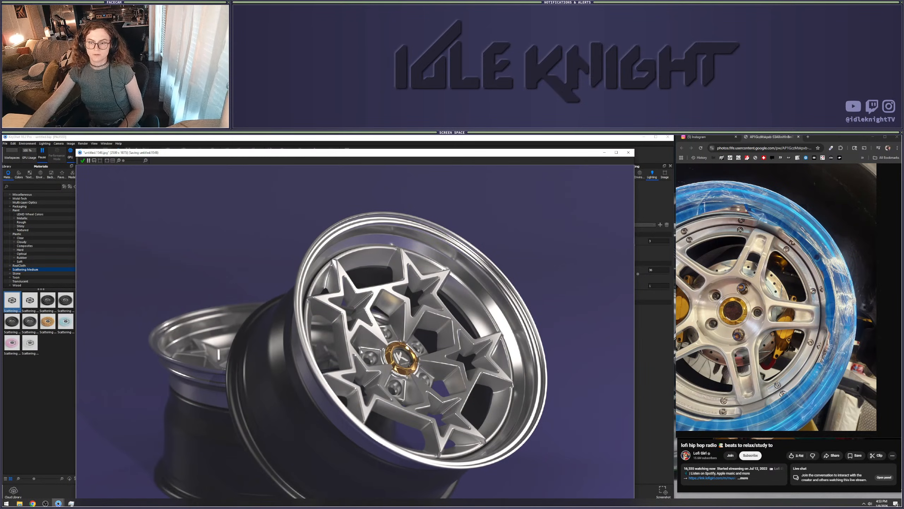
pyautogui.scroll(1, 402, 347)
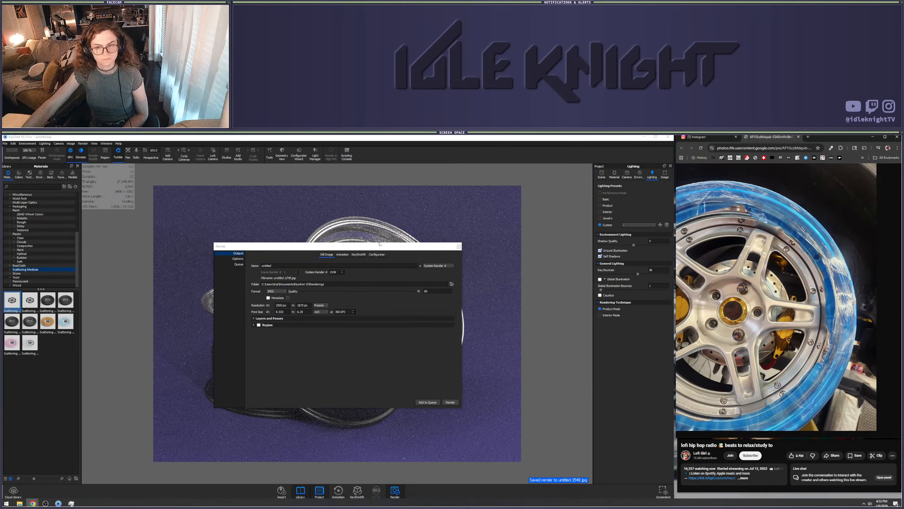
pyautogui.click(459, 246)
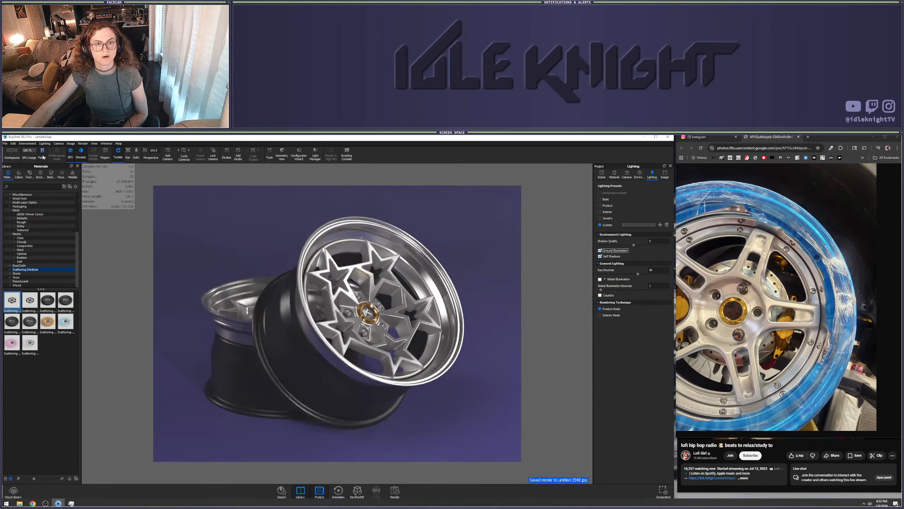
pyautogui.hotkey('shift', 'p')
# Switch to File Explorer and open the newest wheel render, untitled.1348.jpg, from the Renderings folder
pyautogui.click(646, 136)
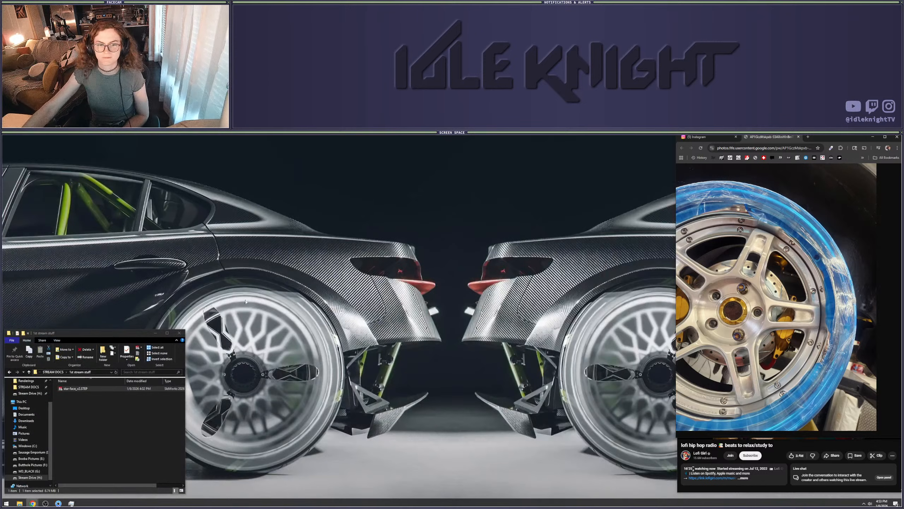
pyautogui.scroll(2, 30, 414)
pyautogui.click(36, 411)
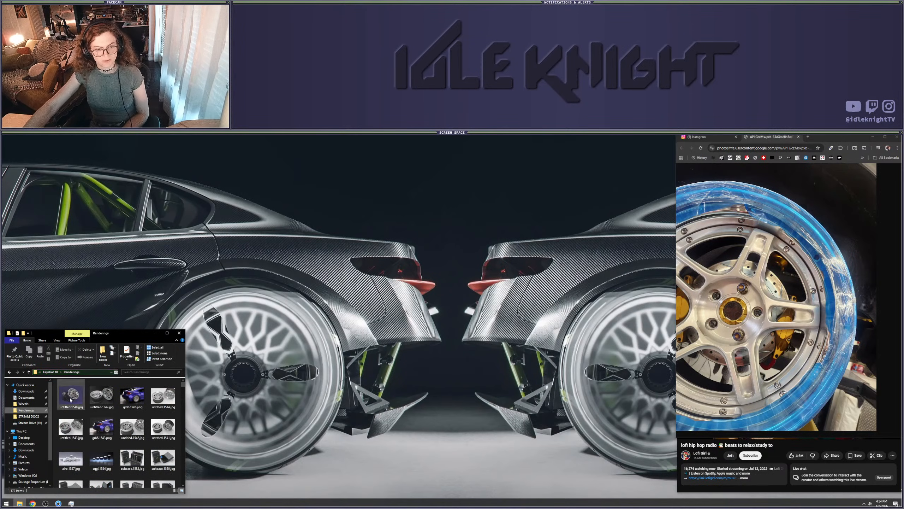
pyautogui.doubleClick(71, 395)
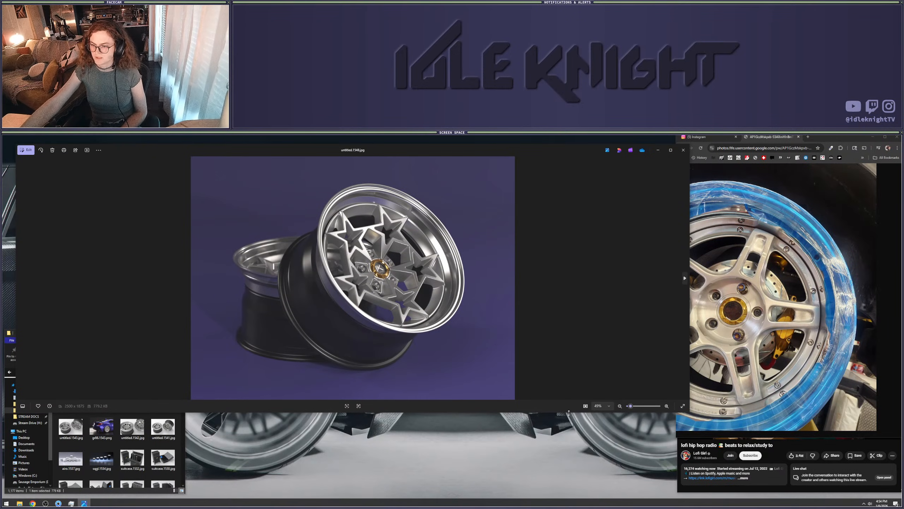
# Enlarge the image viewer, examine the saved render's star faces, rims and gold center cap up close, and close the image
pyautogui.moveTo(568, 412); pyautogui.dragTo(569, 495)
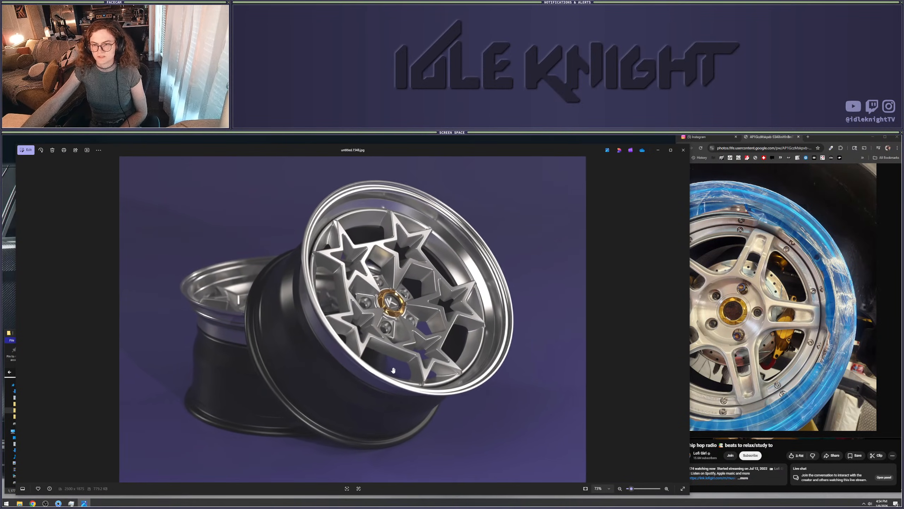
pyautogui.scroll(3, 394, 371)
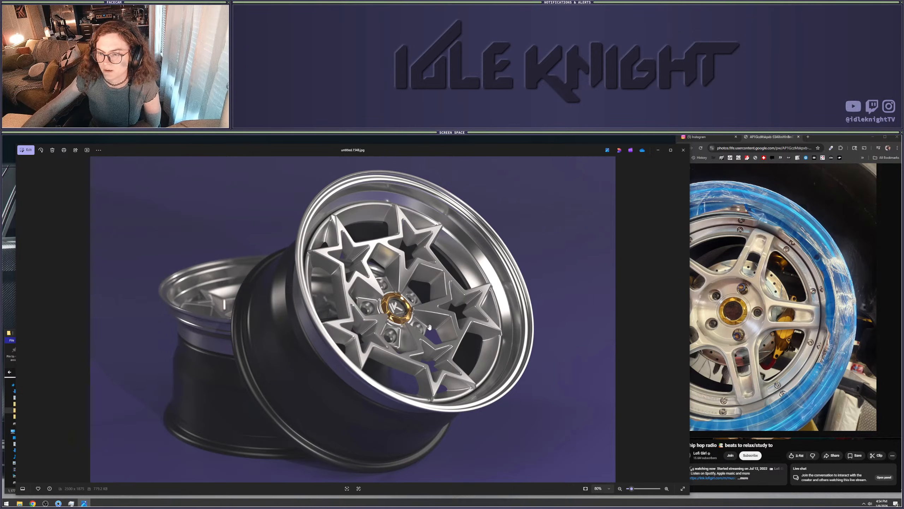
pyautogui.scroll(-1, 422, 324)
pyautogui.scroll(1, 422, 324)
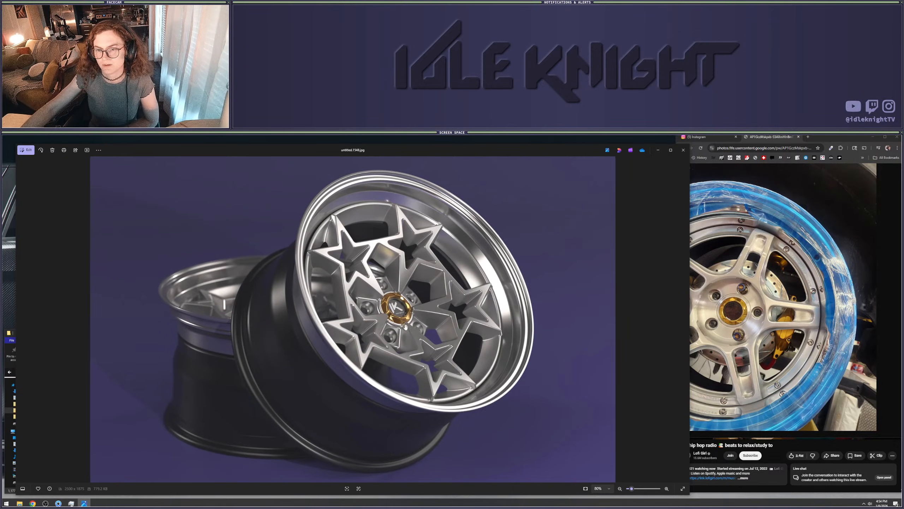
pyautogui.moveTo(406, 327); pyautogui.dragTo(405, 326)
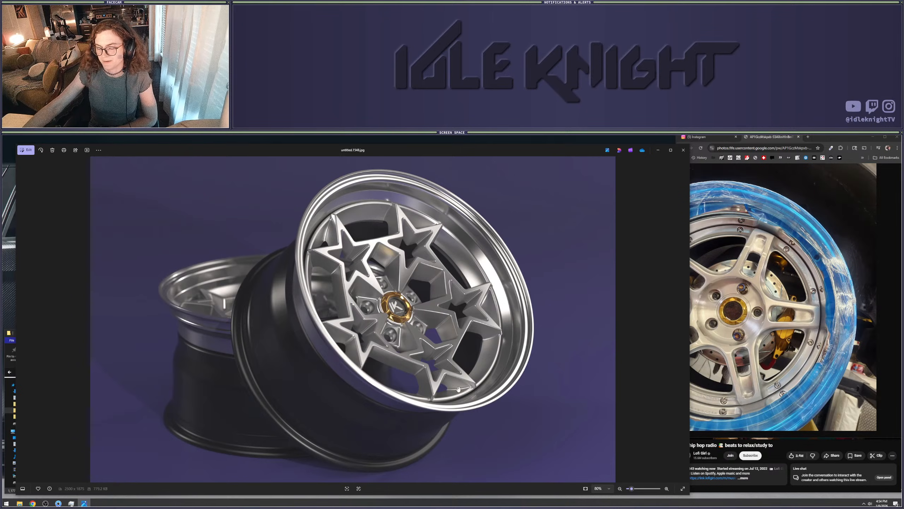
pyautogui.click(683, 150)
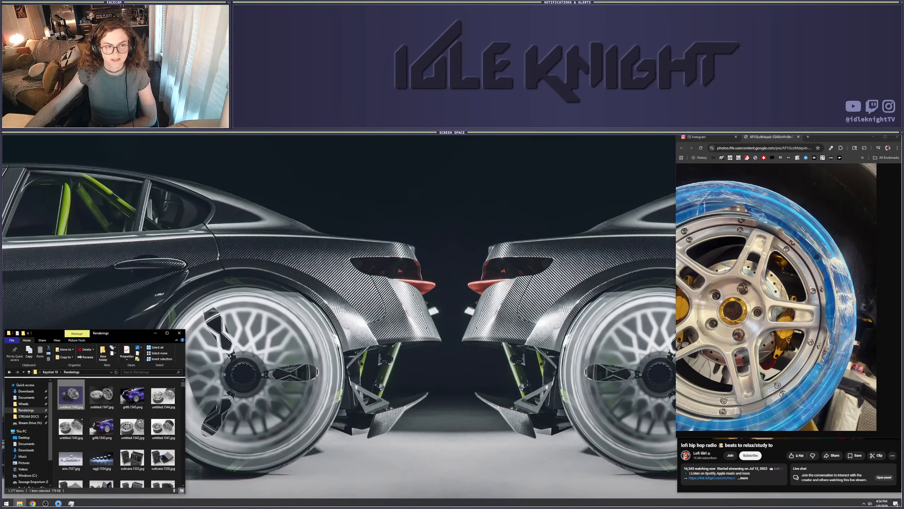